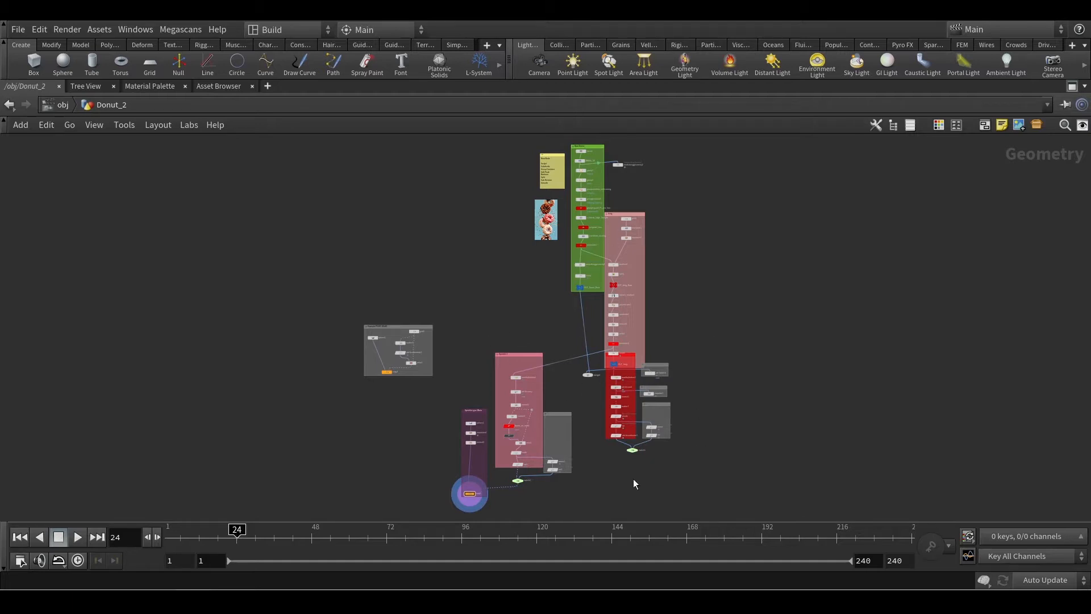
# Delete the grey example network box and all its nodes, standing apart from the donut networks in Donut_2
pyautogui.moveTo(450, 311); pyautogui.dragTo(317, 385)
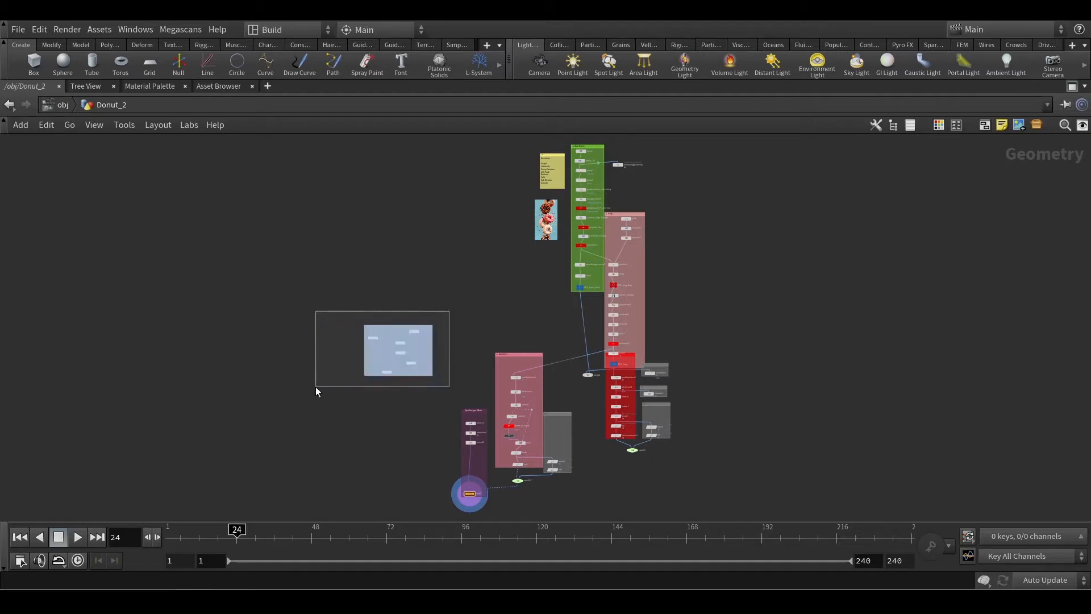
pyautogui.press('f')
pyautogui.press('Delete')
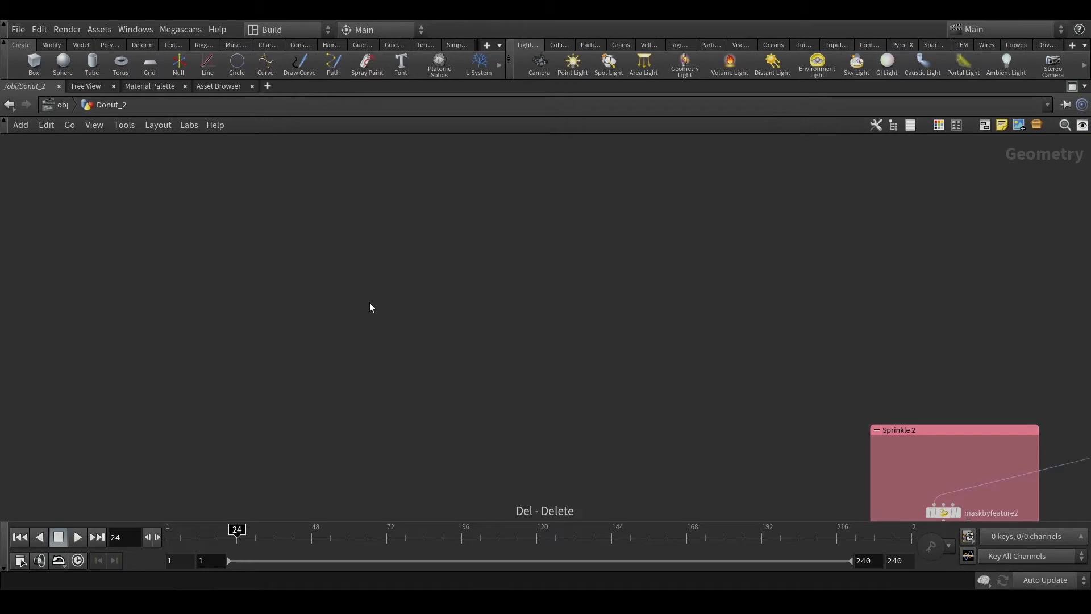
# Go up to the object level, examine the Point_relax example network, and return to the EXAMPLES, PREP_Donut_1 and Donut_2 overview
pyautogui.click(63, 107)
pyautogui.scroll(-2, 576, 287)
pyautogui.moveTo(576, 286); pyautogui.dragTo(933, 356, button='middle')
pyautogui.scroll(2, 699, 340)
pyautogui.scroll(1, 699, 339)
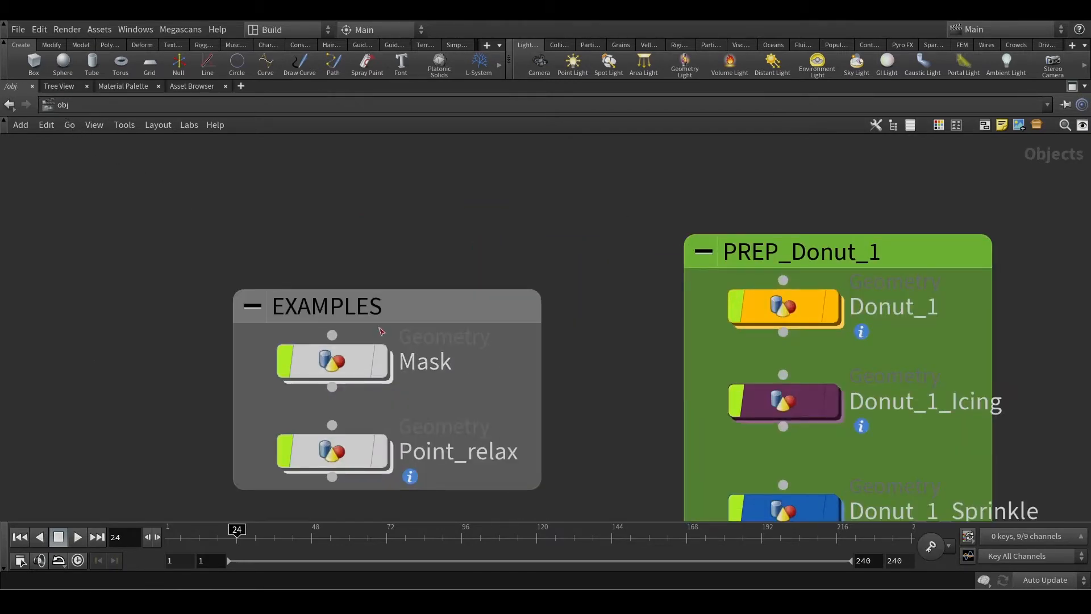
pyautogui.doubleClick(328, 452)
pyautogui.scroll(-4, 442, 384)
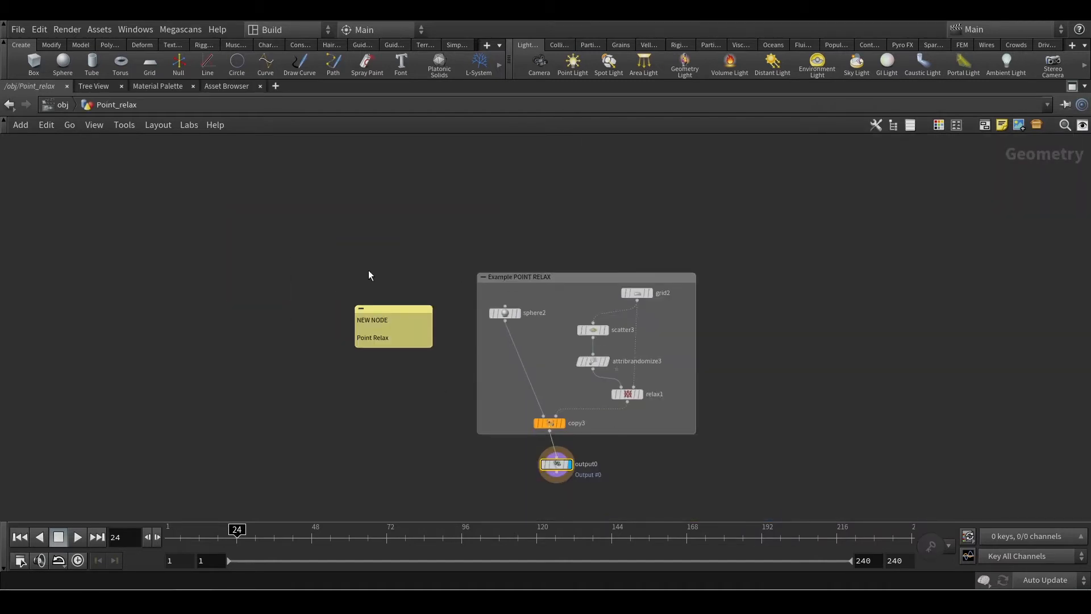
pyautogui.click(9, 105)
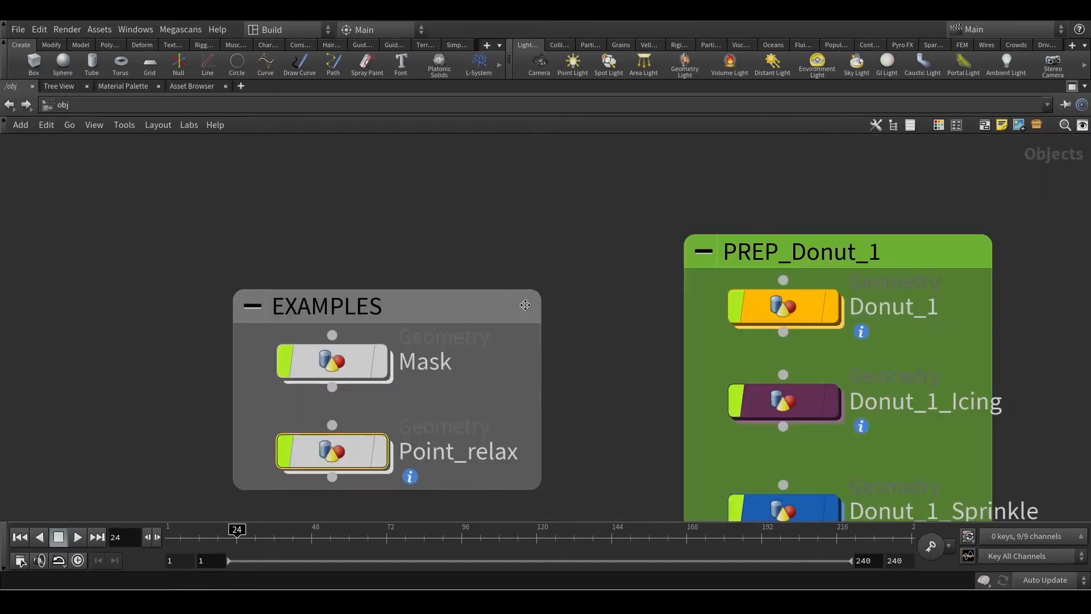
pyautogui.scroll(-5, 590, 338)
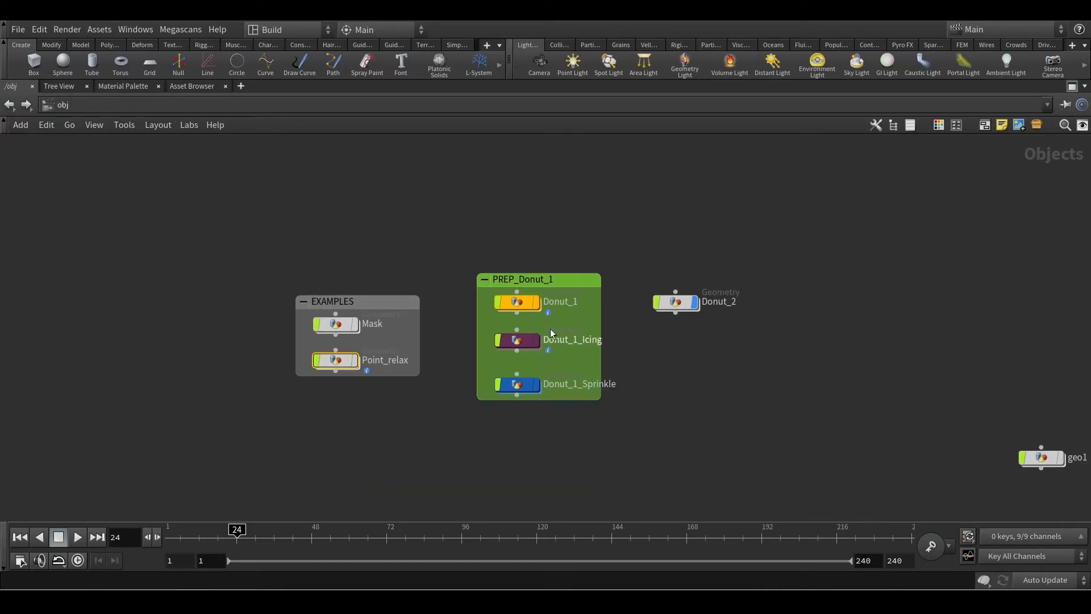
pyautogui.scroll(3, 583, 349)
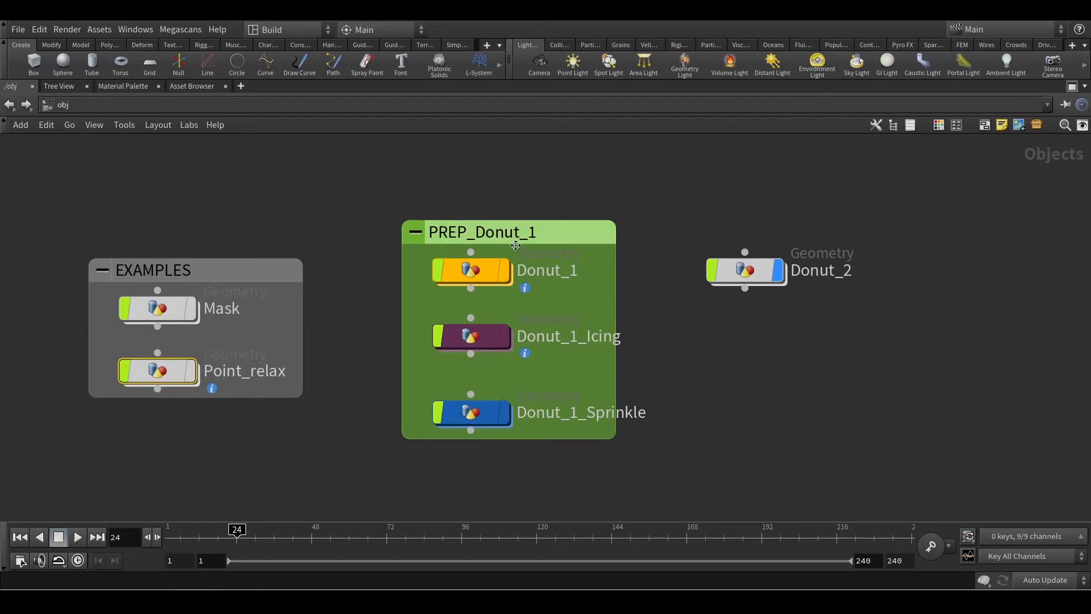
pyautogui.scroll(-1, 631, 354)
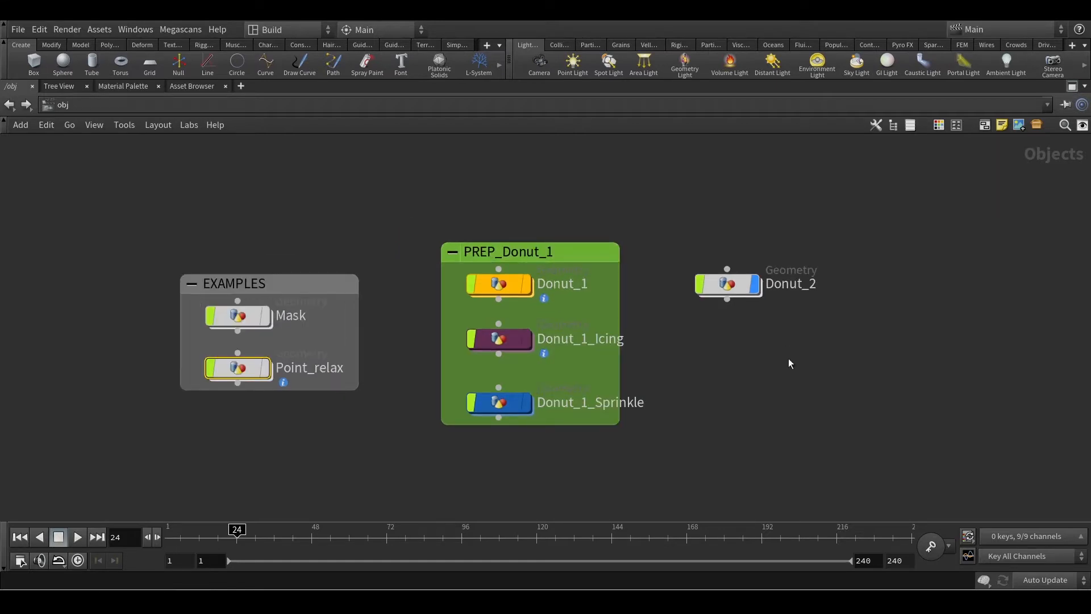
# Restore the split pane layout and display Donut_1, Donut_1_Icing and Donut_1_Sprinkle together in the viewport
pyautogui.click(1072, 86)
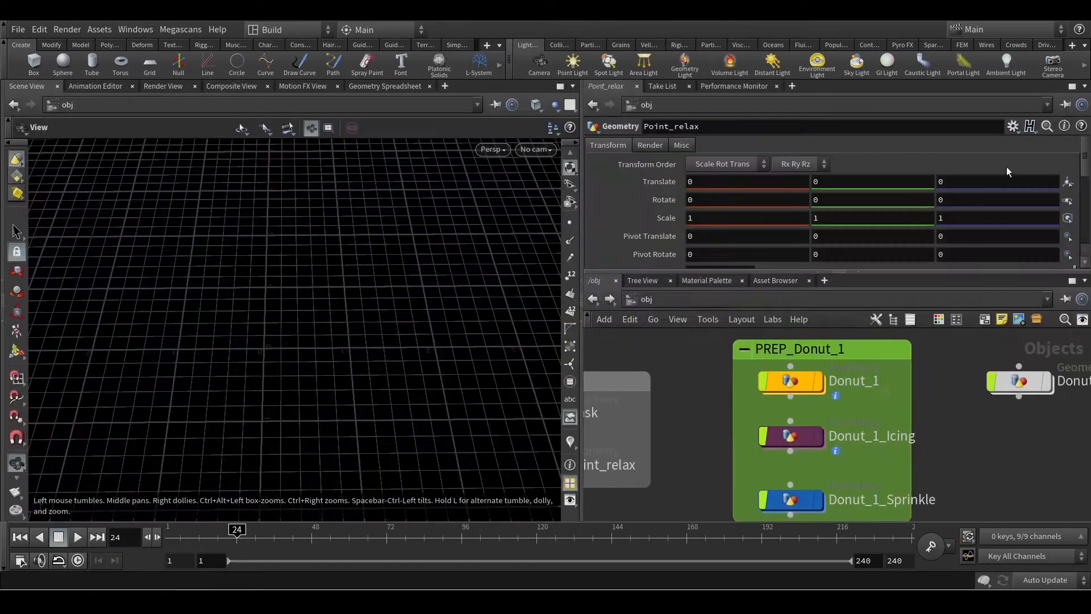
pyautogui.click(818, 380)
pyautogui.click(819, 435)
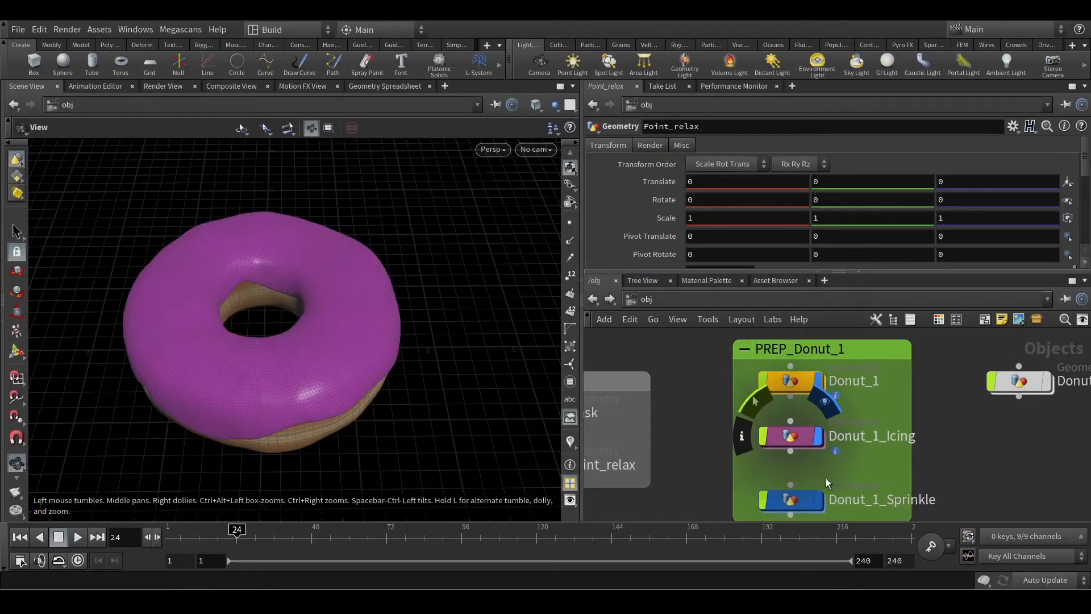
pyautogui.click(818, 499)
pyautogui.moveTo(818, 500); pyautogui.dragTo(796, 473, button='middle')
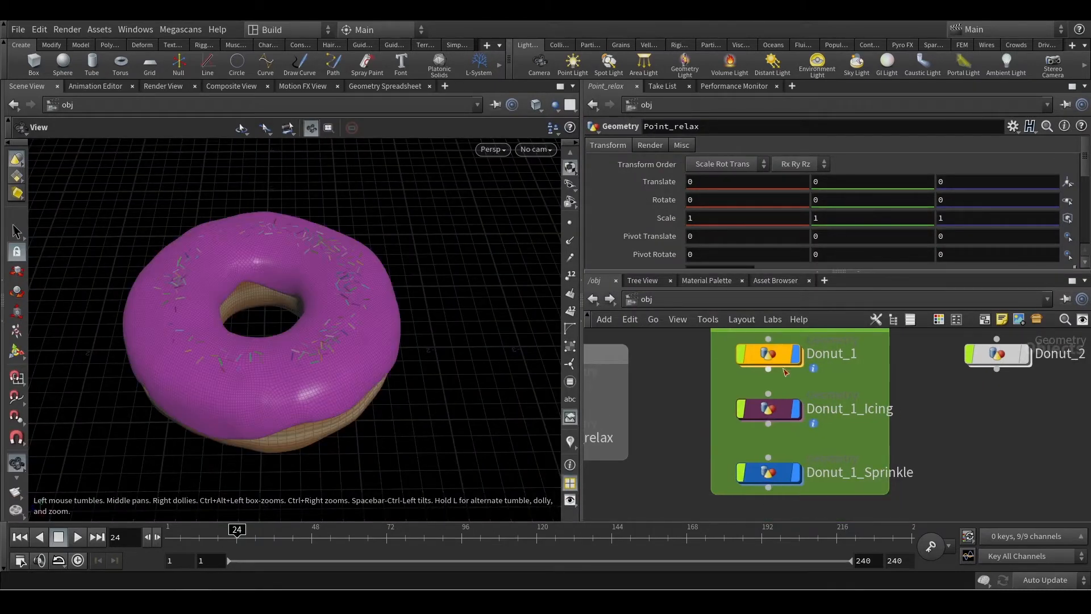
# Inspect the Donut_1 base on its own, followed by Donut_1_Icing with the base and sprinkles hidden
pyautogui.click(797, 408)
pyautogui.click(796, 473)
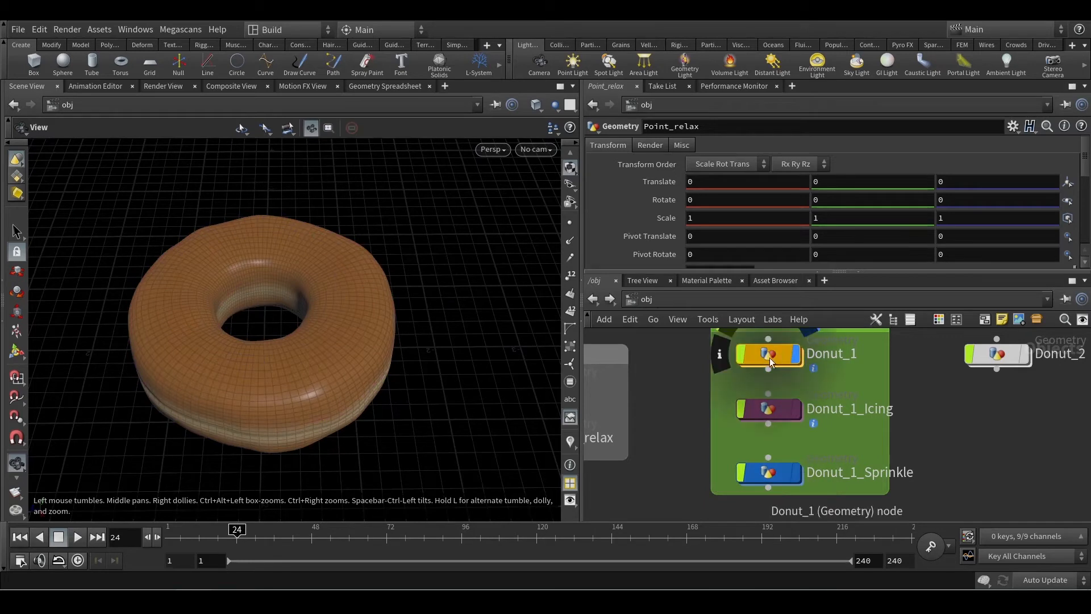
pyautogui.scroll(-3, 916, 391)
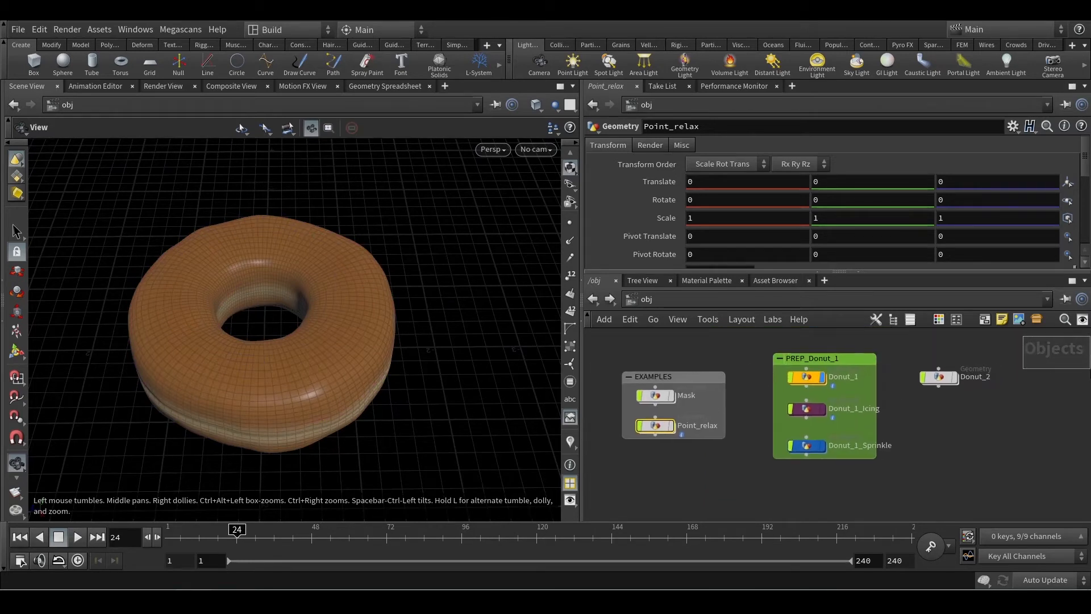
pyautogui.click(820, 408)
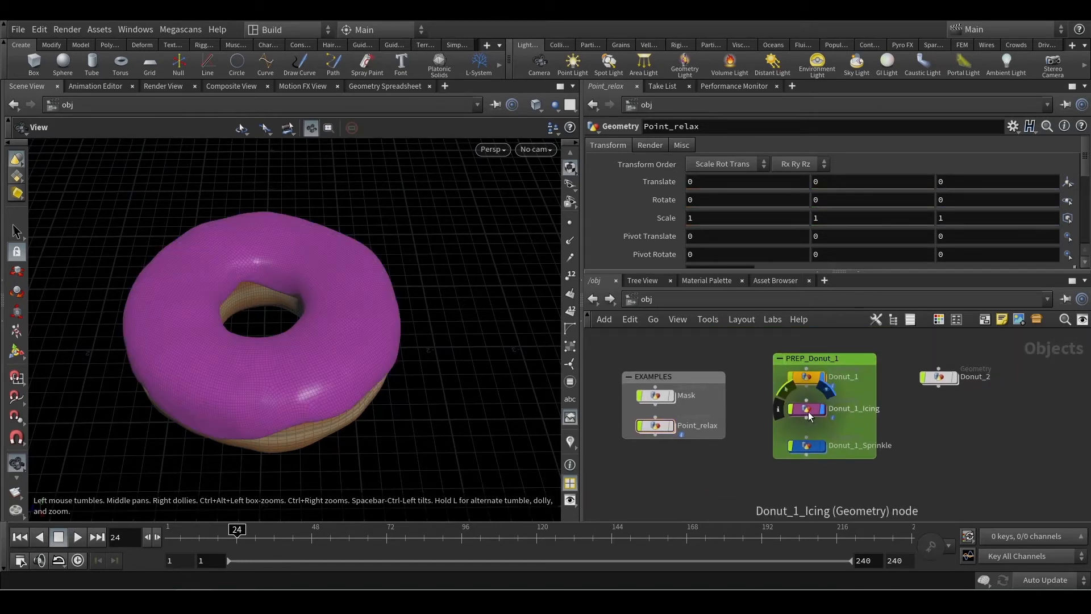
pyautogui.click(821, 377)
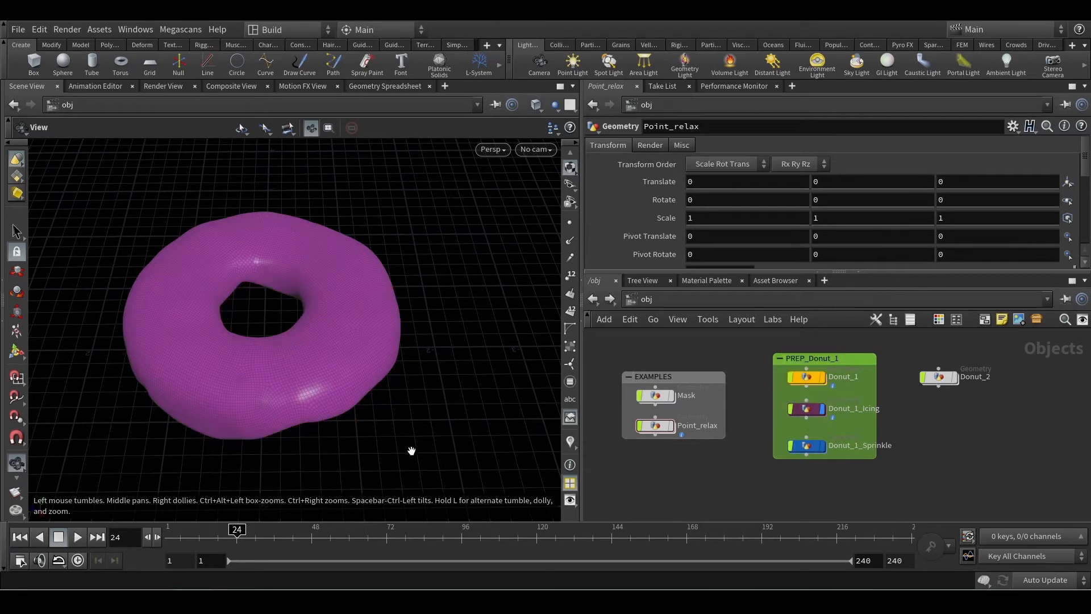
pyautogui.moveTo(412, 451)
pyautogui.mouseDown()
pyautogui.moveTo(401, 378)
pyautogui.moveTo(407, 431)
pyautogui.mouseUp()
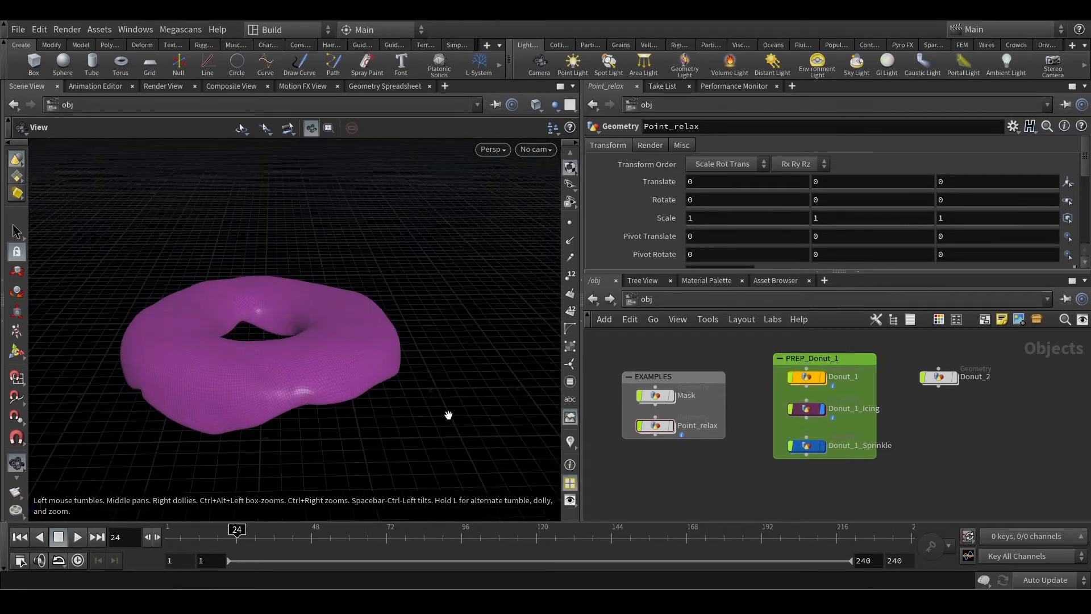
# View Donut_1_Sprinkle alone and combined with the icing, and finish with all three Donut_1 objects hidden
pyautogui.click(822, 409)
pyautogui.click(824, 446)
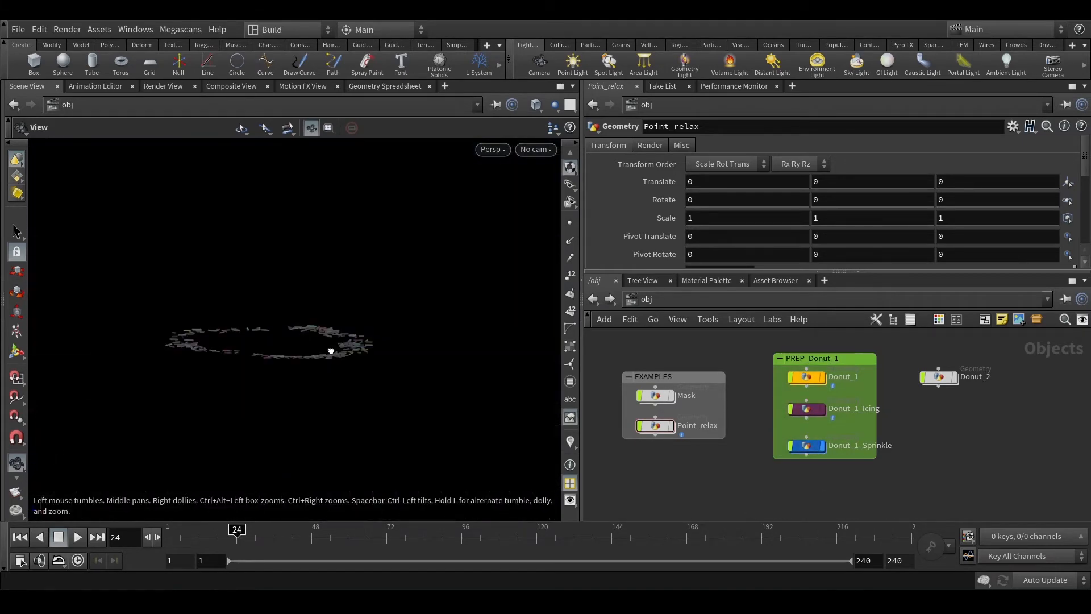
pyautogui.moveTo(331, 351); pyautogui.dragTo(333, 409)
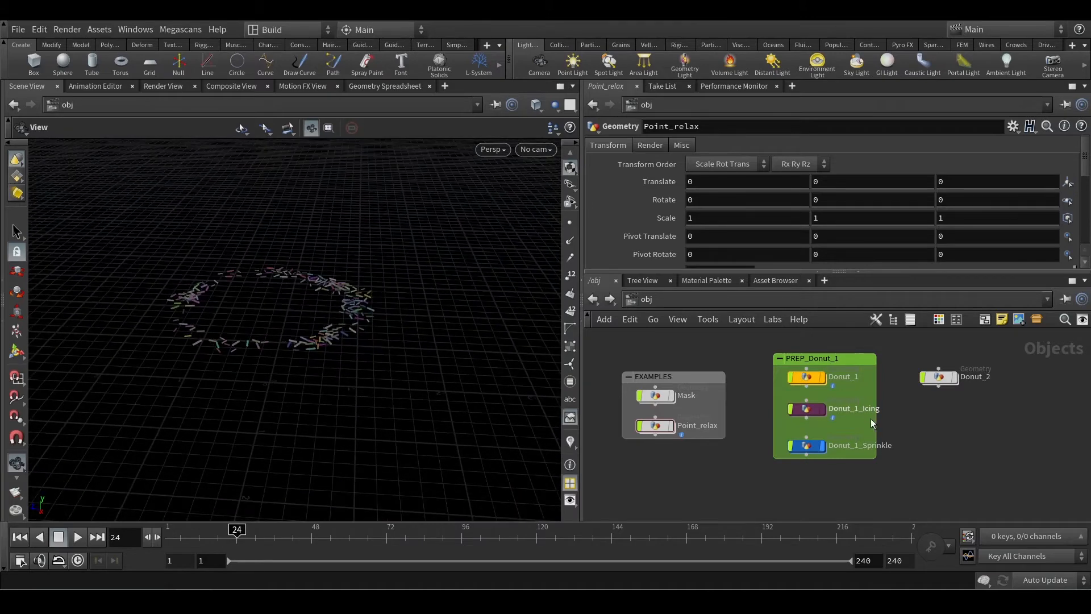
pyautogui.click(825, 408)
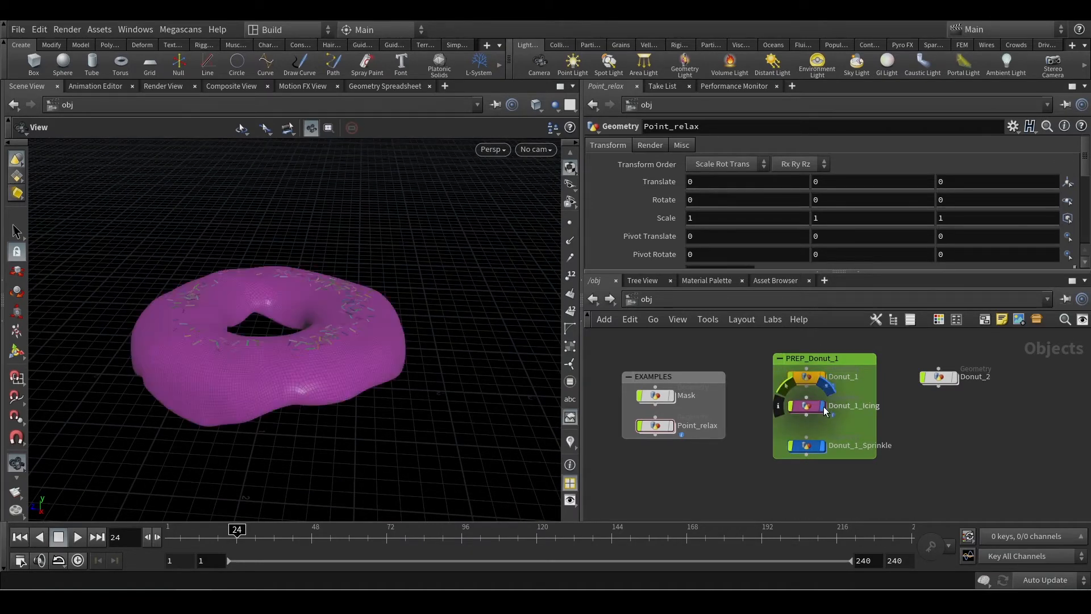
pyautogui.click(825, 408)
pyautogui.click(823, 445)
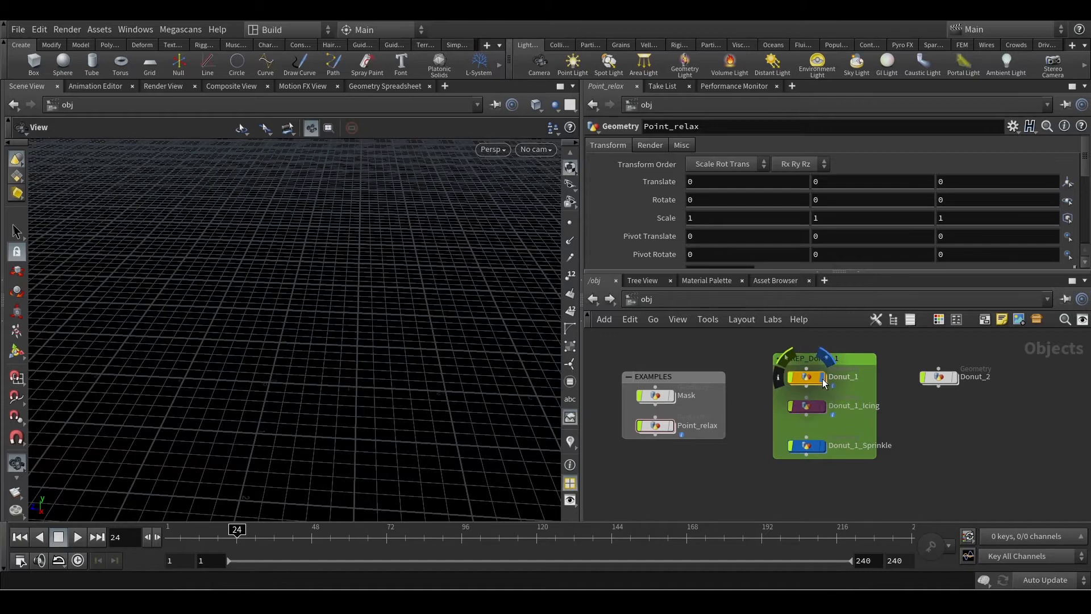
# Open Donut_2 and look over its icing and sprinkle node networks
pyautogui.doubleClick(941, 380)
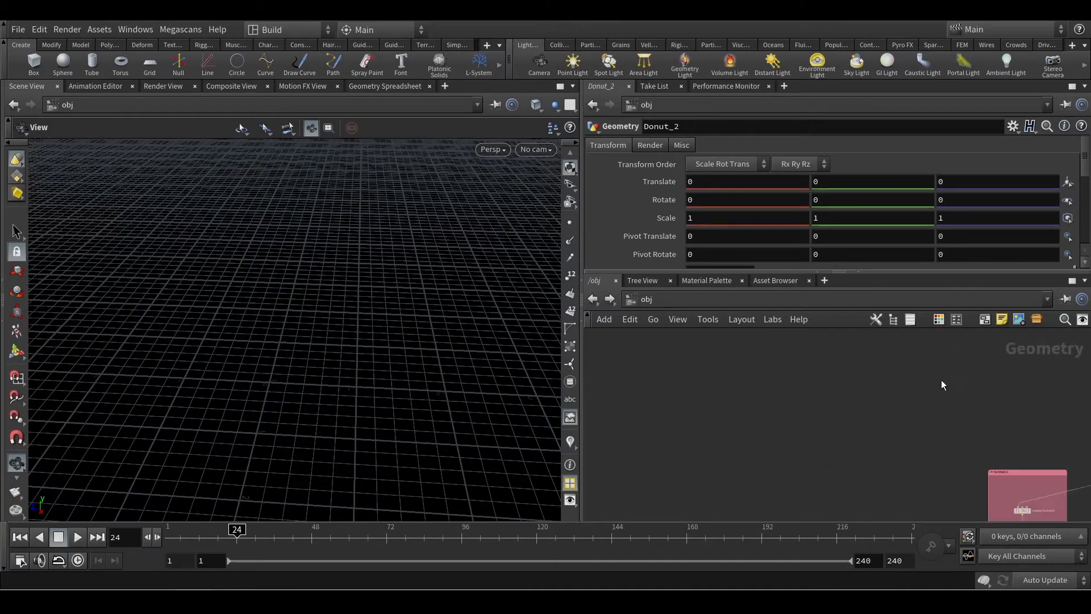
pyautogui.moveTo(941, 394); pyautogui.dragTo(895, 432, button='right')
pyautogui.moveTo(895, 418); pyautogui.dragTo(741, 393, button='middle')
pyautogui.moveTo(875, 430); pyautogui.dragTo(901, 428, button='right')
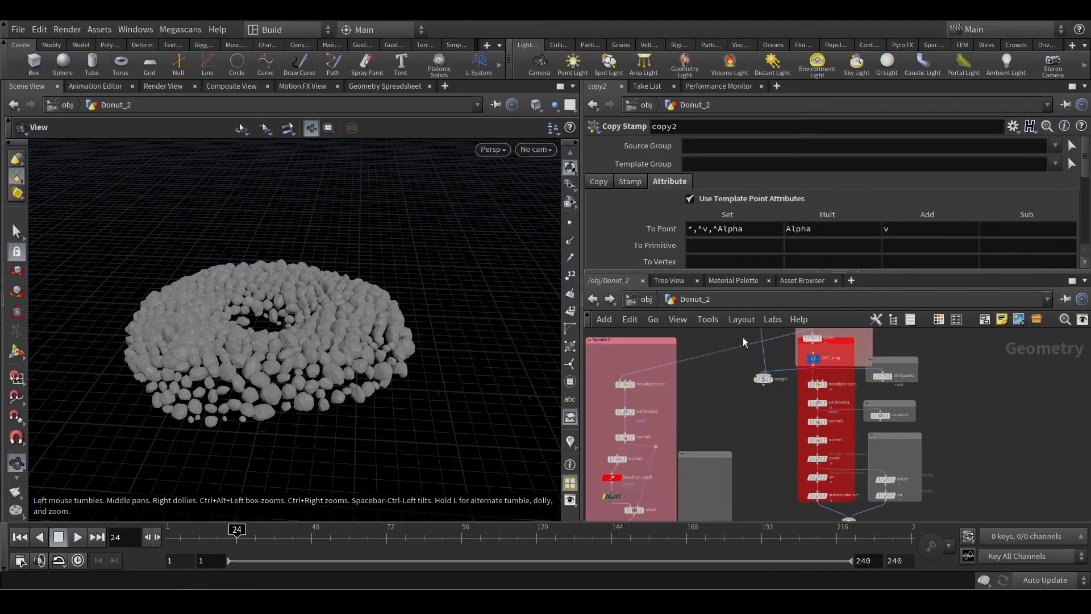
pyautogui.moveTo(957, 476); pyautogui.dragTo(943, 433, button='middle')
pyautogui.moveTo(956, 456); pyautogui.dragTo(946, 466, button='right')
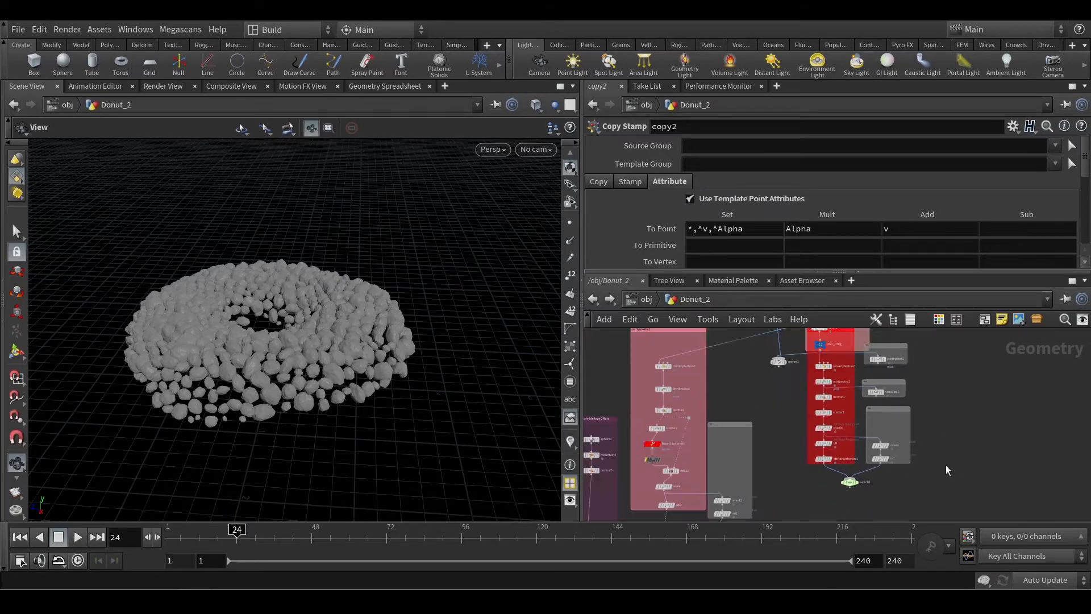
pyautogui.moveTo(938, 484); pyautogui.dragTo(965, 450)
# Return to the object level and briefly display Donut_1_Sprinkle on its own before hiding it again
pyautogui.click(647, 299)
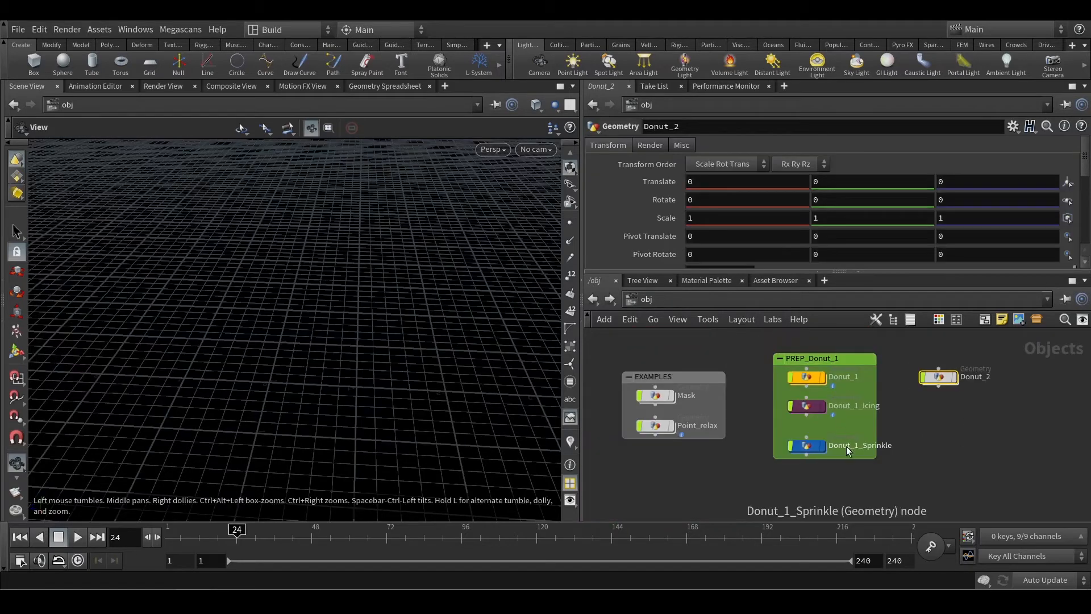
pyautogui.click(824, 447)
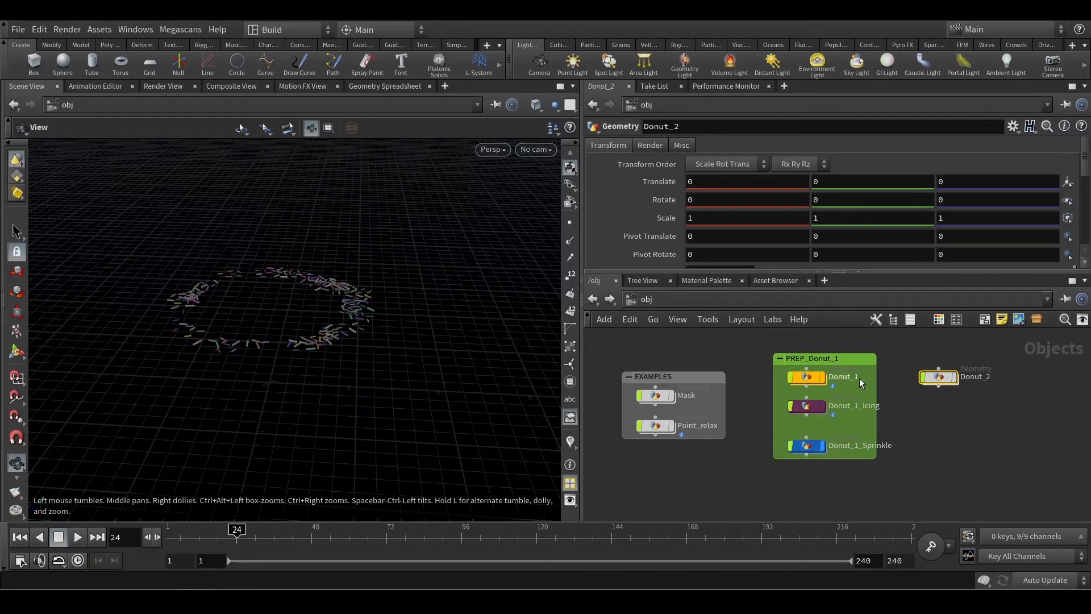
pyautogui.click(821, 447)
pyautogui.moveTo(952, 387)
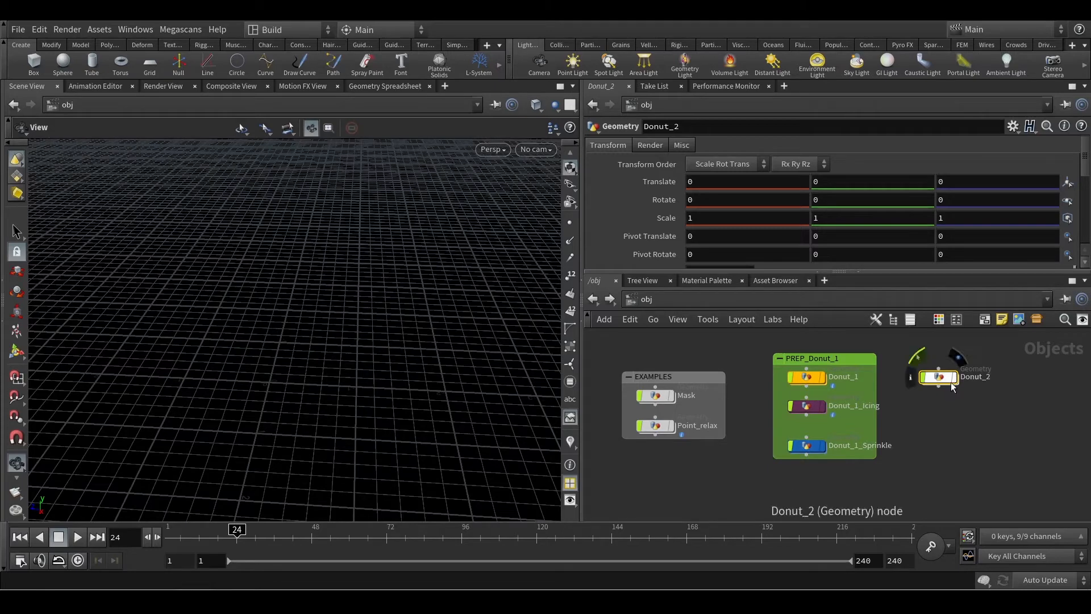
# Reopen Donut_2 and delete the nodes in the red box below the icing network, its two adjoining grey boxes and the copy node underneath
pyautogui.doubleClick(942, 378)
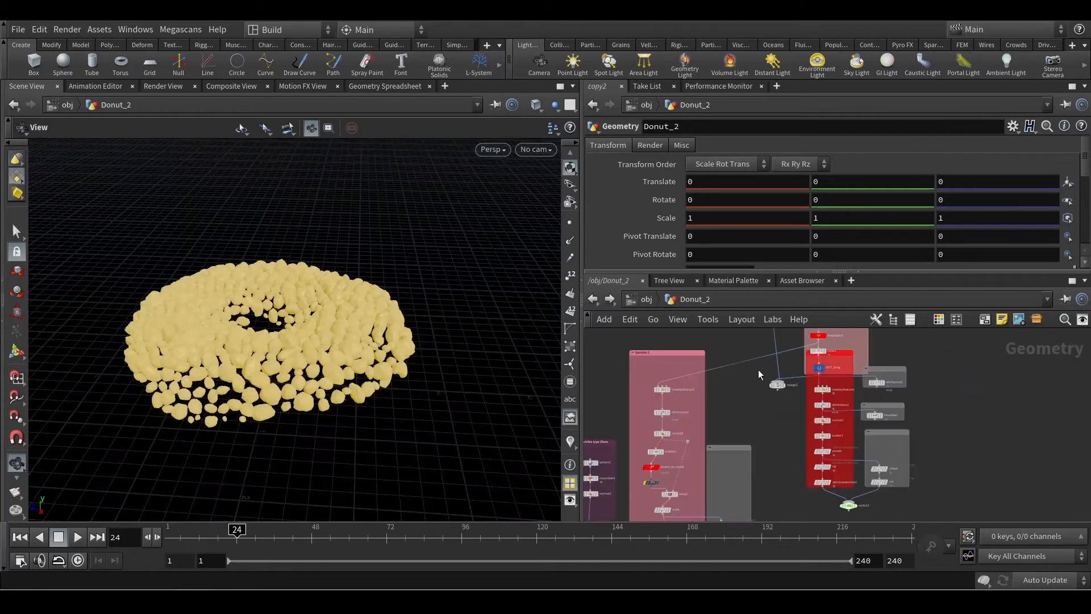
pyautogui.moveTo(265, 353); pyautogui.dragTo(285, 402)
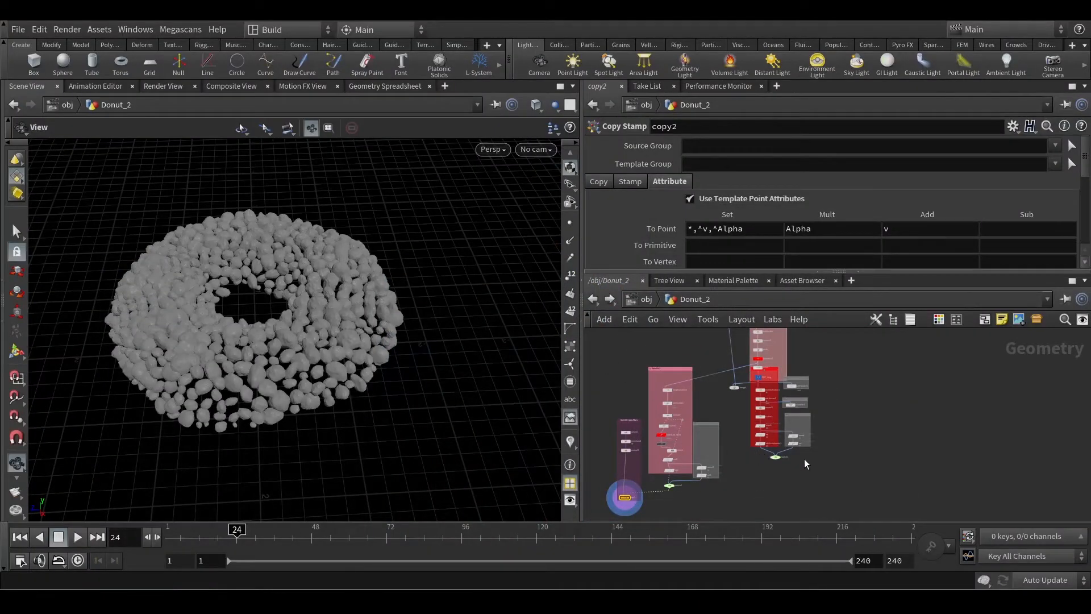
pyautogui.scroll(3, 812, 459)
pyautogui.moveTo(825, 484); pyautogui.dragTo(729, 380)
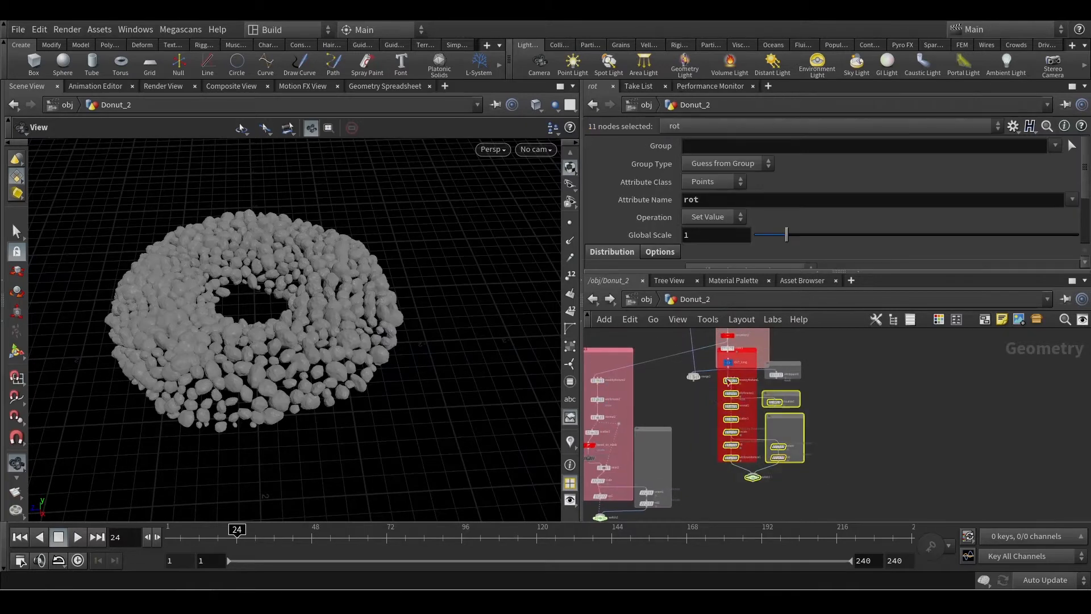
pyautogui.press('Delete')
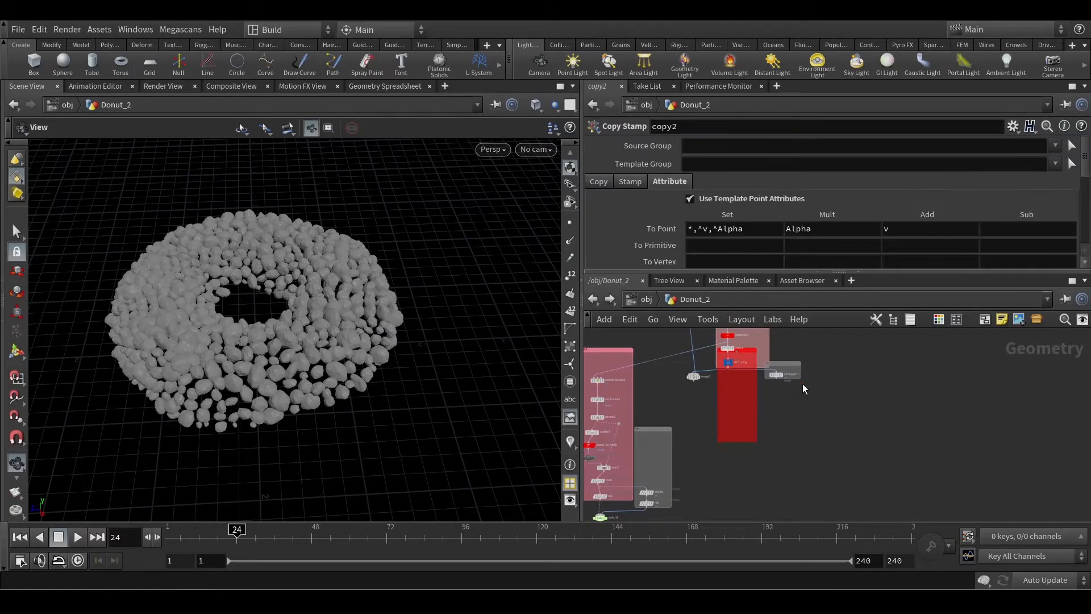
# Delete the leftover red network box and the attribpaint1 node with its surrounding grey box
pyautogui.moveTo(762, 377); pyautogui.dragTo(773, 412, button='middle')
pyautogui.moveTo(761, 385); pyautogui.dragTo(787, 426)
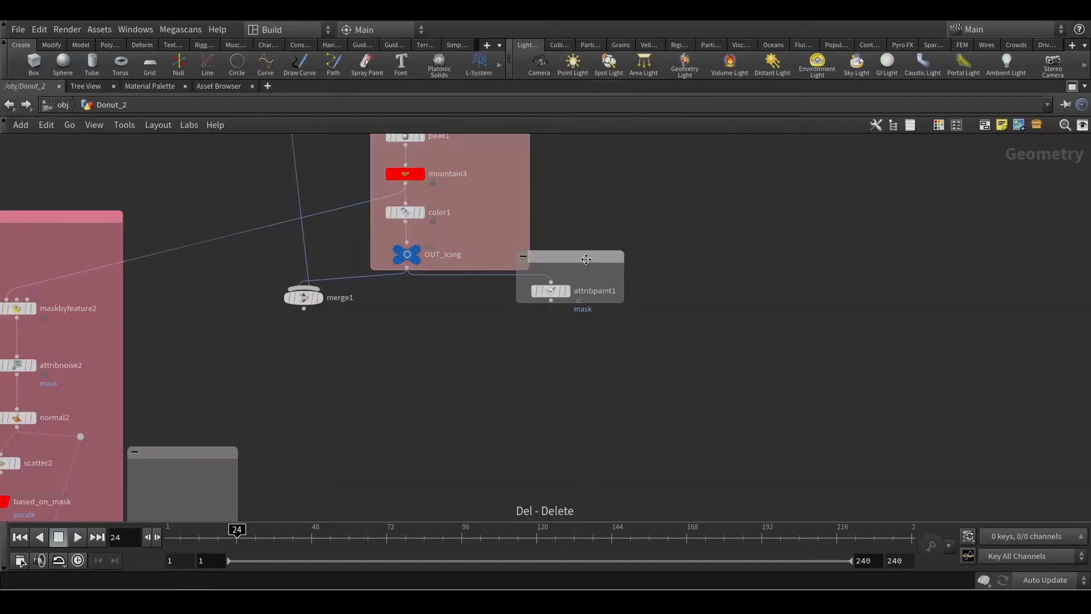
pyautogui.click(586, 259)
pyautogui.press('Delete')
pyautogui.moveTo(637, 270); pyautogui.dragTo(493, 364)
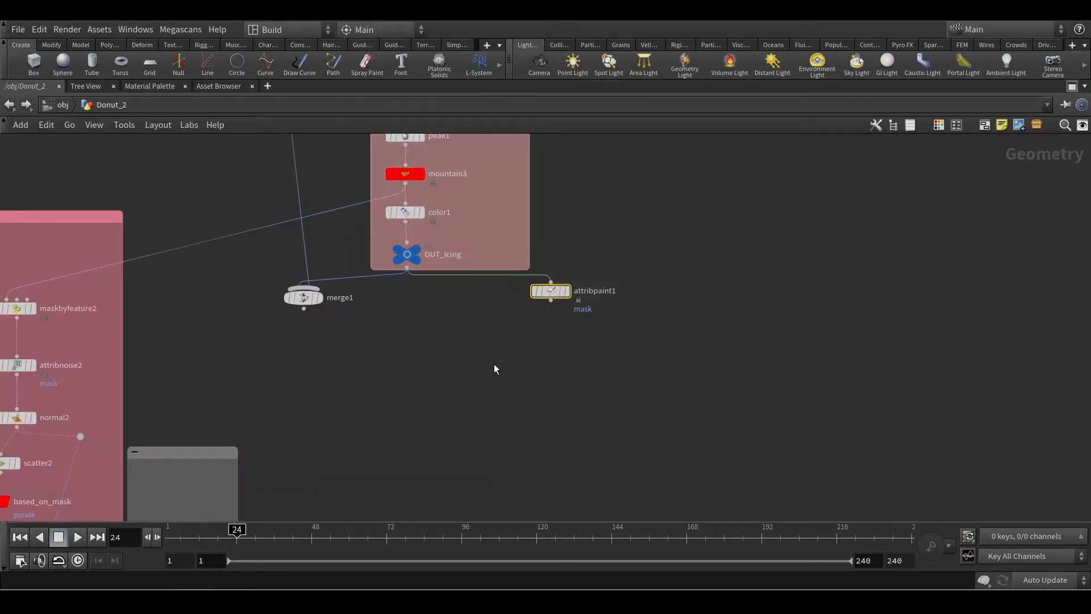
pyautogui.press('Delete')
# Delete the merge1 node that joins the donut base and icing outputs
pyautogui.moveTo(623, 317); pyautogui.dragTo(687, 335, button='middle')
pyautogui.scroll(-4, 687, 336)
pyautogui.click(533, 335)
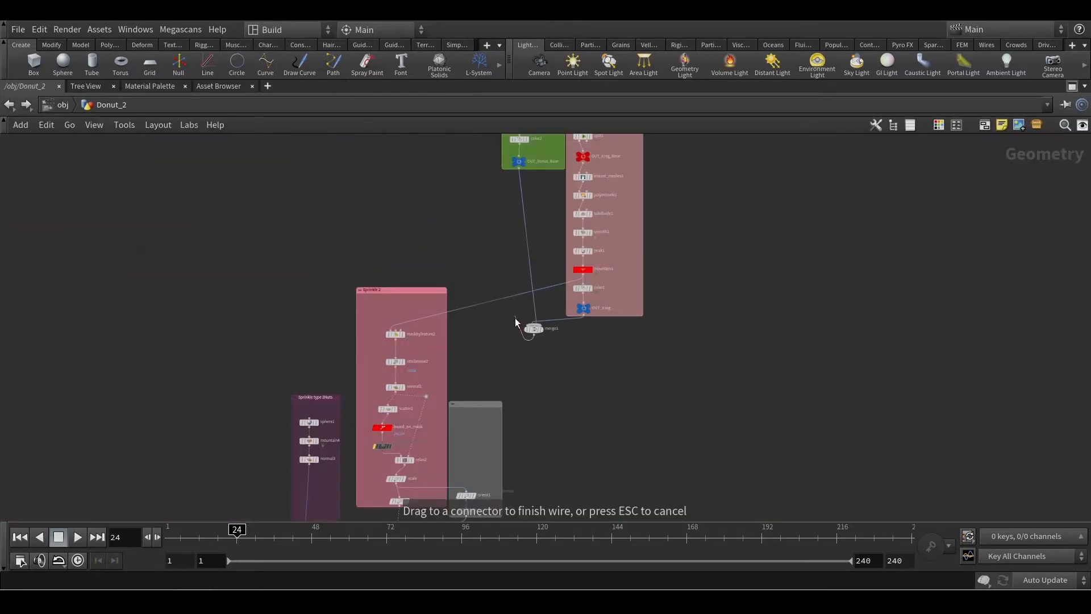
pyautogui.press('Escape')
pyautogui.moveTo(554, 359); pyautogui.dragTo(517, 321)
pyautogui.press('Delete')
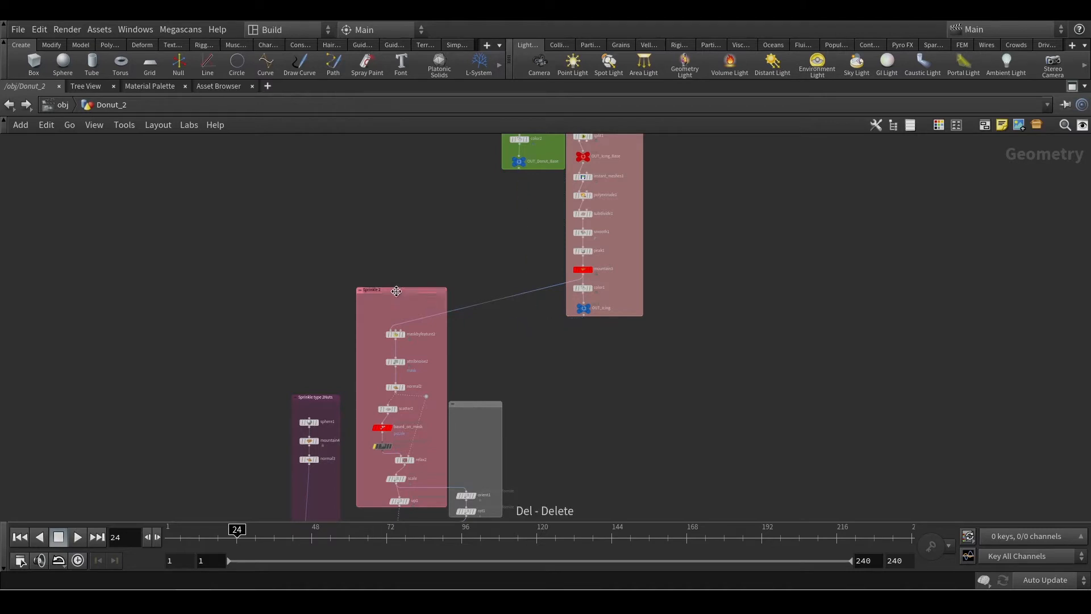
# Move the Sprinkle 2 network box with its nodes slightly upward
pyautogui.moveTo(398, 290); pyautogui.dragTo(395, 277)
pyautogui.moveTo(531, 330); pyautogui.dragTo(519, 451, button='middle')
pyautogui.scroll(-3, 519, 450)
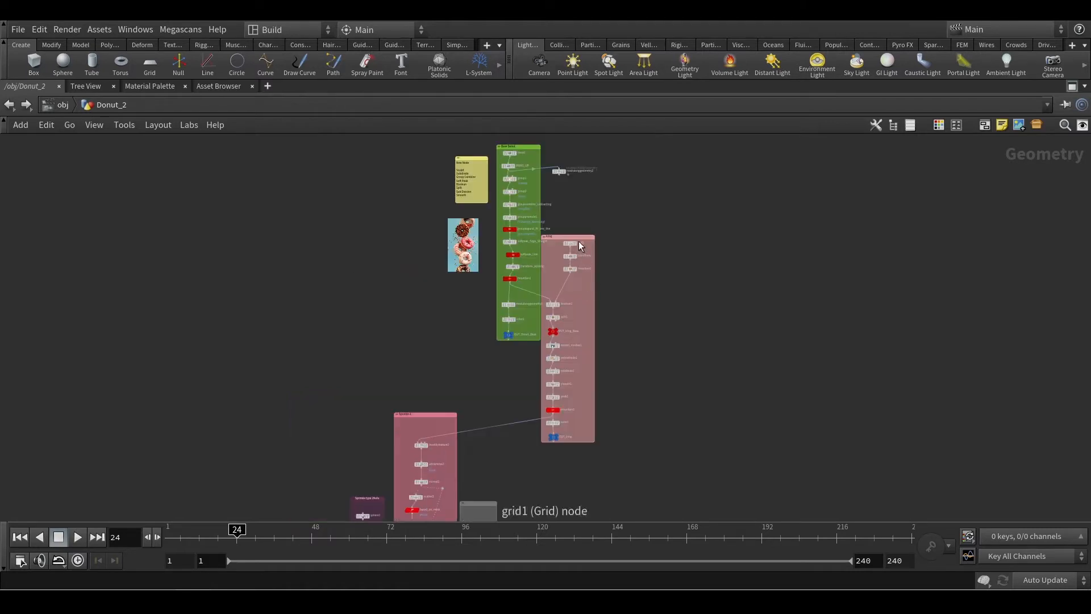
# Move the Icing network box with its nodes sideways to leave a gap beside the Base Donut box
pyautogui.scroll(3, 608, 245)
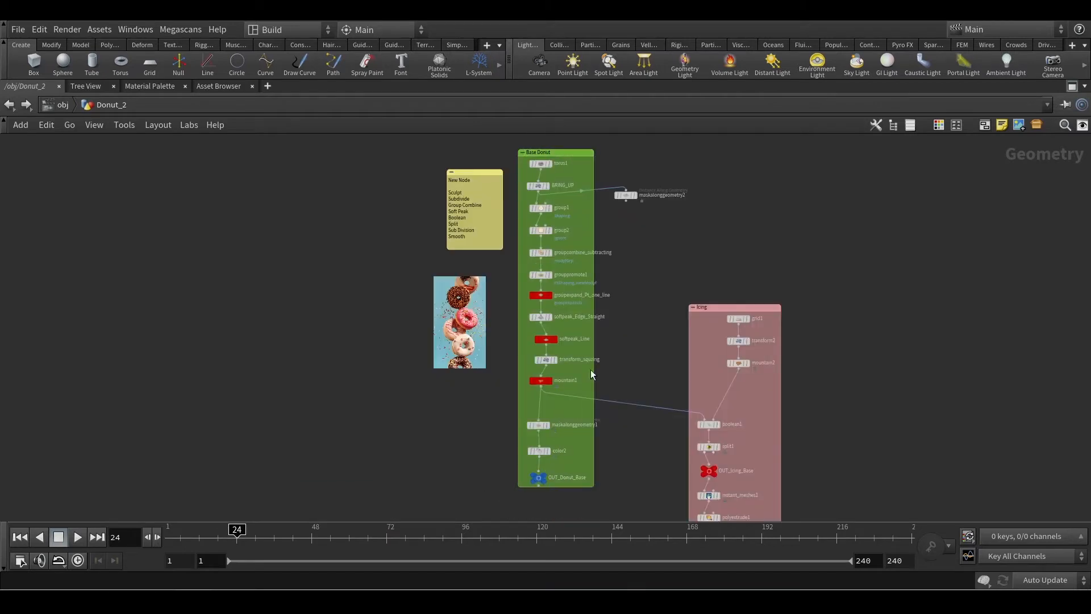
pyautogui.moveTo(642, 450); pyautogui.dragTo(570, 305, button='middle')
pyautogui.moveTo(498, 456); pyautogui.dragTo(633, 252, button='middle')
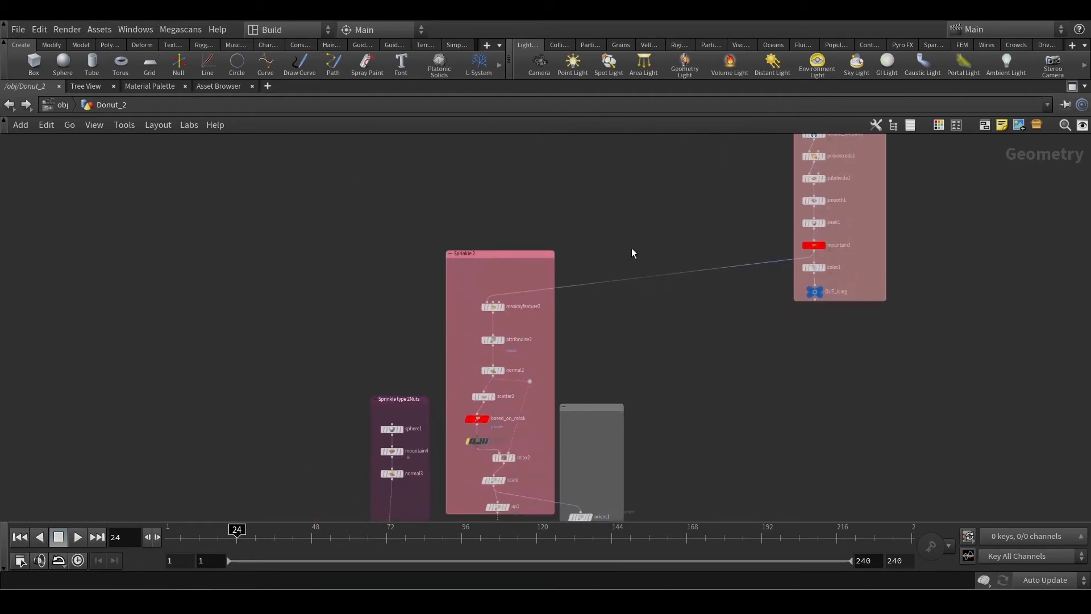
pyautogui.moveTo(724, 397); pyautogui.dragTo(690, 474, button='middle')
pyautogui.scroll(-4, 691, 474)
pyautogui.scroll(3, 684, 372)
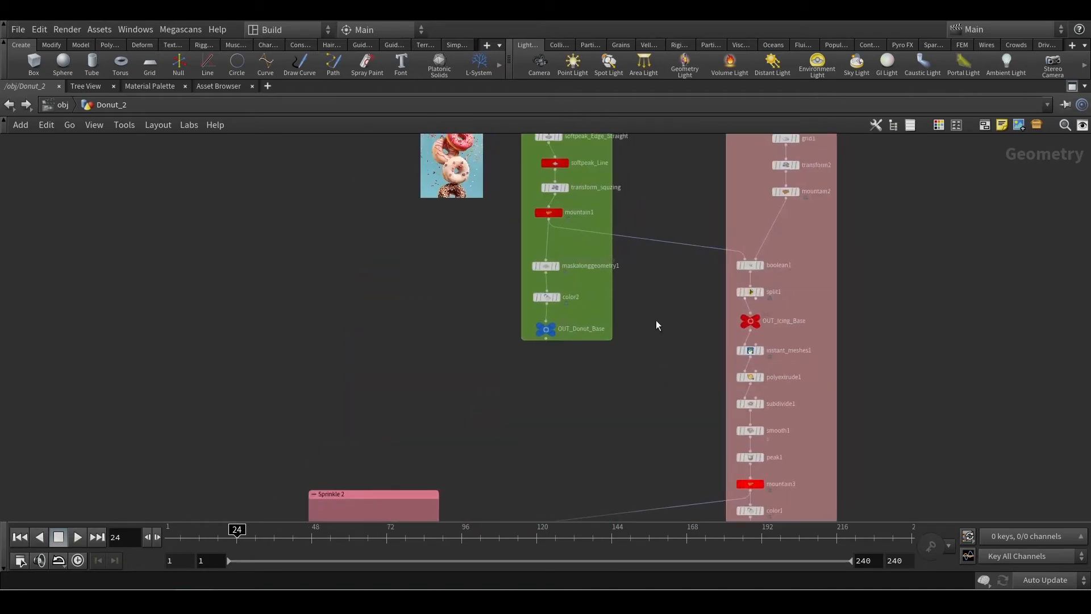
# Add an Object Merge node between the Base Donut and Icing network boxes and show its parameters
pyautogui.moveTo(655, 324); pyautogui.dragTo(648, 414, button='middle')
pyautogui.scroll(1, 643, 408)
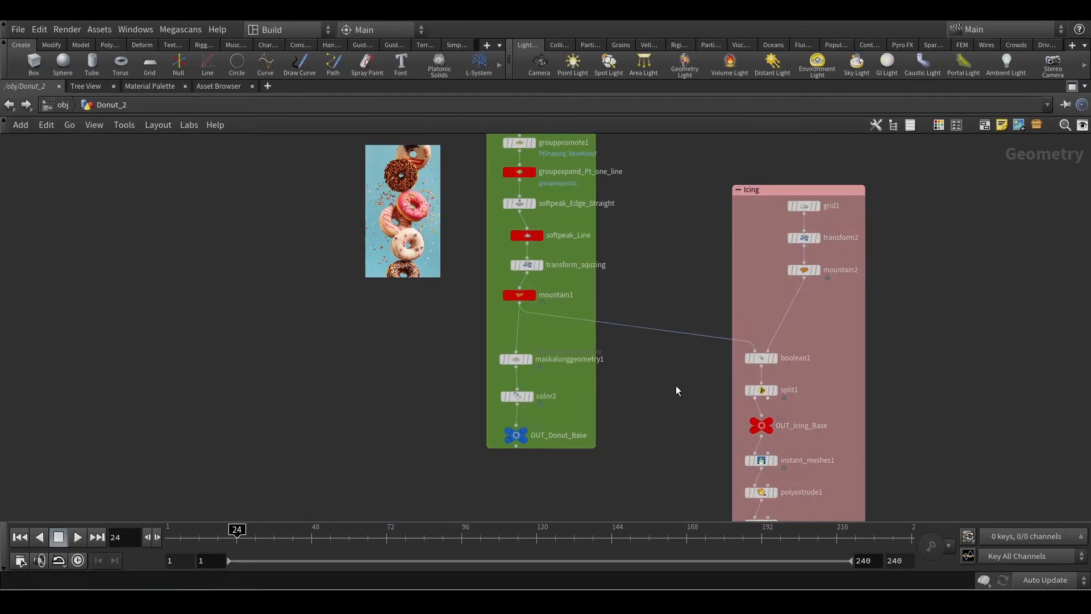
pyautogui.press('Tab')
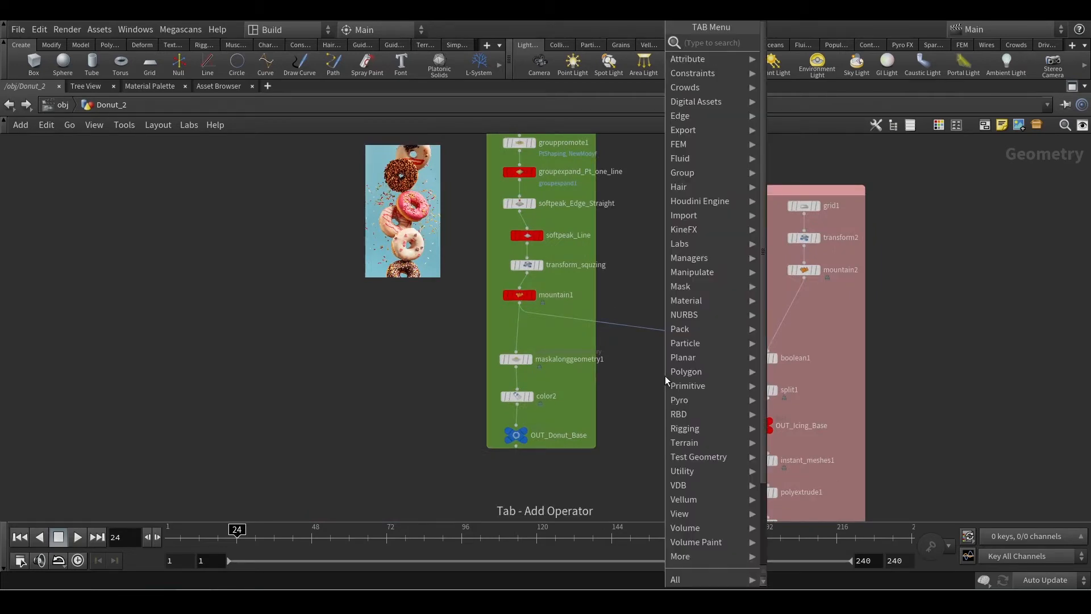
pyautogui.write('obj')
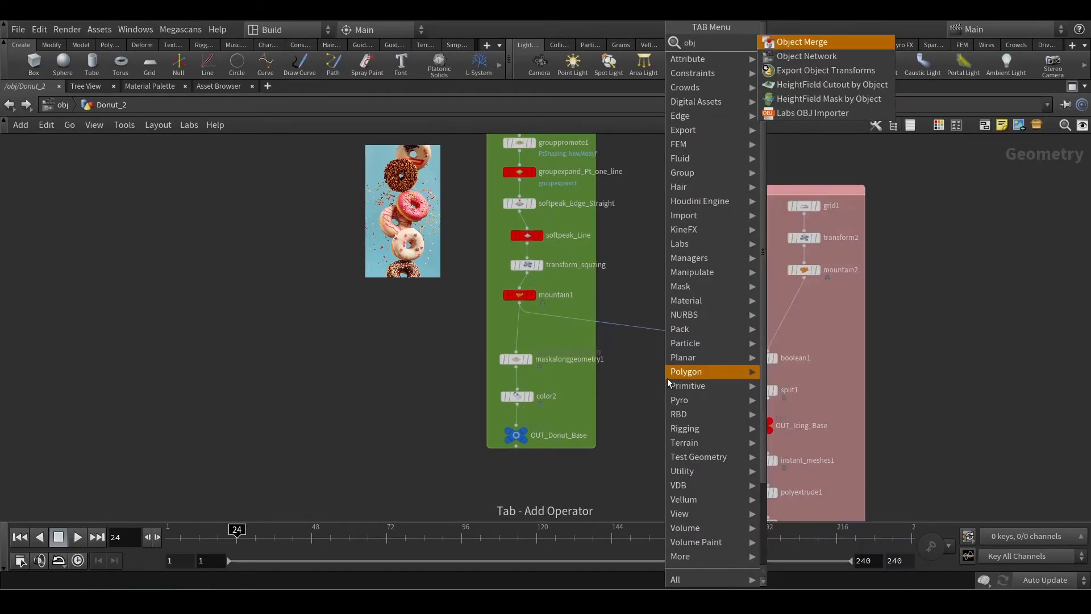
pyautogui.press('Return')
pyautogui.click(668, 380)
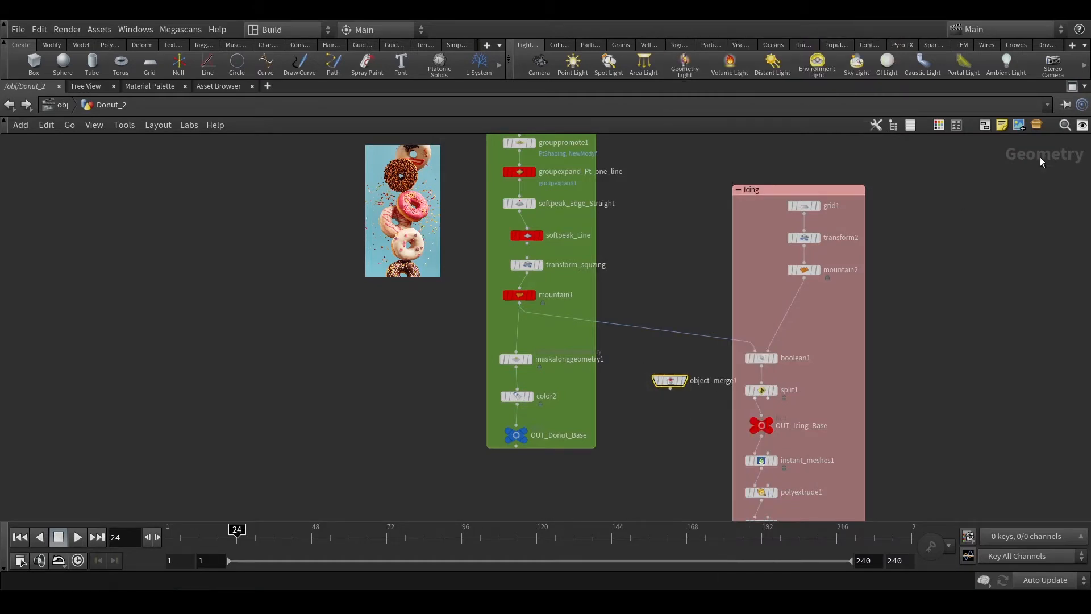
pyautogui.press('p')
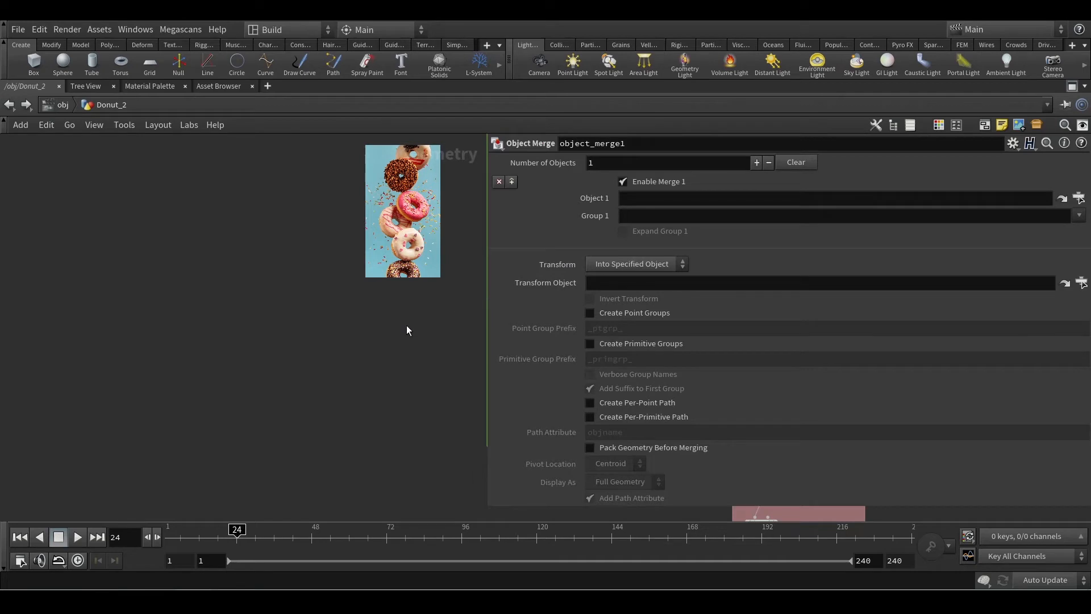
pyautogui.moveTo(419, 326); pyautogui.dragTo(239, 324, button='middle')
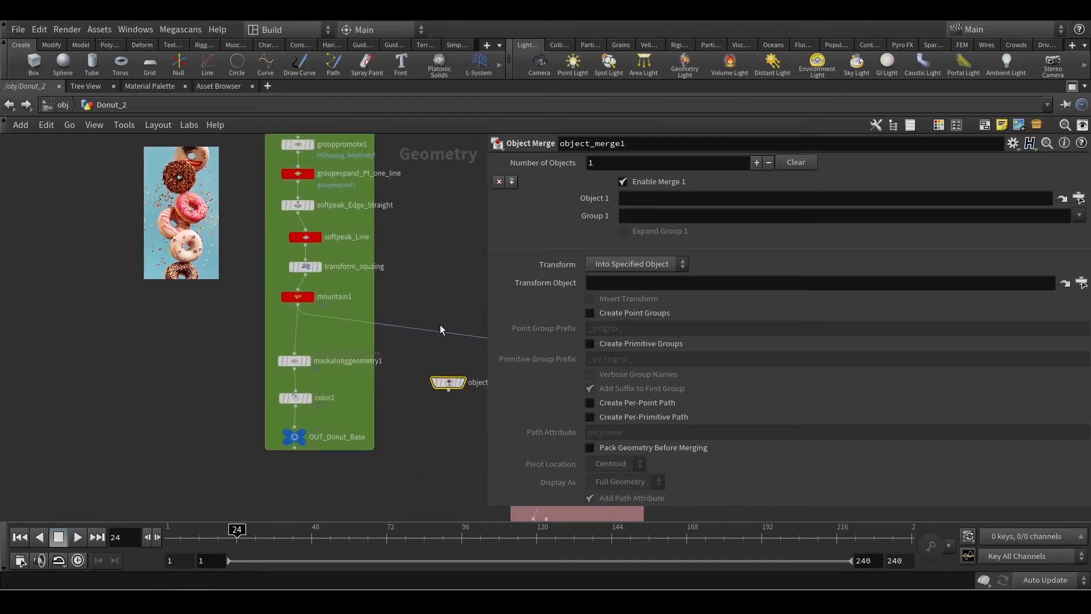
pyautogui.moveTo(432, 424); pyautogui.dragTo(333, 397, button='middle')
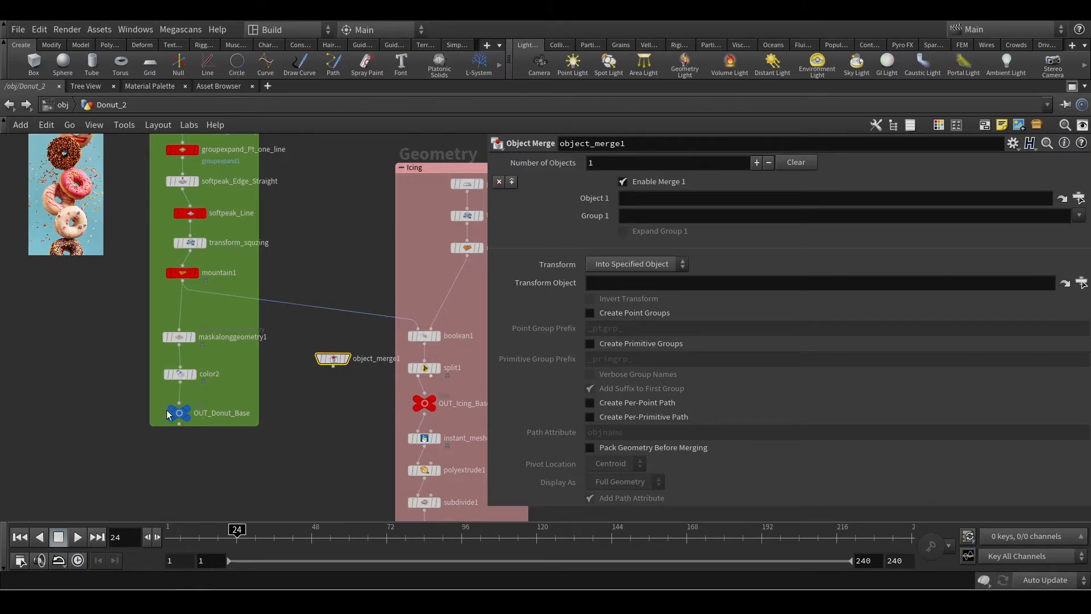
# Set Object 1 of the new Object Merge node to /obj/Donut_2/OUT_Donut_Base by copying the OUT_Donut_Base null
pyautogui.moveTo(178, 415)
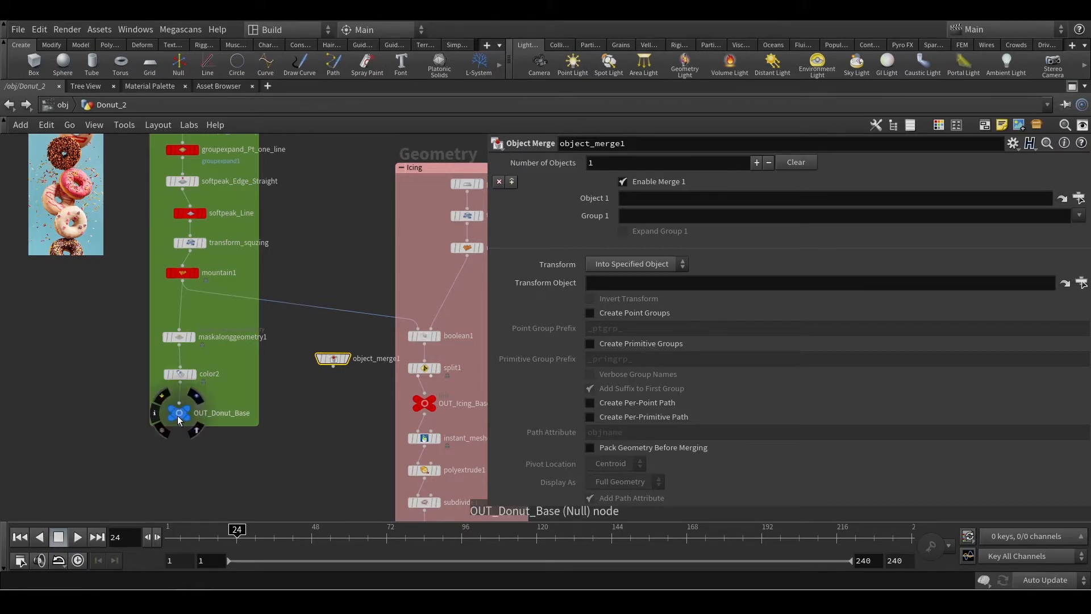
pyautogui.click(181, 413)
pyautogui.hotkey('ctrl', 'c')
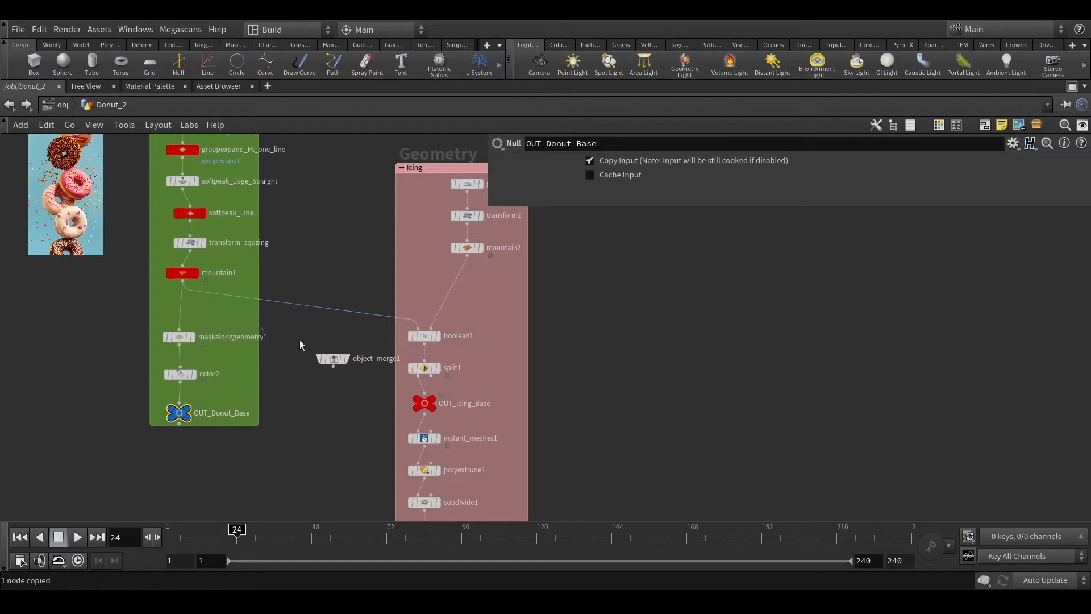
pyautogui.click(333, 358)
pyautogui.hotkey('ctrl', 'v')
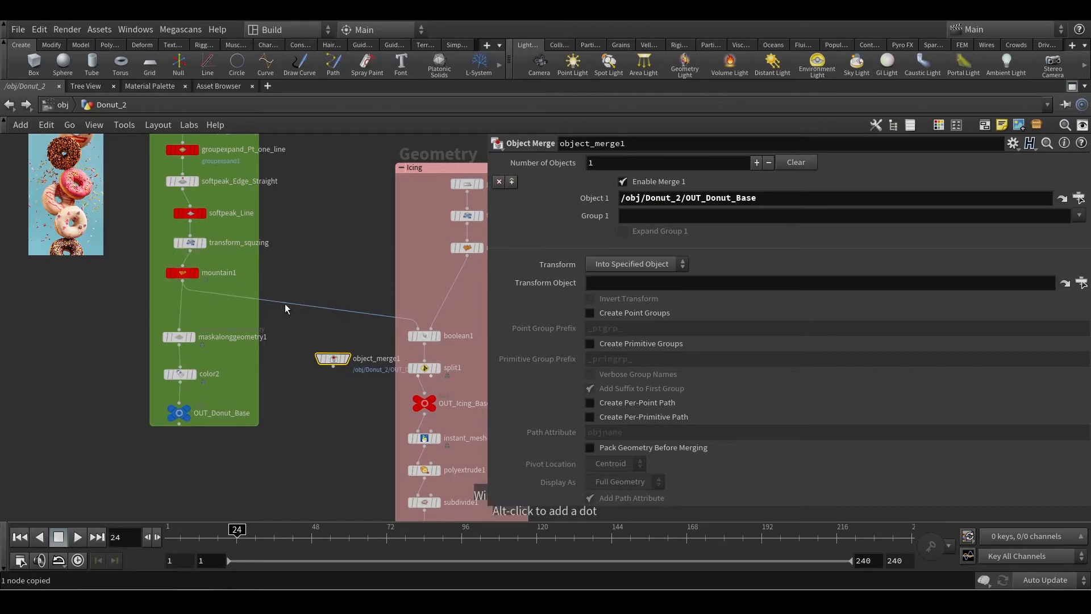
# Connect object_merge1 to boolean1 in the Icing network in place of the direct wire from mountain1
pyautogui.moveTo(285, 303); pyautogui.dragTo(352, 273)
pyautogui.scroll(-3, 352, 273)
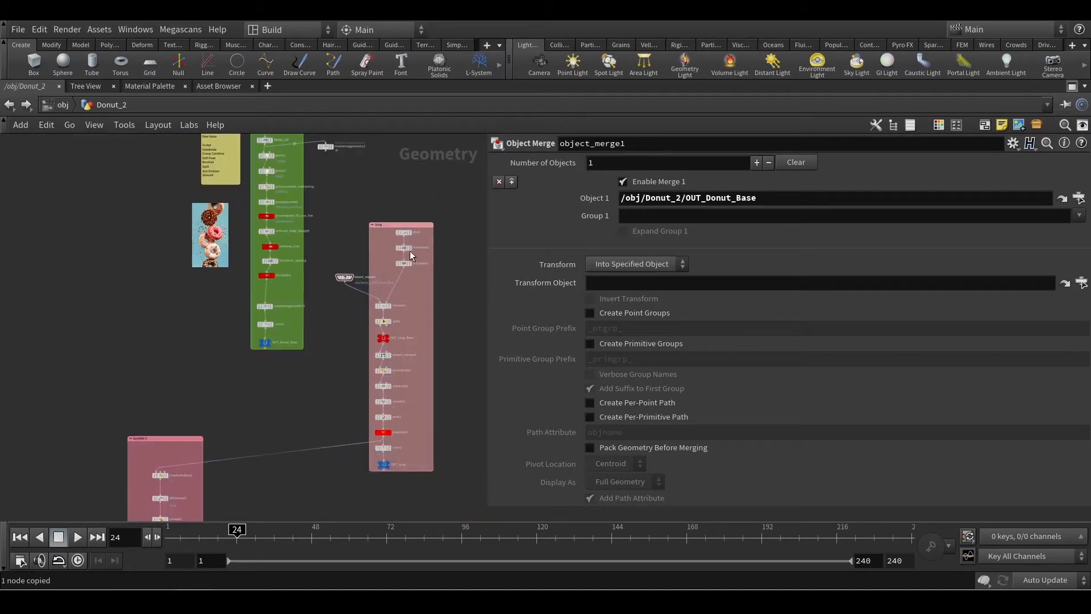
pyautogui.scroll(-2, 343, 399)
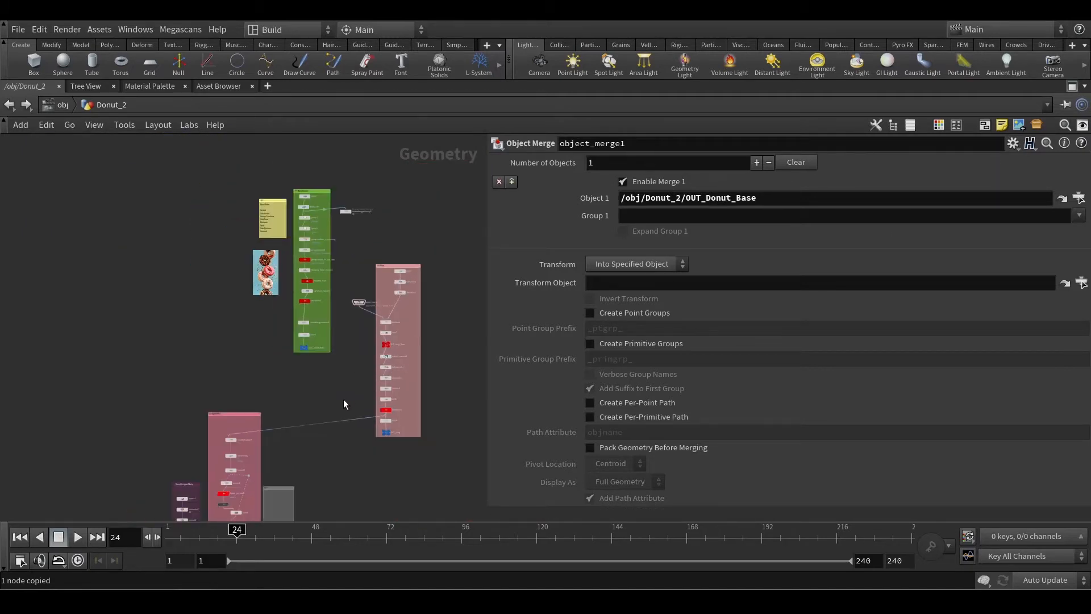
# Add a second Object Merge node between the Sprinkle 2 and Icing network boxes
pyautogui.scroll(6, 294, 441)
pyautogui.moveTo(329, 452); pyautogui.dragTo(257, 368, button='middle')
pyautogui.scroll(-2, 339, 351)
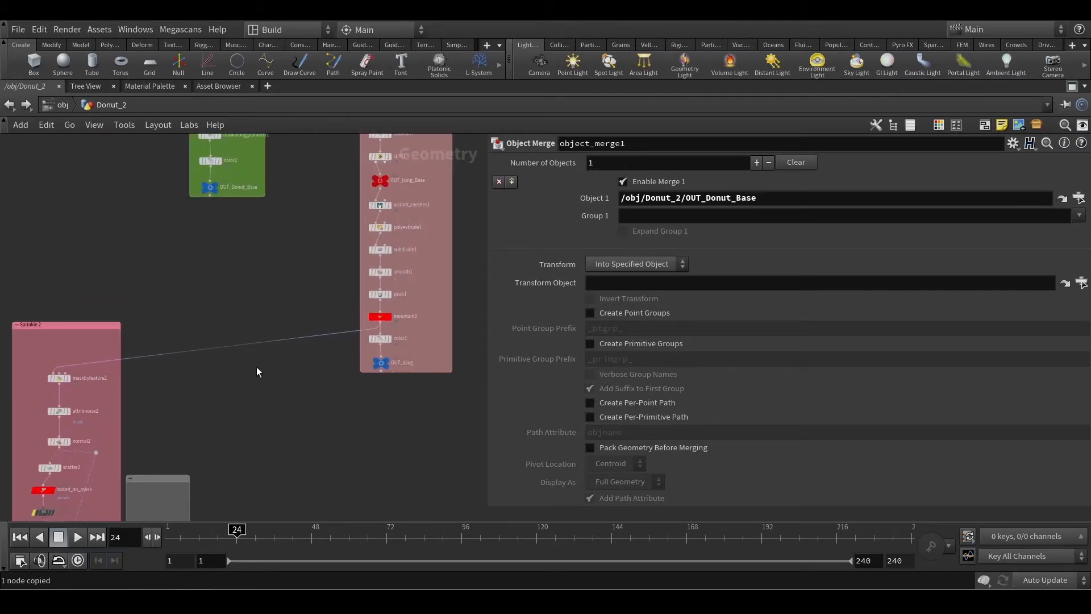
pyautogui.press('Tab')
pyautogui.write('o')
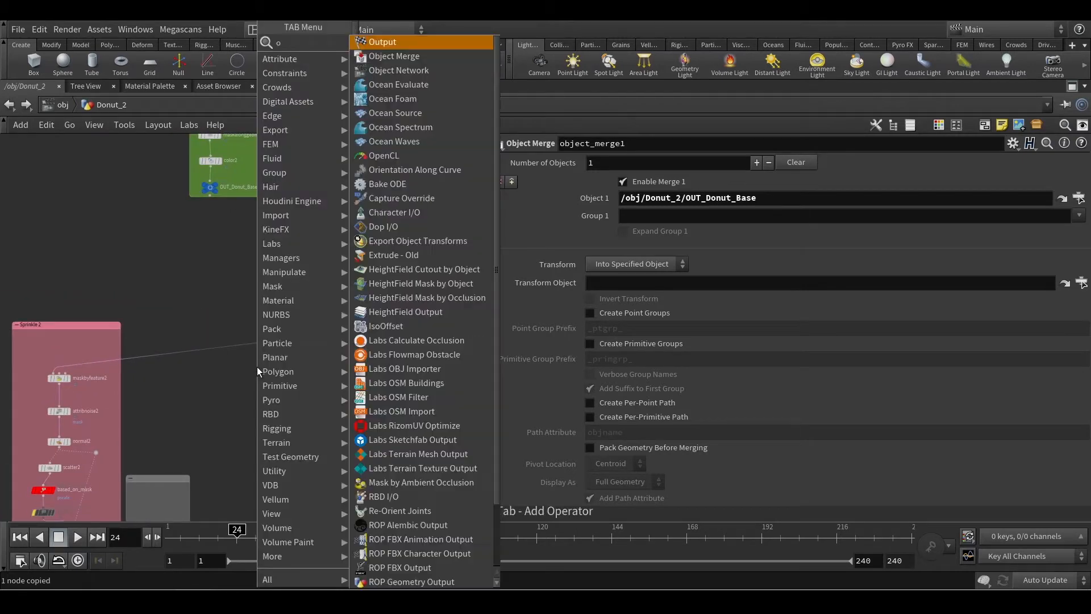
pyautogui.write('bjec')
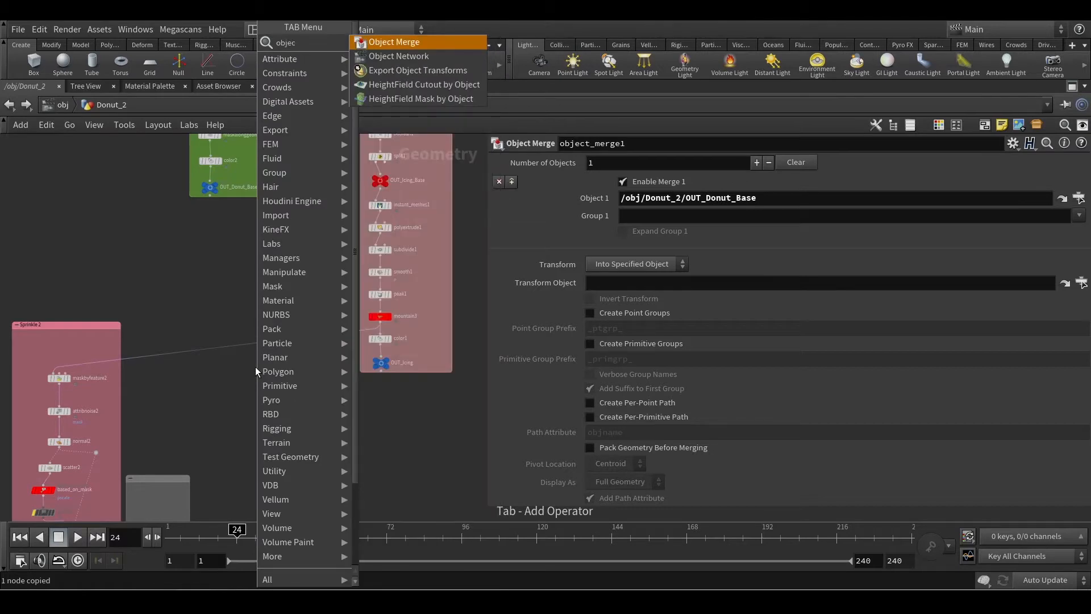
pyautogui.press('Return')
pyautogui.click(257, 323)
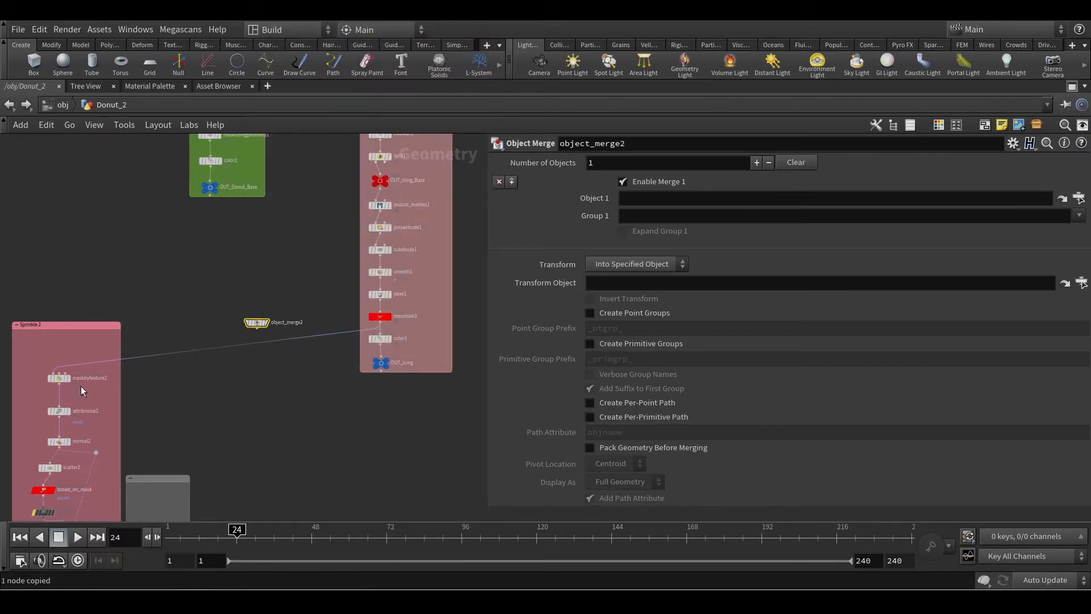
# Set Object 1 of object_merge2 to /obj/Donut_2/OUT_Icing by copying the OUT_Icing null
pyautogui.scroll(2, 72, 378)
pyautogui.moveTo(390, 376); pyautogui.dragTo(266, 395, button='middle')
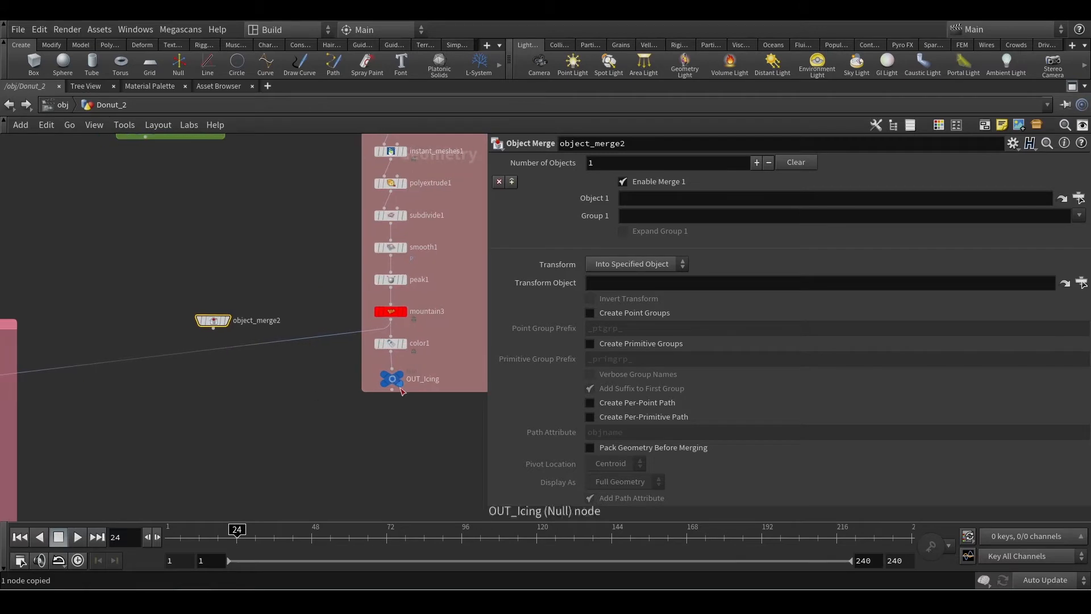
pyautogui.moveTo(391, 389)
pyautogui.moveTo(336, 390); pyautogui.dragTo(397, 381, button='middle')
pyautogui.moveTo(174, 384); pyautogui.dragTo(59, 418, button='middle')
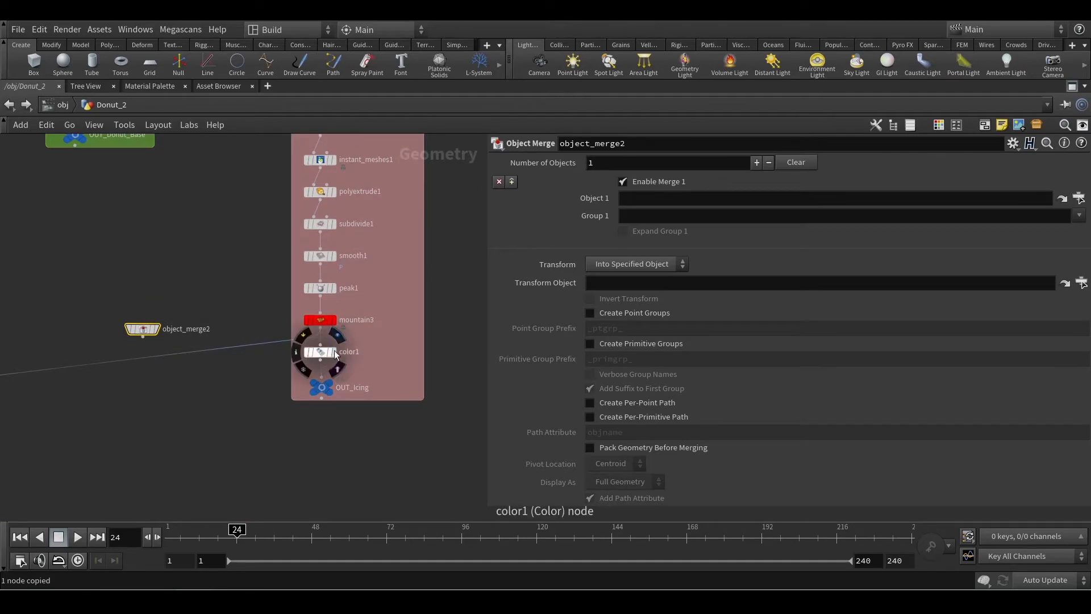
pyautogui.click(323, 389)
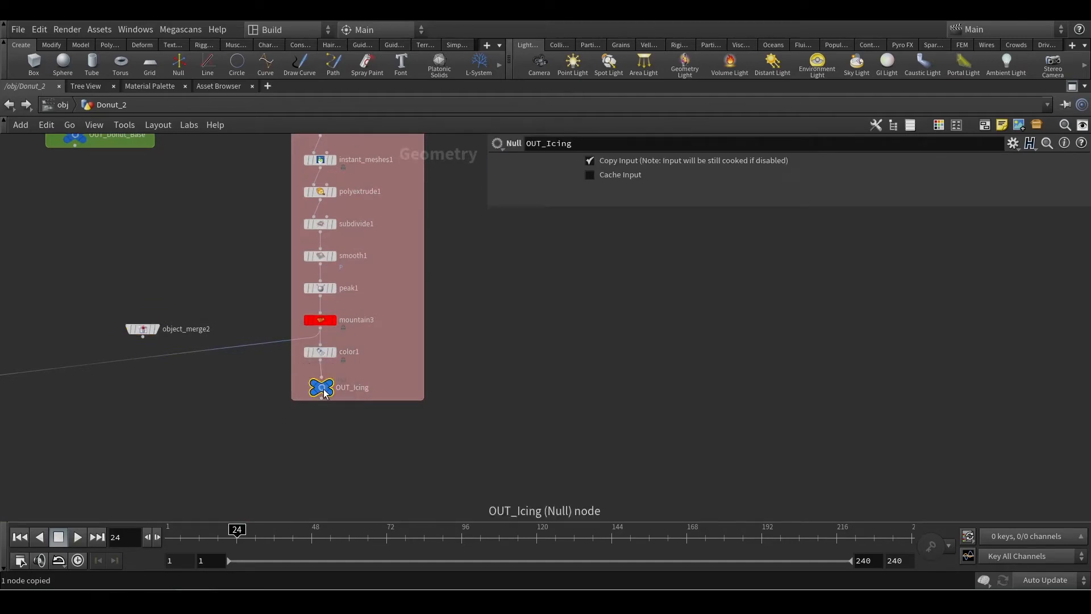
pyautogui.click(142, 328)
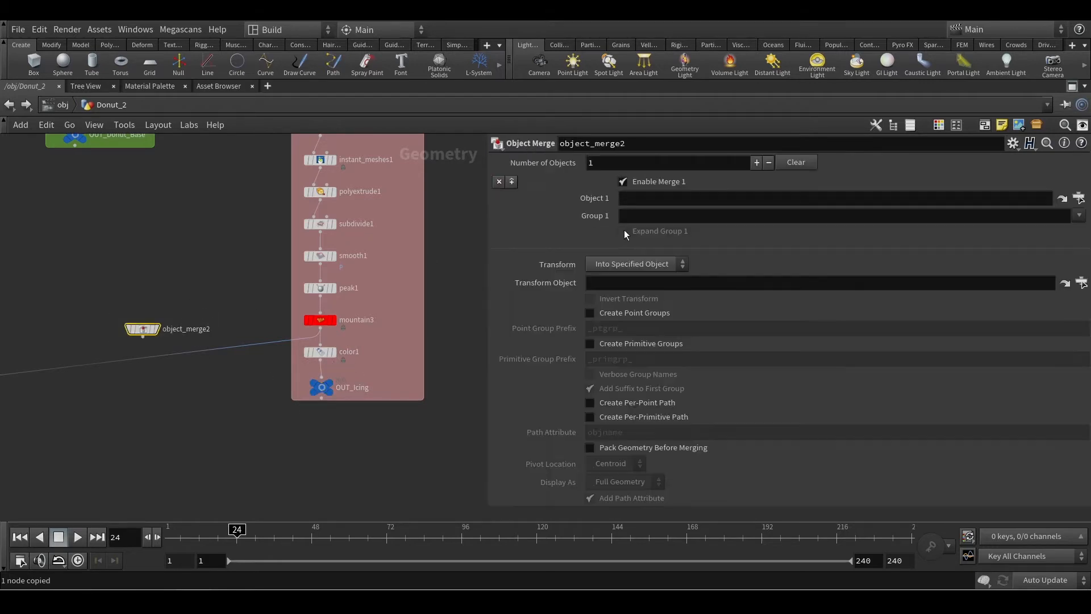
pyautogui.hotkey('ctrl', 'v')
pyautogui.press('Return')
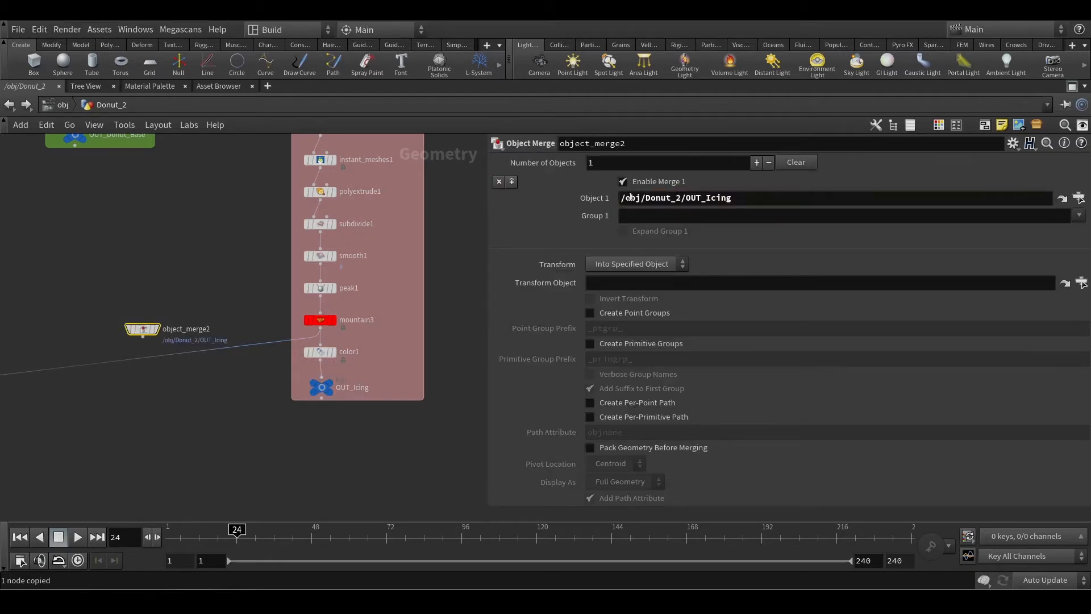
# Feed object_merge2 into maskbyfeature2 instead of the icing wire, place it inside the Sprinkle 2 box, and hide the parameters
pyautogui.moveTo(193, 376); pyautogui.dragTo(520, 332, button='middle')
pyautogui.scroll(-5, 278, 402)
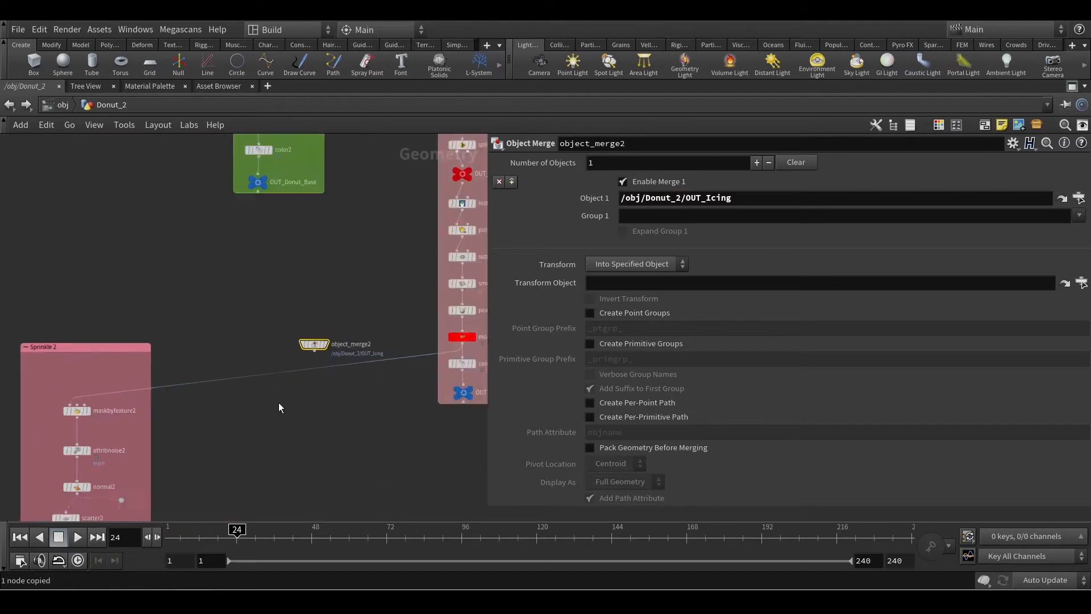
pyautogui.click(356, 375)
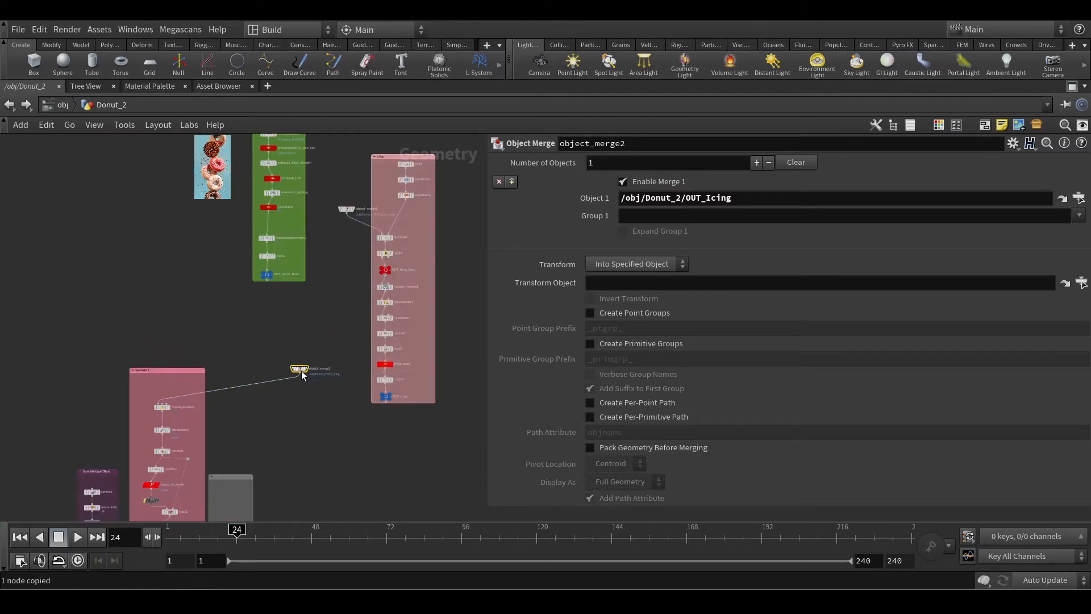
pyautogui.moveTo(300, 369); pyautogui.dragTo(163, 384)
pyautogui.scroll(-5, 222, 389)
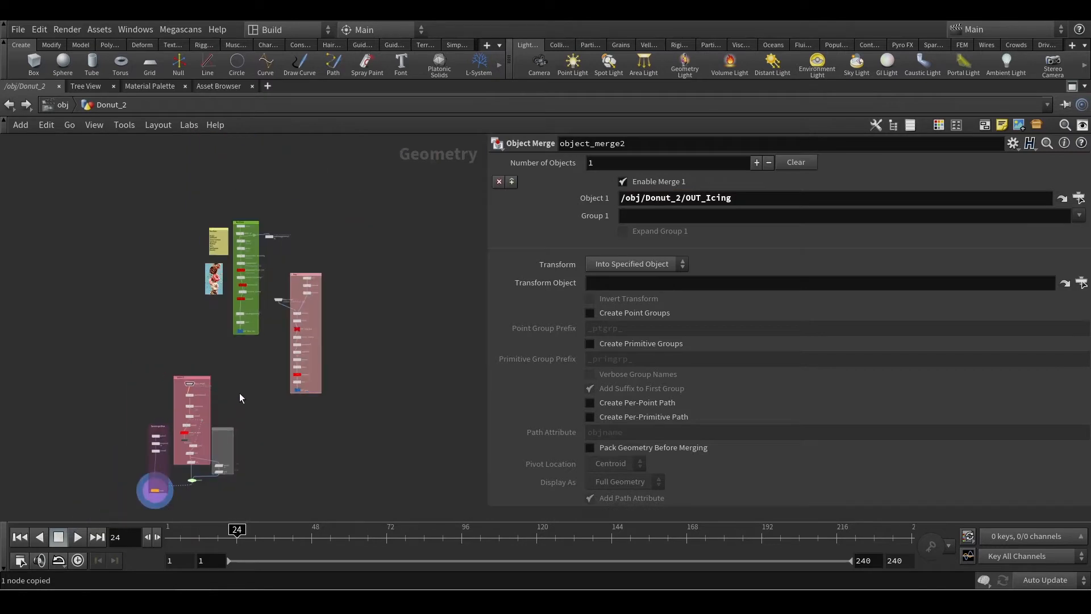
pyautogui.moveTo(239, 393); pyautogui.dragTo(293, 362, button='middle')
pyautogui.scroll(6, 295, 404)
pyautogui.moveTo(296, 404); pyautogui.dragTo(346, 354, button='middle')
pyautogui.press('p')
pyautogui.scroll(1, 642, 264)
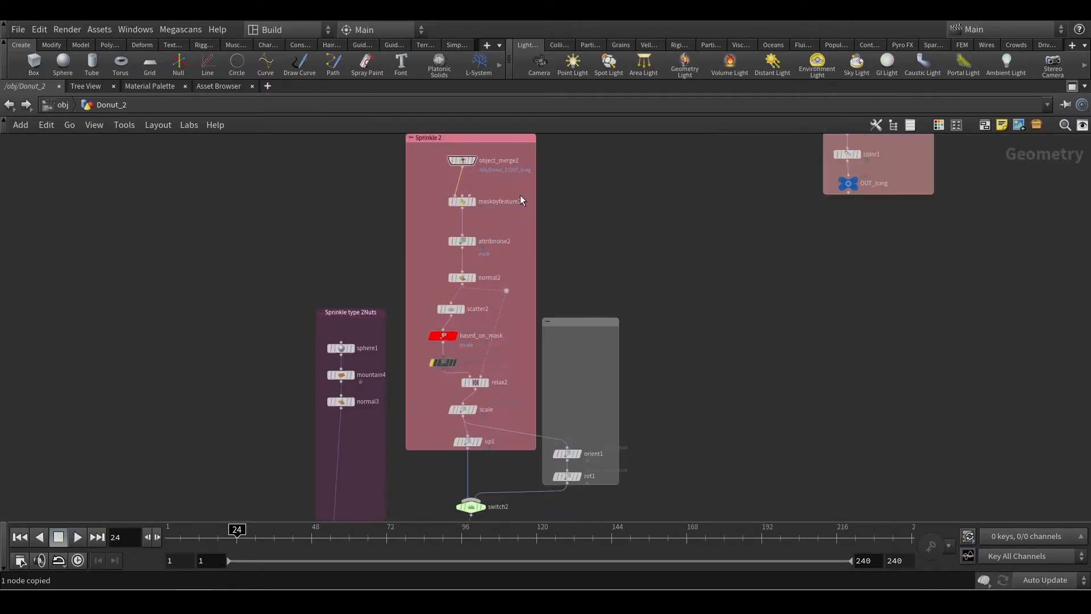
# Cut the whole Icing network box with its nodes and object_merge1 out of Donut_2
pyautogui.scroll(-3, 560, 238)
pyautogui.moveTo(608, 227); pyautogui.dragTo(432, 406, button='middle')
pyautogui.scroll(-3, 642, 227)
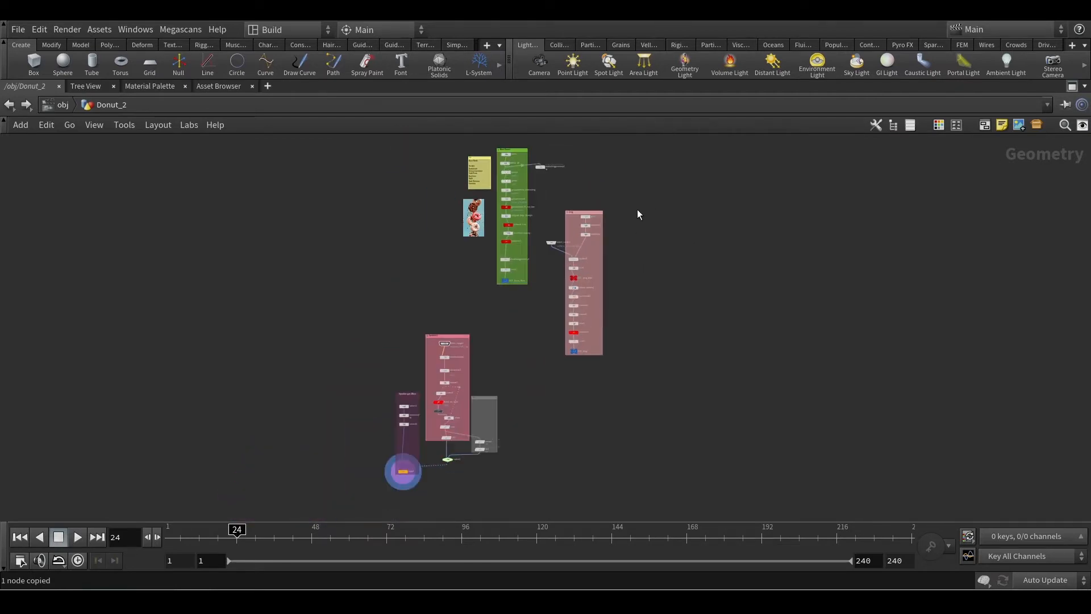
pyautogui.moveTo(628, 195); pyautogui.dragTo(544, 393)
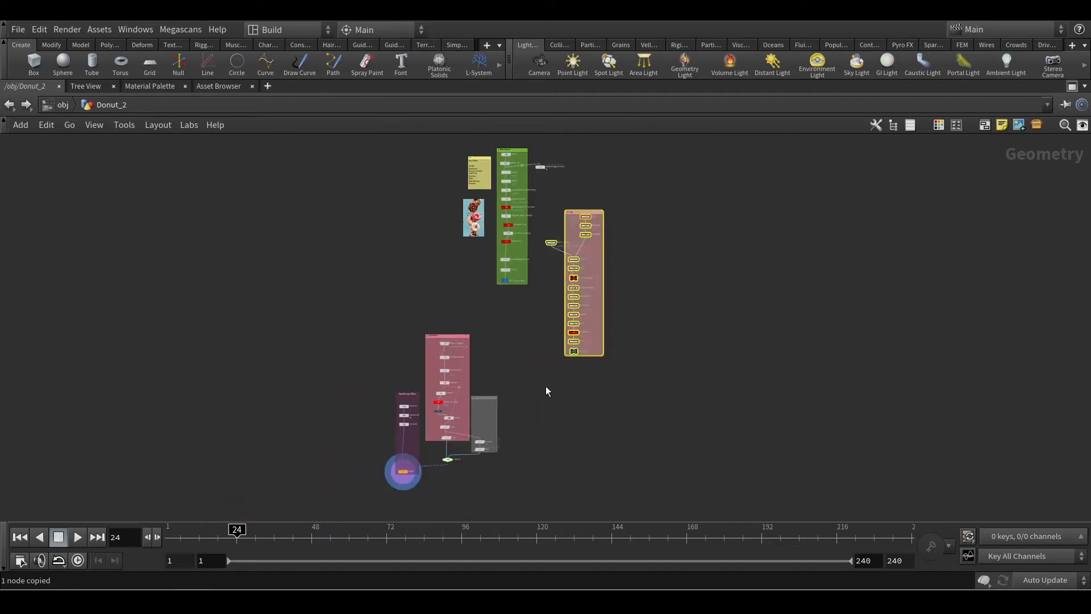
pyautogui.hotkey('ctrl', 'x')
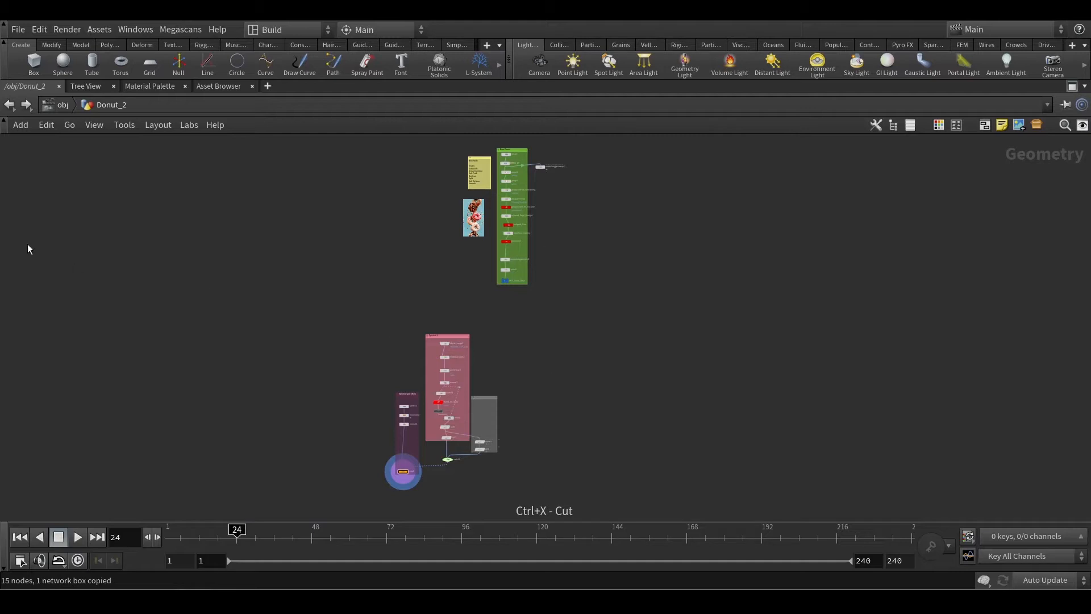
# Add a new Geometry object at the obj level below Donut_2 and name it Donut_2_Icing
pyautogui.click(56, 107)
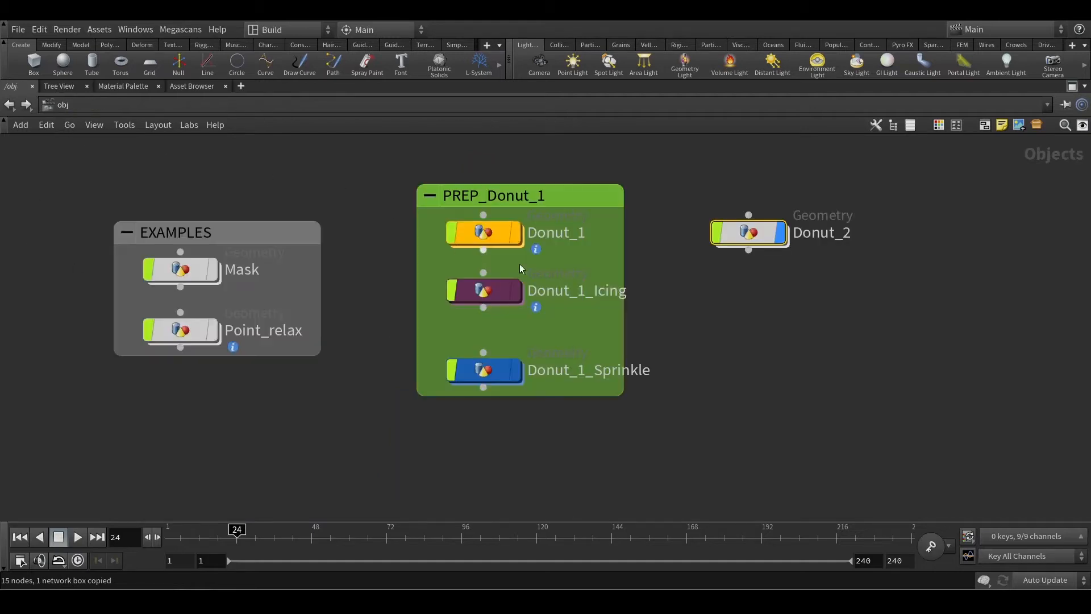
pyautogui.press('Tab')
pyautogui.write('geo')
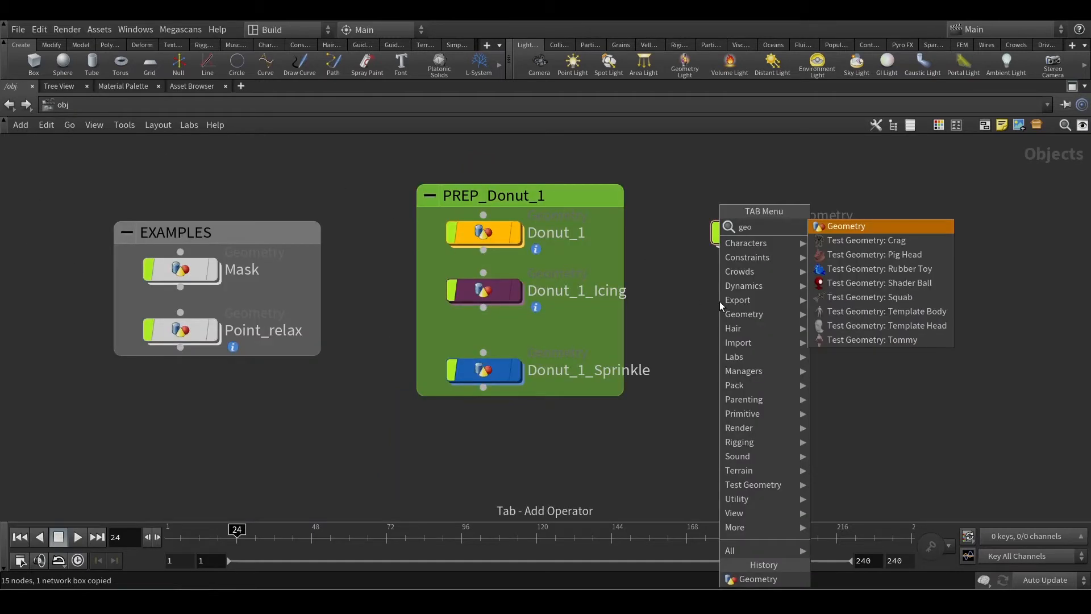
pyautogui.press('Return')
pyautogui.click(738, 300)
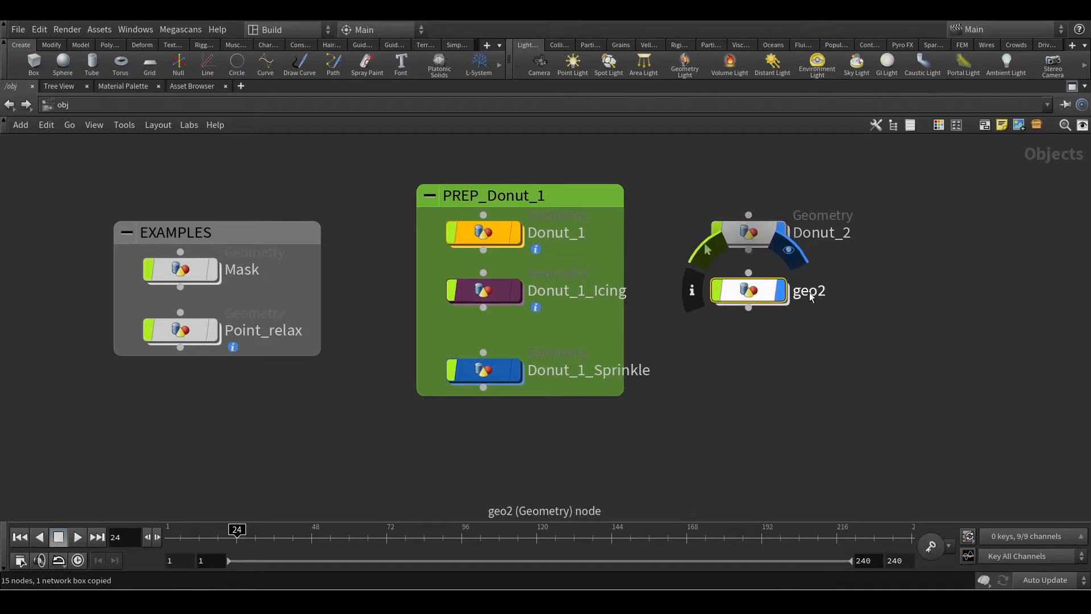
pyautogui.doubleClick(825, 294)
pyautogui.write('D')
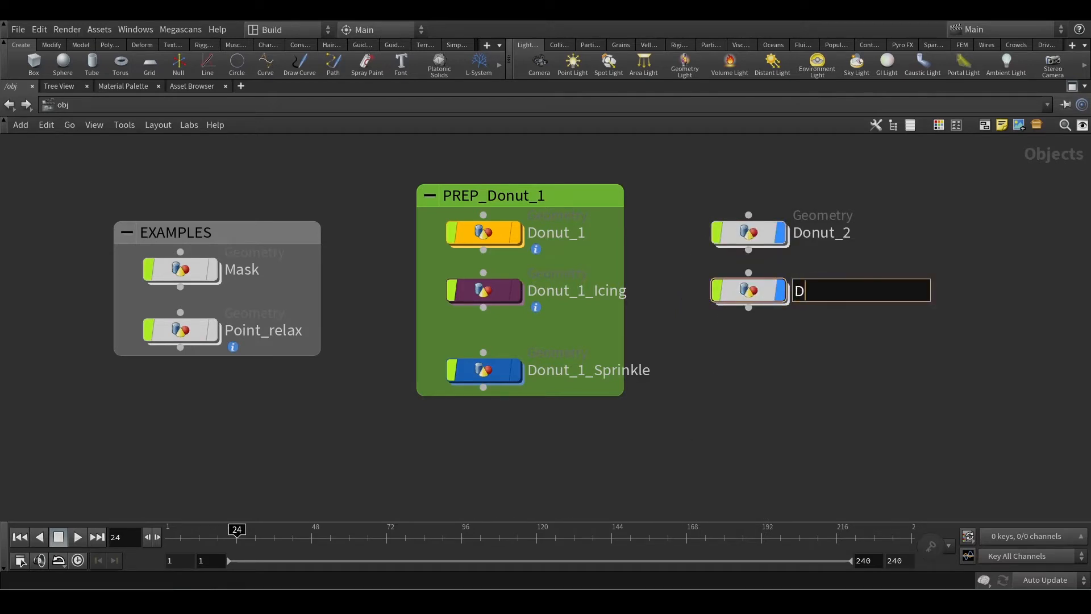
pyautogui.write('onut_2_Icing')
pyautogui.press('Return')
# Paste the cut Icing network box with its nodes inside Donut_2_Icing
pyautogui.doubleClick(757, 291)
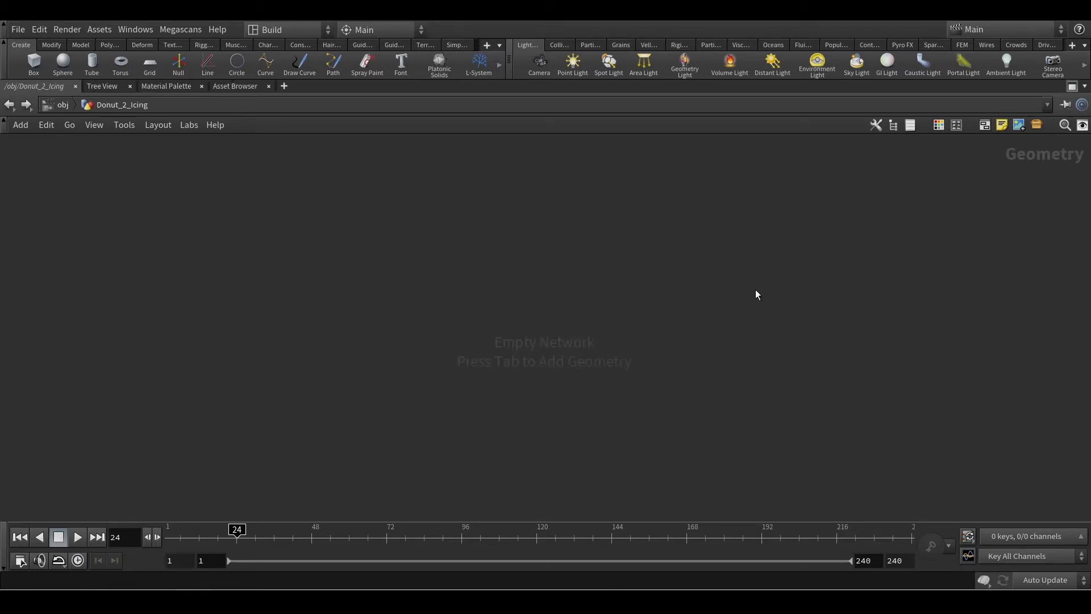
pyautogui.hotkey('ctrl', 'v')
pyautogui.scroll(-3, 533, 411)
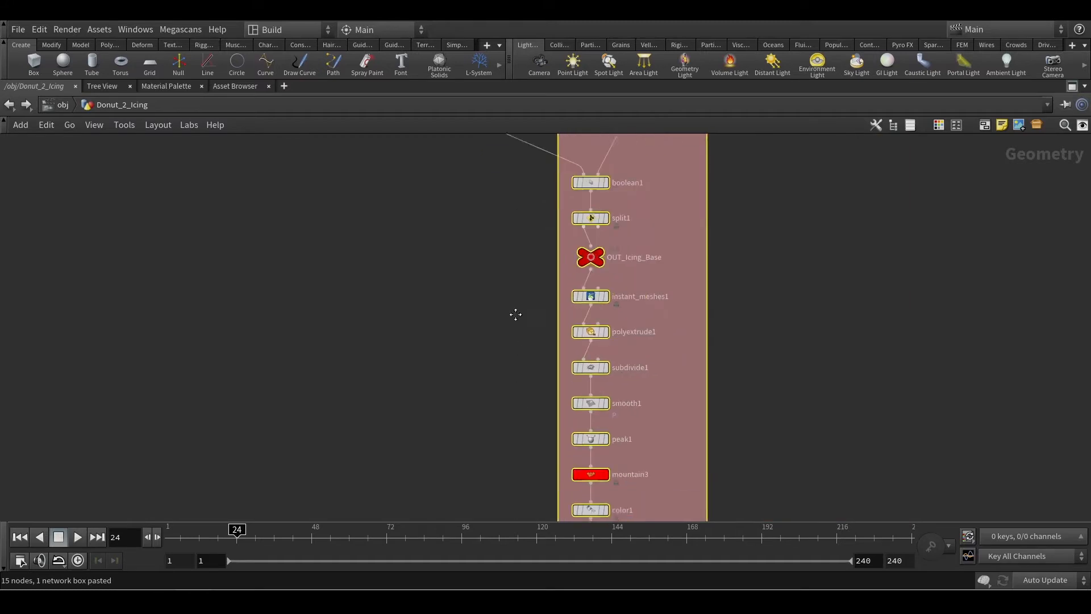
pyautogui.click(786, 419)
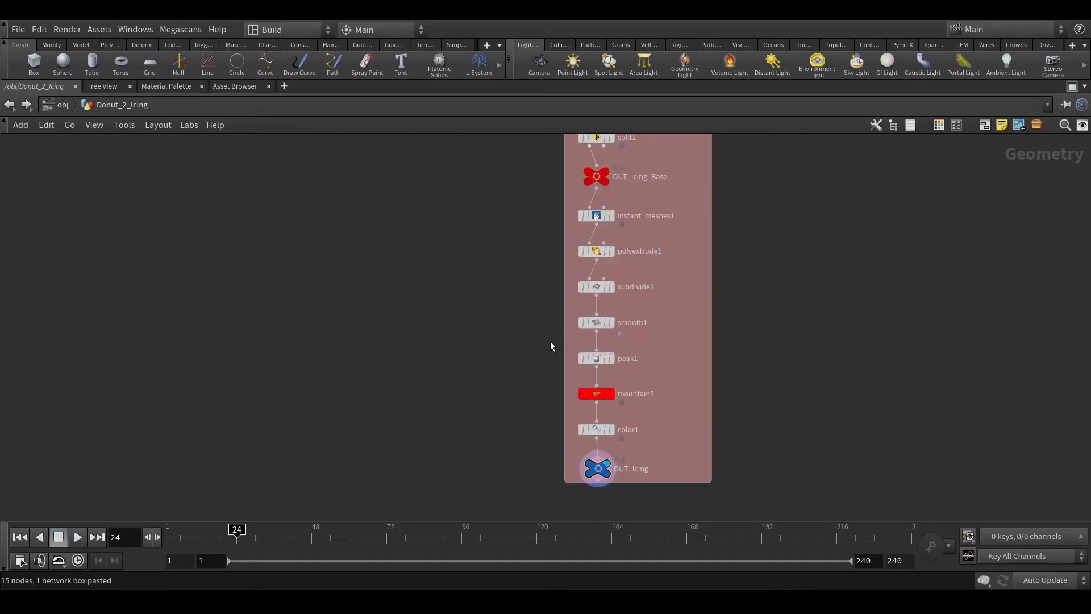
# Cut the three sprinkle network boxes with all their nodes and connections out of Donut_2, leaving the green donut base box
pyautogui.click(64, 106)
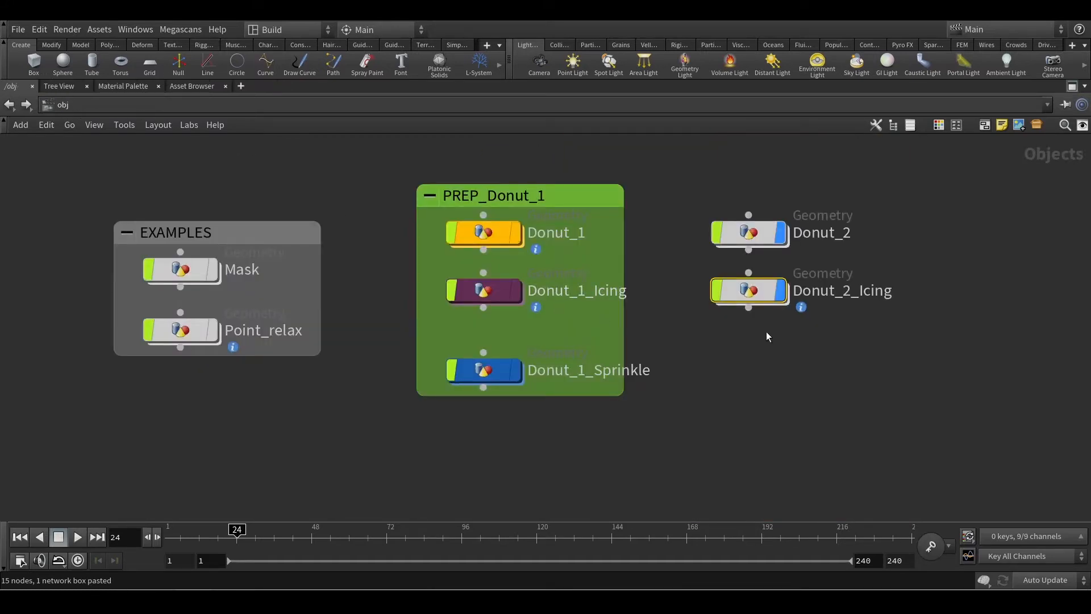
pyautogui.moveTo(760, 240)
pyautogui.doubleClick(751, 239)
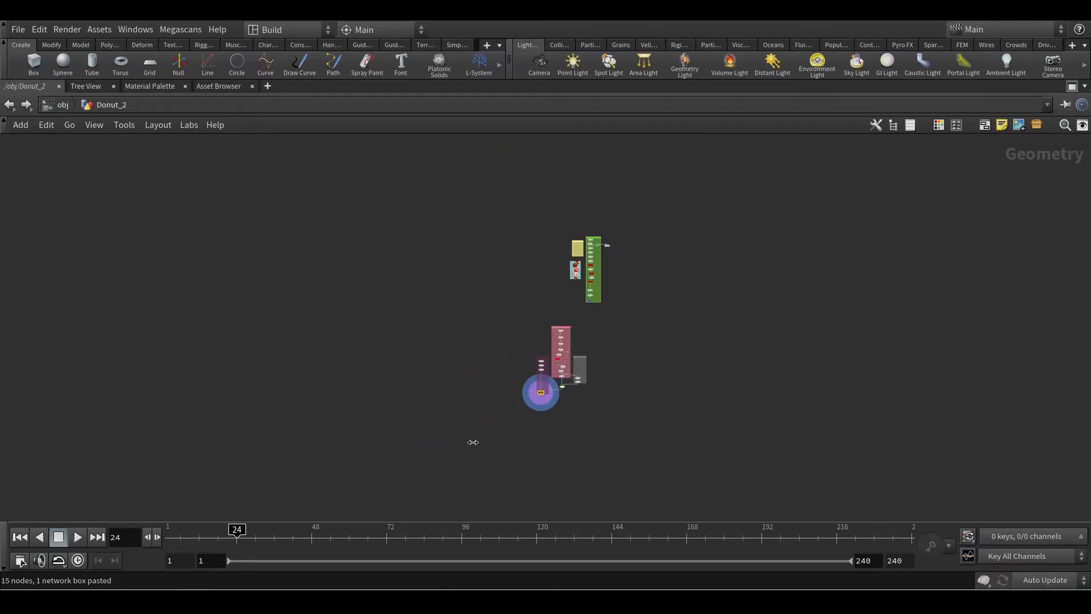
pyautogui.moveTo(554, 371); pyautogui.dragTo(472, 445)
pyautogui.moveTo(470, 299)
pyautogui.mouseDown()
pyautogui.moveTo(608, 452)
pyautogui.moveTo(581, 459)
pyautogui.mouseUp()
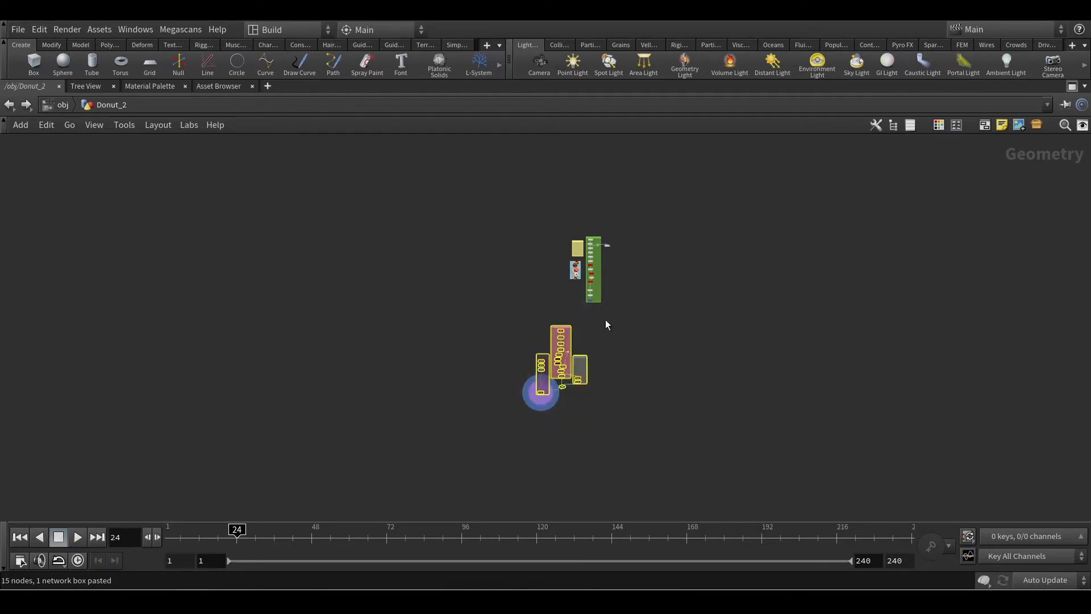
pyautogui.moveTo(605, 325); pyautogui.dragTo(526, 403)
pyautogui.hotkey('ctrl', 'x')
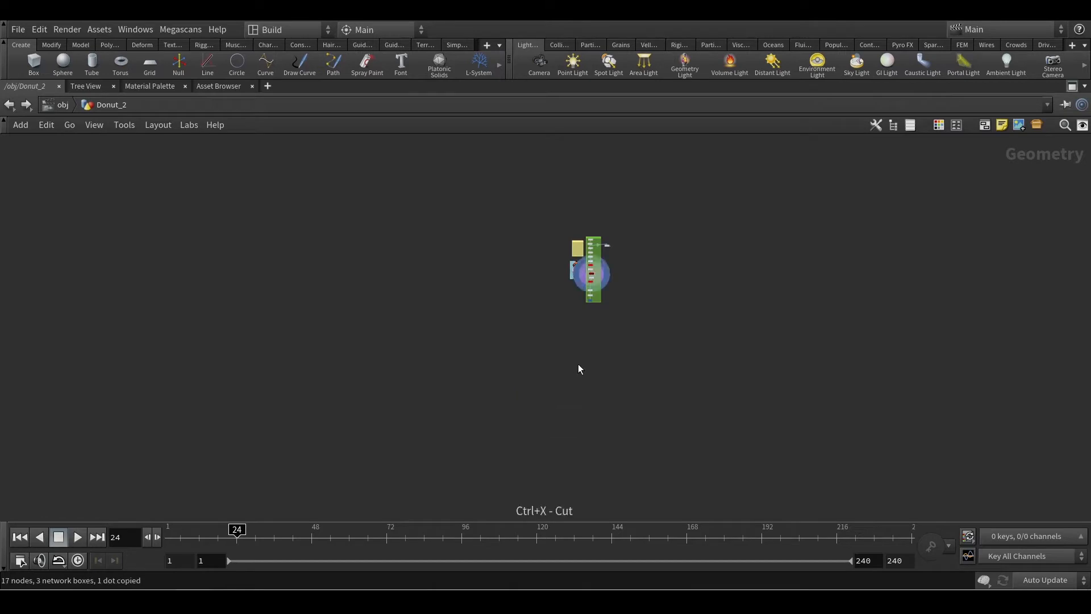
# Make the OUT_Donut_Base null the displayed node of Donut_2
pyautogui.scroll(8, 602, 319)
pyautogui.scroll(4, 582, 329)
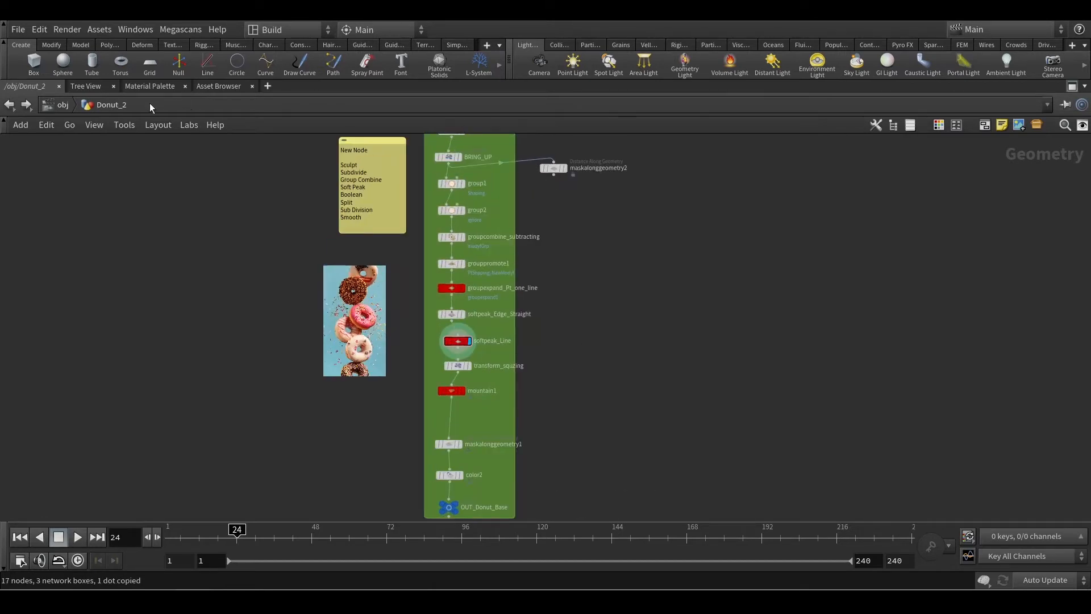
pyautogui.click(456, 503)
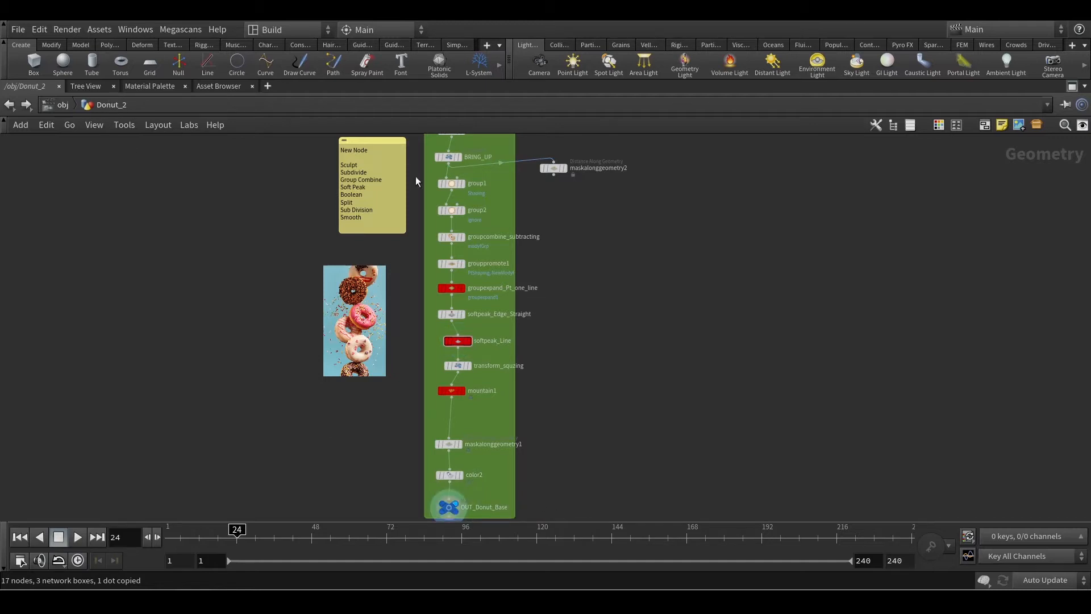
# Add another Geometry object at the obj level below Donut_2_Icing and name it Donut_2_Sprinkle
pyautogui.click(64, 105)
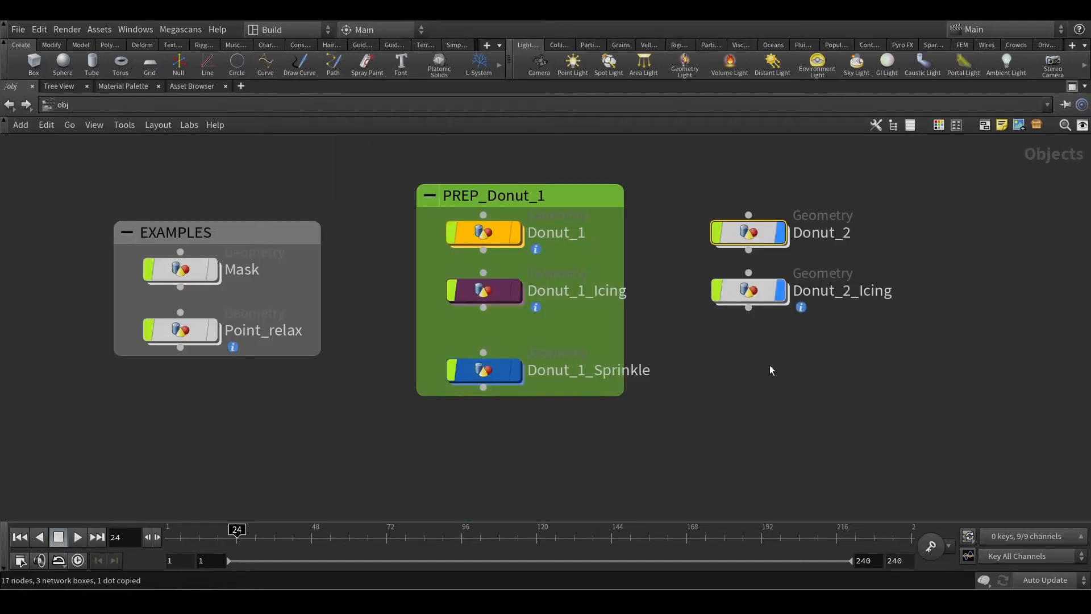
pyautogui.press('Tab')
pyautogui.write('ge')
pyautogui.press('Return')
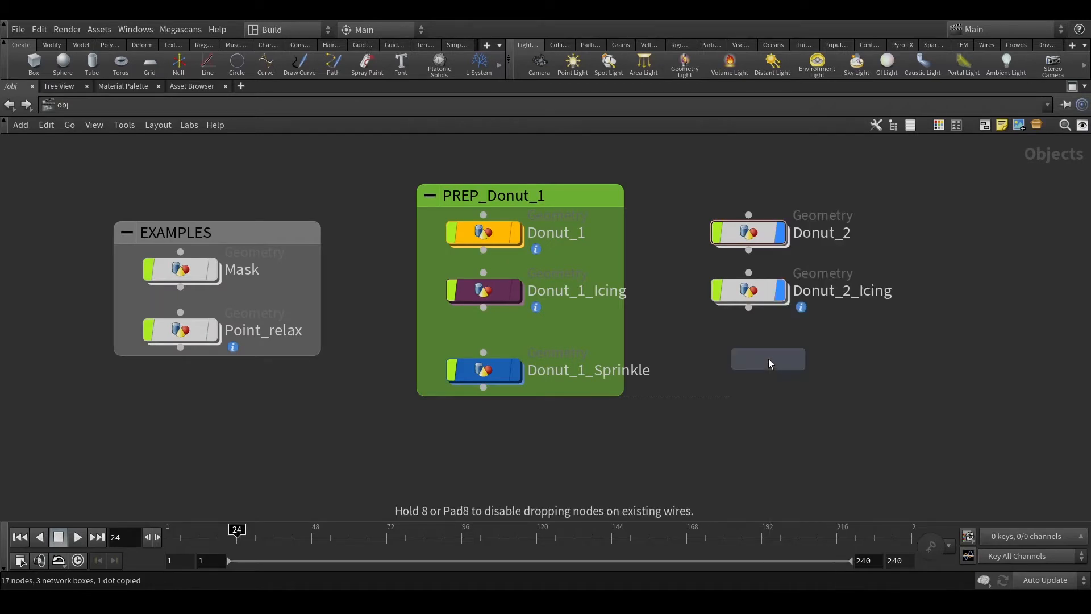
pyautogui.click(768, 359)
pyautogui.doubleClick(848, 359)
pyautogui.doubleClick(848, 359)
pyautogui.write('Donut_2_Sprinkle')
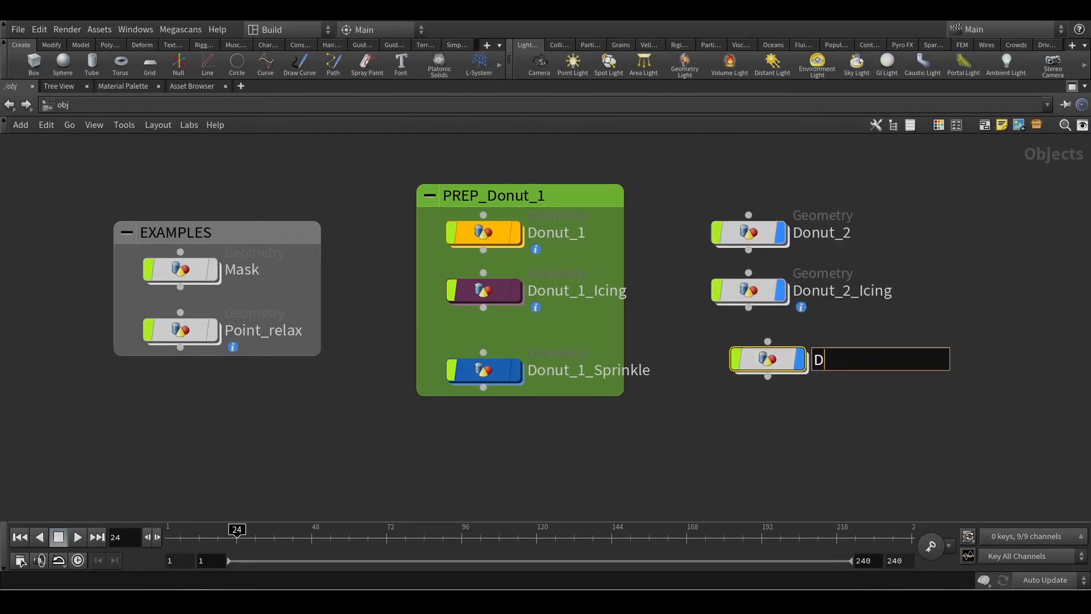
pyautogui.press('Return')
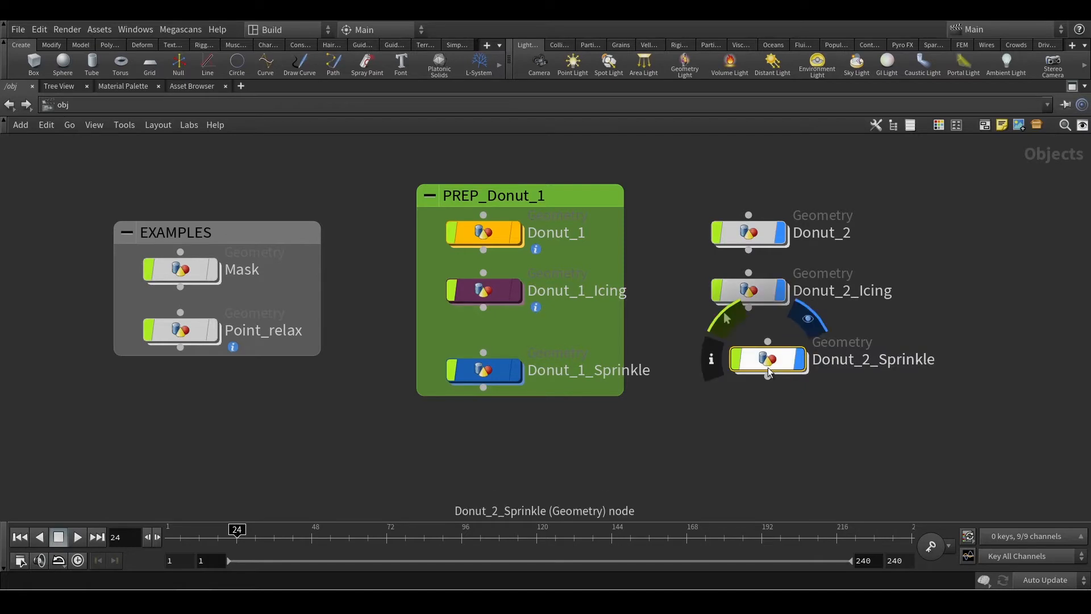
# Paste the cut sprinkle network boxes inside Donut_2_Sprinkle and shorten the untitled grey box around orient1 and rot1 from its upper edge
pyautogui.doubleClick(768, 364)
pyautogui.hotkey('ctrl', 'v')
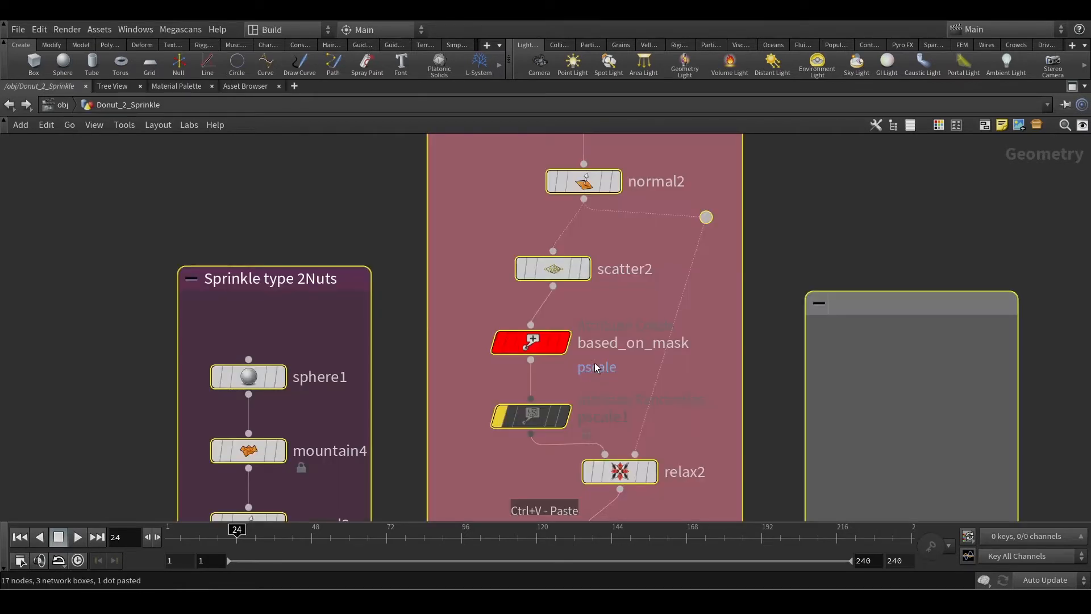
pyautogui.scroll(-5, 677, 318)
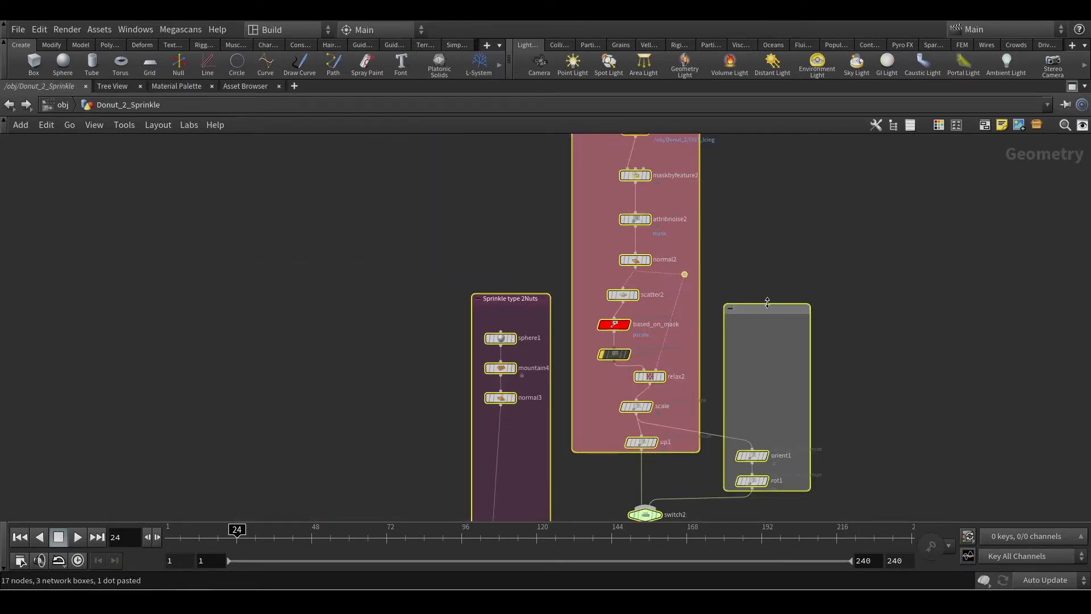
pyautogui.moveTo(768, 304); pyautogui.dragTo(768, 416)
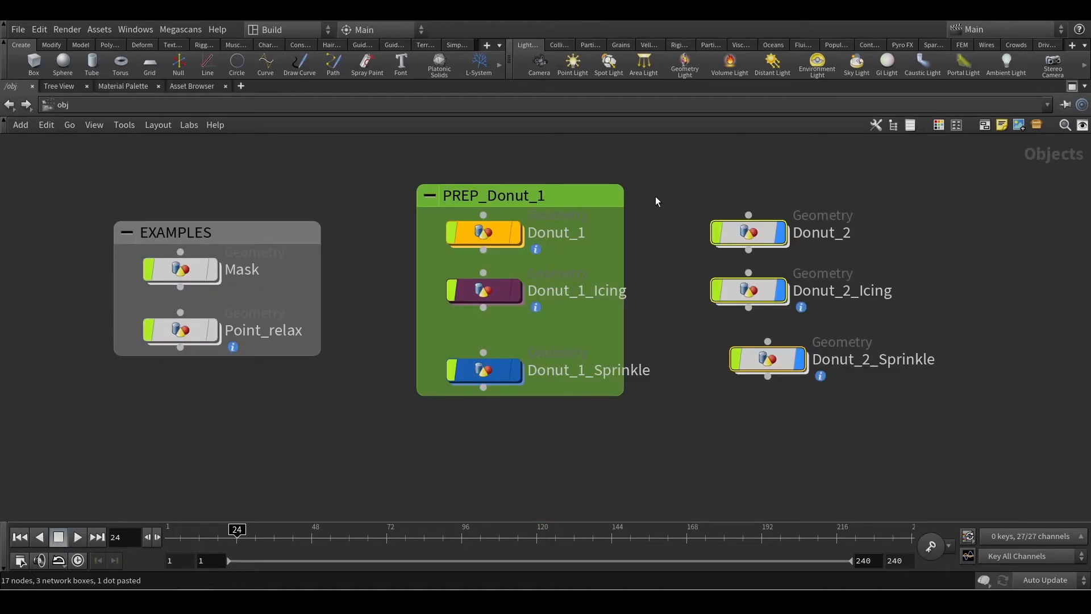
pyautogui.press('l')
pyautogui.moveTo(621, 231); pyautogui.dragTo(773, 210)
pyautogui.hotkey('ctrl', 'z')
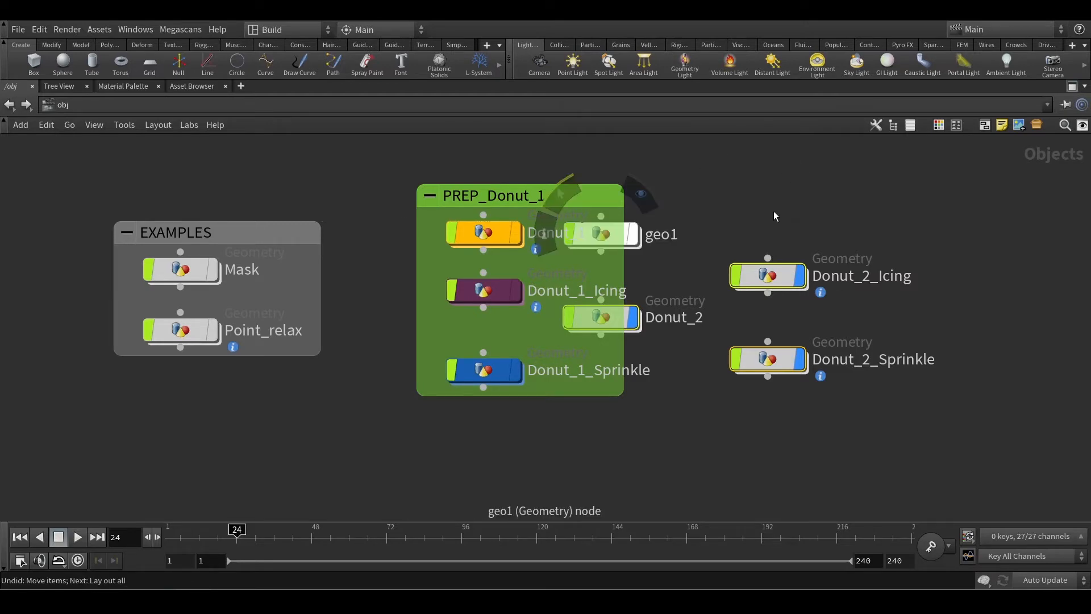
pyautogui.hotkey('ctrl', 'z')
pyautogui.press('h')
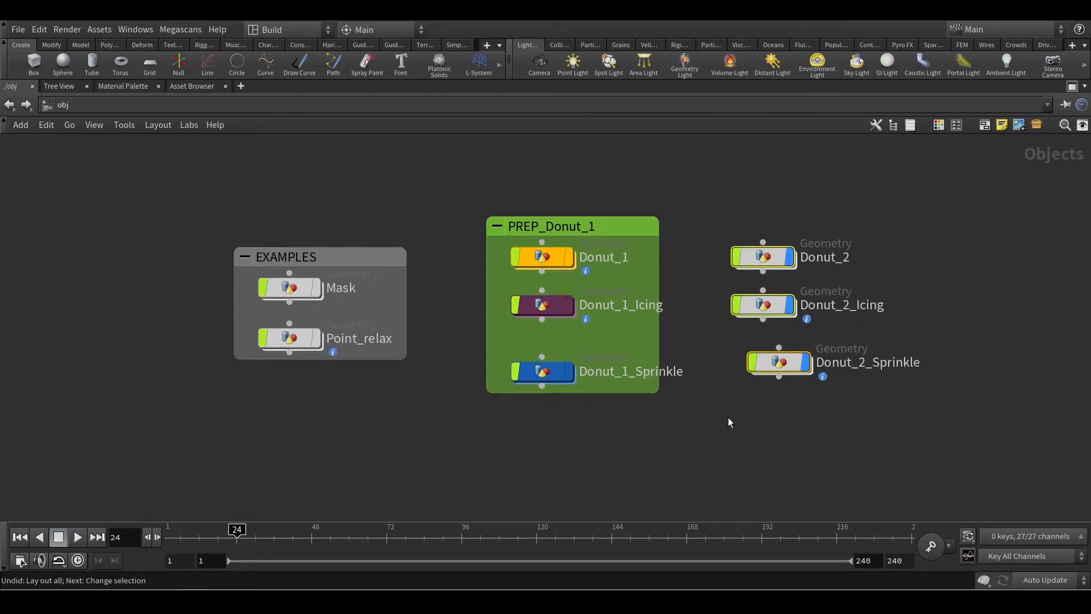
# Select Donut_2, Donut_2_Icing and Donut_2_Sprinkle and align them in an evenly spaced vertical column
pyautogui.click(729, 419)
pyautogui.scroll(3, 739, 392)
pyautogui.moveTo(685, 163); pyautogui.dragTo(820, 408)
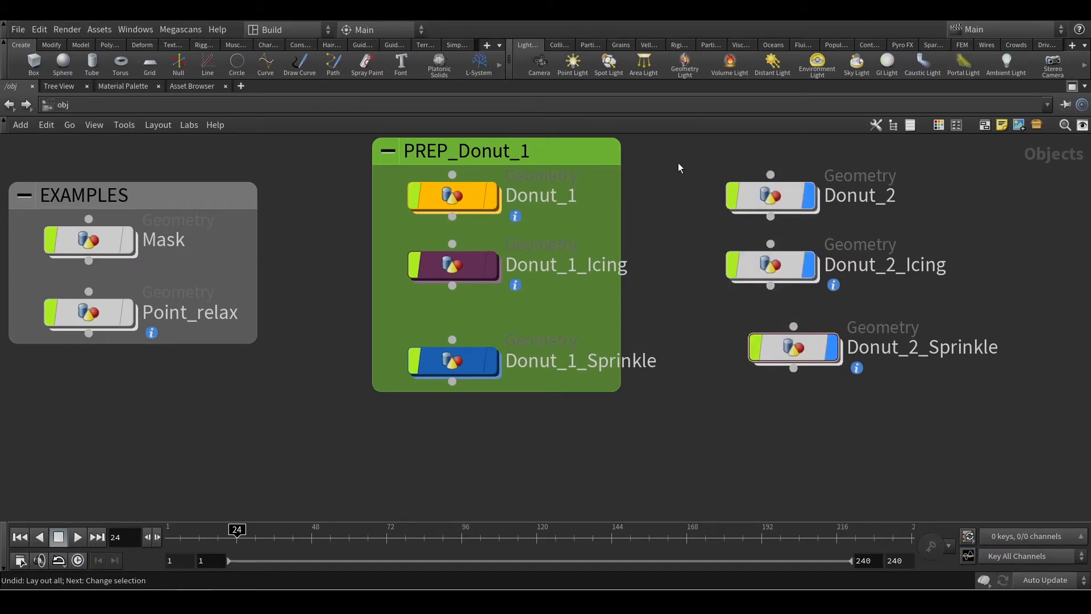
pyautogui.moveTo(671, 151); pyautogui.dragTo(855, 405)
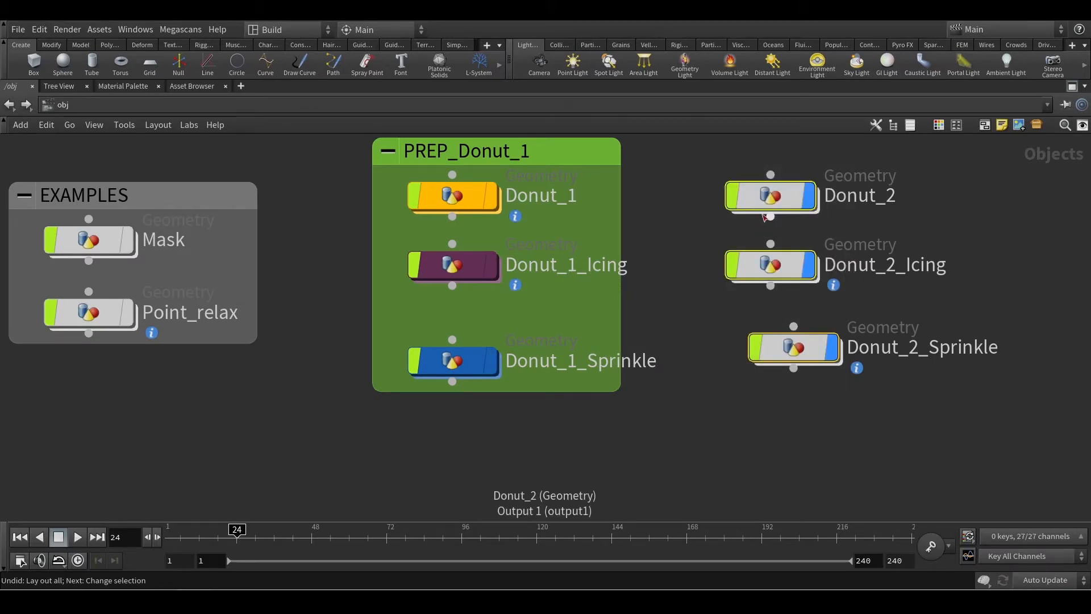
pyautogui.moveTo(764, 205)
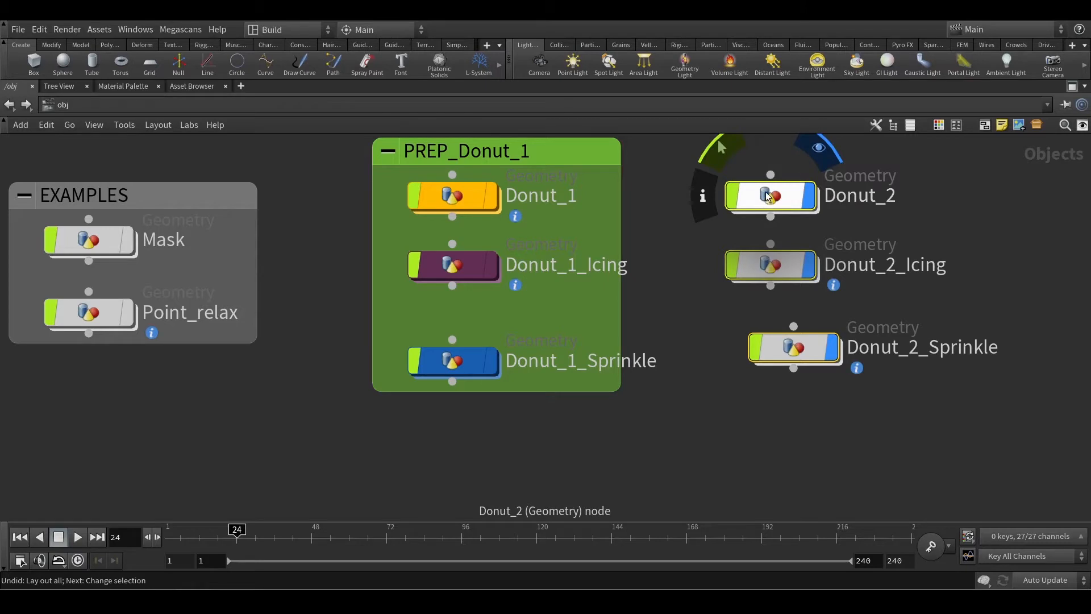
pyautogui.press('a')
pyautogui.moveTo(769, 199); pyautogui.dragTo(784, 384)
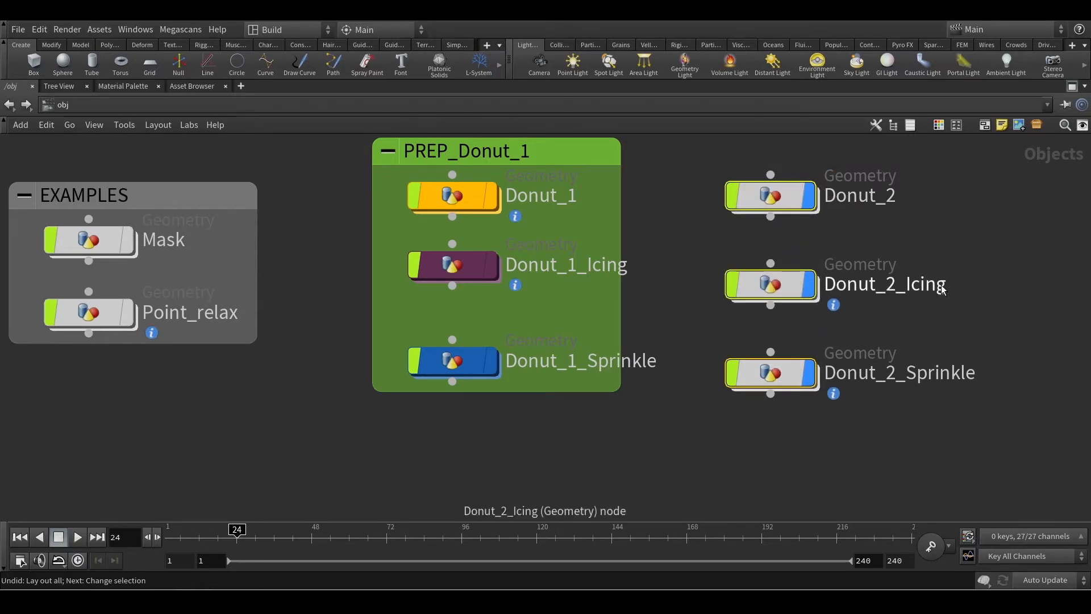
# Align the three Donut_2 objects in a row and back in a column twice, ending with Donut_2_Sprinkle above Donut_2 and Donut_2_Icing
pyautogui.scroll(-4, 963, 280)
pyautogui.moveTo(963, 280); pyautogui.dragTo(665, 332, button='middle')
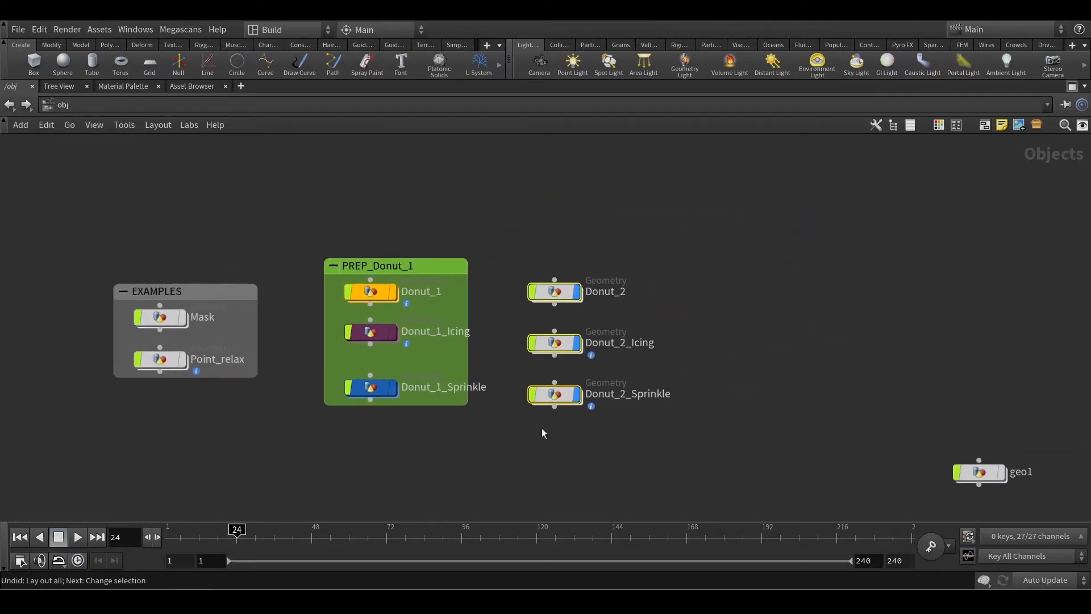
pyautogui.press('a')
pyautogui.moveTo(560, 292); pyautogui.dragTo(833, 287)
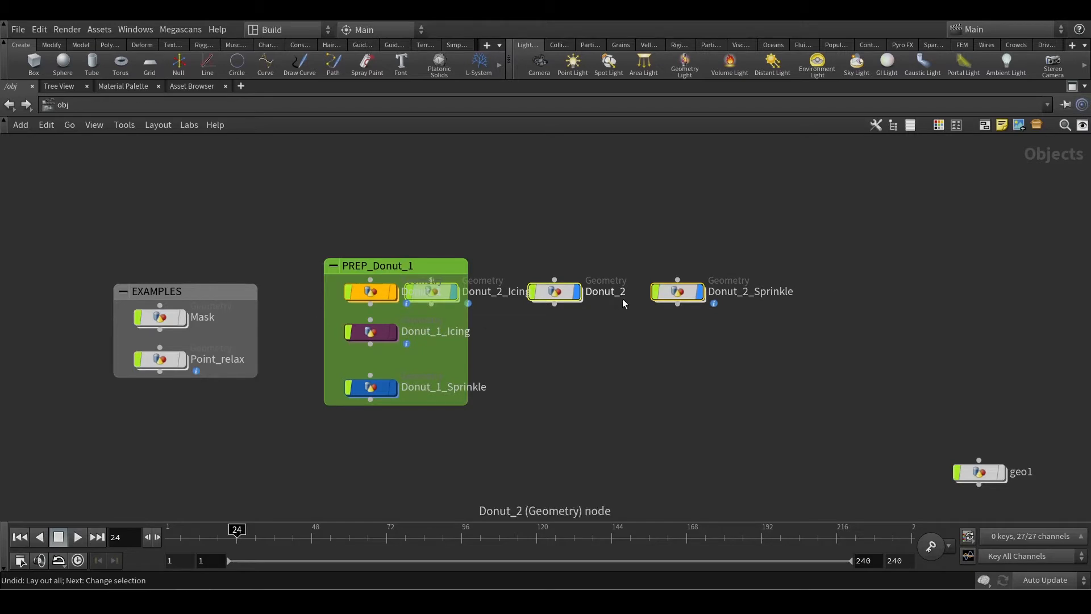
pyautogui.moveTo(562, 306); pyautogui.dragTo(565, 499)
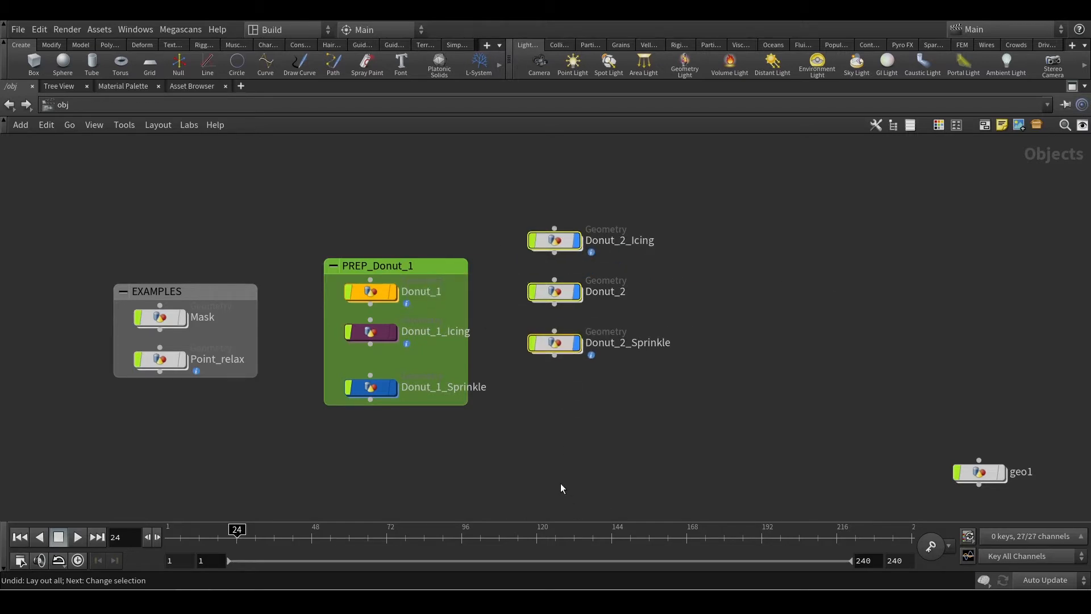
pyautogui.press('a')
pyautogui.moveTo(558, 293); pyautogui.dragTo(914, 268)
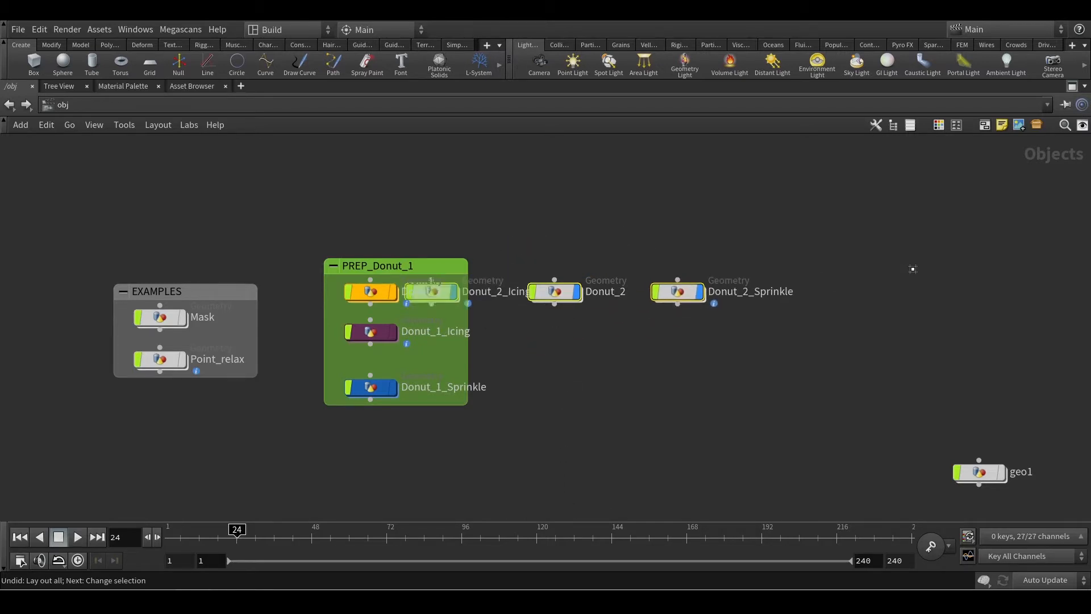
pyautogui.moveTo(558, 310); pyautogui.dragTo(569, 169)
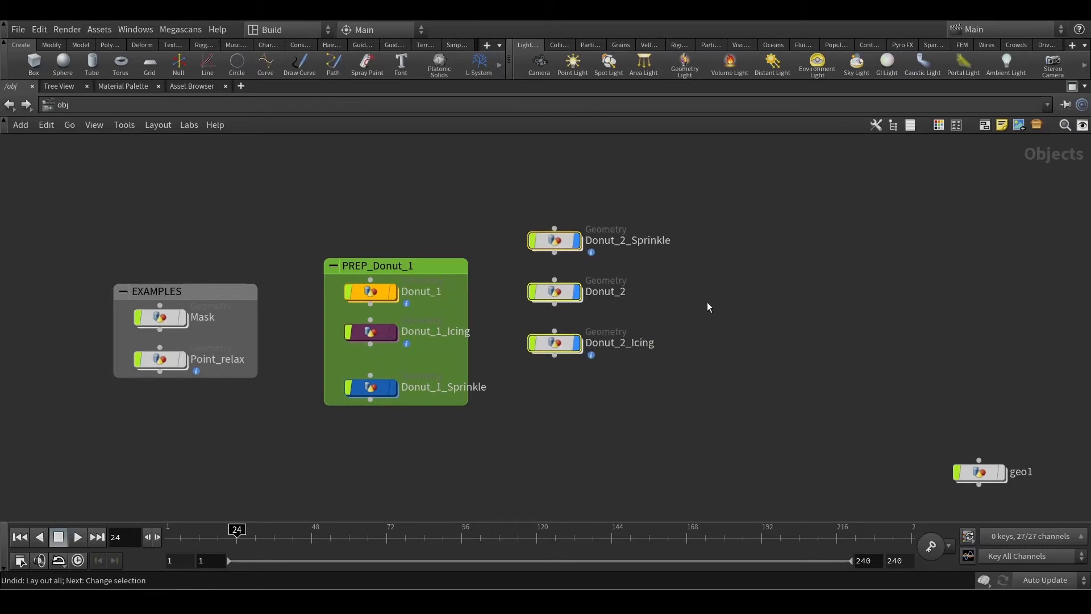
# Place Donut_2 at the head of the column and colour it orange, Donut_2_Sprinkle dark purple and Donut_2_Icing blue
pyautogui.moveTo(567, 289); pyautogui.dragTo(728, 273)
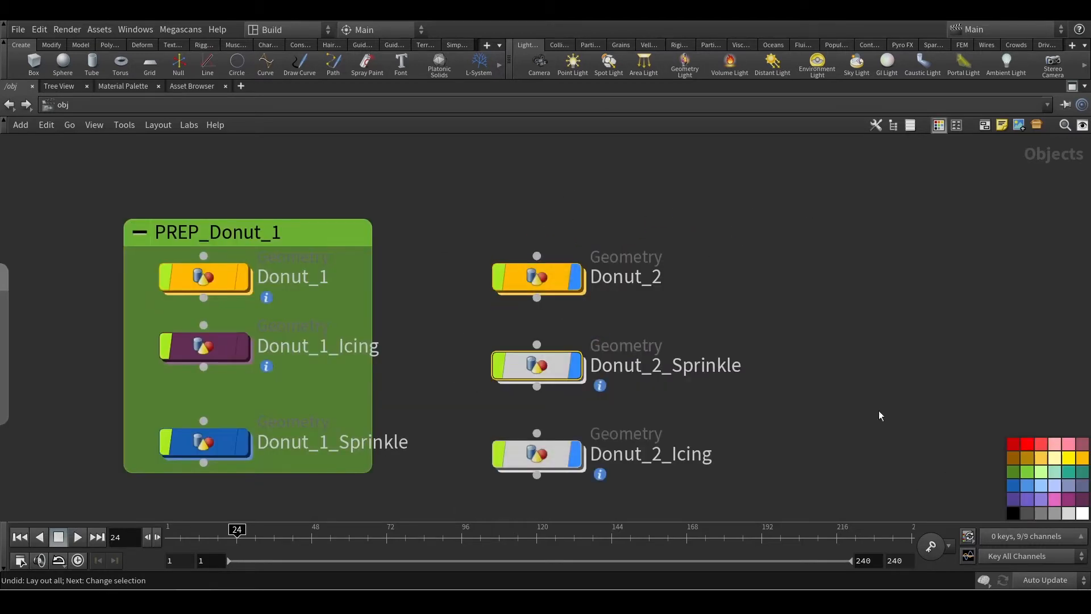
pyautogui.click(1082, 499)
pyautogui.click(537, 454)
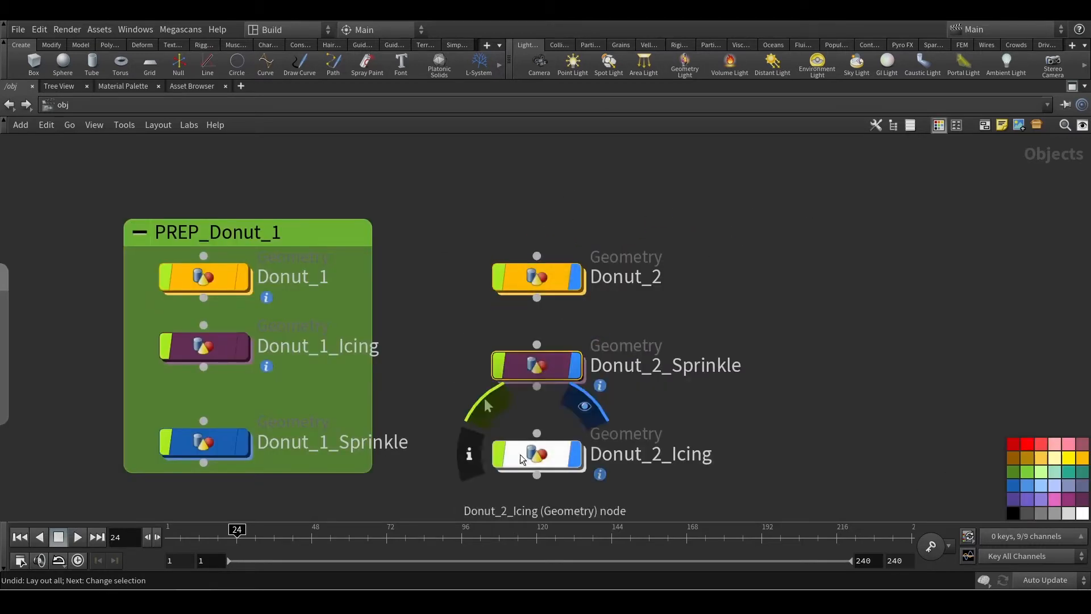
pyautogui.click(1014, 487)
# Enclose Donut_2, Donut_2_Sprinkle and Donut_2_Icing in a network box titled PREP_Donut_2 and colour it green
pyautogui.moveTo(437, 230); pyautogui.dragTo(686, 499)
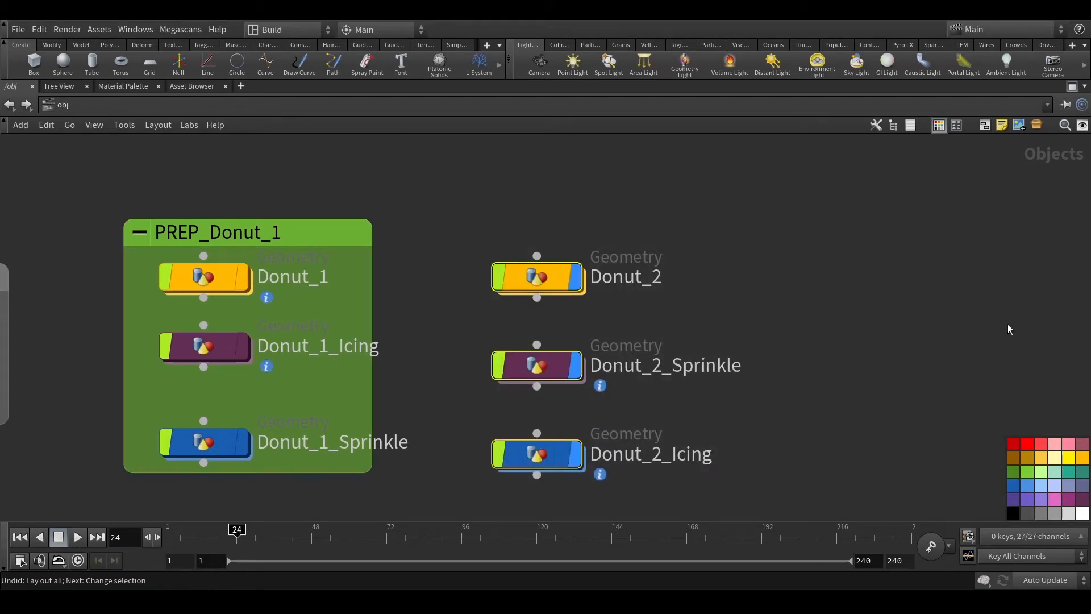
pyautogui.click(985, 125)
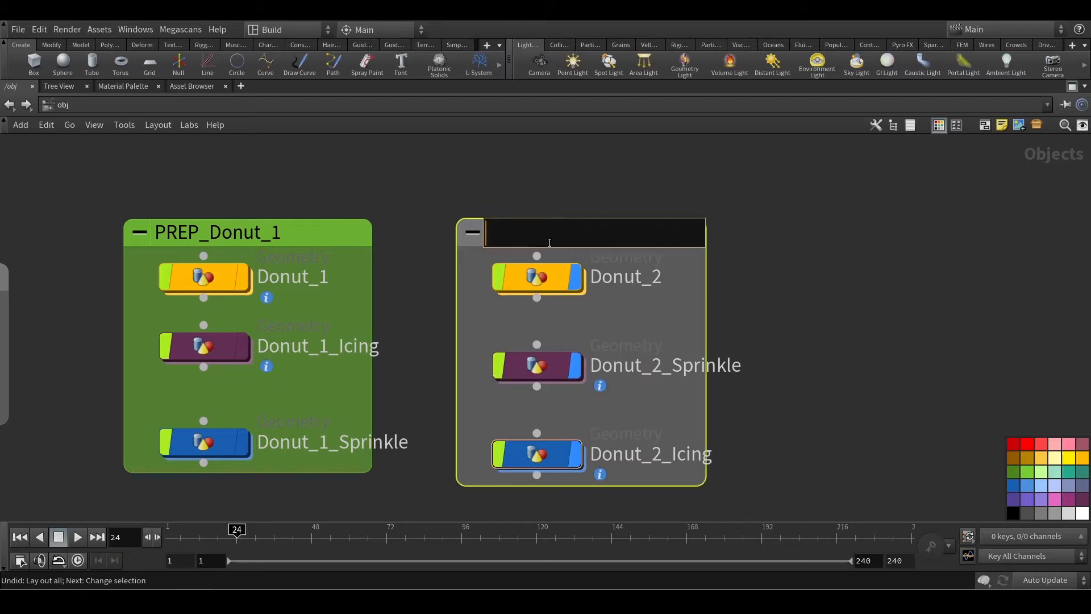
pyautogui.write('PREP')
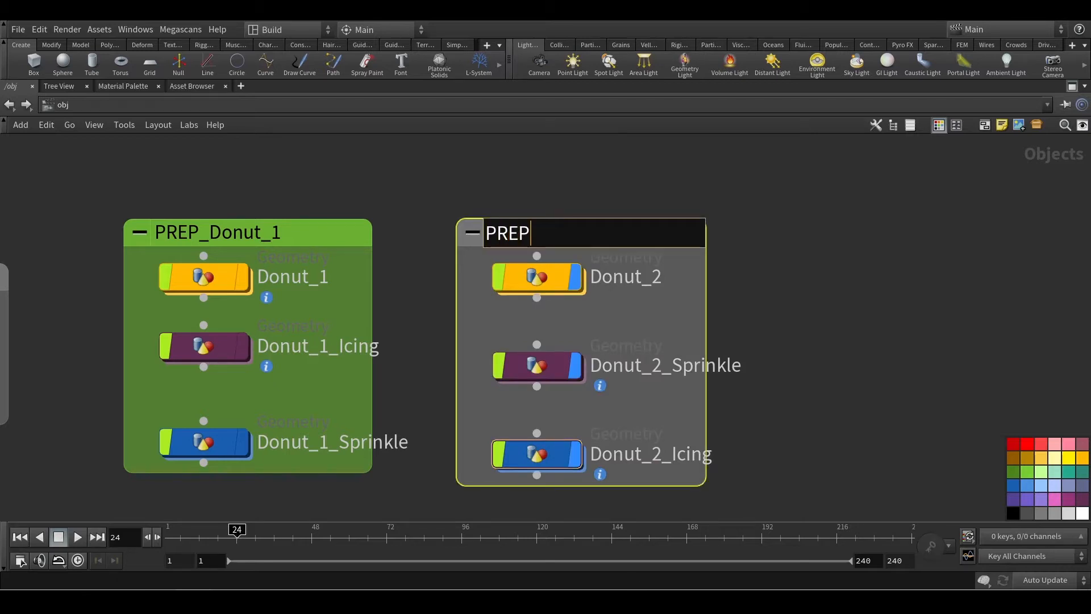
pyautogui.write('_Donu')
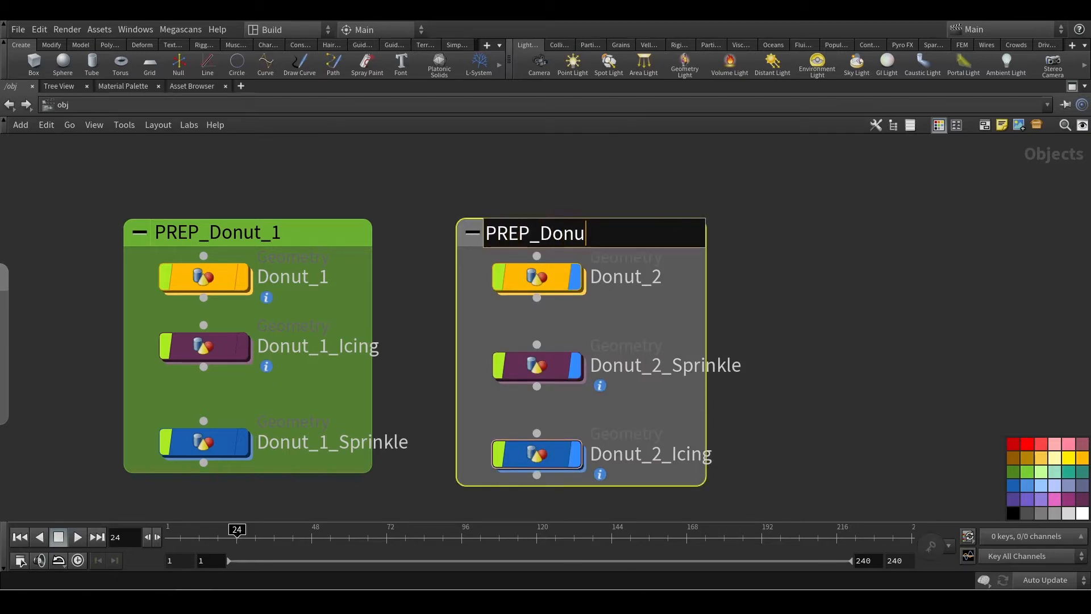
pyautogui.write('t_@')
pyautogui.press('BackSpace')
pyautogui.write('2')
pyautogui.press('c')
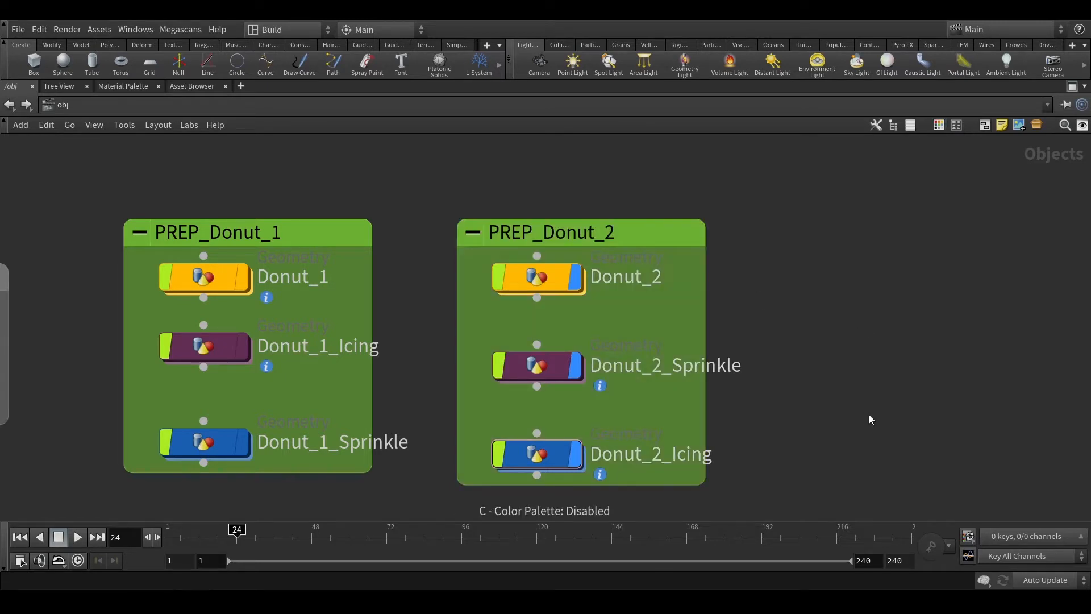
# Restore the multi-pane layout and open the Donut_2_Sprinkle network at object_merge2 in the Sprinkle 2 box
pyautogui.scroll(-4, 852, 391)
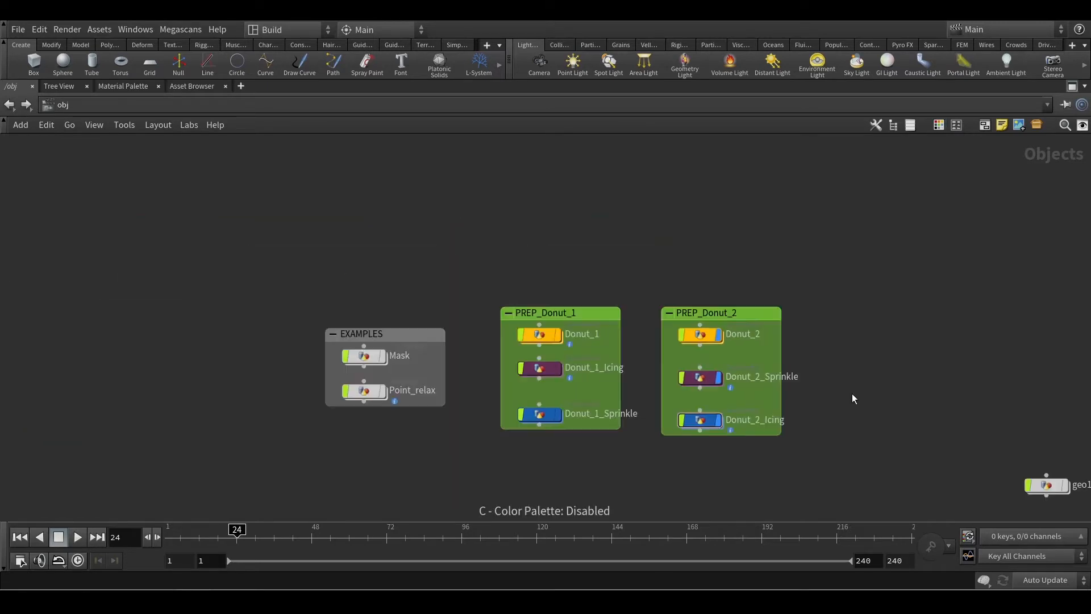
pyautogui.click(1072, 87)
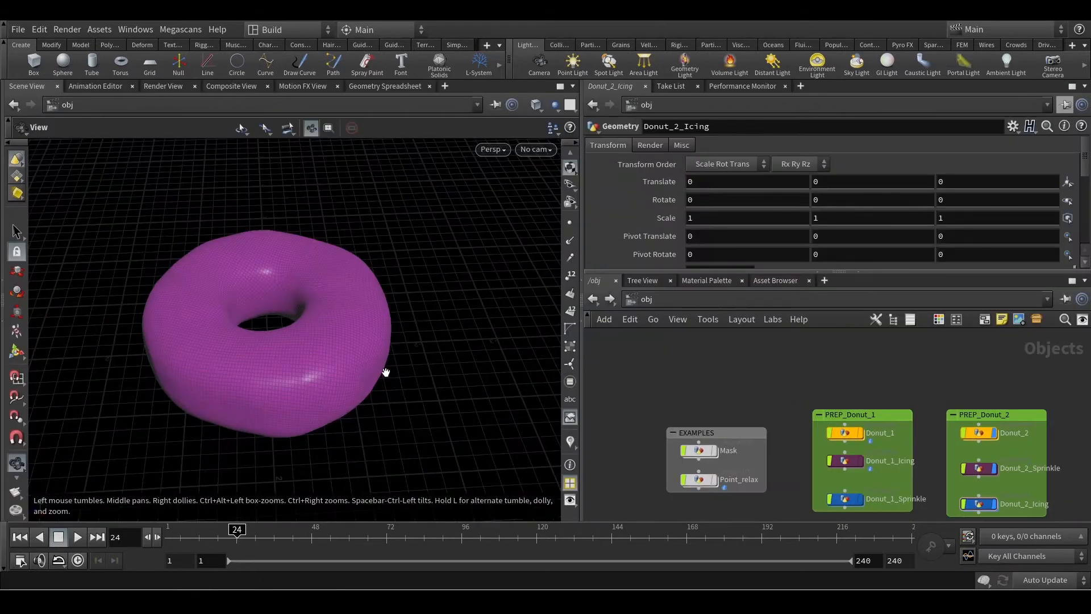
pyautogui.moveTo(384, 372); pyautogui.dragTo(385, 373)
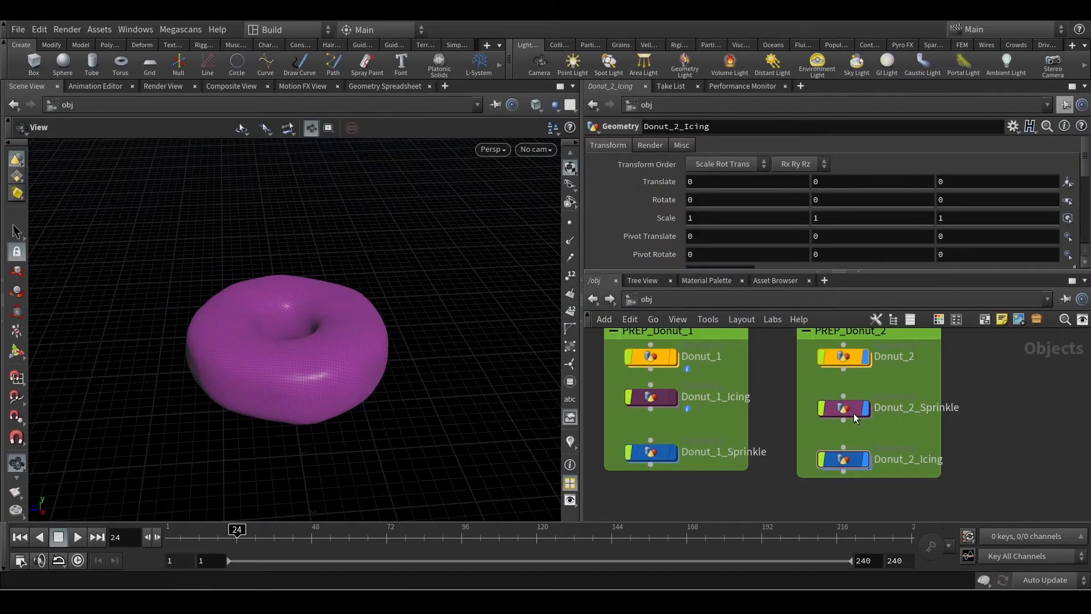
pyautogui.doubleClick(855, 414)
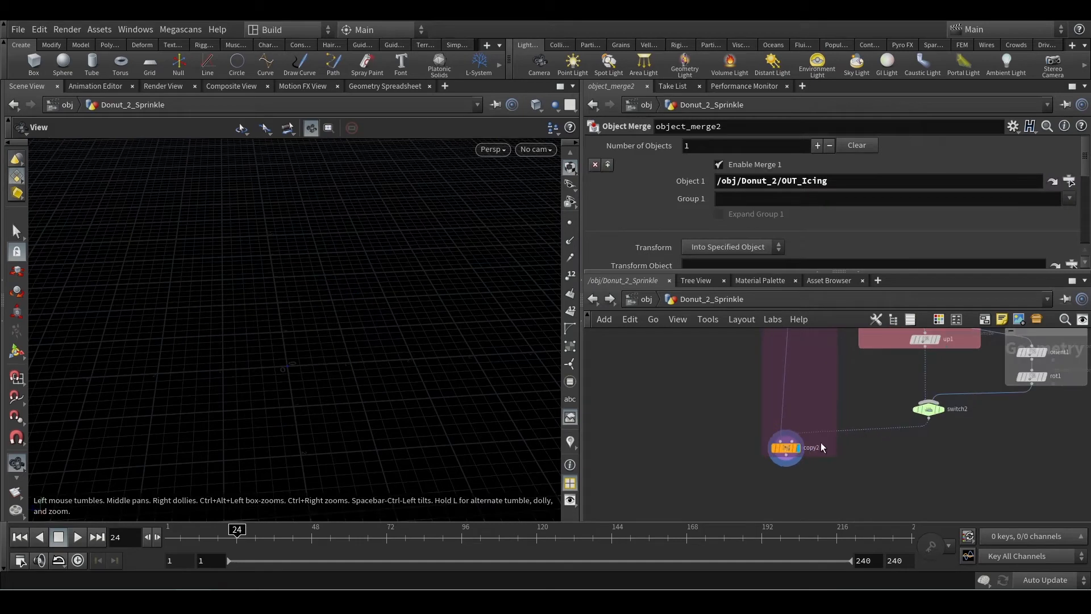
pyautogui.scroll(3, 859, 478)
pyautogui.moveTo(844, 432); pyautogui.dragTo(843, 509, button='middle')
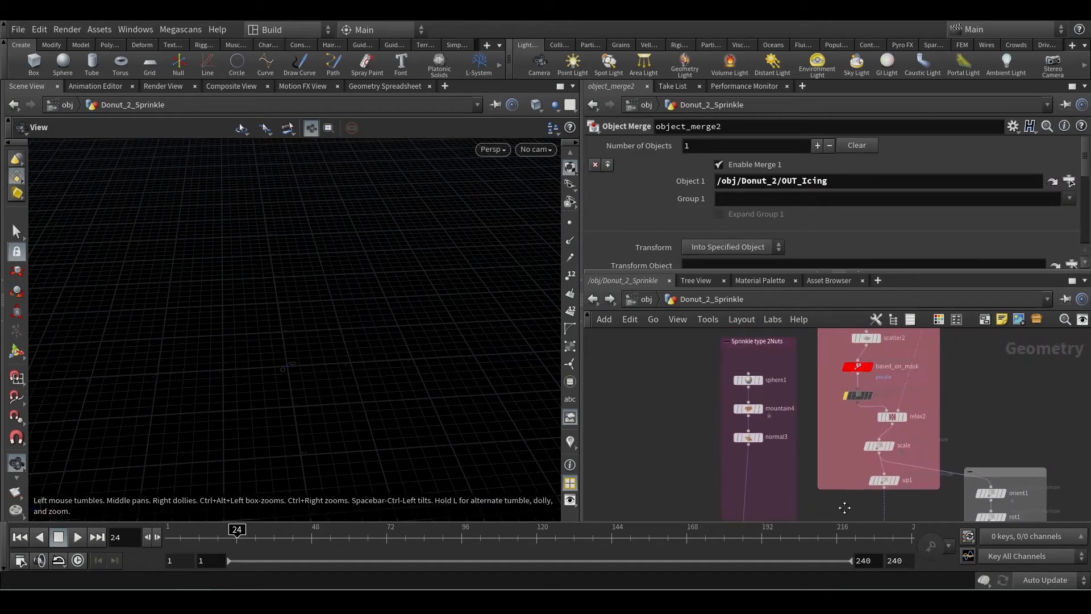
pyautogui.moveTo(804, 351); pyautogui.dragTo(801, 483, button='middle')
pyautogui.moveTo(789, 402); pyautogui.dragTo(789, 457, button='middle')
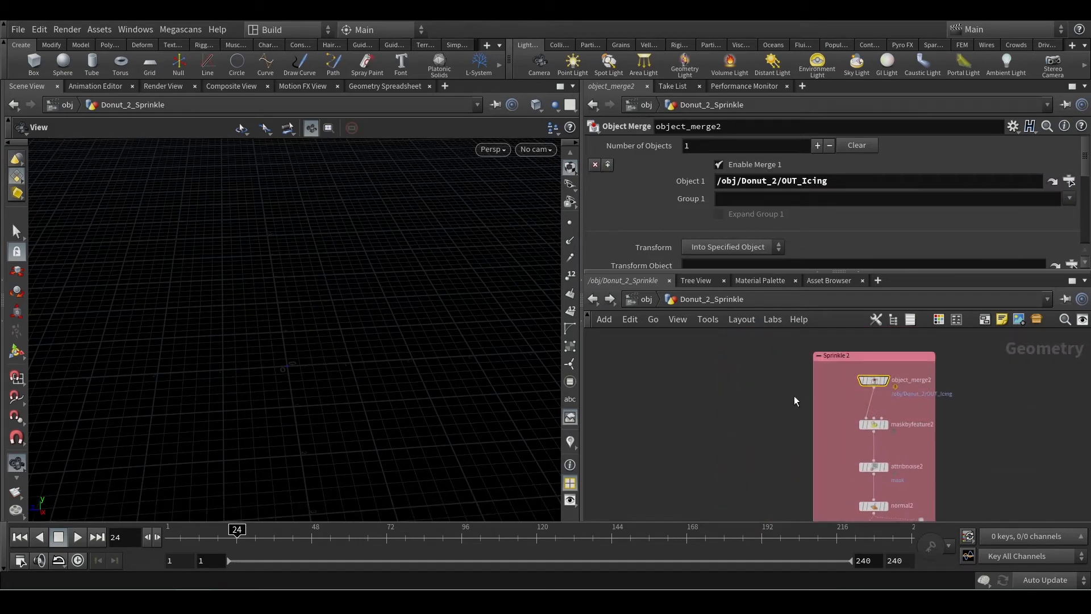
pyautogui.scroll(3, 878, 374)
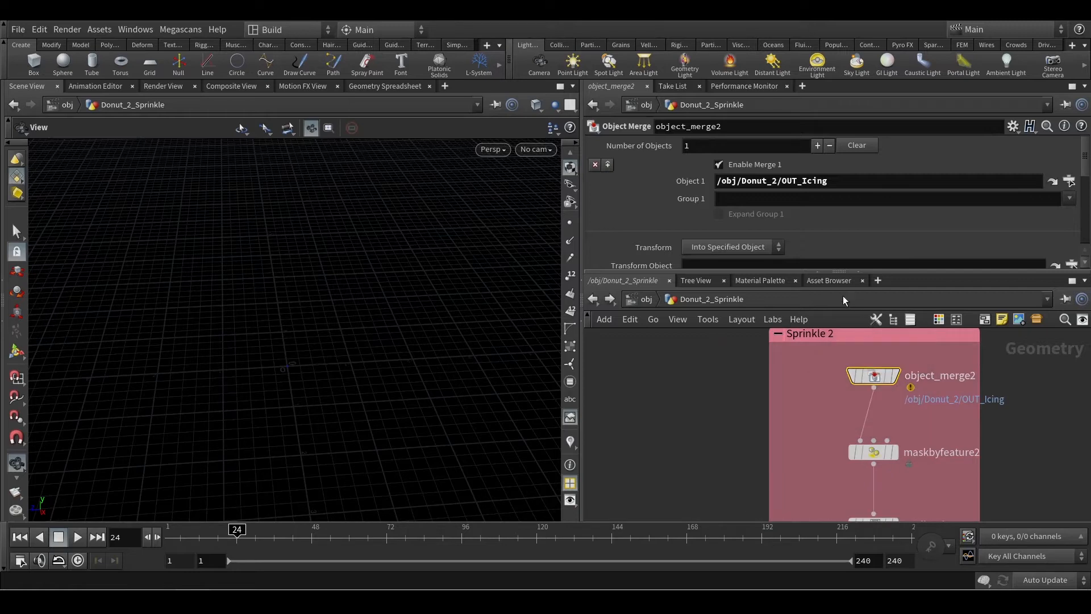
pyautogui.scroll(1, 1000, 385)
pyautogui.moveTo(850, 381)
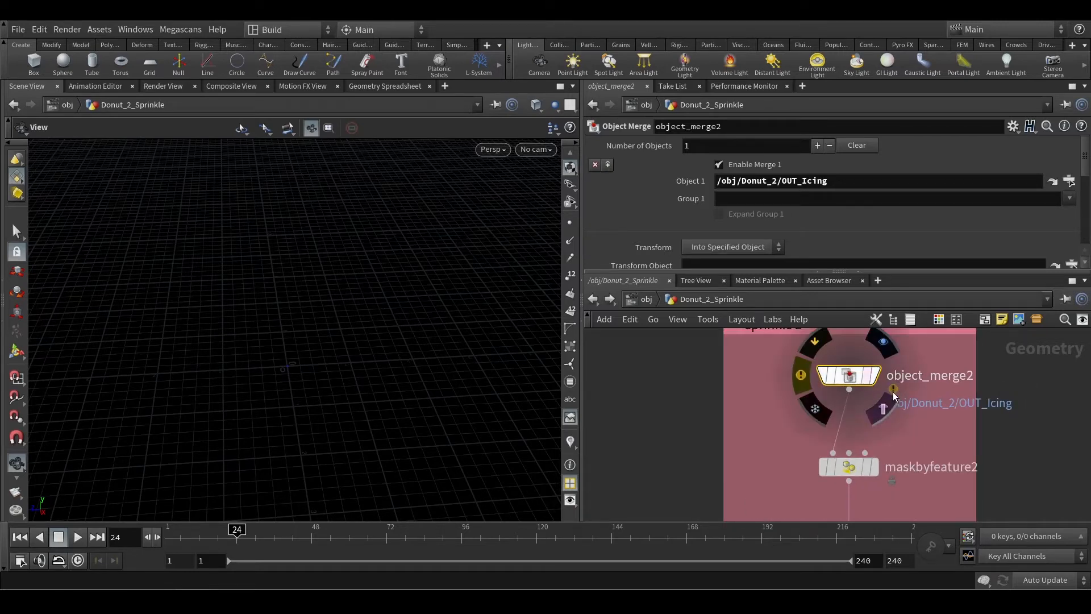
# Point Object 1 of object_merge2 in Donut_2_Sprinkle to /obj/Donut_2_Icing/OUT_Icing
pyautogui.moveTo(830, 372); pyautogui.dragTo(813, 373)
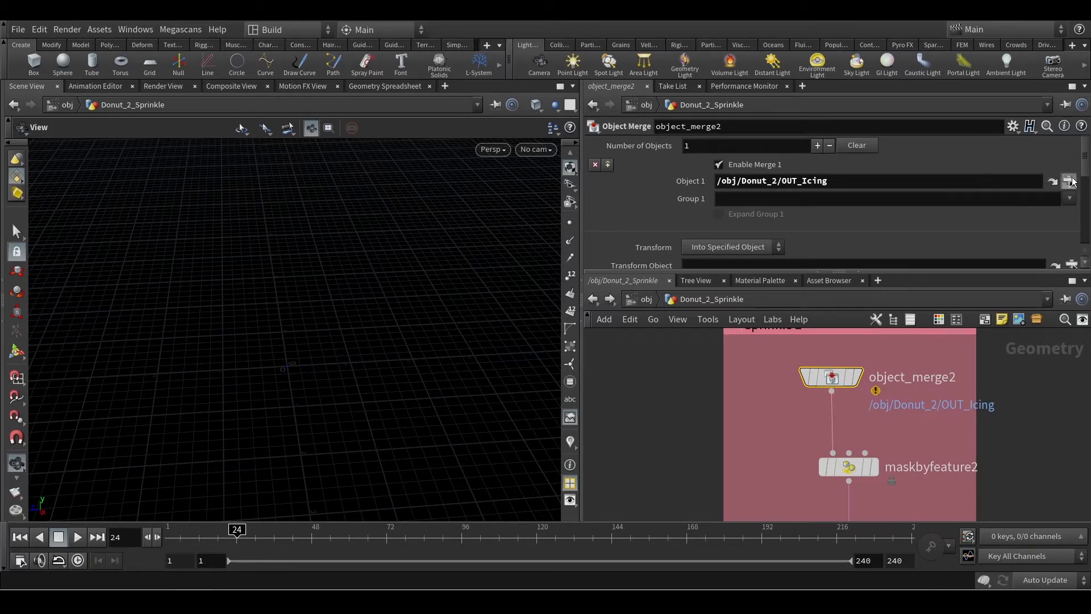
pyautogui.click(1069, 181)
pyautogui.scroll(-1, 1065, 215)
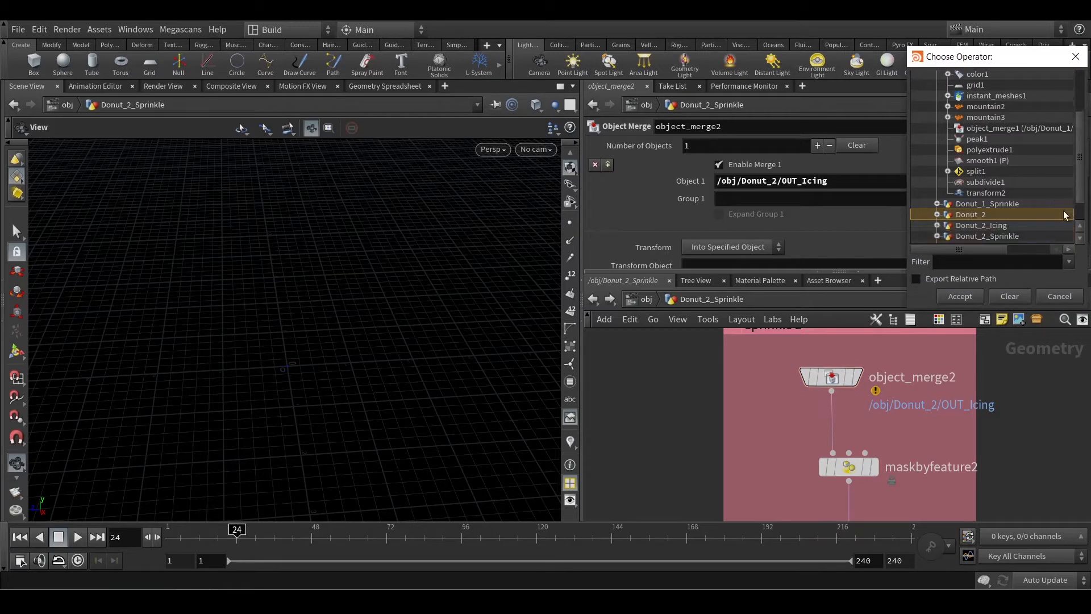
pyautogui.scroll(-2, 979, 232)
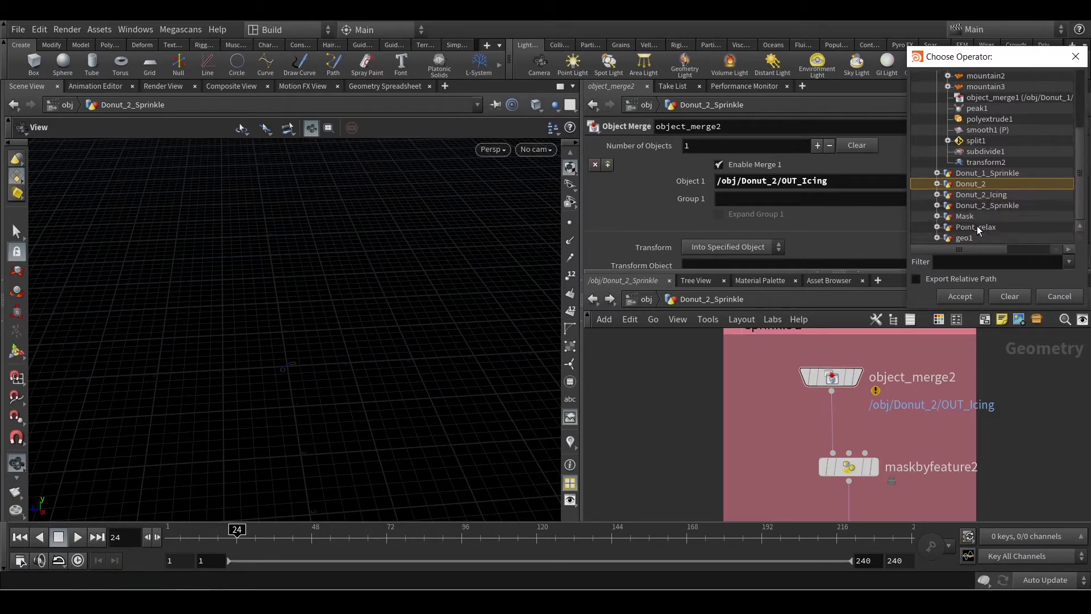
pyautogui.click(937, 195)
pyautogui.click(980, 202)
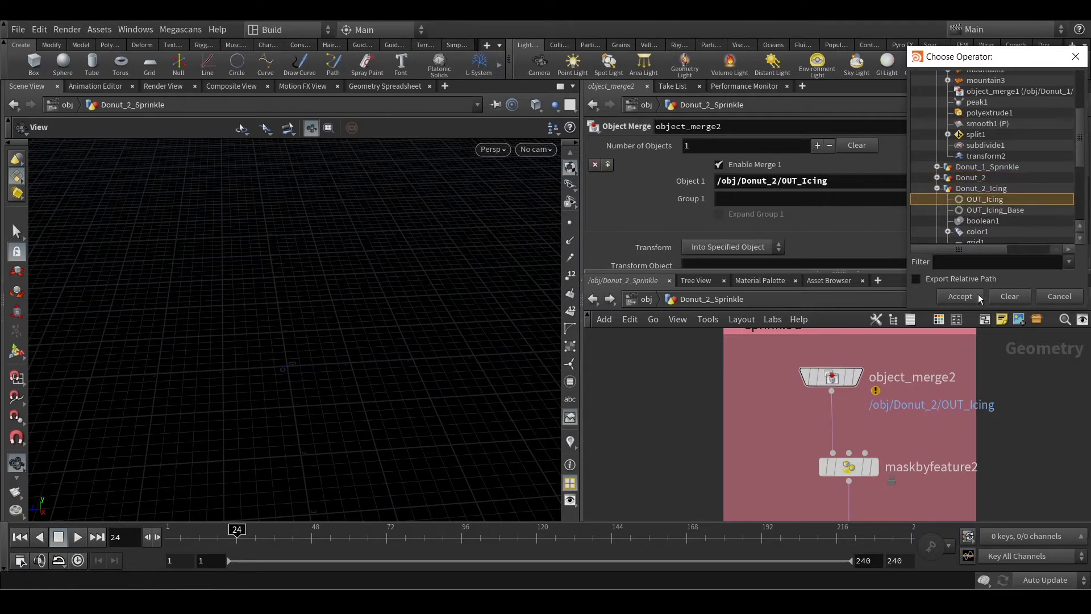
pyautogui.click(959, 297)
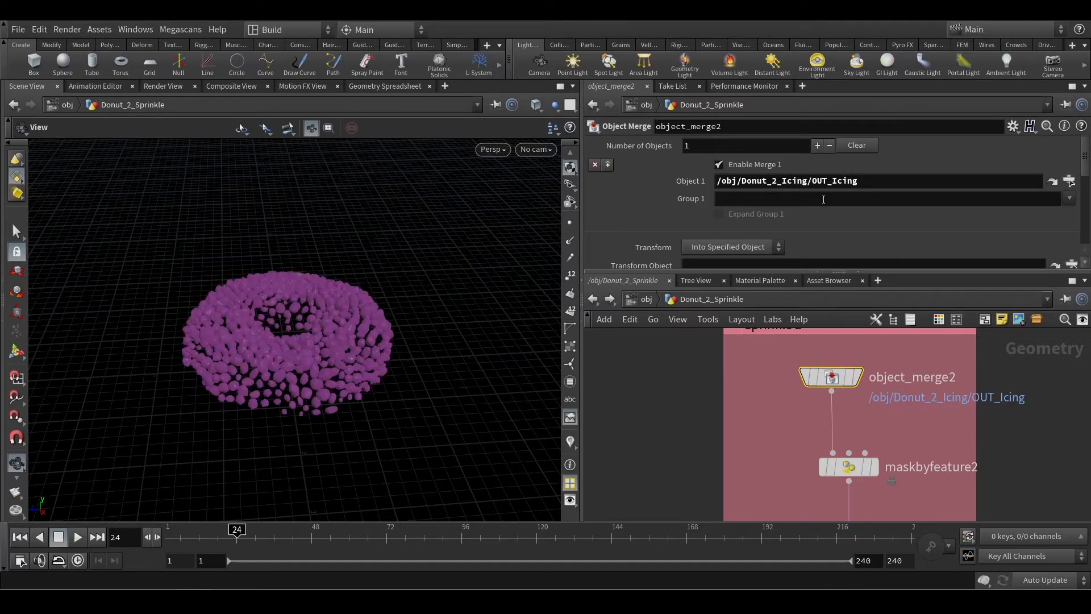
pyautogui.moveTo(671, 409); pyautogui.dragTo(684, 388, button='middle')
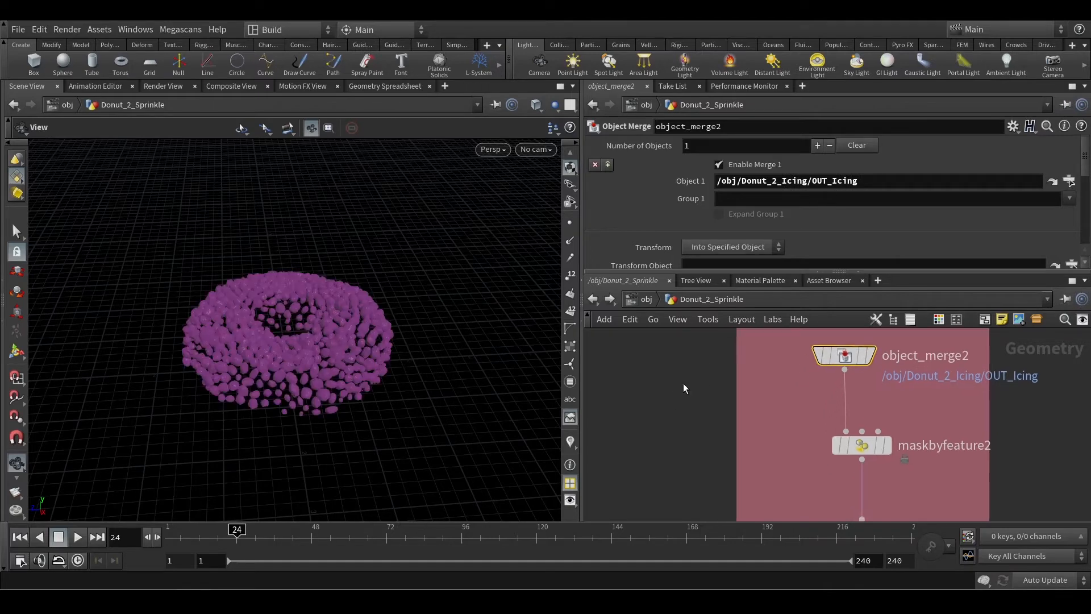
# Return to the object level and swap the two lower Donut_2 objects so Donut_2_Icing sits above Donut_2_Sprinkle
pyautogui.click(648, 301)
pyautogui.click(850, 461)
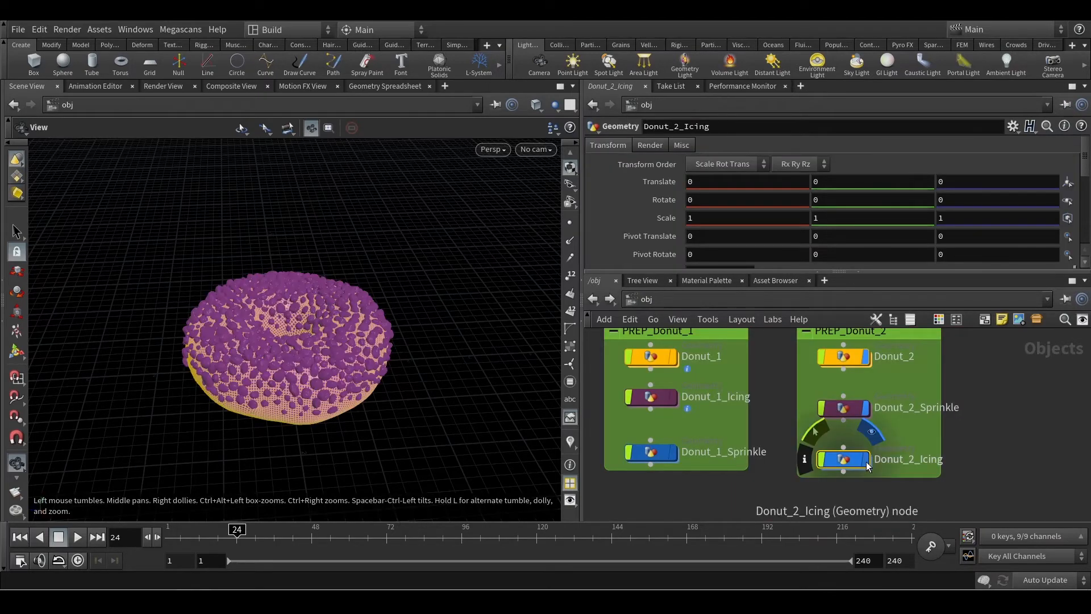
pyautogui.moveTo(868, 465); pyautogui.dragTo(837, 451)
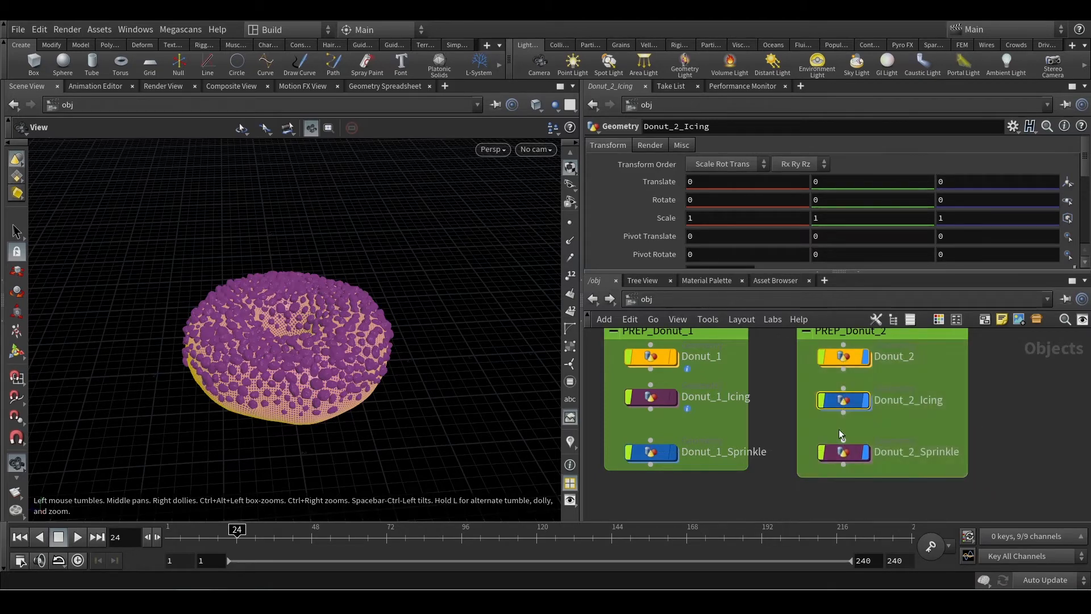
pyautogui.moveTo(844, 409); pyautogui.dragTo(845, 410)
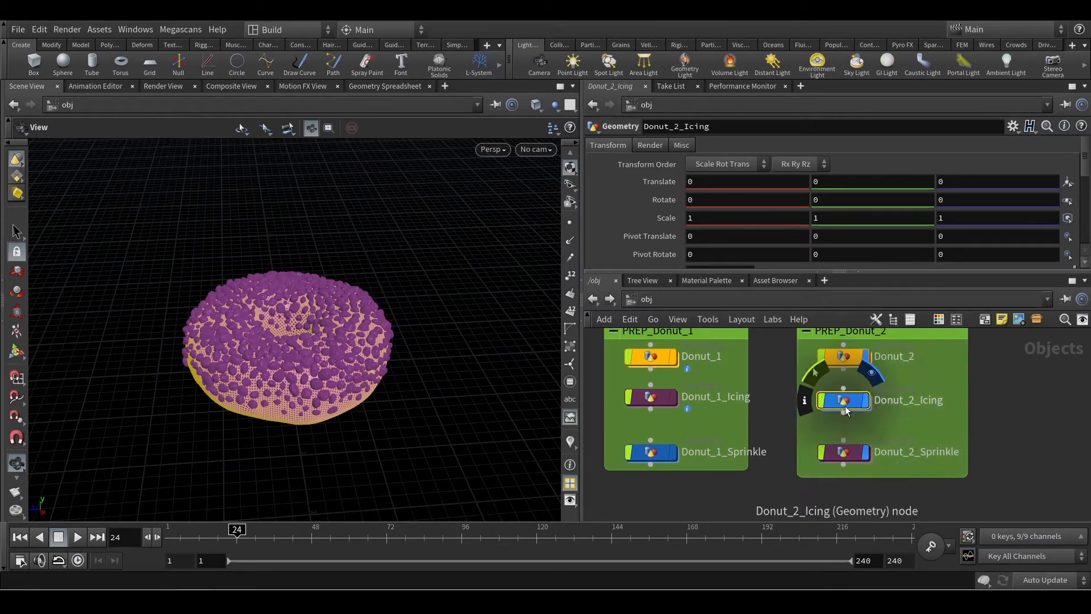
# Open the Donut_2_Icing network and delete the channel expression on the Columns parameter of grid1
pyautogui.doubleClick(845, 404)
pyautogui.moveTo(951, 428); pyautogui.dragTo(940, 517, button='middle')
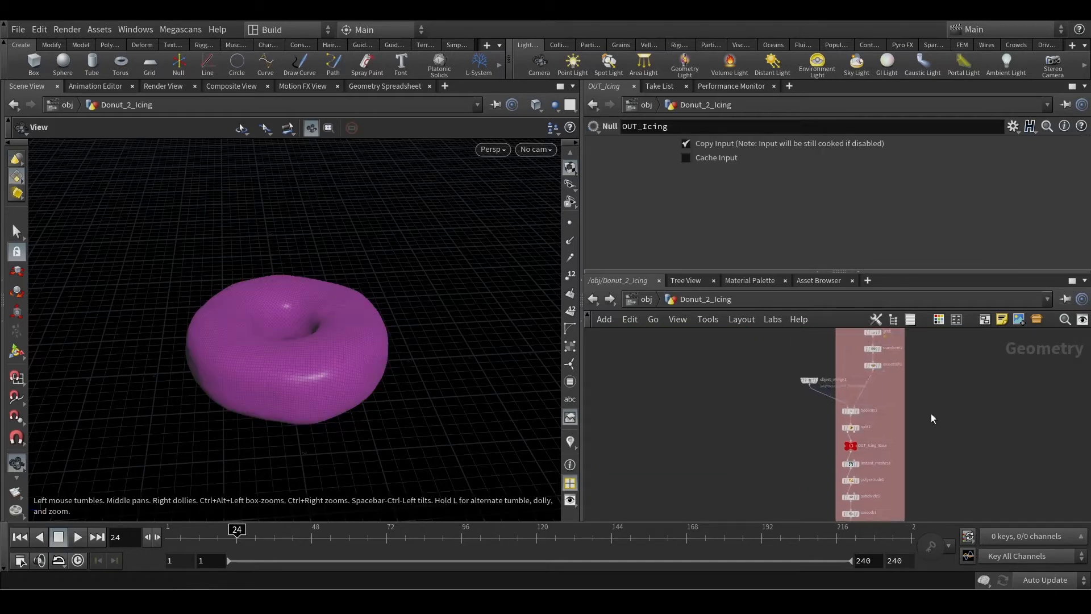
pyautogui.moveTo(930, 350); pyautogui.dragTo(992, 375, button='middle')
pyautogui.scroll(6, 909, 439)
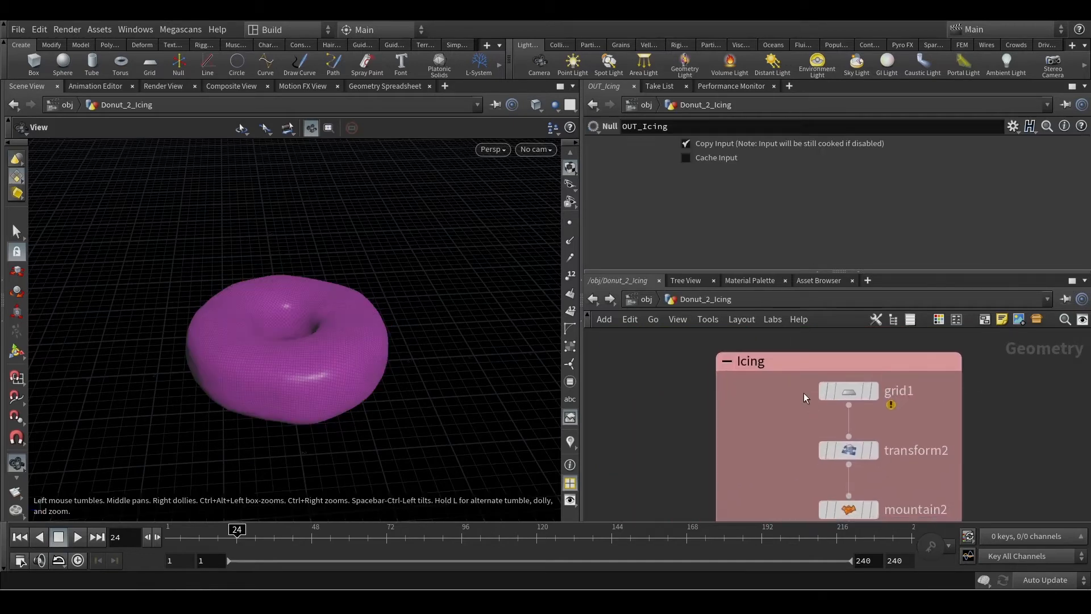
pyautogui.click(902, 392)
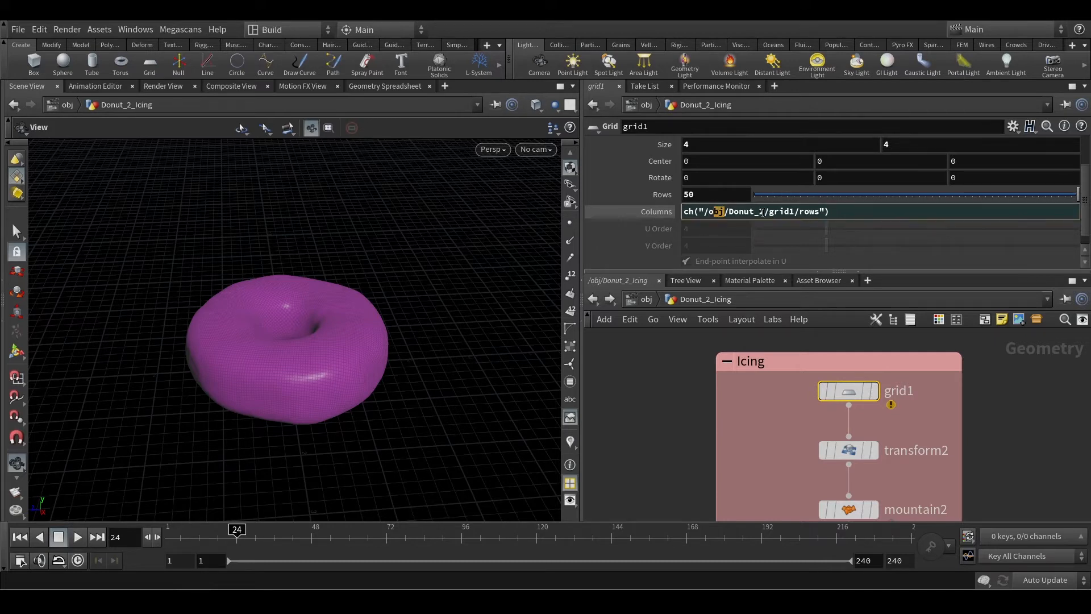
pyautogui.moveTo(764, 212); pyautogui.dragTo(733, 213)
pyautogui.rightClick(663, 215)
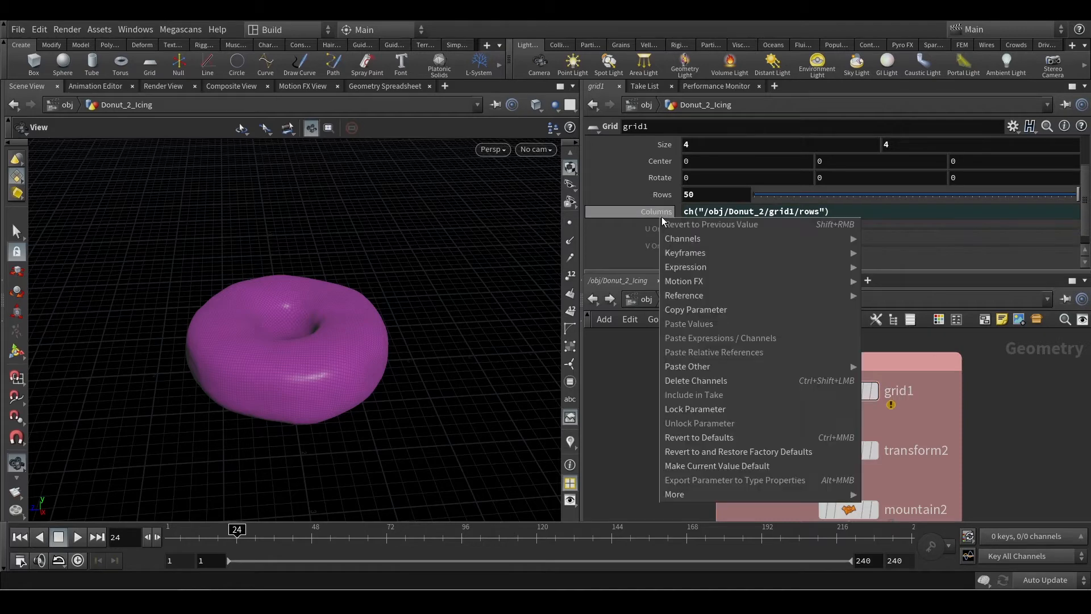
pyautogui.click(719, 382)
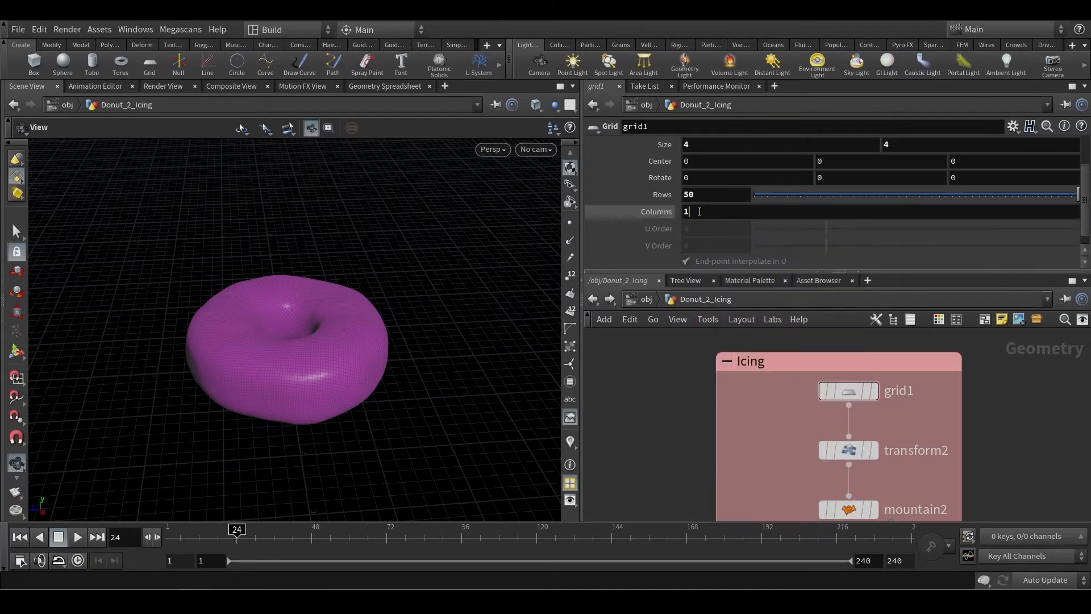
# Set grid1's Columns to 50 and link it to Rows with the reference ch("/obj/Donut_2_Icing/grid1/rows")
pyautogui.click(700, 211)
pyautogui.write('50')
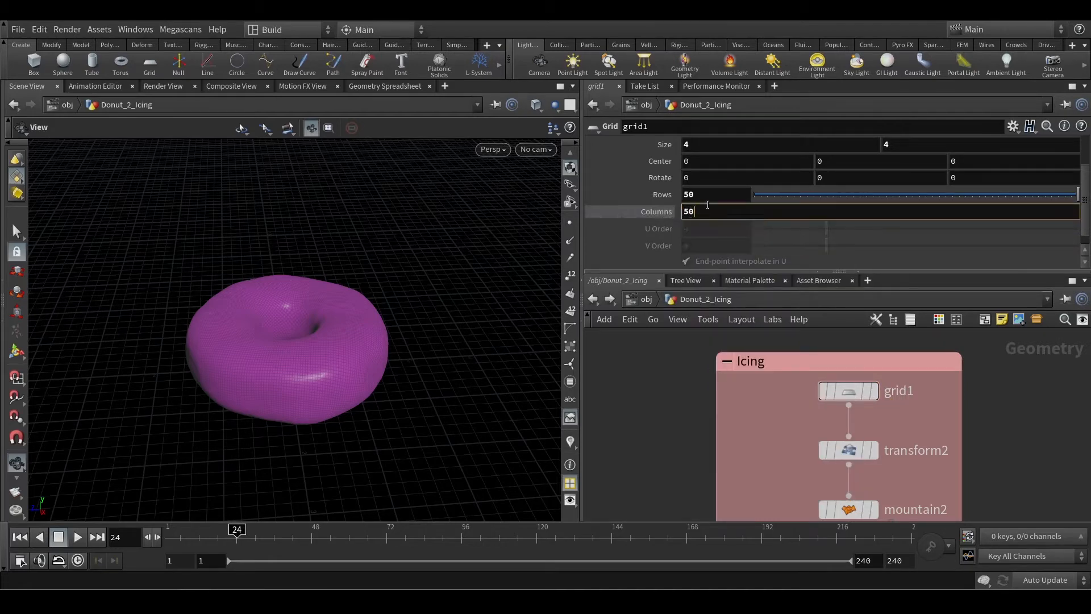
pyautogui.doubleClick(702, 195)
pyautogui.moveTo(691, 195); pyautogui.dragTo(691, 213)
pyautogui.click(750, 262)
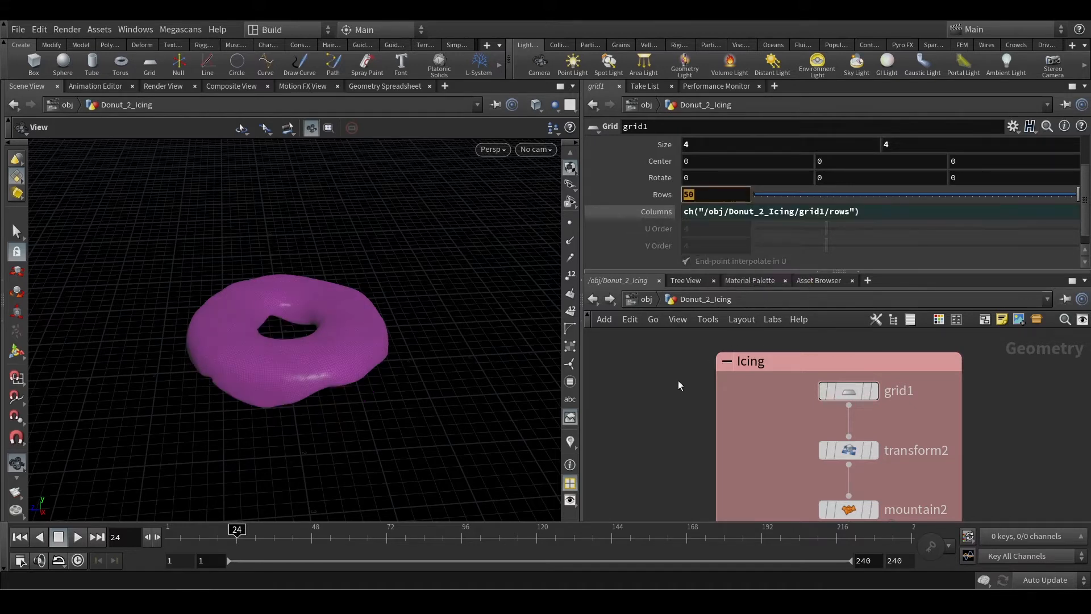
# Check the source path and geometry of object_merge1 in Donut_2_Icing by displaying it, and set the display back to OUT_Icing
pyautogui.moveTo(673, 441); pyautogui.dragTo(682, 377, button='middle')
pyautogui.scroll(-3, 686, 419)
pyautogui.moveTo(687, 420); pyautogui.dragTo(696, 326, button='middle')
pyautogui.scroll(-1, 697, 375)
pyautogui.scroll(3, 698, 377)
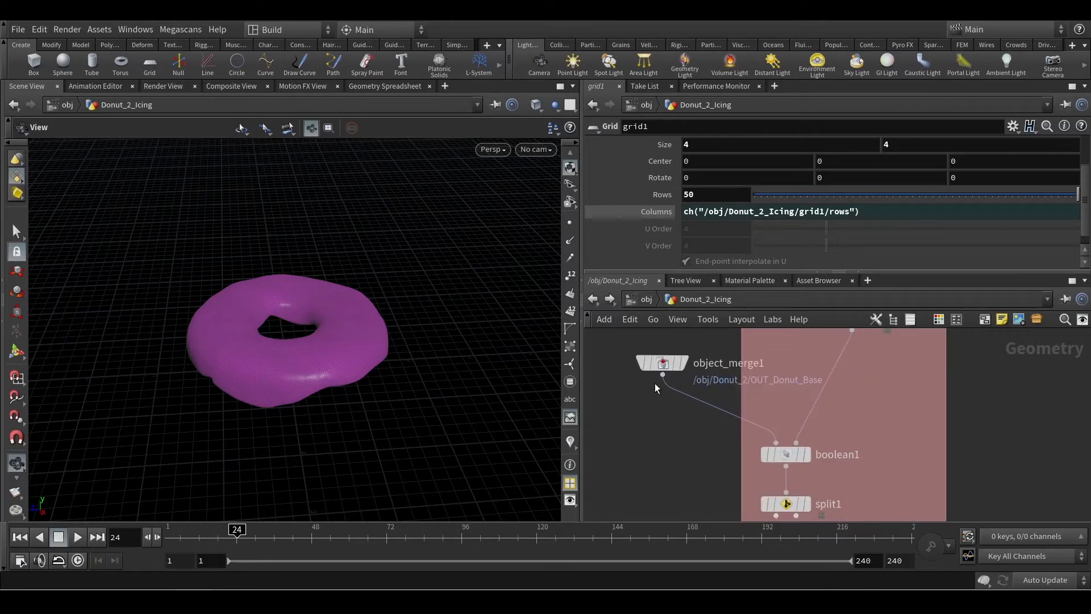
pyautogui.click(660, 363)
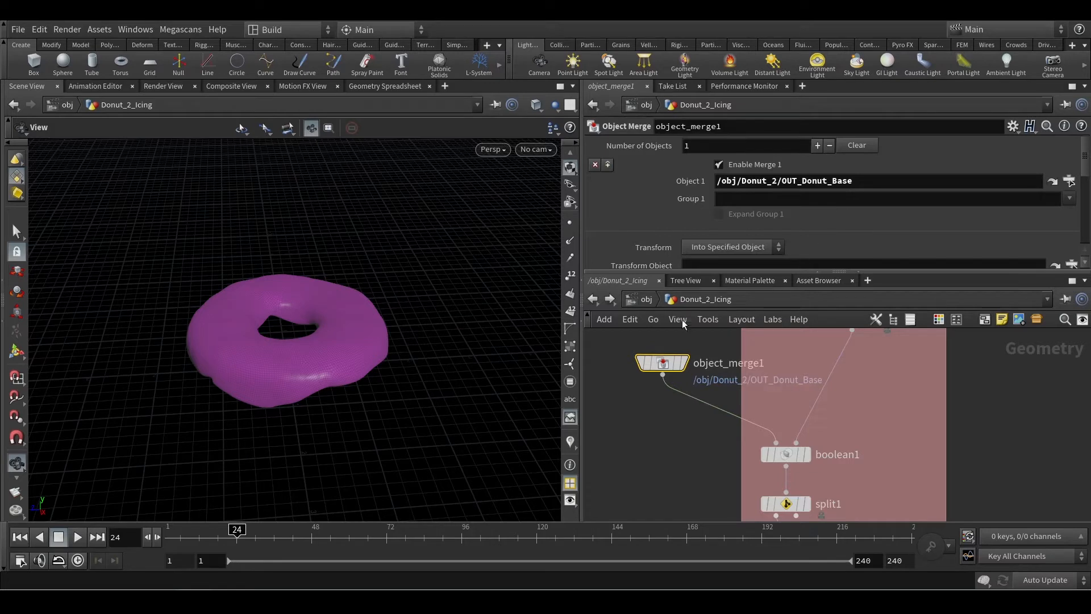
pyautogui.click(682, 362)
pyautogui.scroll(-1, 663, 443)
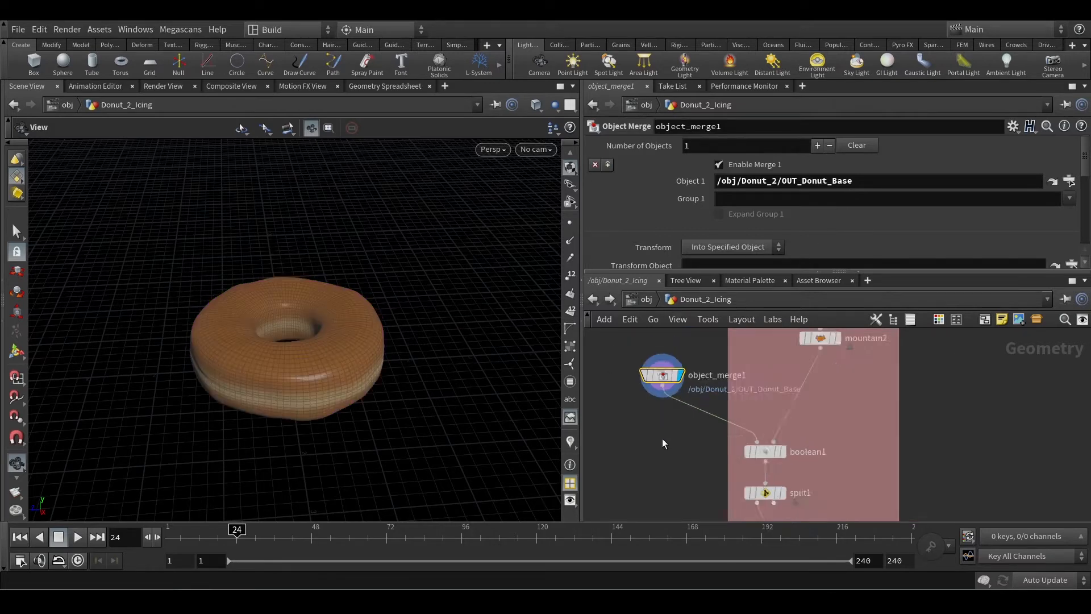
pyautogui.scroll(-4, 664, 443)
pyautogui.moveTo(664, 444); pyautogui.dragTo(736, 322, button='middle')
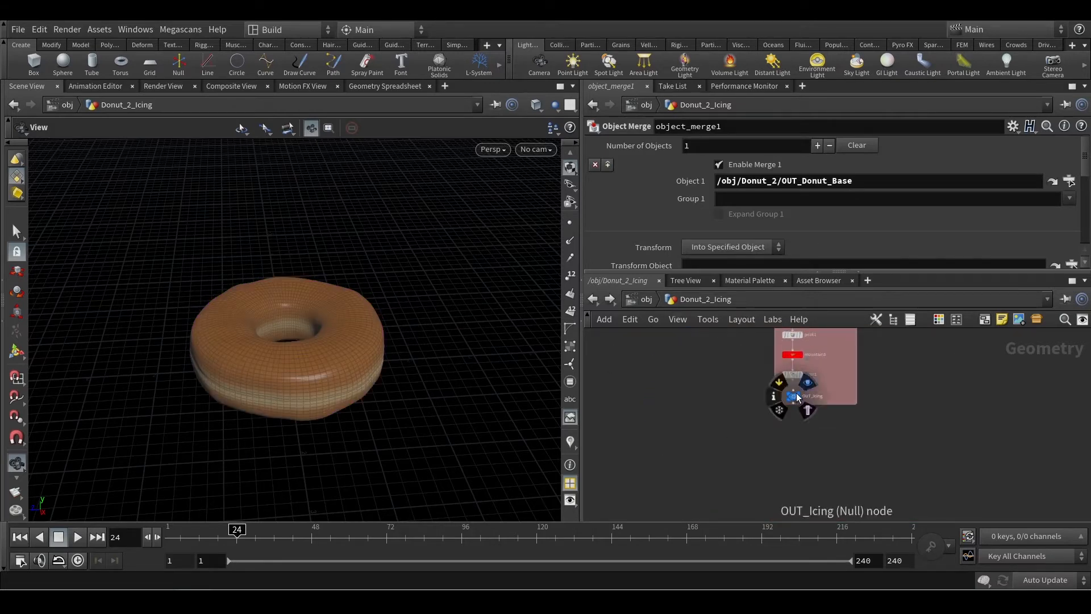
pyautogui.click(796, 400)
# Return to the object level and recolour Donut_2_Icing dark purple and Donut_2_Sprinkle blue
pyautogui.click(647, 299)
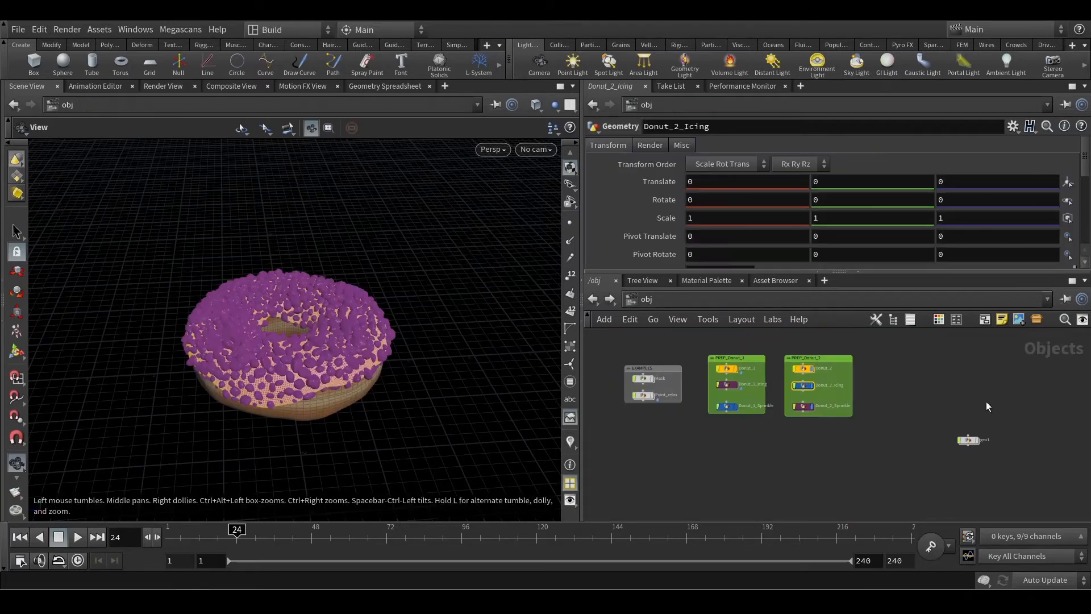
pyautogui.scroll(5, 828, 408)
pyautogui.moveTo(957, 370); pyautogui.dragTo(952, 392, button='middle')
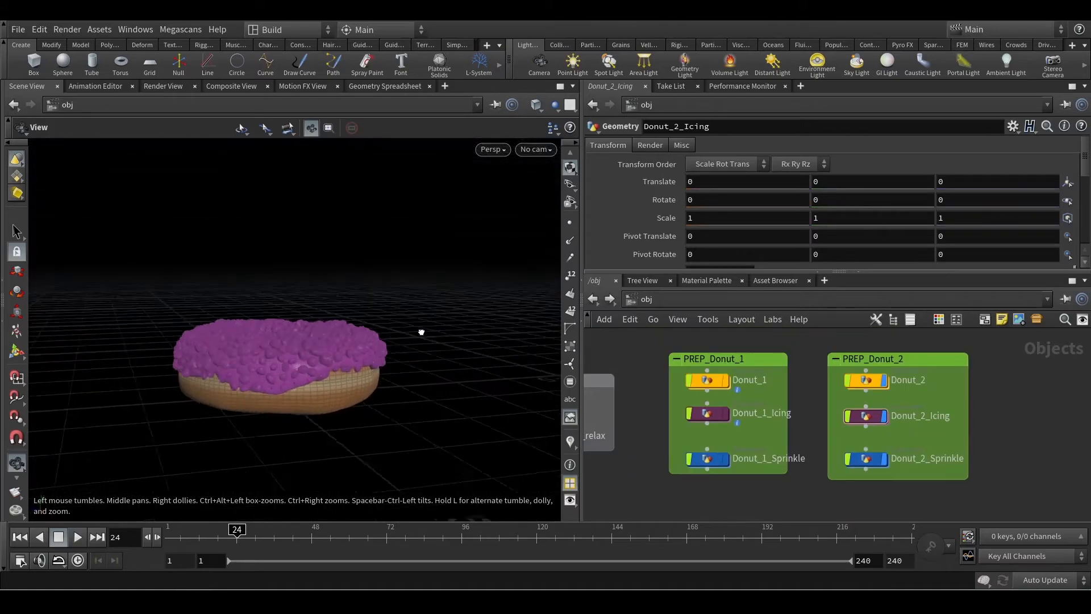
# Move the geo1 node to the empty area below the PREP_Donut_1 and PREP_Donut_2 network boxes
pyautogui.moveTo(421, 332); pyautogui.dragTo(440, 361)
pyautogui.scroll(-3, 830, 407)
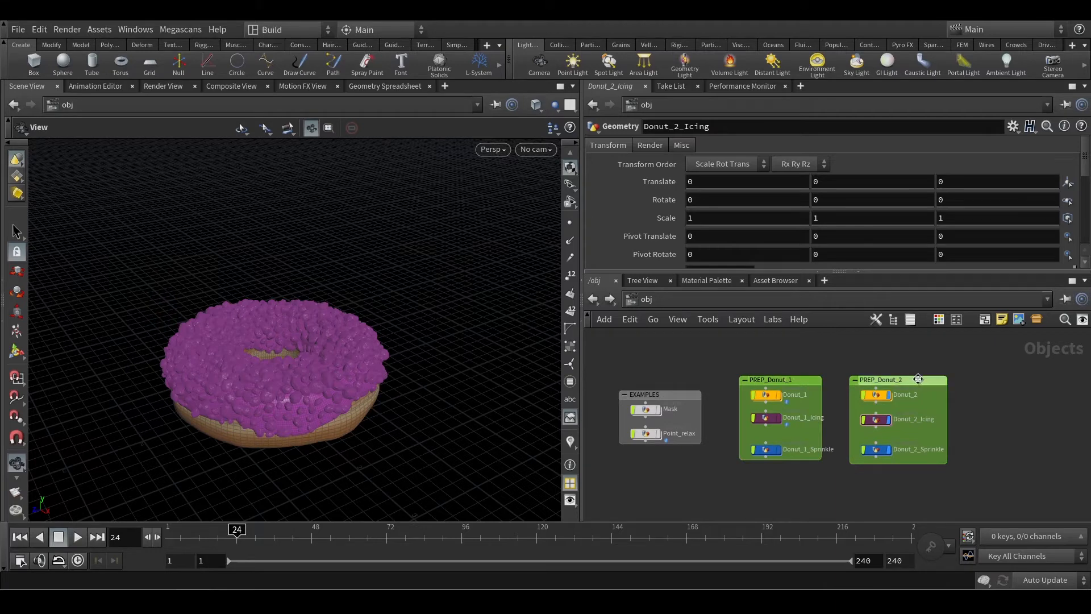
pyautogui.moveTo(1008, 397); pyautogui.dragTo(921, 401, button='middle')
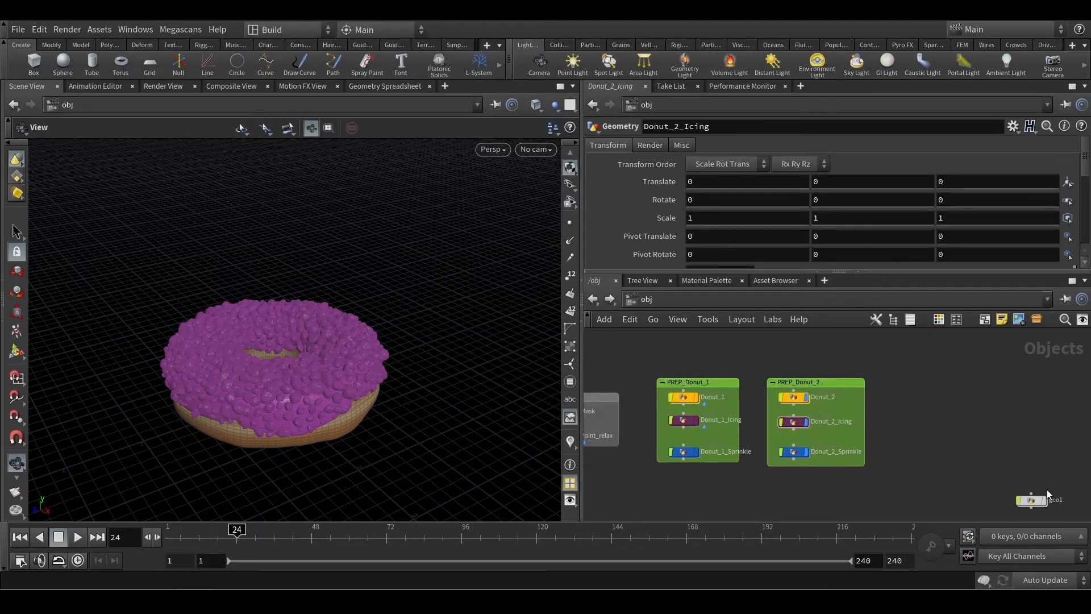
pyautogui.moveTo(1034, 498); pyautogui.dragTo(764, 493)
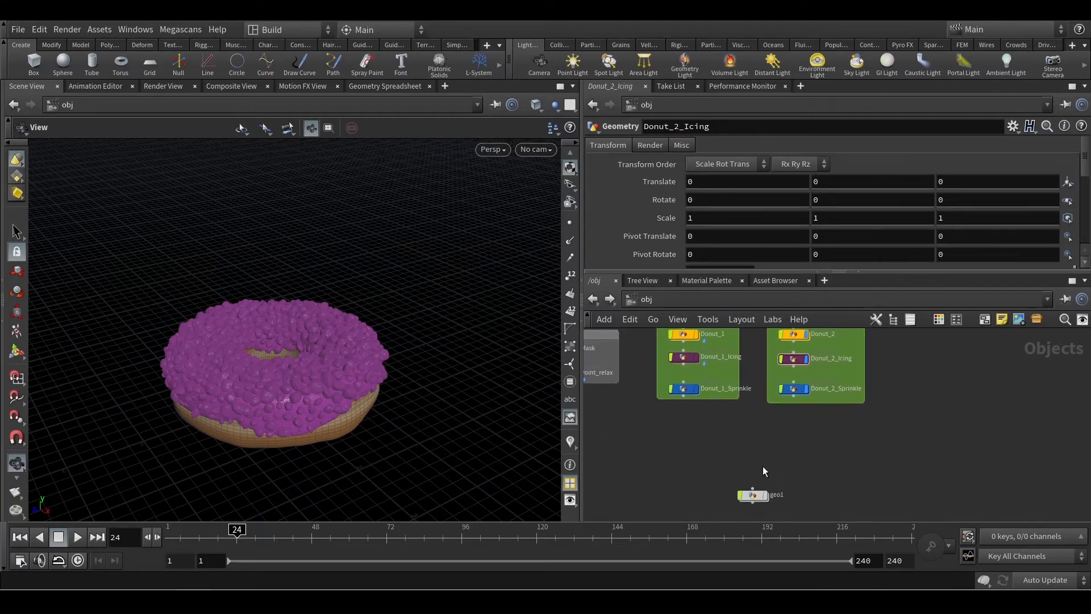
pyautogui.moveTo(762, 465); pyautogui.dragTo(862, 525, button='middle')
pyautogui.scroll(2, 809, 501)
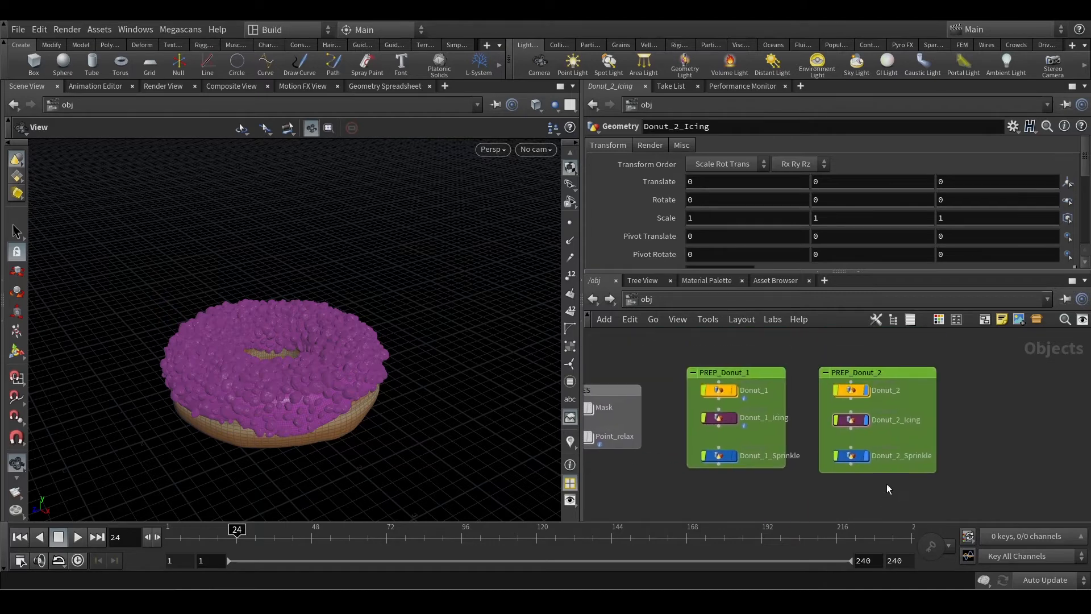
# Set the color1 node in the Donut_2_Icing network to a brown of 0.3, 0.075, 0.075 and return to the object level
pyautogui.moveTo(787, 488); pyautogui.dragTo(860, 489, button='middle')
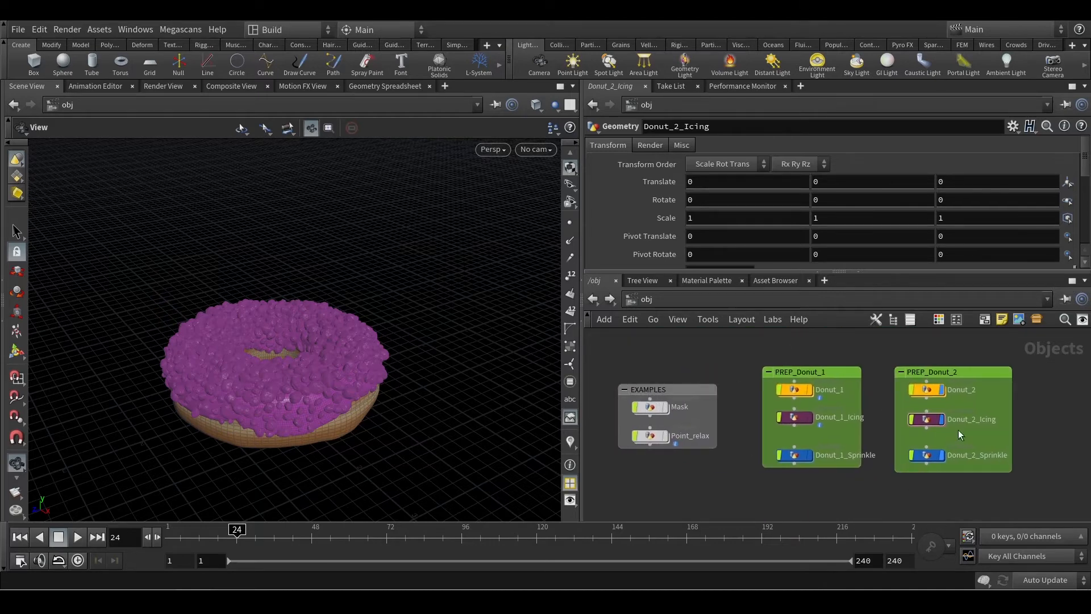
pyautogui.moveTo(1052, 408); pyautogui.dragTo(964, 401, button='middle')
pyautogui.scroll(3, 900, 411)
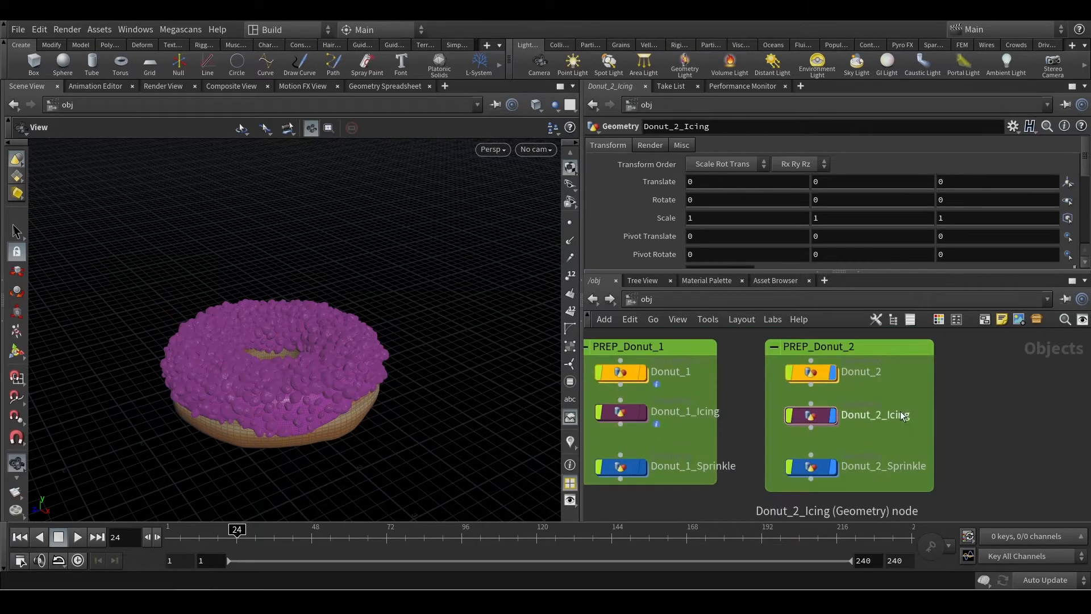
pyautogui.doubleClick(811, 419)
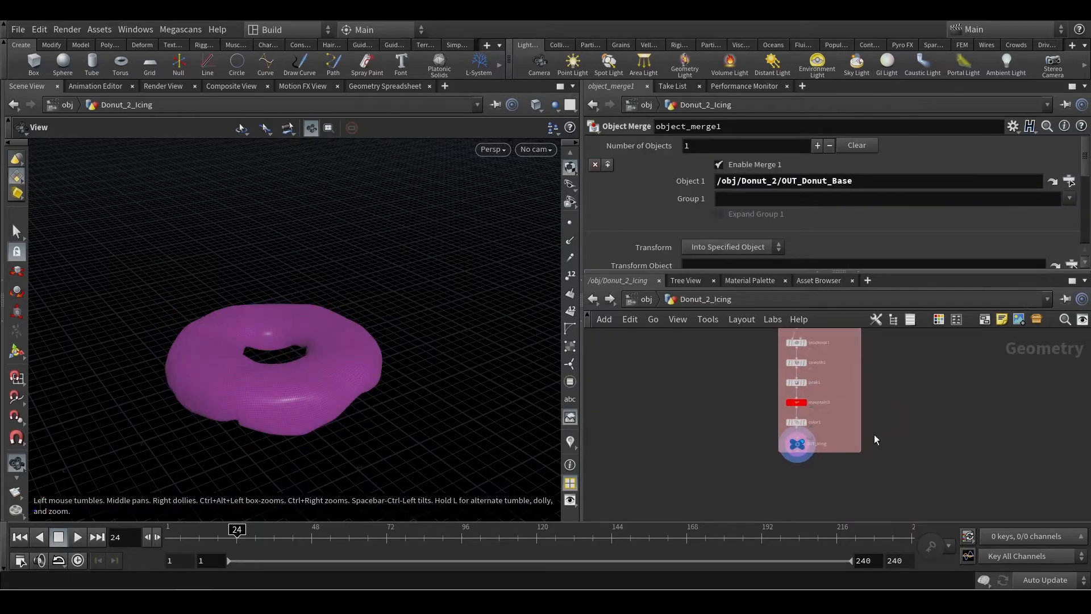
pyautogui.click(791, 426)
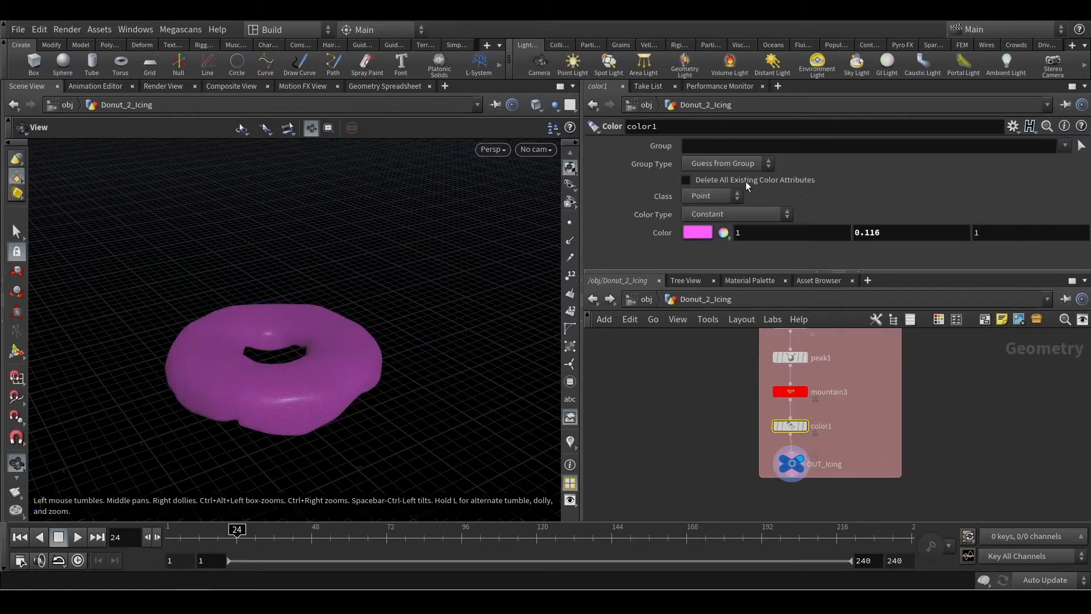
pyautogui.click(699, 233)
pyautogui.click(654, 173)
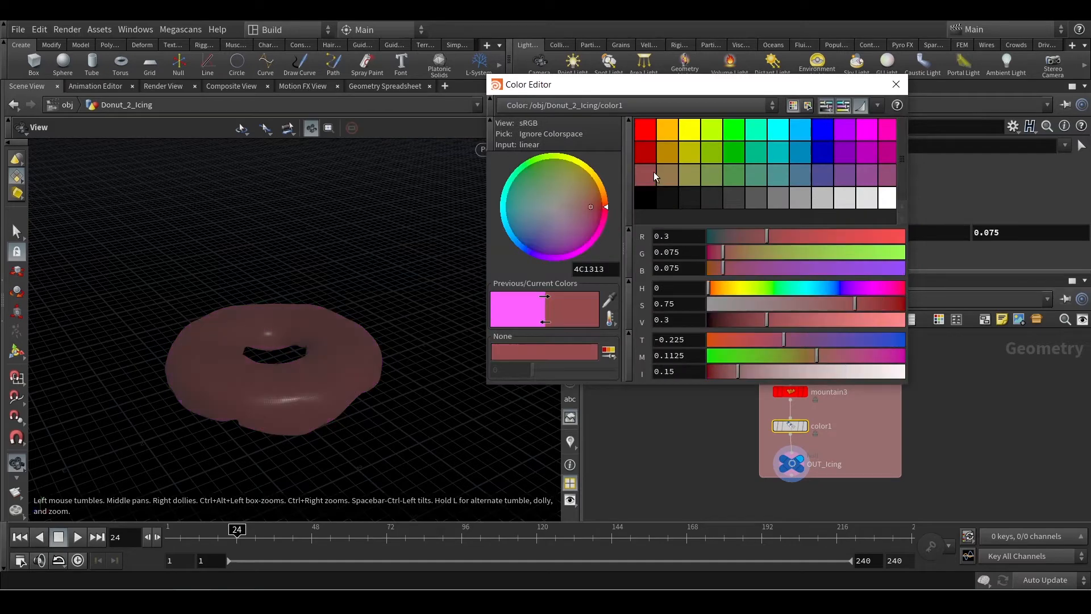
pyautogui.click(895, 85)
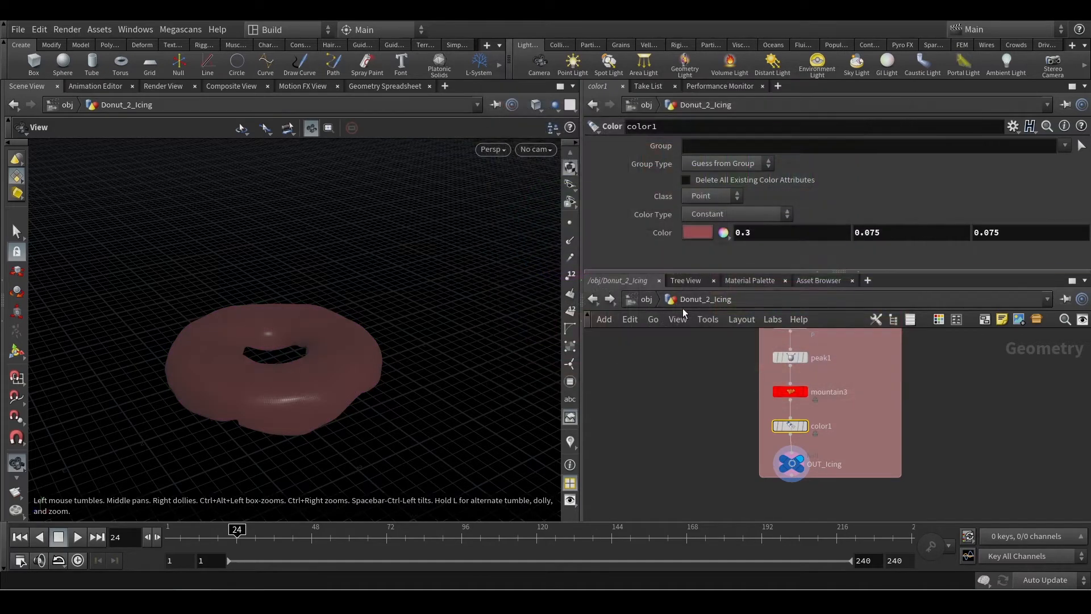
pyautogui.click(648, 300)
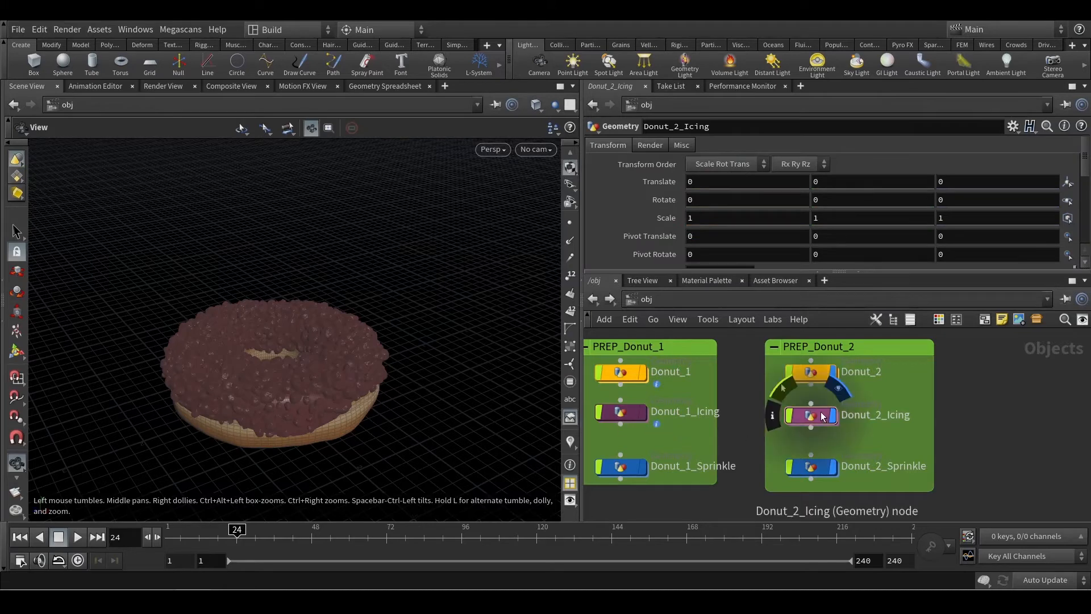
# In Donut_2_Sprinkle, insert a Color node between switch2 and copy2 with colour 1, 0.66, 0.32, and return to the object level
pyautogui.moveTo(820, 469)
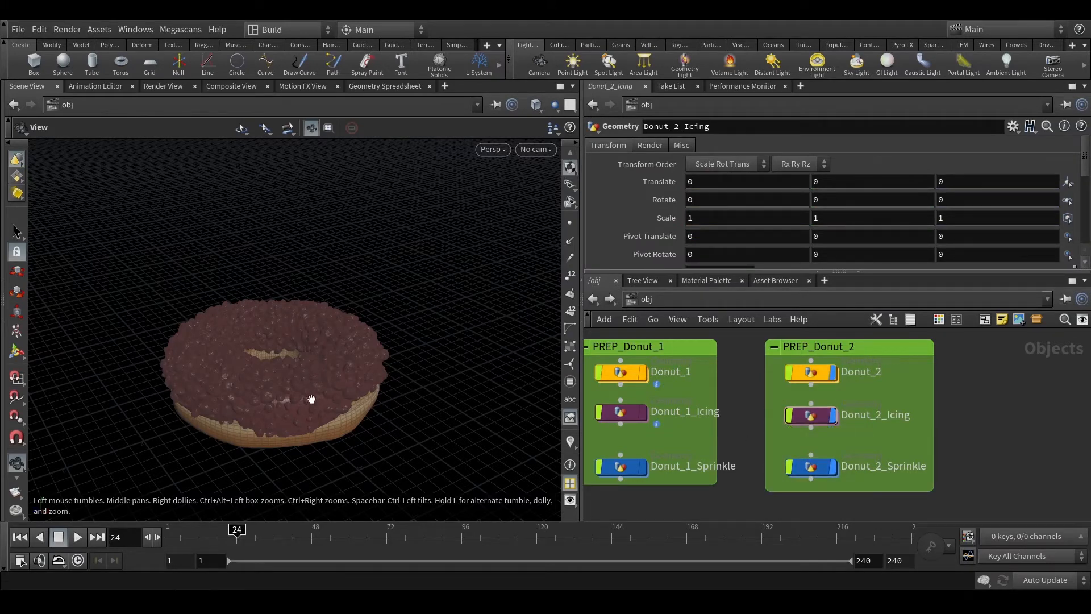
pyautogui.scroll(3, 311, 399)
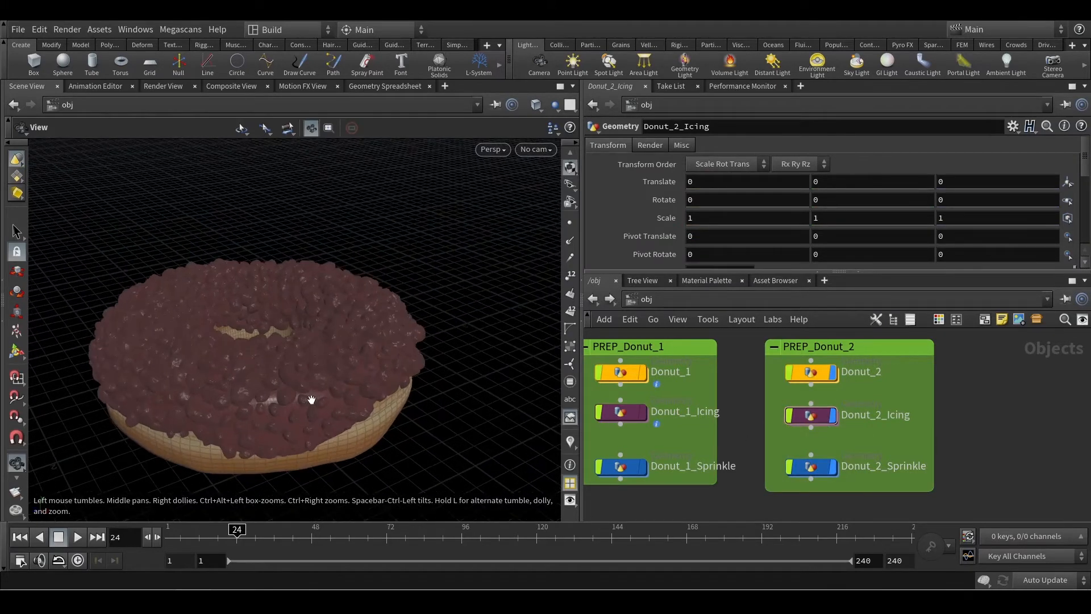
pyautogui.doubleClick(810, 466)
pyautogui.scroll(-3, 945, 444)
pyautogui.moveTo(957, 456); pyautogui.dragTo(943, 392, button='middle')
pyautogui.scroll(2, 932, 435)
pyautogui.moveTo(932, 434); pyautogui.dragTo(945, 361, button='middle')
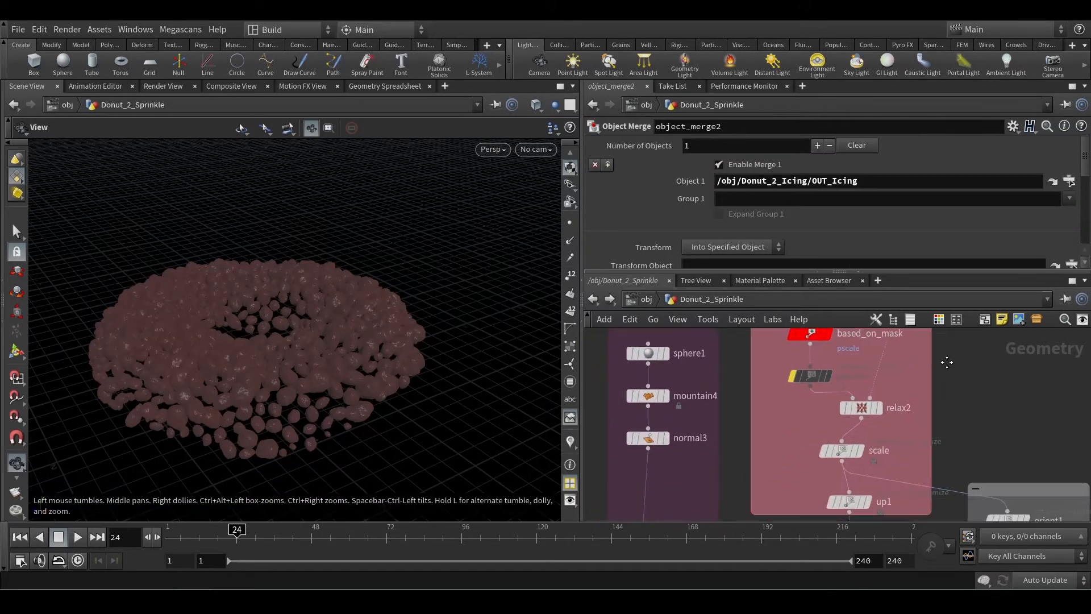
pyautogui.moveTo(939, 440); pyautogui.dragTo(900, 353, button='middle')
pyautogui.scroll(-3, 900, 353)
pyautogui.scroll(2, 871, 419)
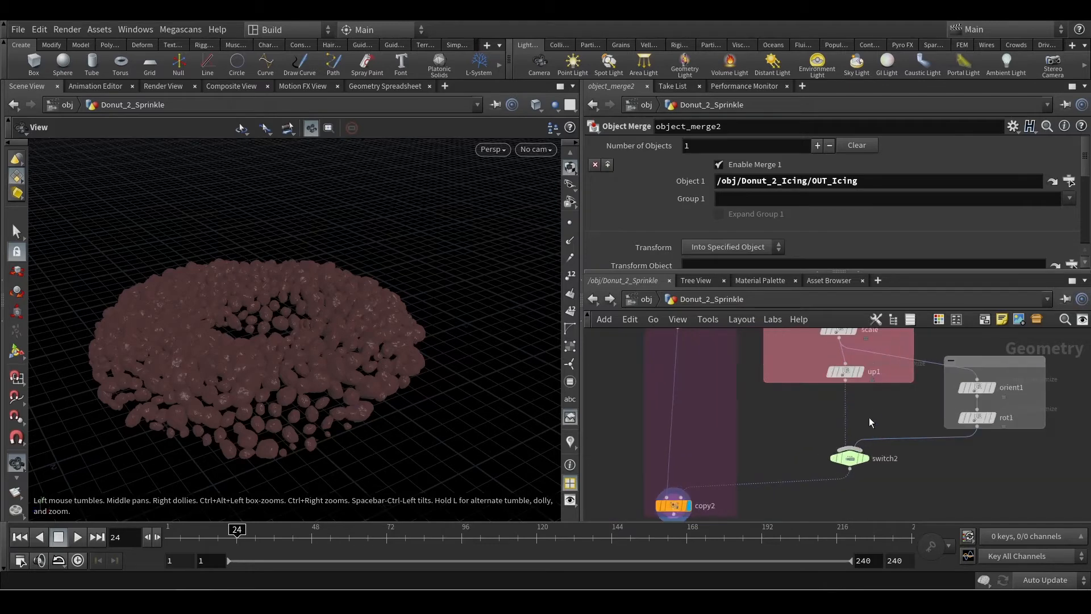
pyautogui.moveTo(875, 411); pyautogui.dragTo(899, 390, button='middle')
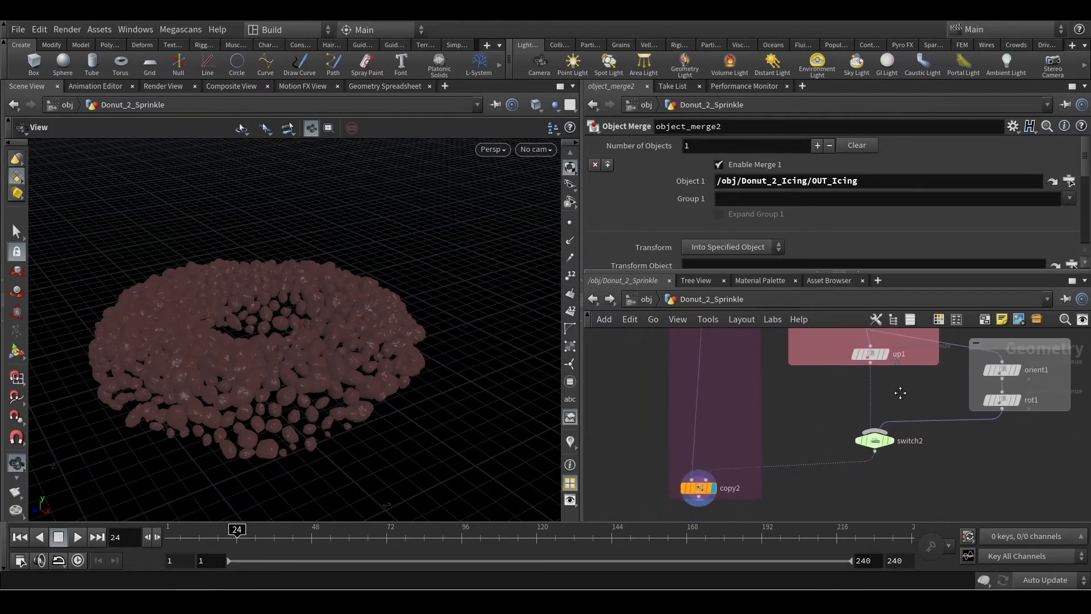
pyautogui.moveTo(879, 468); pyautogui.dragTo(907, 440, button='middle')
pyautogui.click(851, 450)
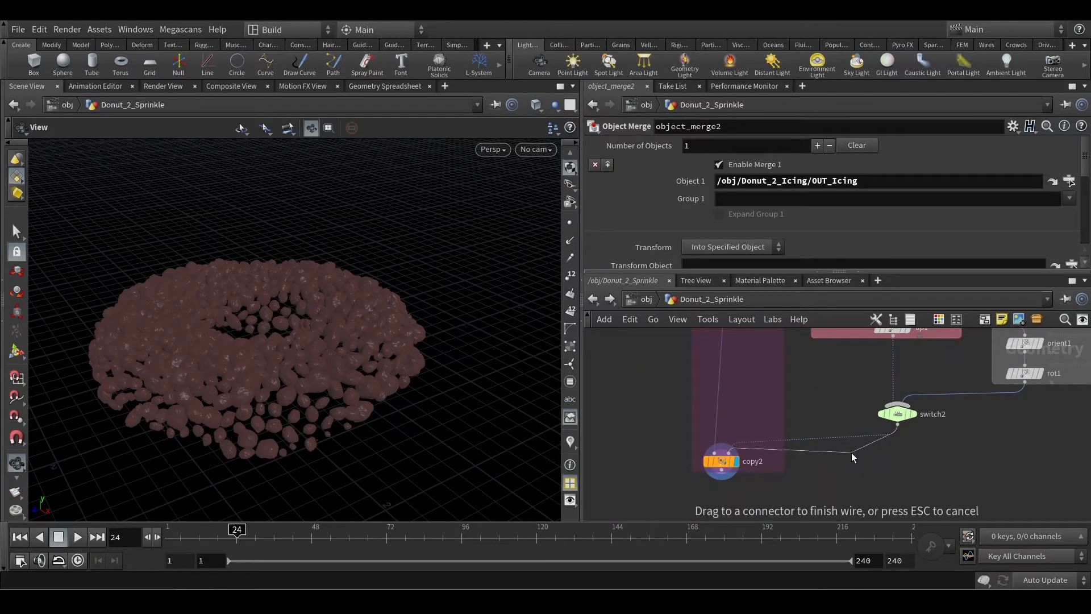
pyautogui.press('Tab')
pyautogui.write('color')
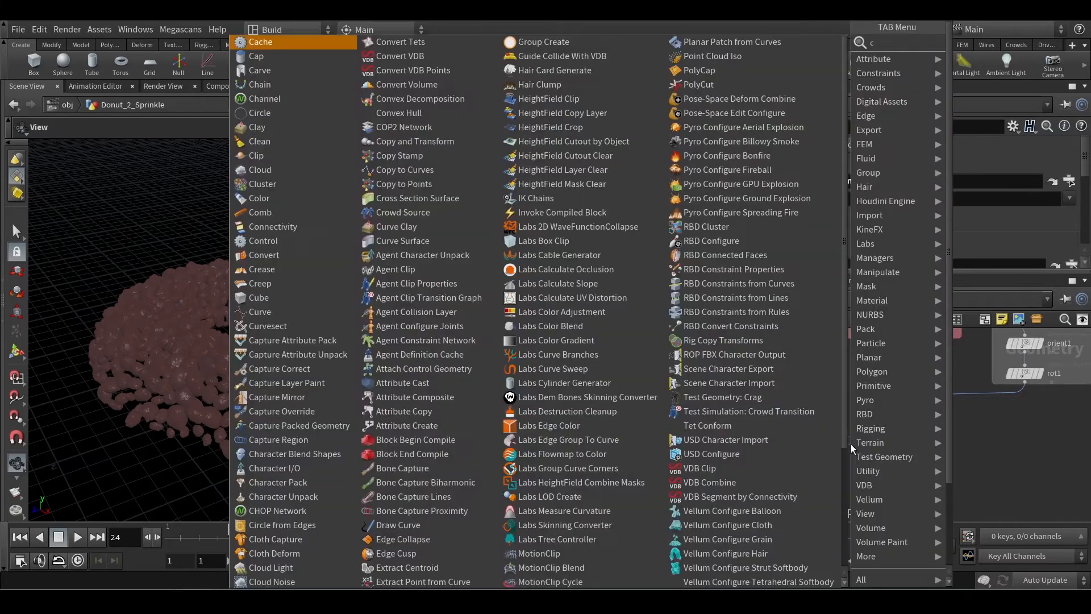
pyautogui.press('Return')
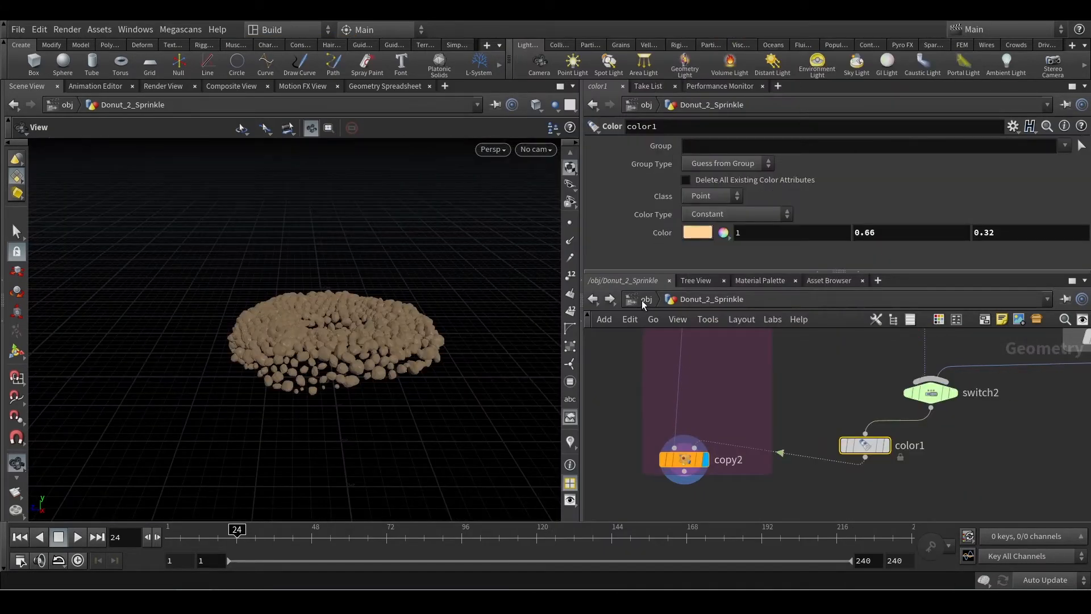
pyautogui.click(642, 300)
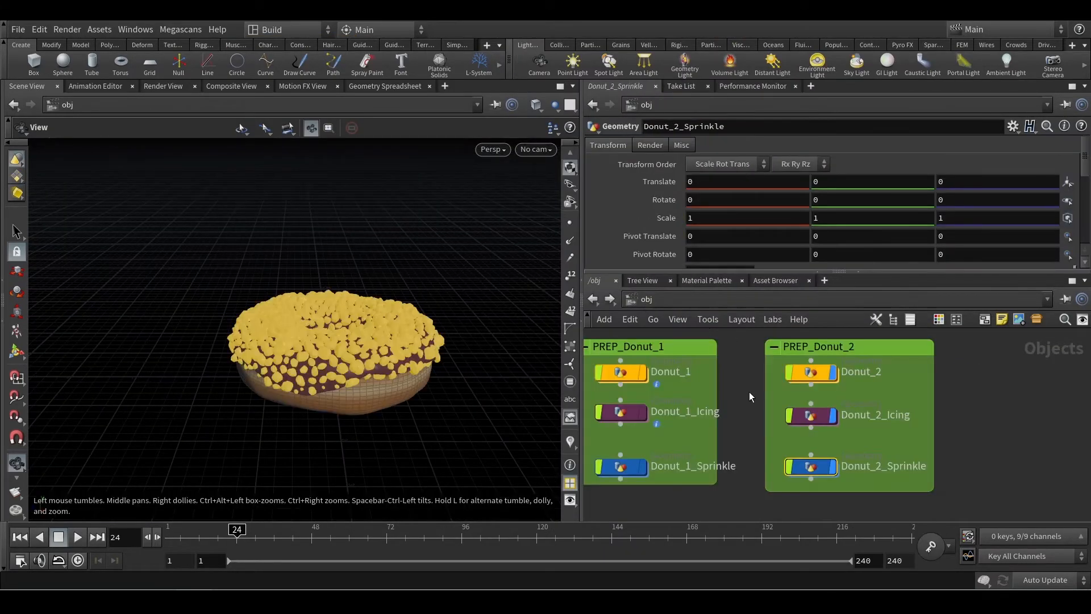
# Hide the three Donut_2 objects and display the three Donut_1 objects to view the first donut
pyautogui.moveTo(317, 377); pyautogui.dragTo(306, 404)
pyautogui.moveTo(894, 423); pyautogui.dragTo(982, 443, button='middle')
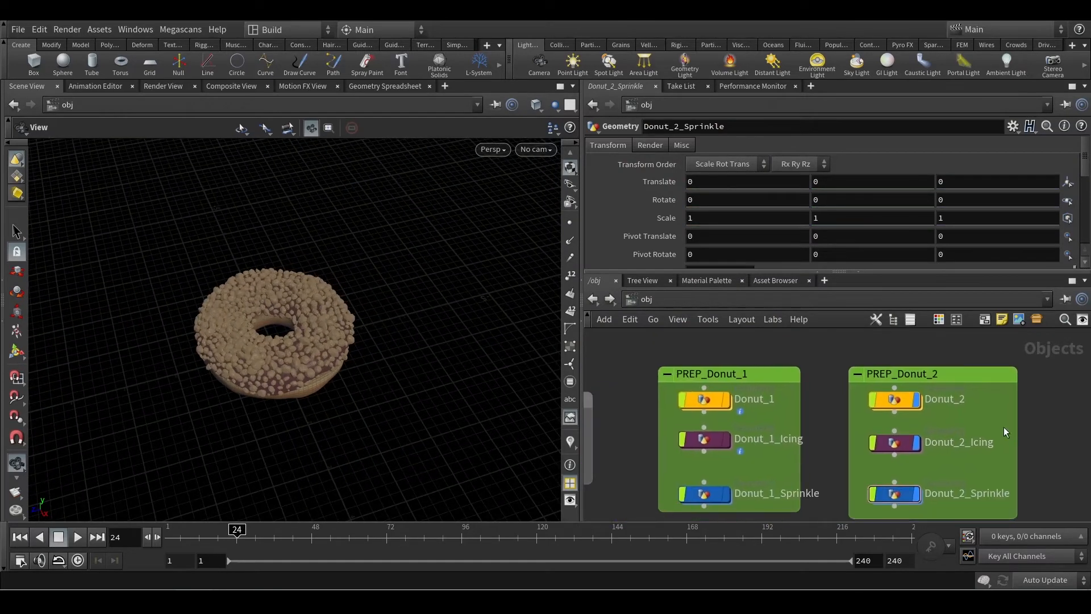
pyautogui.click(917, 399)
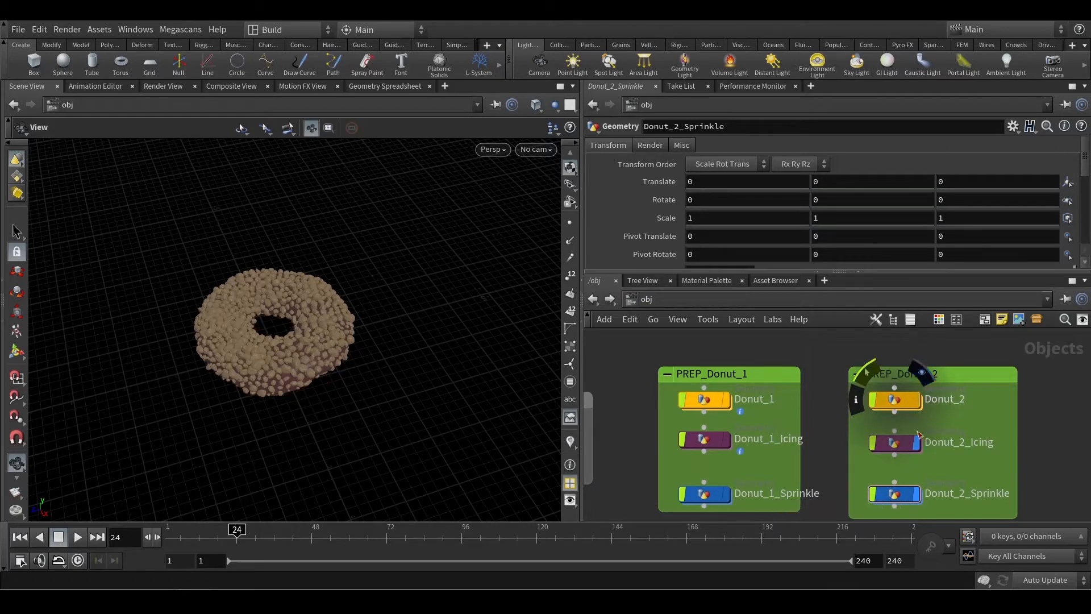
pyautogui.click(916, 494)
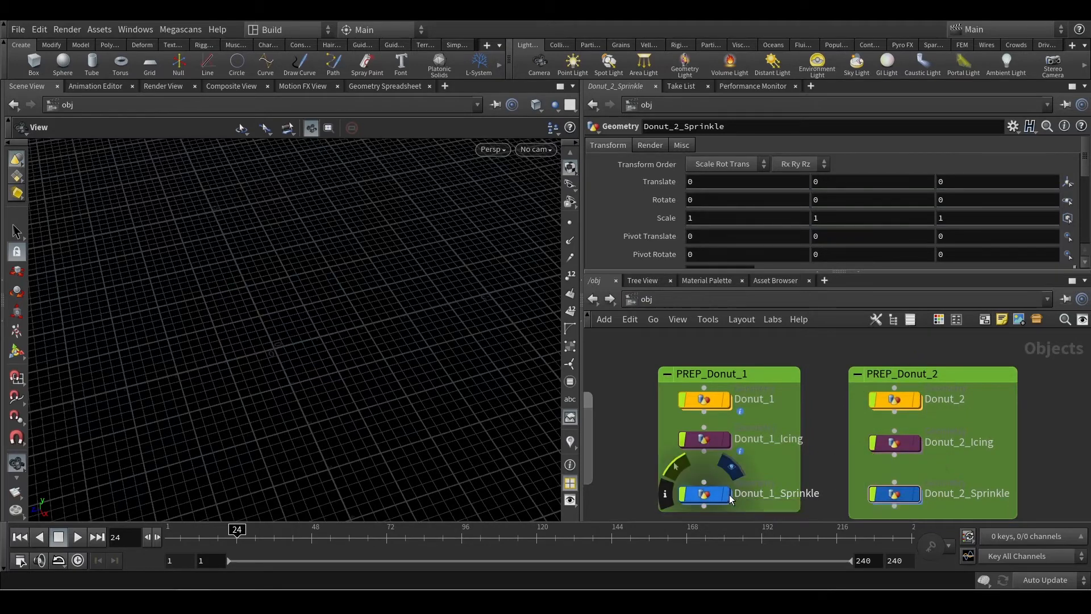
pyautogui.click(728, 400)
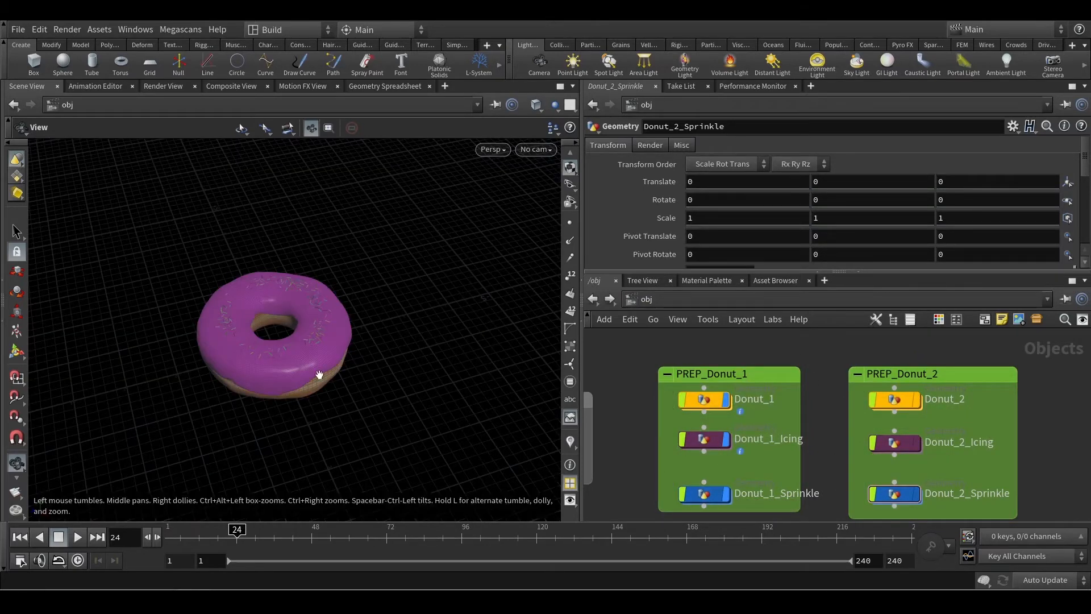
pyautogui.moveTo(312, 373); pyautogui.dragTo(302, 338)
pyautogui.scroll(-2, 816, 414)
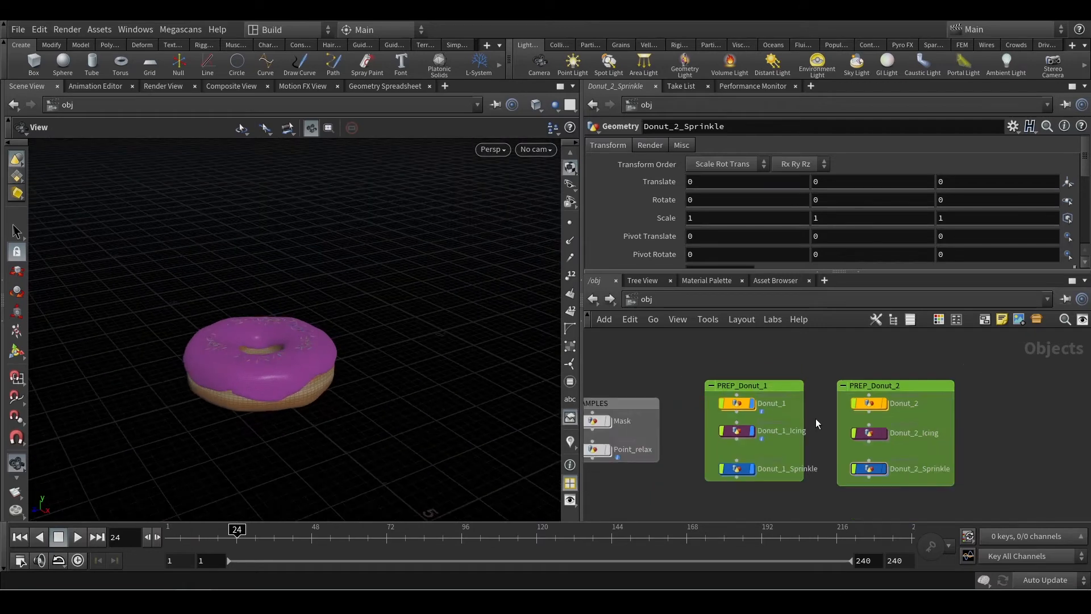
# Extend the upper edge of the PREP_Donut_2 network box upward and add a Null object beside the box
pyautogui.moveTo(816, 418); pyautogui.dragTo(772, 463, button='middle')
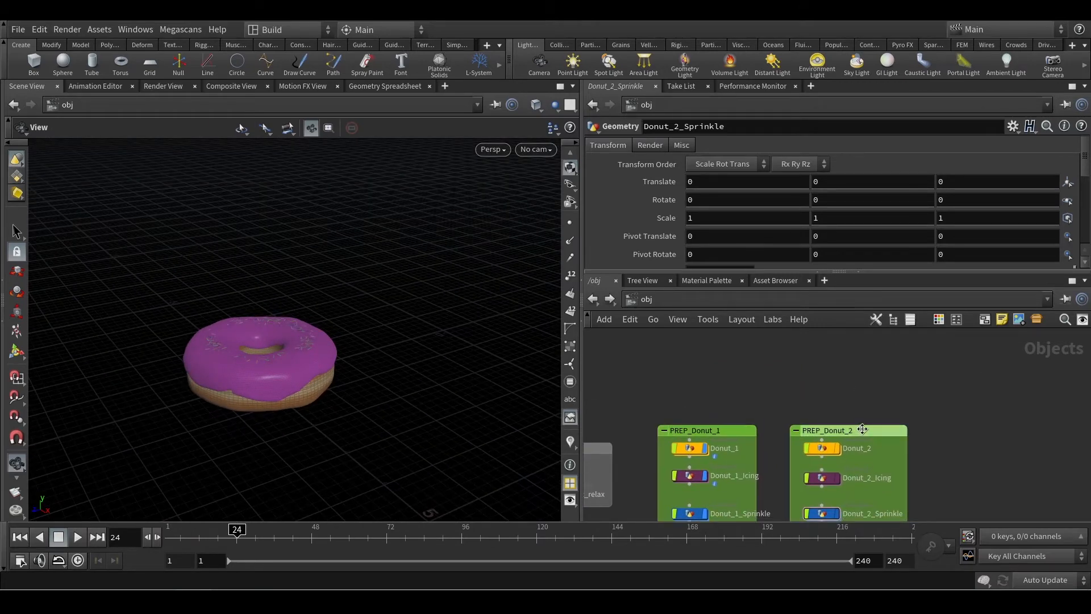
pyautogui.moveTo(861, 426); pyautogui.dragTo(863, 380)
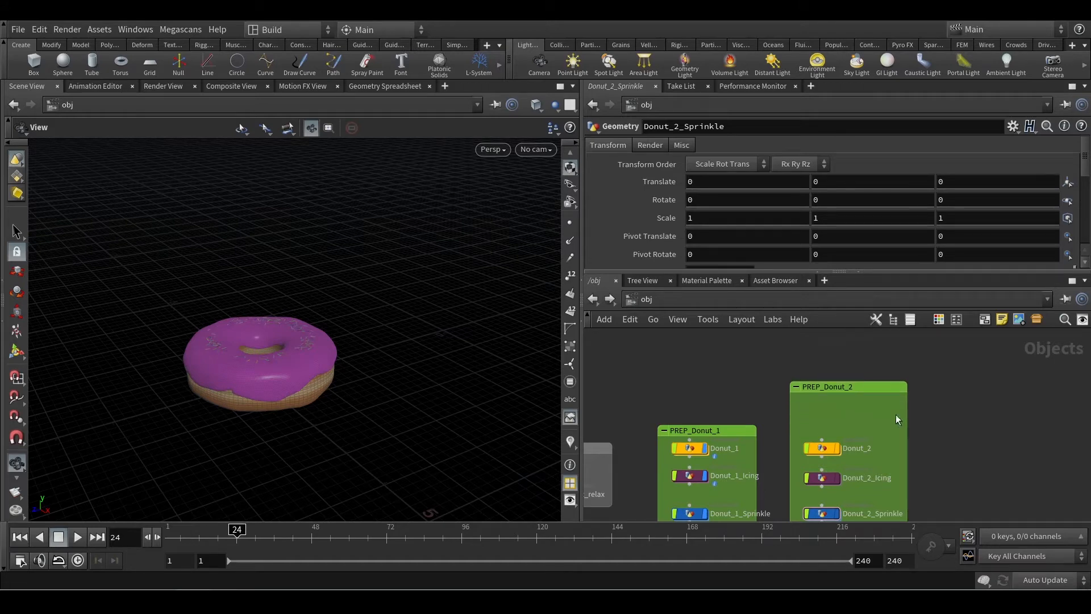
pyautogui.moveTo(940, 431); pyautogui.dragTo(921, 423, button='middle')
pyautogui.press('Tab')
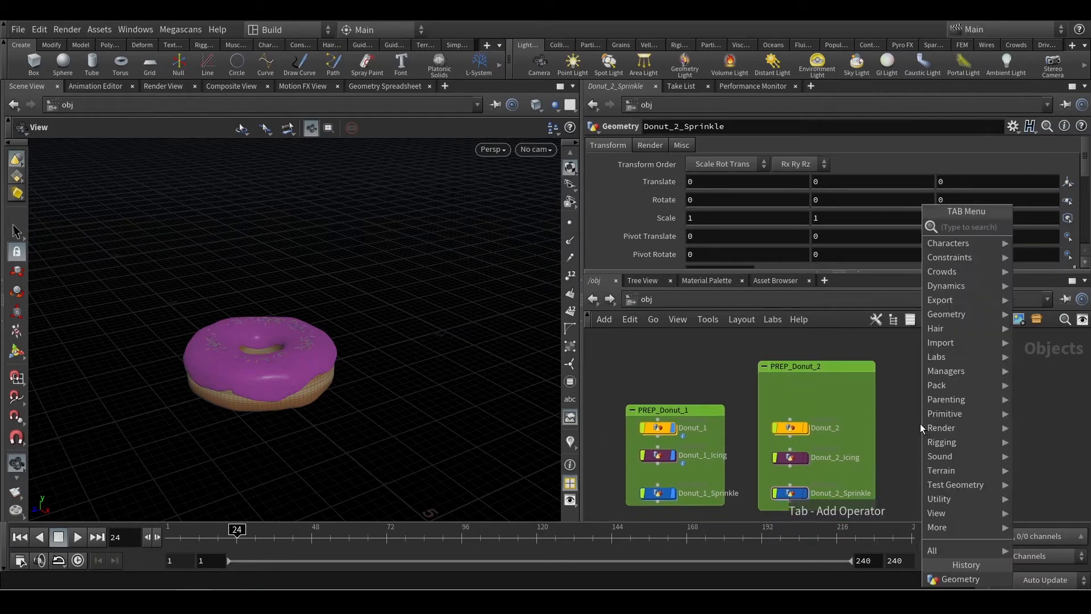
pyautogui.write('null')
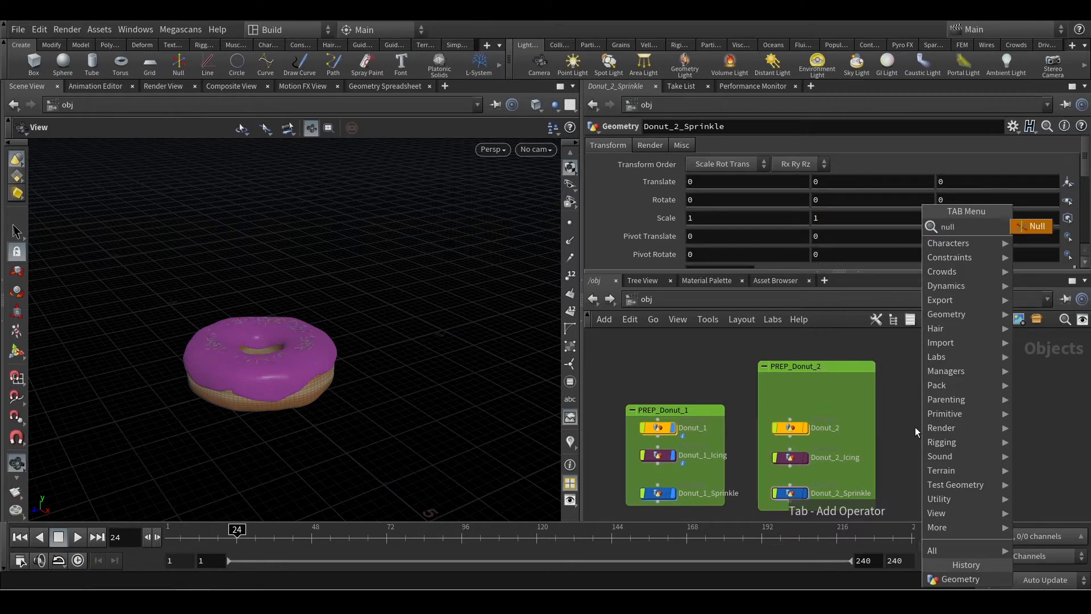
pyautogui.press('Return')
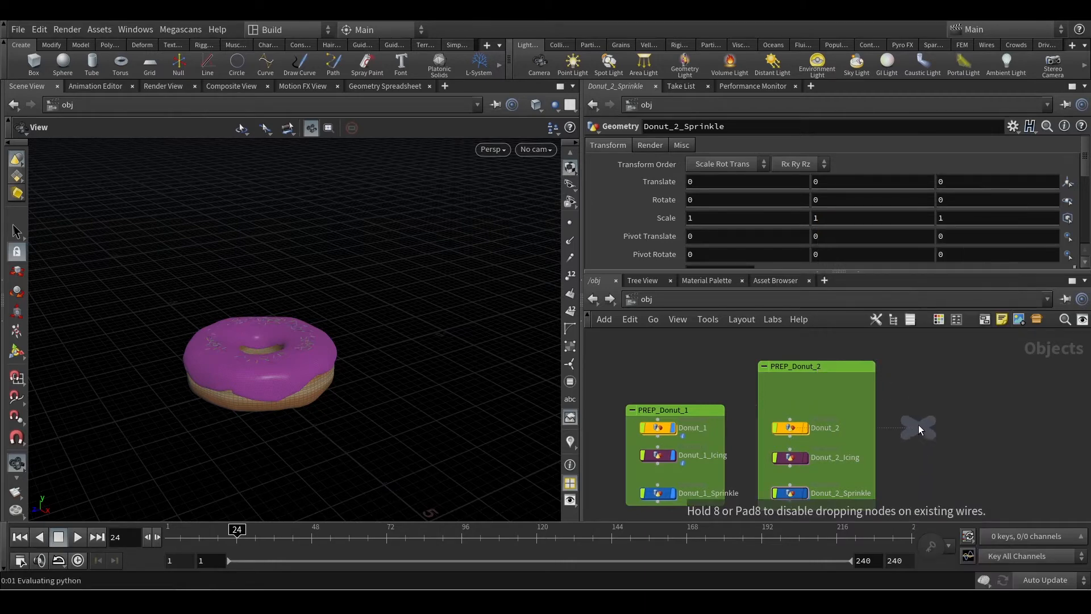
pyautogui.click(919, 426)
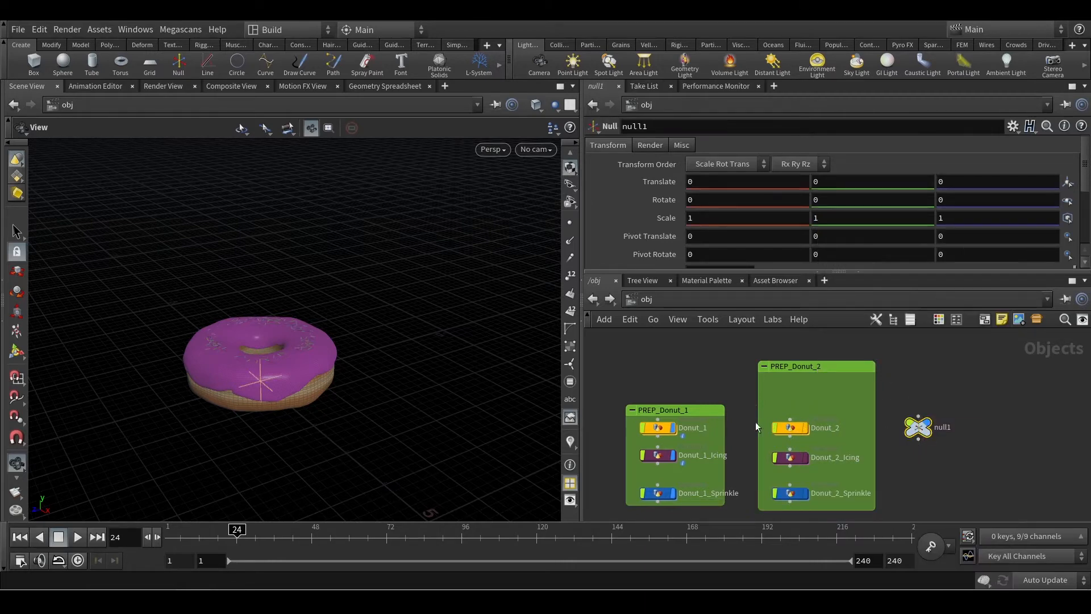
# Parent Donut_2, Donut_2_Icing and Donut_2_Sprinkle to null1 and try moving the null along X
pyautogui.moveTo(746, 420); pyautogui.dragTo(807, 496)
pyautogui.moveTo(790, 438); pyautogui.dragTo(916, 446)
pyautogui.click(917, 426)
pyautogui.moveTo(718, 181); pyautogui.dragTo(734, 180, button='middle')
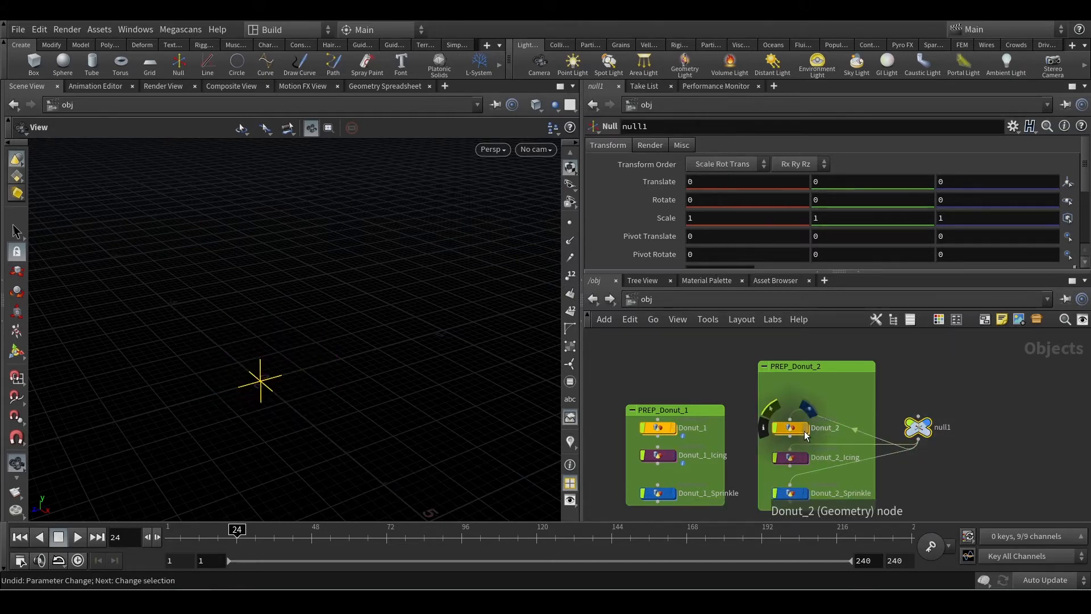
# Display the three Donut_2 objects instead of the Donut_1 objects and set null1's X translation to 2.7
pyautogui.click(804, 428)
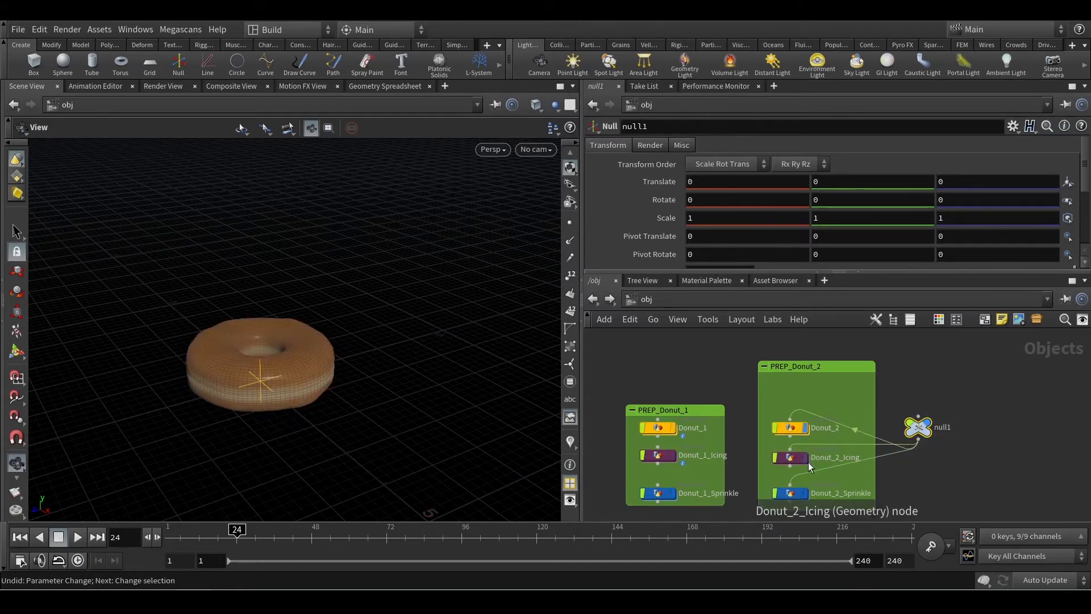
pyautogui.click(806, 459)
pyautogui.click(806, 493)
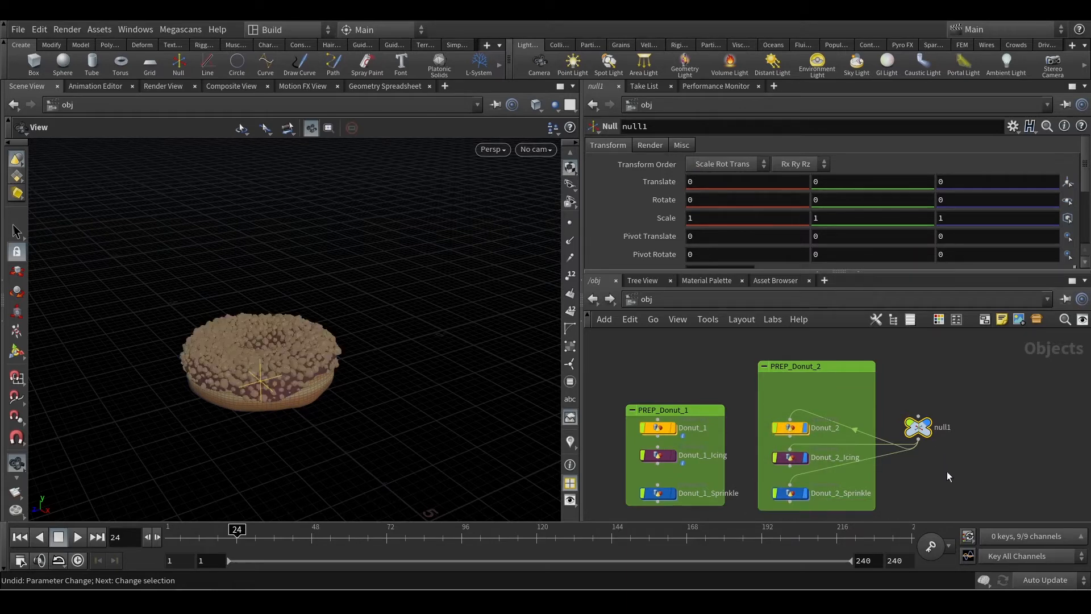
pyautogui.moveTo(947, 472); pyautogui.dragTo(890, 402)
pyautogui.moveTo(702, 184); pyautogui.dragTo(877, 189, button='middle')
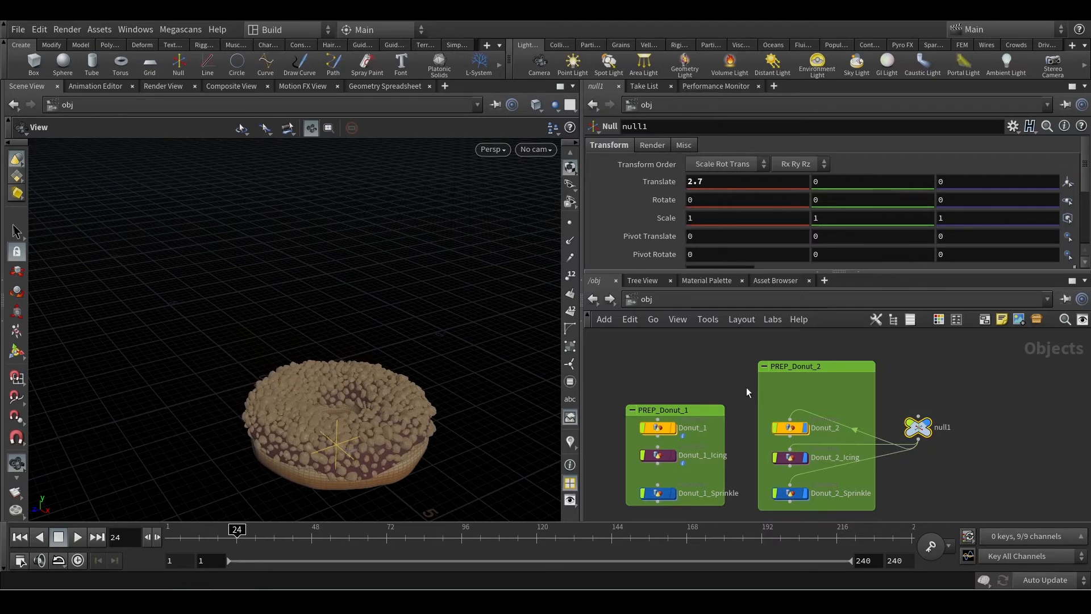
# Move null1 inside the PREP_Donut_2 network box and set null2's X translation to -0.51
pyautogui.moveTo(917, 426); pyautogui.dragTo(854, 391)
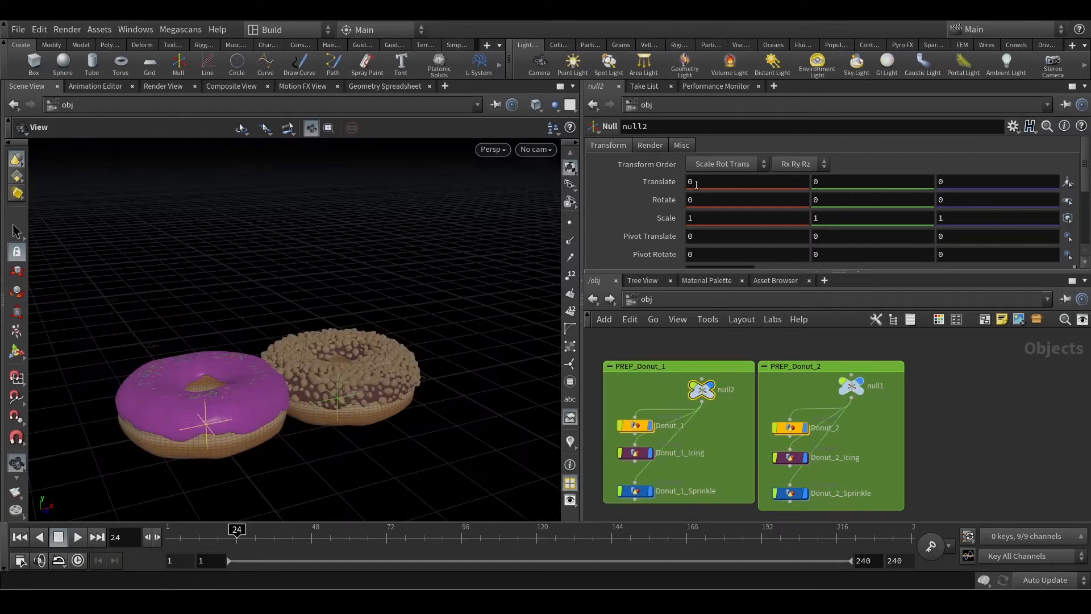
pyautogui.moveTo(690, 182); pyautogui.dragTo(370, 287, button='middle')
pyautogui.moveTo(355, 364); pyautogui.dragTo(327, 363)
pyautogui.scroll(5, 325, 369)
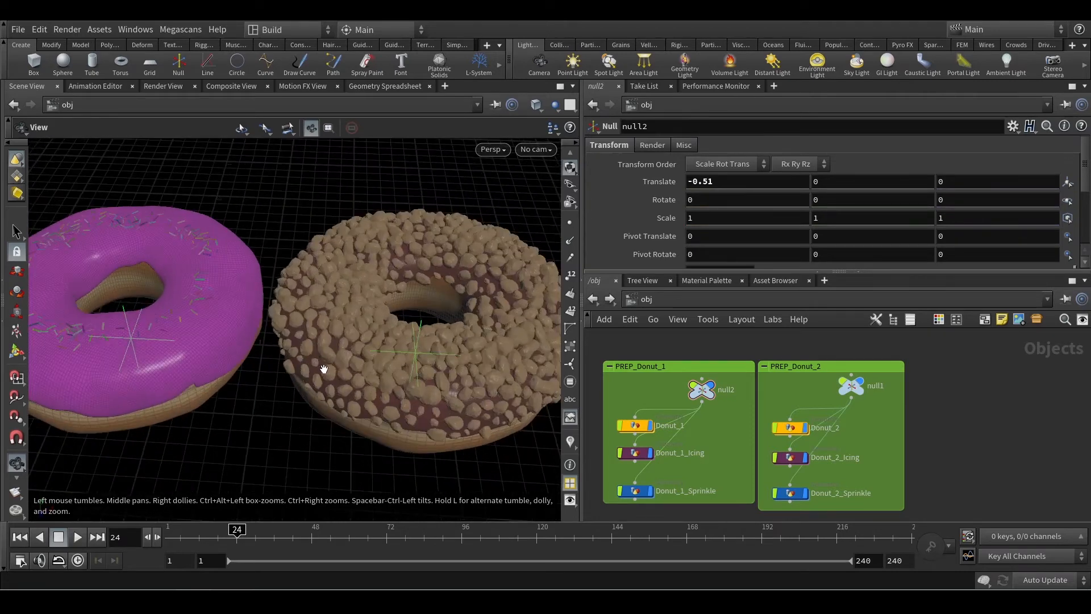
pyautogui.moveTo(313, 357); pyautogui.dragTo(299, 375, button='middle')
pyautogui.moveTo(269, 393); pyautogui.dragTo(290, 414)
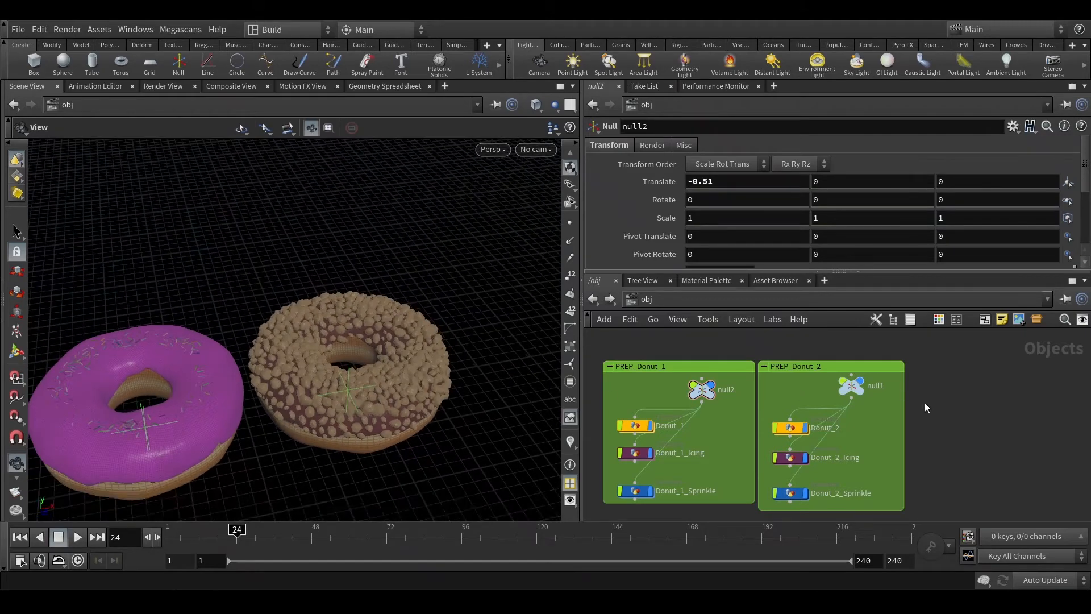
# Hide Donut_1_Icing and view the bare base of the first donut from the side
pyautogui.moveTo(925, 403); pyautogui.dragTo(1071, 389, button='middle')
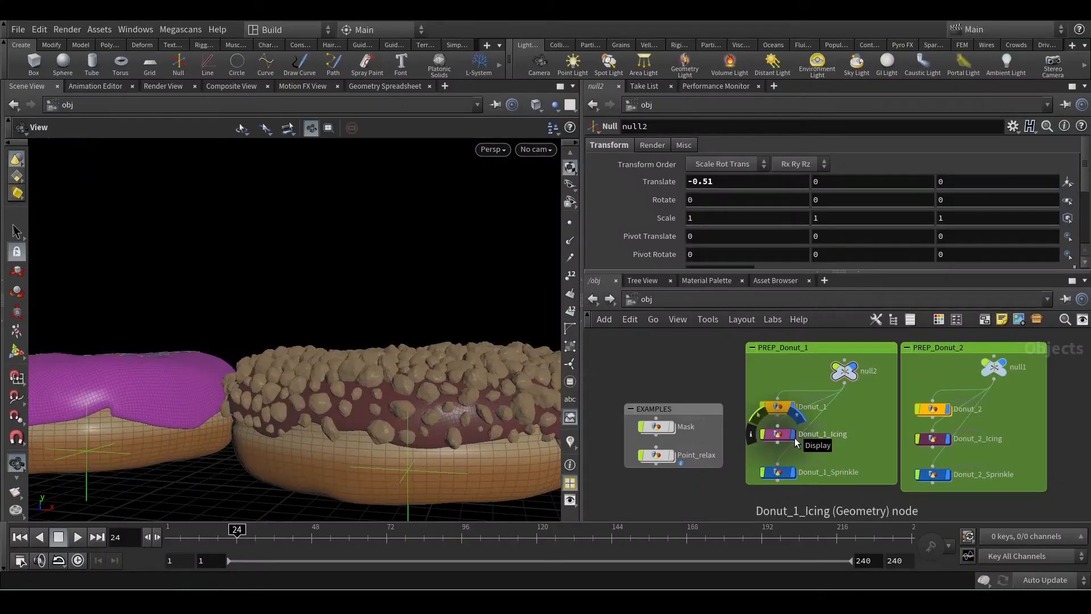
pyautogui.moveTo(362, 333); pyautogui.dragTo(143, 386)
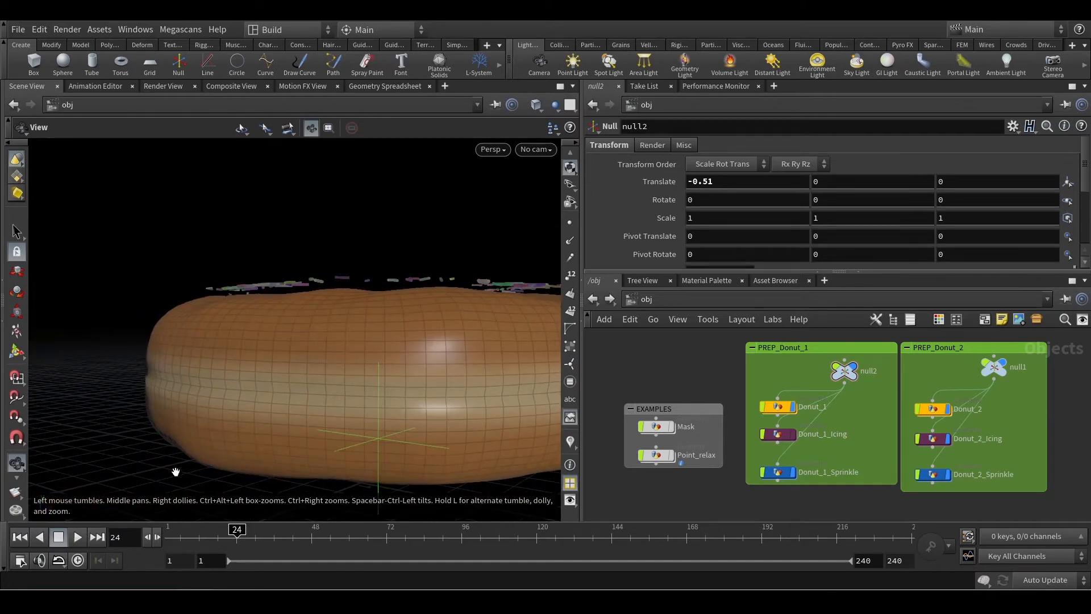
# Switch to the Photos viewer, browse the donut reference pictures and enlarge the donut stack on the pink background to study the side profiles
pyautogui.click(264, 601)
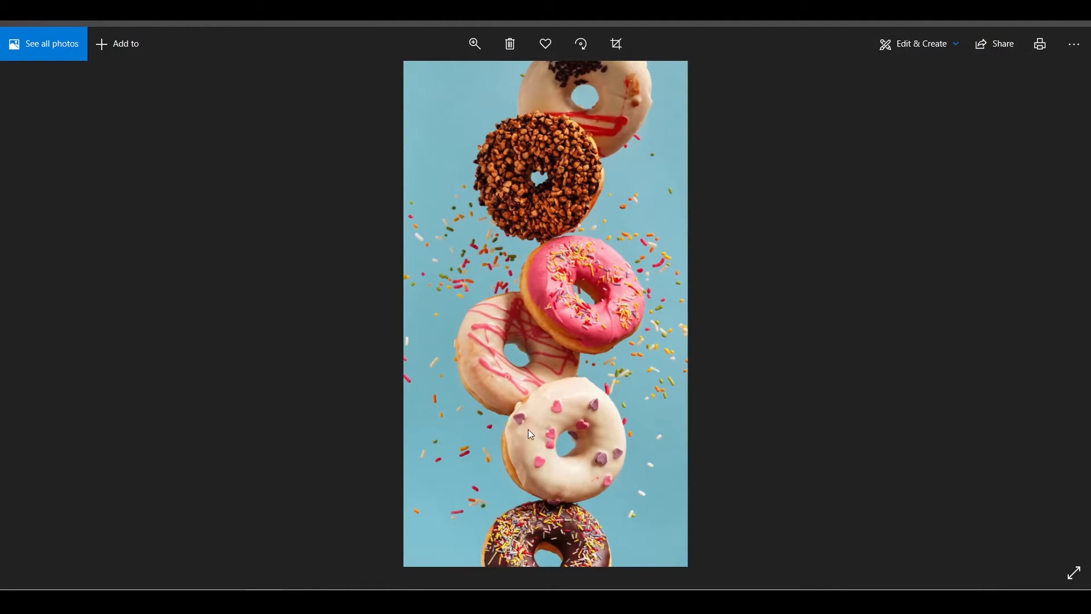
pyautogui.press('Right')
pyautogui.press('Right')
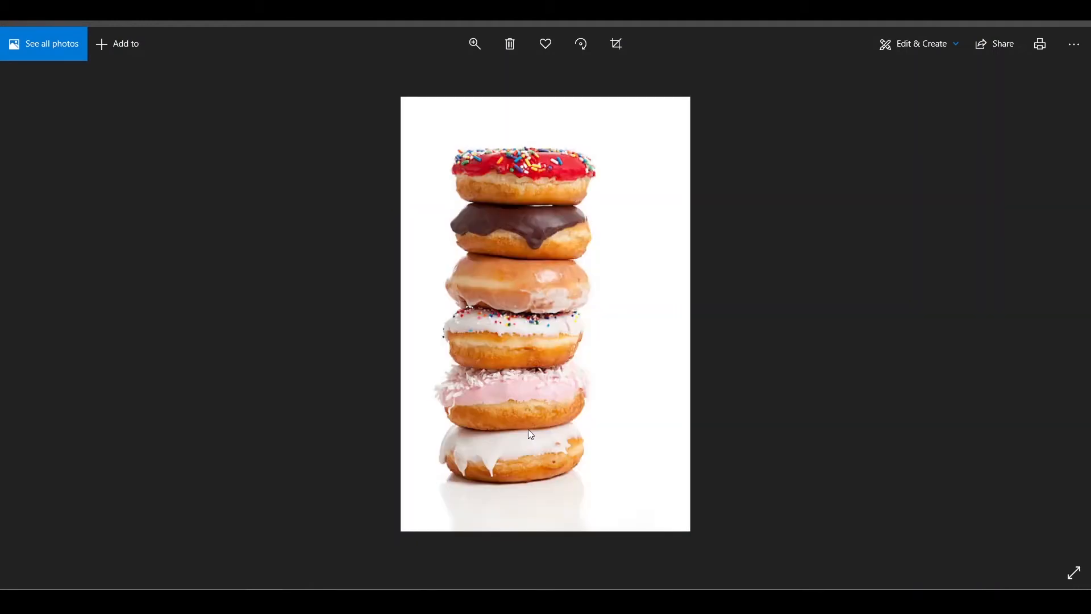
pyautogui.press('Right')
pyautogui.press('Right')
pyautogui.press('Right')
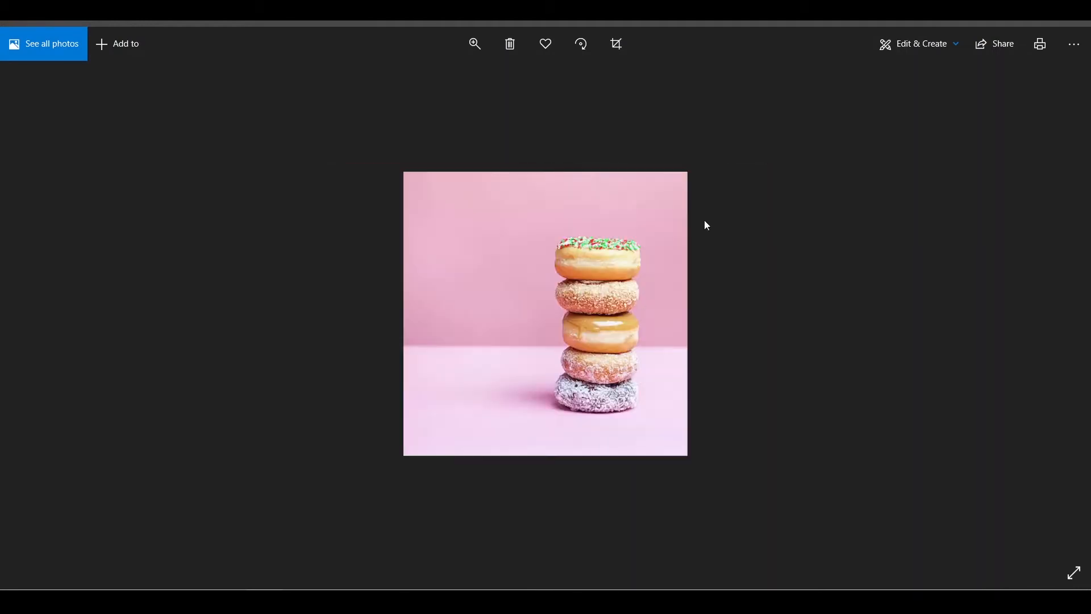
pyautogui.click(469, 45)
pyautogui.moveTo(408, 81); pyautogui.dragTo(494, 82)
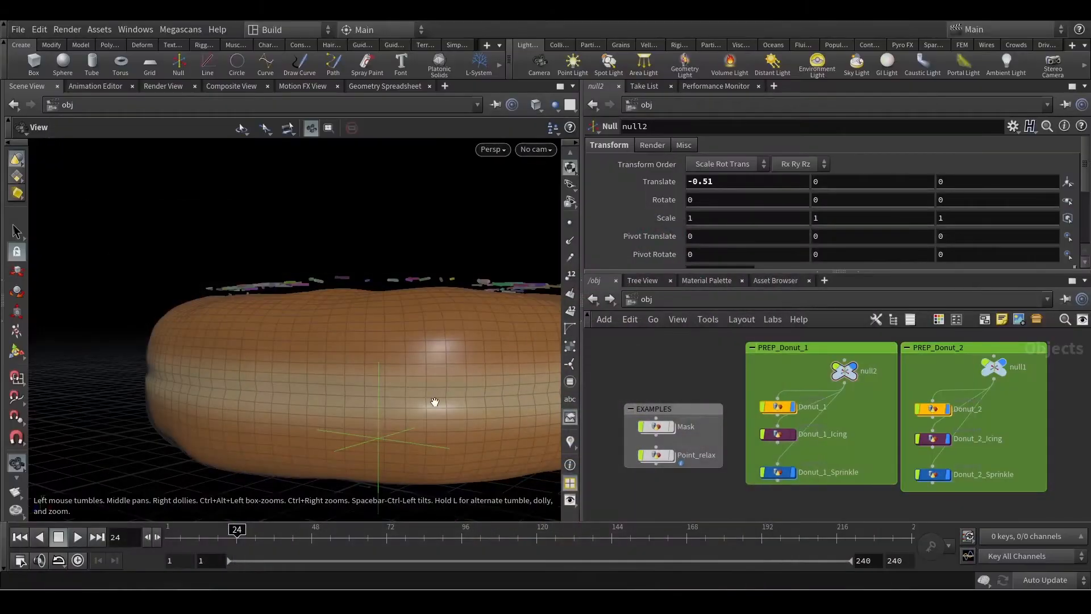
# Return to Houdini and display Donut_1_Icing again
pyautogui.moveTo(181, 417); pyautogui.dragTo(212, 402)
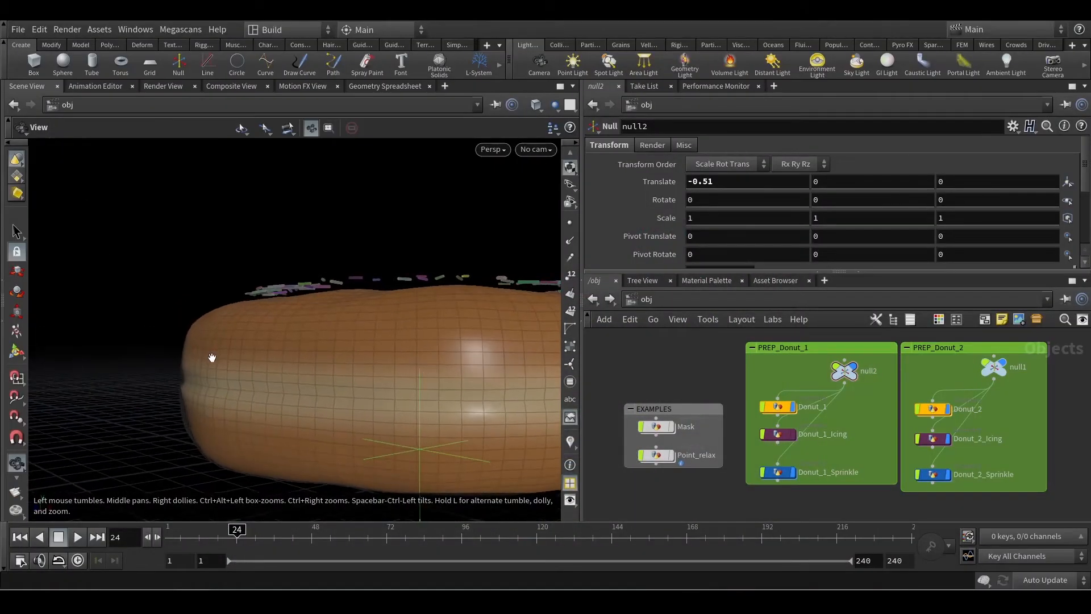
pyautogui.moveTo(794, 412)
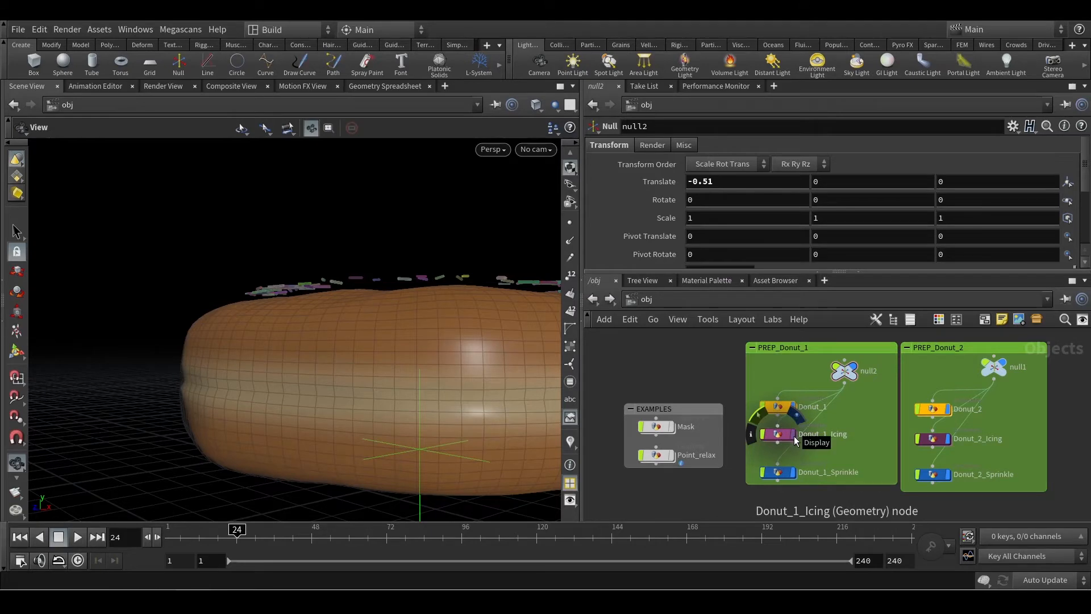
pyautogui.click(794, 435)
# Open the Donut_1 geometry network and display grouppromote1 to examine the grouped points around the donut's side
pyautogui.click(776, 408)
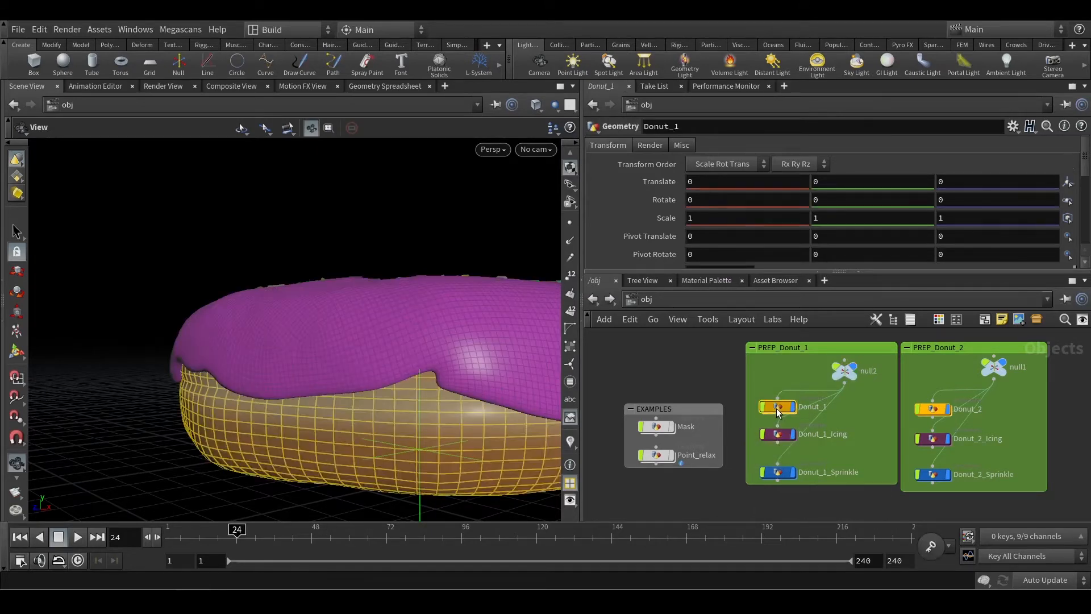
pyautogui.doubleClick(776, 408)
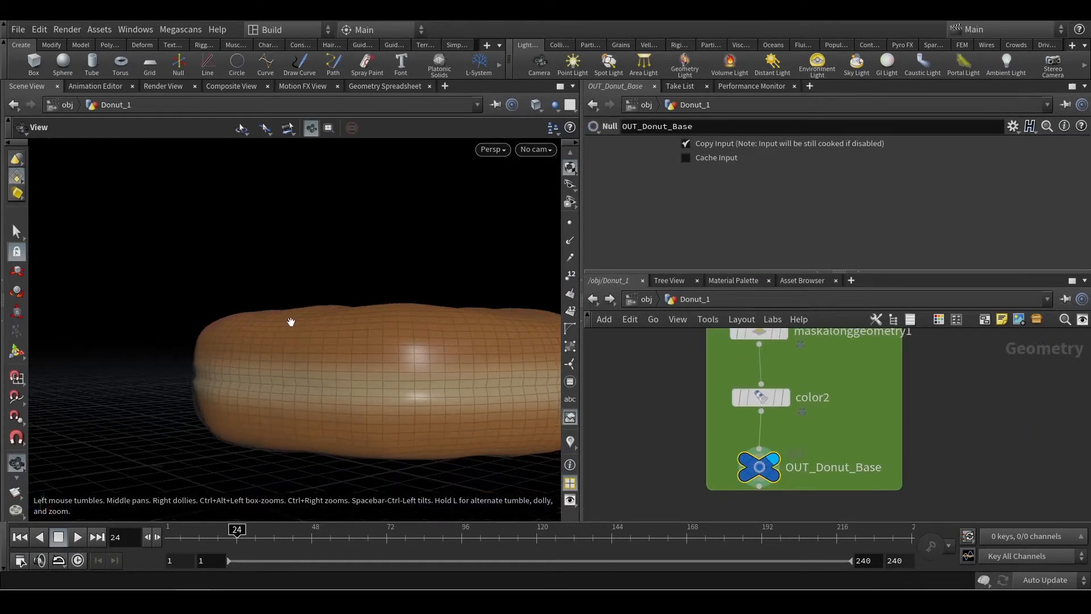
pyautogui.moveTo(291, 323); pyautogui.dragTo(353, 401)
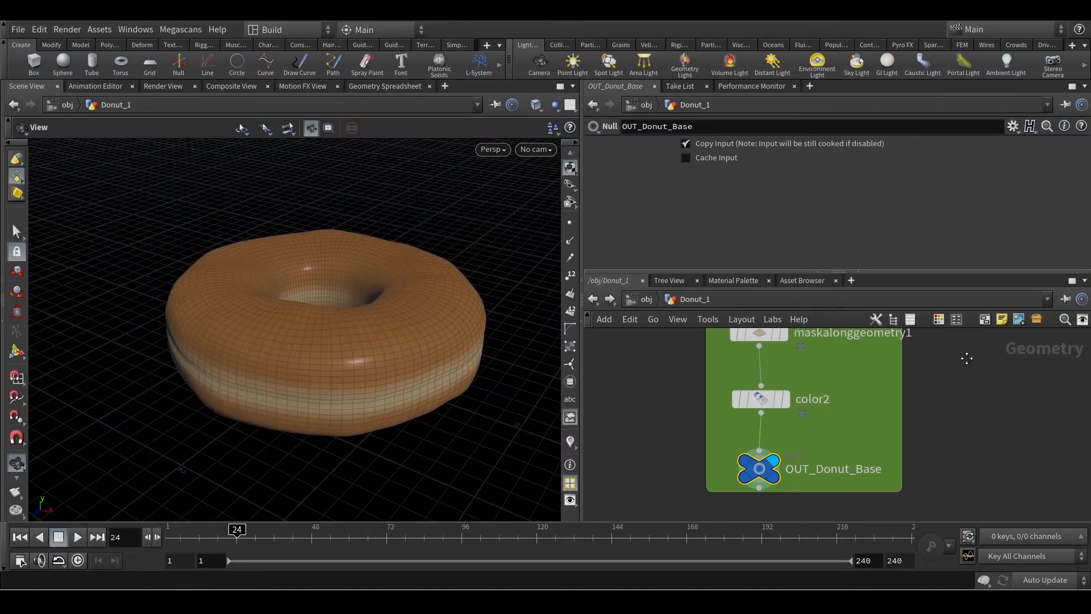
pyautogui.scroll(10, 966, 358)
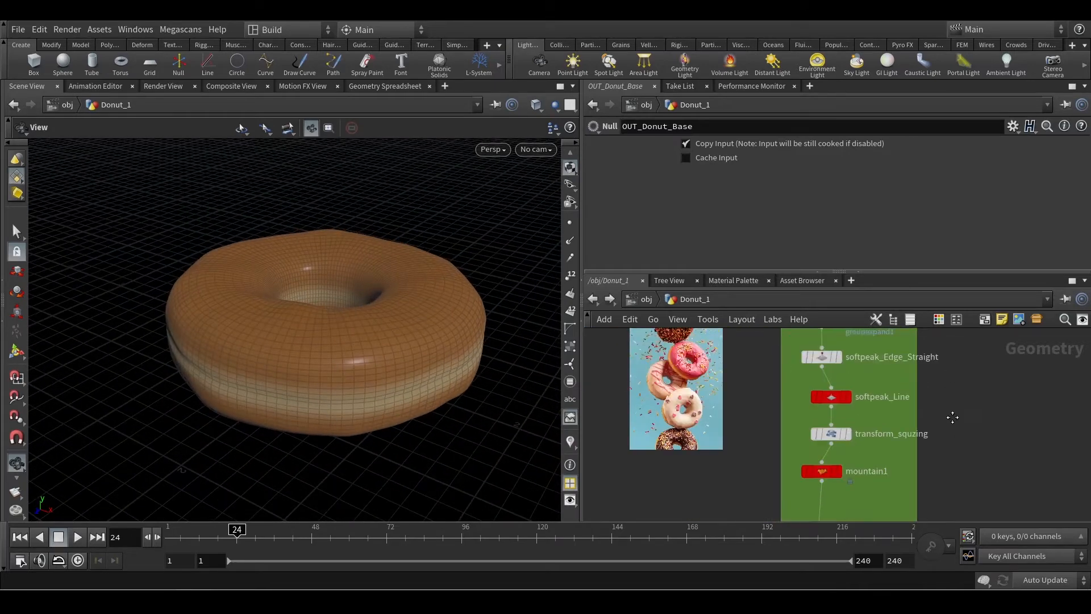
pyautogui.scroll(10, 953, 418)
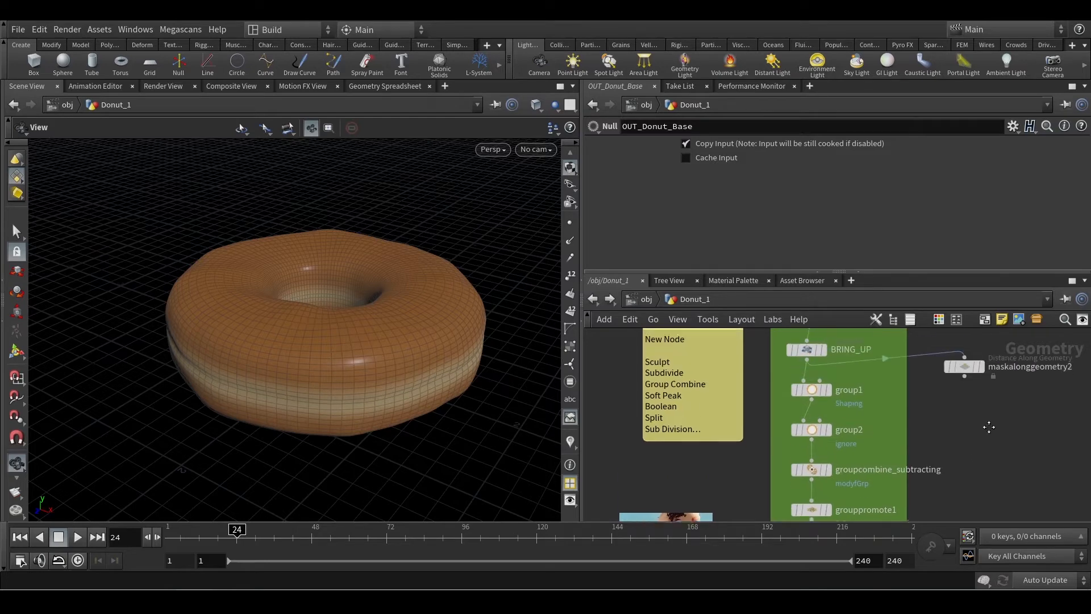
pyautogui.scroll(6, 988, 410)
pyautogui.scroll(-3, 994, 463)
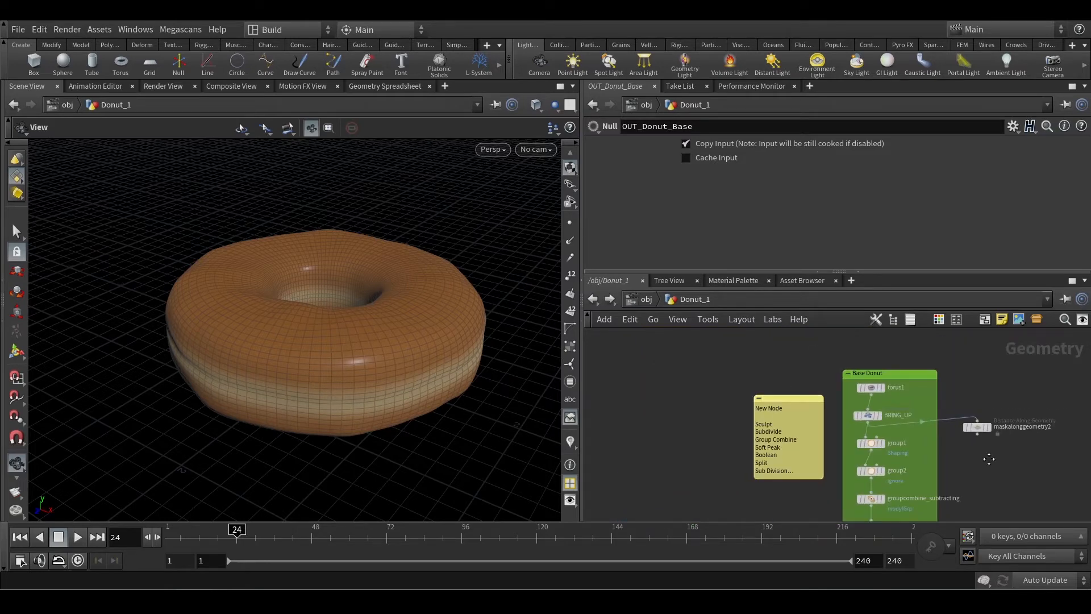
pyautogui.moveTo(989, 459); pyautogui.dragTo(939, 412, button='middle')
pyautogui.scroll(3, 871, 489)
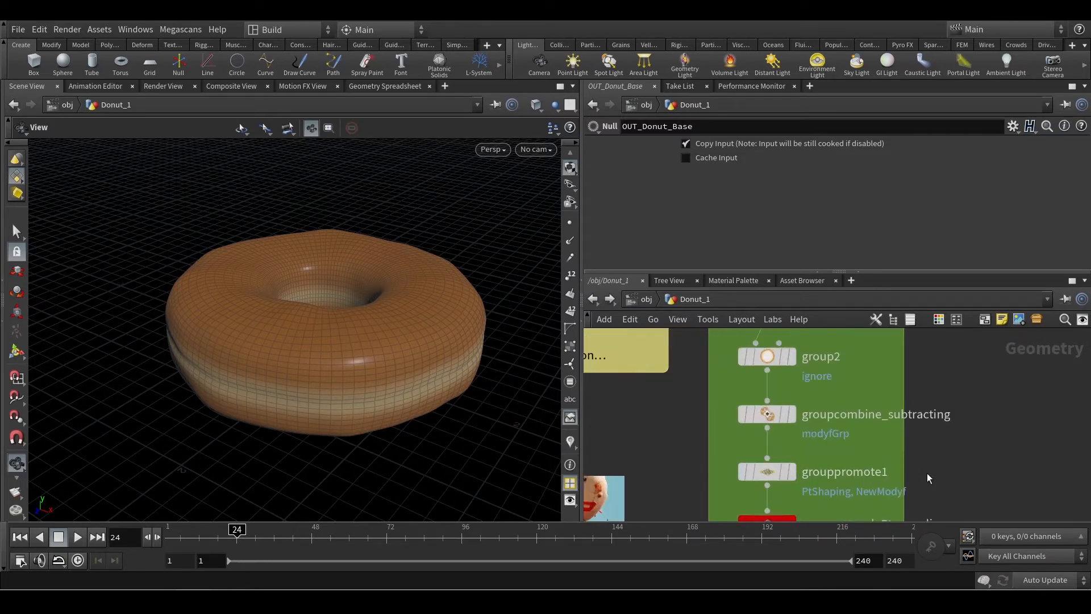
pyautogui.click(792, 471)
pyautogui.click(767, 476)
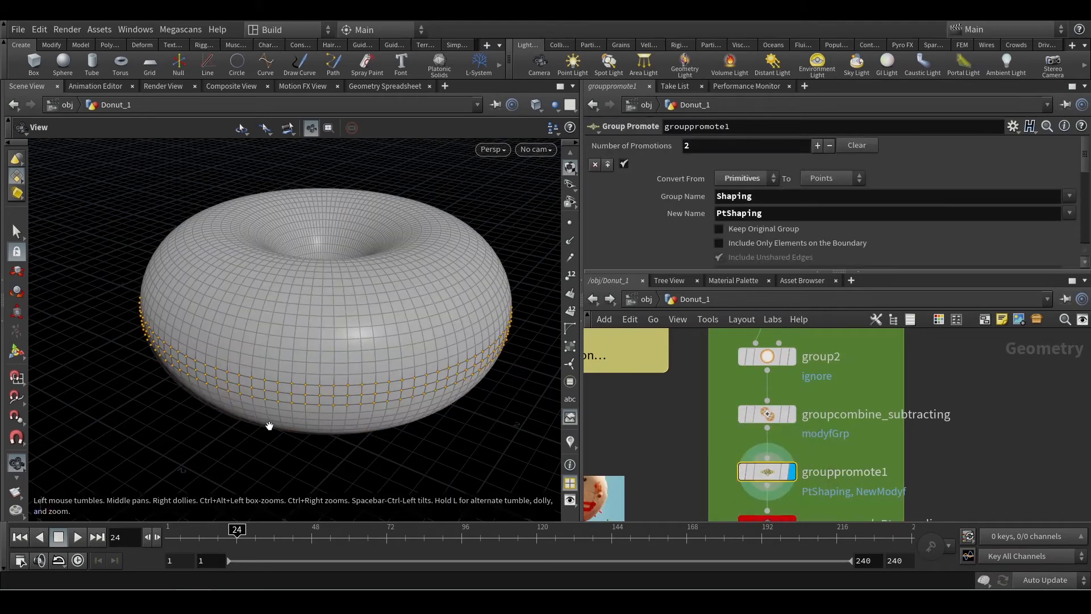
pyautogui.moveTo(268, 426); pyautogui.dragTo(250, 382)
pyautogui.moveTo(345, 401); pyautogui.dragTo(275, 382)
pyautogui.moveTo(951, 458); pyautogui.dragTo(961, 371, button='middle')
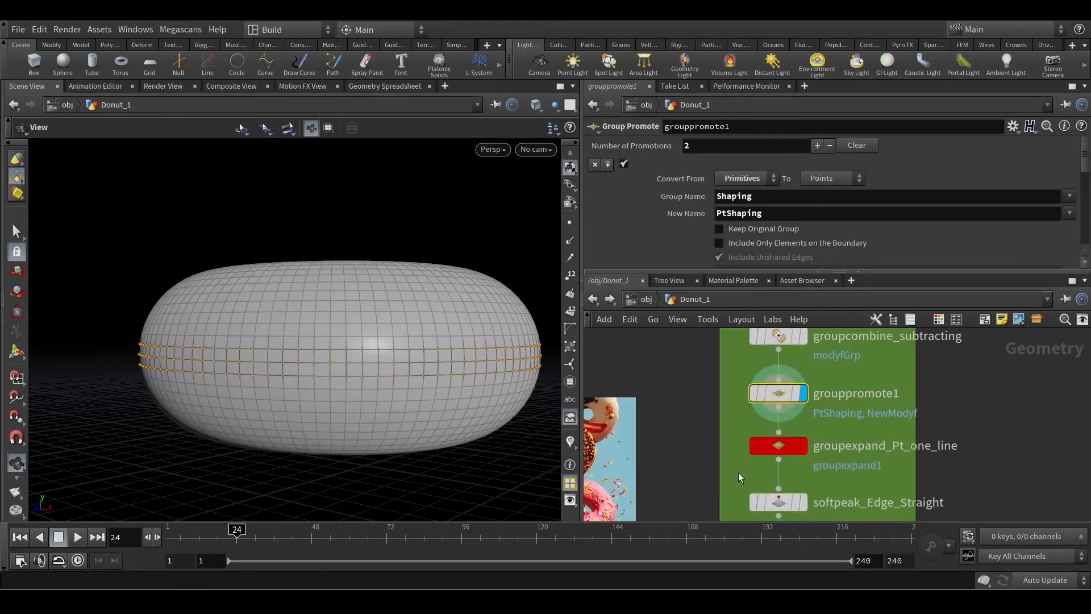
# Bypass the groupexpand_Pt_one_line and softpeak_Line nodes in the Base Donut network
pyautogui.moveTo(755, 445)
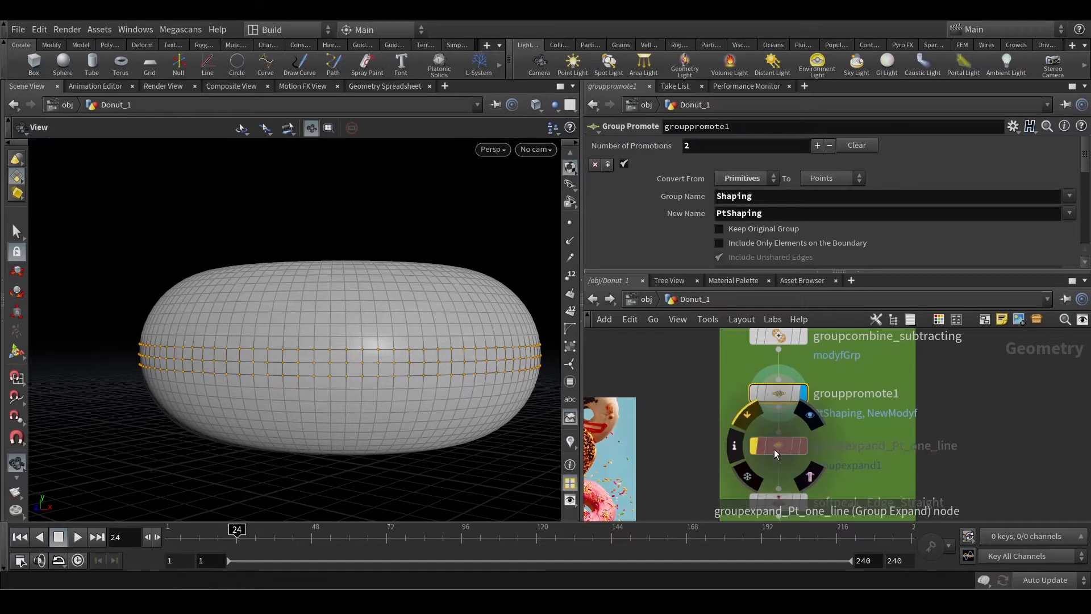
pyautogui.moveTo(805, 466); pyautogui.dragTo(802, 438, button='middle')
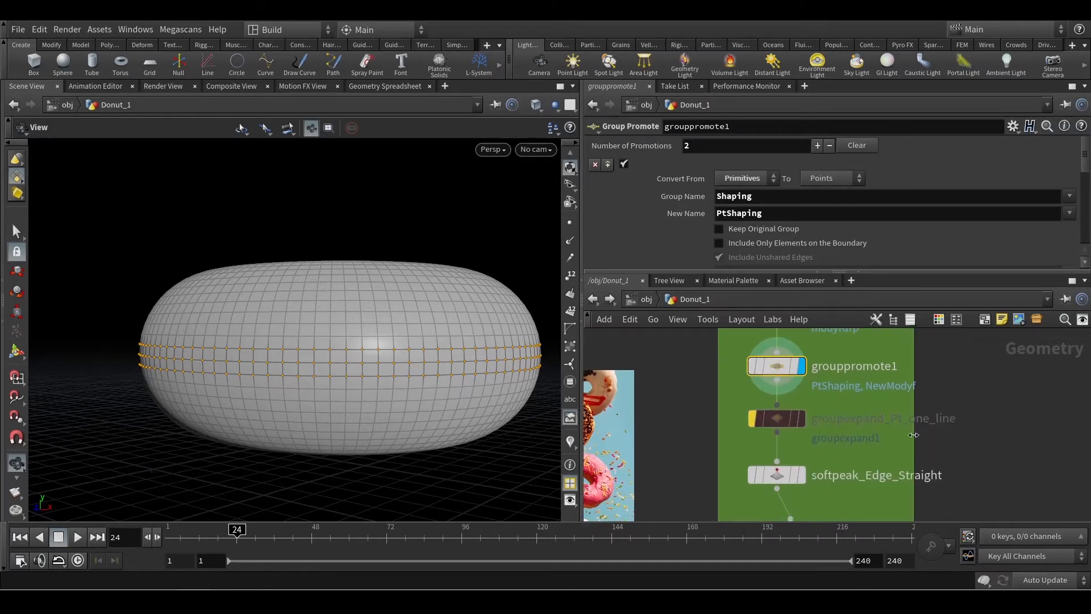
pyautogui.moveTo(786, 421)
pyautogui.moveTo(1012, 469); pyautogui.dragTo(1006, 428, button='middle')
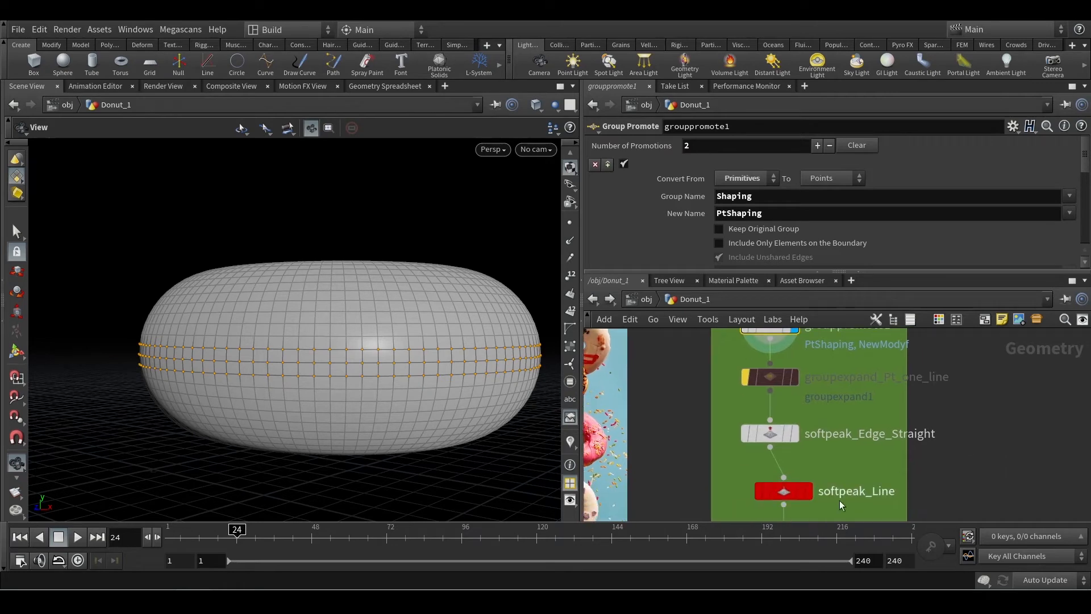
pyautogui.click(757, 491)
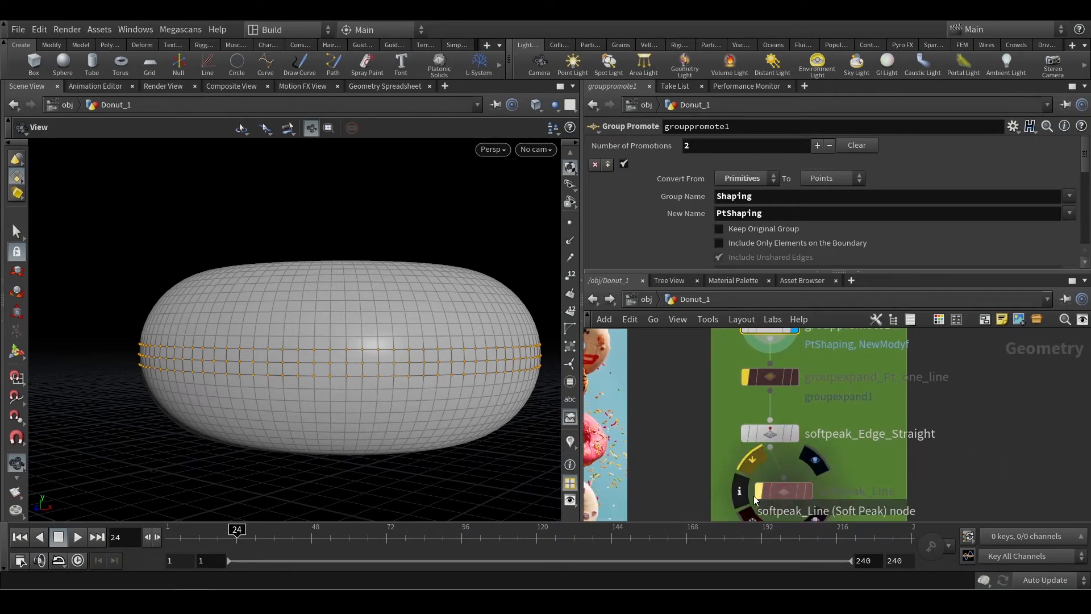
# Display softpeak_Edge_Straight and examine the side shape of the base donut
pyautogui.click(796, 438)
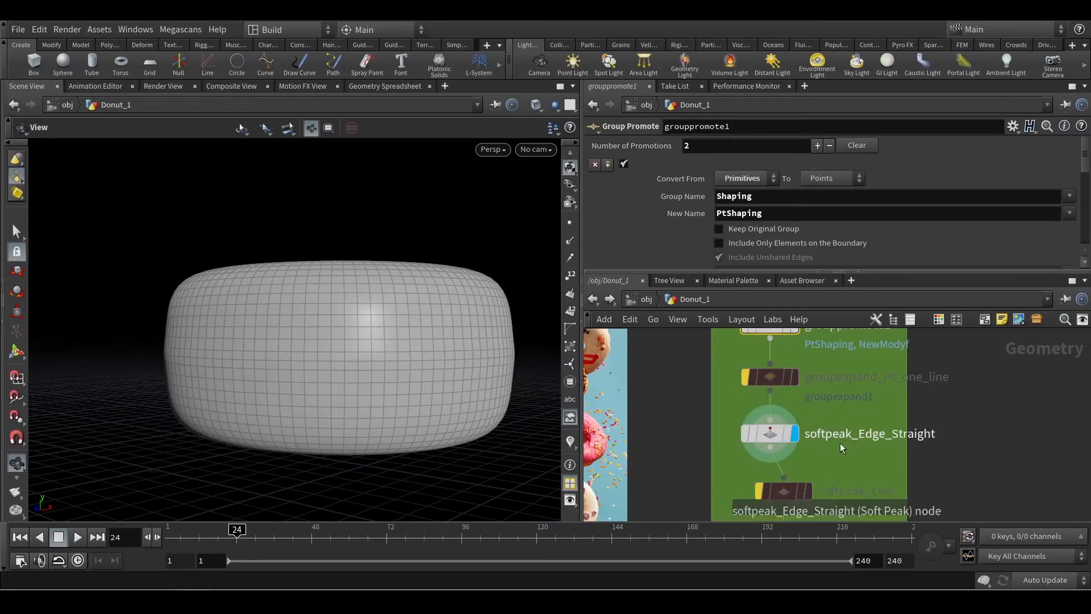
pyautogui.moveTo(289, 396); pyautogui.dragTo(246, 401)
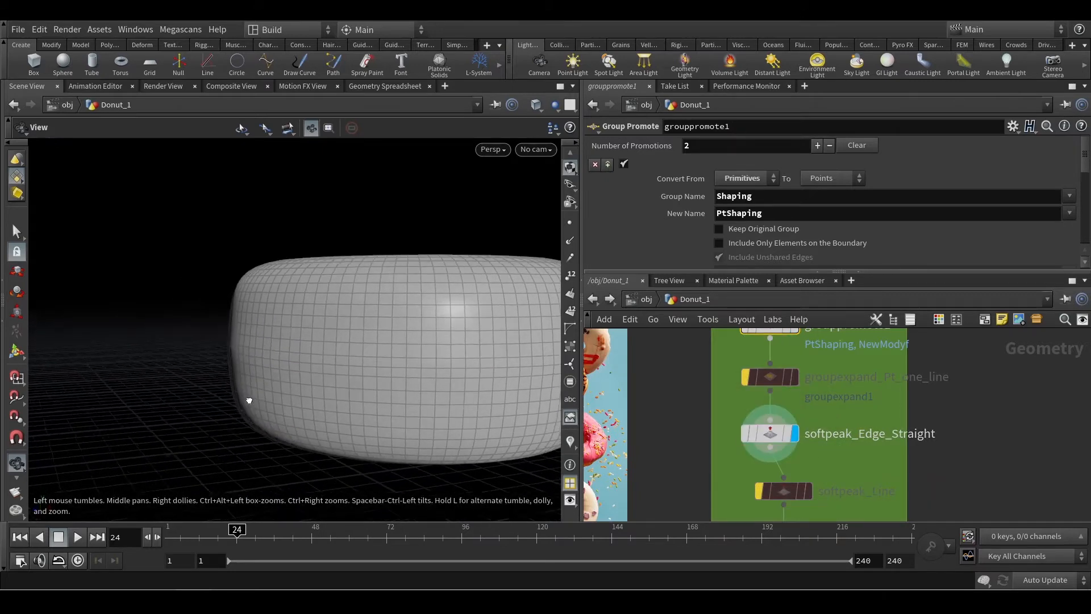
pyautogui.moveTo(939, 393); pyautogui.dragTo(930, 439, button='middle')
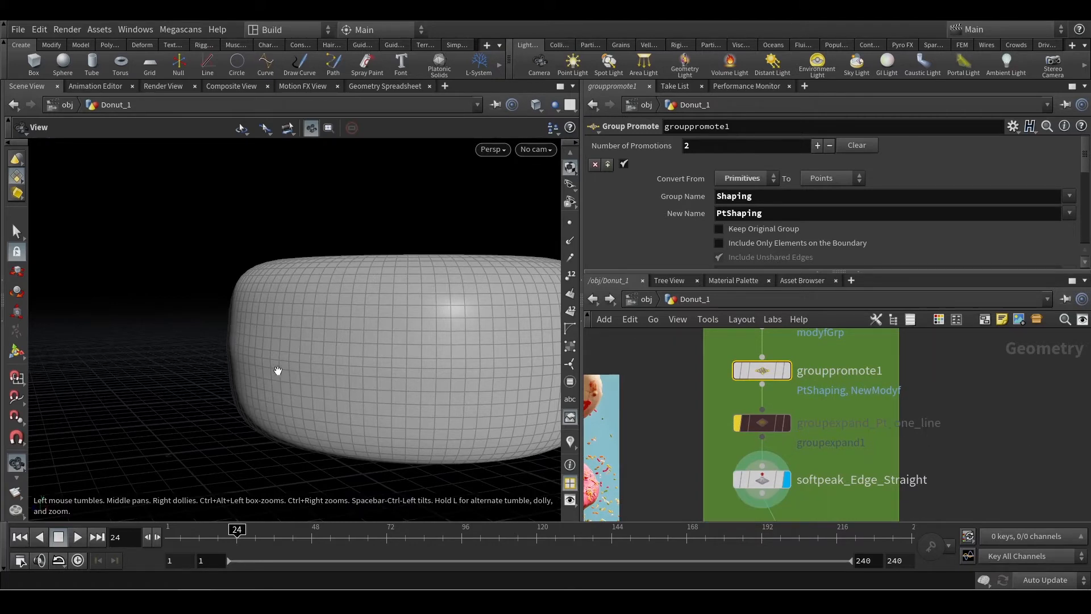
pyautogui.moveTo(949, 378); pyautogui.dragTo(956, 424, button='middle')
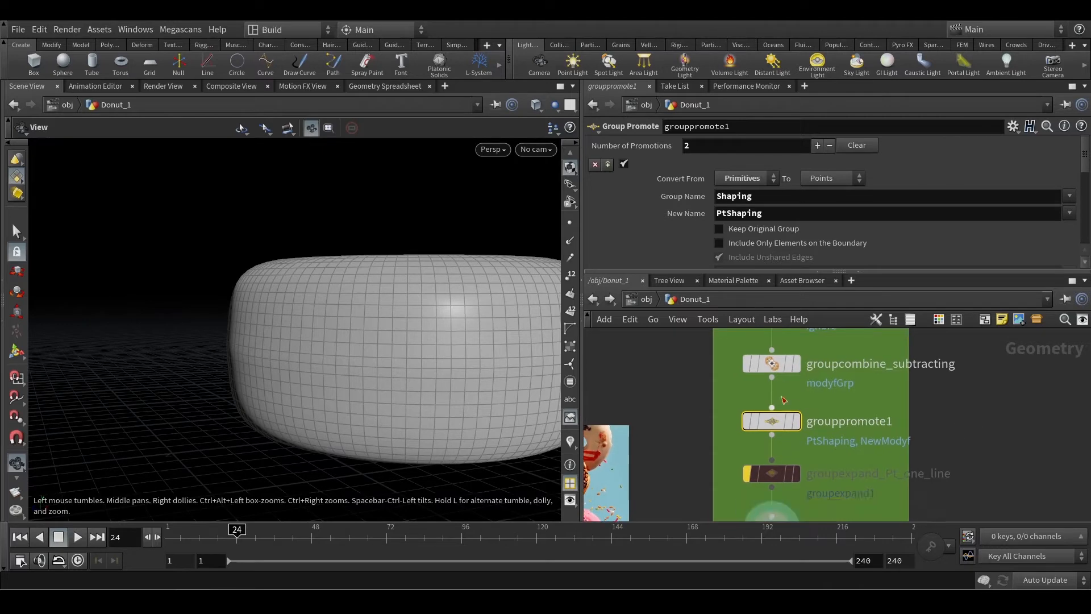
# Compare the face group shown at groupcombine_subtracting with the point group at grouppromote1 by displaying each node
pyautogui.click(796, 365)
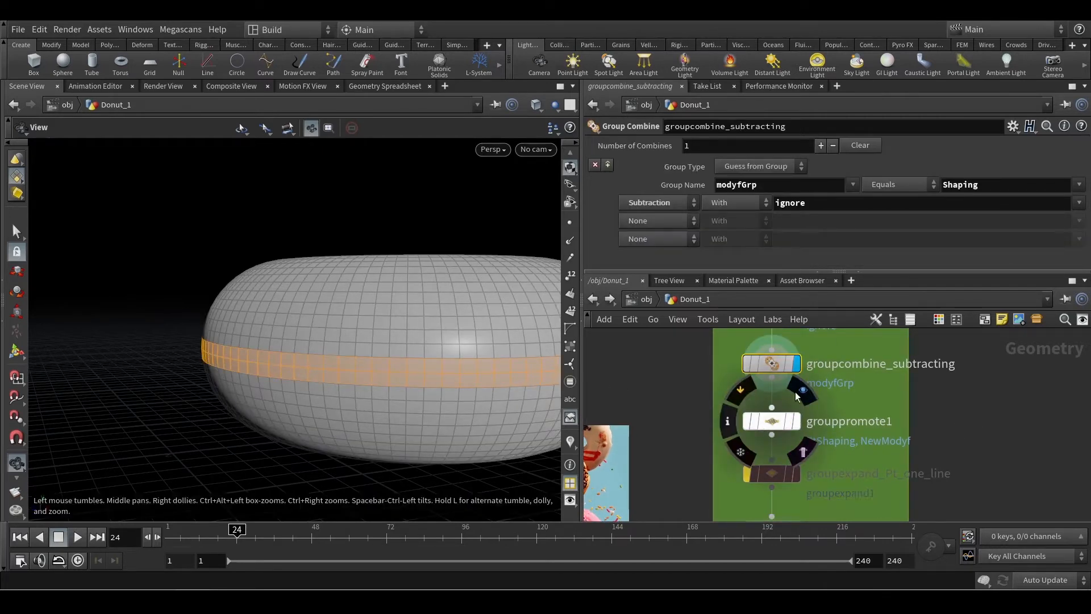
pyautogui.moveTo(836, 345); pyautogui.dragTo(844, 435, button='middle')
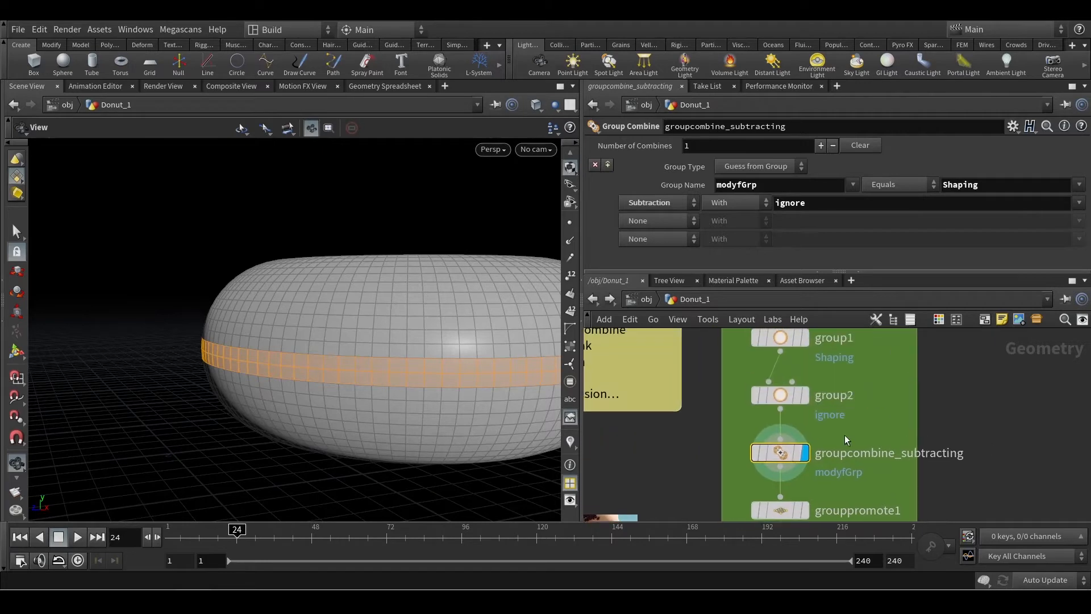
pyautogui.moveTo(781, 401)
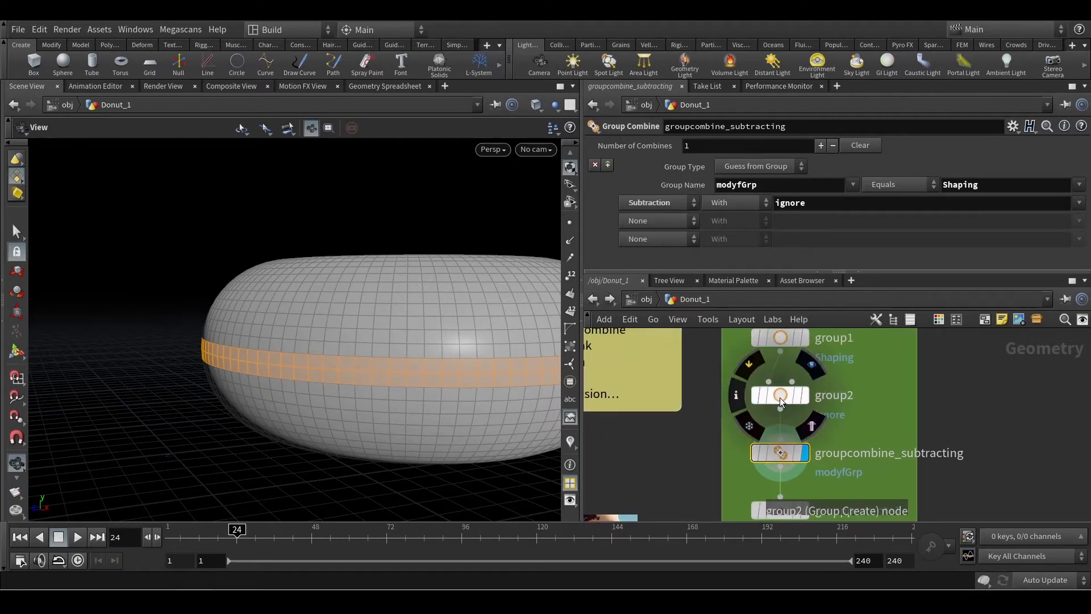
pyautogui.moveTo(980, 471)
pyautogui.mouseDown(button='middle')
pyautogui.moveTo(979, 460)
pyautogui.moveTo(989, 466)
pyautogui.mouseUp(button='middle')
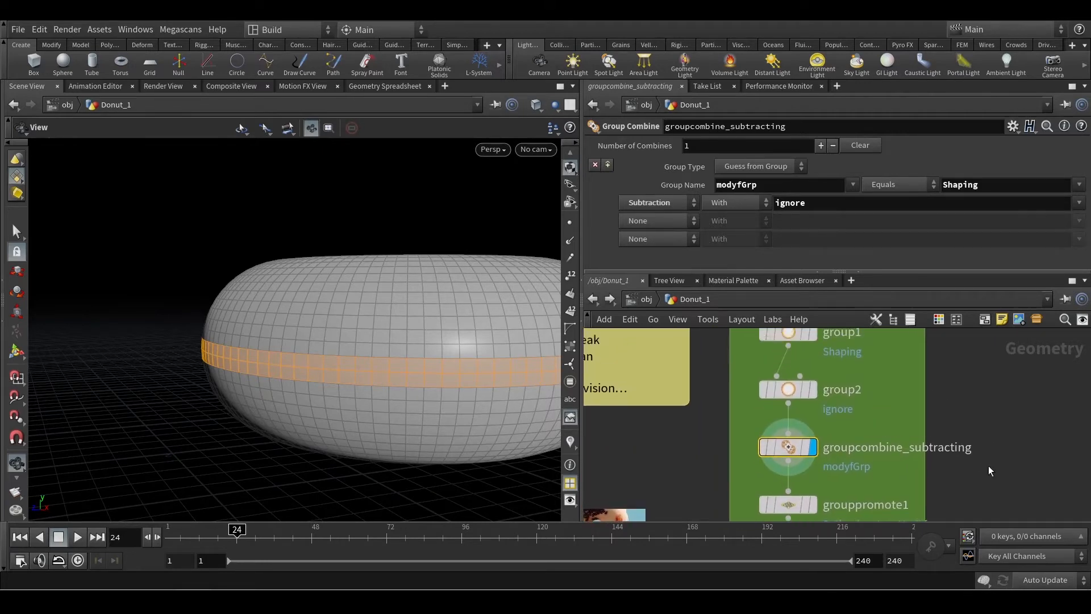
pyautogui.moveTo(787, 394)
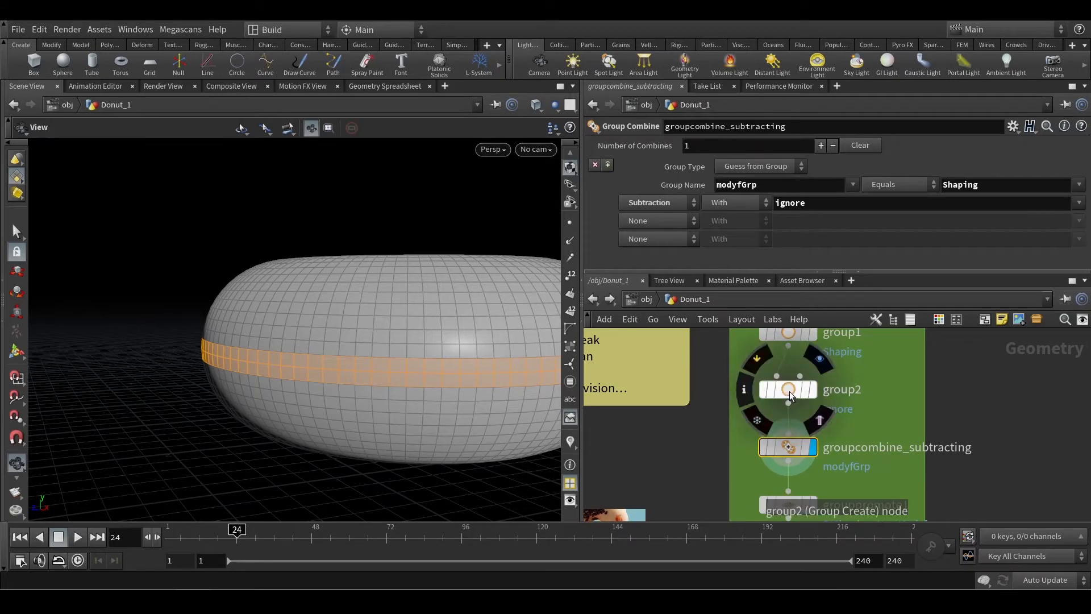
pyautogui.moveTo(1021, 455); pyautogui.dragTo(1002, 410, button='middle')
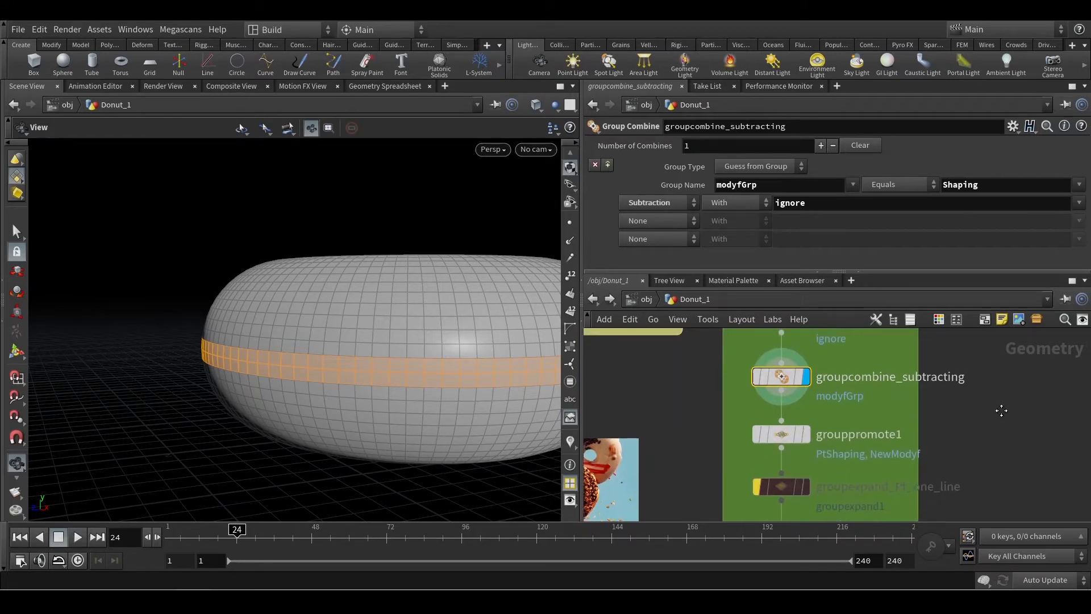
pyautogui.click(783, 434)
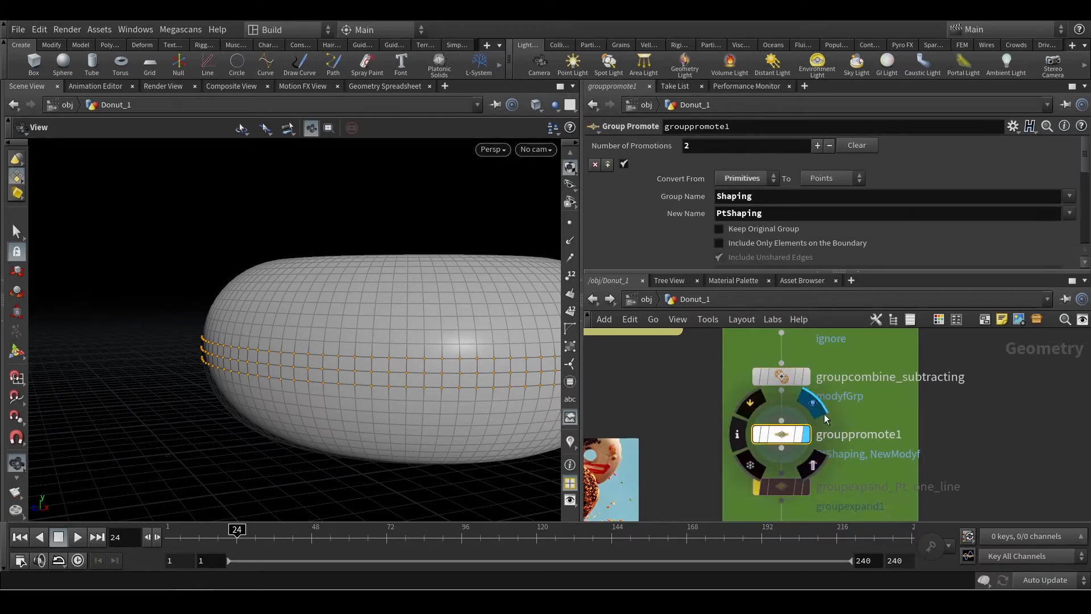
# Re-enable the bypassed groupexpand_Pt_one_line node and display its single line of points, keeping Steps at -1
pyautogui.moveTo(955, 458); pyautogui.dragTo(915, 397, button='middle')
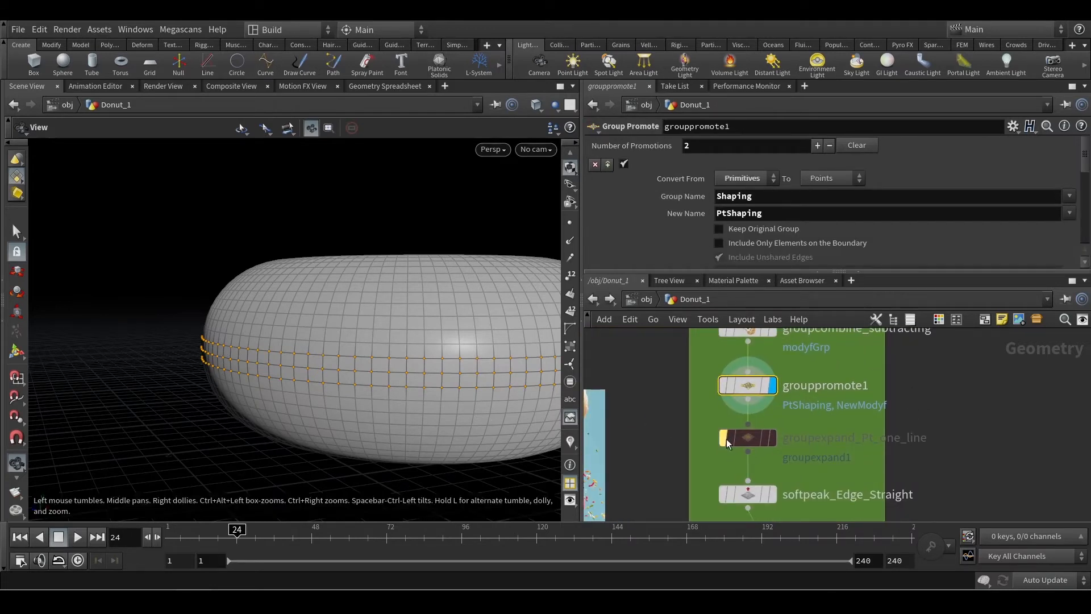
pyautogui.moveTo(734, 442)
pyautogui.scroll(4, 829, 463)
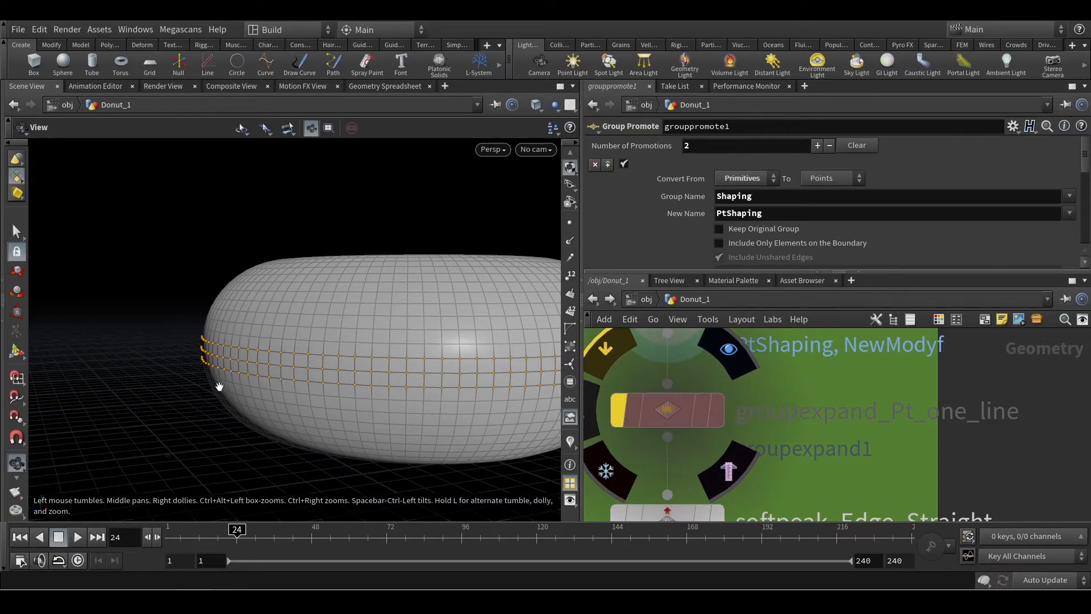
pyautogui.click(619, 414)
pyautogui.moveTo(1049, 480); pyautogui.dragTo(1070, 484, button='middle')
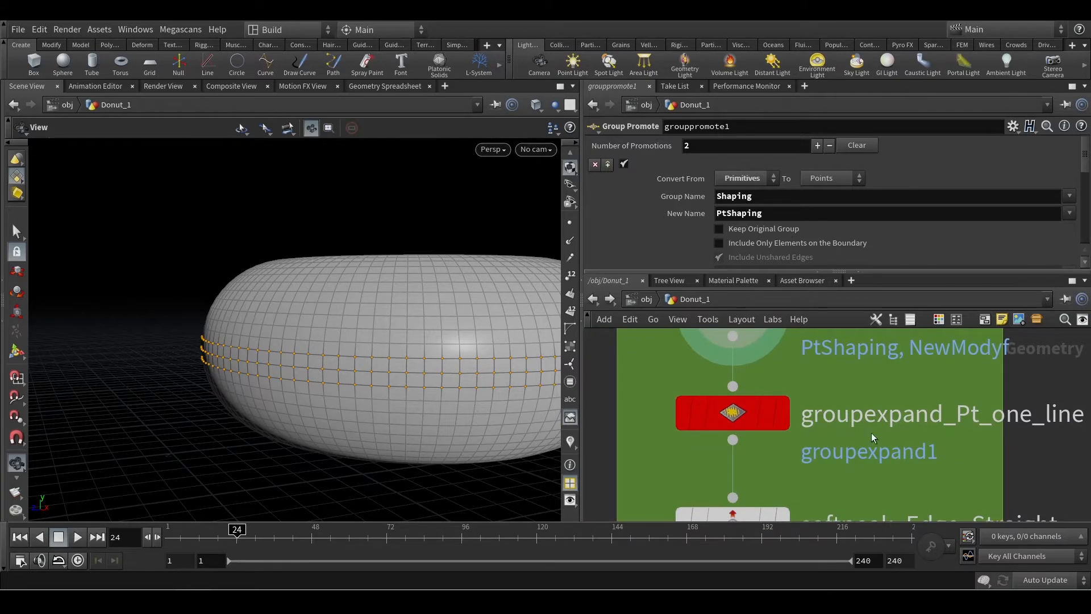
pyautogui.moveTo(781, 414)
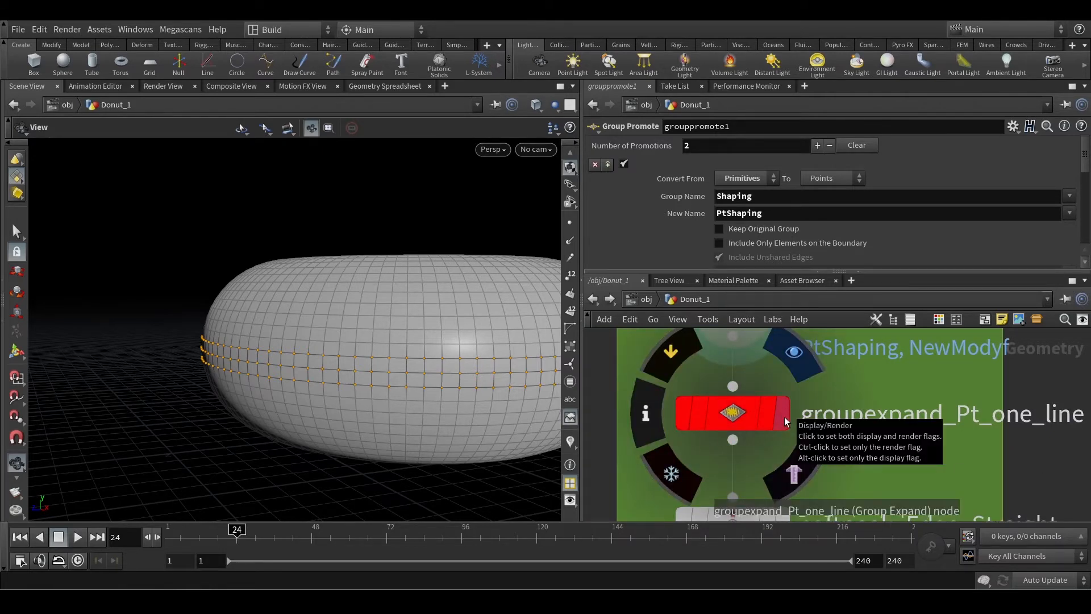
pyautogui.click(785, 417)
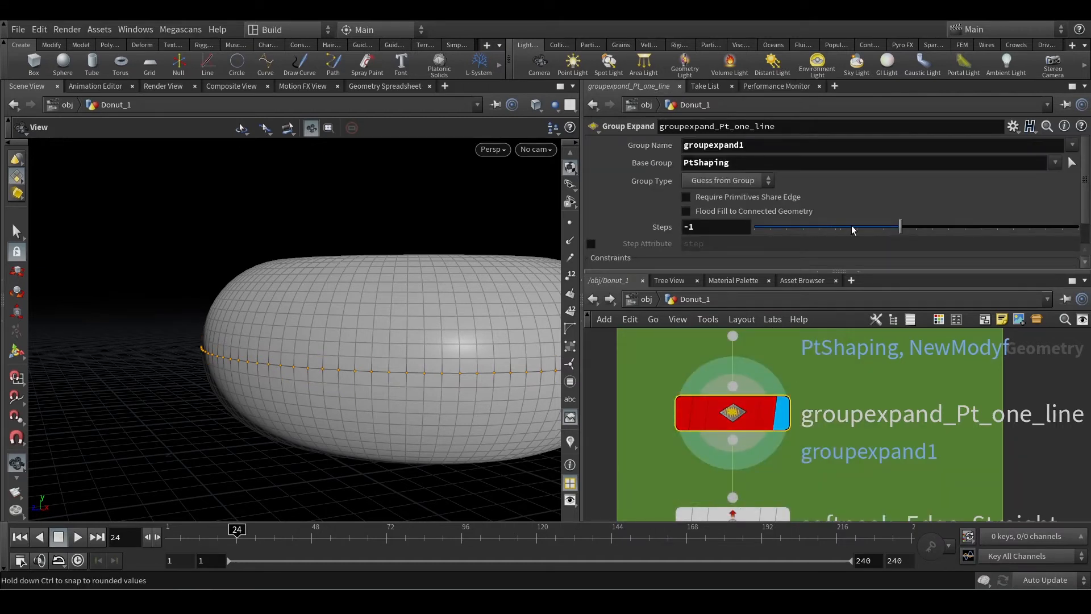
pyautogui.moveTo(900, 227)
pyautogui.mouseDown()
pyautogui.moveTo(996, 221)
pyautogui.moveTo(899, 233)
pyautogui.mouseUp()
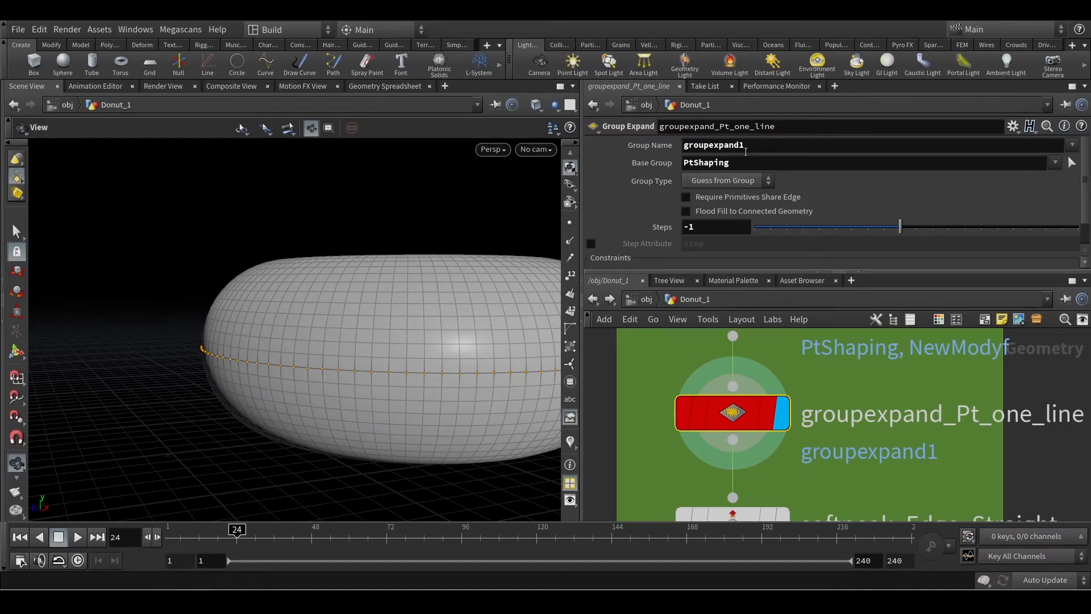
# Display softpeak_Edge_Straight and review its Soft Peak settings alongside those of groupexpand_Pt_one_line
pyautogui.moveTo(948, 413); pyautogui.dragTo(945, 344, button='middle')
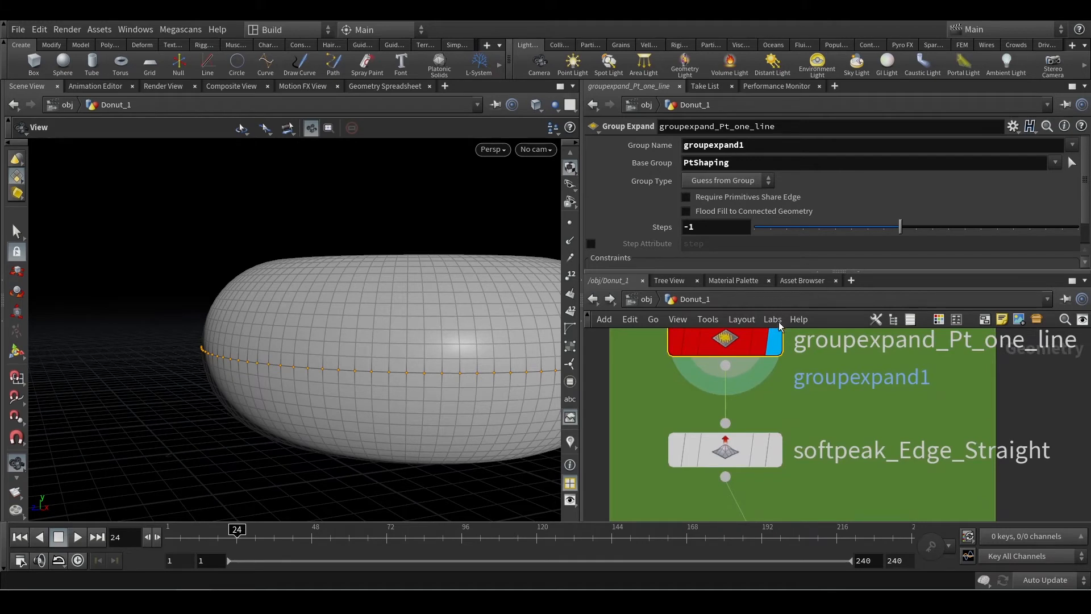
pyautogui.moveTo(784, 342)
pyautogui.moveTo(1025, 421); pyautogui.dragTo(1040, 403, button='middle')
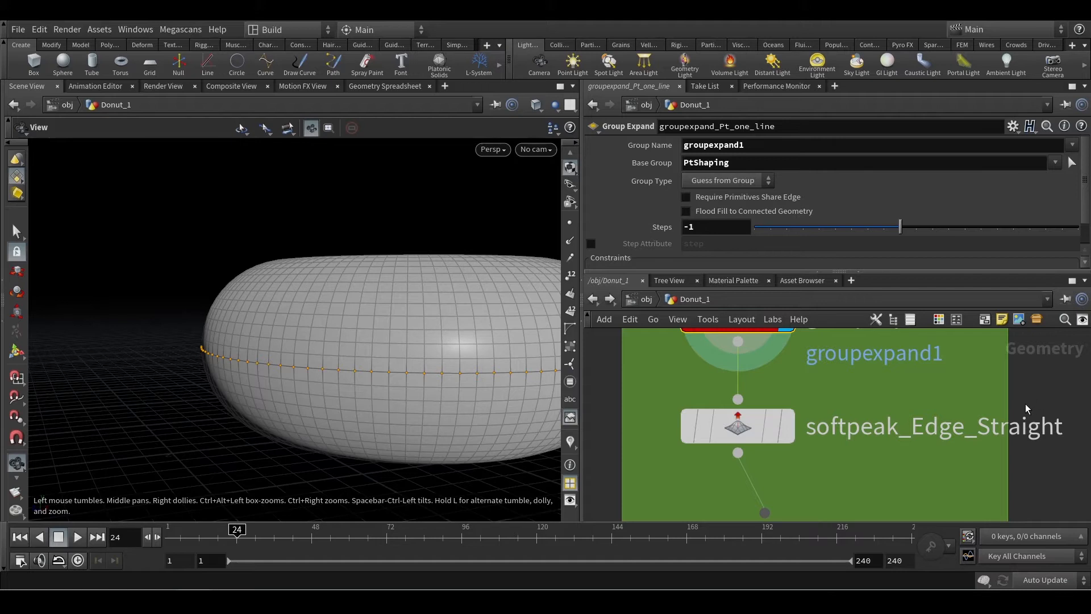
pyautogui.moveTo(1037, 460); pyautogui.dragTo(1052, 442, button='middle')
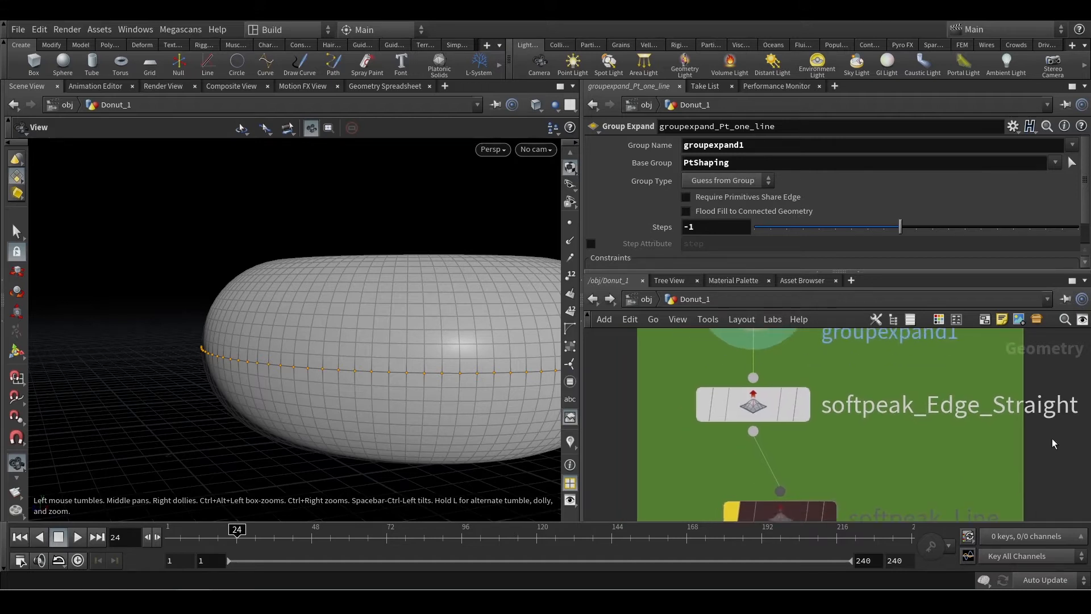
pyautogui.moveTo(1048, 360); pyautogui.dragTo(979, 449, button='middle')
pyautogui.scroll(-3, 1031, 422)
pyautogui.moveTo(1003, 385); pyautogui.dragTo(1000, 361, button='middle')
pyautogui.scroll(-2, 989, 451)
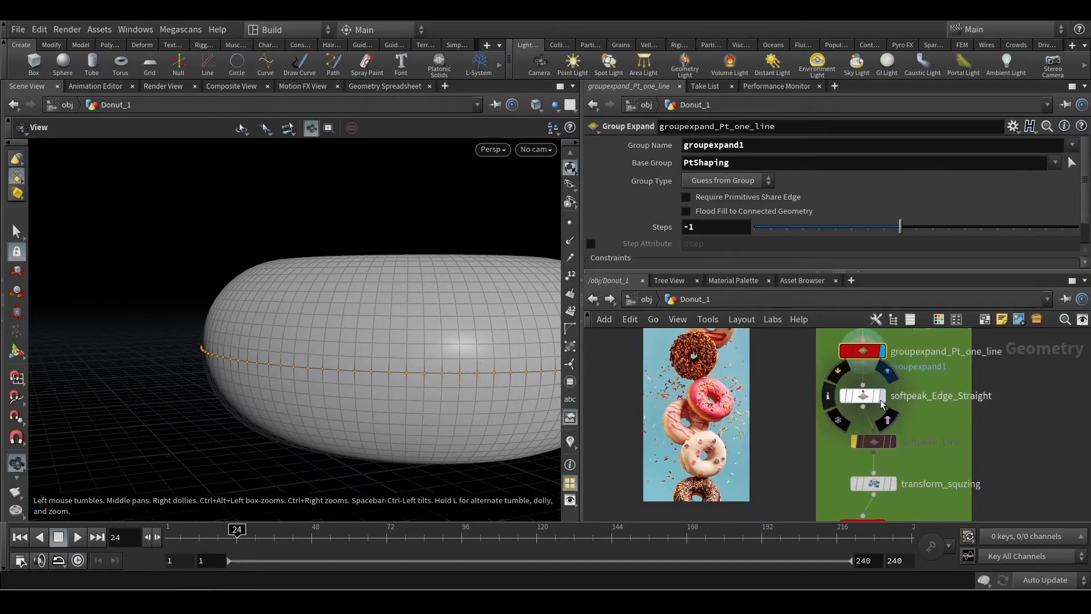
pyautogui.press('r')
pyautogui.click(858, 397)
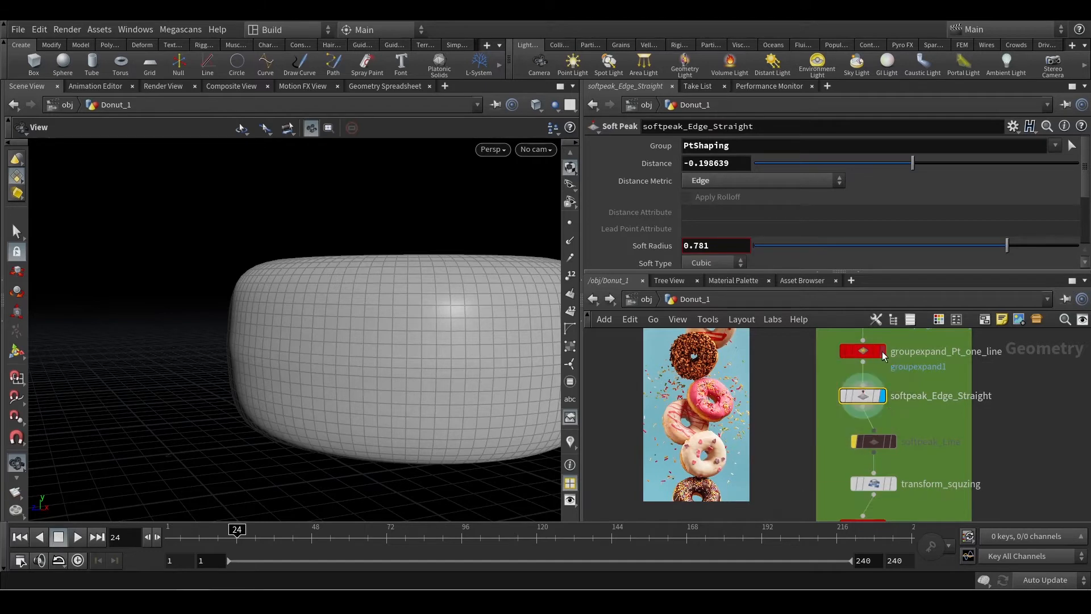
pyautogui.click(867, 351)
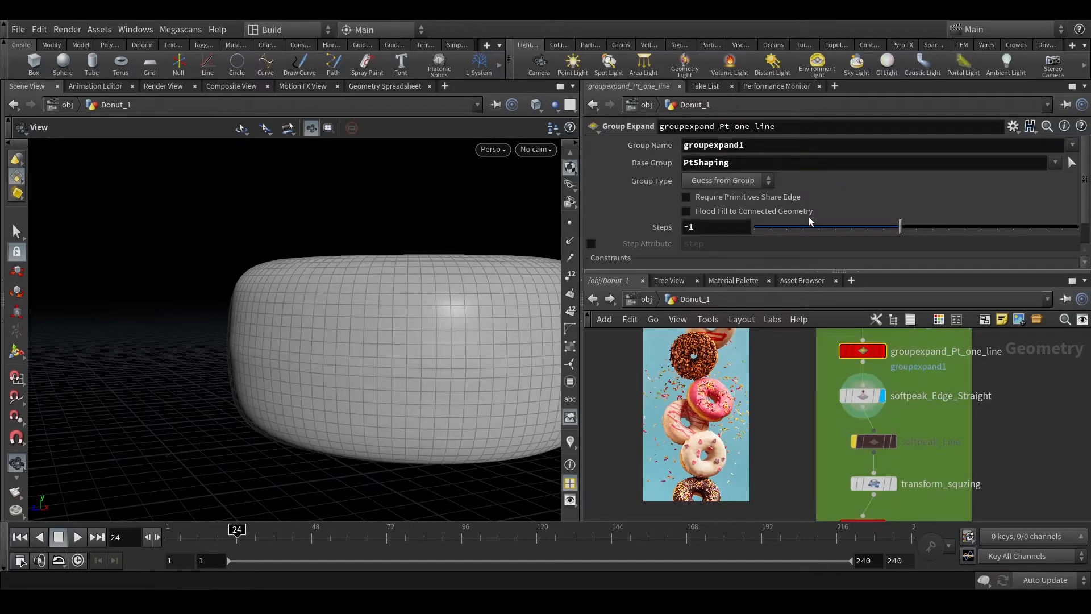
pyautogui.click(861, 396)
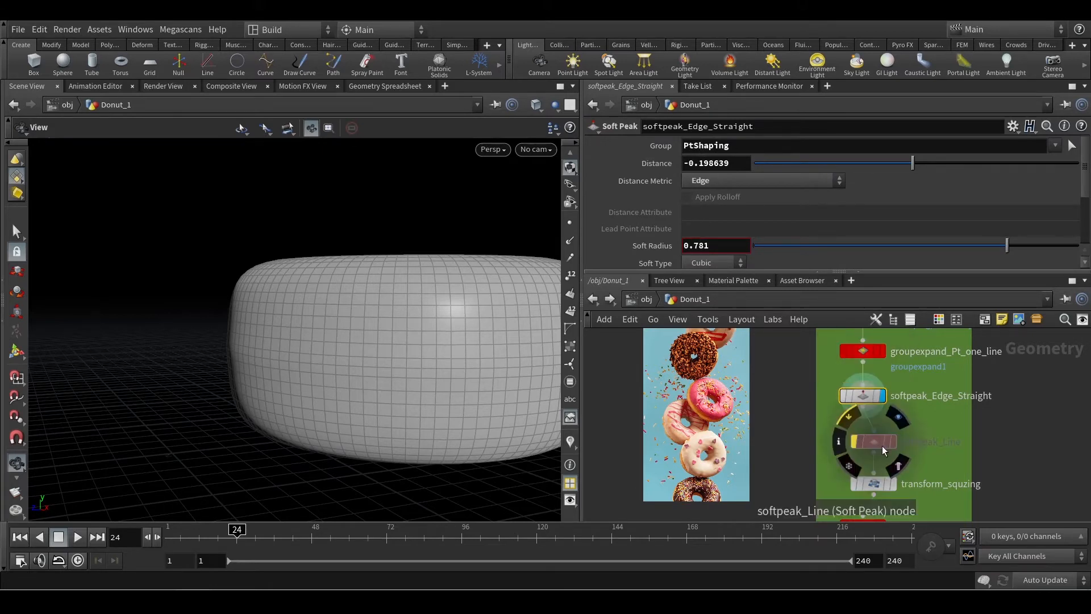
# Re-enable the bypassed softpeak_Line node and display its result on the donut's side
pyautogui.click(855, 440)
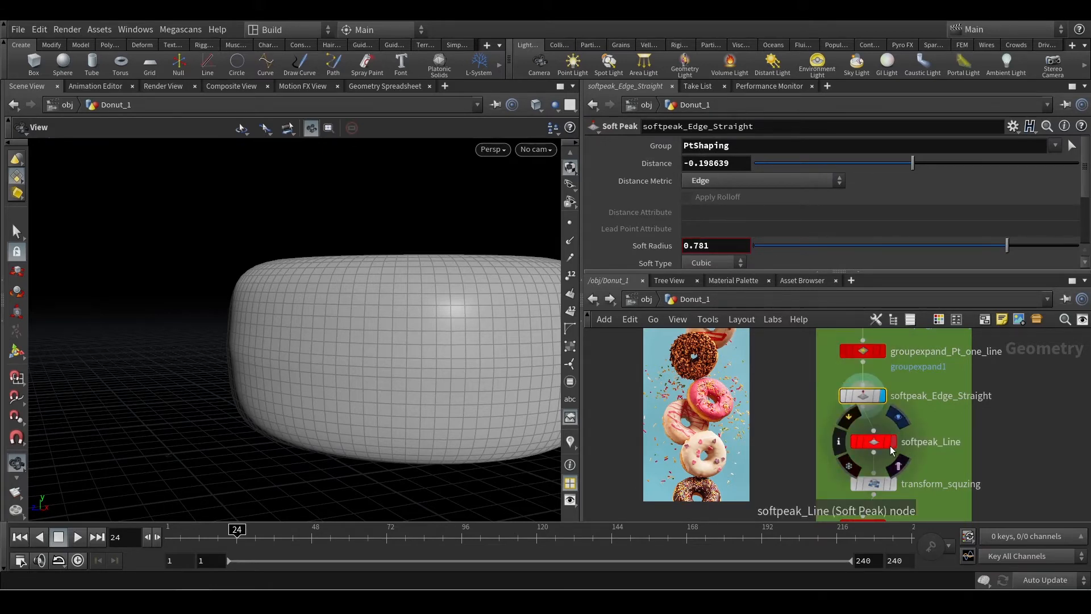
pyautogui.click(871, 446)
pyautogui.click(892, 441)
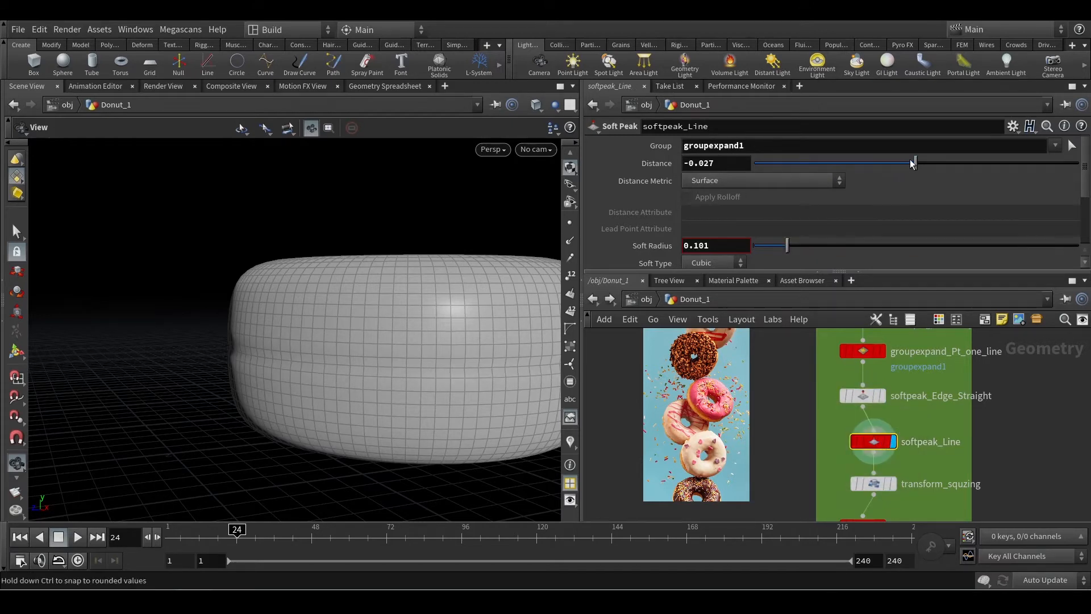
# Try a Distance of -0.35 on softpeak_Line, undo it, and look through the node's remaining parameters
pyautogui.moveTo(916, 163)
pyautogui.mouseDown()
pyautogui.moveTo(893, 161)
pyautogui.moveTo(925, 161)
pyautogui.moveTo(911, 156)
pyautogui.mouseUp()
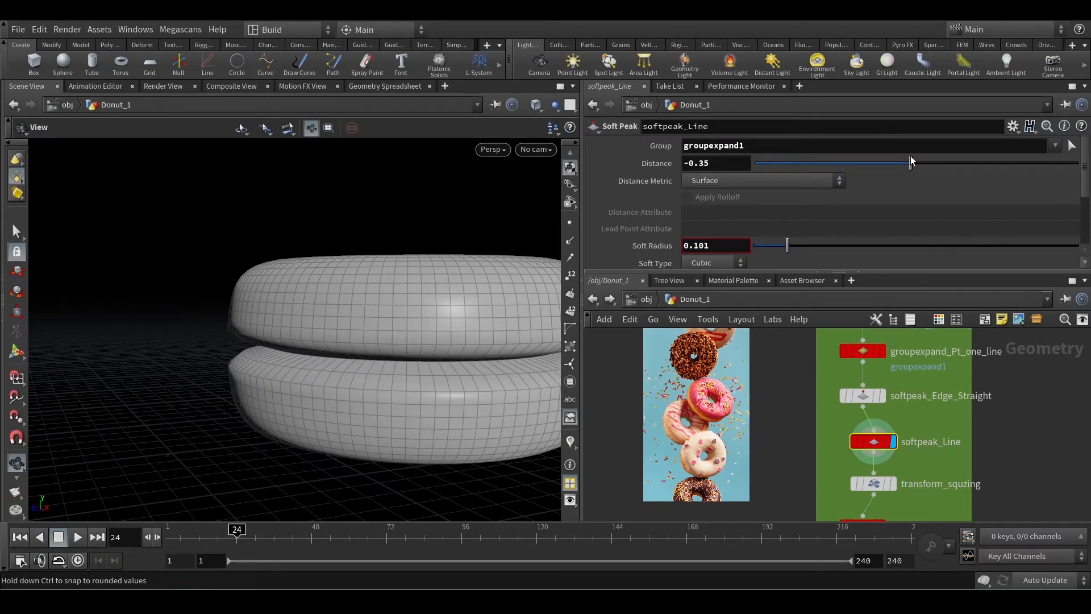
pyautogui.moveTo(261, 315); pyautogui.dragTo(331, 320)
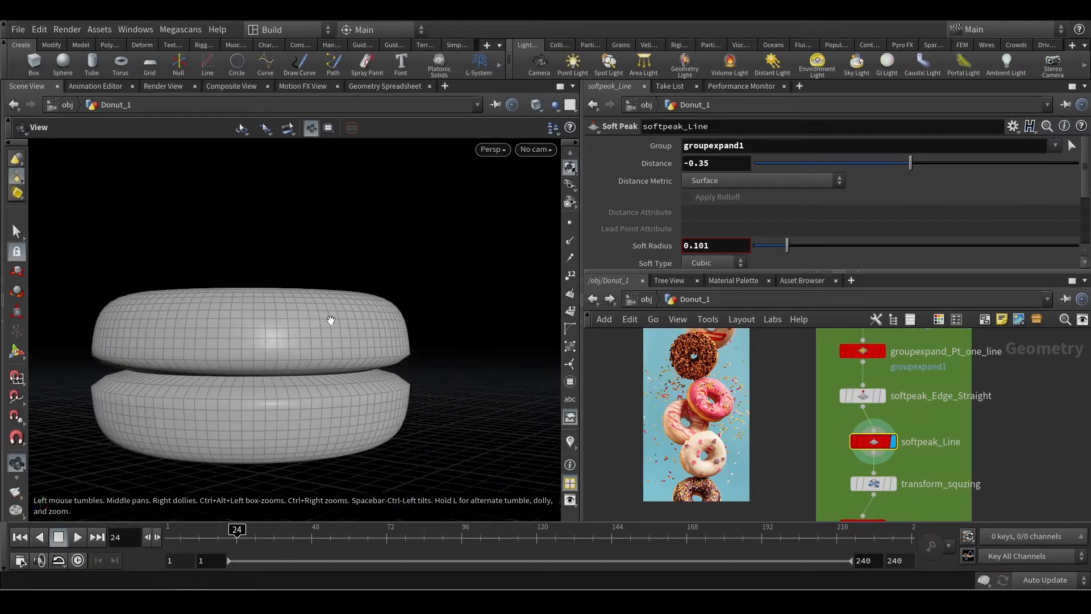
pyautogui.hotkey('ctrl', 'z')
pyautogui.moveTo(414, 338); pyautogui.dragTo(327, 355)
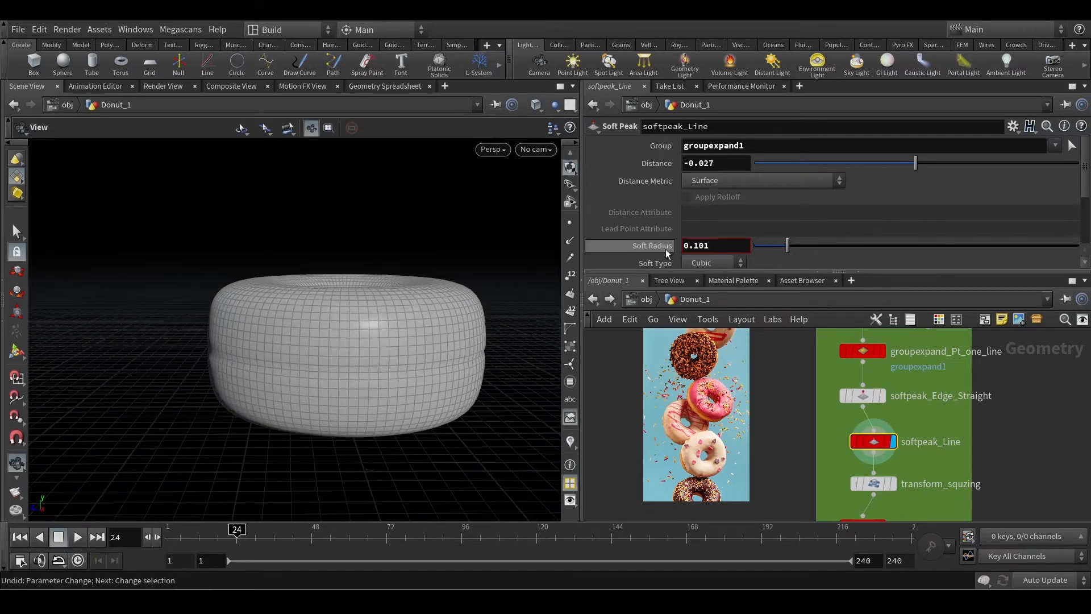
pyautogui.scroll(-3, 755, 241)
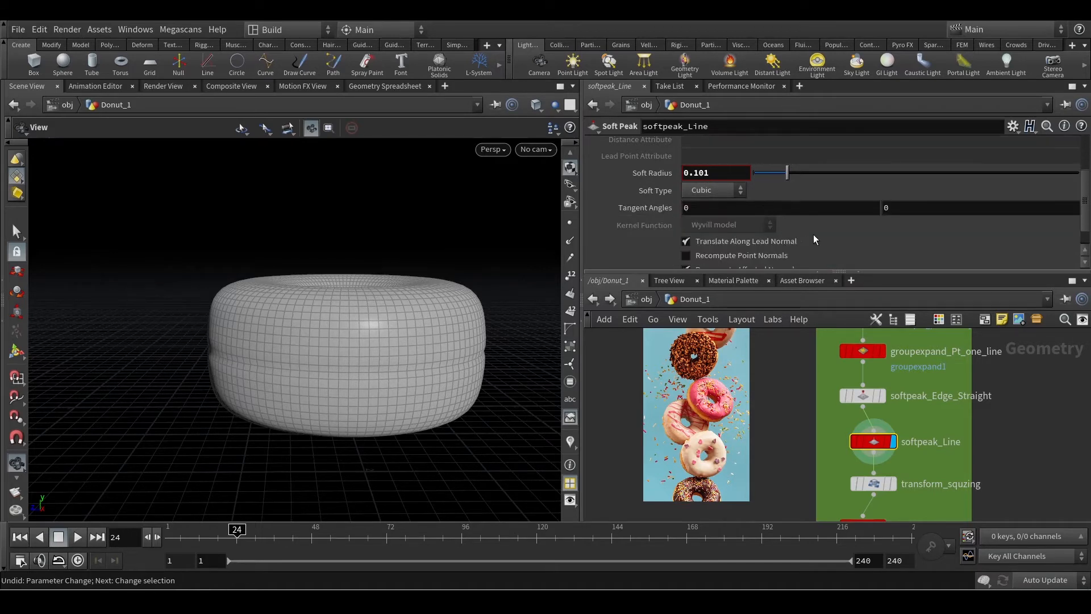
pyautogui.scroll(3, 849, 225)
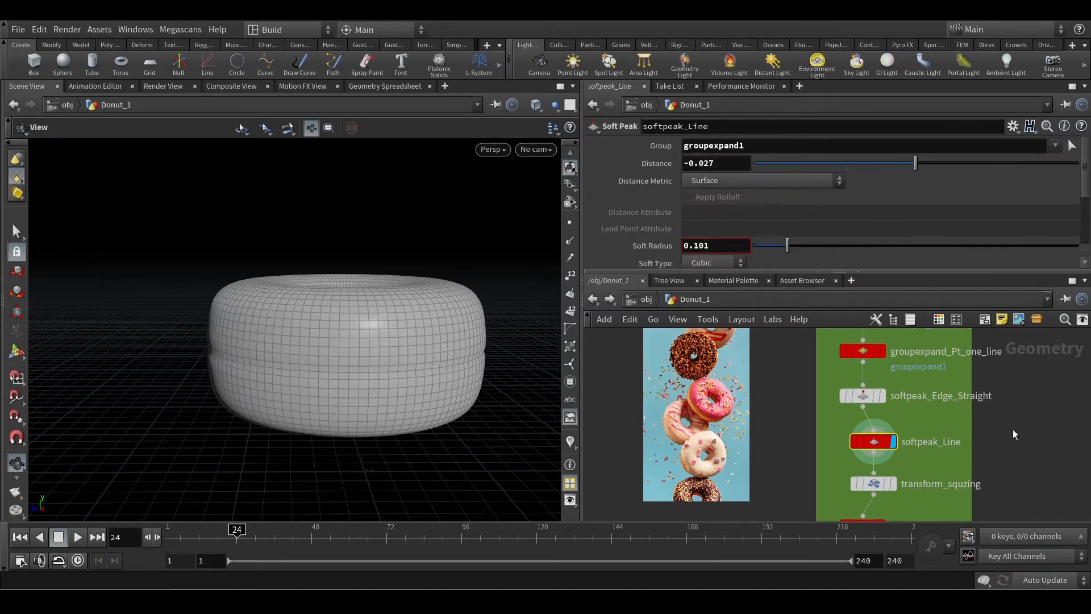
# Align the mountain1 node beneath transform_squzing and display its noise deformation
pyautogui.moveTo(1018, 445); pyautogui.dragTo(1001, 366, button='middle')
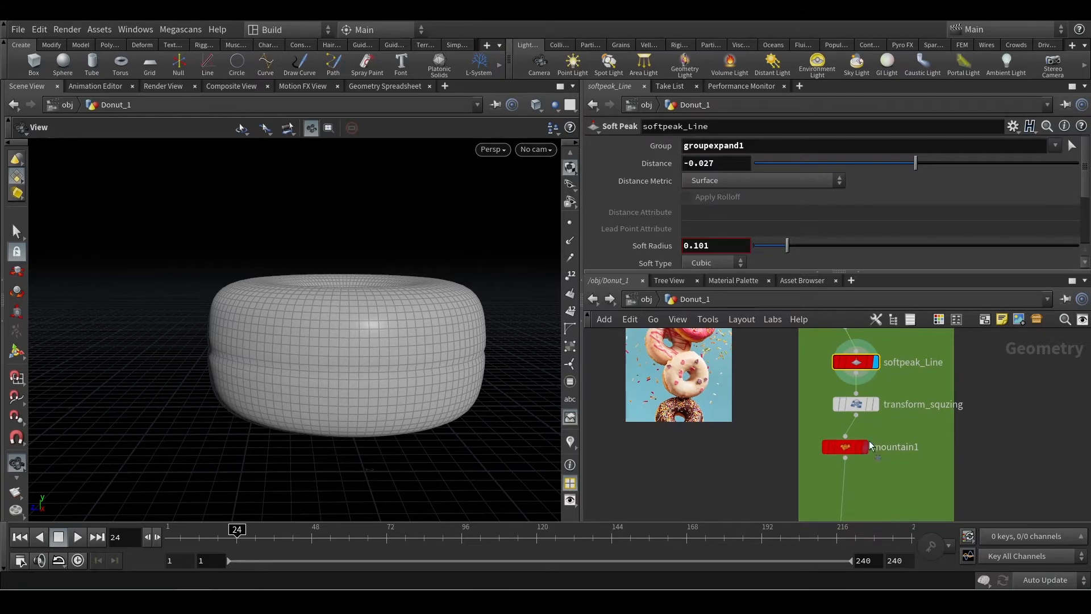
pyautogui.moveTo(870, 446); pyautogui.dragTo(874, 450)
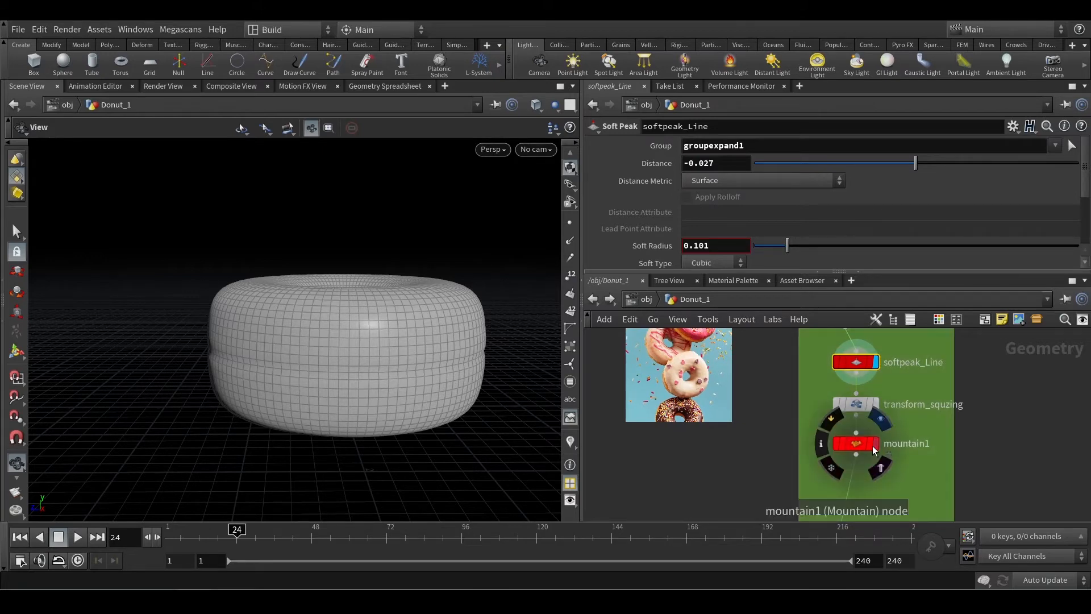
pyautogui.click(875, 446)
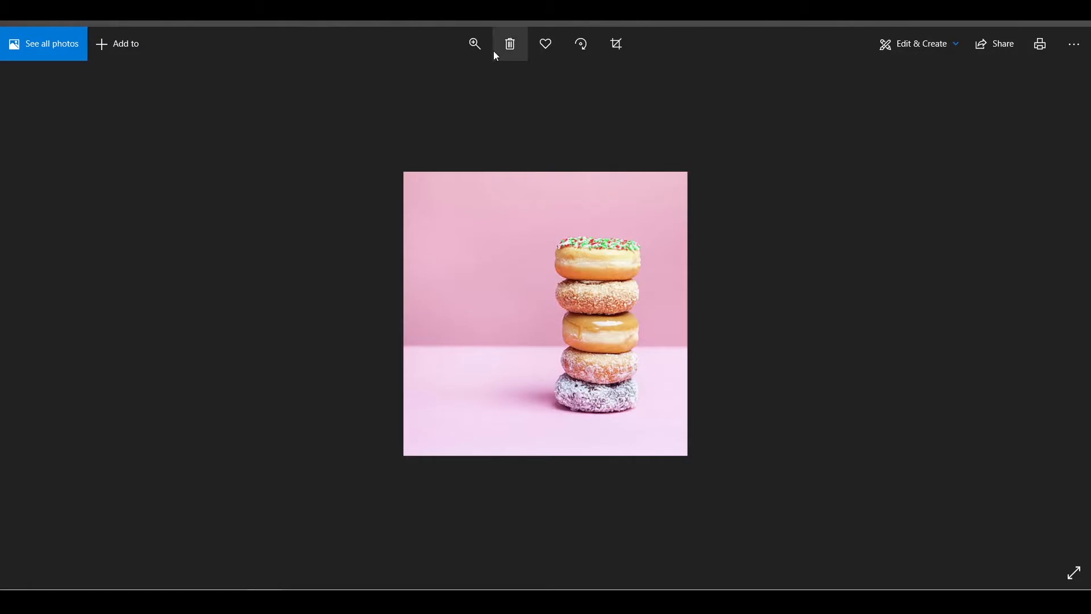
# Zoom in on the stacked donuts reference photo and compare it with the noise-deformed donut base
pyautogui.click(475, 45)
pyautogui.moveTo(431, 81); pyautogui.dragTo(484, 82)
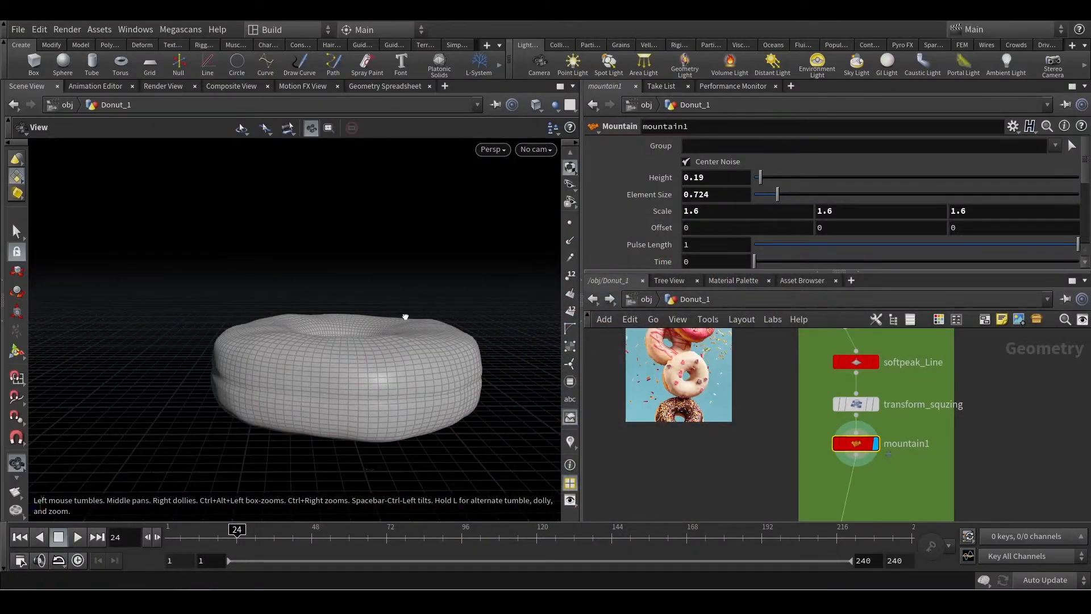
pyautogui.moveTo(405, 317); pyautogui.dragTo(309, 356)
pyautogui.scroll(5, 321, 362)
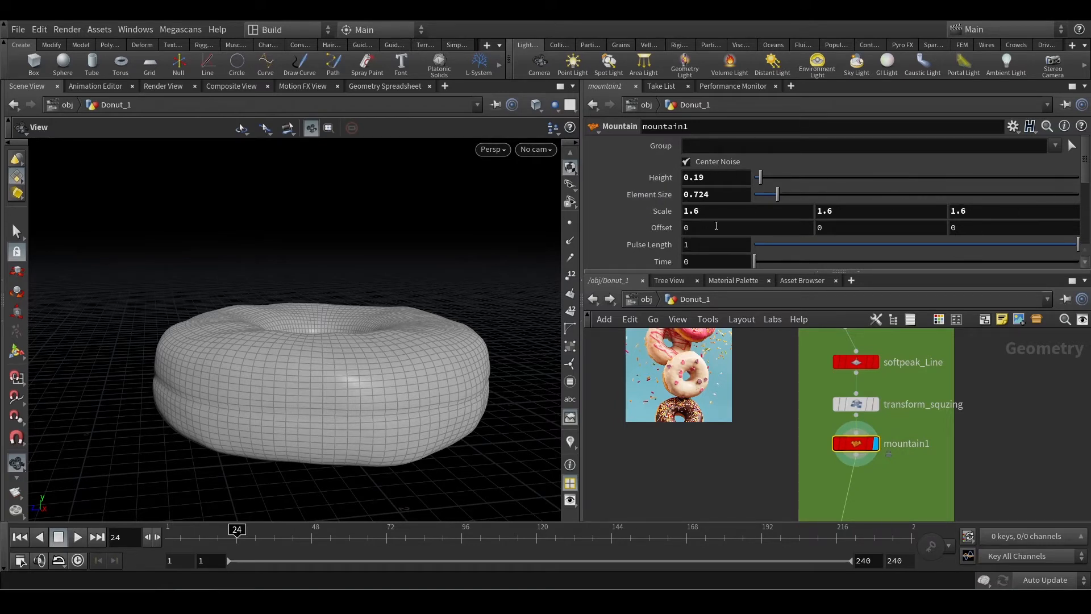
# Display the OUT_Donut_Base null at the end of the network to show the coloured donut base
pyautogui.moveTo(1047, 504); pyautogui.dragTo(1005, 390, button='middle')
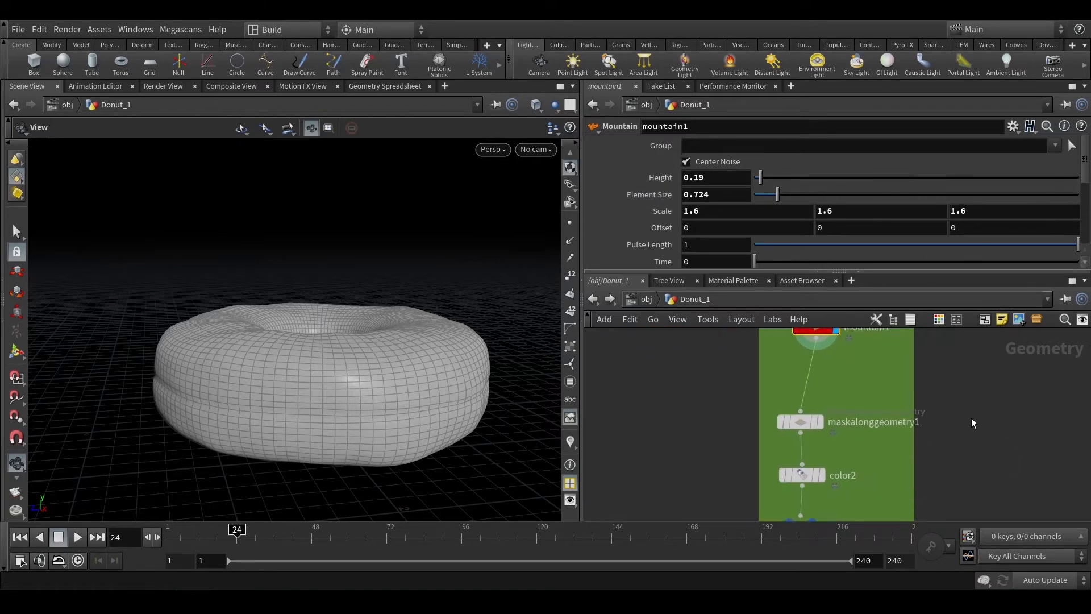
pyautogui.scroll(-3, 964, 460)
pyautogui.moveTo(964, 461); pyautogui.dragTo(944, 409, button='middle')
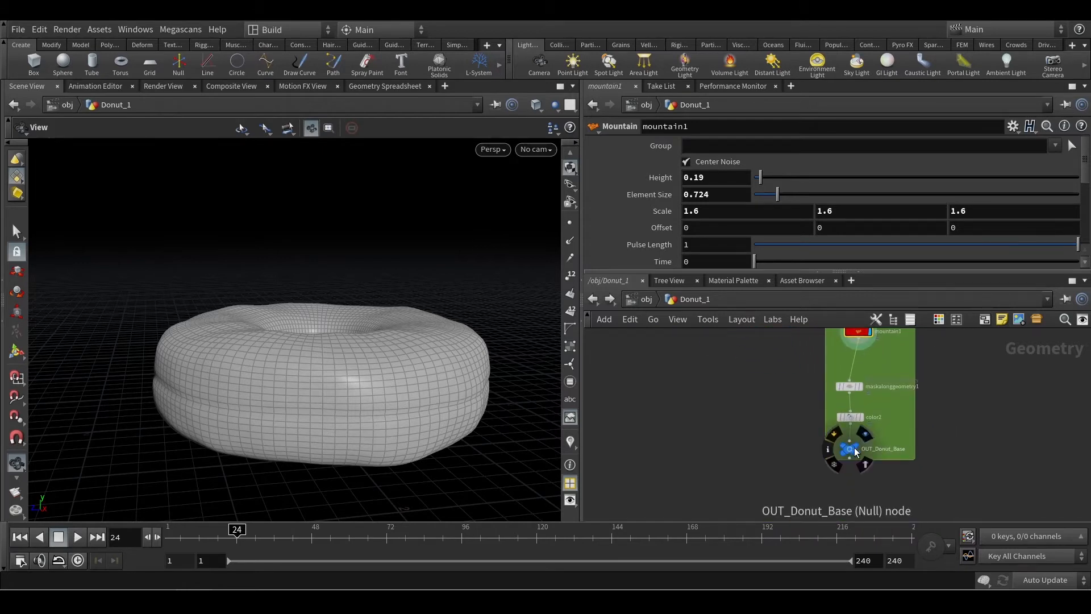
pyautogui.click(865, 434)
pyautogui.click(852, 452)
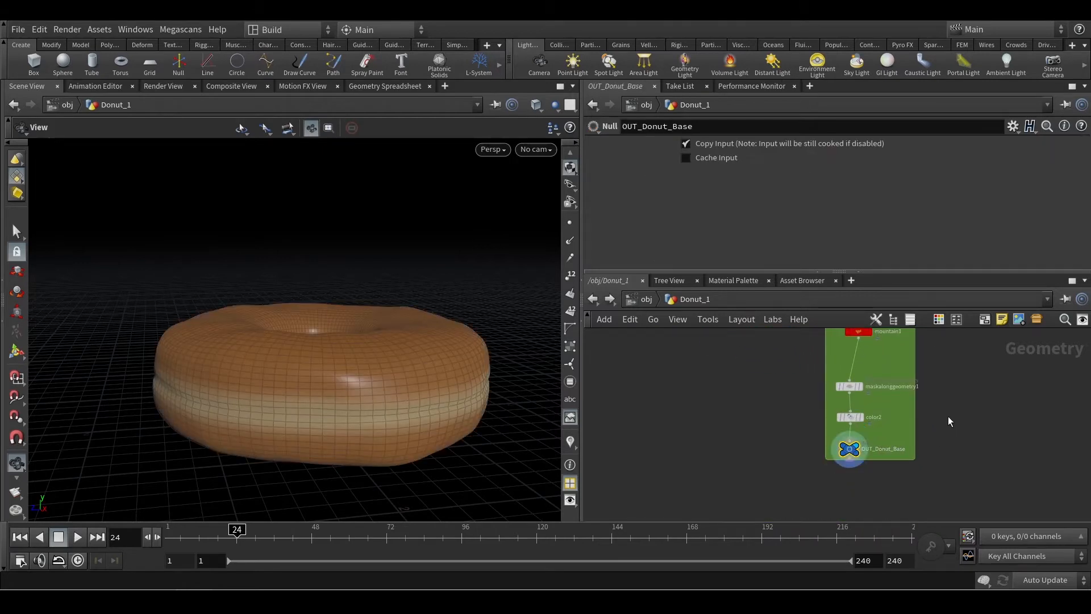
# Try a Y scale of 0.25 on transform_squzing, inspect the flattened donut and undo the change
pyautogui.moveTo(947, 419); pyautogui.dragTo(919, 434, button='middle')
pyautogui.scroll(3, 911, 433)
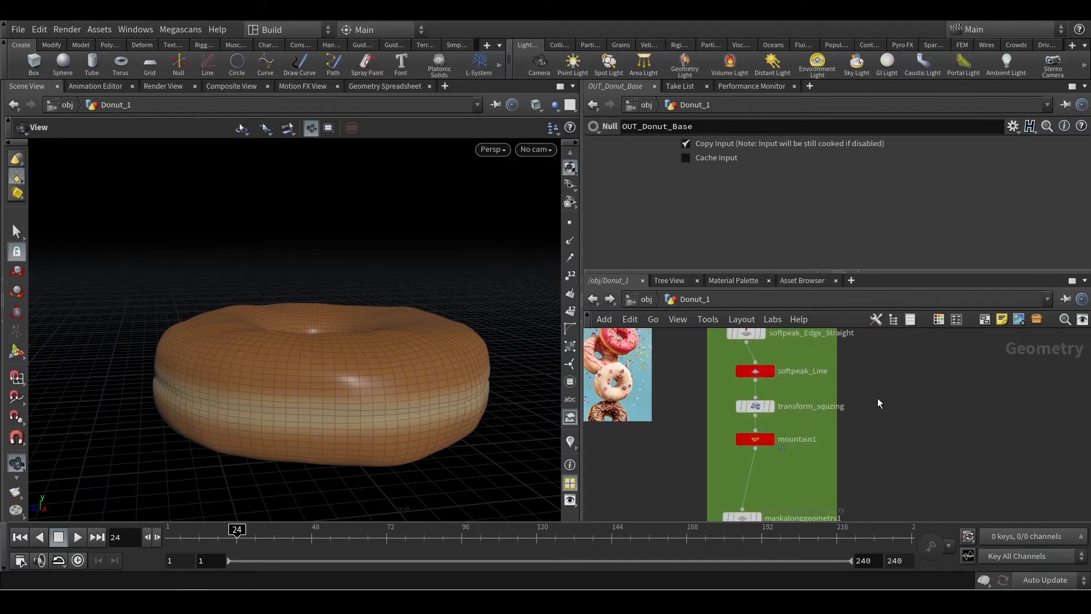
pyautogui.moveTo(877, 398); pyautogui.dragTo(887, 421, button='middle')
pyautogui.click(766, 432)
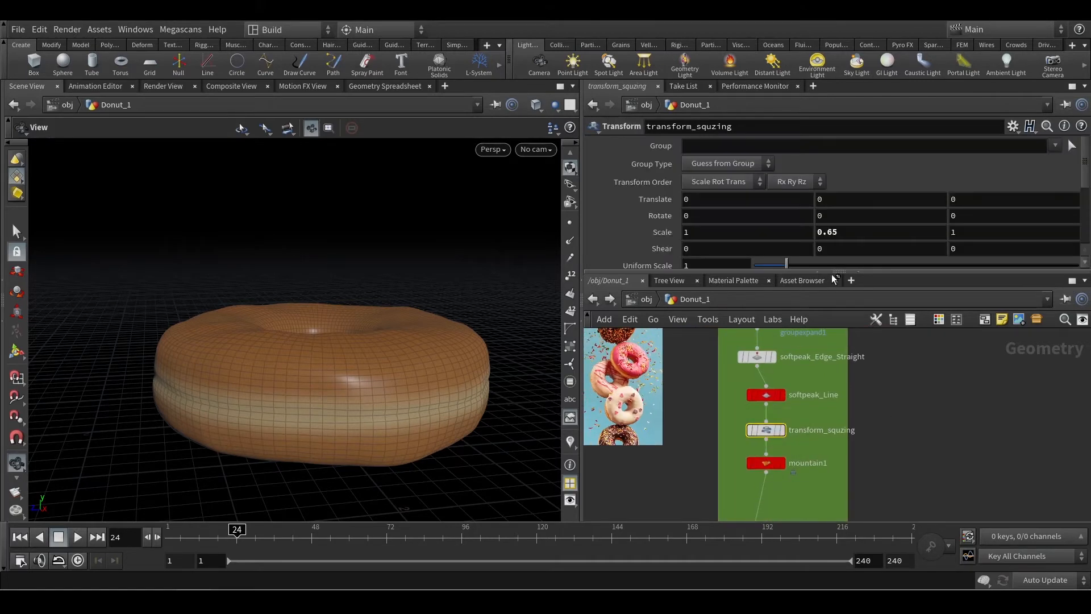
pyautogui.scroll(2, 793, 435)
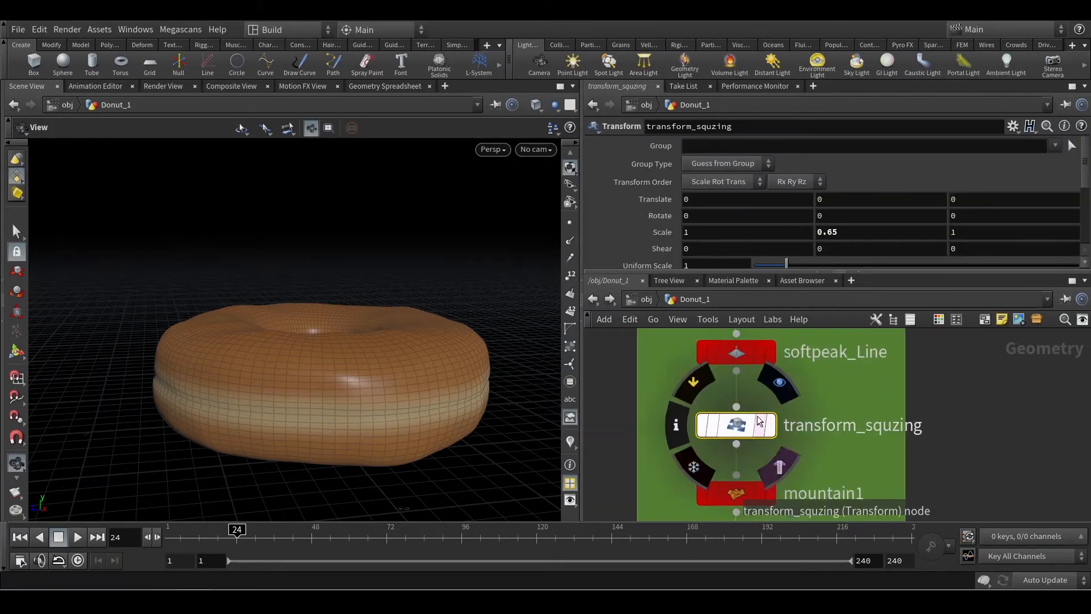
pyautogui.moveTo(852, 234); pyautogui.dragTo(817, 252, button='middle')
pyautogui.scroll(-2, 369, 391)
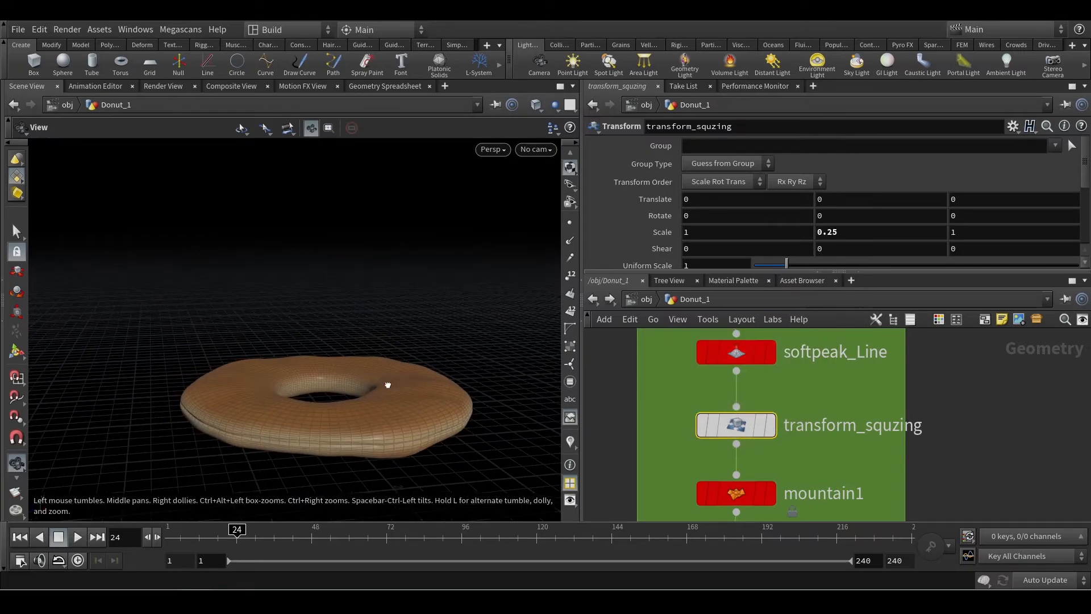
pyautogui.moveTo(387, 382); pyautogui.dragTo(394, 357)
pyautogui.hotkey('ctrl', 'z')
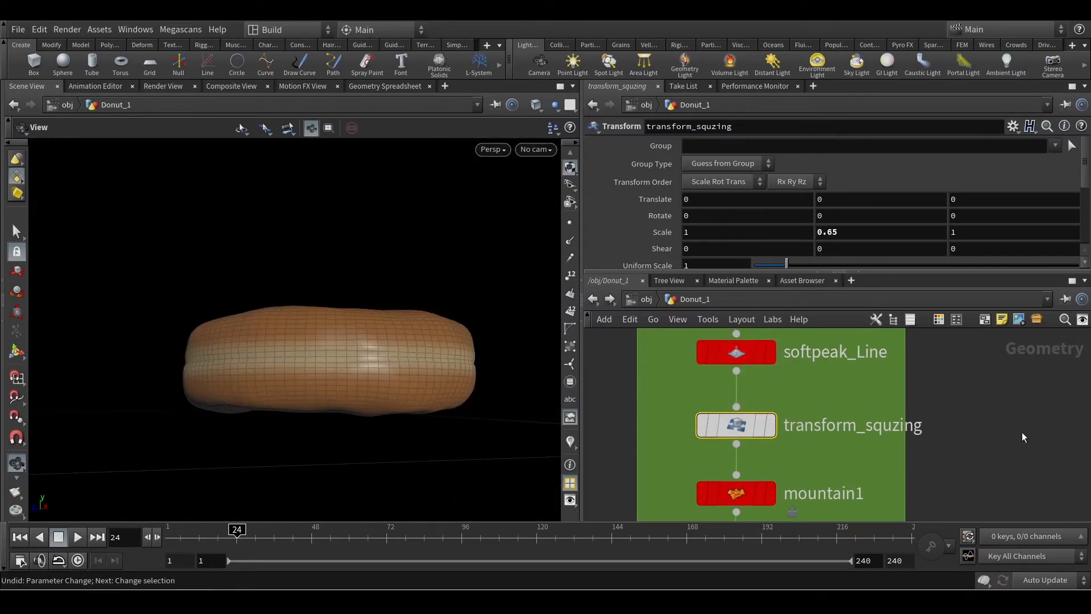
pyautogui.scroll(-3, 1022, 431)
pyautogui.moveTo(976, 437); pyautogui.dragTo(954, 398, button='middle')
pyautogui.click(953, 397)
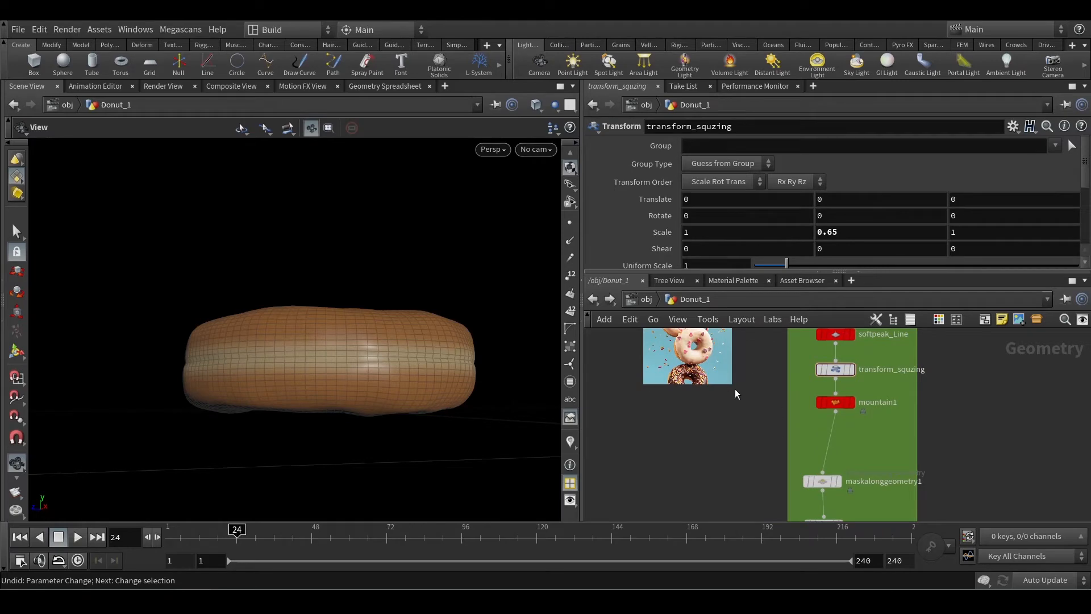
pyautogui.moveTo(755, 373); pyautogui.dragTo(755, 409, button='middle')
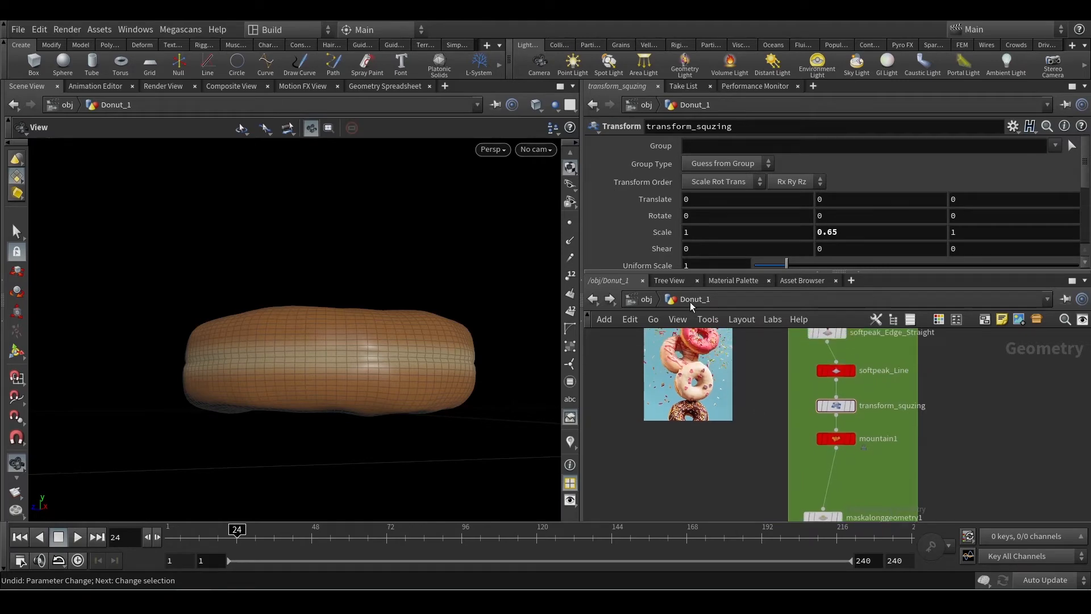
# Examine the squashed donut from above and review the Base Donut network from torus1 through mountain1 in a maximised network editor
pyautogui.moveTo(392, 361); pyautogui.dragTo(323, 392)
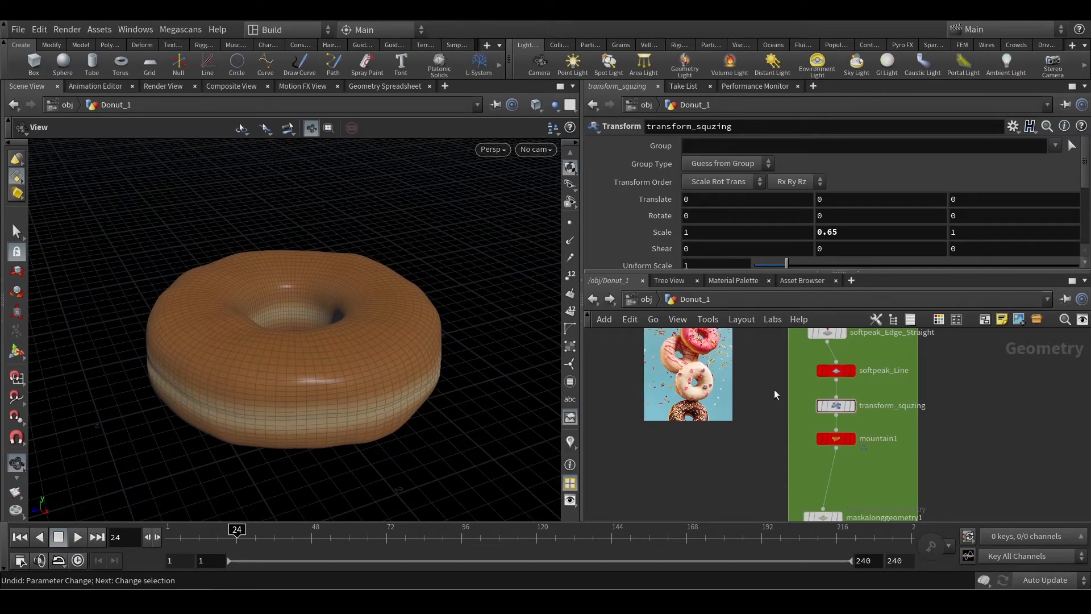
pyautogui.moveTo(774, 389); pyautogui.dragTo(735, 467, button='middle')
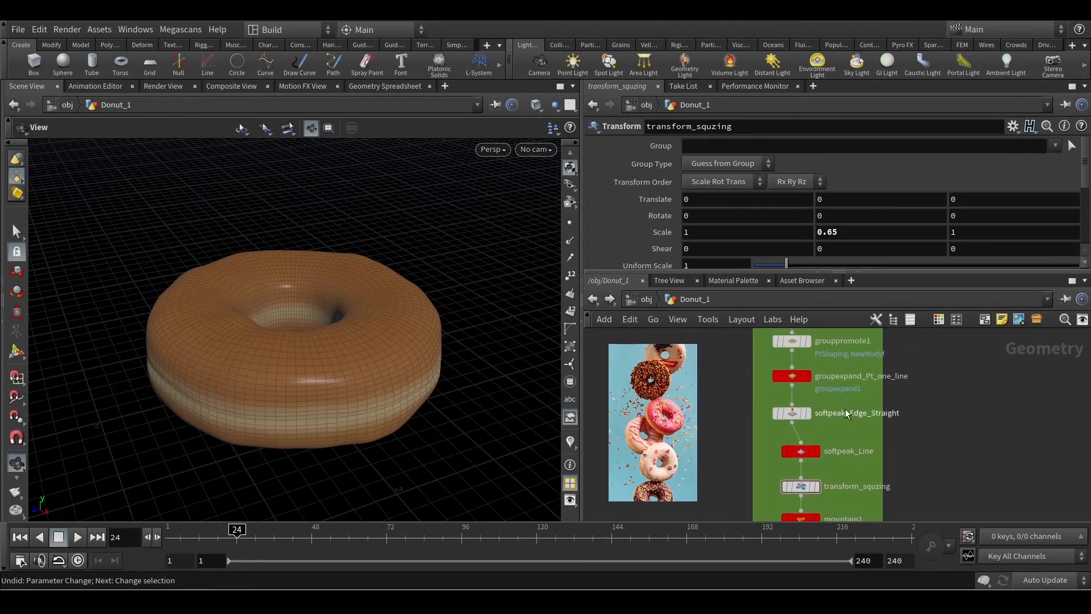
pyautogui.scroll(1, 821, 388)
pyautogui.moveTo(786, 378)
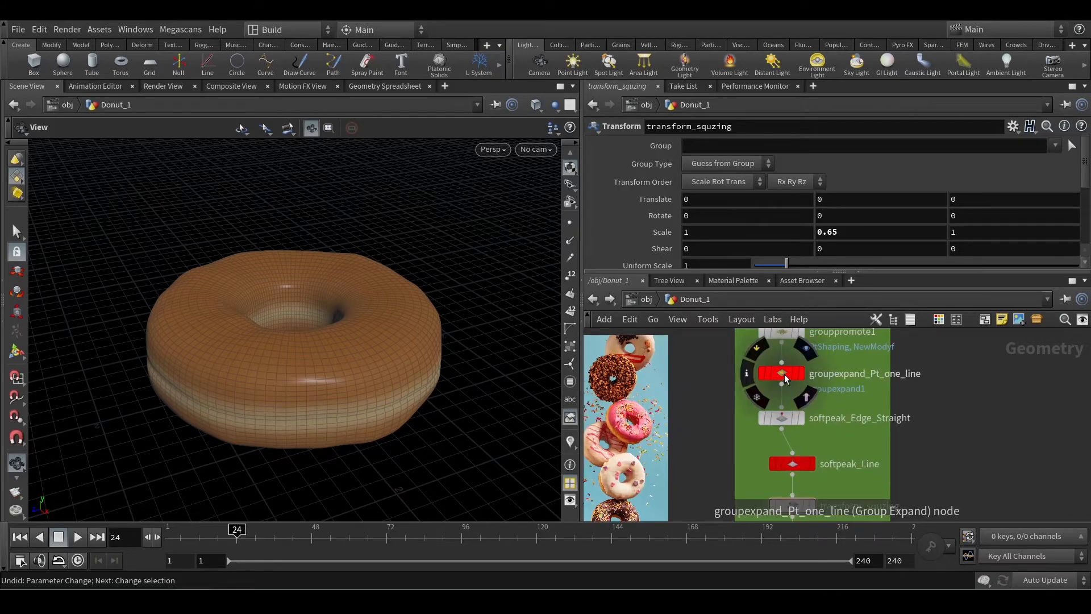
pyautogui.moveTo(993, 375); pyautogui.dragTo(1012, 447, button='middle')
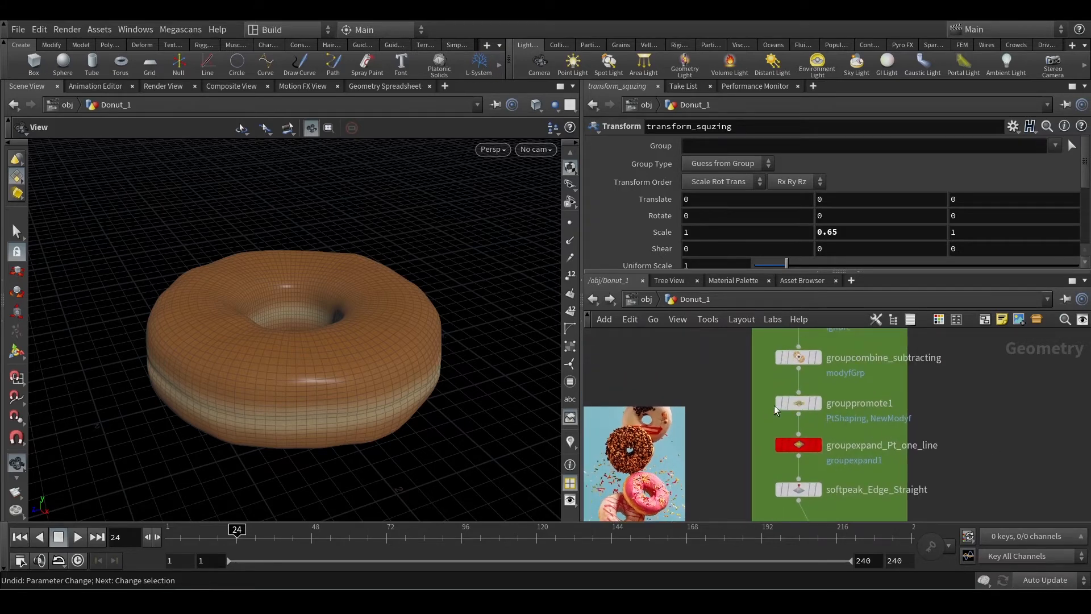
pyautogui.click(1071, 281)
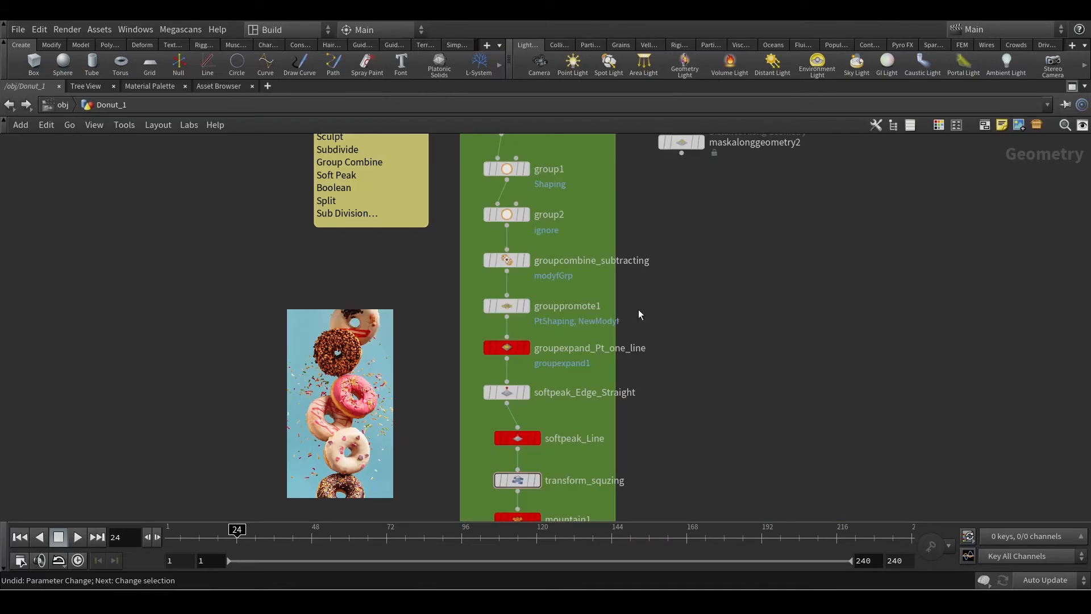
pyautogui.scroll(-3, 639, 309)
pyautogui.scroll(2, 643, 312)
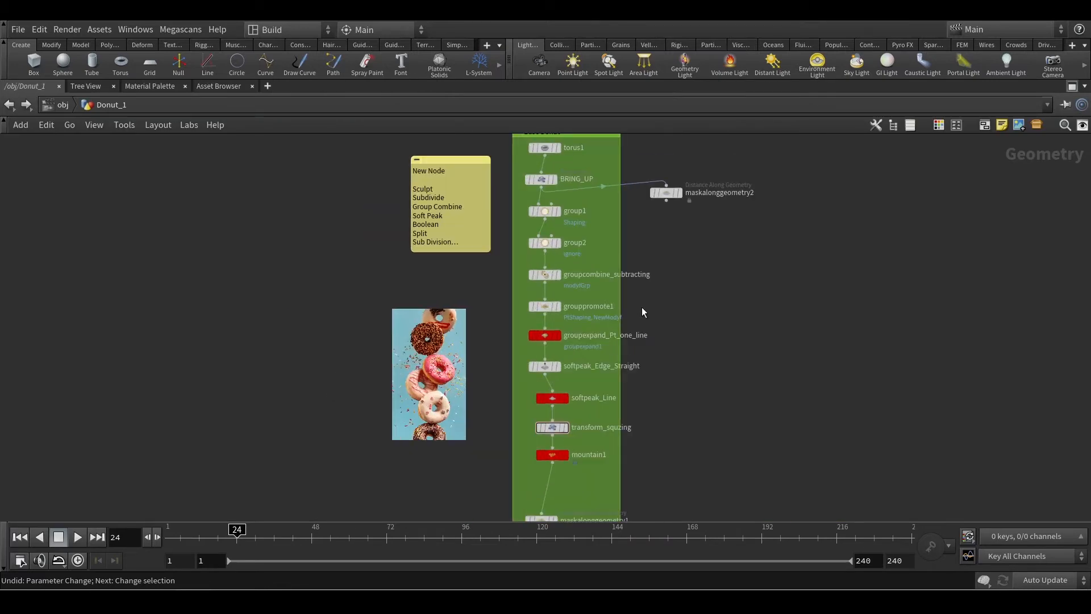
pyautogui.moveTo(653, 266); pyautogui.dragTo(652, 282, button='middle')
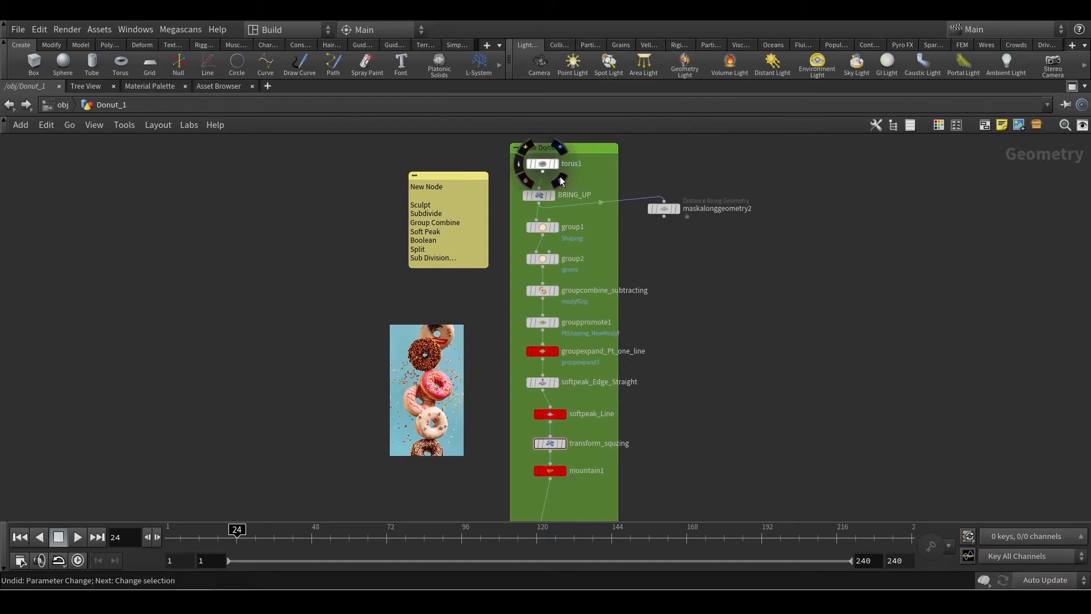
pyautogui.moveTo(548, 198)
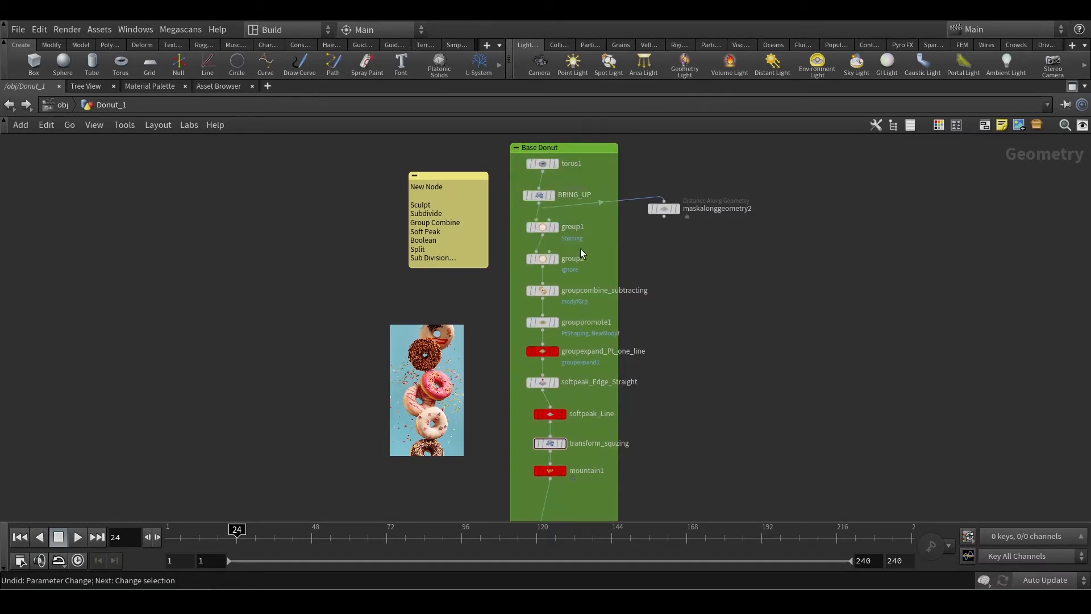
pyautogui.scroll(3, 580, 248)
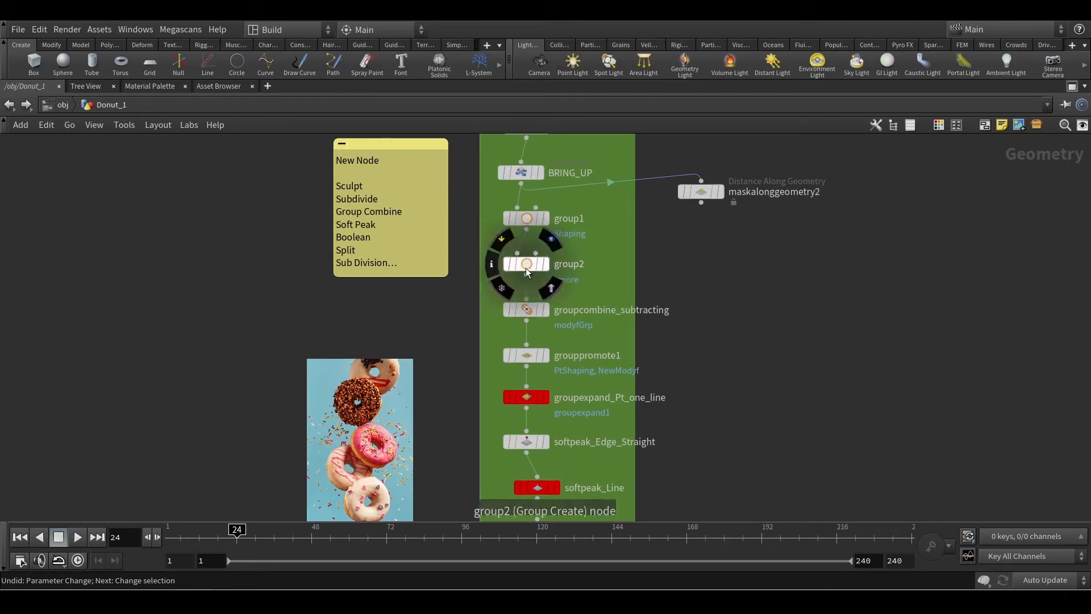
pyautogui.moveTo(705, 358); pyautogui.dragTo(659, 283, button='middle')
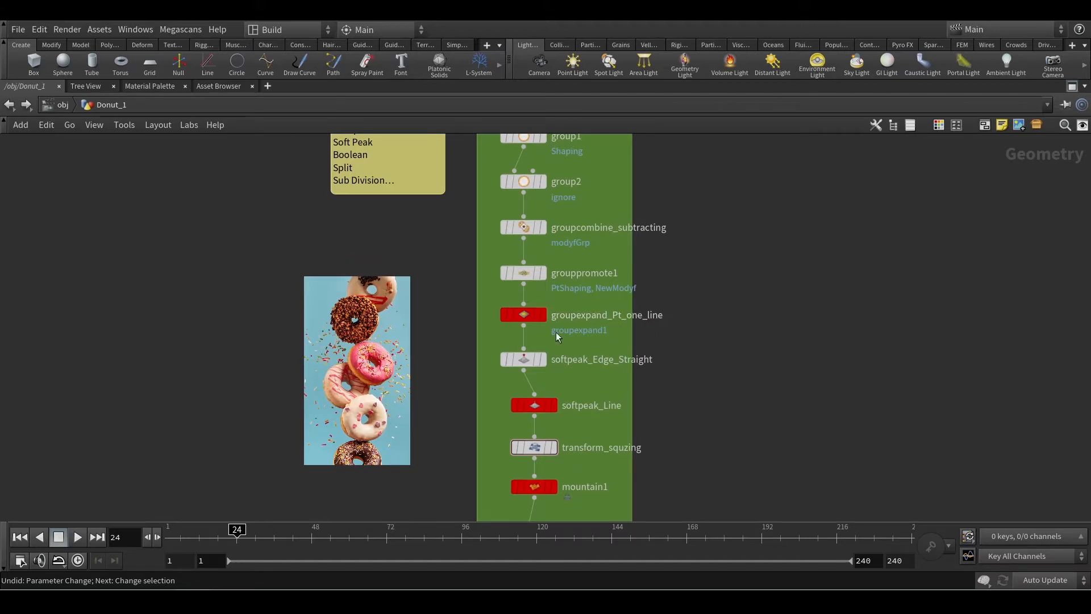
pyautogui.moveTo(734, 363); pyautogui.dragTo(741, 299, button='middle')
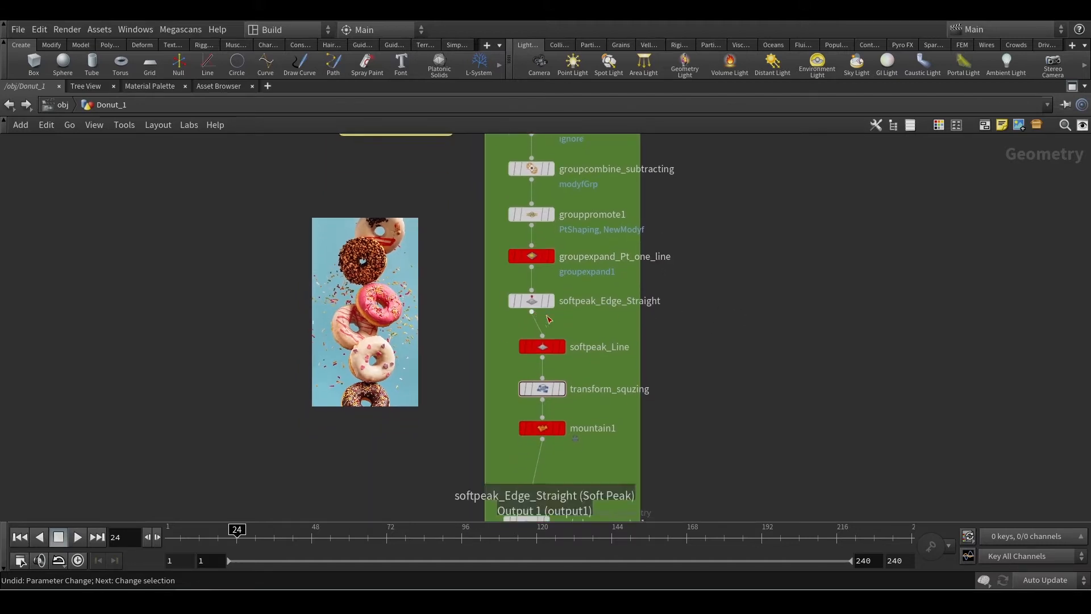
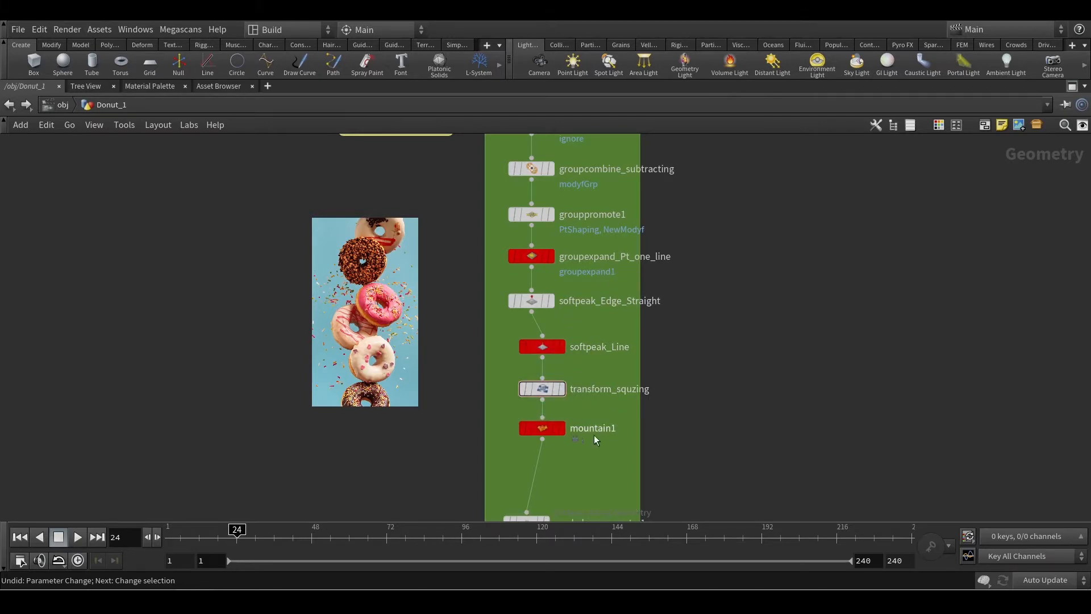
# Align the Base Donut nodes from group1 down to OUT_Donut_Base in one straight vertical column
pyautogui.scroll(-2, 595, 398)
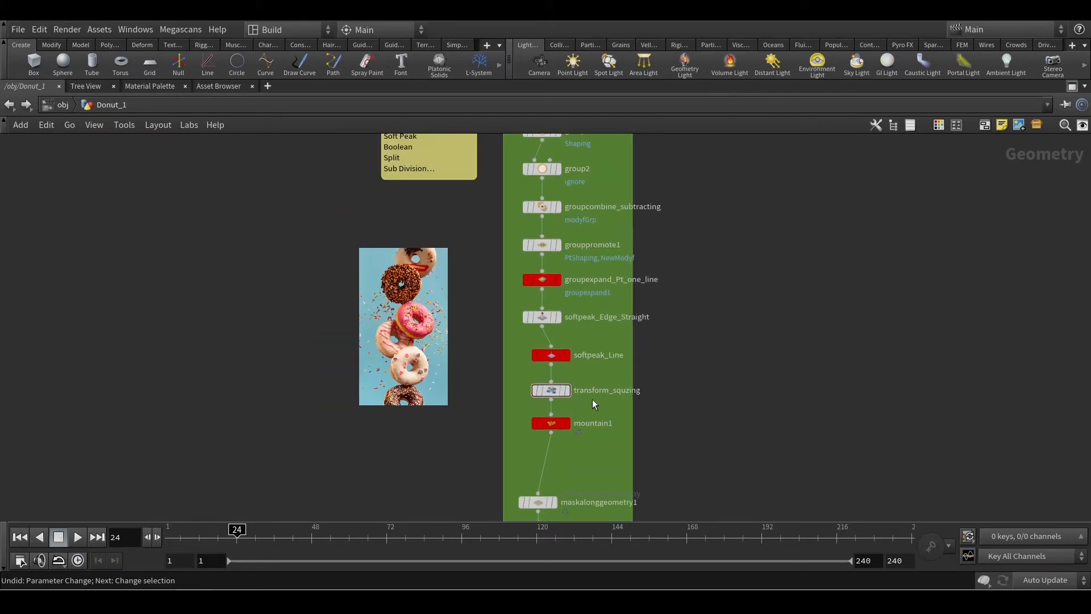
pyautogui.scroll(-3, 648, 385)
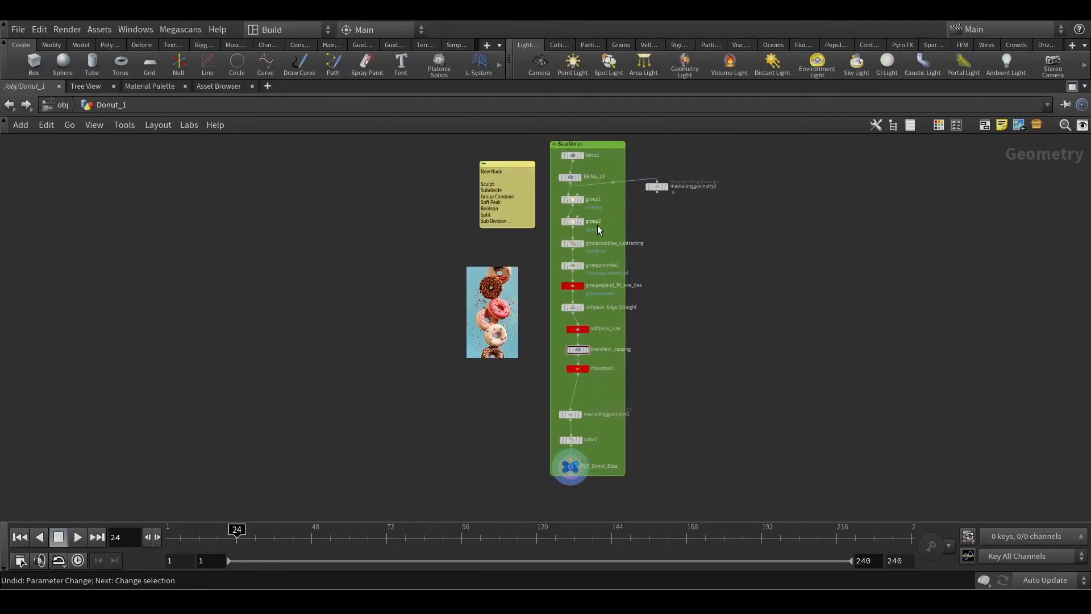
pyautogui.moveTo(615, 199); pyautogui.dragTo(563, 471)
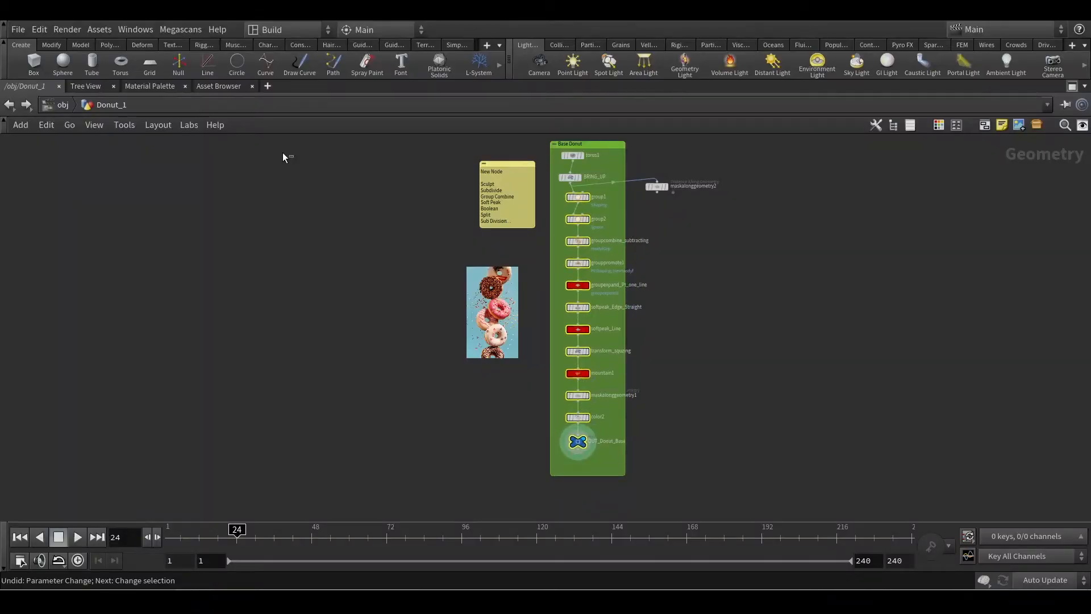
# Open the Donut_1_Icing network from the object level and review its node chain down to OUT_Icing
pyautogui.click(63, 104)
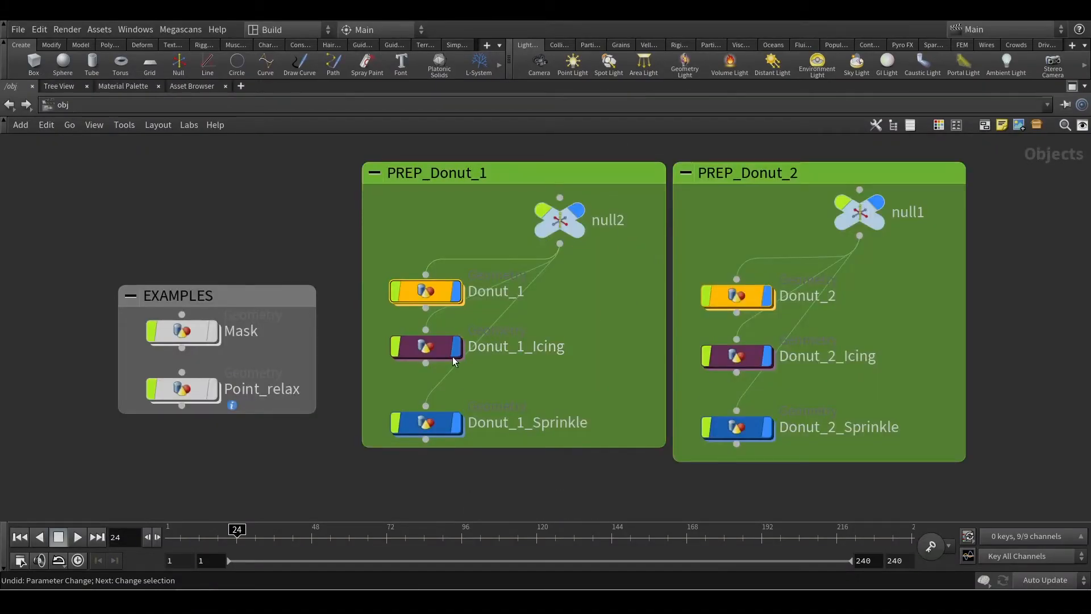
pyautogui.doubleClick(425, 348)
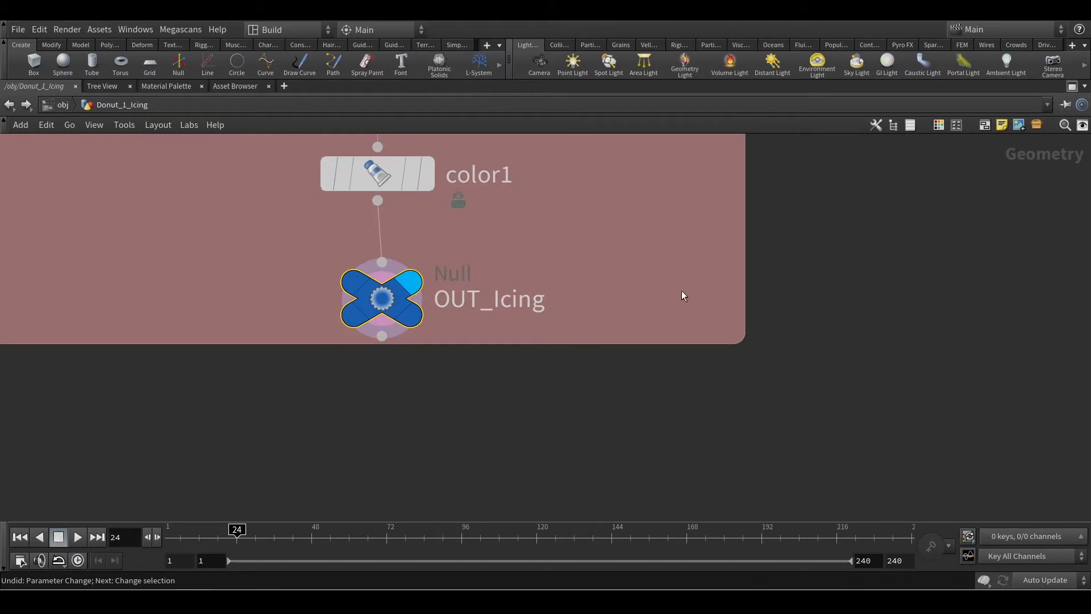
pyautogui.scroll(-5, 683, 295)
pyautogui.moveTo(700, 253); pyautogui.dragTo(673, 358, button='middle')
pyautogui.moveTo(677, 282); pyautogui.dragTo(675, 402, button='middle')
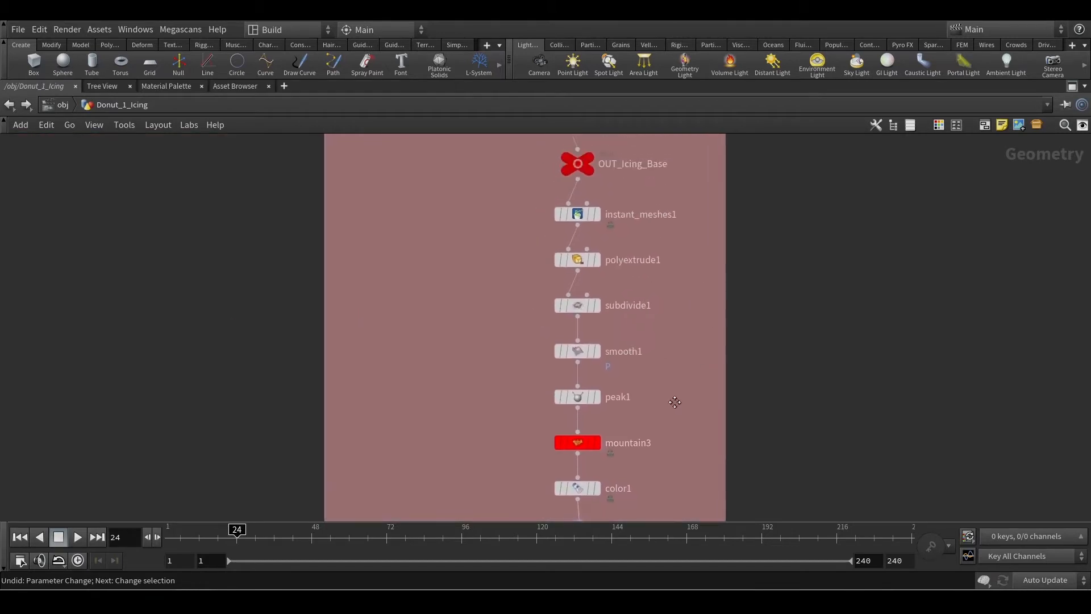
pyautogui.scroll(-3, 710, 290)
pyautogui.moveTo(708, 343); pyautogui.dragTo(688, 273, button='middle')
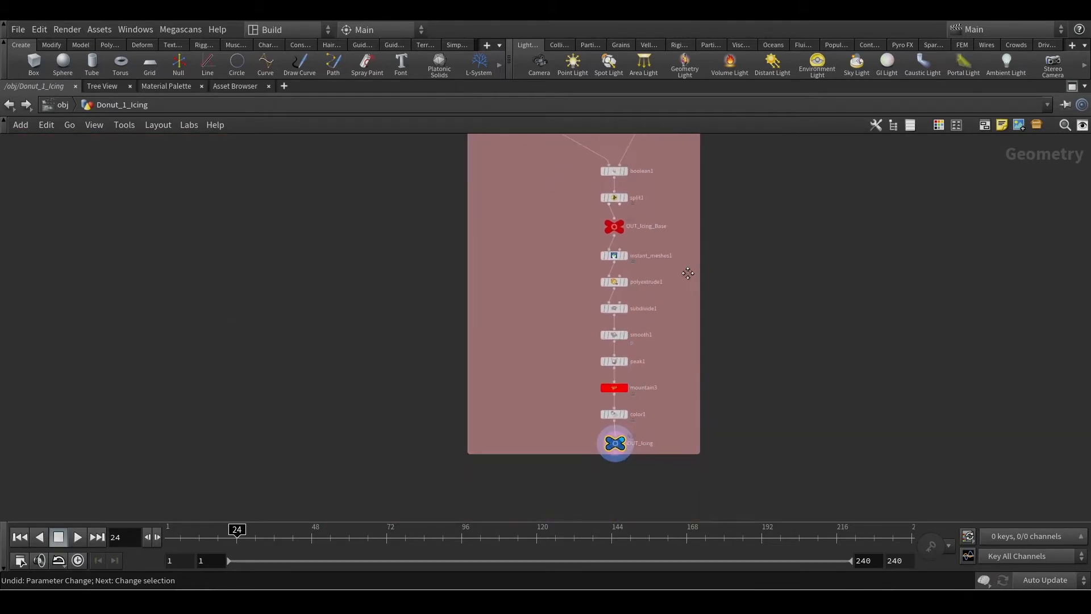
# Select mountain3 in the icing network and inspect its noise settings alongside the icing model
pyautogui.scroll(5, 660, 369)
pyautogui.click(531, 413)
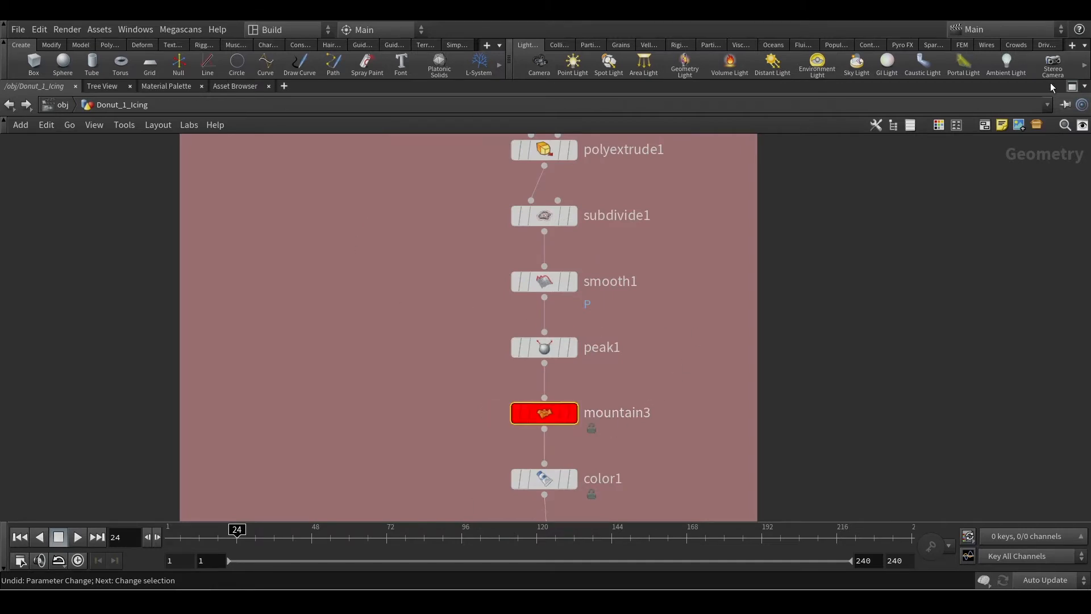
pyautogui.click(1072, 86)
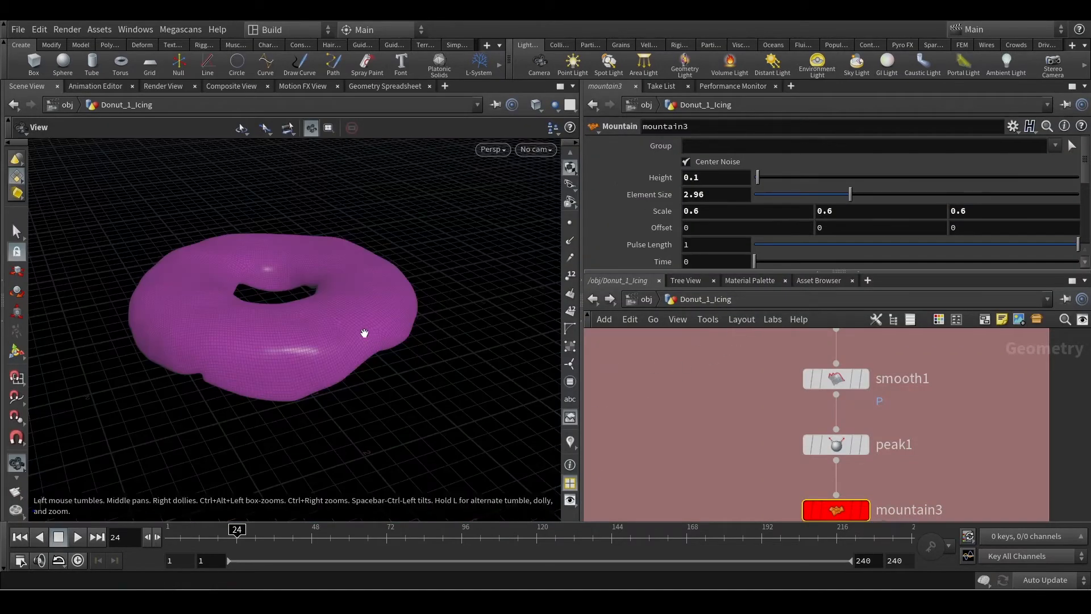
pyautogui.moveTo(365, 333); pyautogui.dragTo(424, 314)
pyautogui.moveTo(714, 470); pyautogui.dragTo(691, 405, button='middle')
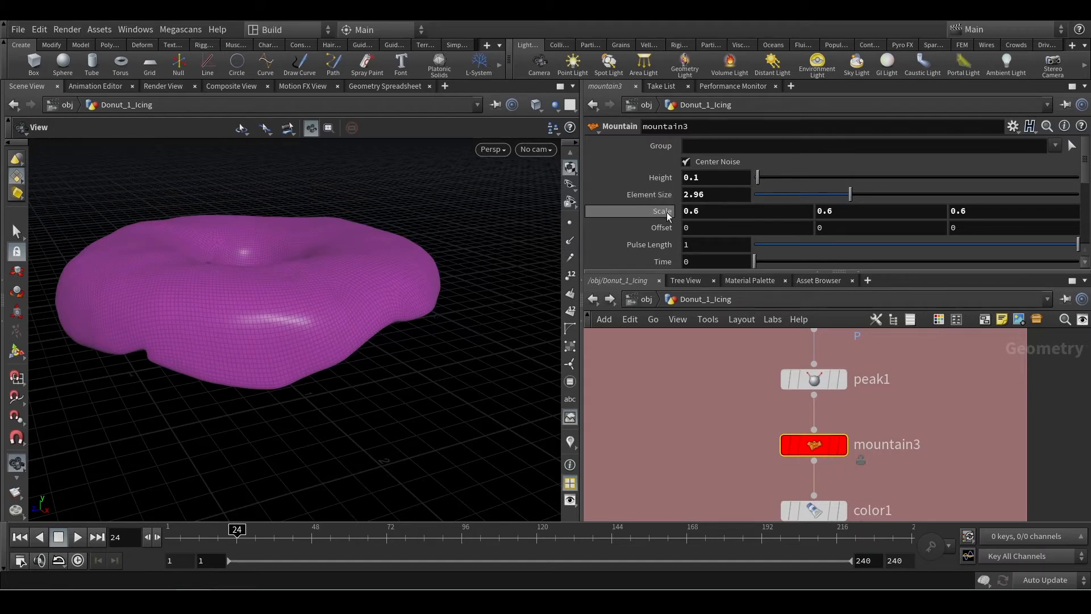
pyautogui.scroll(-2, 730, 225)
pyautogui.scroll(-5, 904, 432)
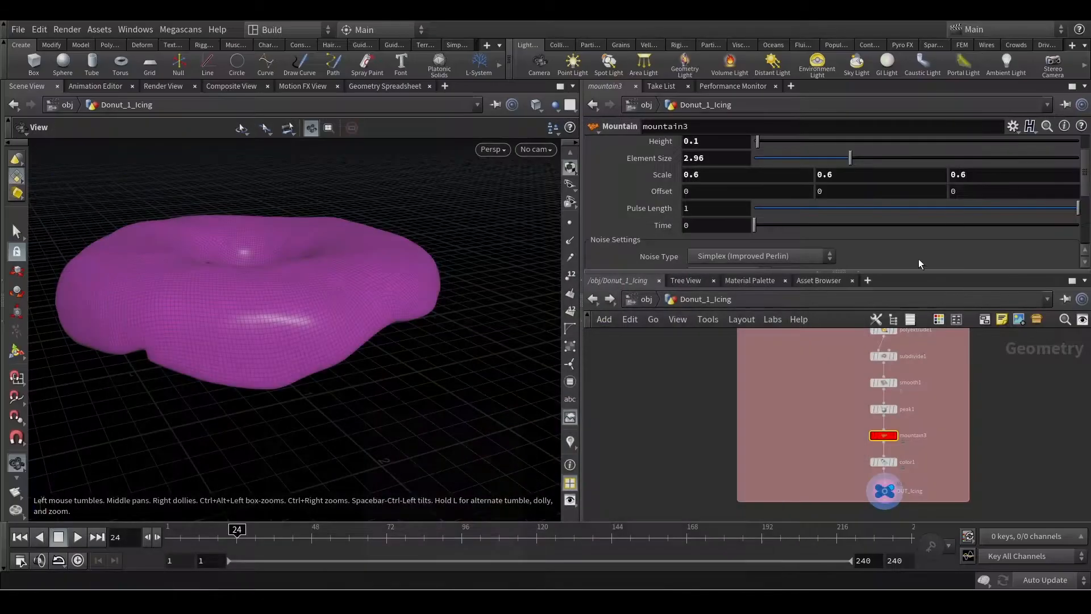
# Go back to the object level and open Donut_1_Sprinkle to look over its sprinkle network
pyautogui.click(646, 300)
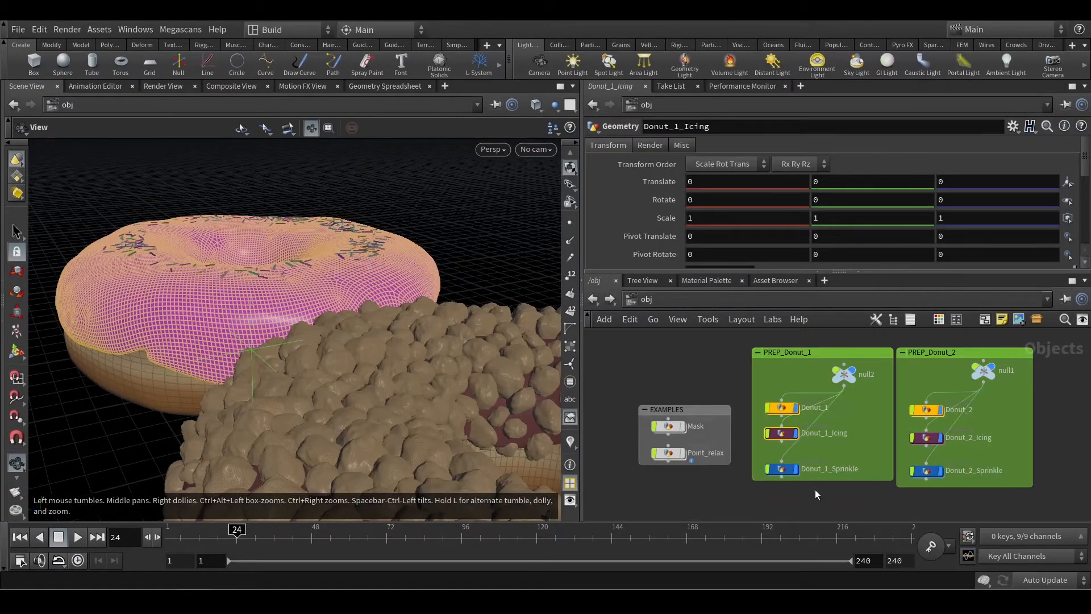
pyautogui.scroll(3, 814, 489)
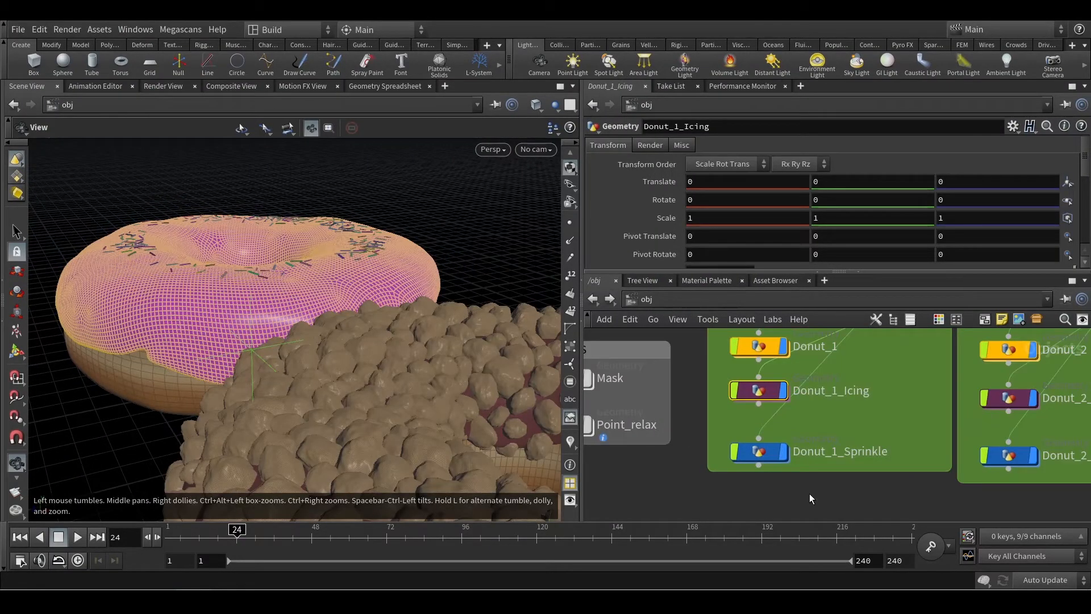
pyautogui.doubleClick(761, 455)
pyautogui.moveTo(900, 449); pyautogui.dragTo(765, 534, button='middle')
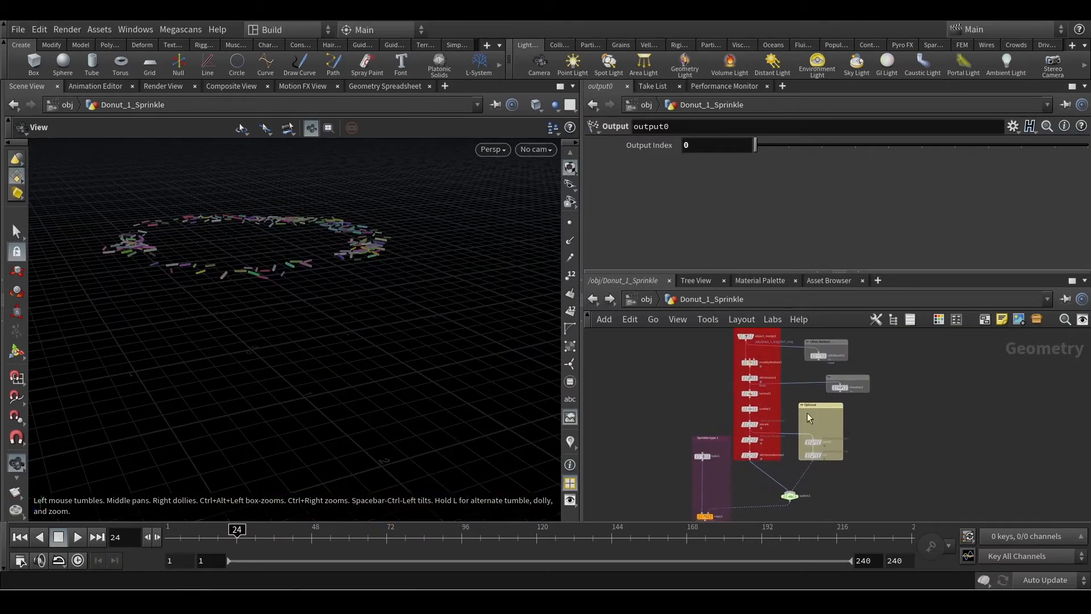
# Open Donut_2_Sprinkle from the object level and examine its scattered nuts from above
pyautogui.click(646, 299)
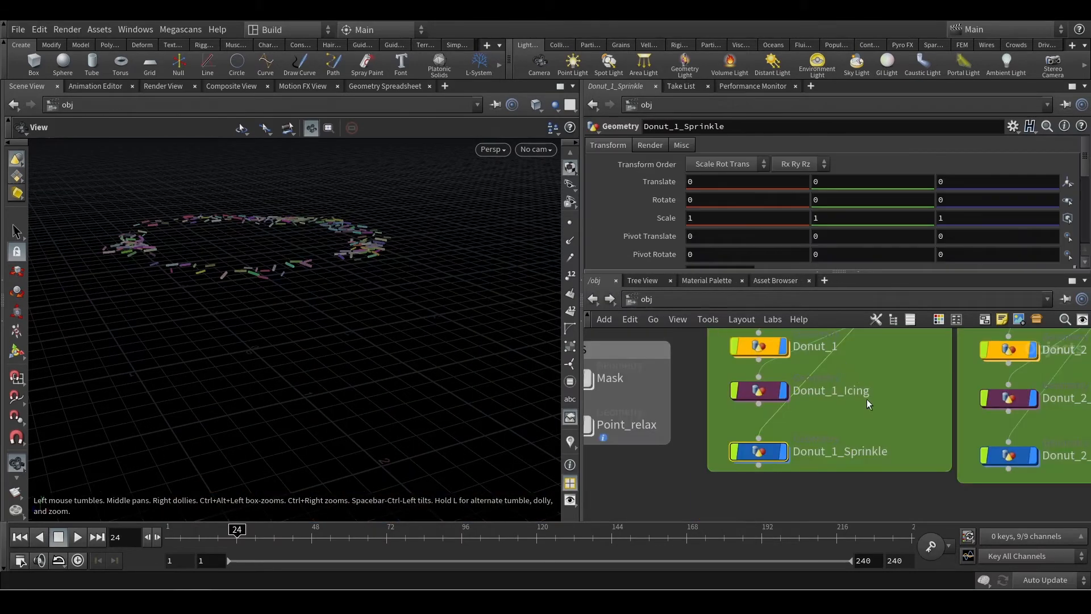
pyautogui.moveTo(909, 489); pyautogui.dragTo(724, 500, button='middle')
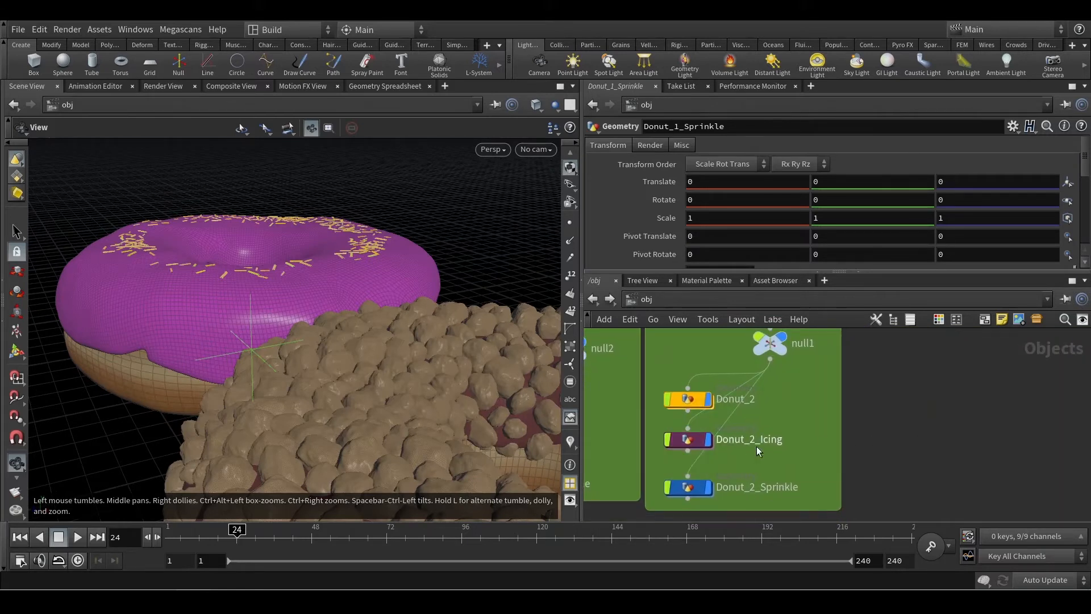
pyautogui.moveTo(921, 463); pyautogui.dragTo(963, 424, button='middle')
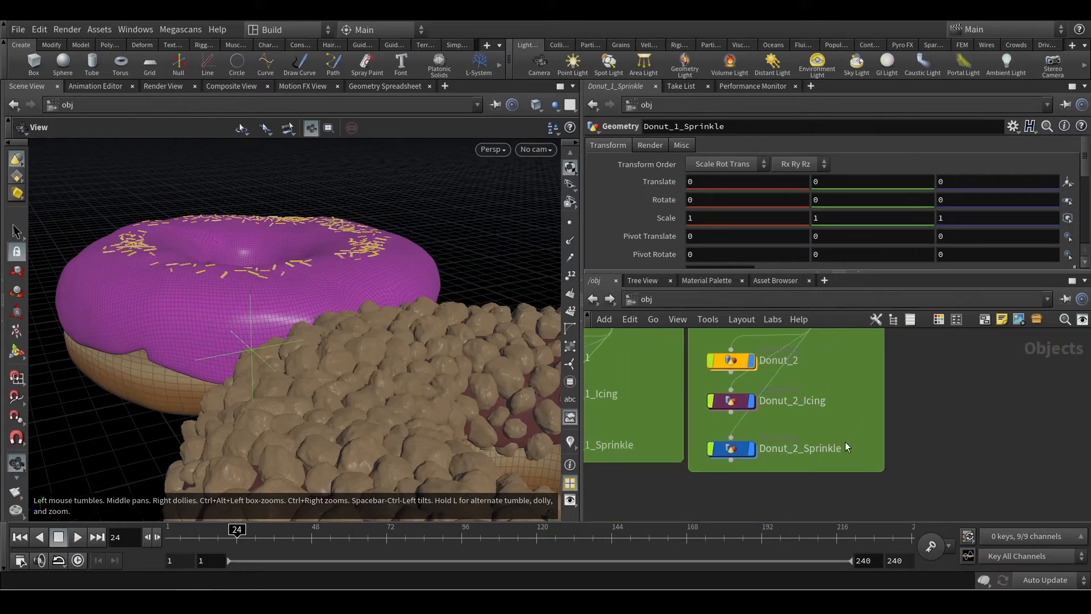
pyautogui.moveTo(734, 452); pyautogui.dragTo(743, 452)
pyautogui.doubleClick(742, 452)
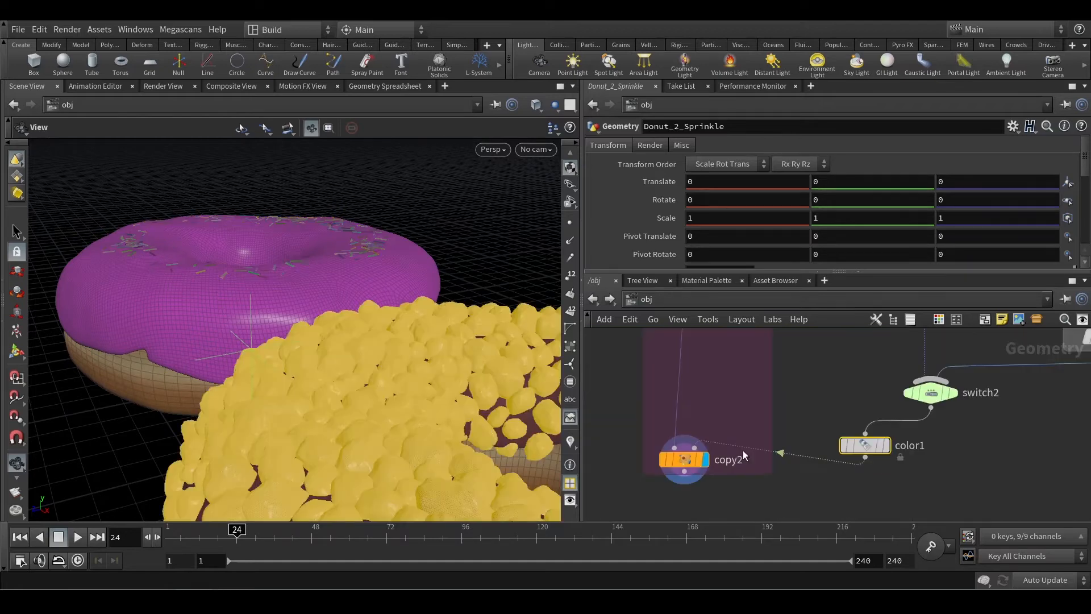
pyautogui.scroll(-5, 364, 345)
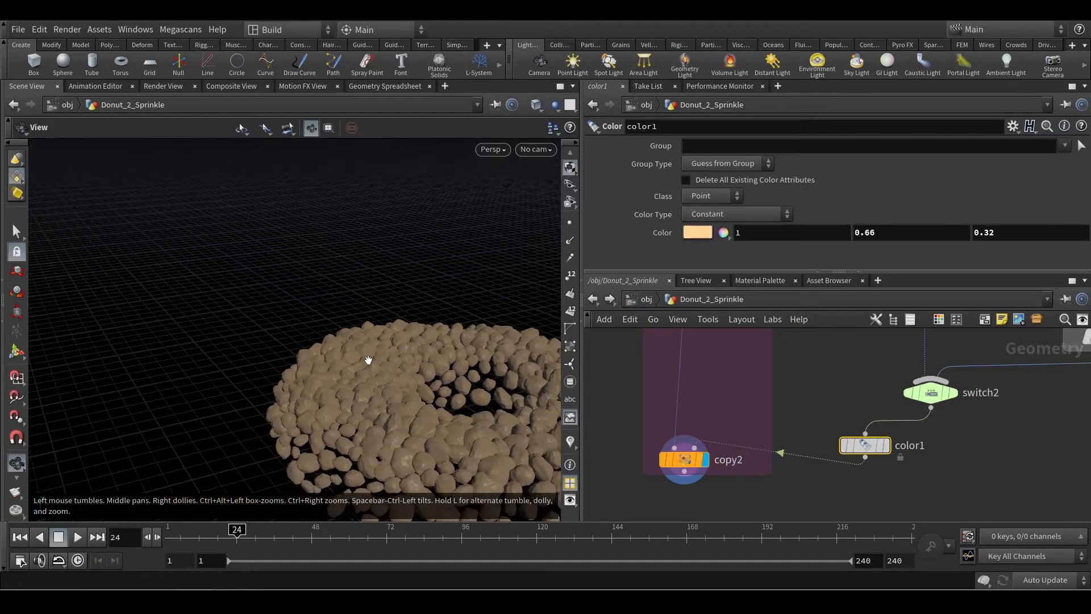
pyautogui.moveTo(369, 364); pyautogui.dragTo(453, 370)
pyautogui.moveTo(453, 370); pyautogui.dragTo(375, 330, button='middle')
pyautogui.moveTo(375, 330); pyautogui.dragTo(385, 402)
pyautogui.scroll(5, 365, 380)
pyautogui.moveTo(363, 328); pyautogui.dragTo(362, 355, button='middle')
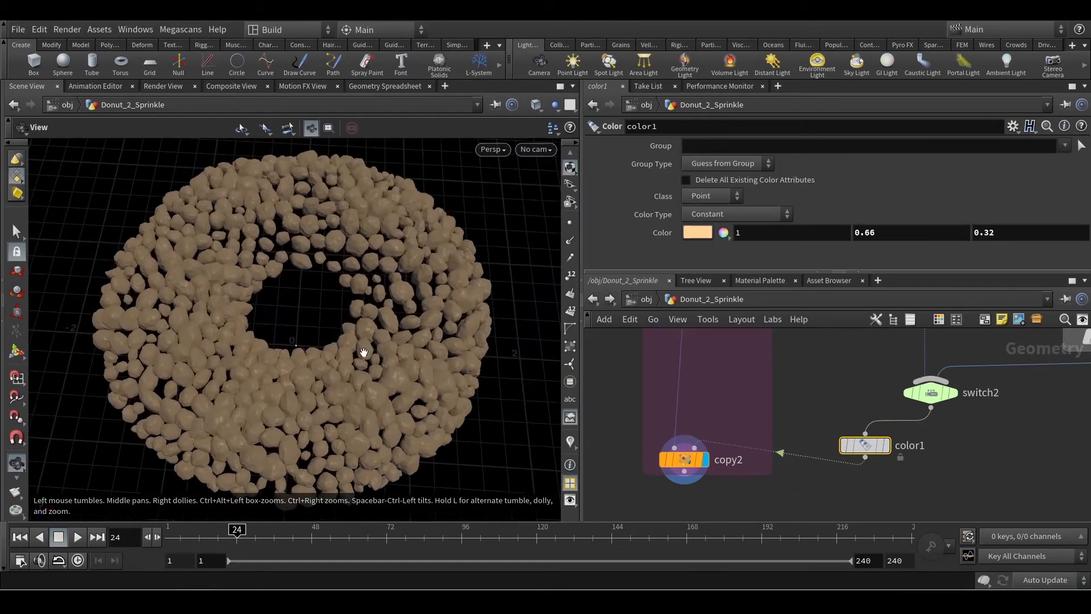
pyautogui.scroll(-2, 362, 356)
pyautogui.moveTo(363, 358); pyautogui.dragTo(365, 369)
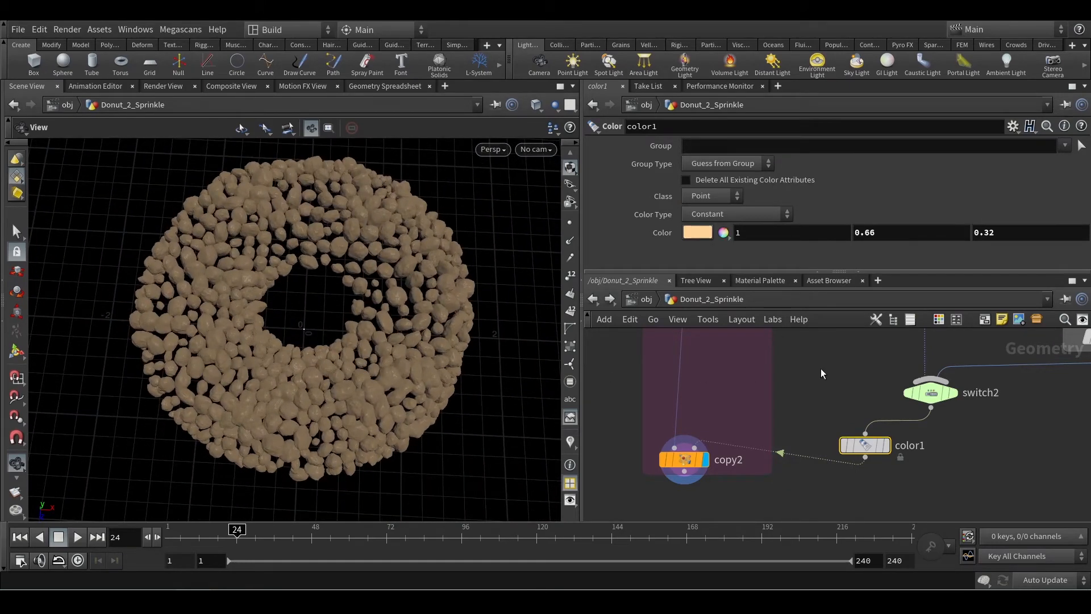
# Toggle the bypass of the based_on_mask attribute node beneath scatter2 in the Donut_2_Sprinkle network
pyautogui.scroll(-4, 718, 413)
pyautogui.moveTo(713, 397); pyautogui.dragTo(713, 442, button='middle')
pyautogui.moveTo(805, 429); pyautogui.dragTo(815, 482, button='middle')
pyautogui.moveTo(884, 363); pyautogui.dragTo(907, 432, button='middle')
pyautogui.scroll(4, 858, 436)
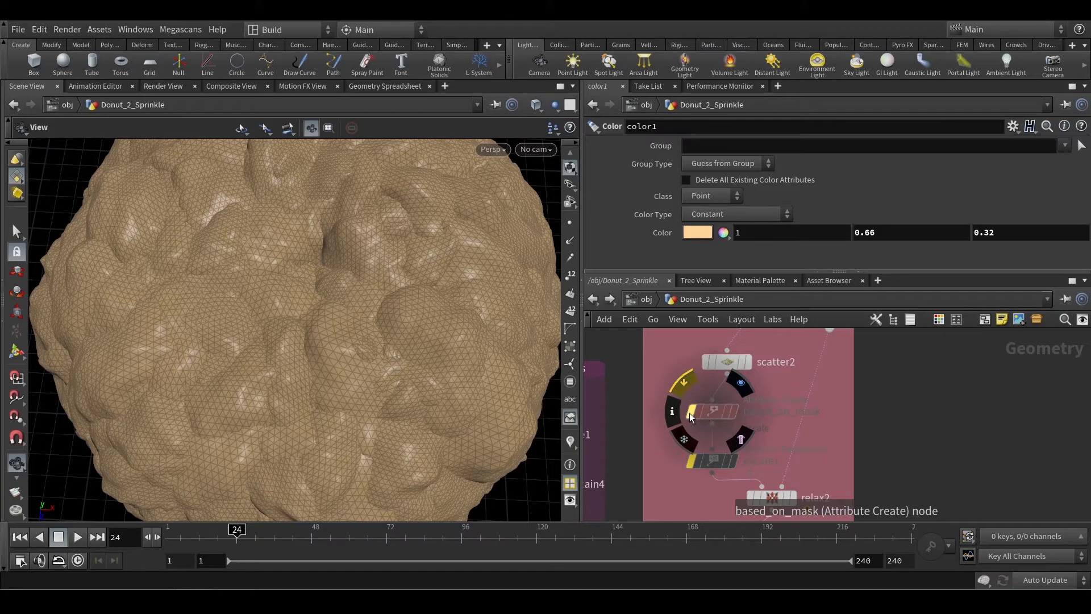
pyautogui.press('q')
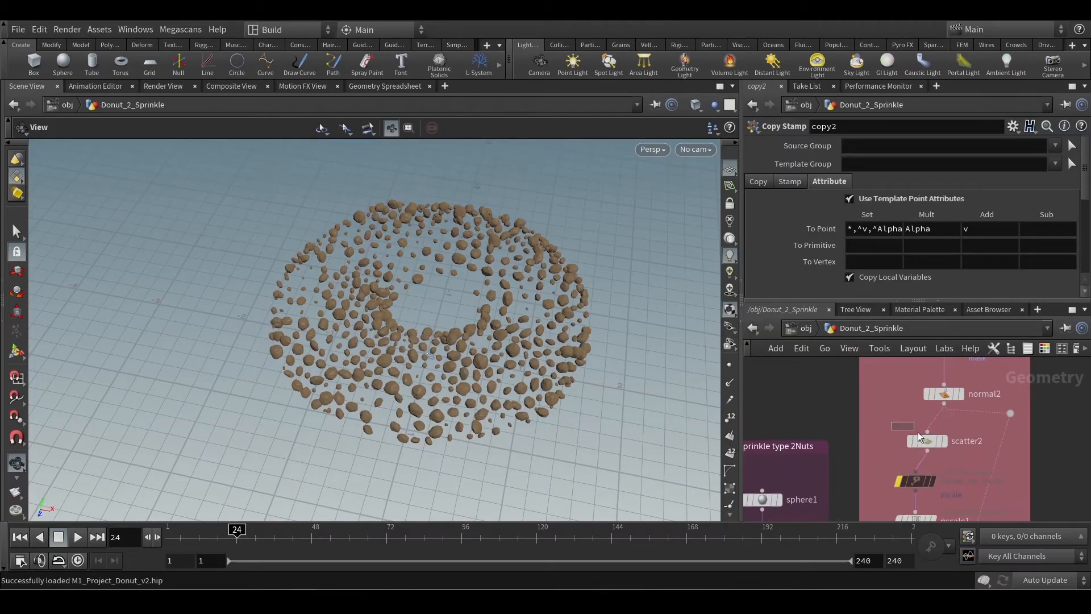
# Set the Force Total Count of scatter2 to 300 and check the sparser nuts from above
pyautogui.click(923, 440)
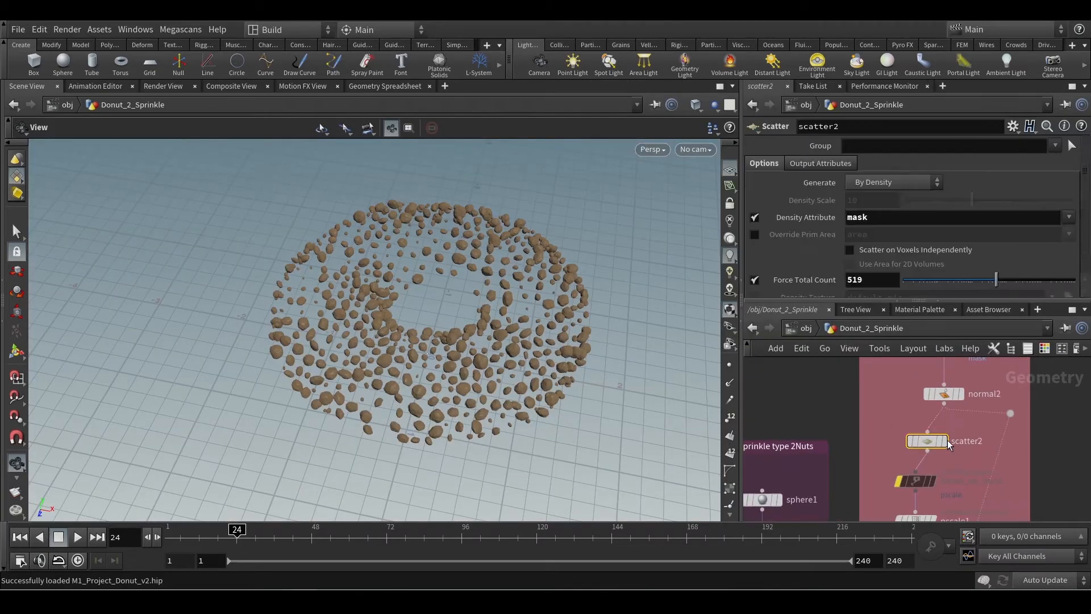
pyautogui.doubleClick(865, 279)
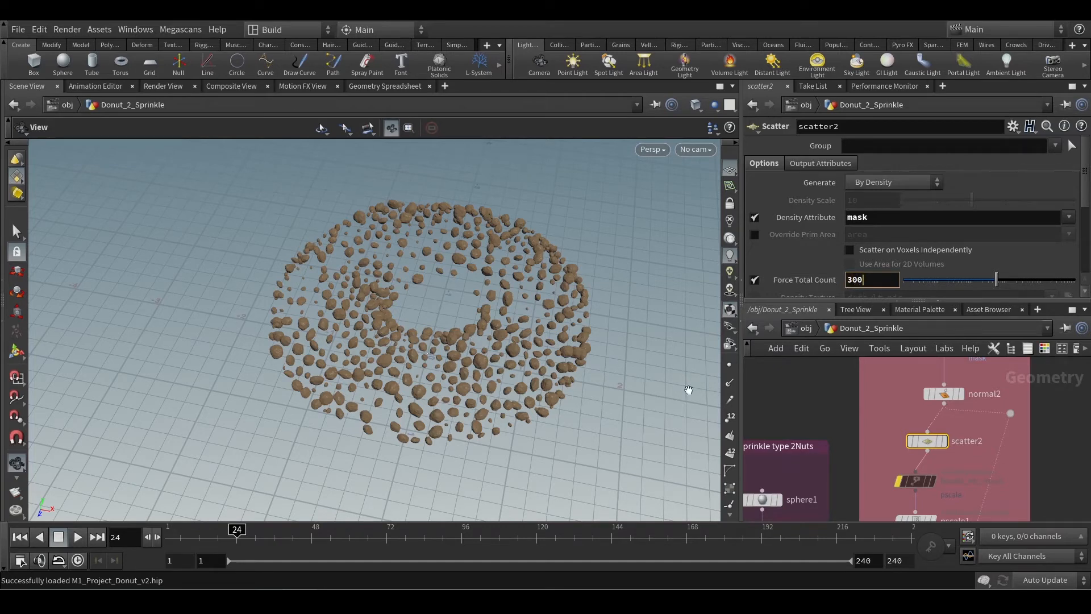
pyautogui.press('Return')
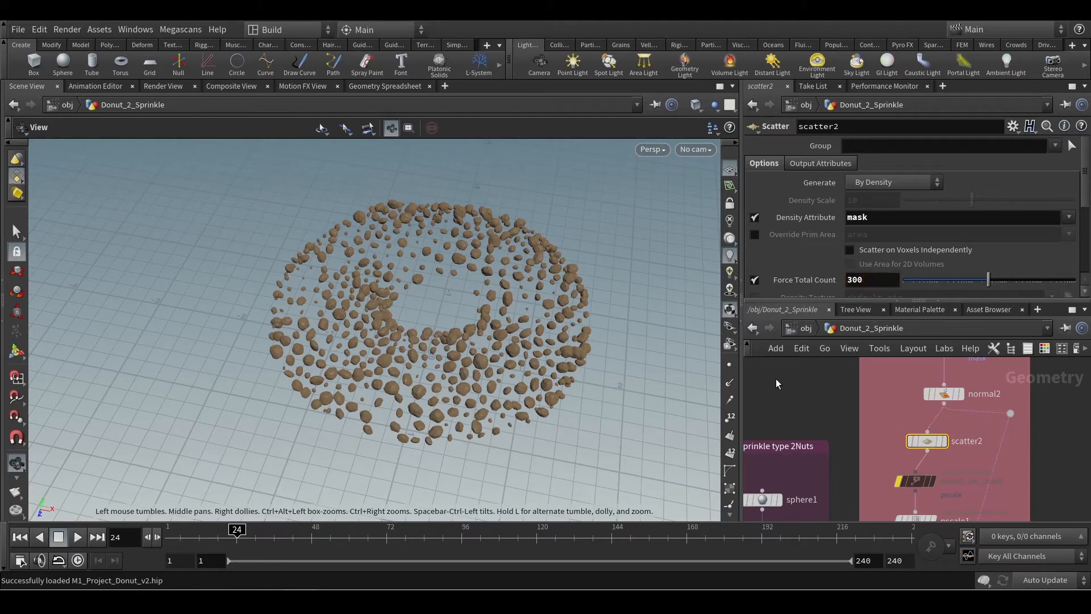
pyautogui.moveTo(510, 355); pyautogui.dragTo(552, 370)
pyautogui.moveTo(553, 370); pyautogui.dragTo(494, 371, button='middle')
pyautogui.moveTo(495, 371); pyautogui.dragTo(529, 369, button='right')
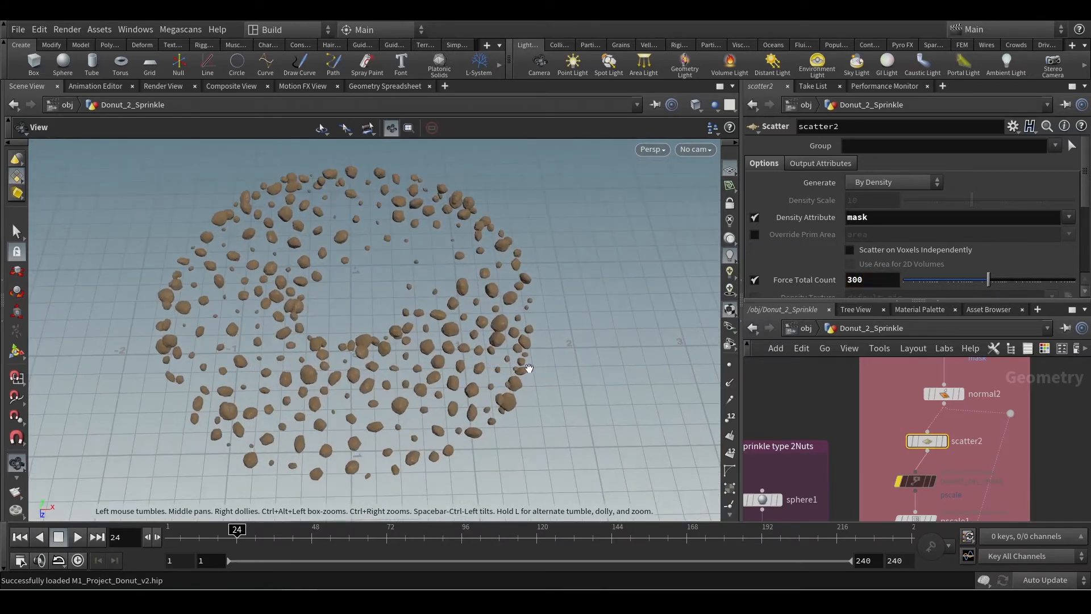
# Select pscale1 below scatter2 and set its Distribution to Custom Ramp
pyautogui.moveTo(835, 471); pyautogui.dragTo(806, 394, button='middle')
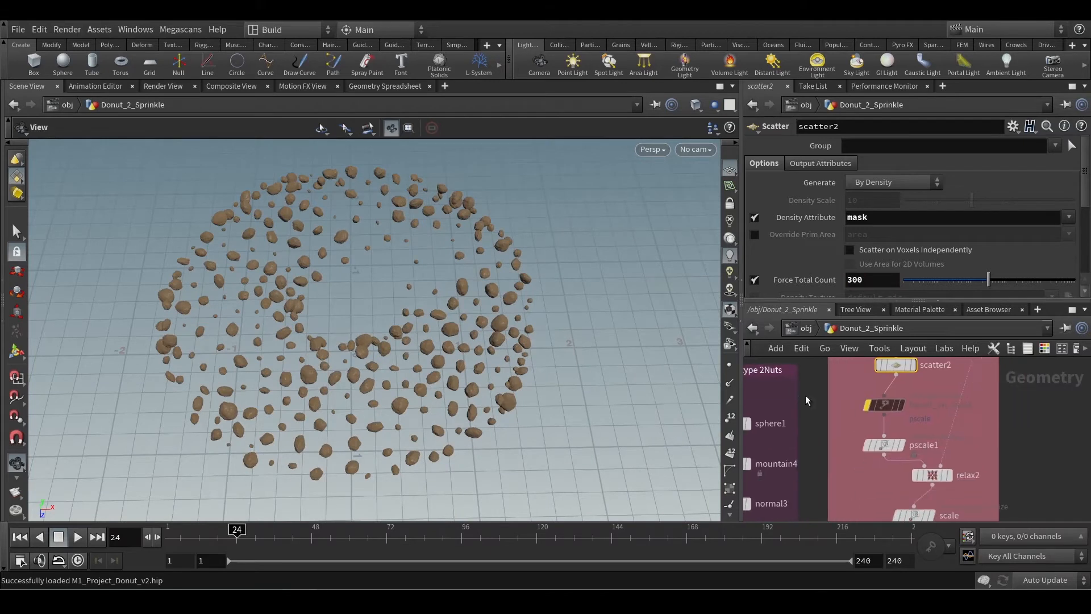
pyautogui.scroll(3, 863, 427)
pyautogui.click(895, 452)
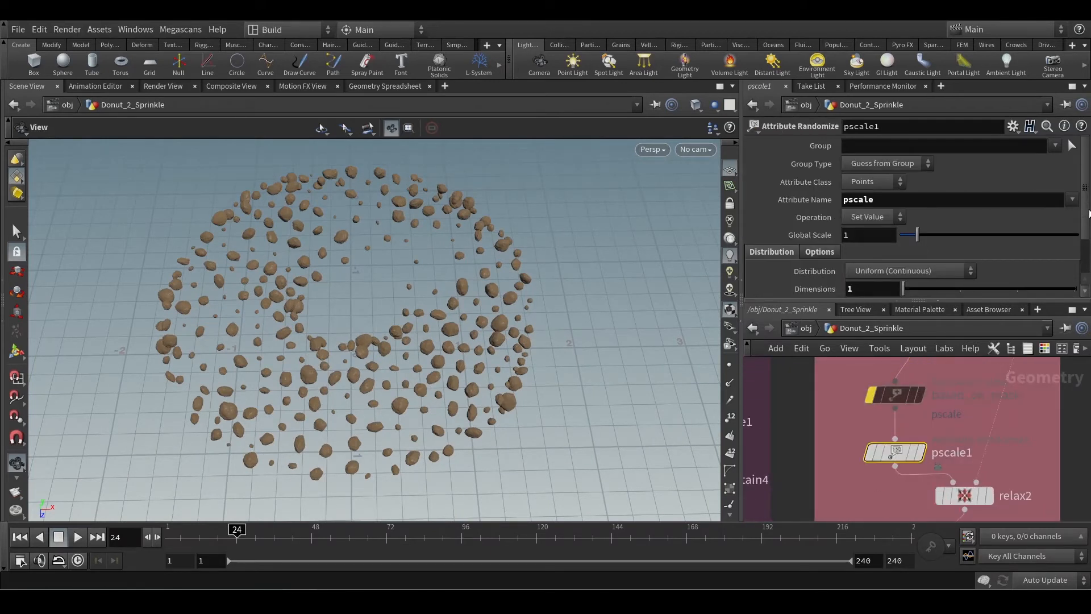
pyautogui.moveTo(896, 299); pyautogui.dragTo(892, 362)
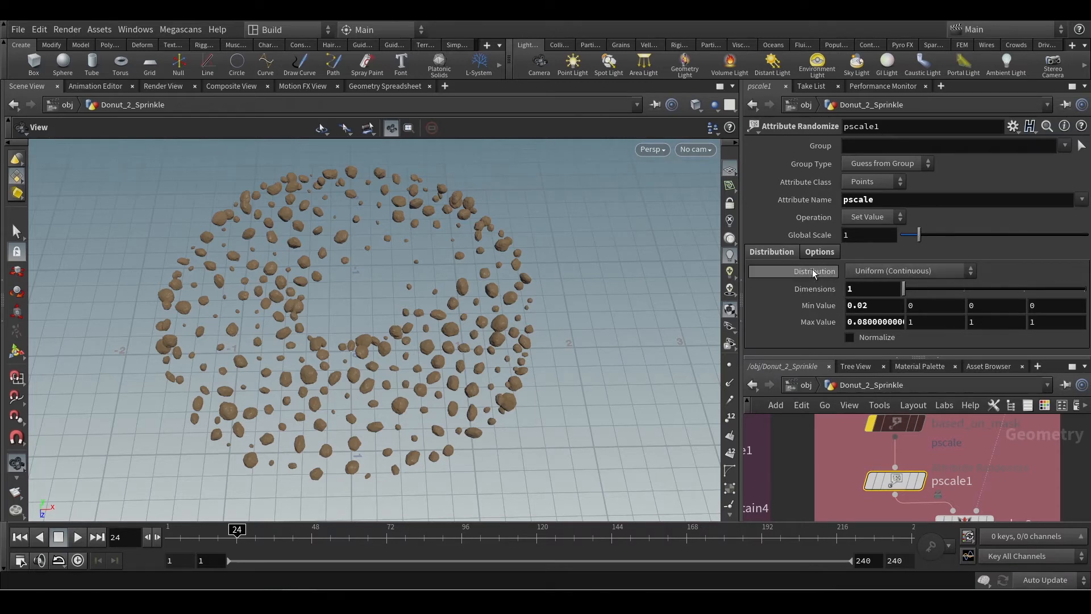
pyautogui.click(890, 273)
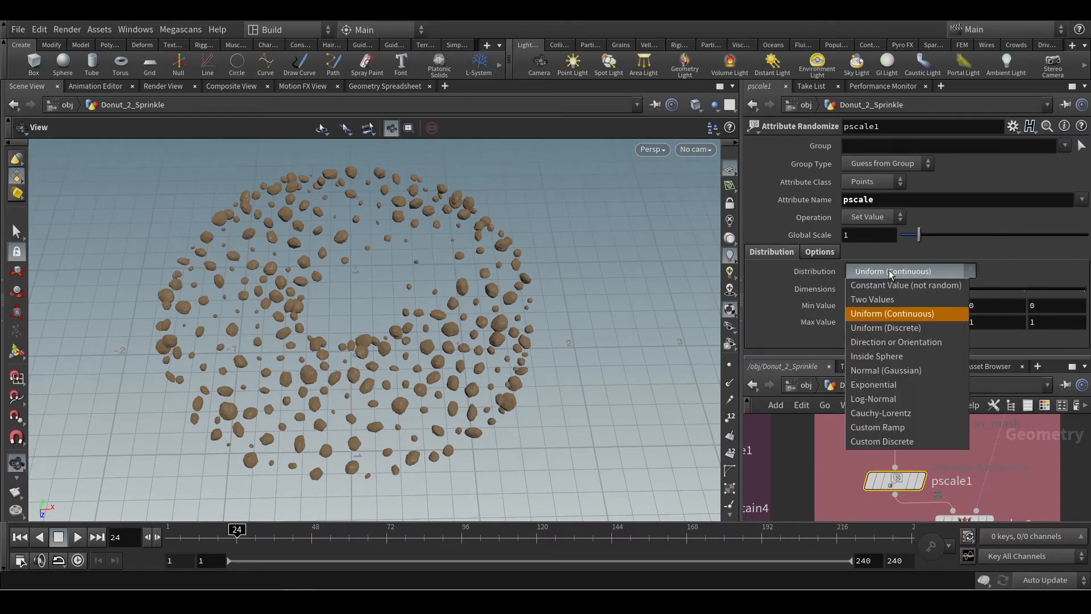
pyautogui.click(891, 428)
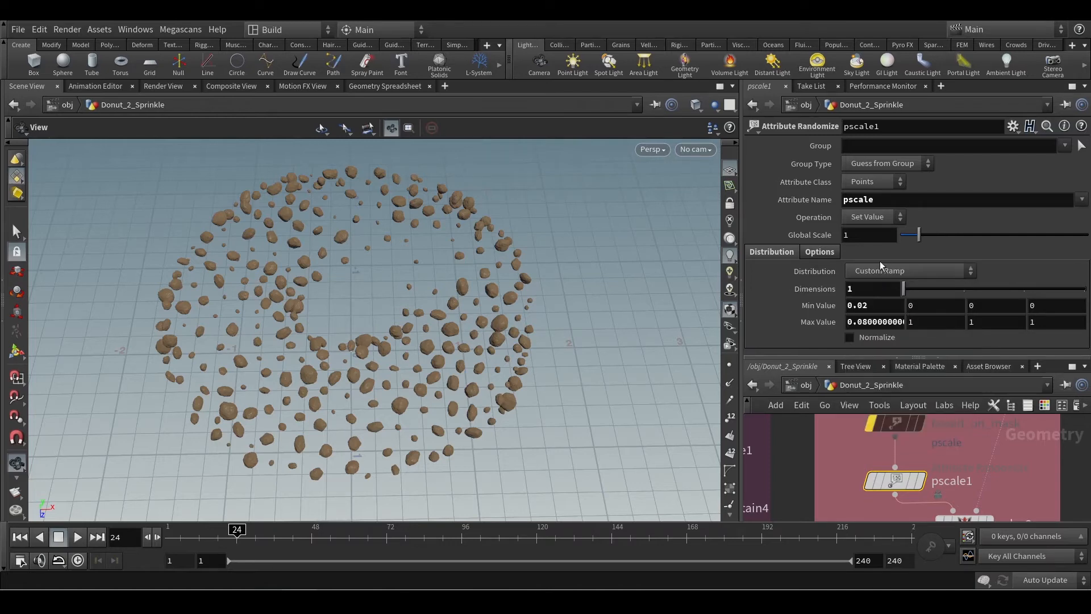
# Try the Custom Discrete distribution on pscale1 and return it to Custom Ramp
pyautogui.click(884, 274)
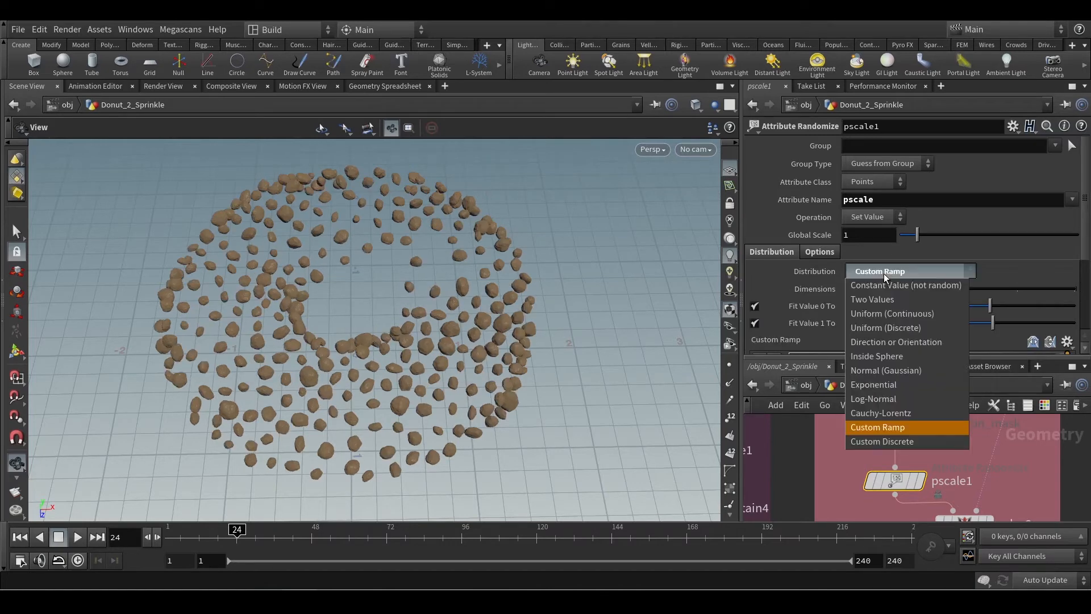
pyautogui.click(889, 442)
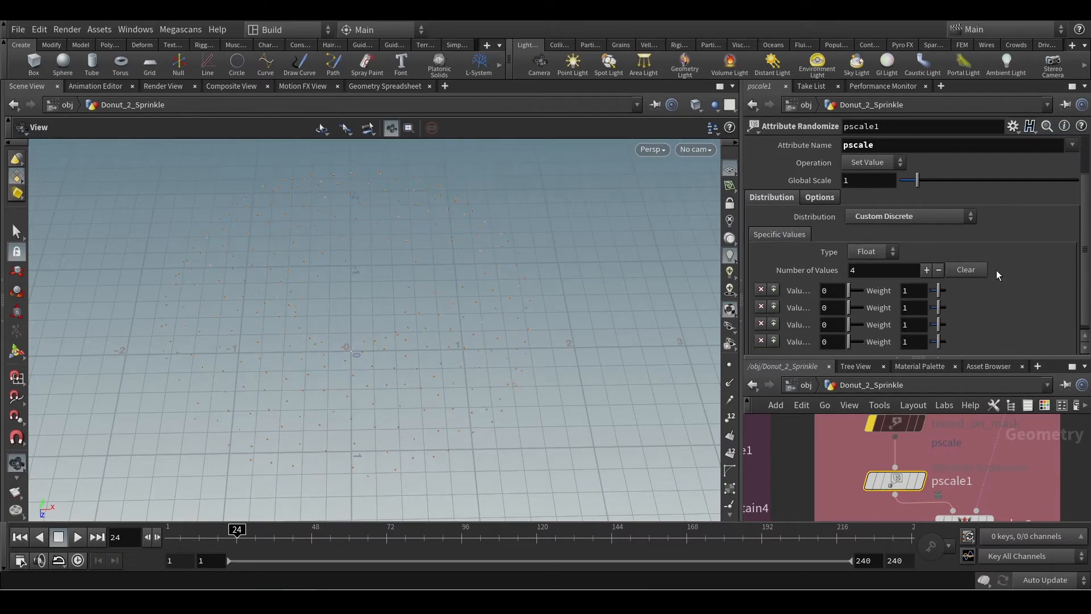
pyautogui.scroll(-2, 997, 271)
pyautogui.click(908, 210)
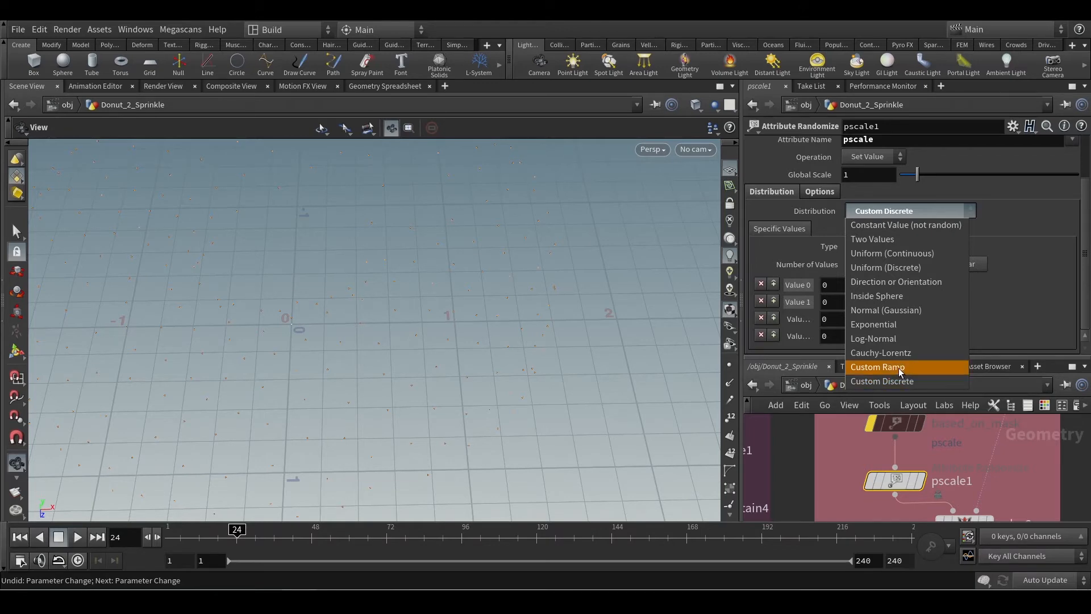
pyautogui.click(900, 368)
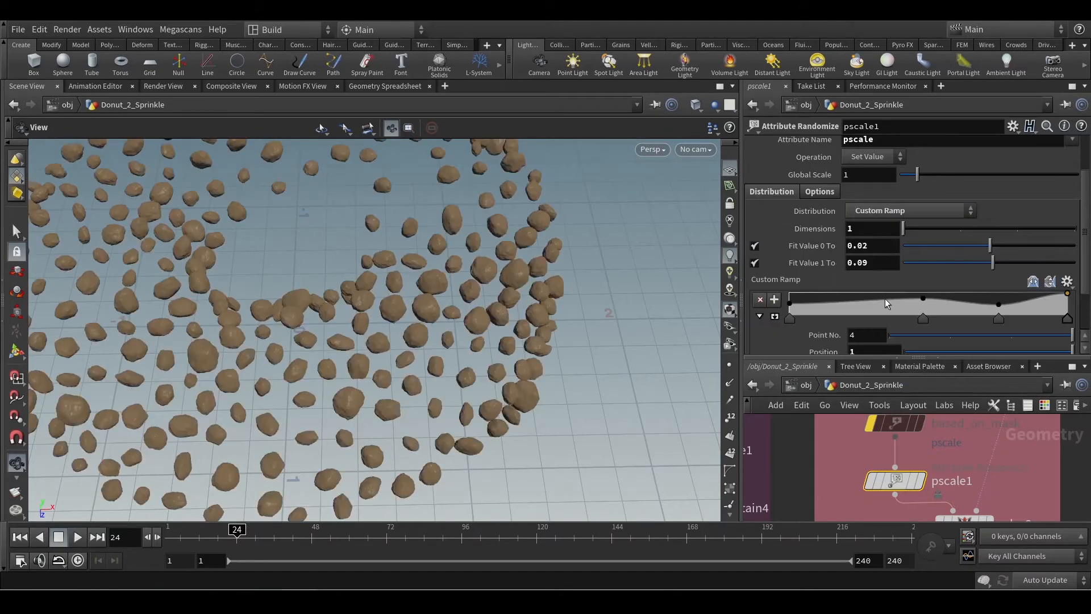
# Add a point to pscale1's custom ramp at position about 0.147 with value about 0.789
pyautogui.scroll(-2, 957, 299)
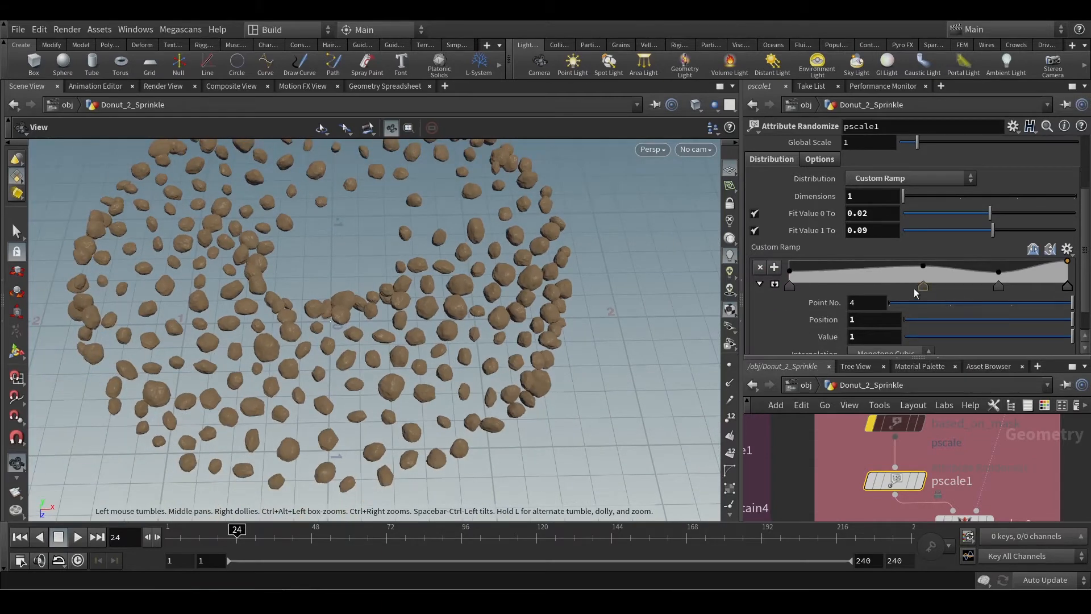
pyautogui.scroll(-3, 523, 301)
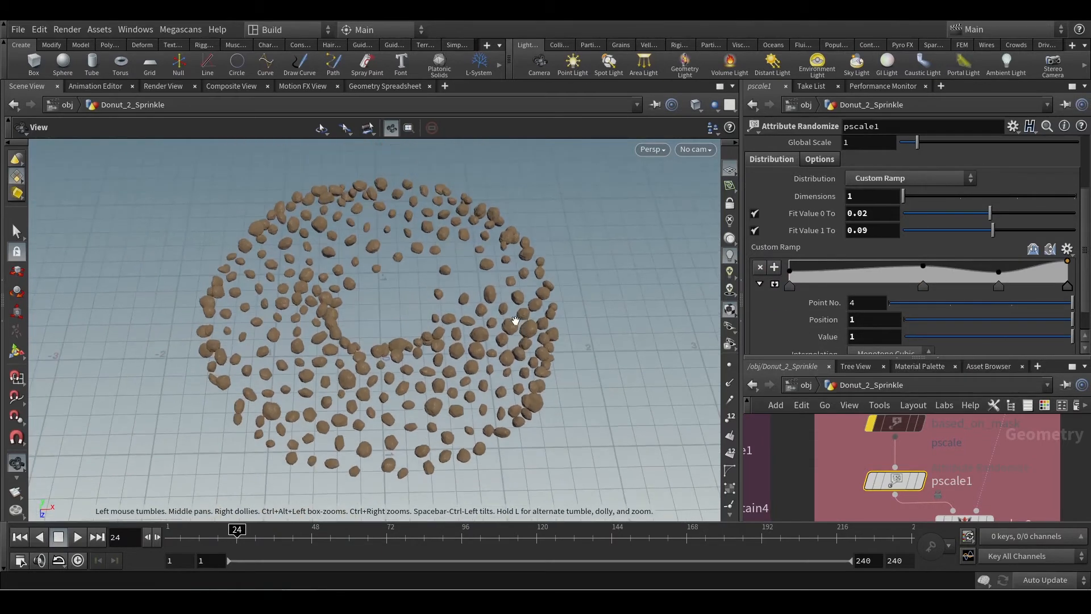
pyautogui.moveTo(515, 321); pyautogui.dragTo(509, 288)
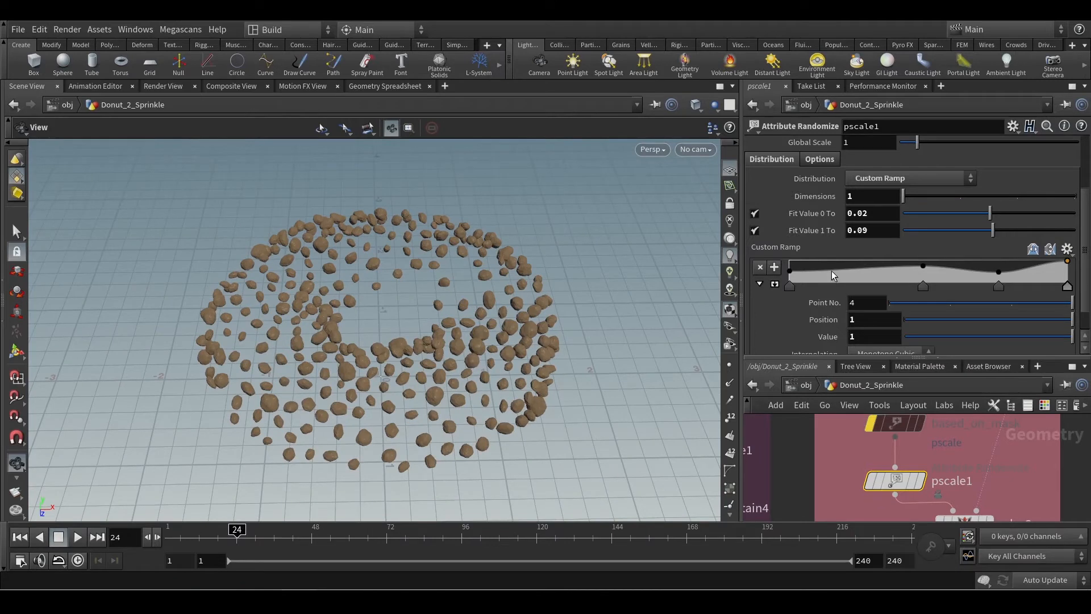
pyautogui.moveTo(834, 271); pyautogui.dragTo(830, 265)
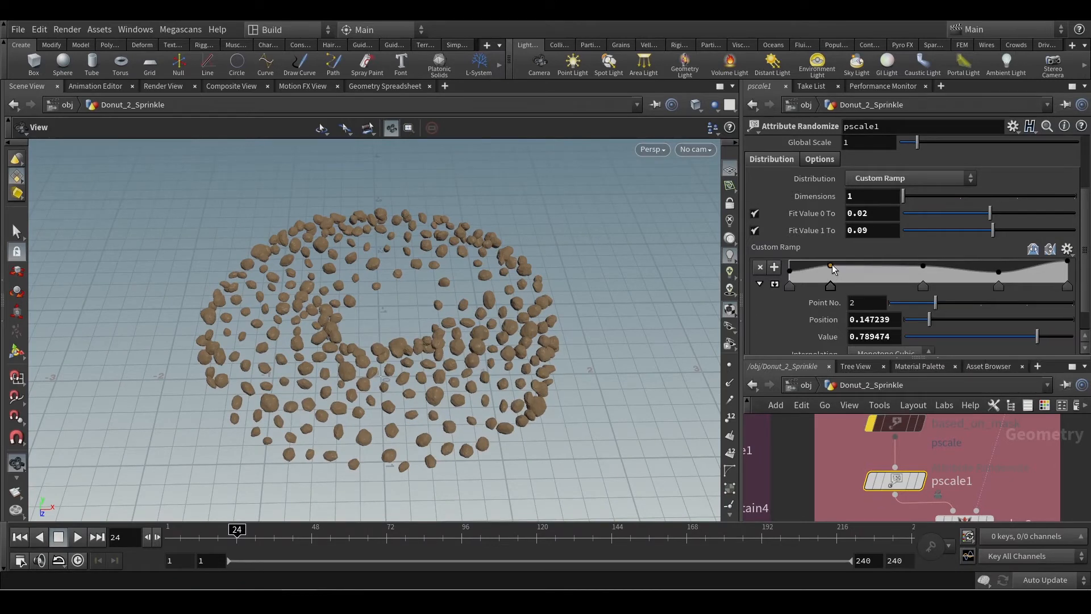
# Lower the ramp's middle point at position about 0.48 to a value of about 0.079 and review the nut sizes and ramp settings
pyautogui.click(922, 277)
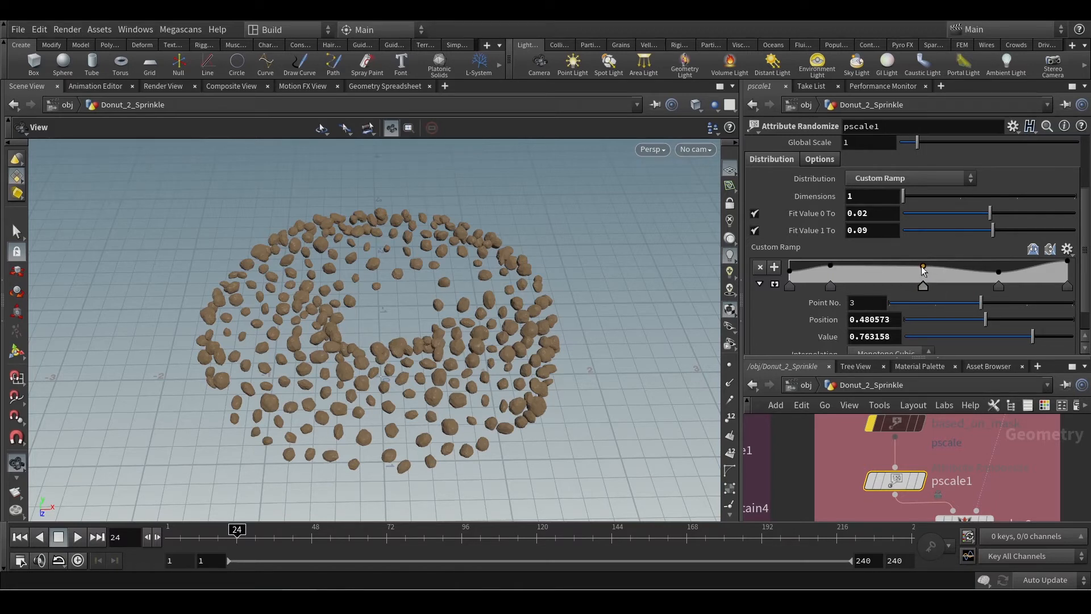
pyautogui.moveTo(923, 283); pyautogui.dragTo(923, 283)
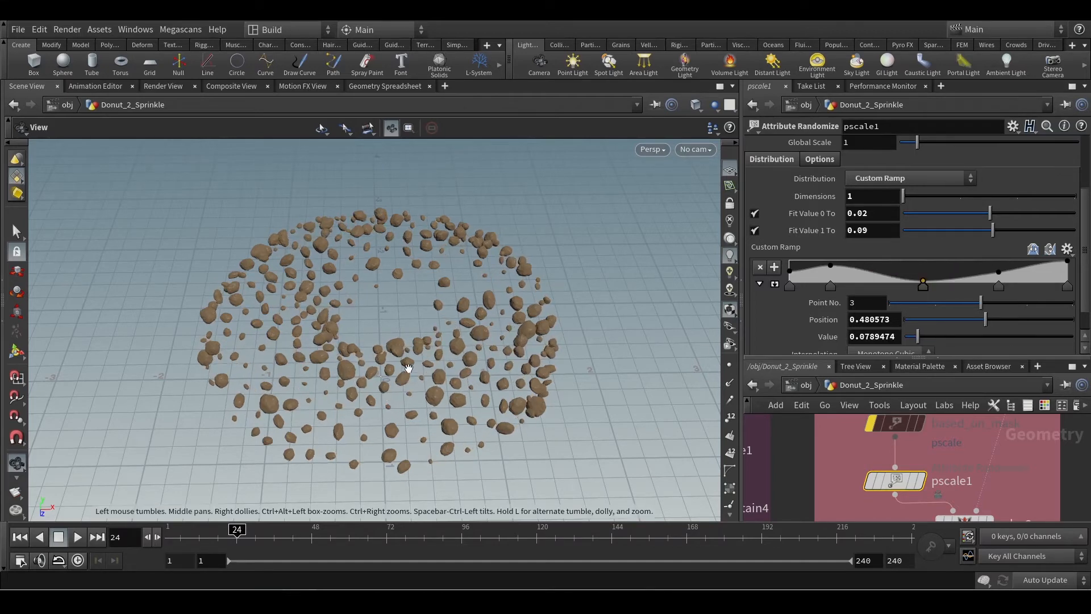
pyautogui.moveTo(408, 368); pyautogui.dragTo(591, 287)
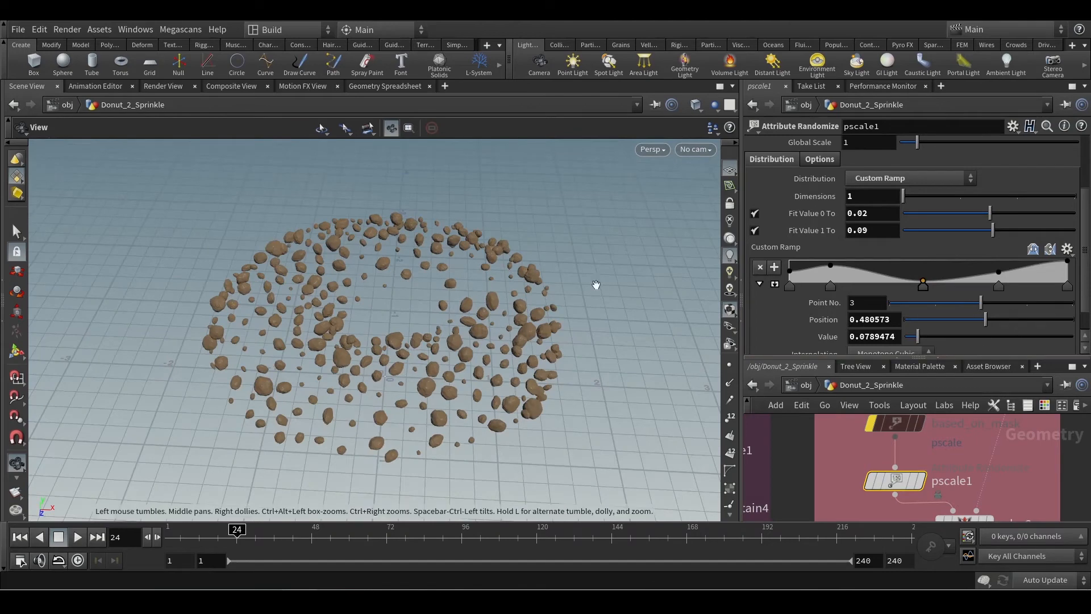
pyautogui.moveTo(390, 316); pyautogui.dragTo(438, 329)
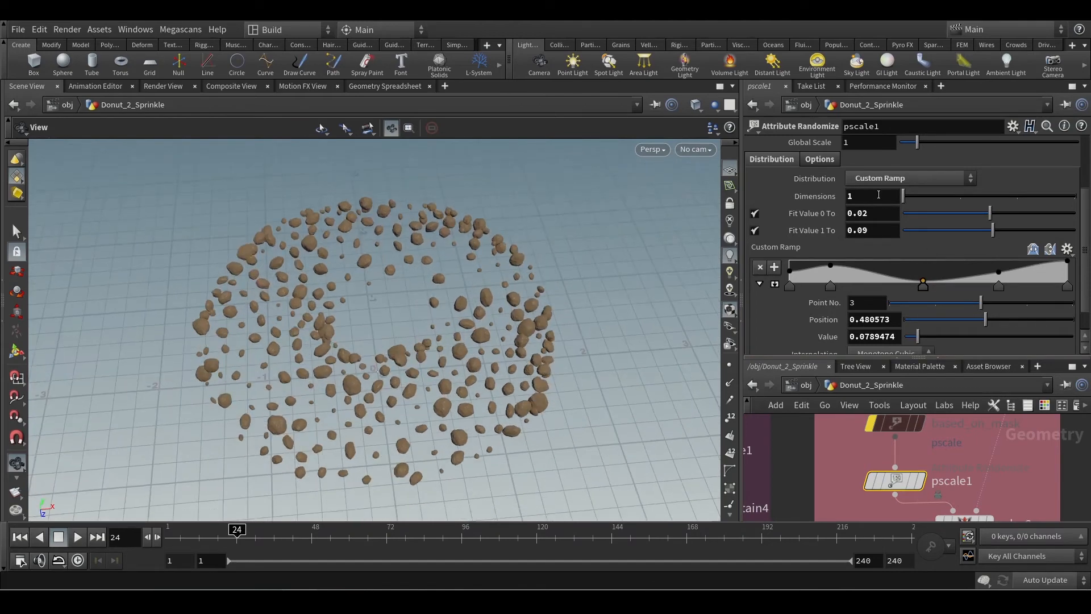
pyautogui.scroll(5, 953, 183)
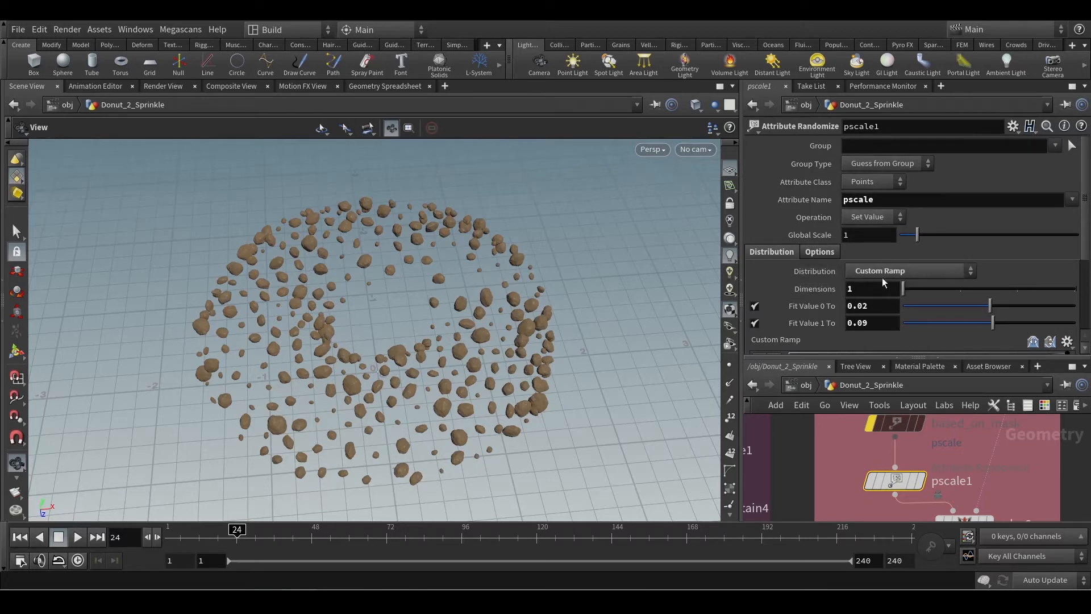
pyautogui.scroll(-3, 921, 322)
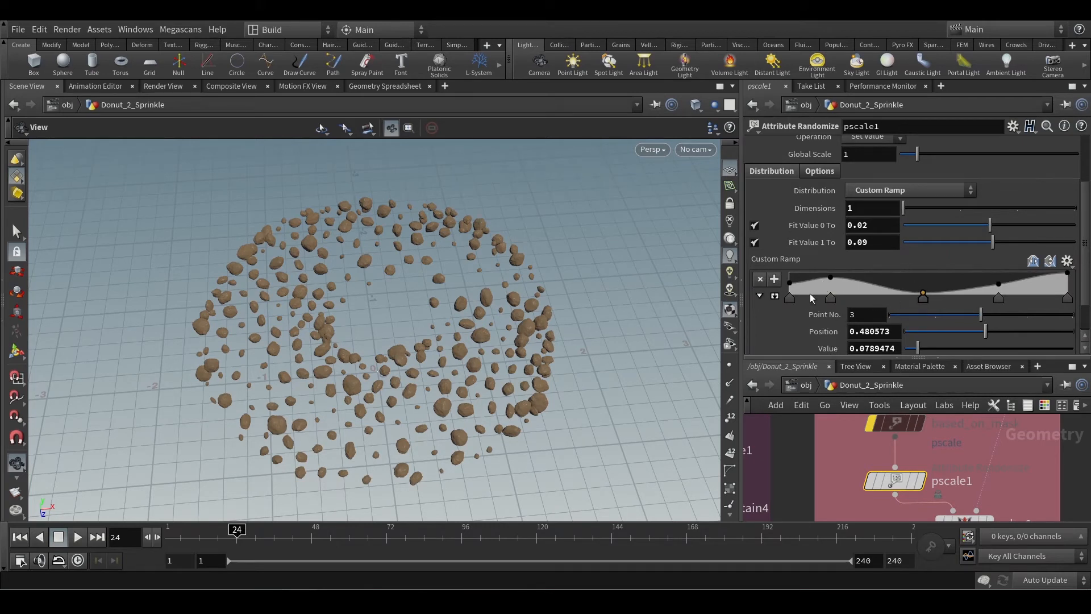
pyautogui.scroll(-1, 932, 330)
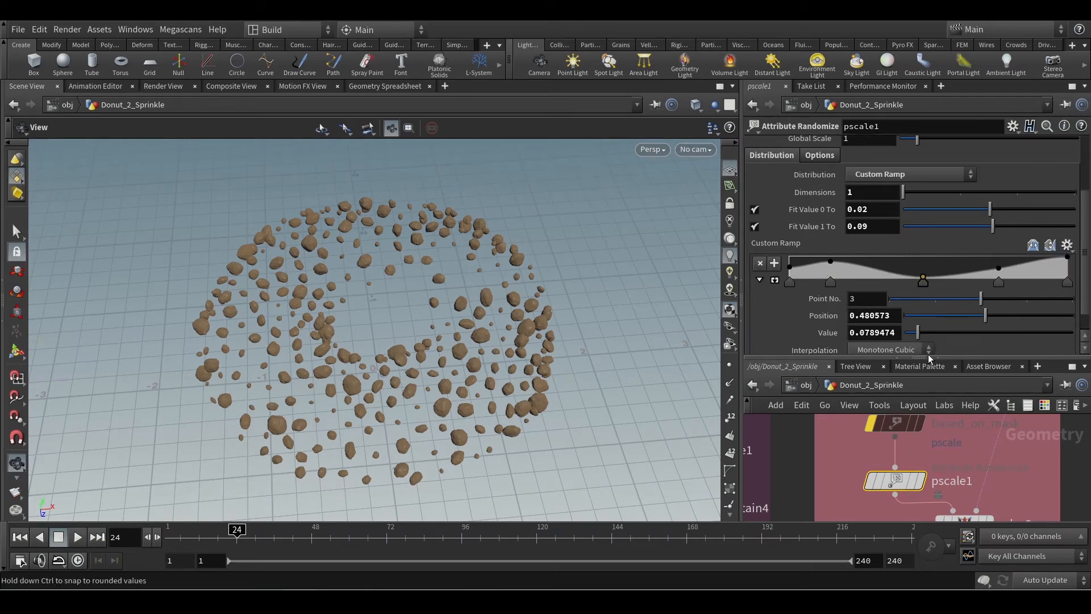
# Bypass the pscale1 node in the Donut_2_Sprinkle network
pyautogui.click(795, 437)
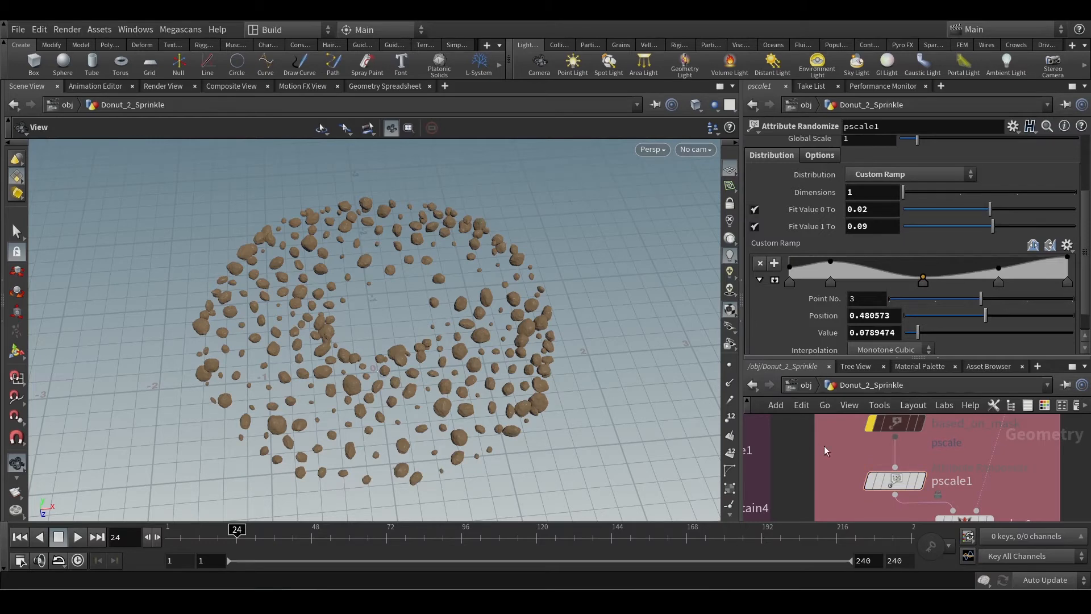
pyautogui.scroll(-1, 835, 477)
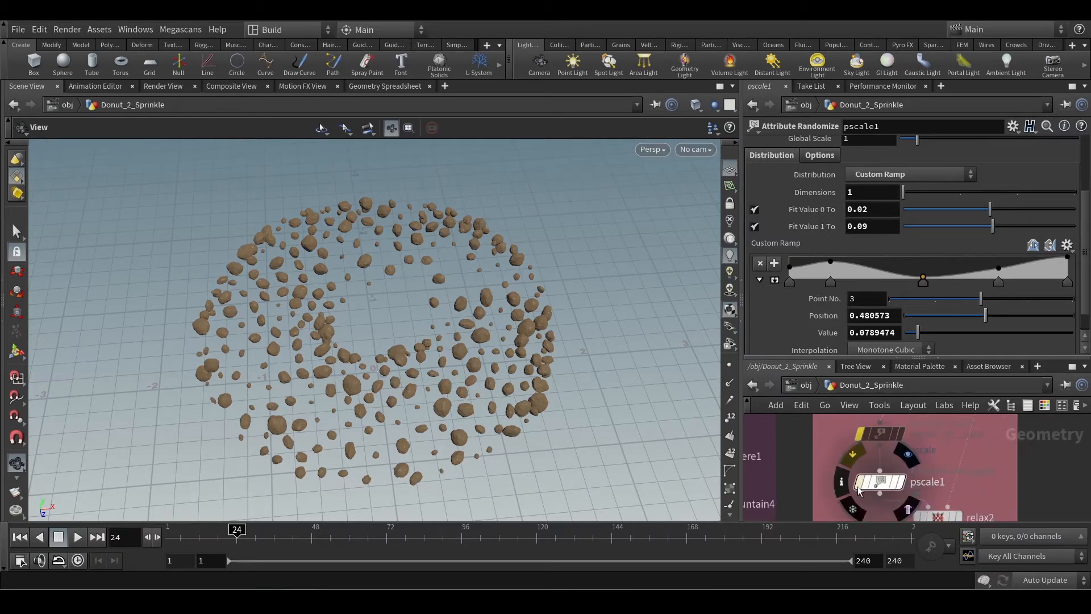
pyautogui.click(852, 456)
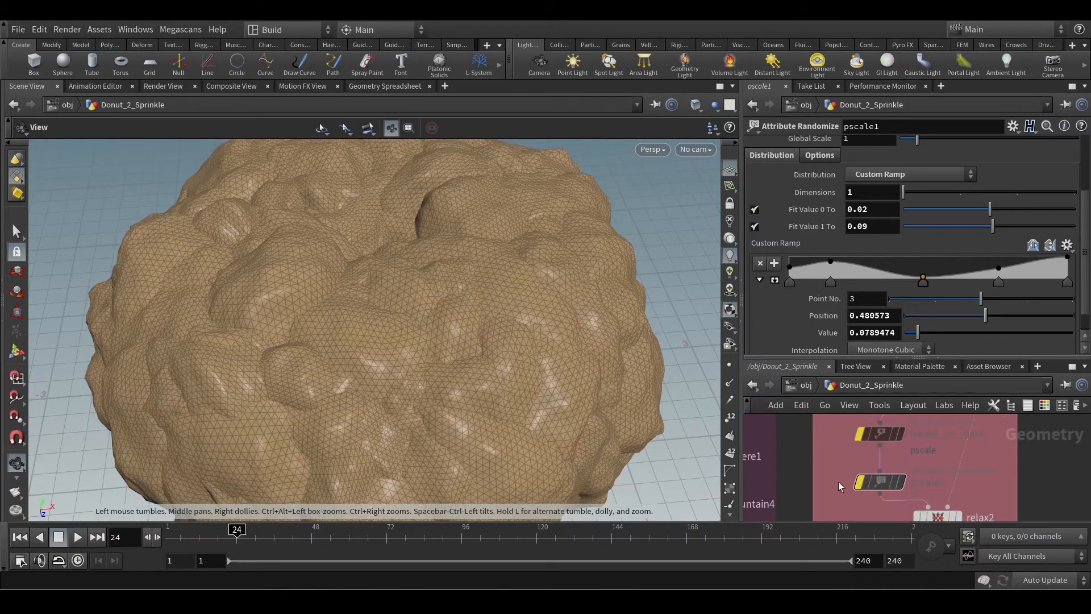
pyautogui.scroll(-3, 799, 441)
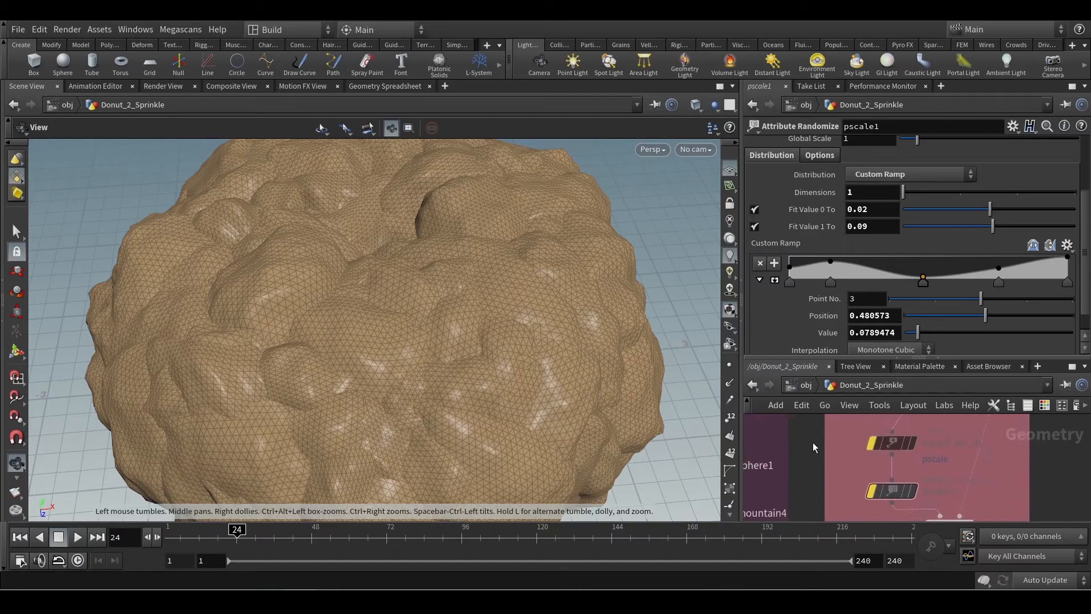
# Enlarge the network area and look over the sphere1 source nodes and the bypassed based_on_mask and pscale1 nodes
pyautogui.moveTo(823, 445); pyautogui.dragTo(948, 465, button='middle')
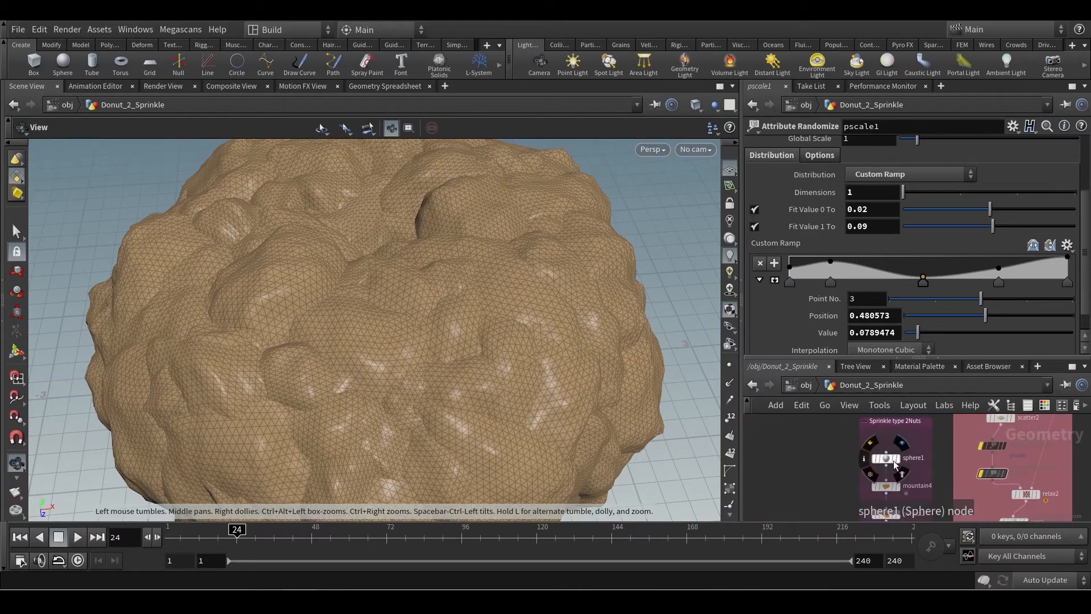
pyautogui.moveTo(939, 460); pyautogui.dragTo(828, 463, button='middle')
pyautogui.moveTo(693, 375); pyautogui.dragTo(754, 392, button='middle')
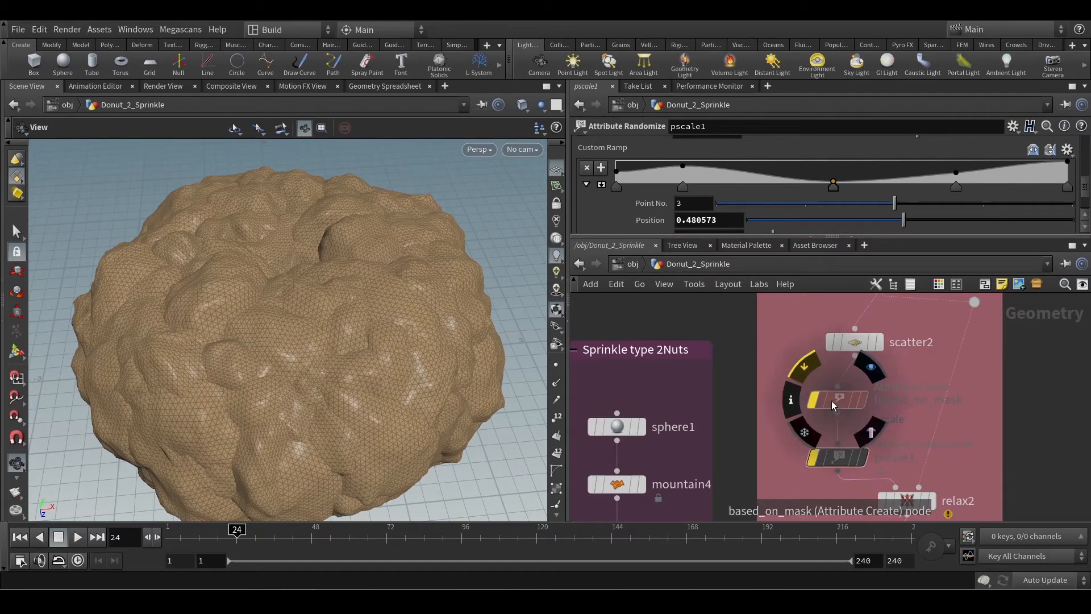
pyautogui.moveTo(821, 400)
pyautogui.moveTo(725, 370); pyautogui.dragTo(806, 431, button='middle')
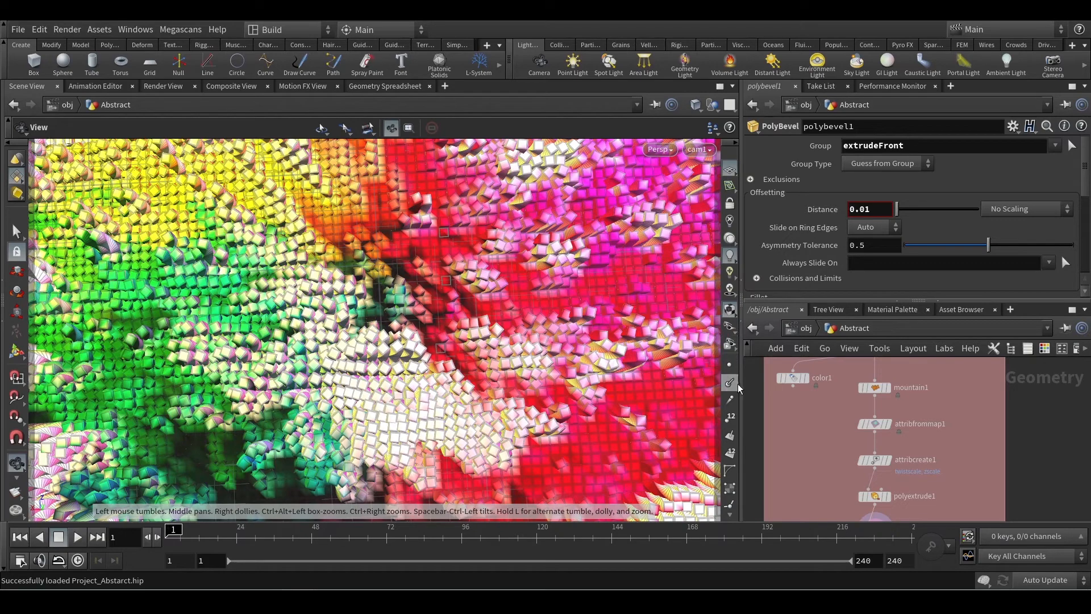
# Enlarge the network area of the Abstract project and select attribcreate1 above polyextrude1 to show its settings
pyautogui.moveTo(739, 388); pyautogui.dragTo(617, 388)
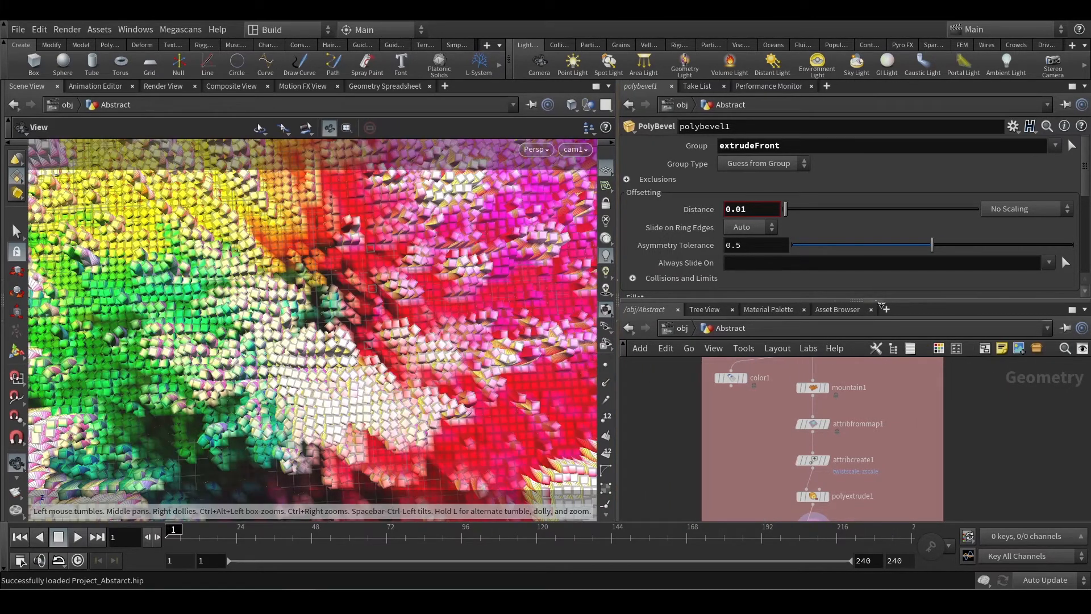
pyautogui.moveTo(886, 301); pyautogui.dragTo(887, 217)
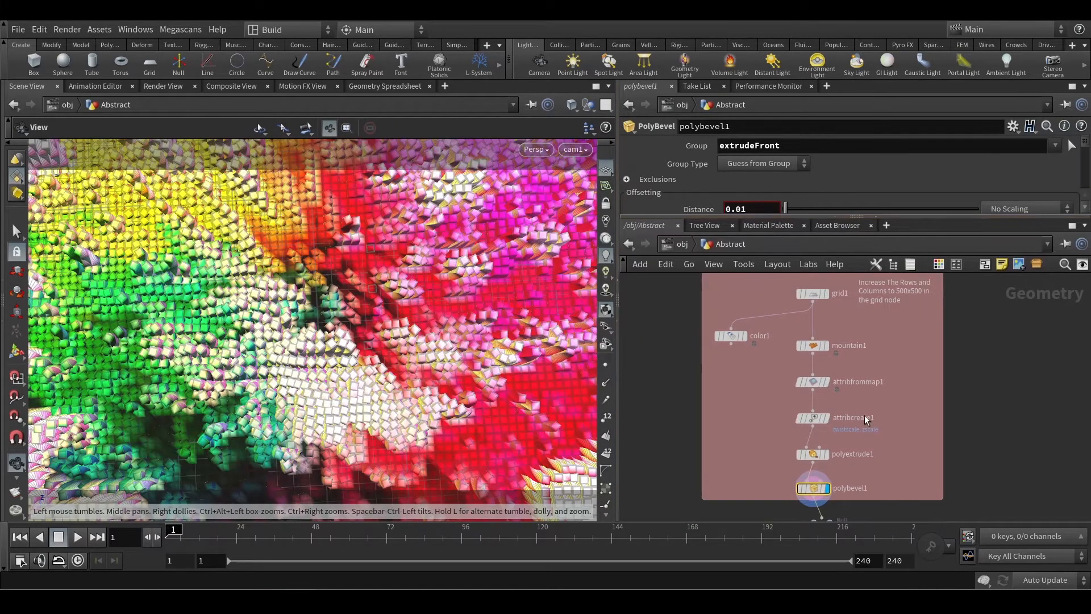
pyautogui.scroll(3, 824, 421)
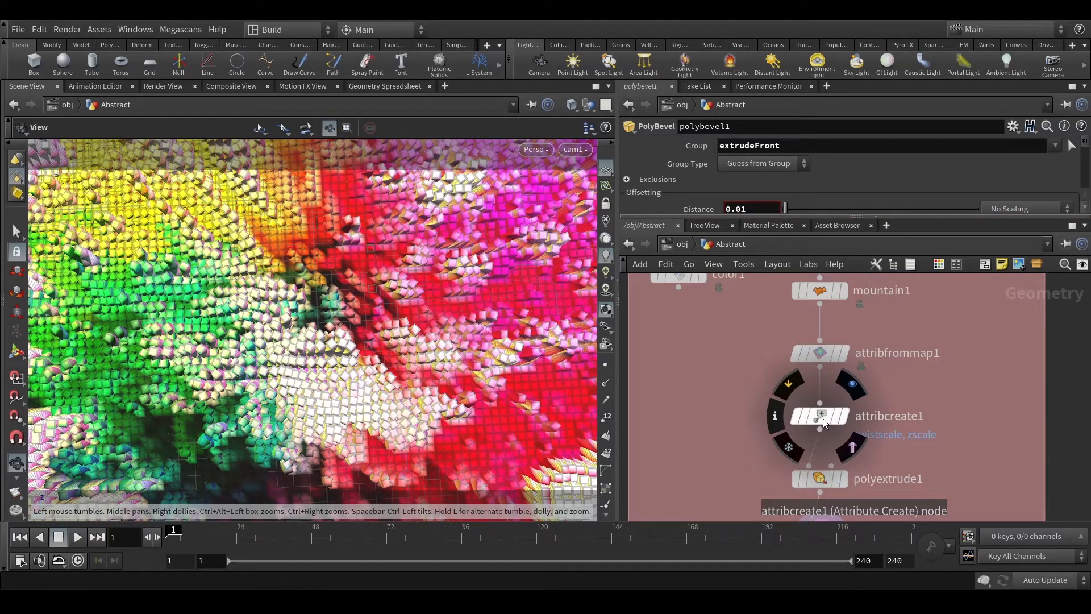
pyautogui.click(822, 419)
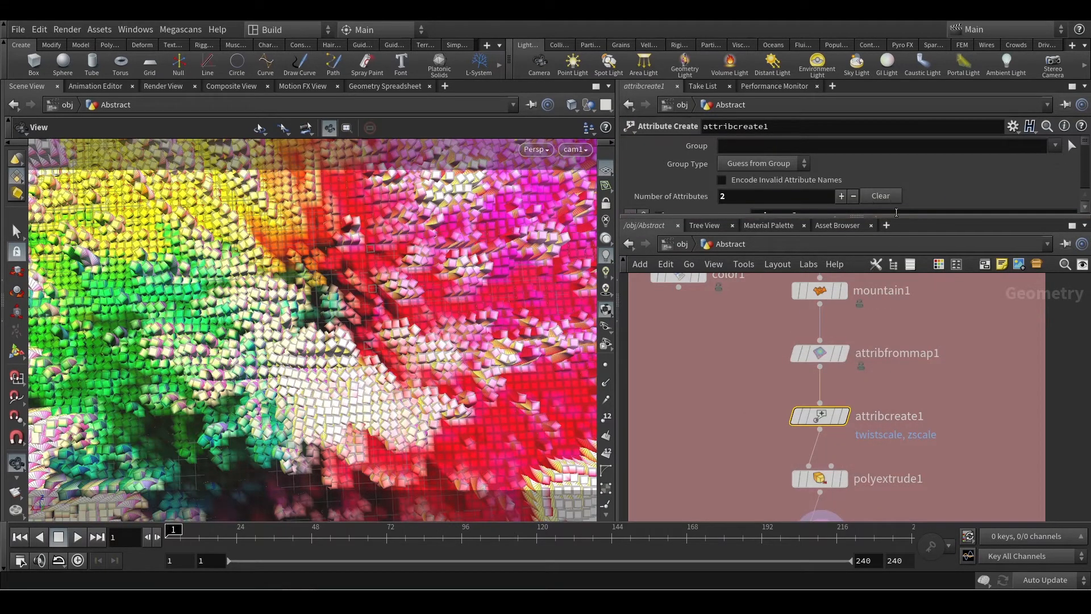
# Review attribcreate1's twistscale and zscale settings in an enlarged parameter area and open the geometry spreadsheet
pyautogui.moveTo(896, 213); pyautogui.dragTo(896, 337)
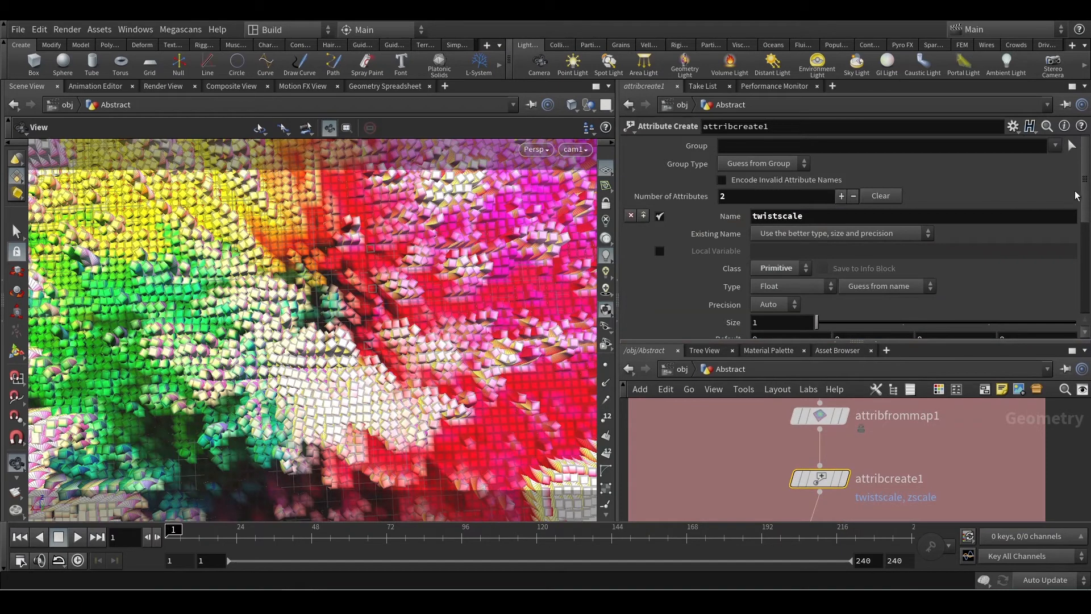
pyautogui.scroll(-2, 1076, 195)
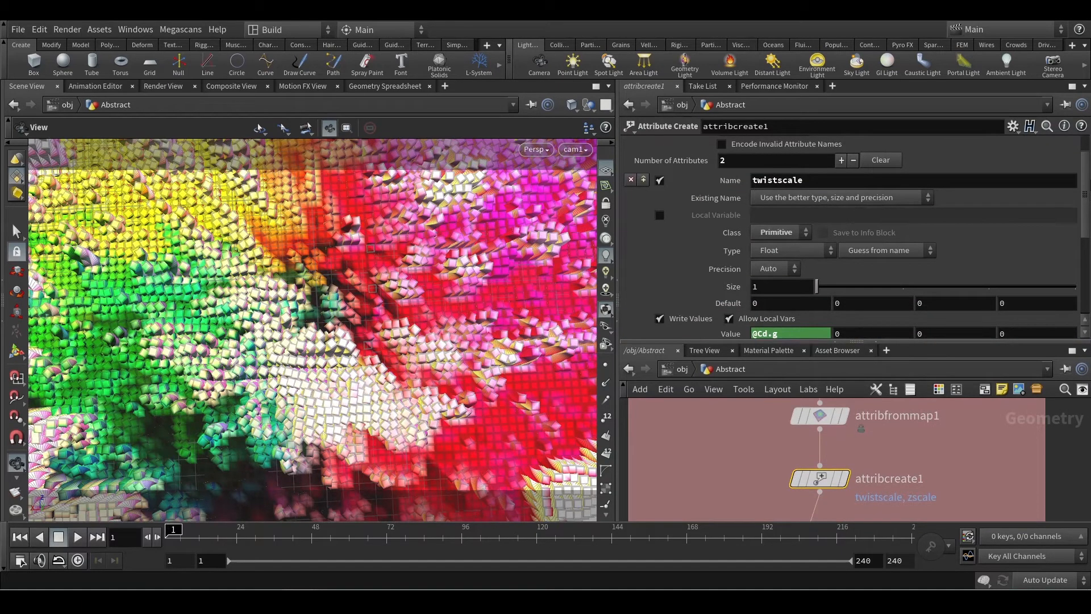
pyautogui.scroll(-4, 792, 264)
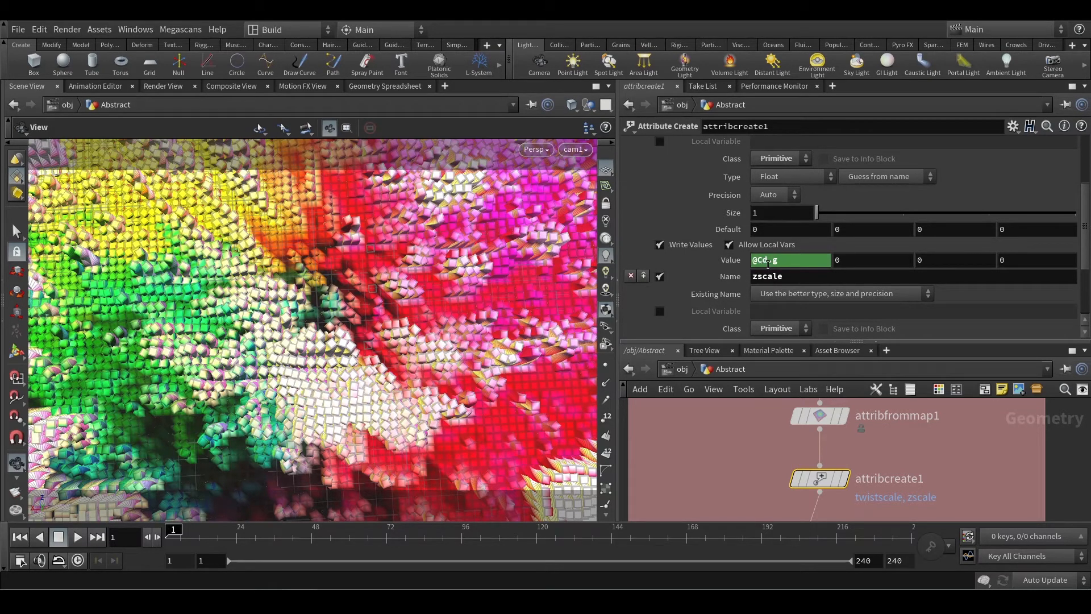
pyautogui.click(383, 87)
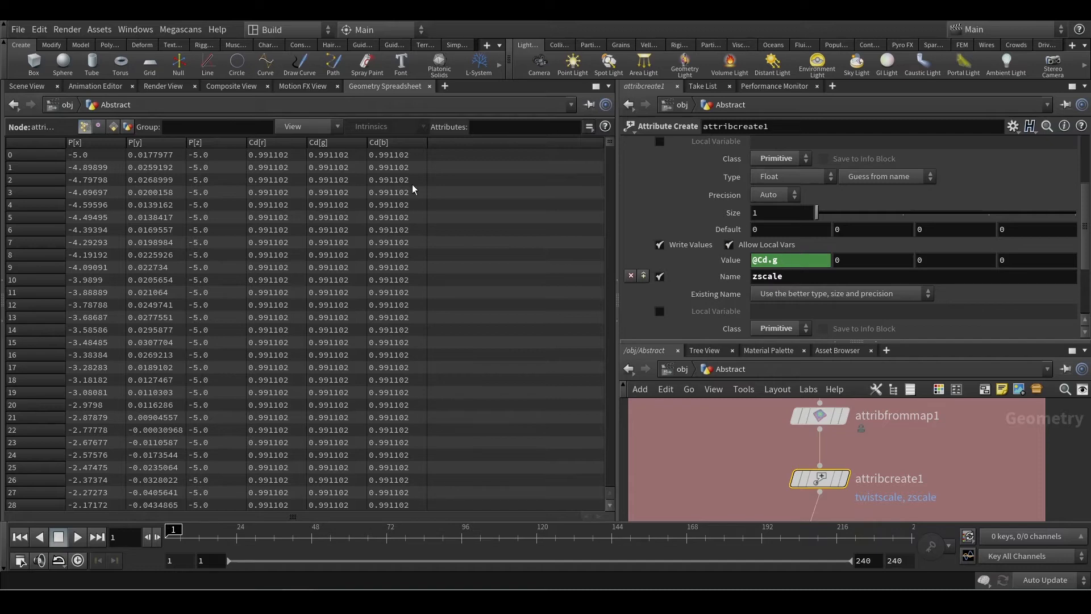
# Switch to the donut project and display maskbyfeature2 in the Donut_2_Sprinkle network with its settings shown
pyautogui.moveTo(299, 601)
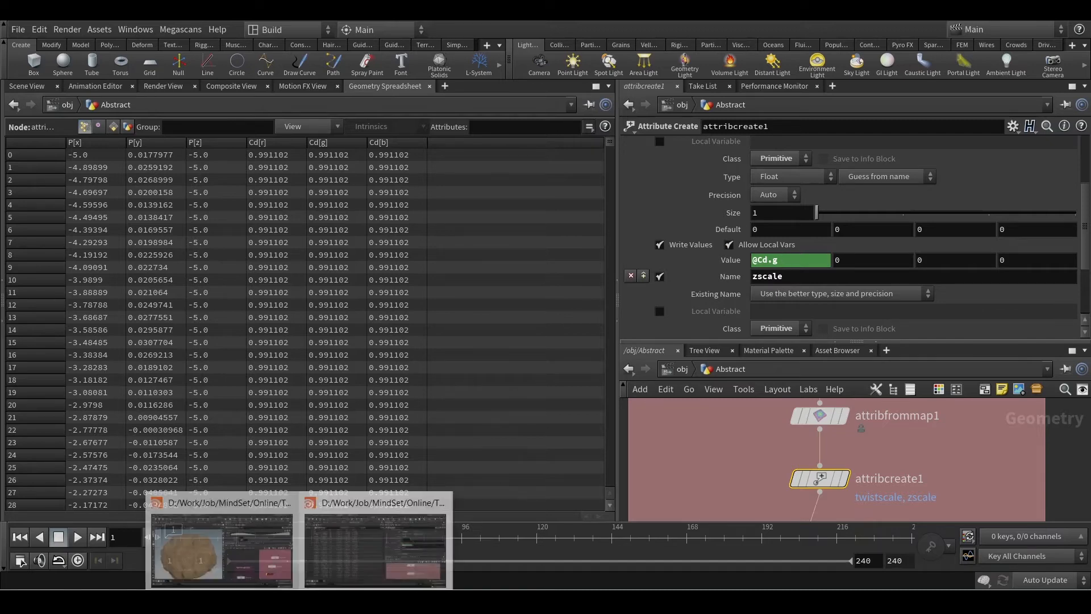
pyautogui.click(232, 544)
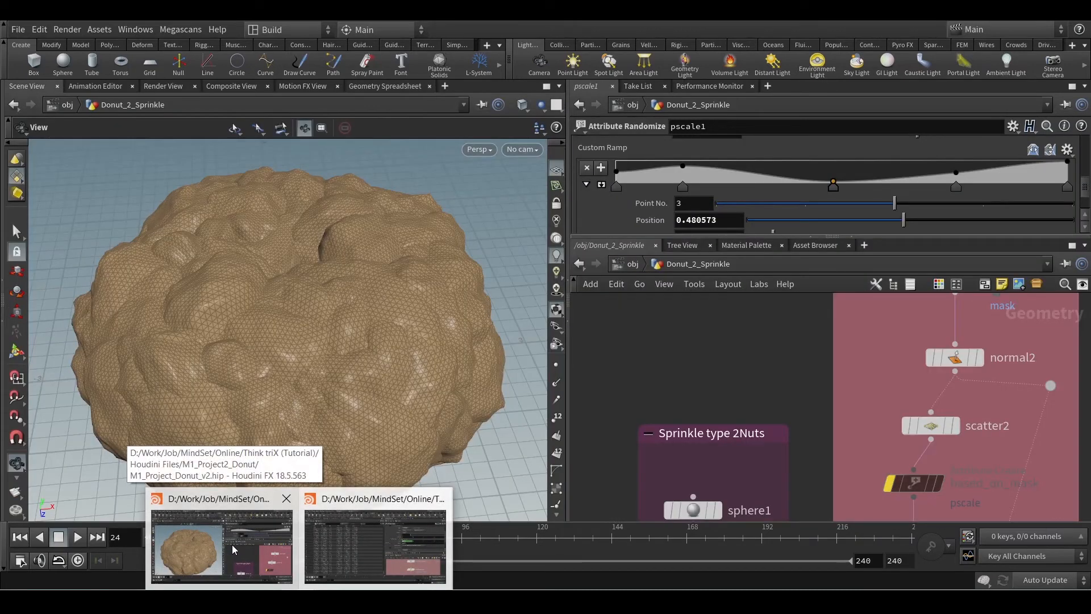
pyautogui.moveTo(775, 368); pyautogui.dragTo(649, 509, button='middle')
pyautogui.scroll(-2, 704, 424)
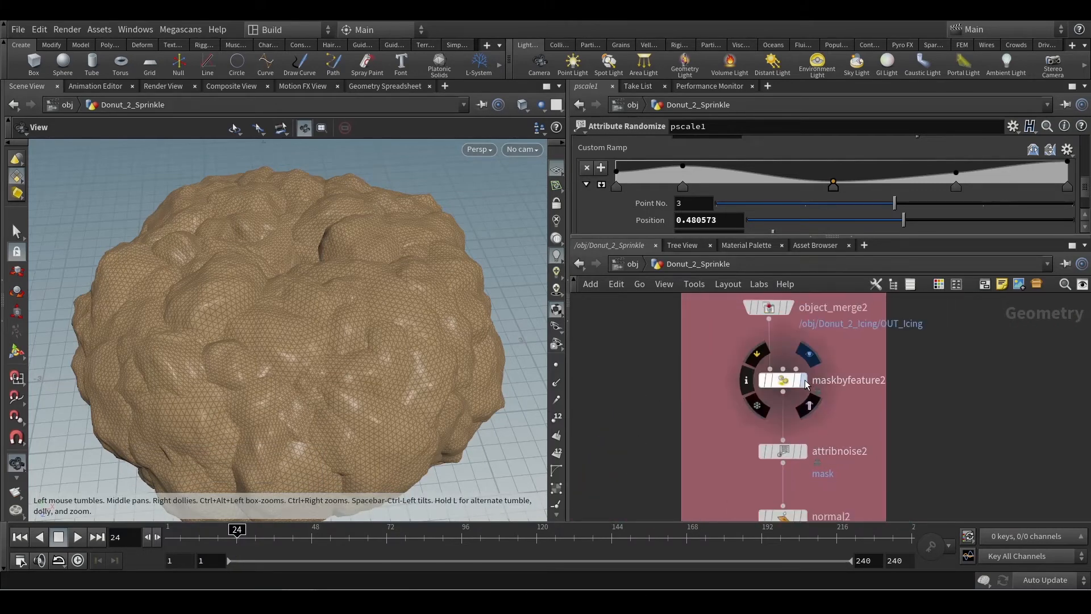
pyautogui.click(805, 384)
pyautogui.click(787, 379)
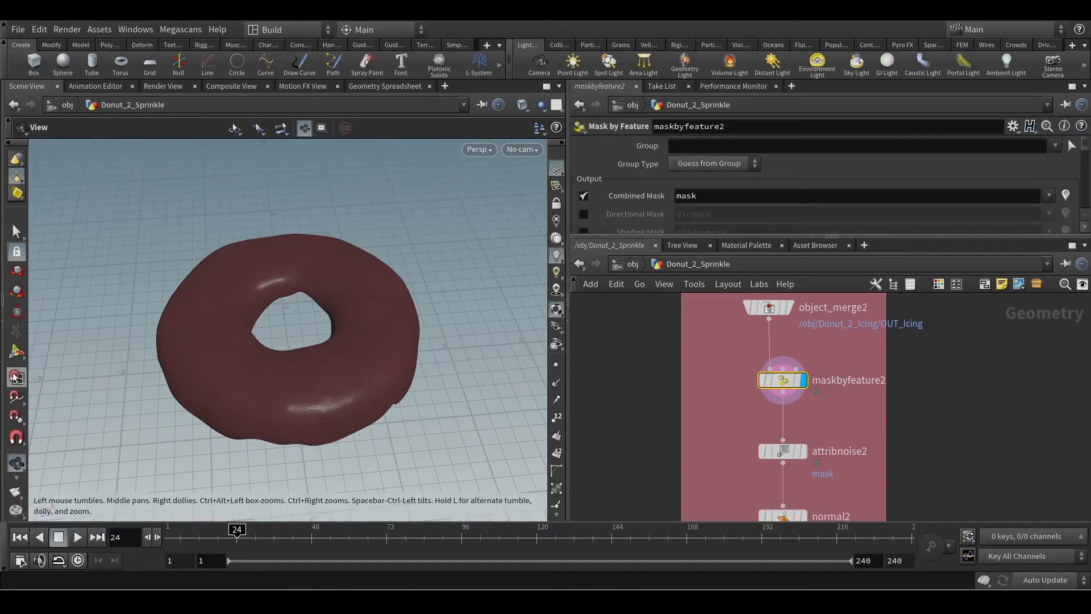
# Activate the Mask by Feature handles and examine the mask on the icing from above and from the side
pyautogui.click(17, 357)
pyautogui.moveTo(430, 378)
pyautogui.keyDown('alt'); pyautogui.mouseDown()
pyautogui.moveTo(438, 329)
pyautogui.moveTo(433, 373)
pyautogui.mouseUp(); pyautogui.keyUp('alt')
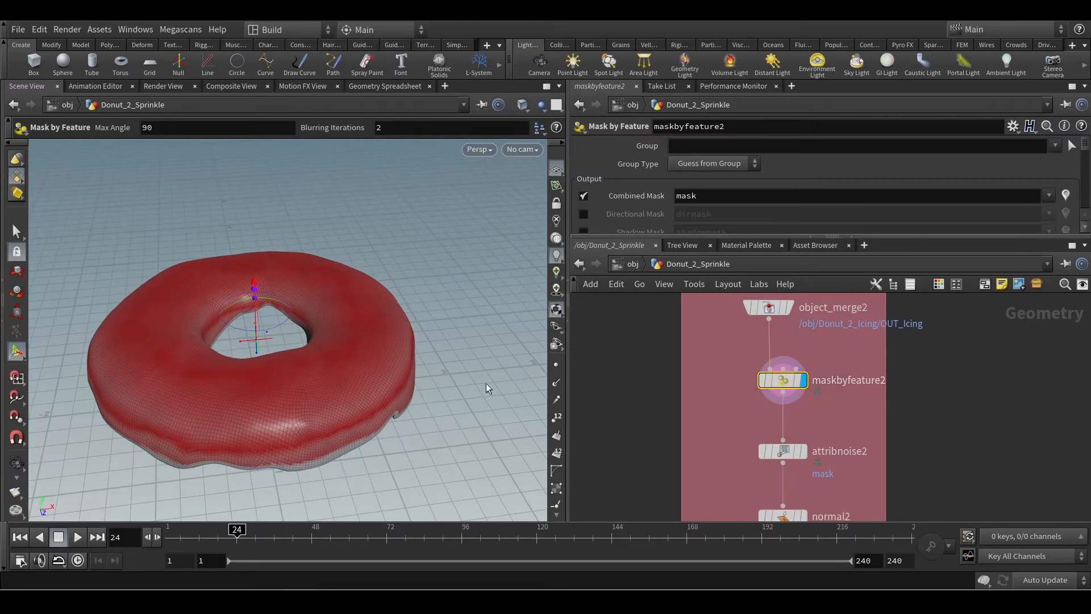
pyautogui.keyDown('alt'); pyautogui.moveTo(298, 427); pyautogui.dragTo(364, 416); pyautogui.keyUp('alt')
pyautogui.keyDown('alt'); pyautogui.moveTo(372, 463); pyautogui.dragTo(386, 401); pyautogui.keyUp('alt')
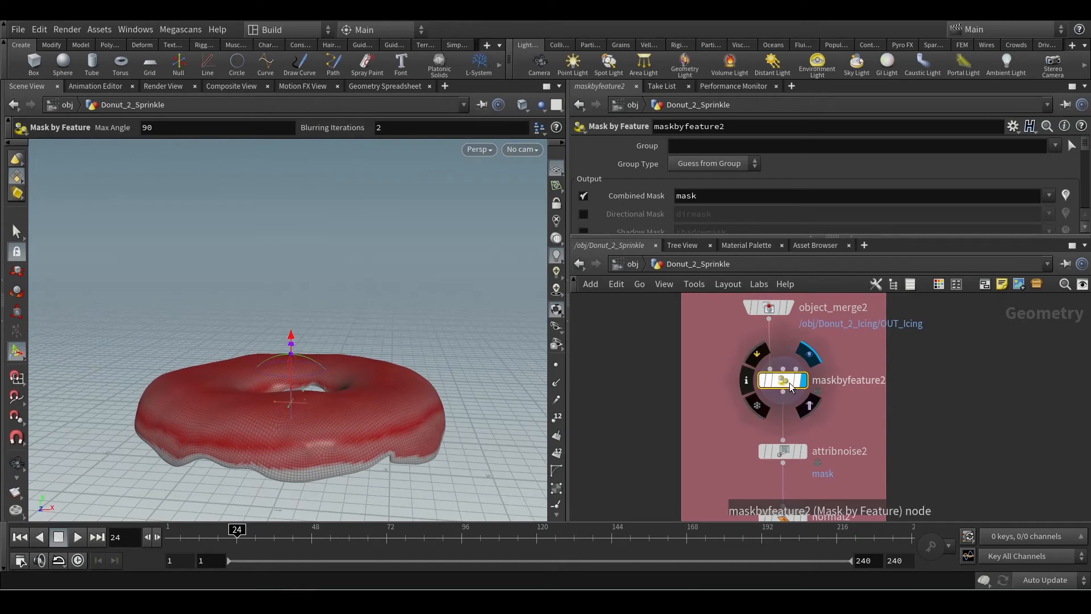
pyautogui.moveTo(791, 386); pyautogui.dragTo(787, 391)
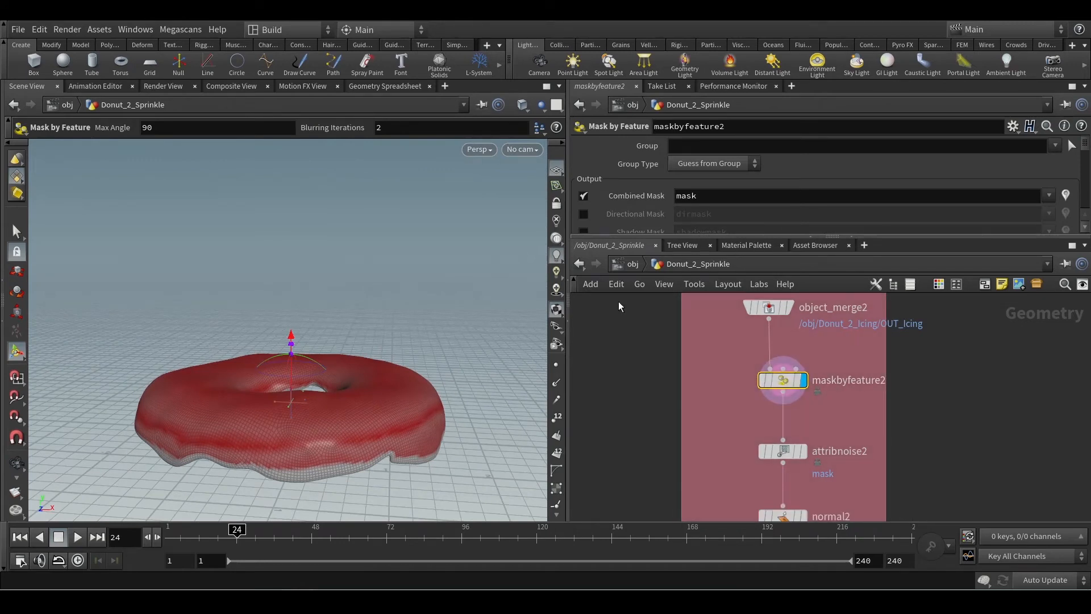
# Sort maskbyfeature2's points by mask value in the geometry spreadsheet, first descending and after that ascending
pyautogui.click(391, 87)
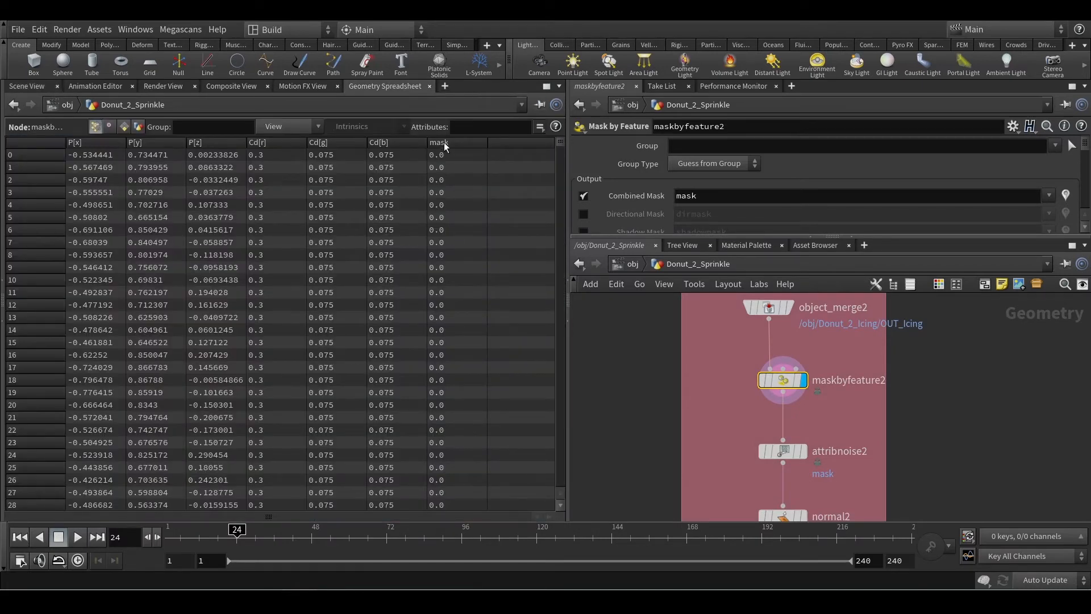
pyautogui.click(445, 145)
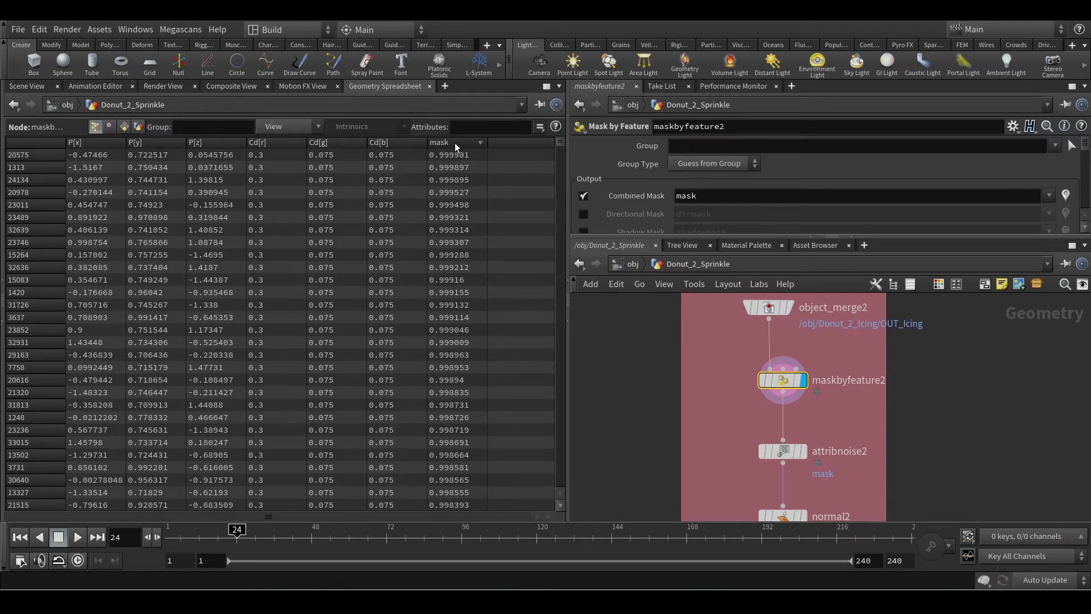
pyautogui.click(451, 144)
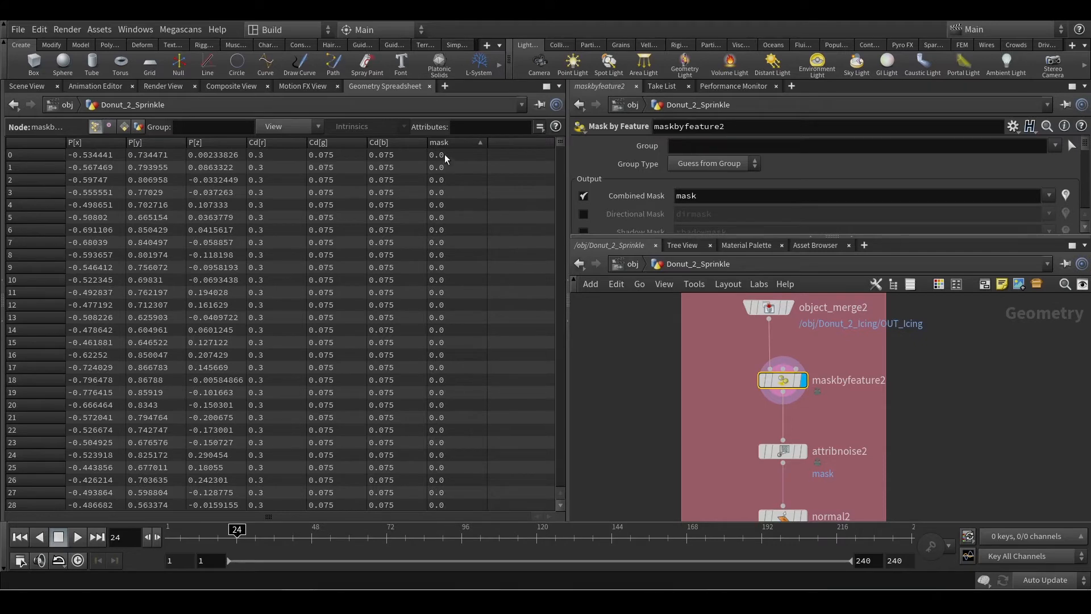
# Return to the scene view and inspect the mask across the icing and its lower rim up close
pyautogui.click(26, 86)
pyautogui.moveTo(433, 383); pyautogui.dragTo(262, 420)
pyautogui.press('Return')
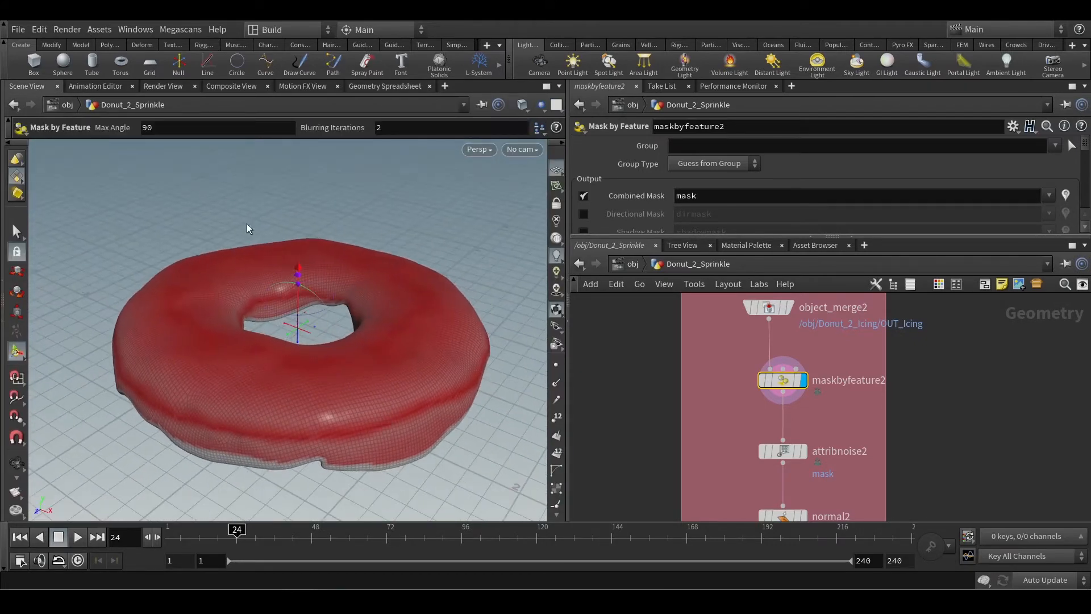
pyautogui.scroll(3, 310, 417)
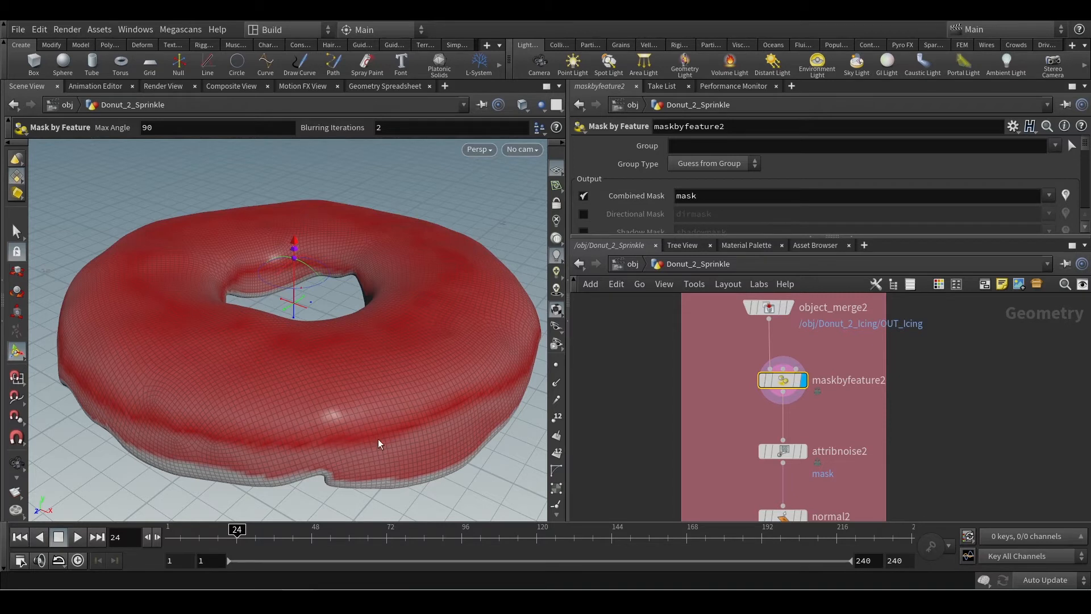
# Display attribnoise2 and compare its mask pattern and settings with those of maskbyfeature2
pyautogui.moveTo(928, 455); pyautogui.dragTo(920, 410, button='middle')
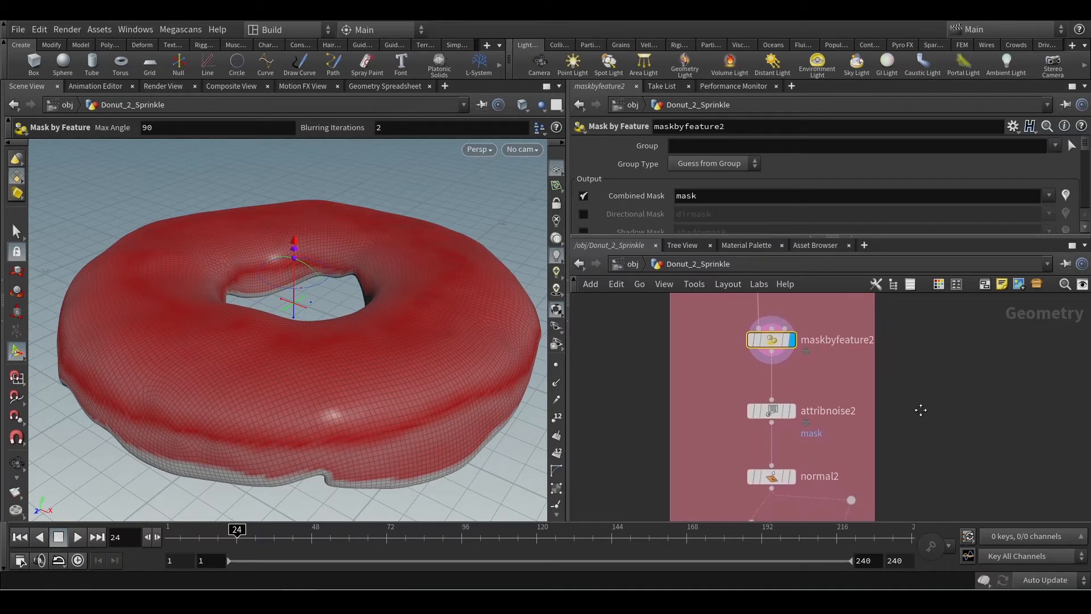
pyautogui.moveTo(787, 414)
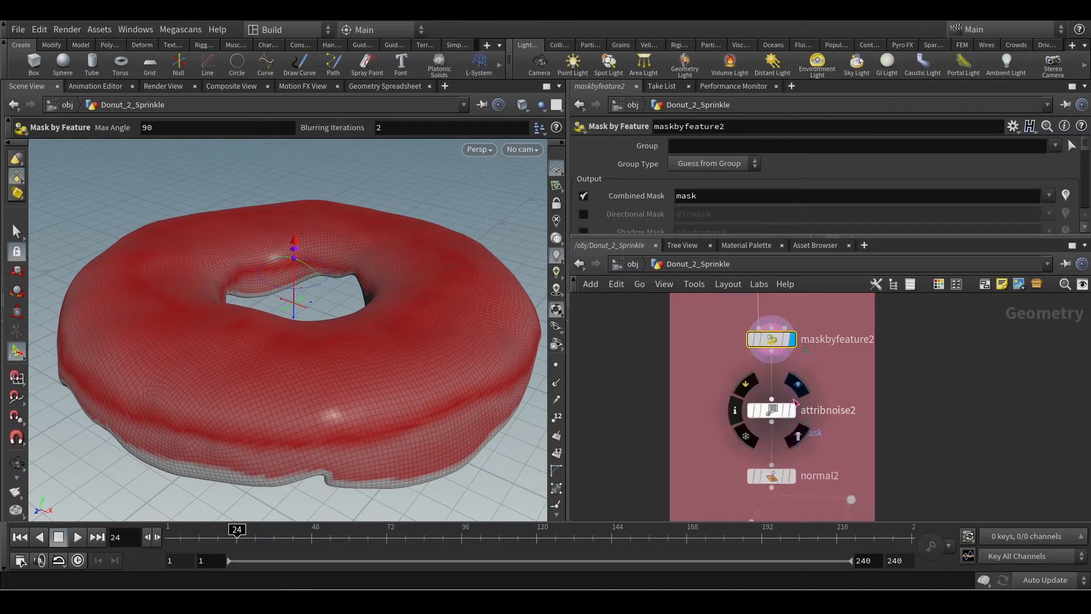
pyautogui.click(792, 411)
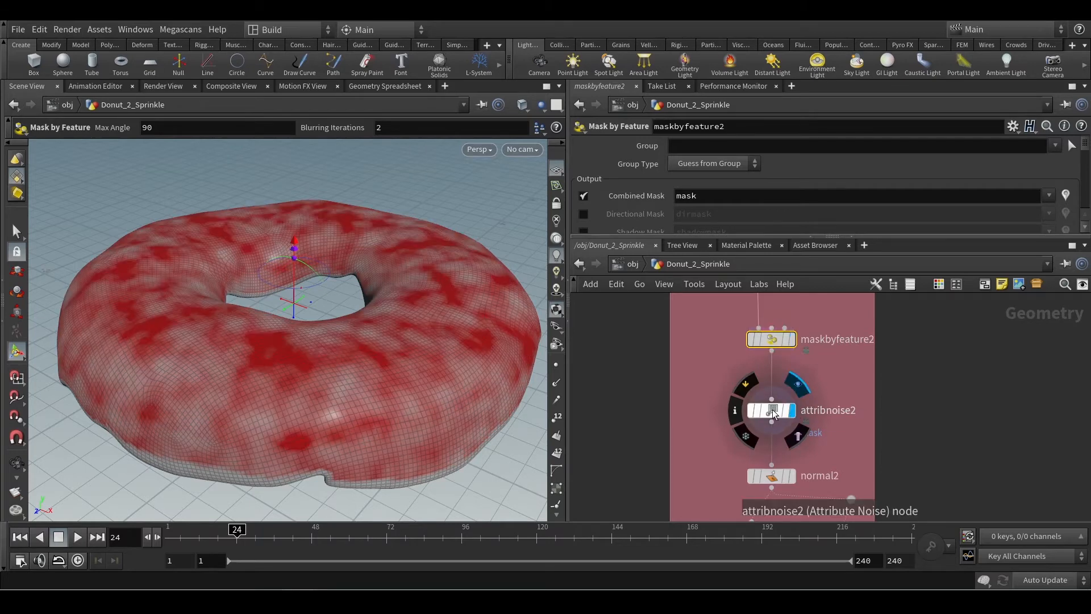
pyautogui.click(773, 409)
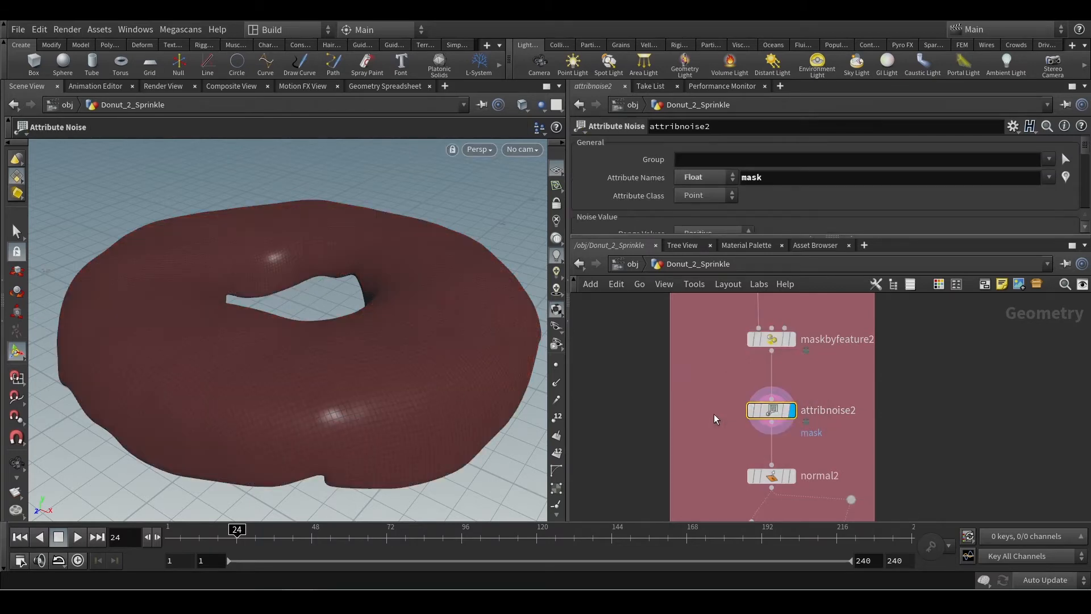
pyautogui.click(771, 344)
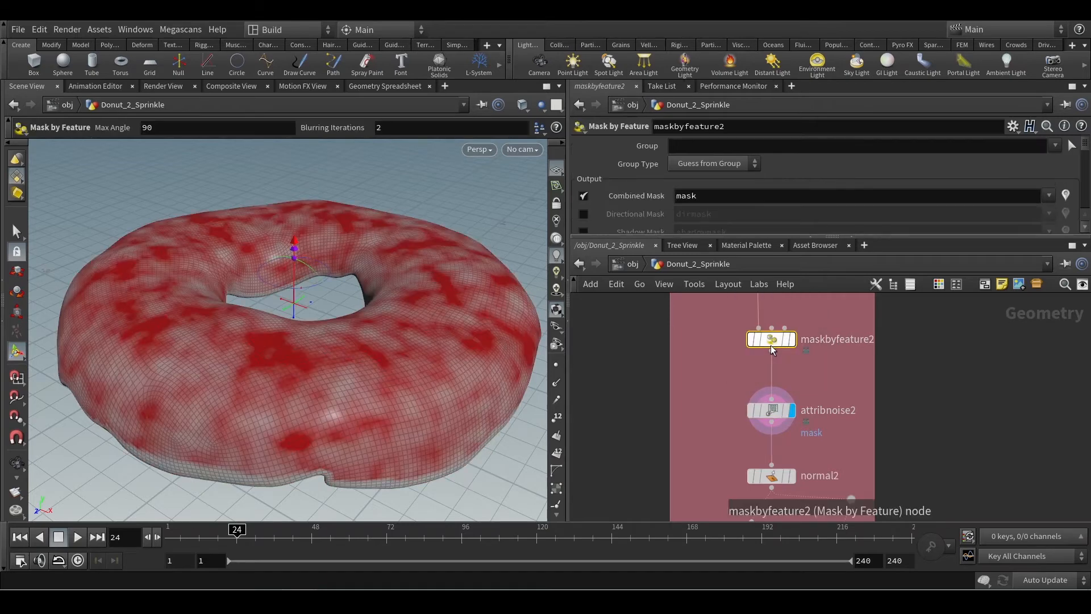
pyautogui.click(773, 411)
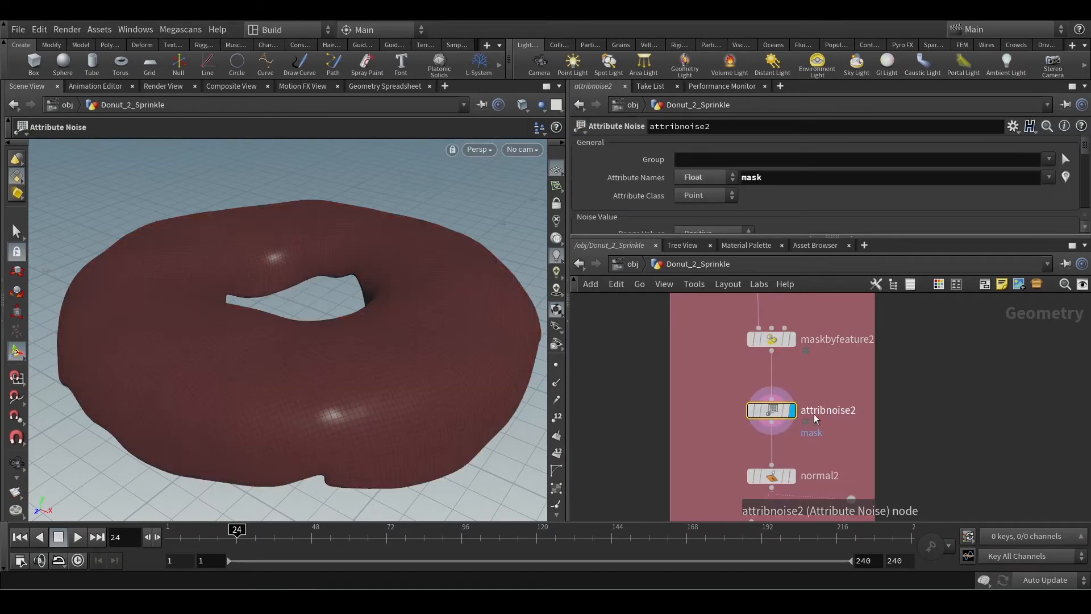
# Try a Visualize node with the mask attribute on a branch from attribnoise2 and remove the node
pyautogui.moveTo(774, 425); pyautogui.dragTo(938, 437)
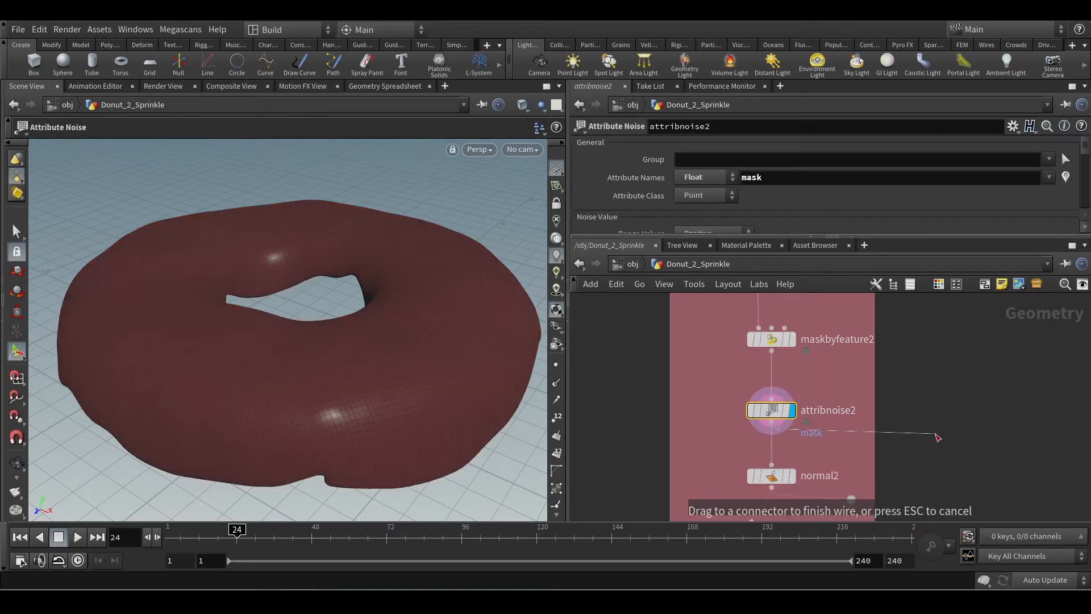
pyautogui.press('Tab')
pyautogui.write('vi')
pyautogui.write('su')
pyautogui.press('Return')
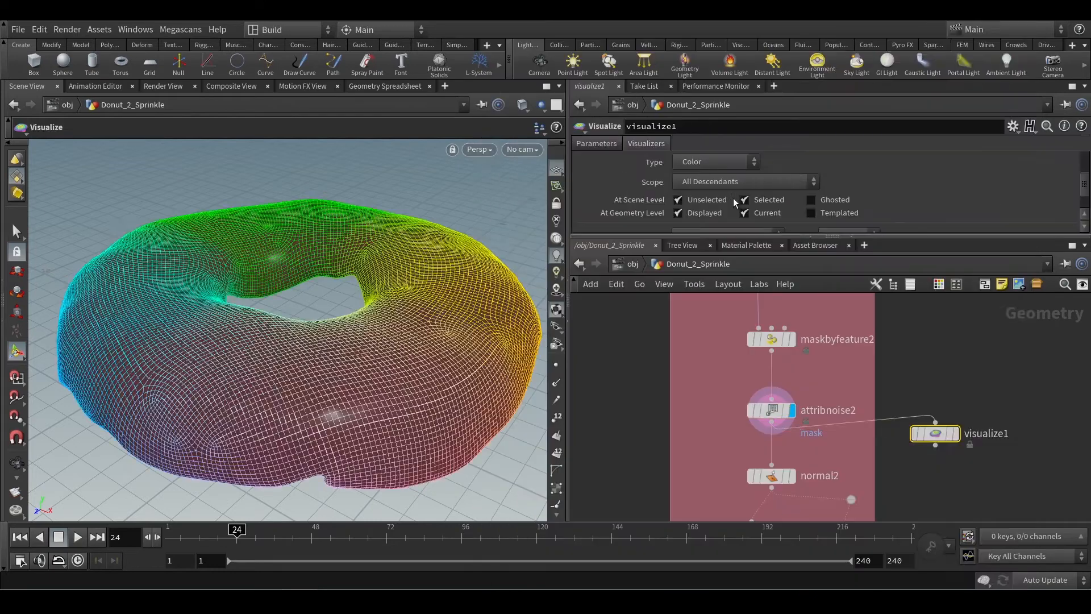
pyautogui.scroll(-3, 734, 199)
pyautogui.moveTo(707, 214); pyautogui.dragTo(514, 250)
pyautogui.write('mask')
pyautogui.press('Return')
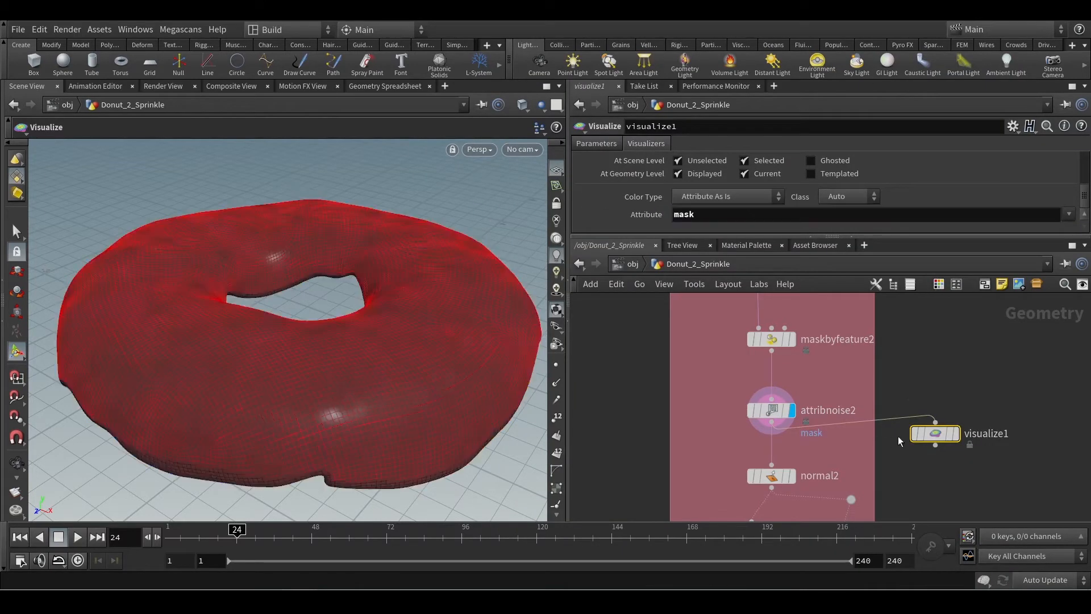
pyautogui.click(956, 433)
pyautogui.press('Delete')
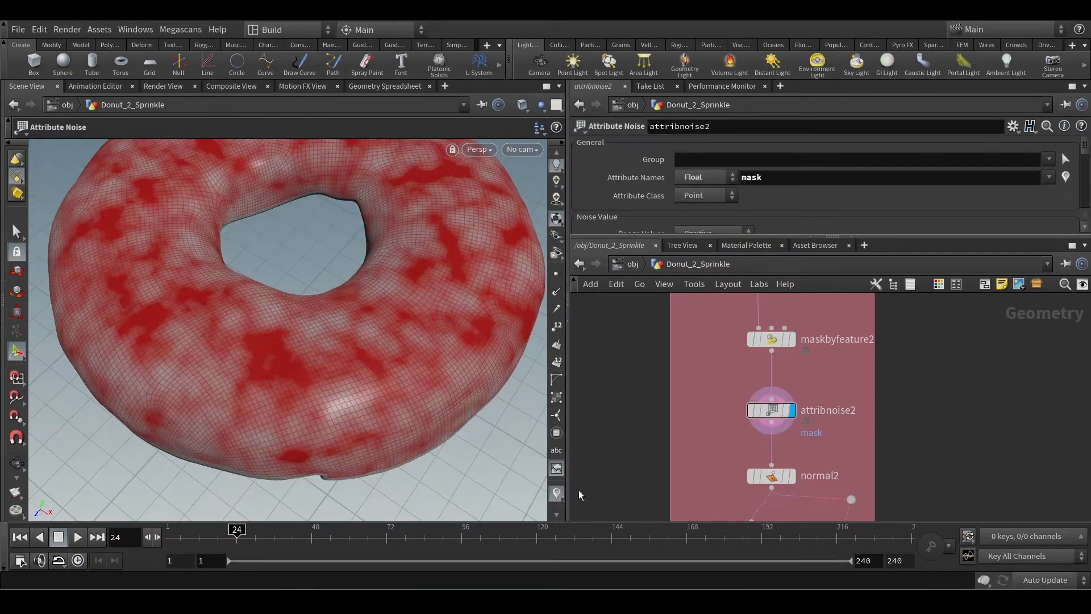
# Toggle the viewport's attribute visualization off and on and examine attribnoise2's noisy mask on the icing
pyautogui.click(557, 494)
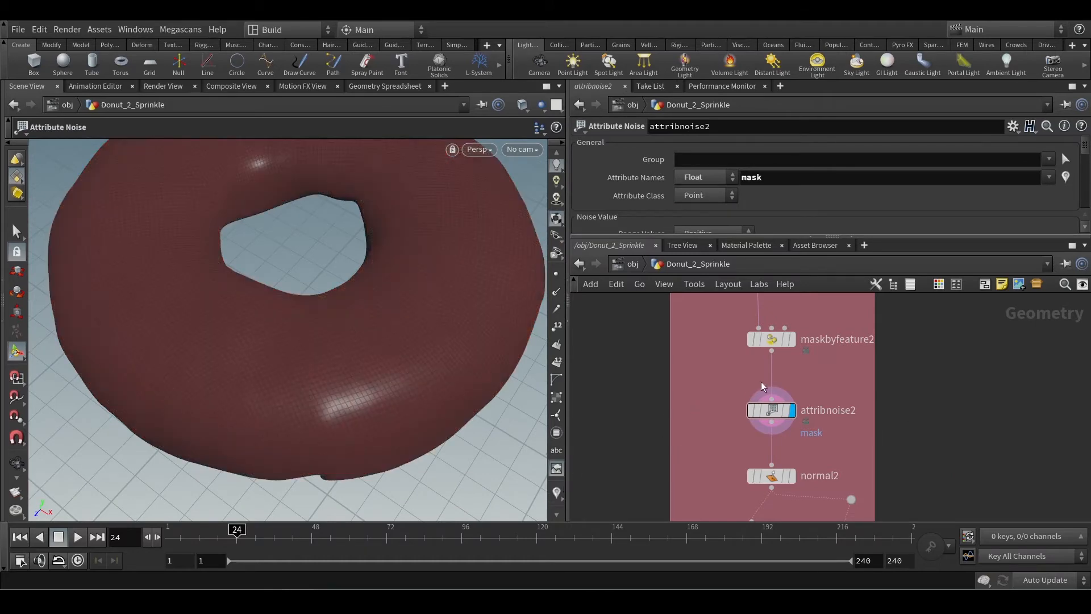
pyautogui.moveTo(791, 411)
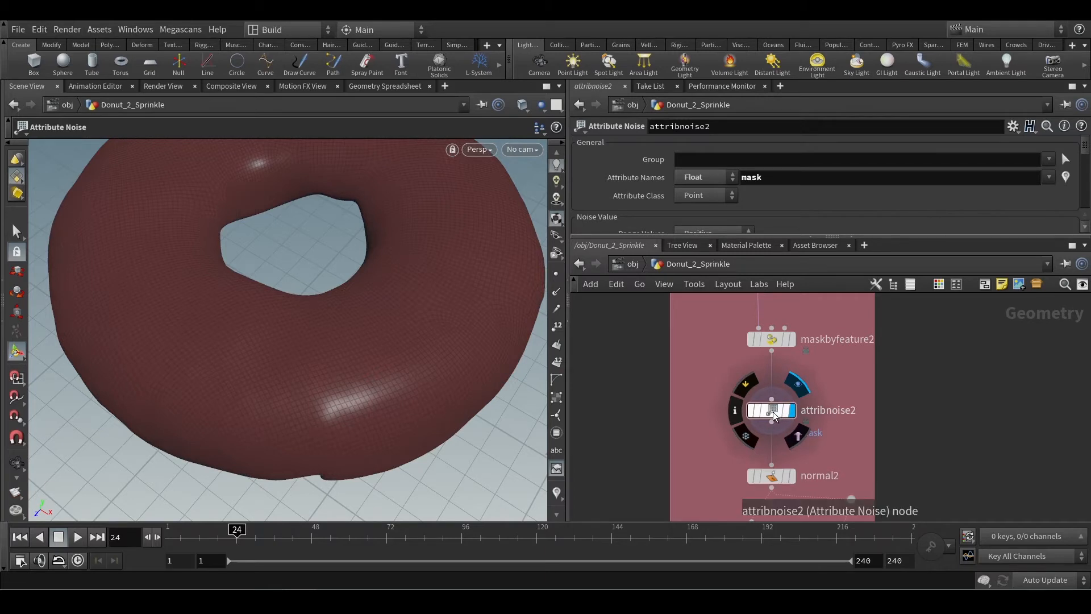
pyautogui.click(557, 495)
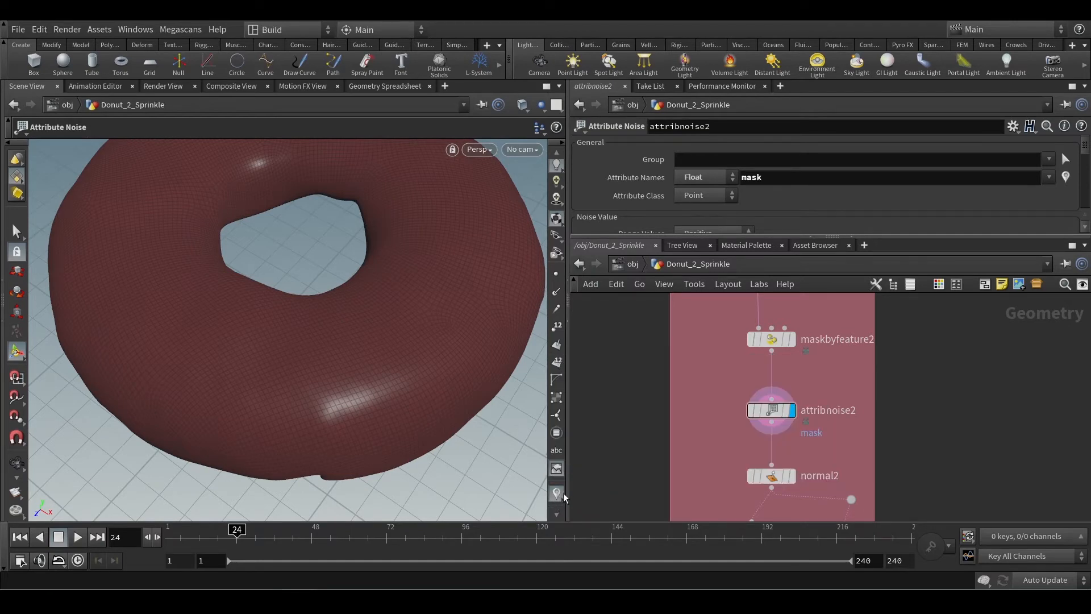
pyautogui.click(558, 495)
pyautogui.press('Escape')
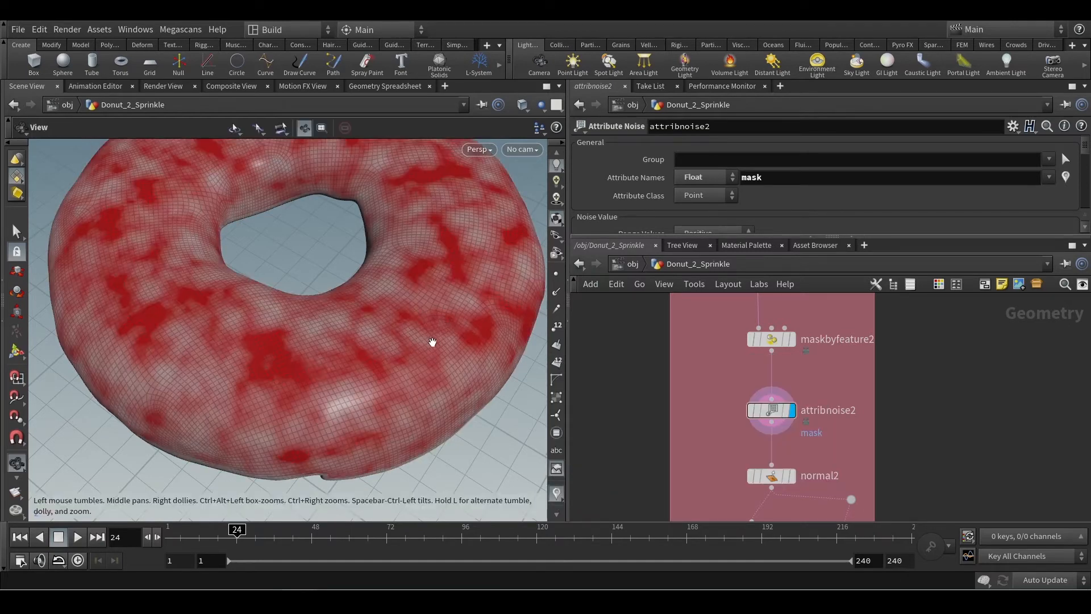
pyautogui.moveTo(434, 340); pyautogui.dragTo(407, 333)
pyautogui.press('Return')
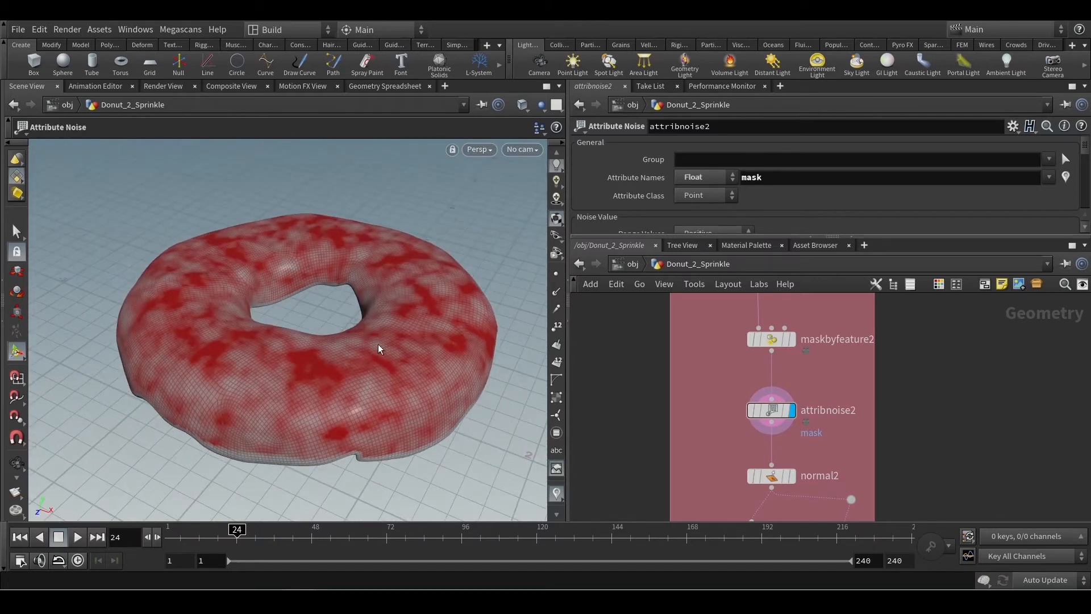
# Select attribnoise2, enable the scene-level mask visualizer, and inspect the mask pattern around the donut
pyautogui.click(775, 338)
pyautogui.click(778, 411)
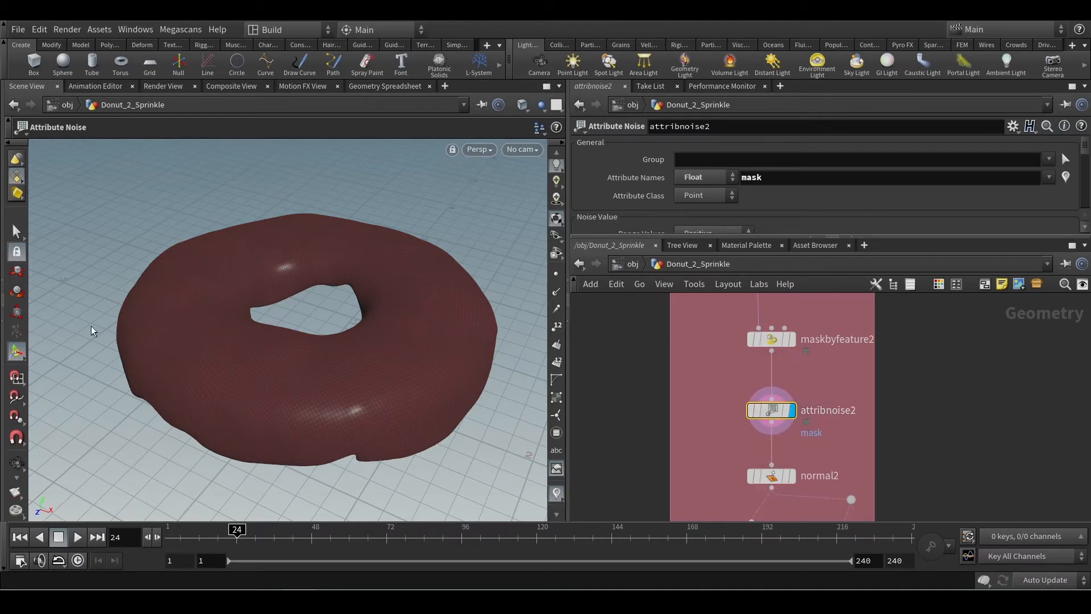
pyautogui.click(15, 227)
pyautogui.rightClick(557, 493)
pyautogui.click(560, 435)
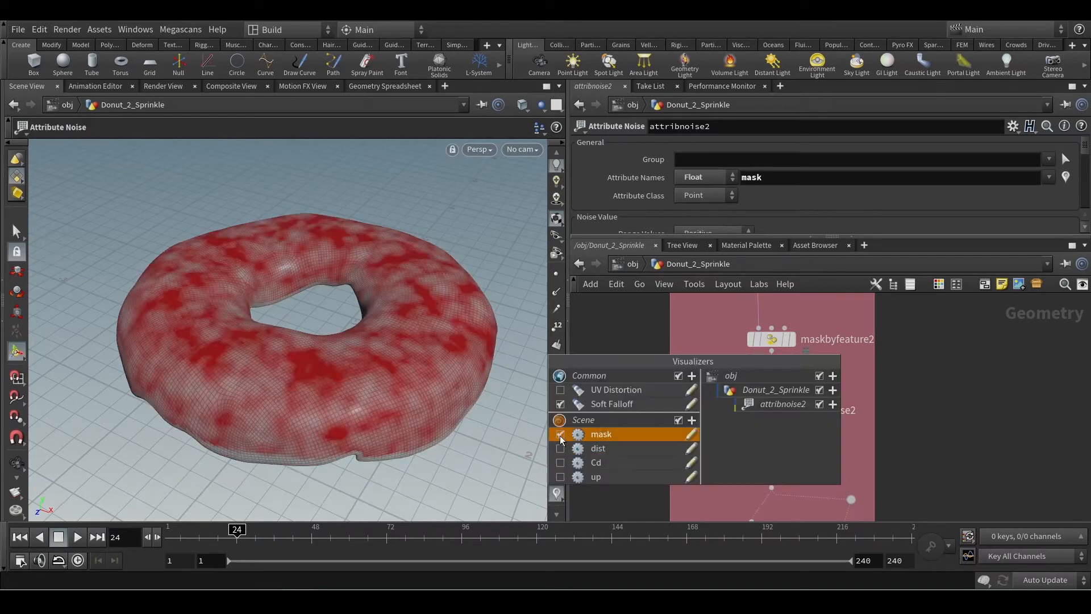
pyautogui.click(622, 325)
pyautogui.keyDown('alt'); pyautogui.moveTo(373, 373); pyautogui.dragTo(404, 392); pyautogui.keyUp('alt')
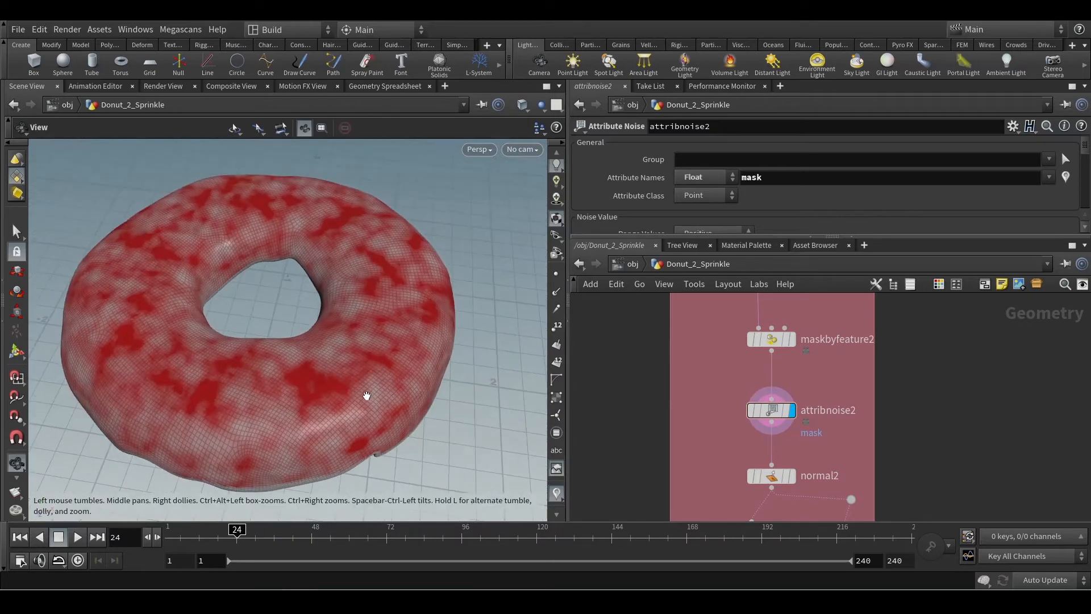
pyautogui.rightClick(557, 493)
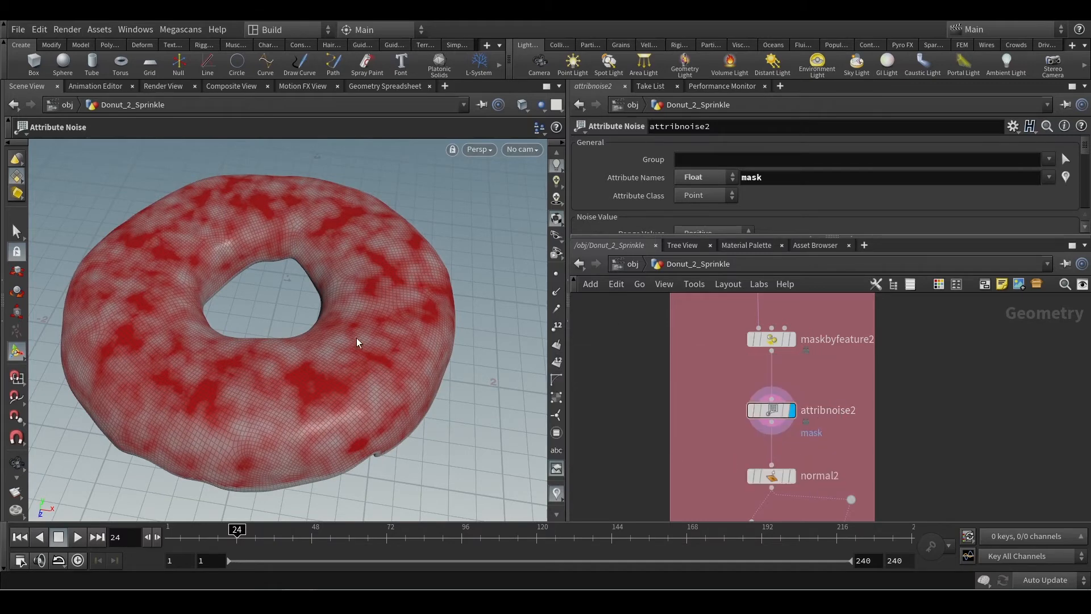
# Inspect the mask values of attribnoise2 sorted from highest to lowest in the Geometry Spreadsheet, then return to the donut in the scene view
pyautogui.click(398, 87)
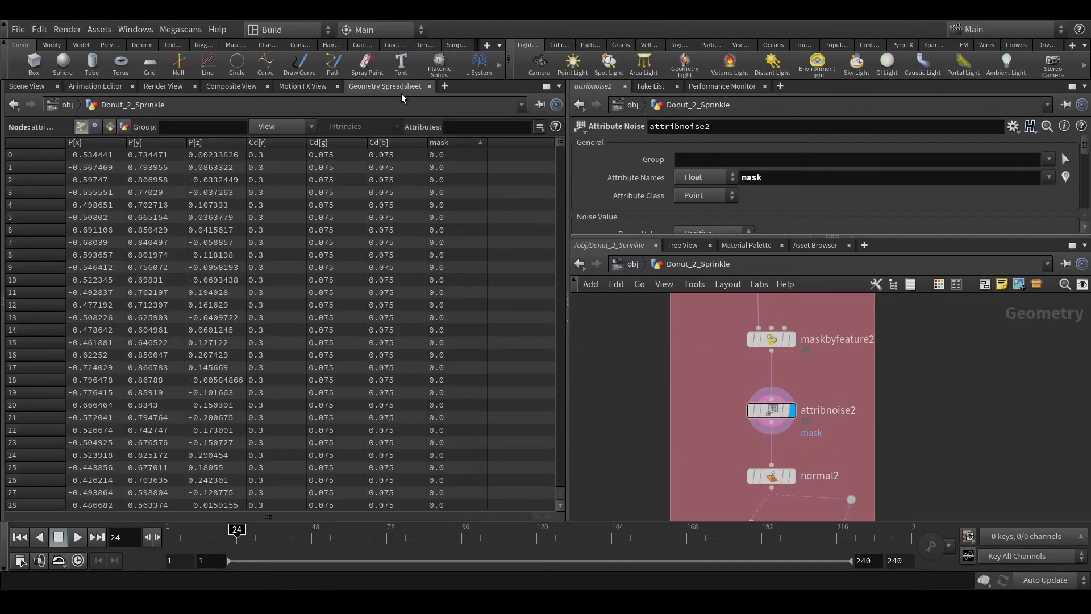
pyautogui.click(451, 144)
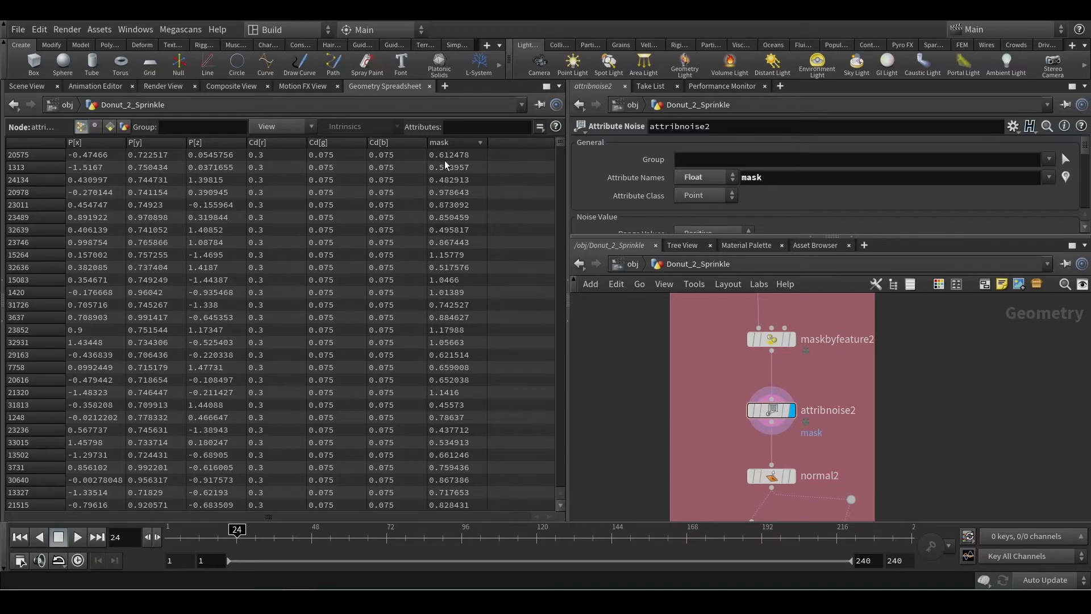
pyautogui.click(23, 87)
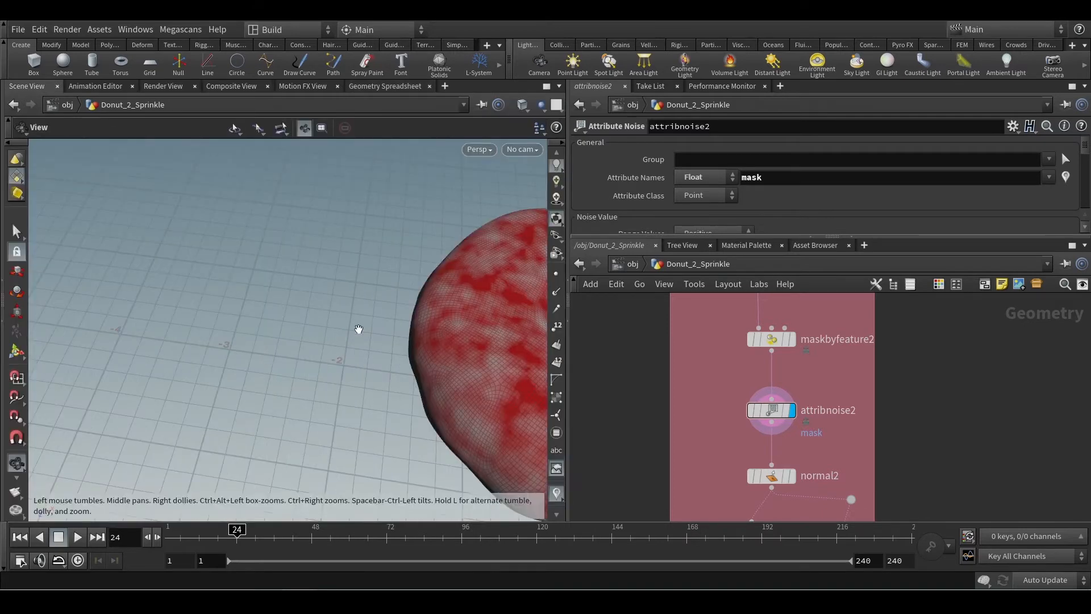
pyautogui.keyDown('alt'); pyautogui.moveTo(359, 329); pyautogui.dragTo(68, 292, button='middle'); pyautogui.keyUp('alt')
pyautogui.keyDown('alt'); pyautogui.scroll(-2, 68, 292); pyautogui.keyUp('alt')
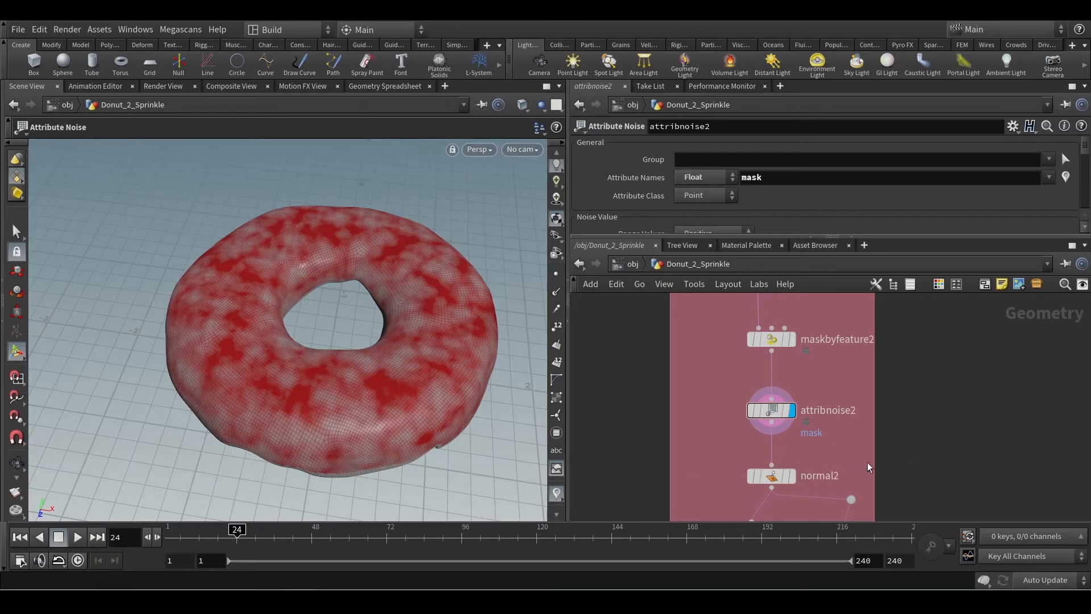
# Display the scatter2 node and show its parameters
pyautogui.moveTo(867, 462); pyautogui.dragTo(898, 361, button='middle')
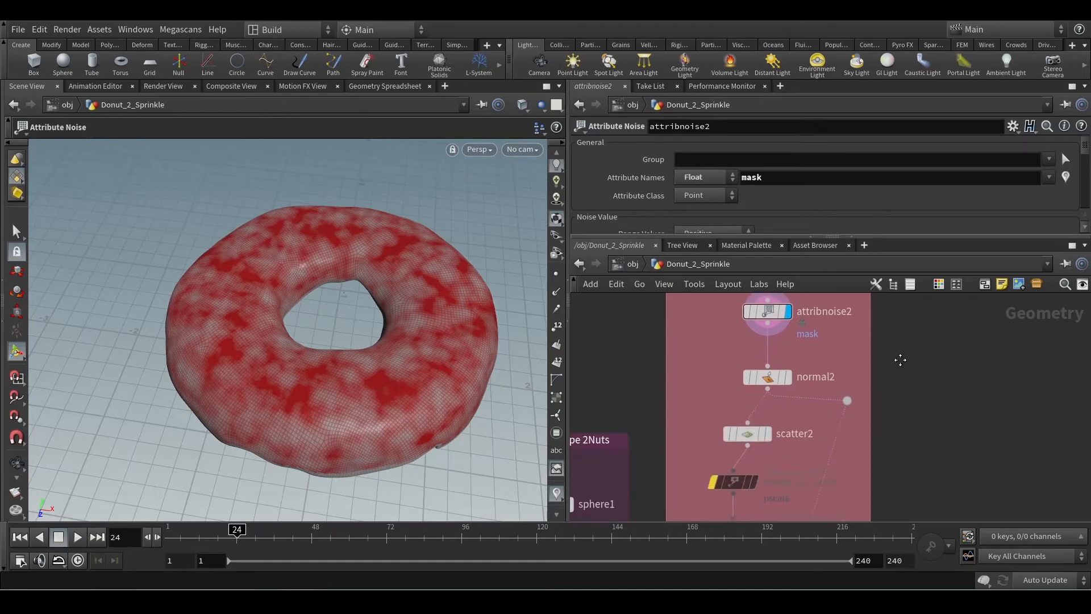
pyautogui.click(767, 430)
pyautogui.click(751, 430)
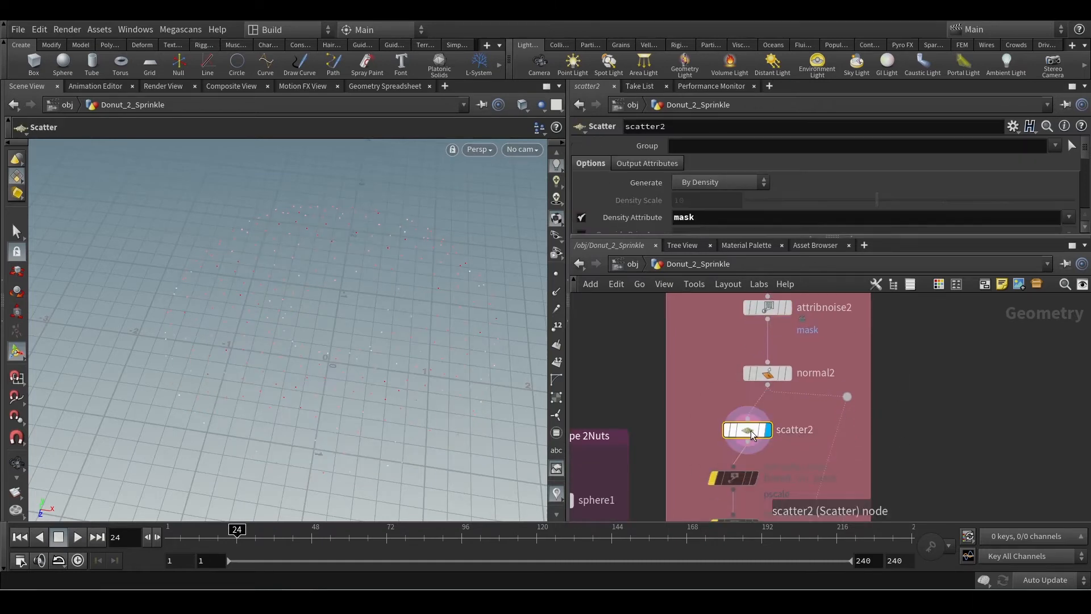
# Raise scatter2's Force Total Count to 38566 and view the denser points from a lower angle
pyautogui.scroll(-4, 744, 199)
pyautogui.moveTo(931, 186); pyautogui.dragTo(1047, 178)
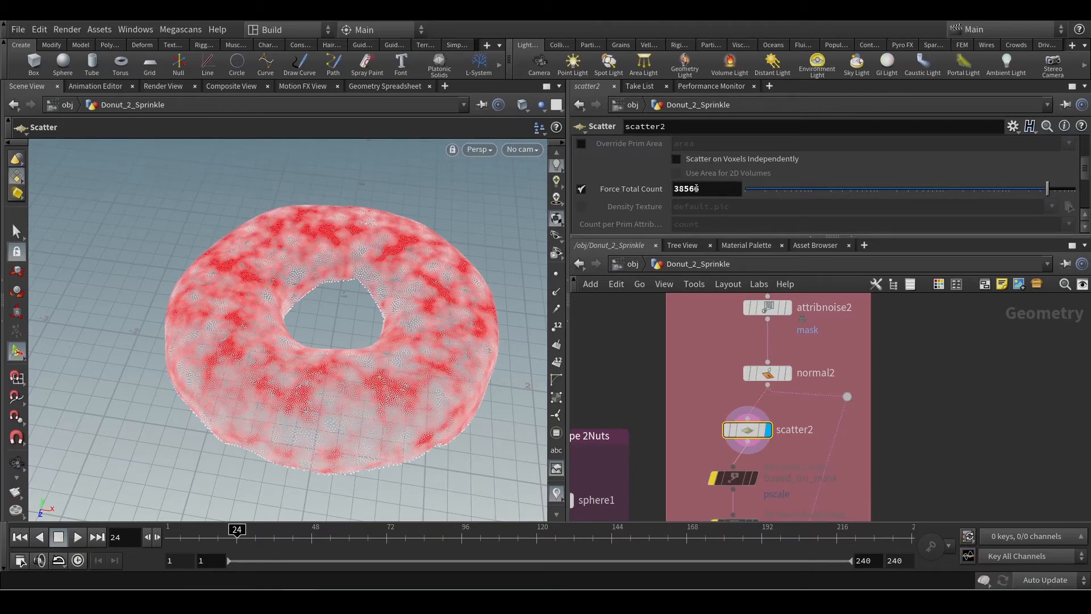
pyautogui.press('Escape')
pyautogui.scroll(3, 459, 368)
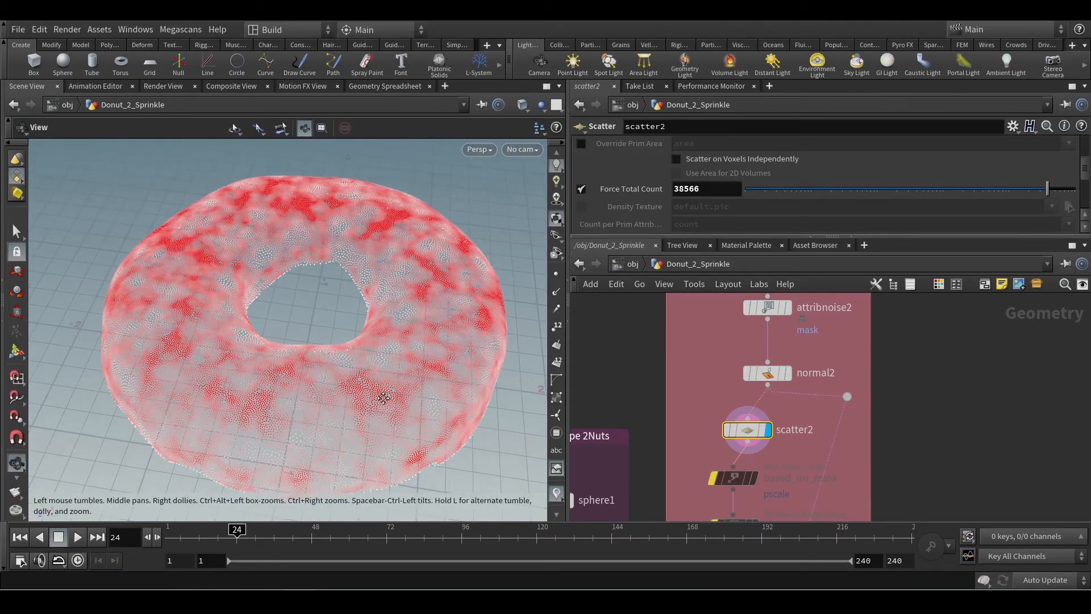
pyautogui.moveTo(383, 398); pyautogui.dragTo(338, 321)
pyautogui.press('Return')
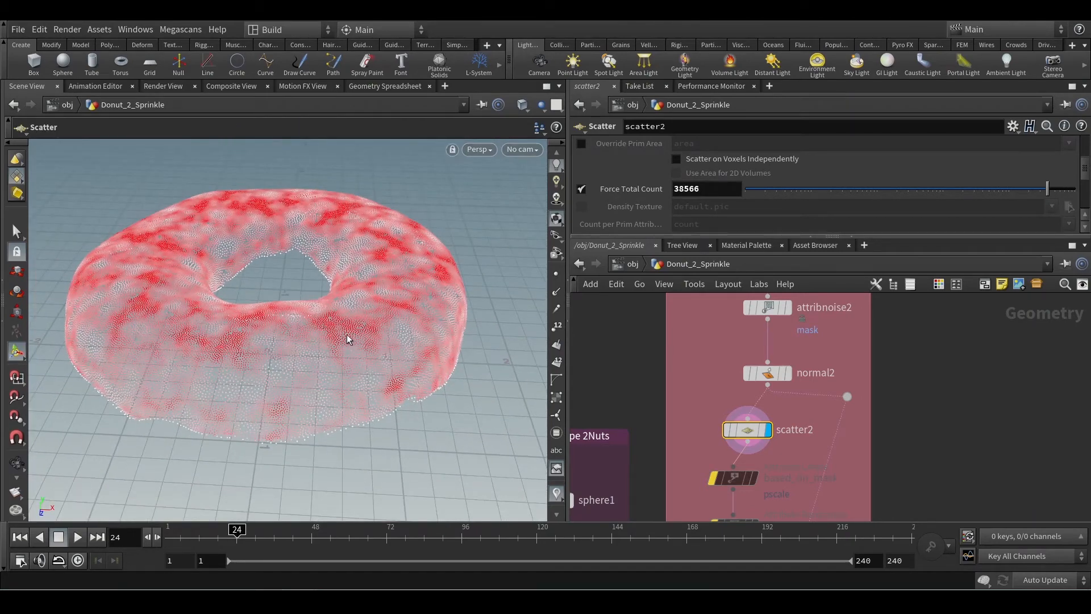
# Compare the sorted mask values of scatter2 and normal2 in the Geometry Spreadsheet, and return to the scene view
pyautogui.click(397, 86)
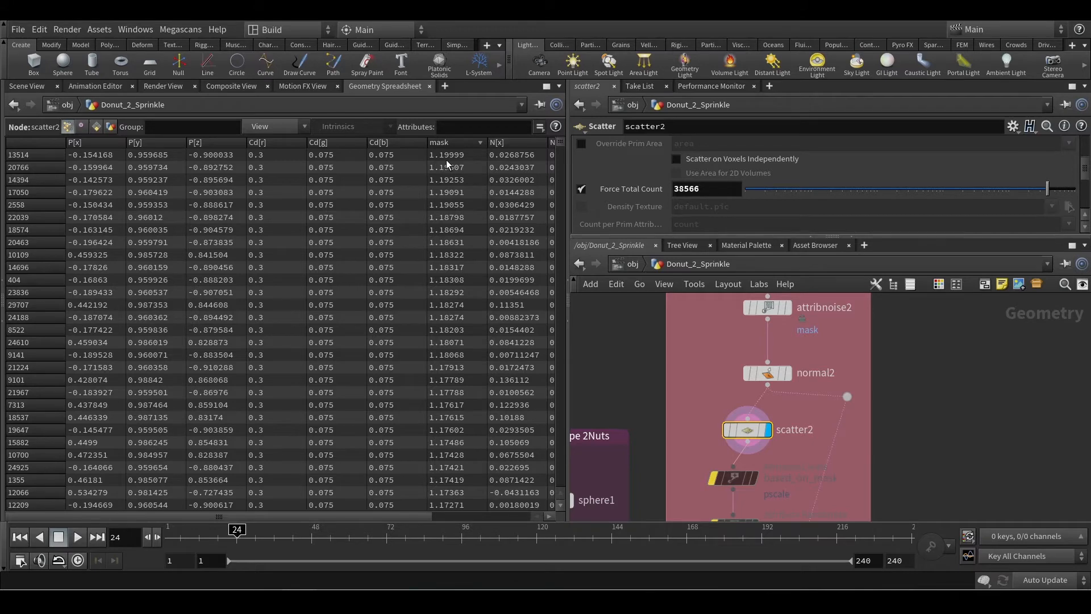
pyautogui.click(31, 90)
pyautogui.click(771, 375)
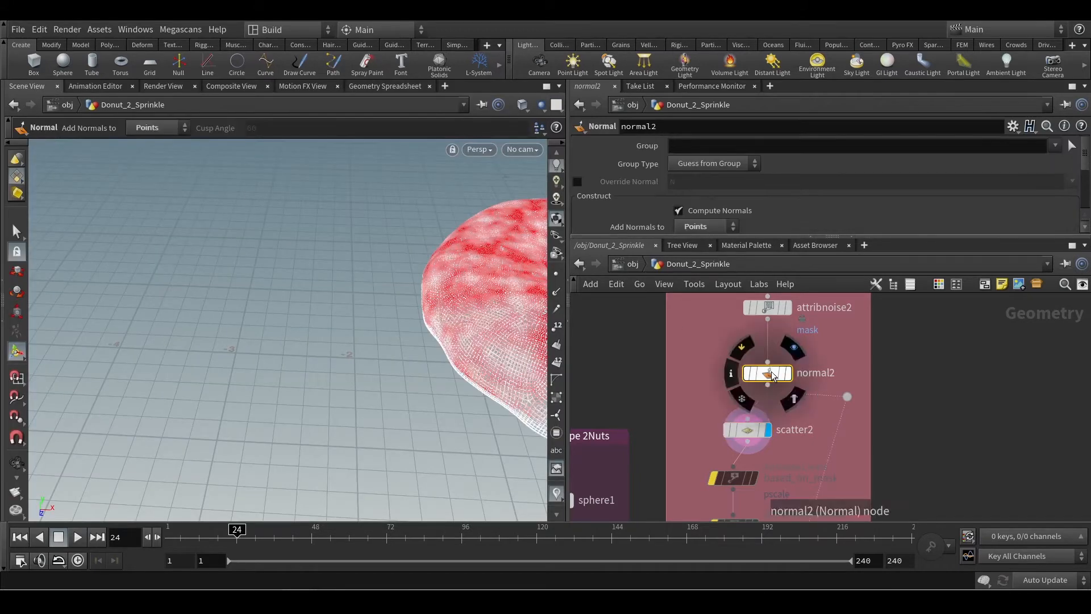
pyautogui.click(381, 89)
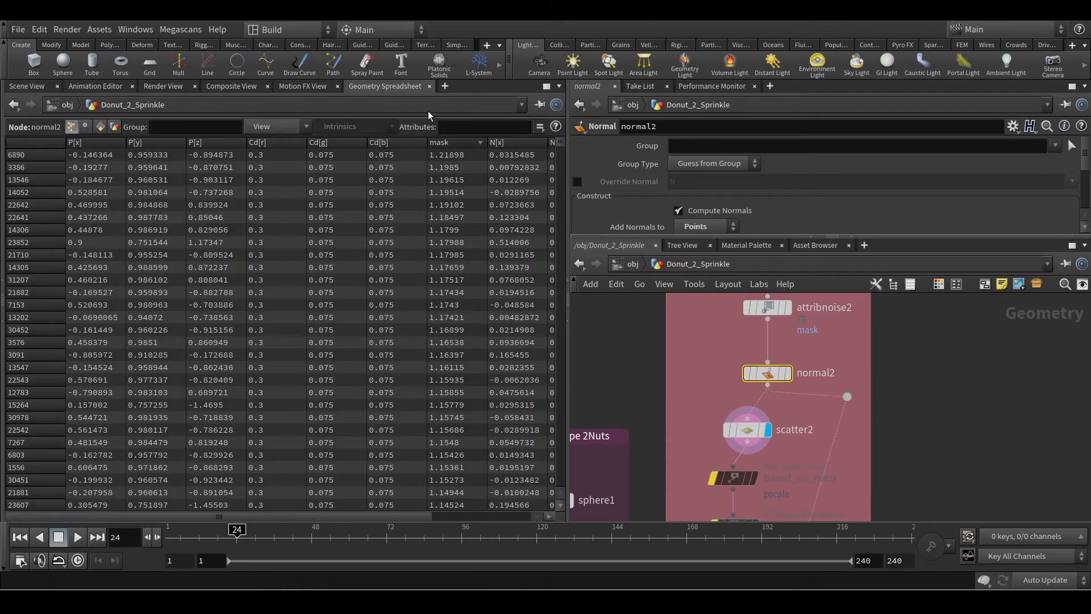
pyautogui.click(31, 90)
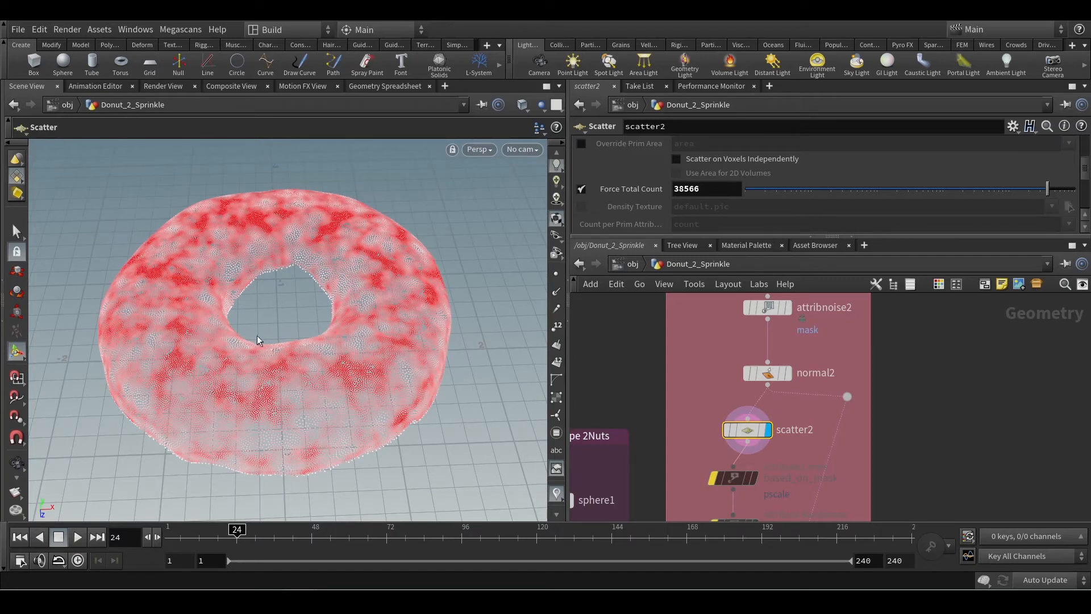
pyautogui.click(372, 88)
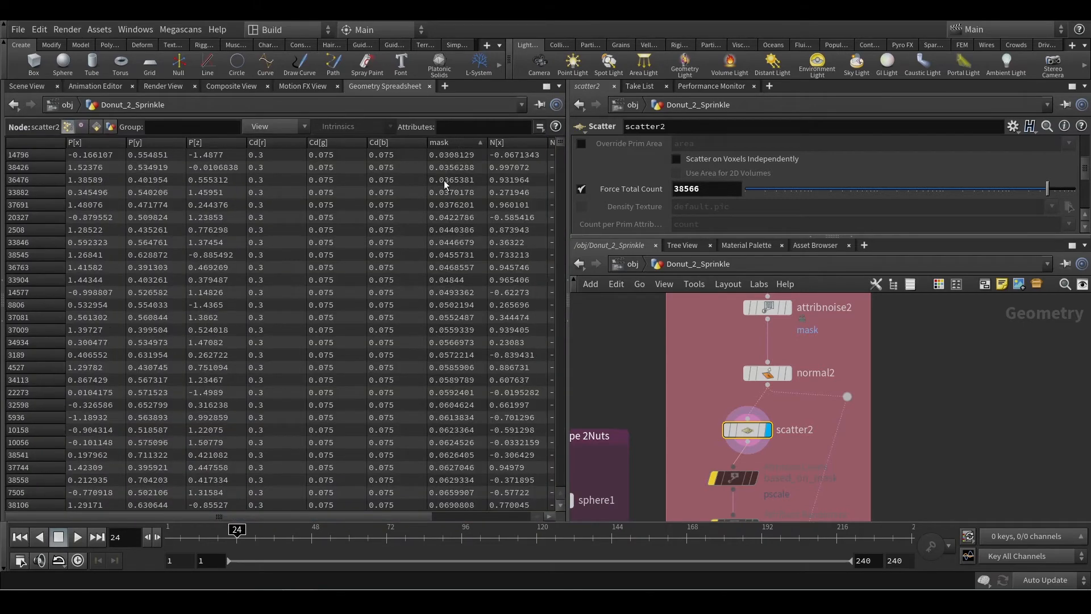
pyautogui.click(27, 87)
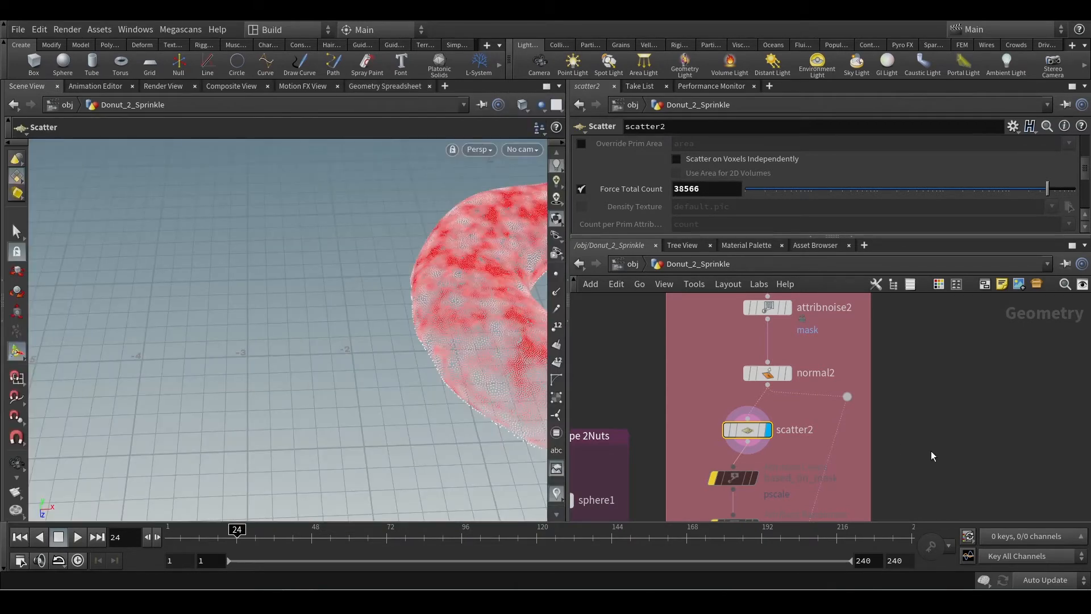
# Set scatter2's Force Total Count to 418 and center the donut points in the viewport
pyautogui.moveTo(932, 450); pyautogui.dragTo(957, 385, button='middle')
pyautogui.click(919, 190)
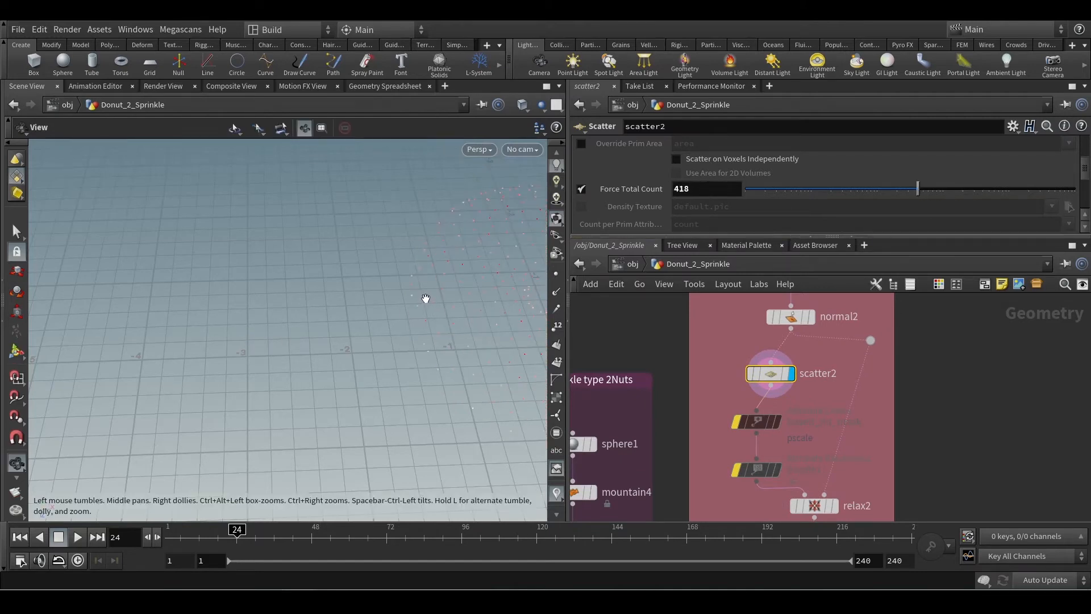
pyautogui.keyDown('alt'); pyautogui.moveTo(426, 300); pyautogui.dragTo(166, 302, button='middle'); pyautogui.keyUp('alt')
# Show the parameters of the based_on_mask Attribute Create node and enlarge the parameter area to reveal more settings
pyautogui.moveTo(781, 446); pyautogui.dragTo(792, 395, button='middle')
pyautogui.scroll(2, 791, 395)
pyautogui.click(759, 370)
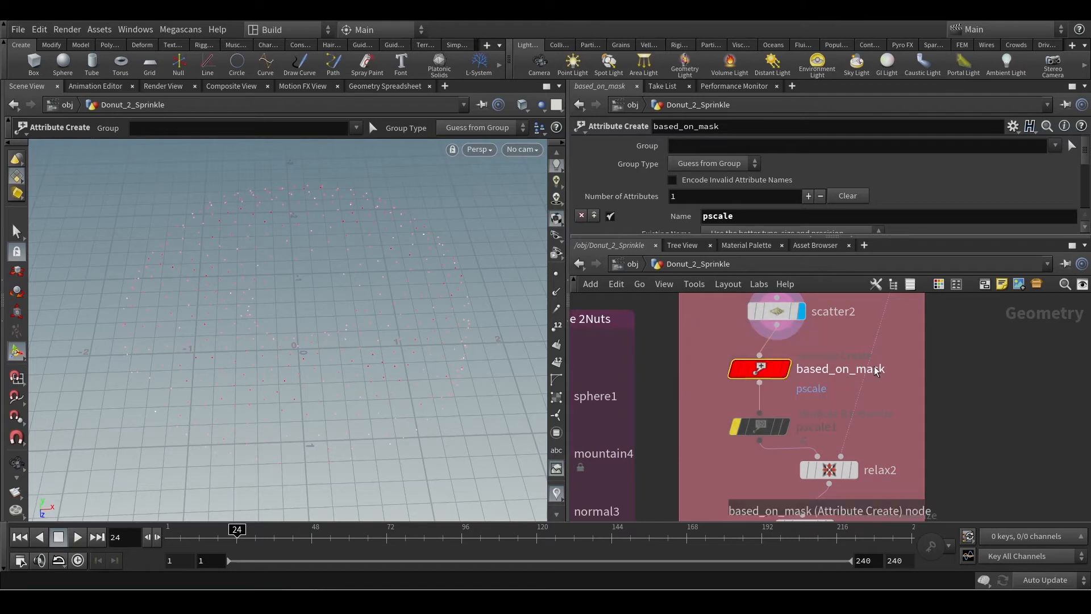
pyautogui.moveTo(980, 237); pyautogui.dragTo(946, 366)
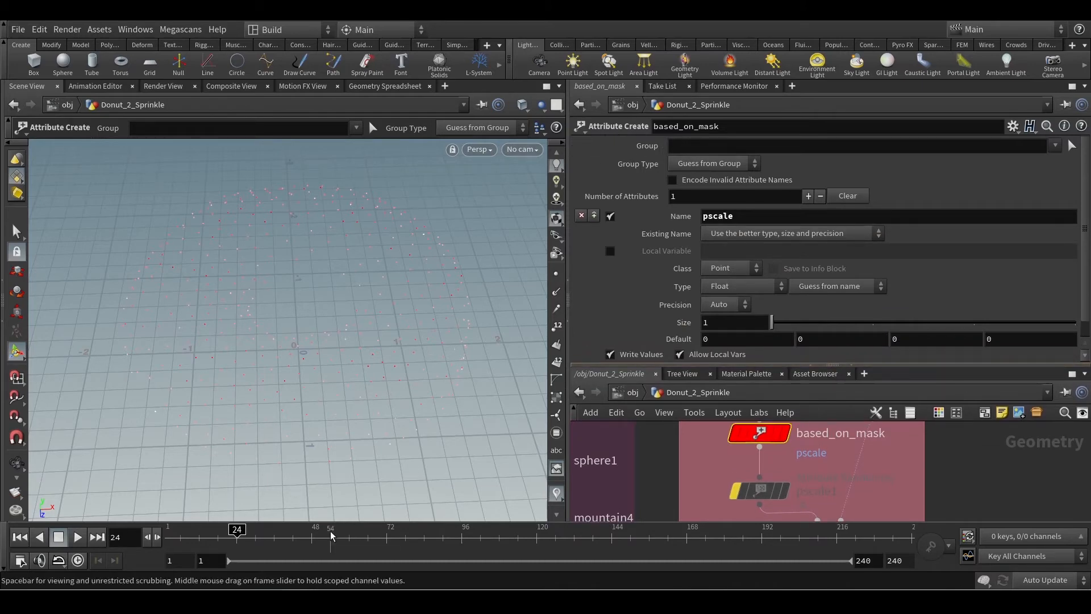
# Review attribcreate1's twistscale and zscale settings in the Abstract scene's window, and return to the donut scene
pyautogui.click(381, 555)
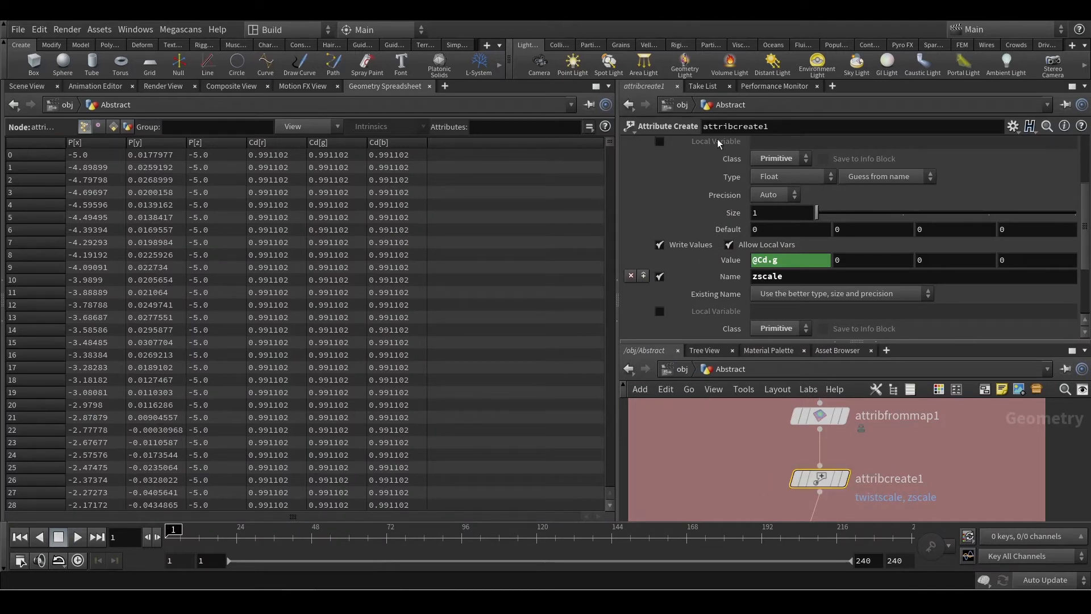
pyautogui.scroll(4, 783, 217)
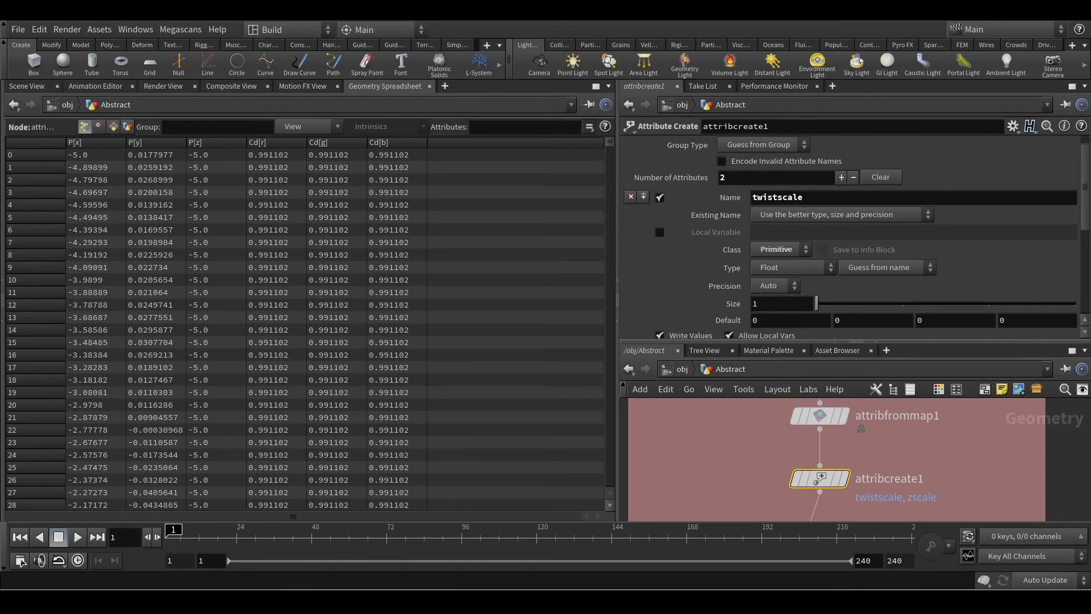
pyautogui.moveTo(298, 597)
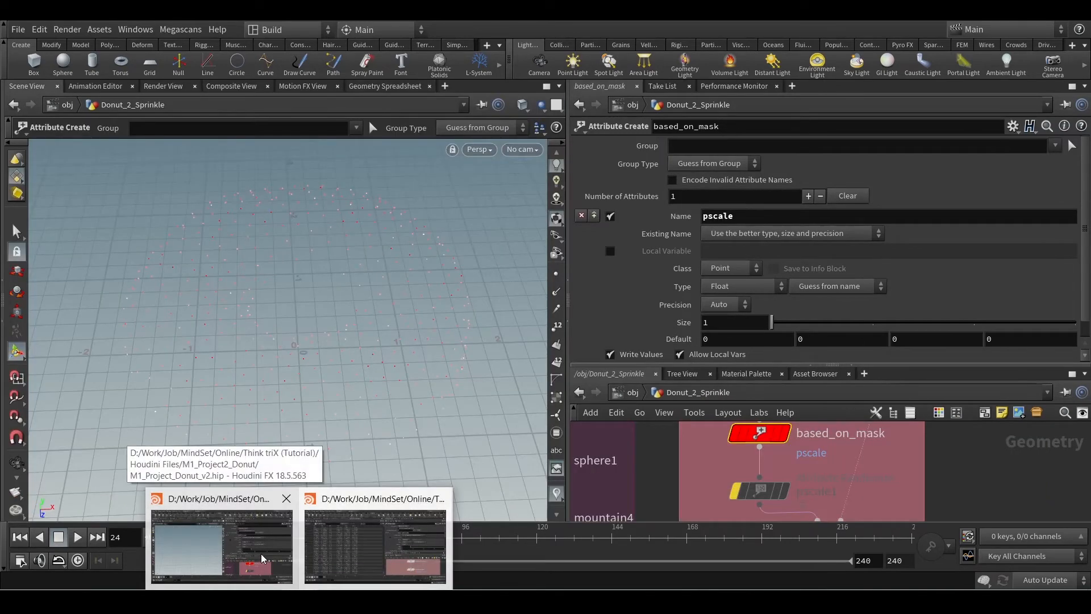
pyautogui.click(262, 558)
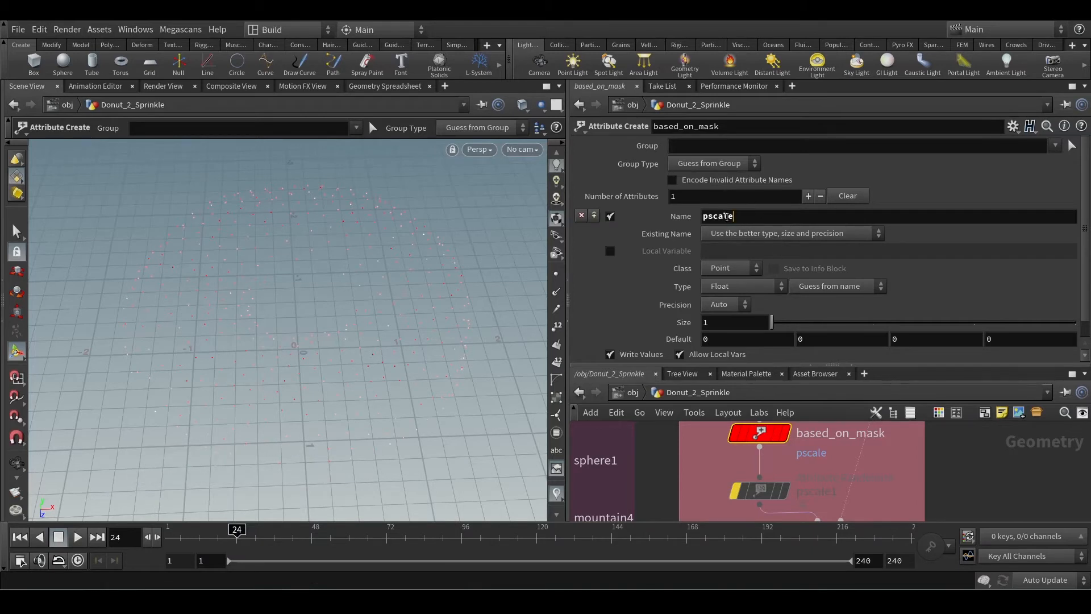
pyautogui.doubleClick(726, 217)
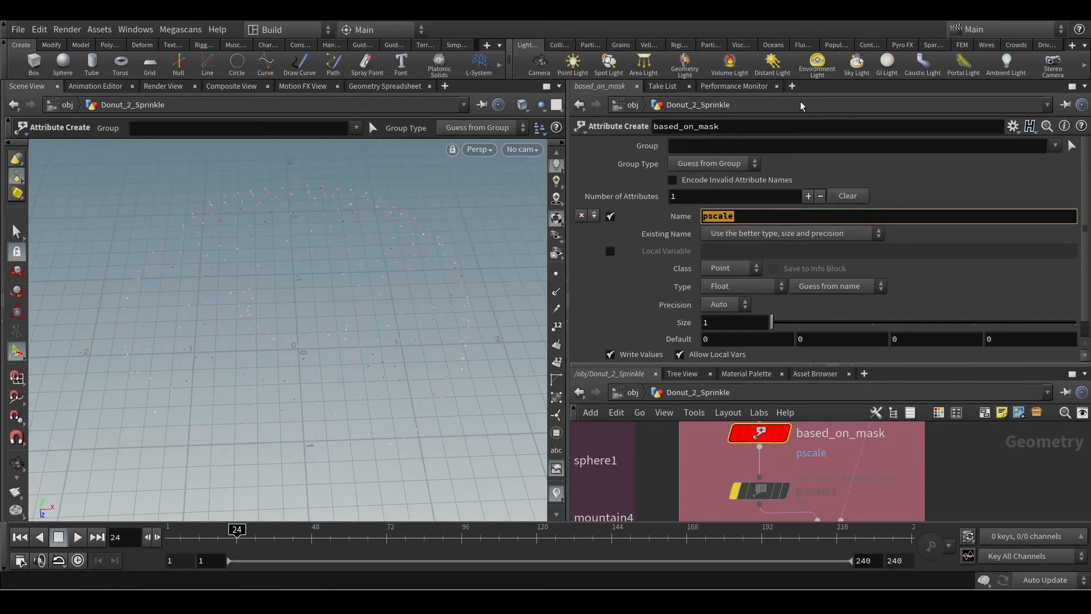
pyautogui.scroll(-1, 1086, 222)
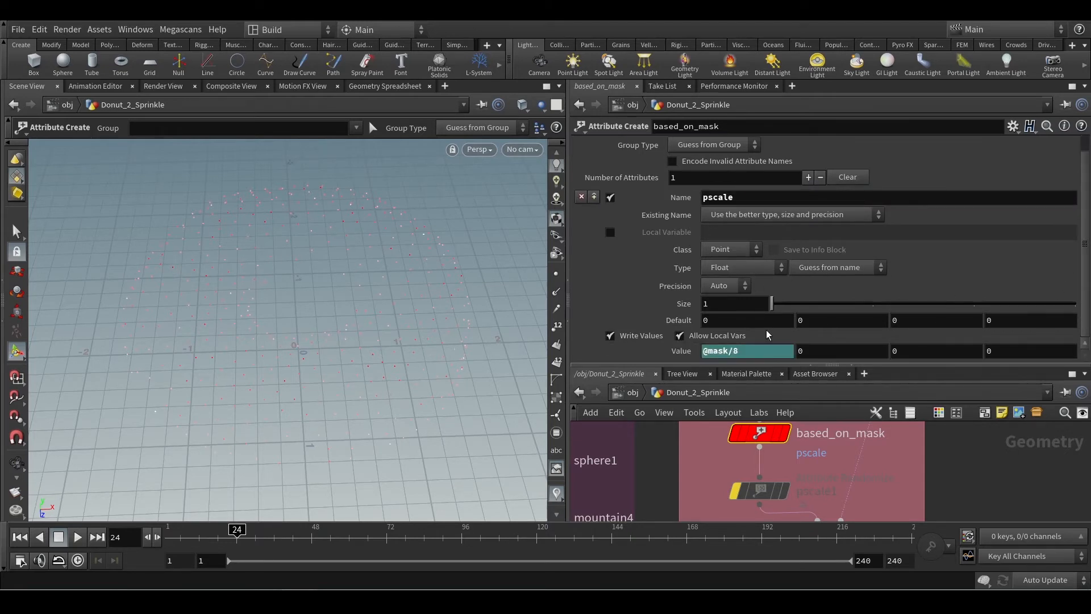
pyautogui.click(735, 351)
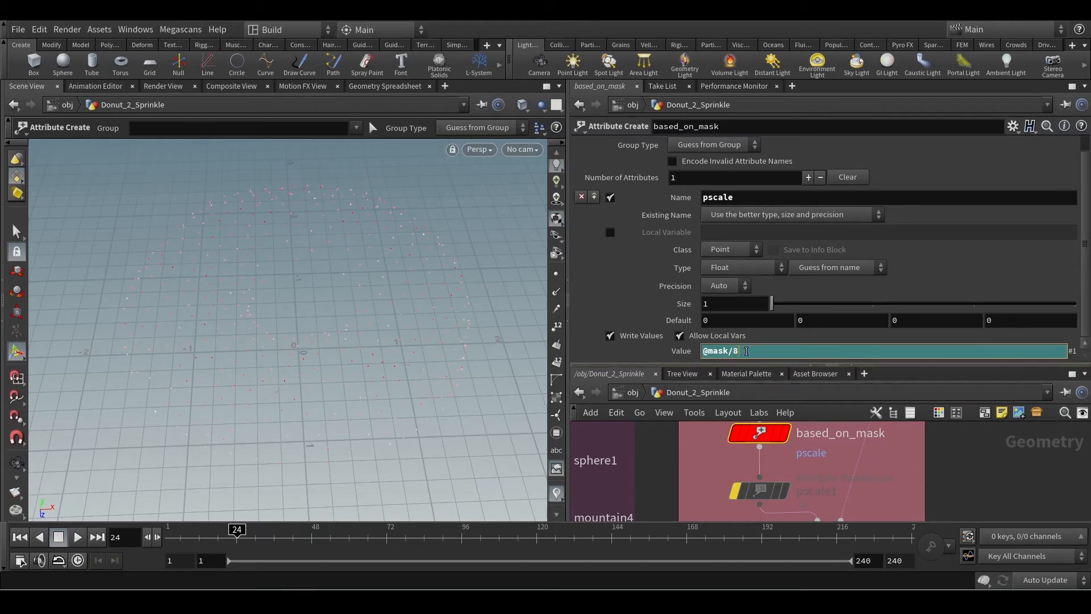
pyautogui.press('BackSpace')
pyautogui.press('BackSpace')
pyautogui.press('Return')
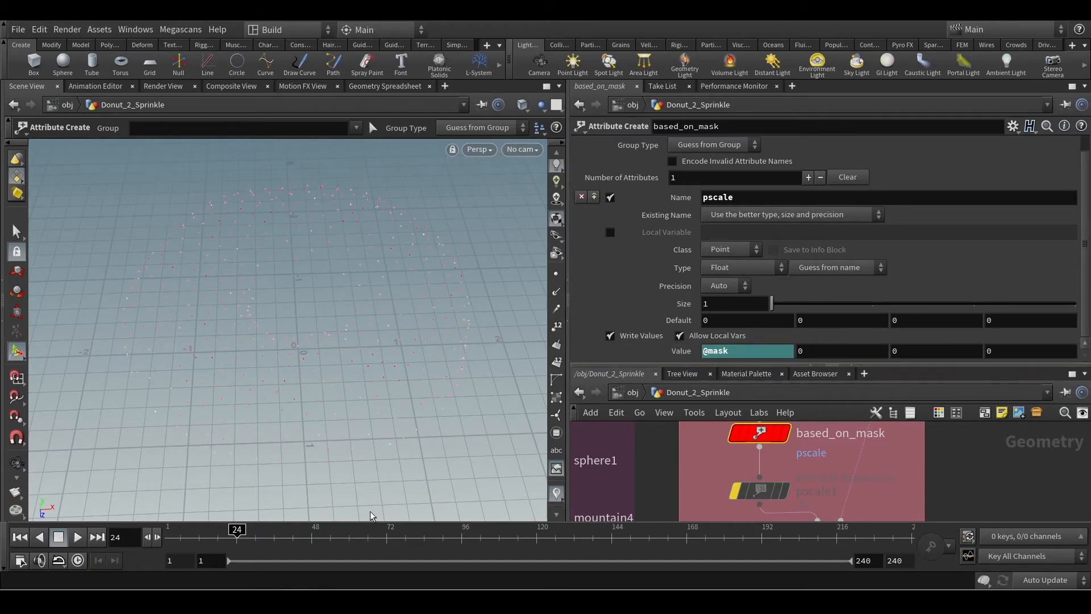
# Review attribcreate1's value expressions in the Abstract scene and inspect the mask values of based_on_mask in the donut scene's spreadsheet
pyautogui.moveTo(300, 601)
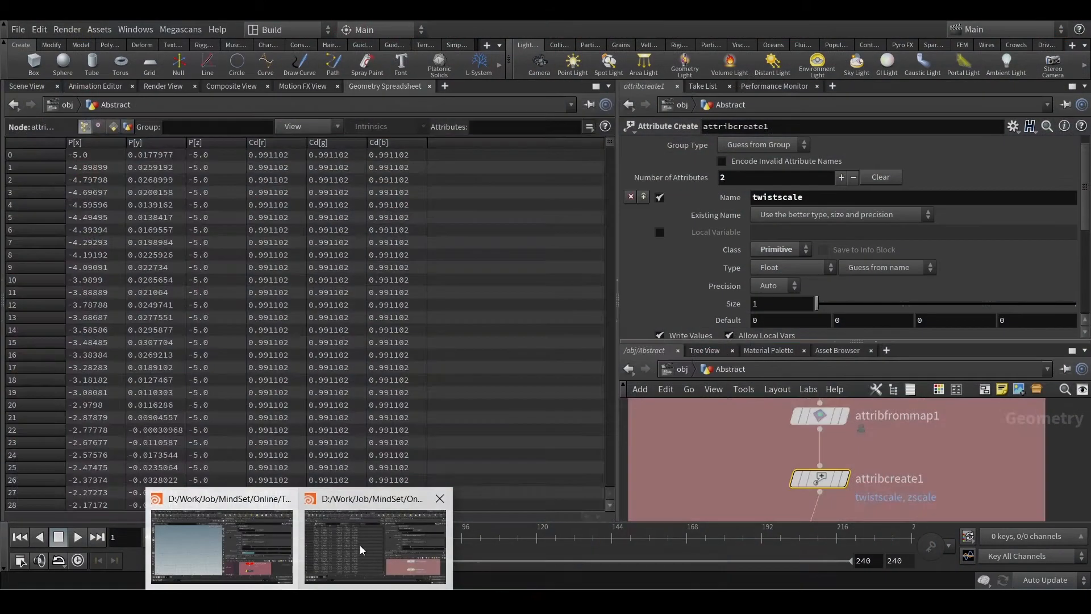
pyautogui.click(360, 549)
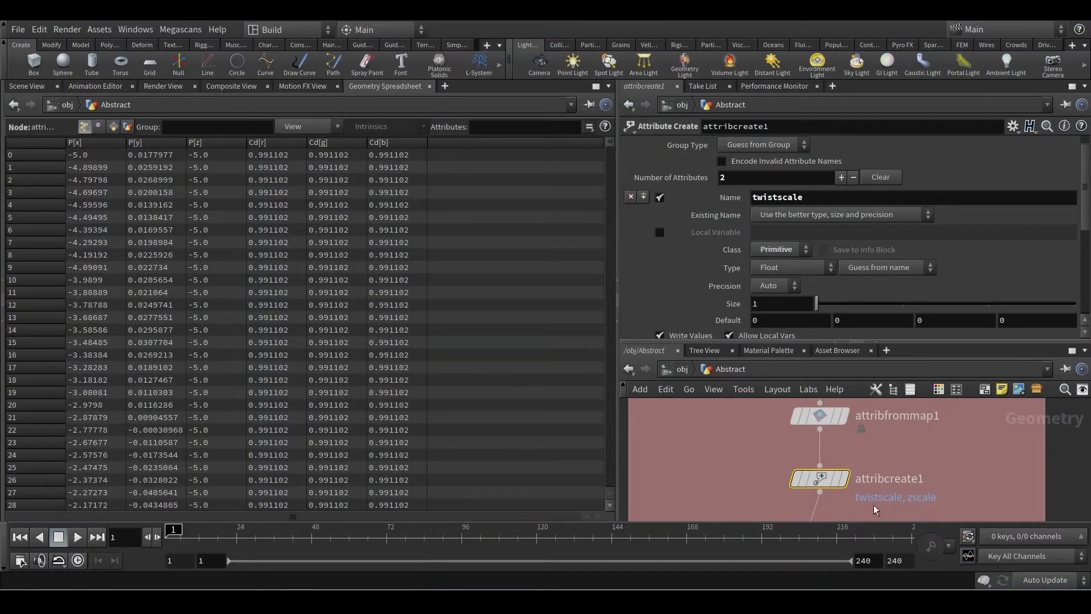
pyautogui.scroll(-3, 846, 291)
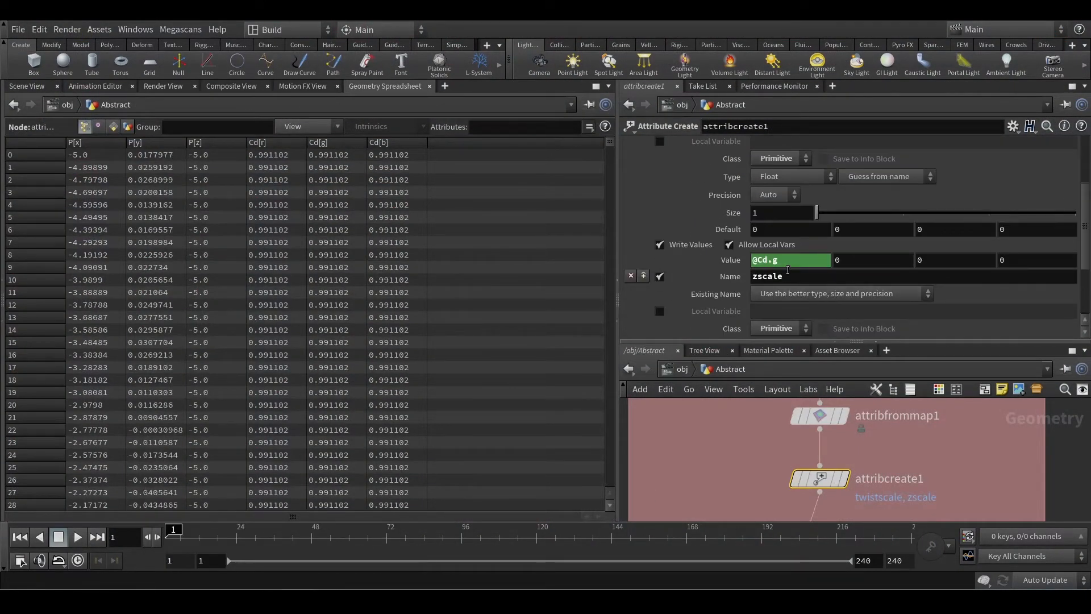
pyautogui.scroll(1, 733, 278)
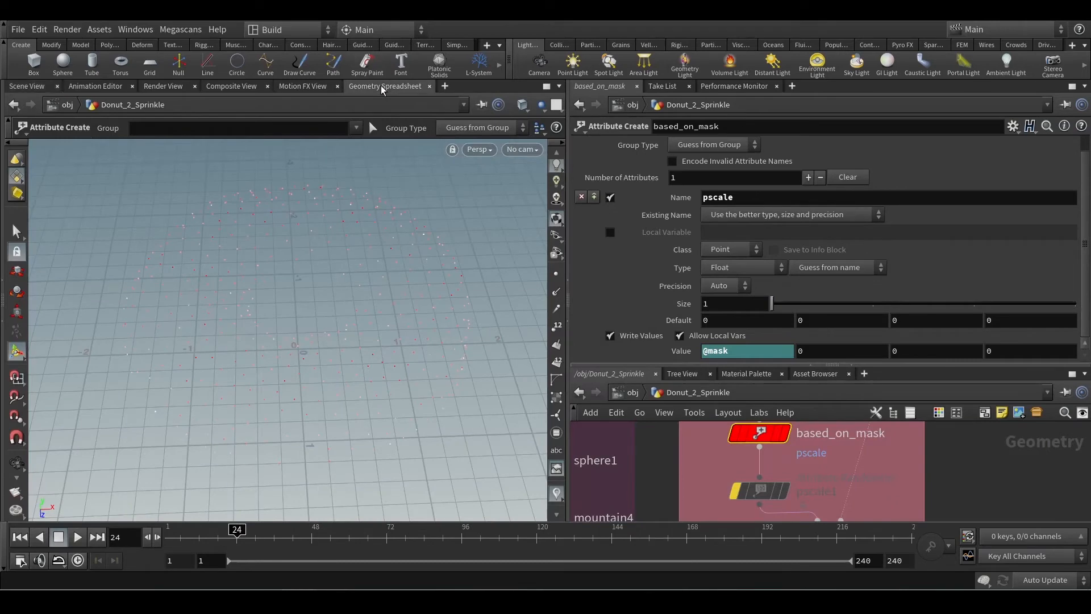
pyautogui.click(383, 87)
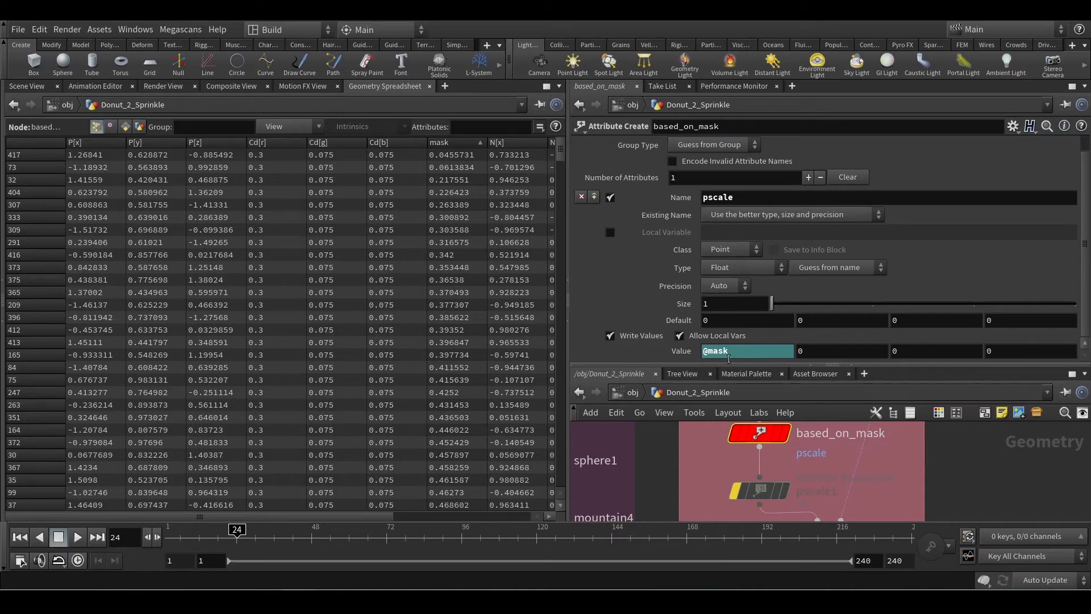
pyautogui.click(27, 86)
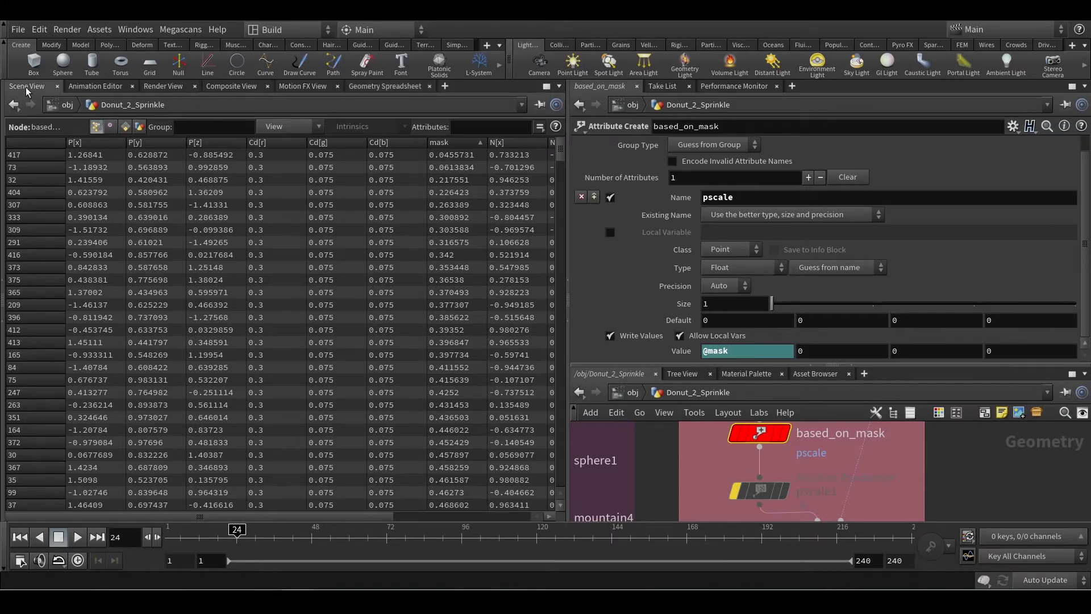
# Display the attribnoise2 node upstream of normal2 and show its noise parameters
pyautogui.scroll(-3, 801, 502)
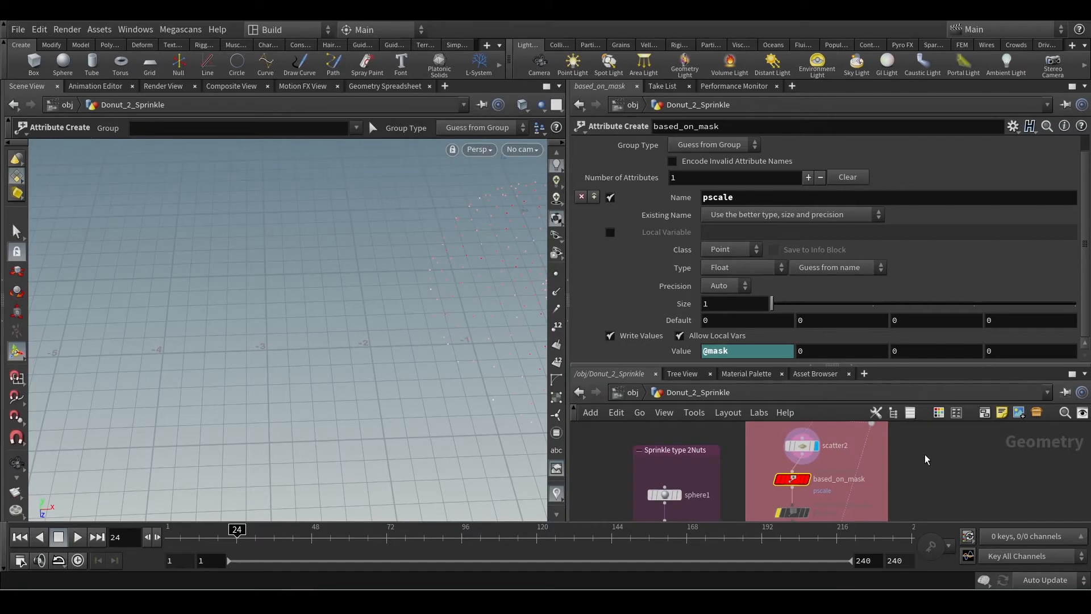
pyautogui.moveTo(894, 443); pyautogui.dragTo(886, 492, button='middle')
pyautogui.moveTo(849, 444); pyautogui.dragTo(850, 492, button='middle')
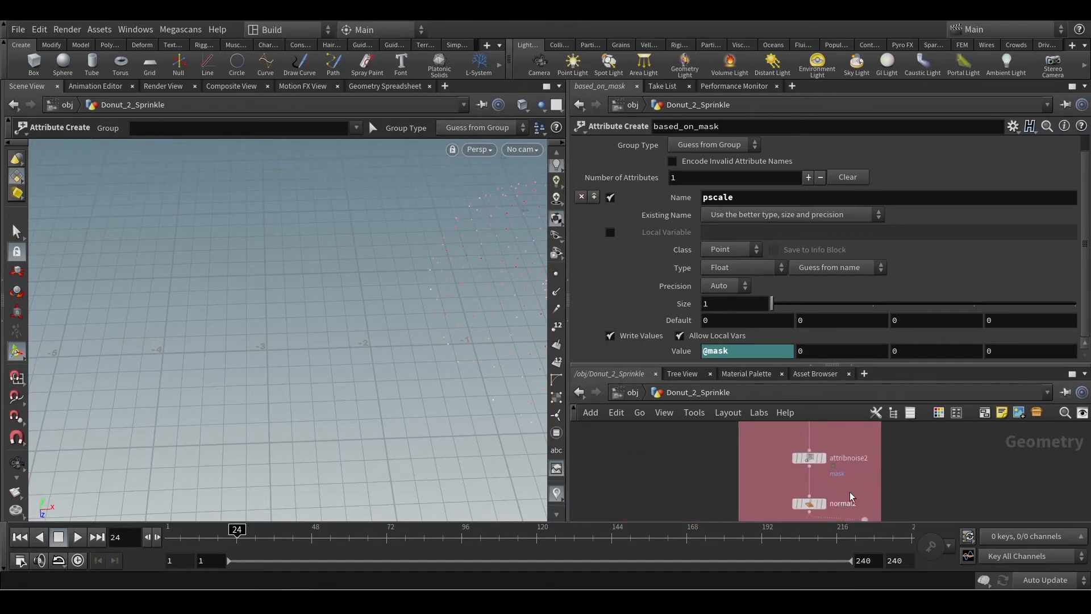
pyautogui.click(823, 459)
pyautogui.click(810, 458)
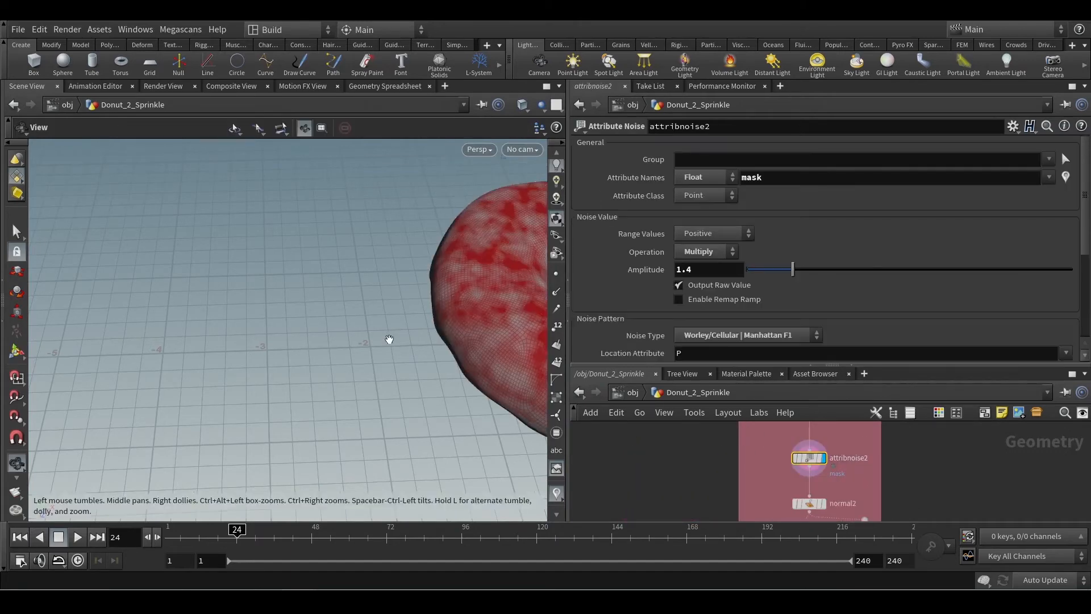
# Frame the masked donut in the viewport and display the copy2 node's sprinkle copies
pyautogui.press('h')
pyautogui.press('Return')
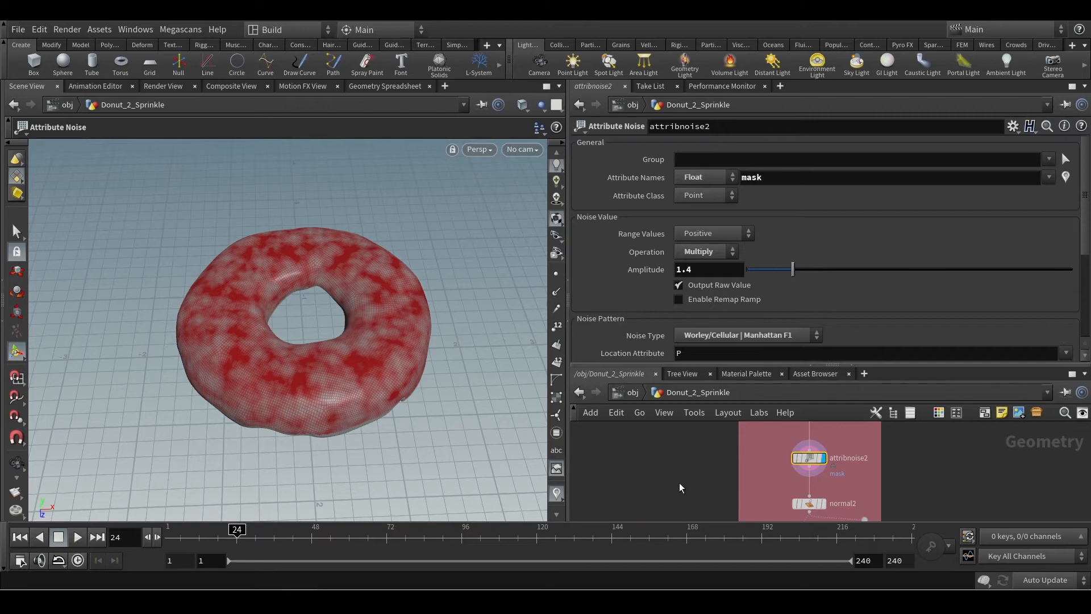
pyautogui.moveTo(883, 512); pyautogui.dragTo(857, 456, button='middle')
pyautogui.scroll(-2, 718, 461)
pyautogui.moveTo(697, 509); pyautogui.dragTo(743, 435, button='middle')
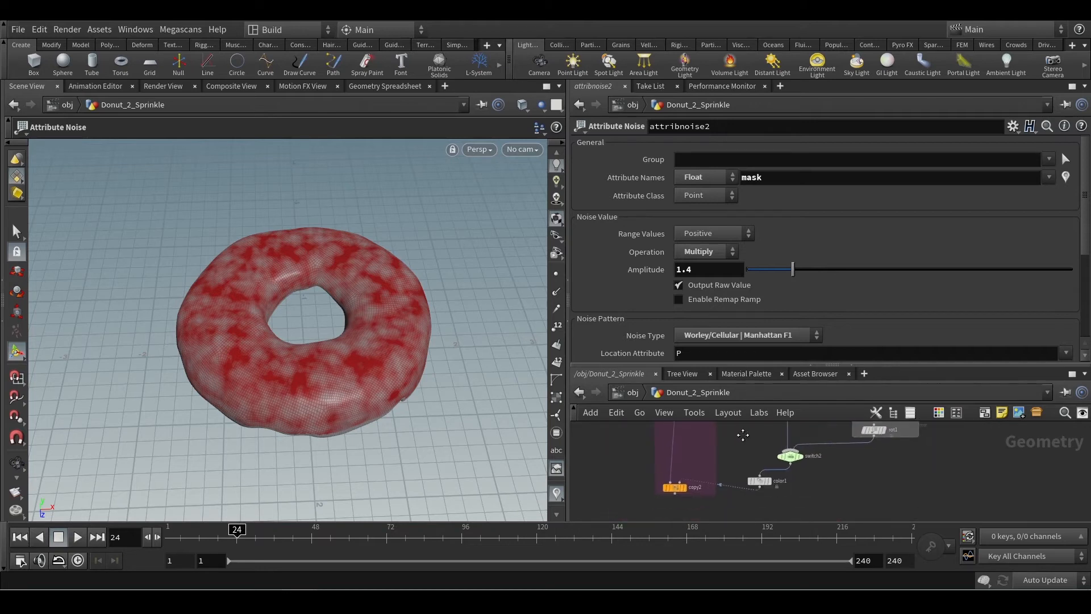
pyautogui.moveTo(687, 487)
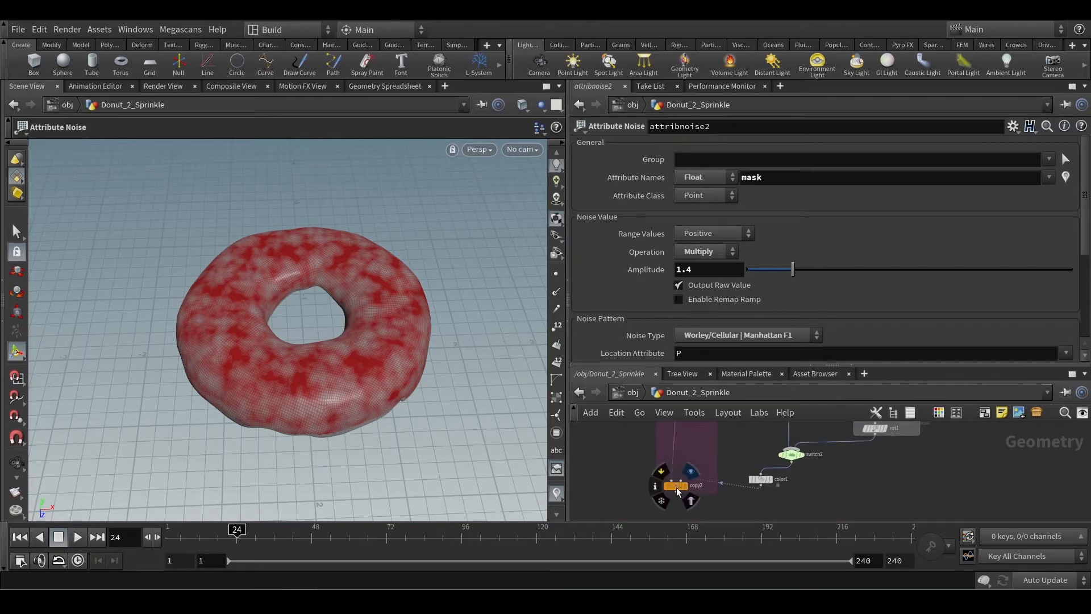
pyautogui.click(676, 486)
pyautogui.moveTo(751, 457); pyautogui.dragTo(737, 499, button='middle')
pyautogui.moveTo(787, 449); pyautogui.dragTo(771, 480, button='middle')
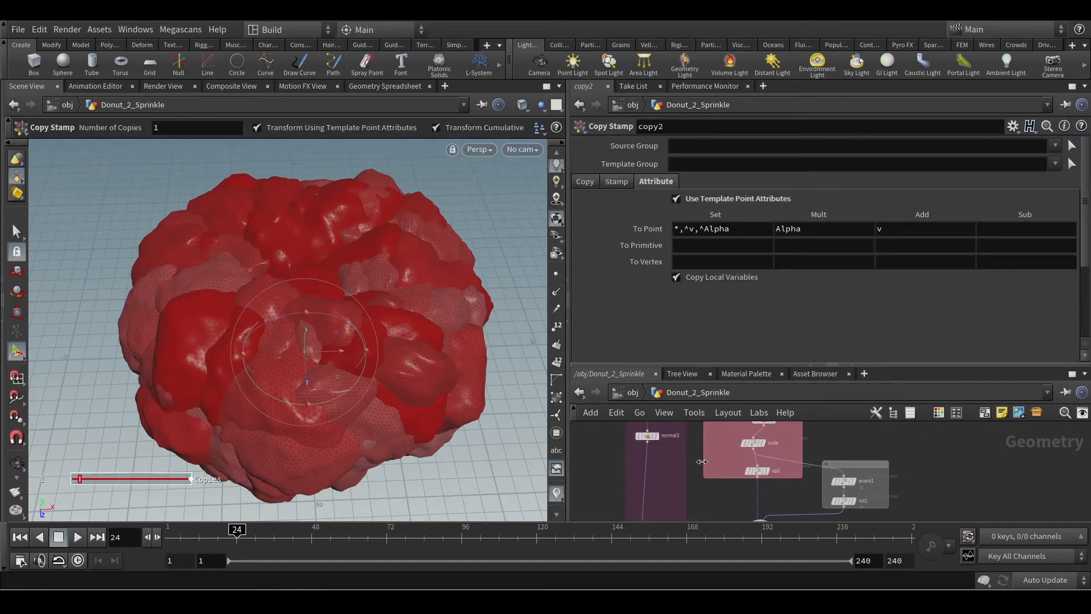
# Reverse the sort order of the mask values in copy2's geometry spreadsheet to check their range, and return to the scene view
pyautogui.scroll(3, 716, 482)
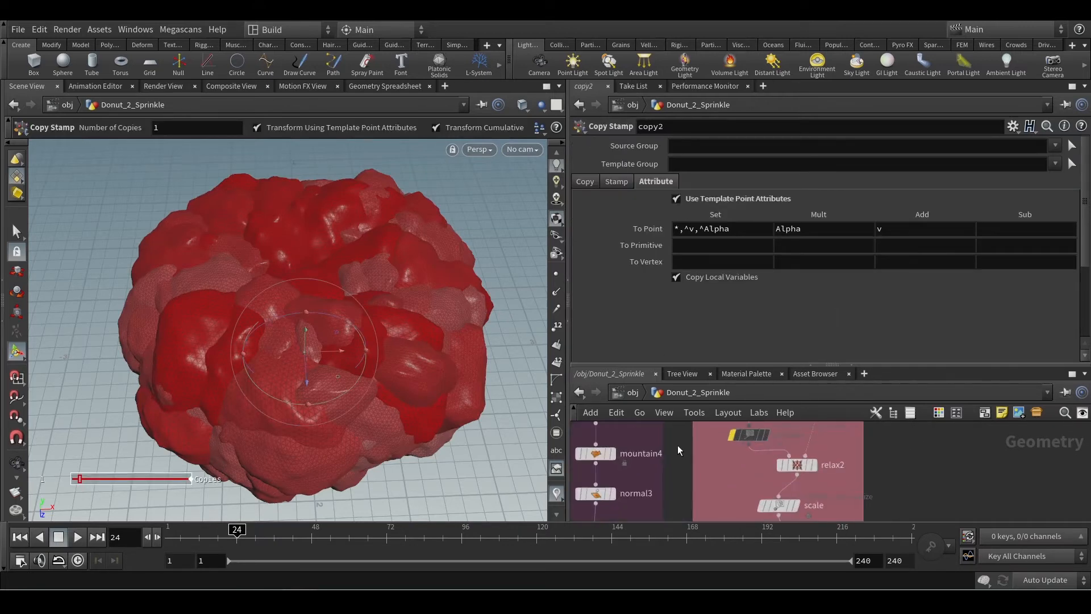
pyautogui.moveTo(677, 446); pyautogui.dragTo(687, 497, button='middle')
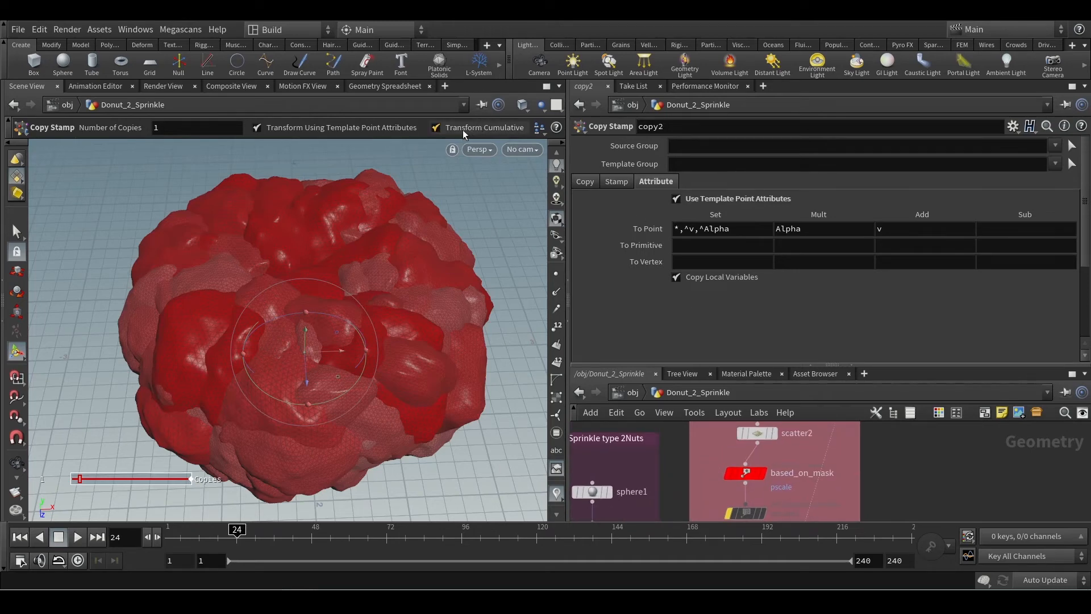
pyautogui.click(386, 86)
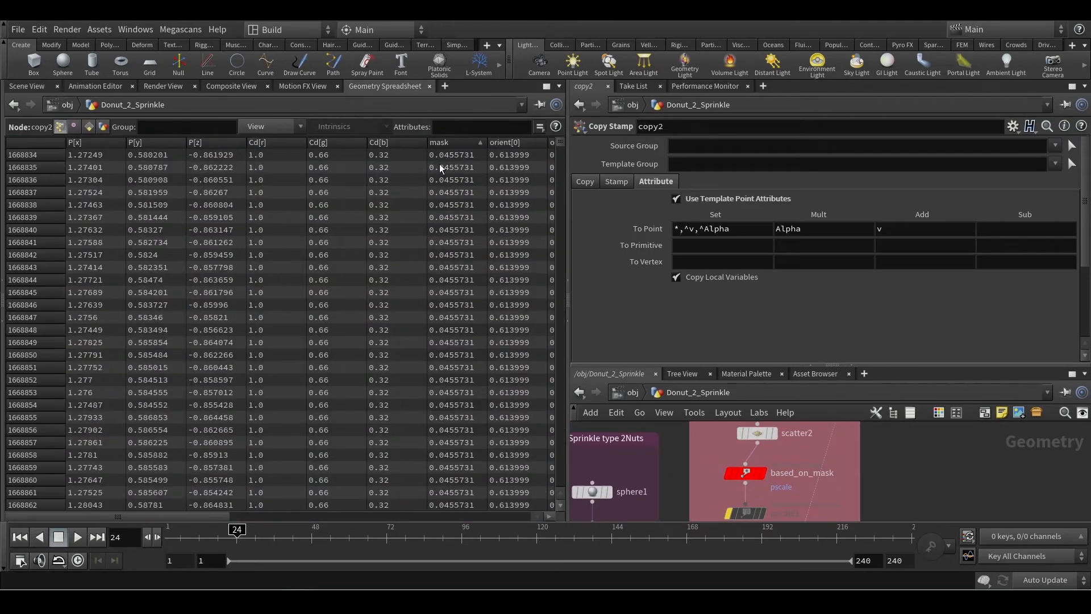
pyautogui.click(447, 142)
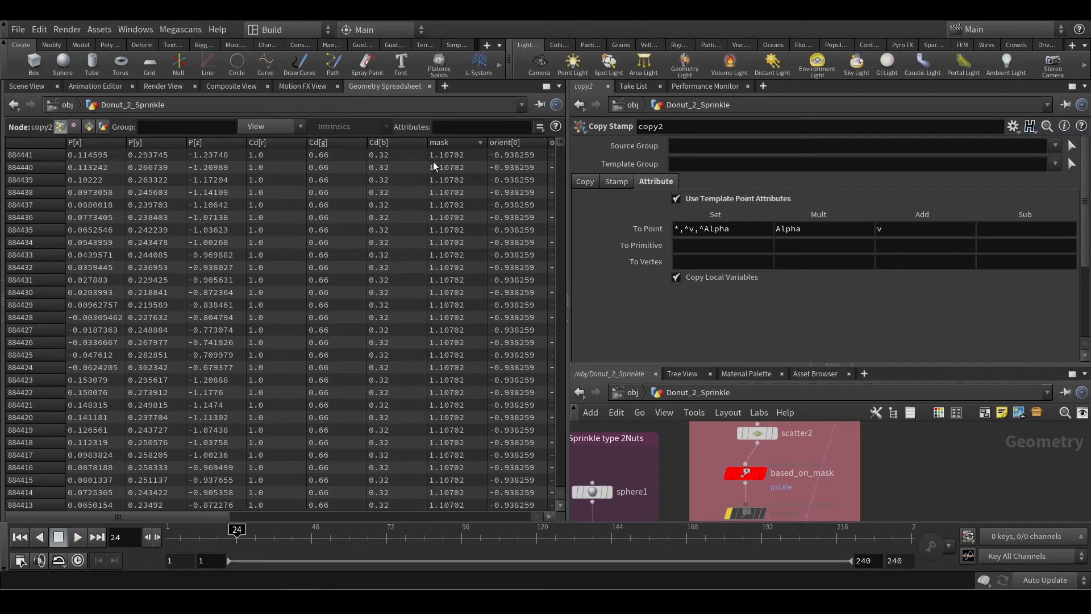
pyautogui.click(21, 89)
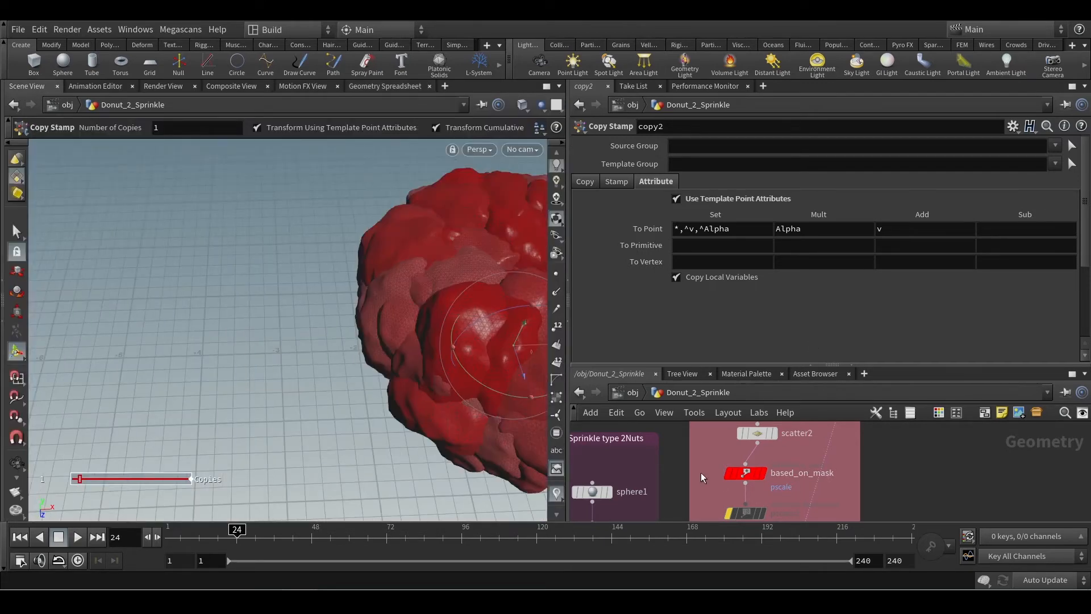
pyautogui.click(745, 473)
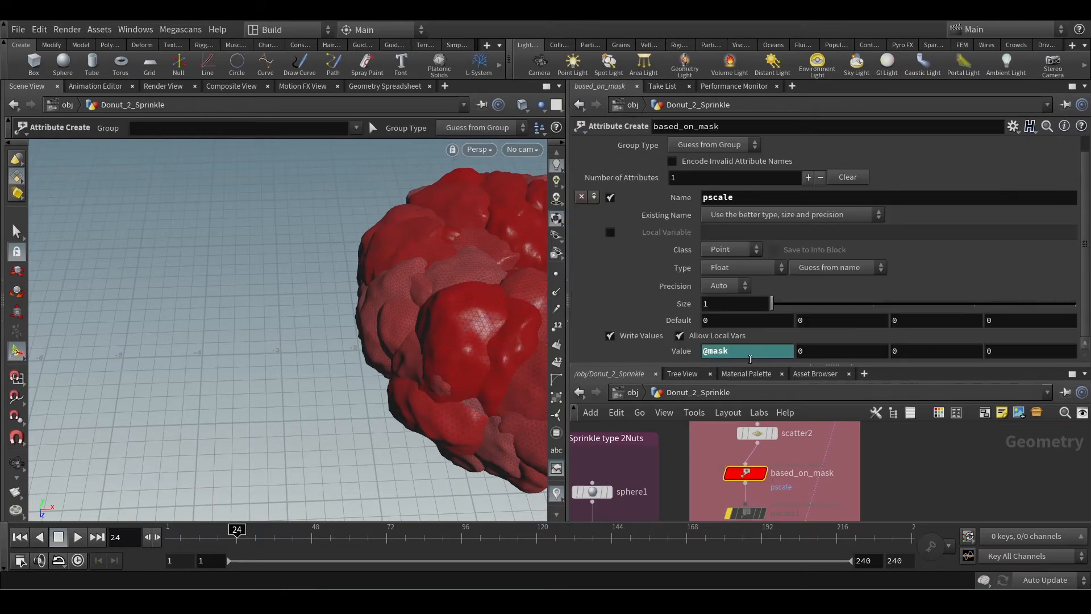
pyautogui.click(748, 353)
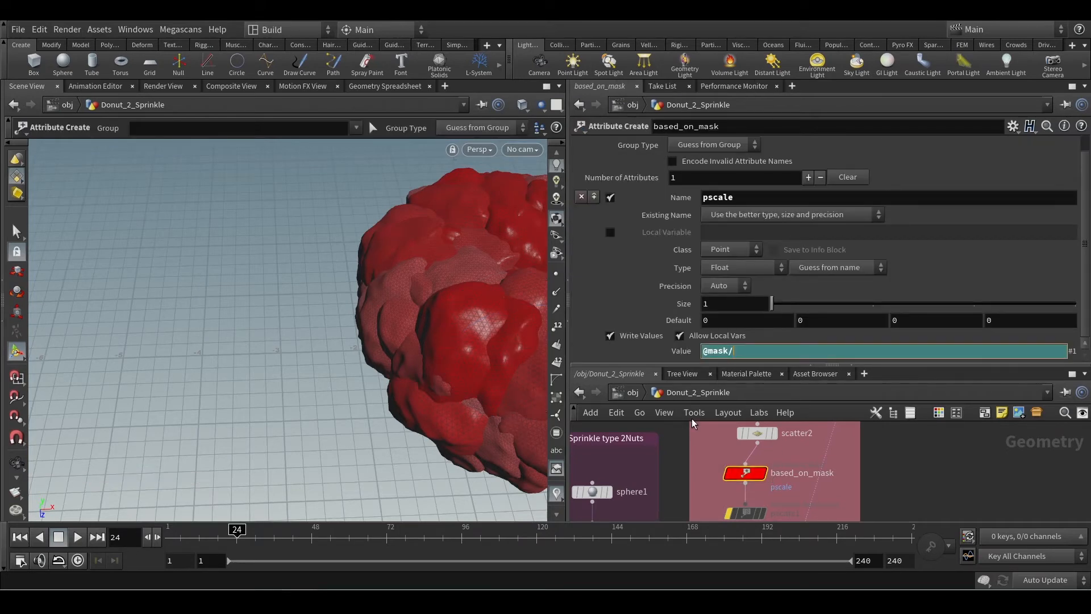
pyautogui.write('/7')
pyautogui.press('Return')
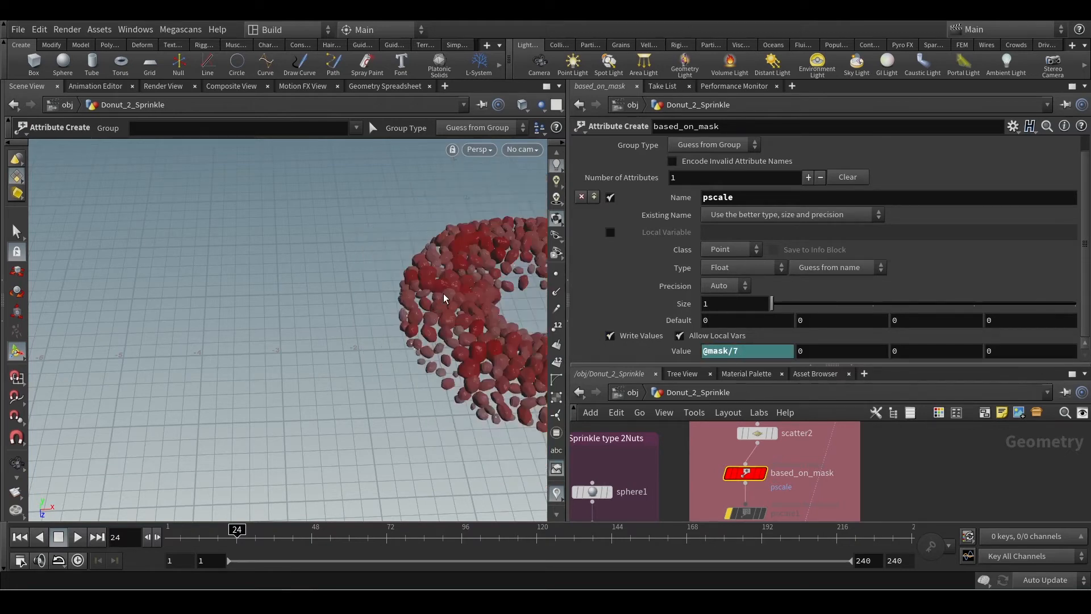
# Examine from several angles how the sizes of the scattered nut copies vary with the mask around the donut
pyautogui.press('Escape')
pyautogui.moveTo(472, 299); pyautogui.dragTo(180, 290, button='middle')
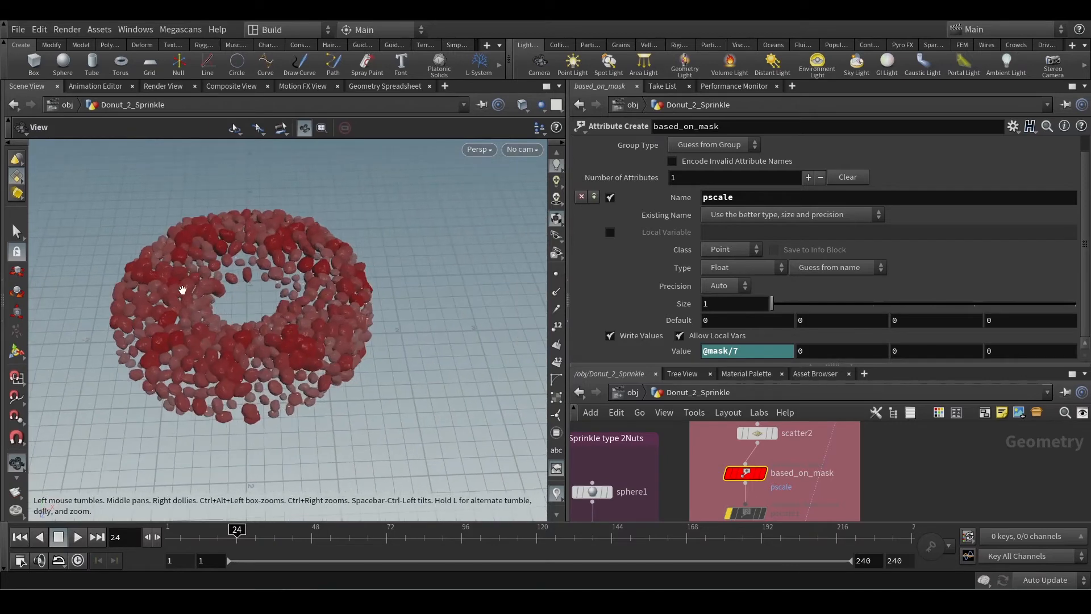
pyautogui.moveTo(180, 290); pyautogui.dragTo(244, 310)
pyautogui.moveTo(244, 311); pyautogui.dragTo(267, 321, button='middle')
pyautogui.scroll(1, 267, 321)
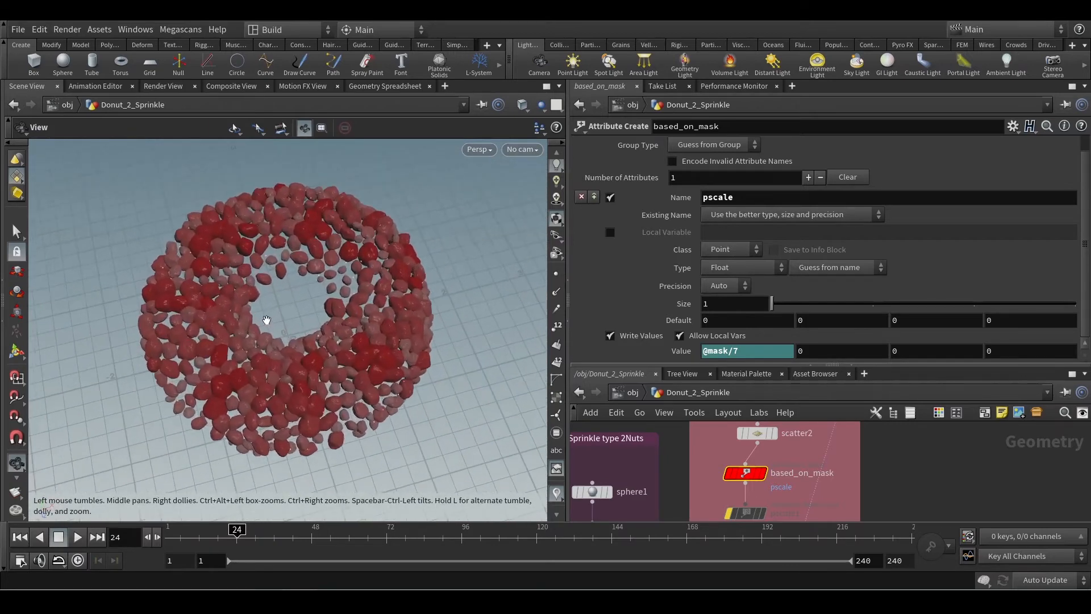
pyautogui.scroll(2, 264, 361)
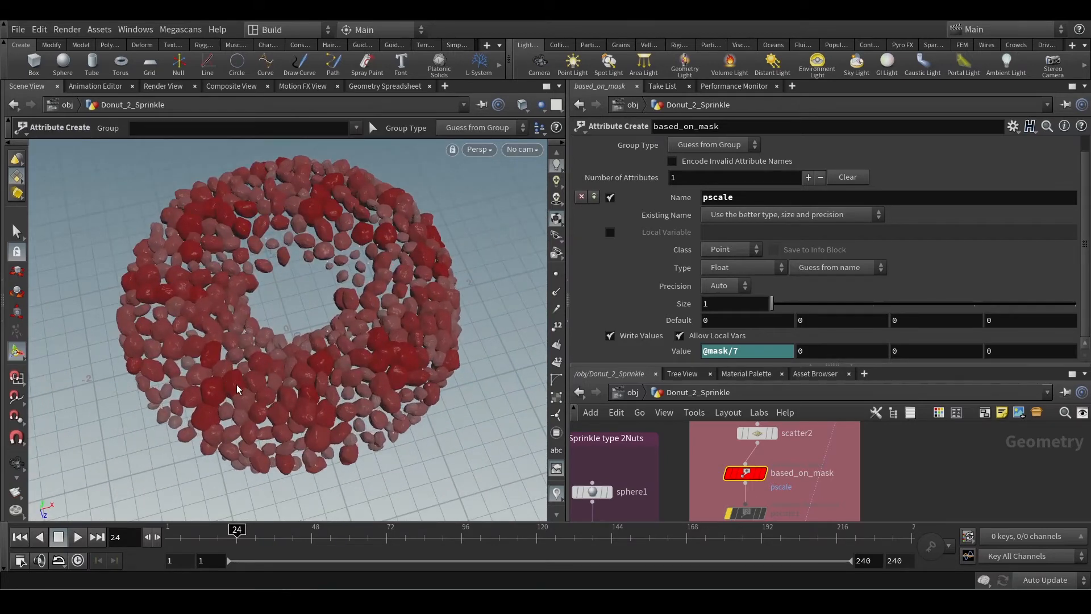
pyautogui.scroll(3, 233, 404)
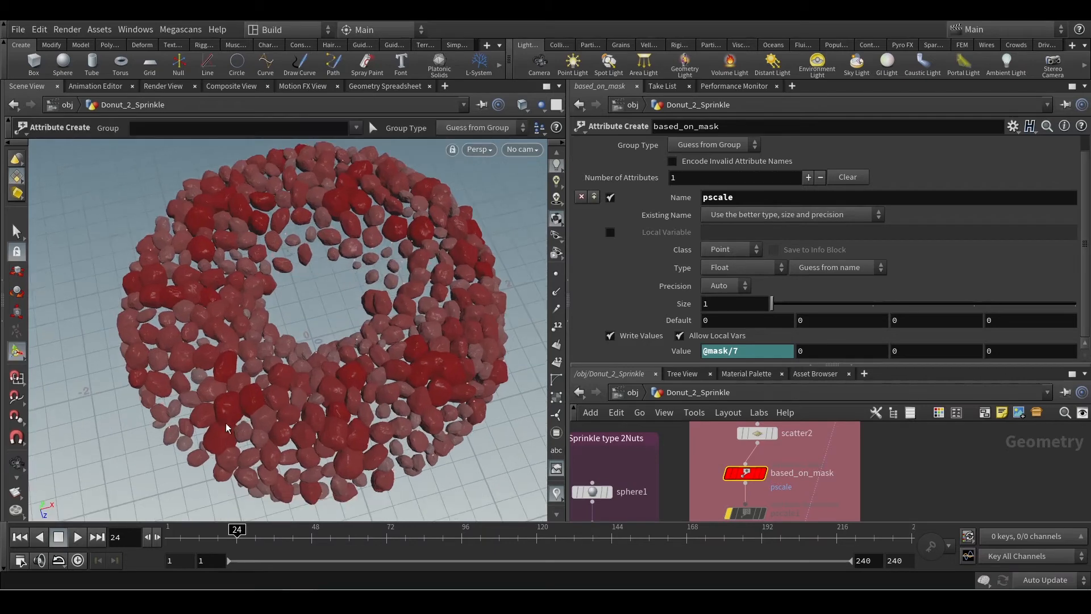
pyautogui.moveTo(744, 477)
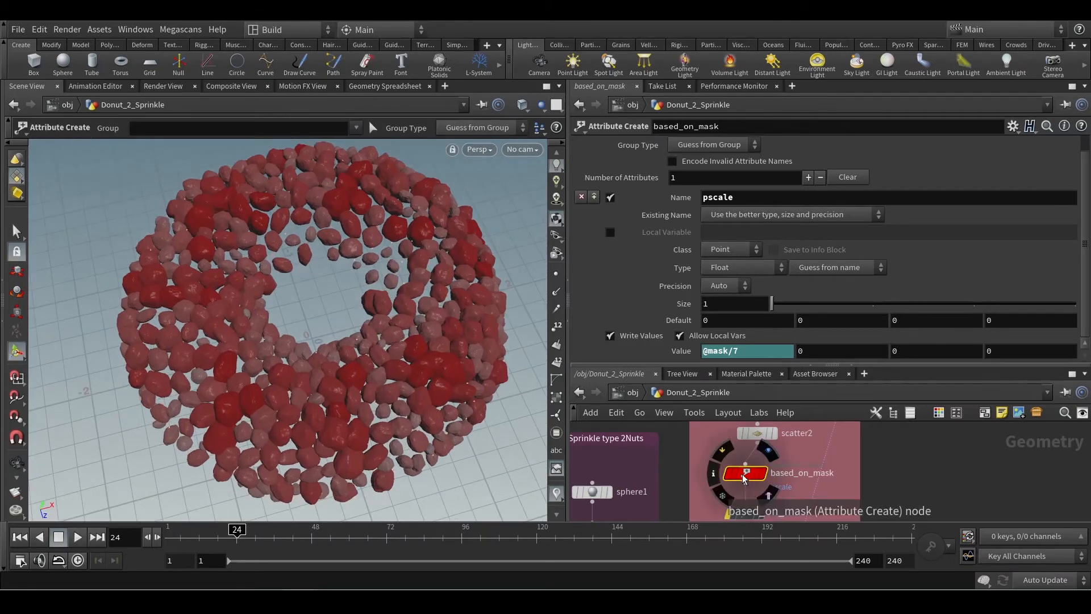
pyautogui.press('Escape')
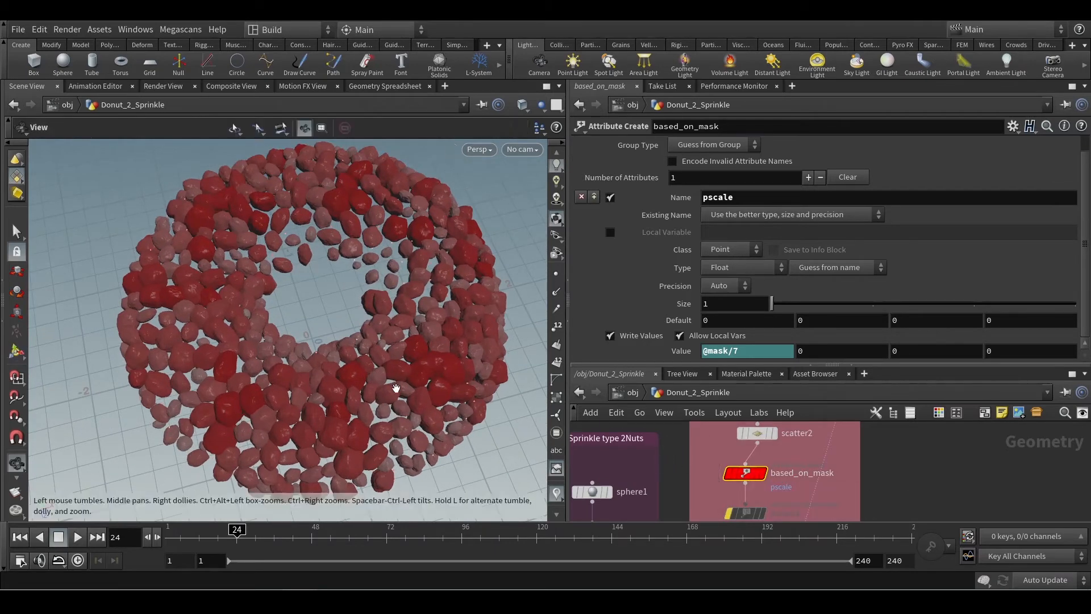
pyautogui.moveTo(393, 384); pyautogui.dragTo(370, 325)
pyautogui.press('Return')
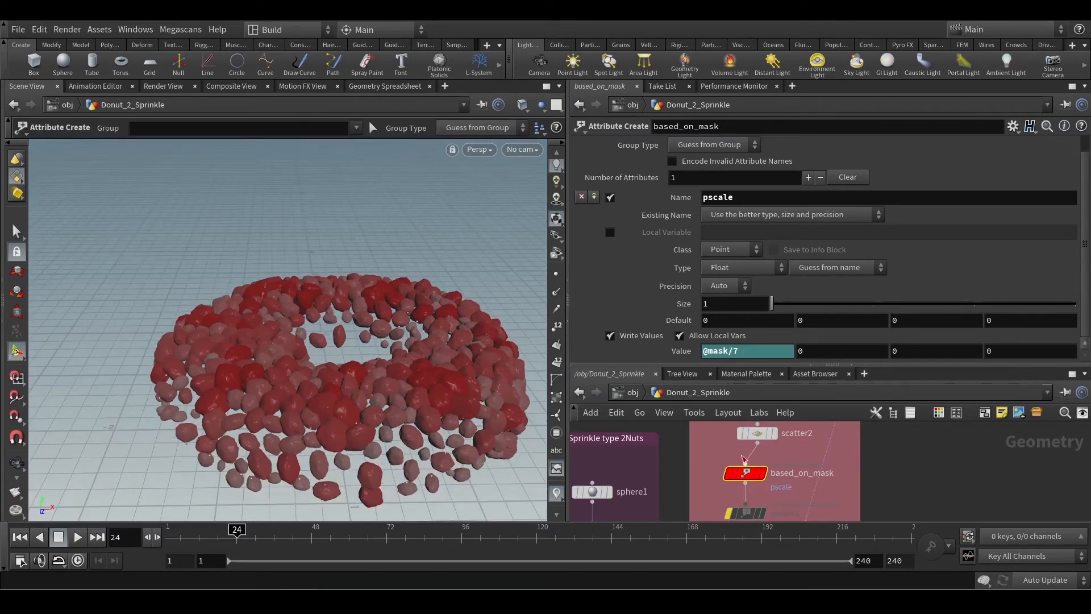
# Compare the nut copies with the attribnoise2 mask, and display attribnoise2 on the donut surface
pyautogui.moveTo(687, 448); pyautogui.dragTo(681, 508, button='middle')
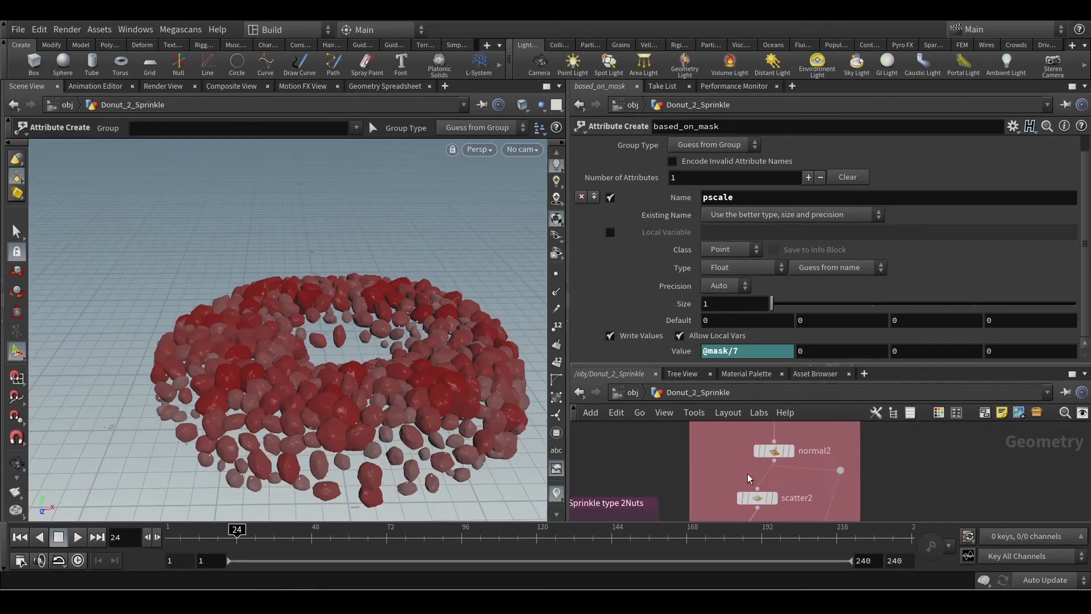
pyautogui.moveTo(719, 463); pyautogui.dragTo(710, 505, button='middle')
pyautogui.click(779, 449)
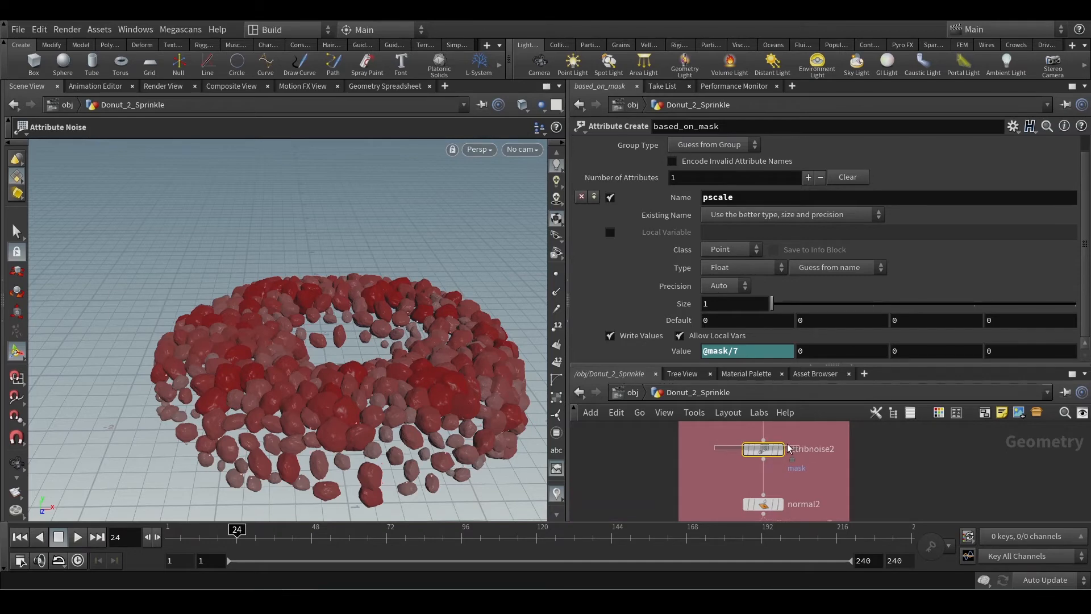
pyautogui.press('Escape')
pyautogui.moveTo(358, 399); pyautogui.dragTo(359, 440)
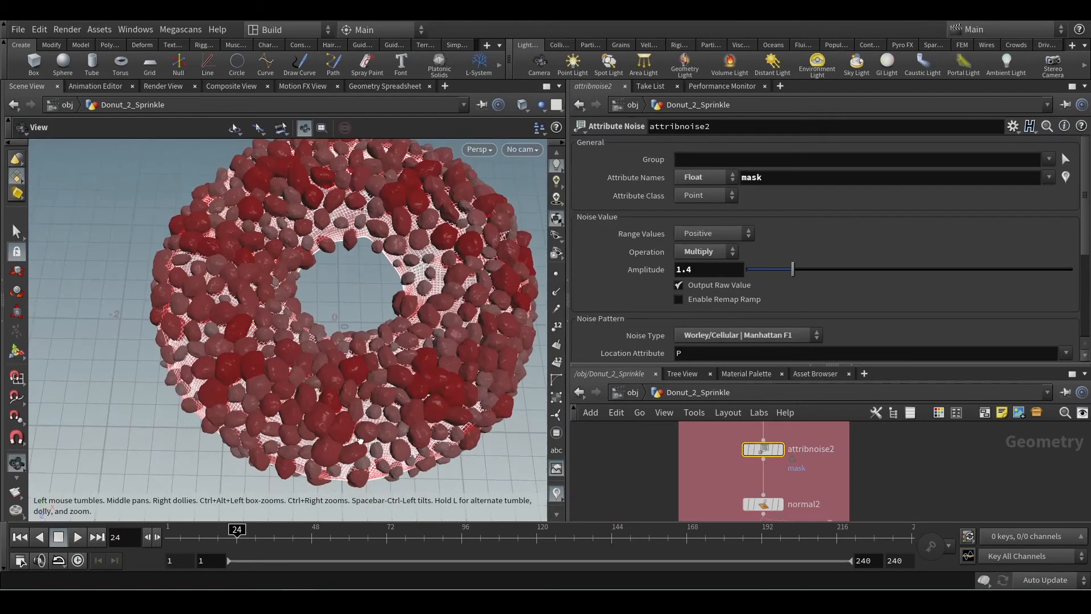
pyautogui.press('Return')
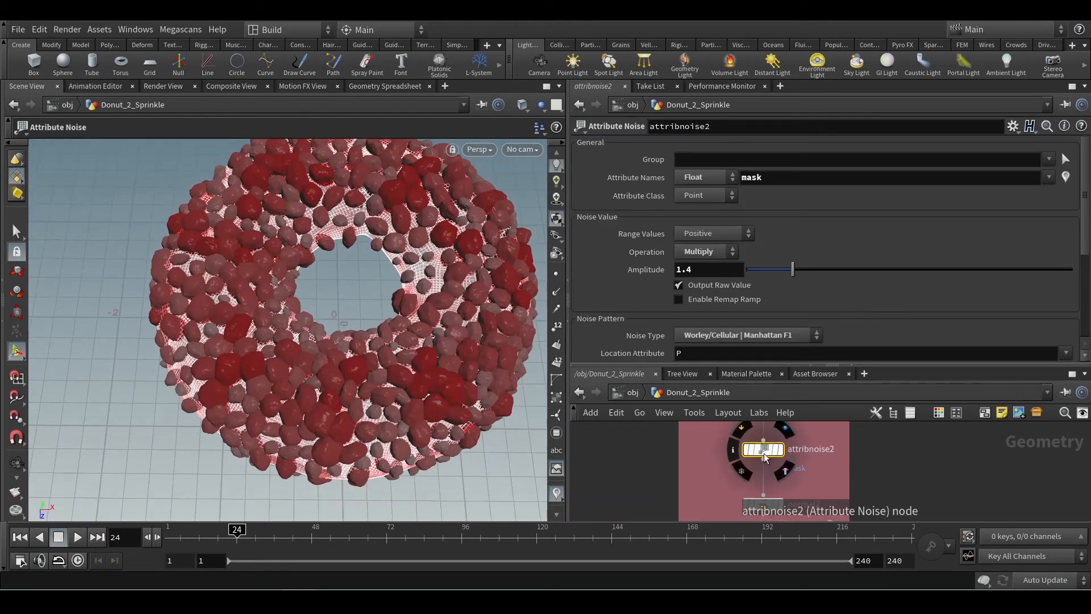
pyautogui.click(781, 450)
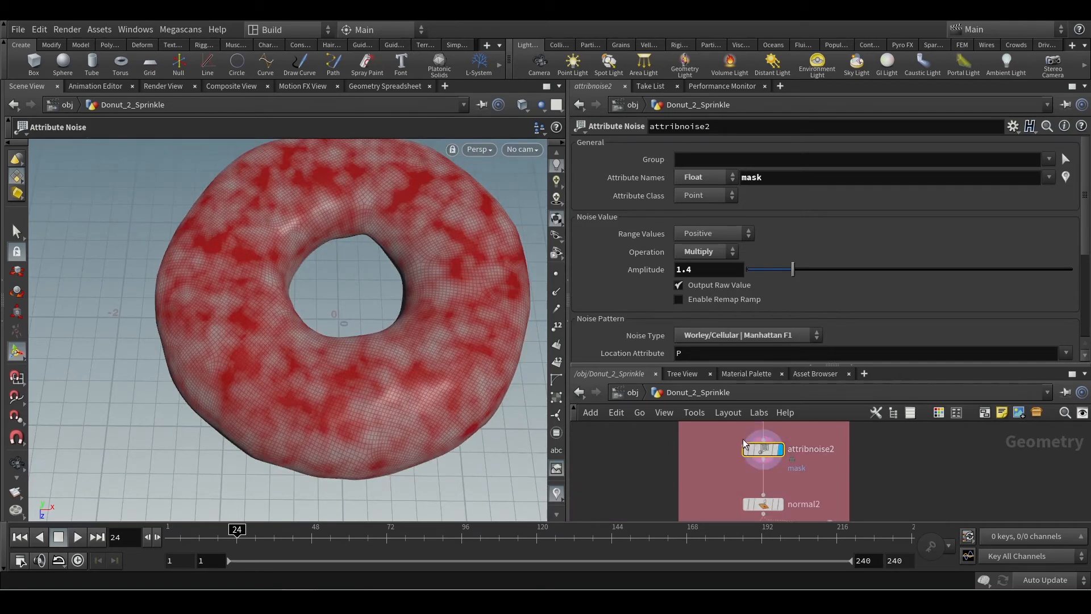
# Set the noise pattern's Element Size in attribnoise2 to 1
pyautogui.scroll(-4, 972, 283)
pyautogui.scroll(2, 966, 283)
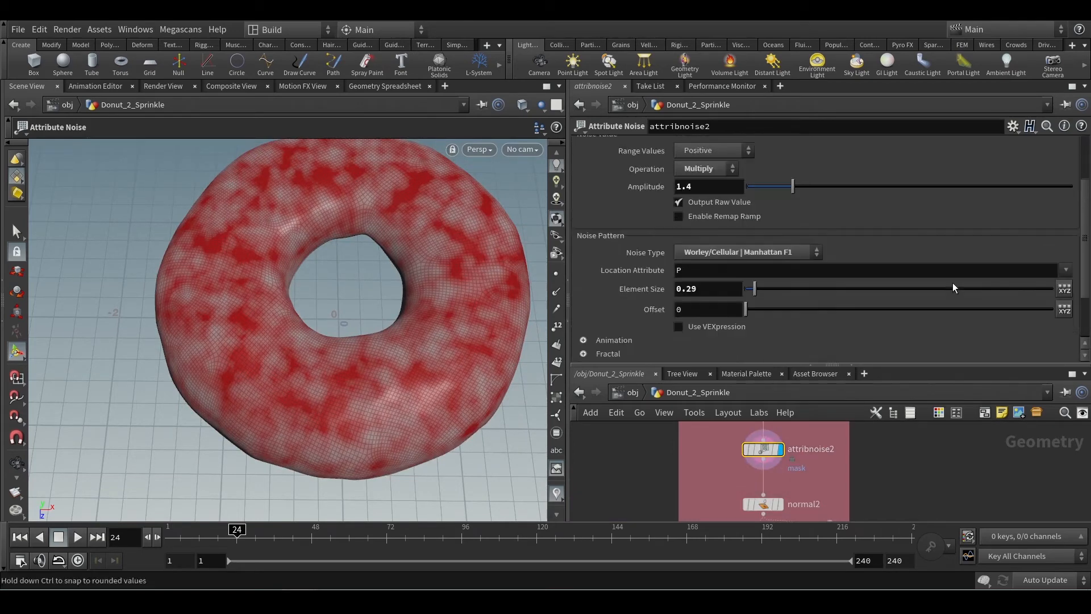
pyautogui.moveTo(755, 307); pyautogui.dragTo(776, 308)
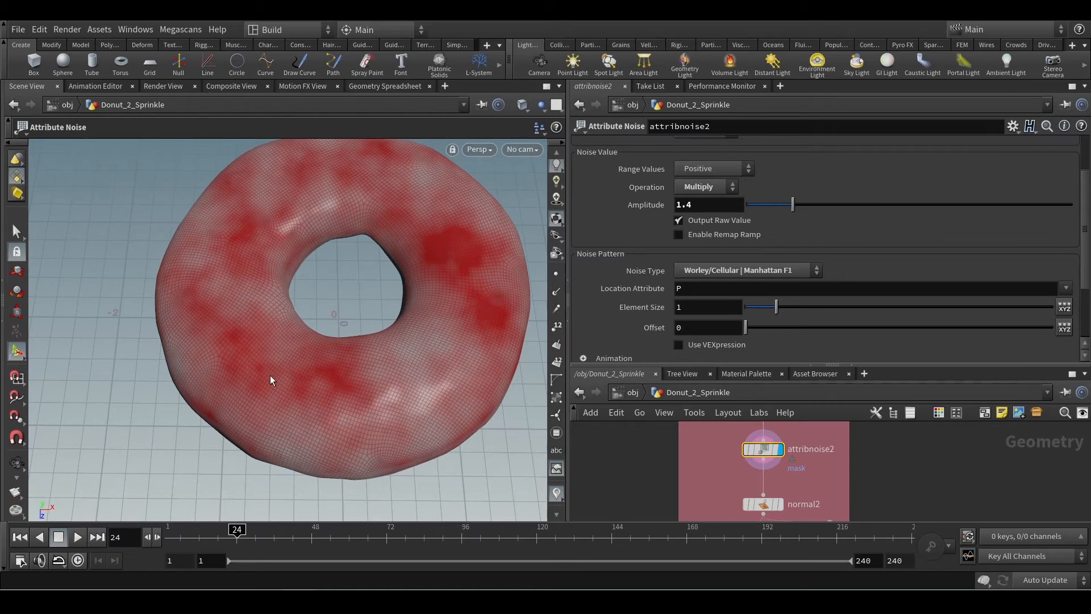
# Display the copy2 node to check the nut copies against the changed noise mask
pyautogui.moveTo(610, 476); pyautogui.dragTo(684, 423, button='middle')
pyautogui.scroll(-4, 634, 473)
pyautogui.scroll(4, 689, 495)
pyautogui.moveTo(703, 492); pyautogui.dragTo(717, 424, button='middle')
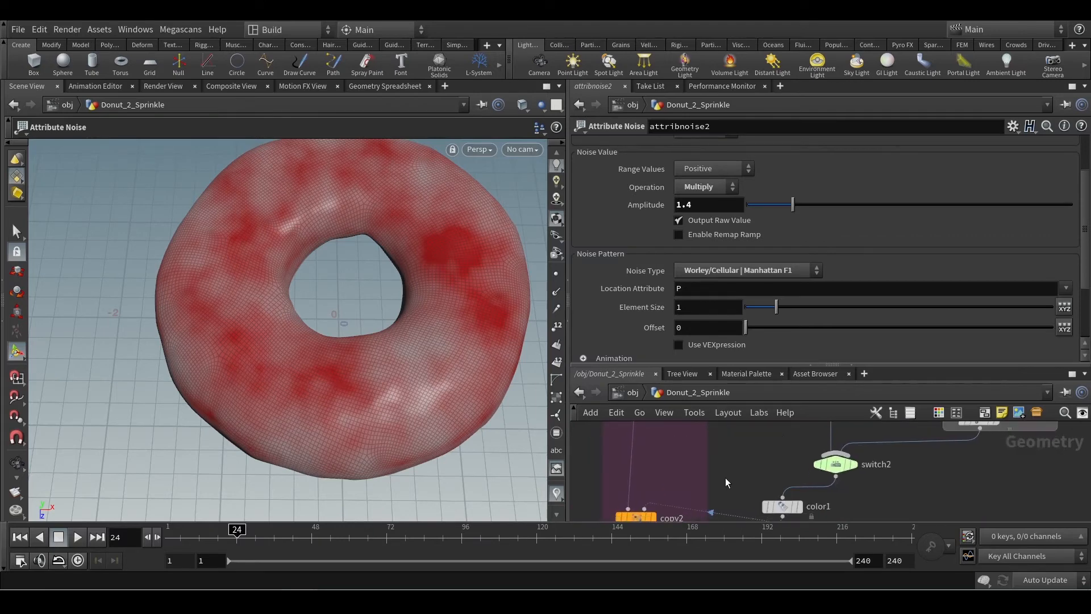
pyautogui.moveTo(725, 477); pyautogui.dragTo(733, 427, button='middle')
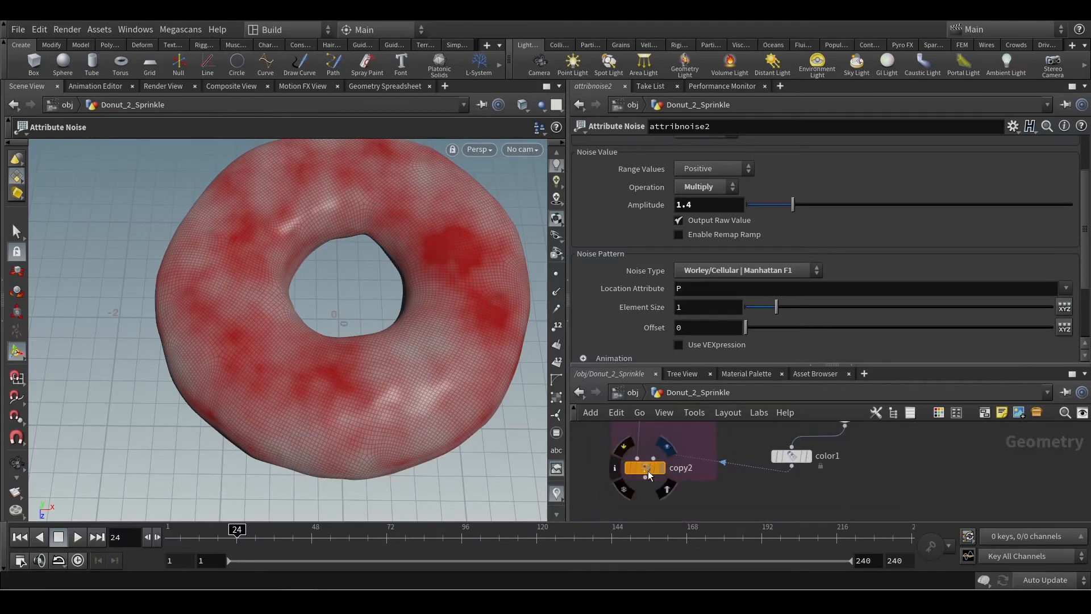
pyautogui.click(648, 471)
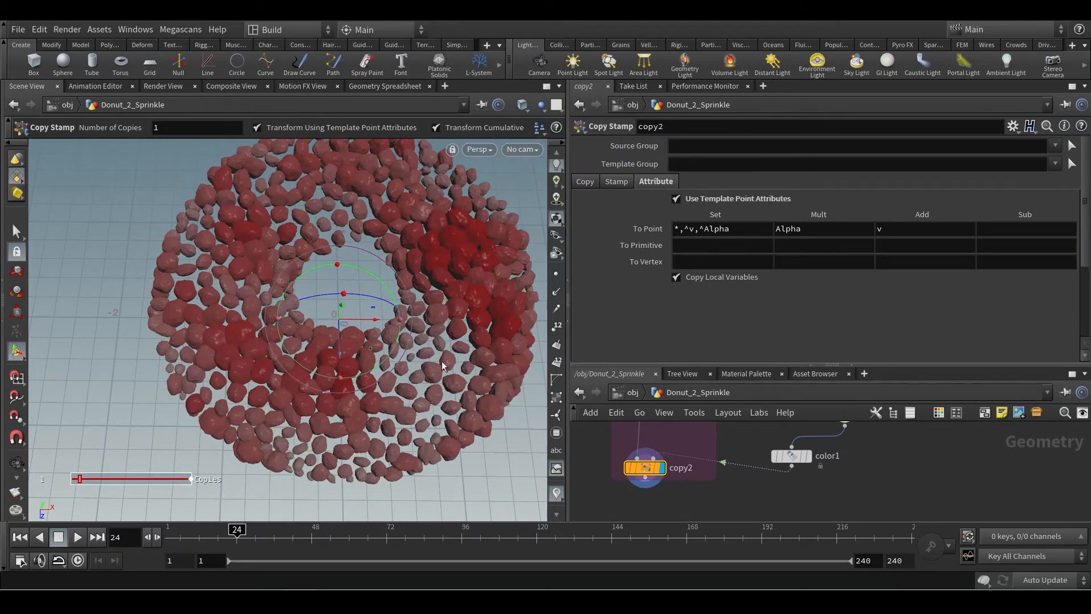
# Maximize the network editor and review the pscale value expression in the based_on_mask node's parameters
pyautogui.hotkey('ctrl', 'b')
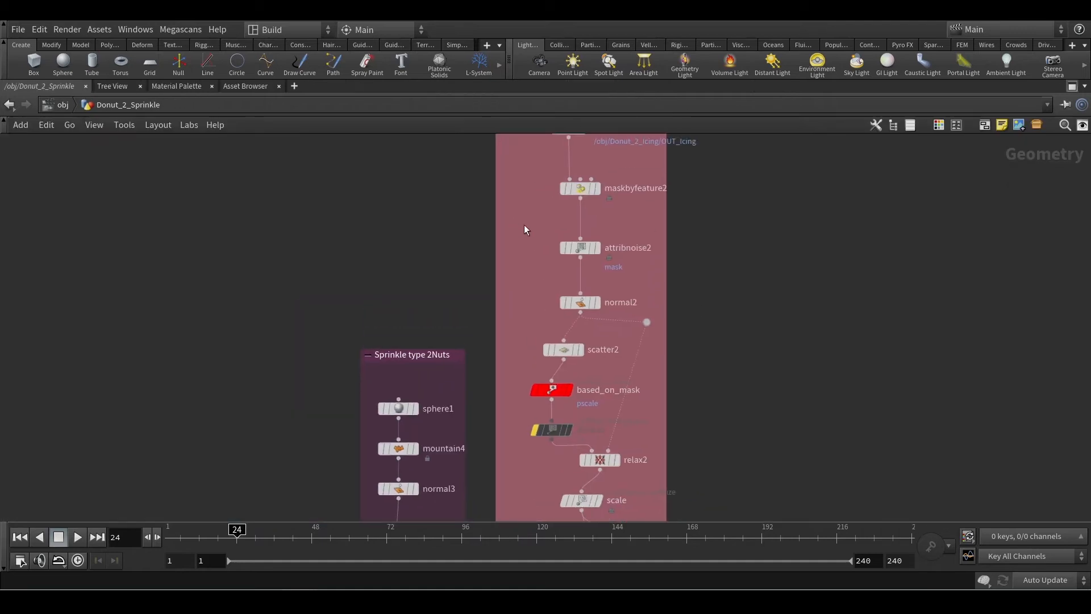
pyautogui.moveTo(555, 243); pyautogui.dragTo(635, 260)
pyautogui.moveTo(536, 396); pyautogui.dragTo(540, 397)
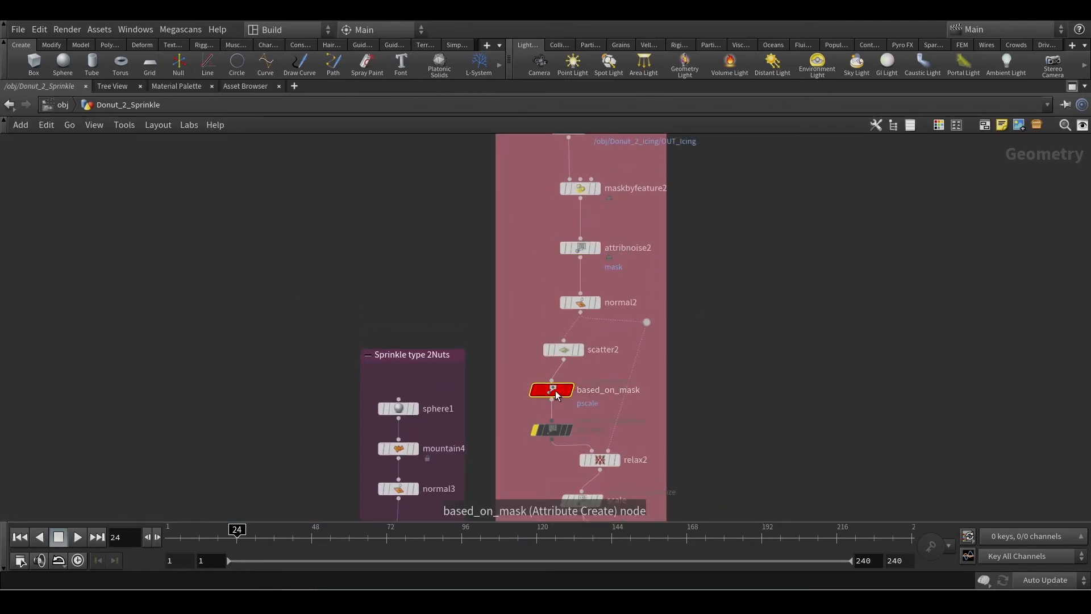
pyautogui.press('p')
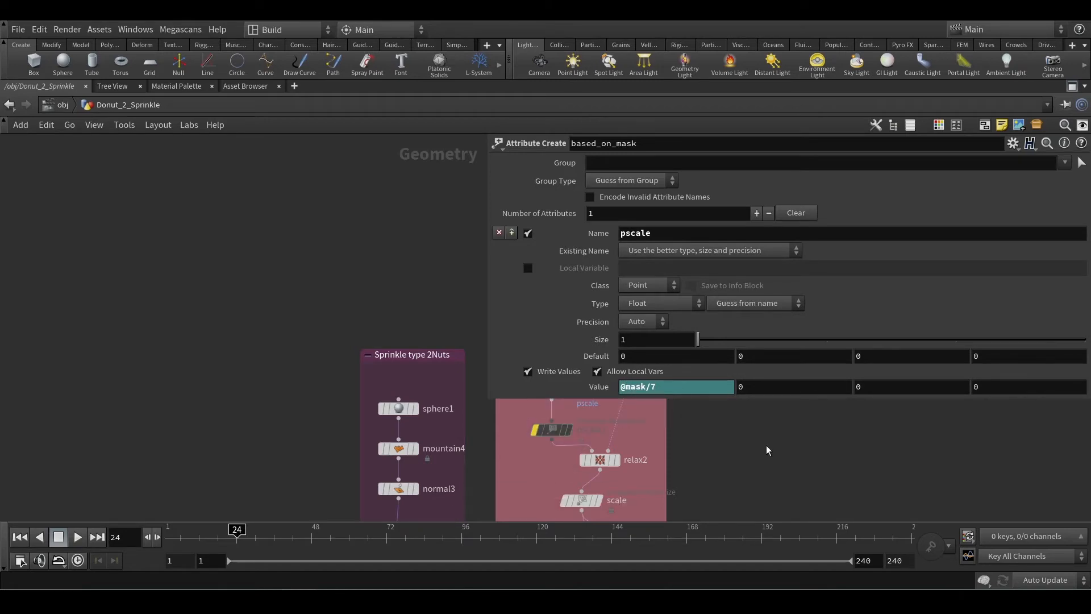
pyautogui.click(644, 388)
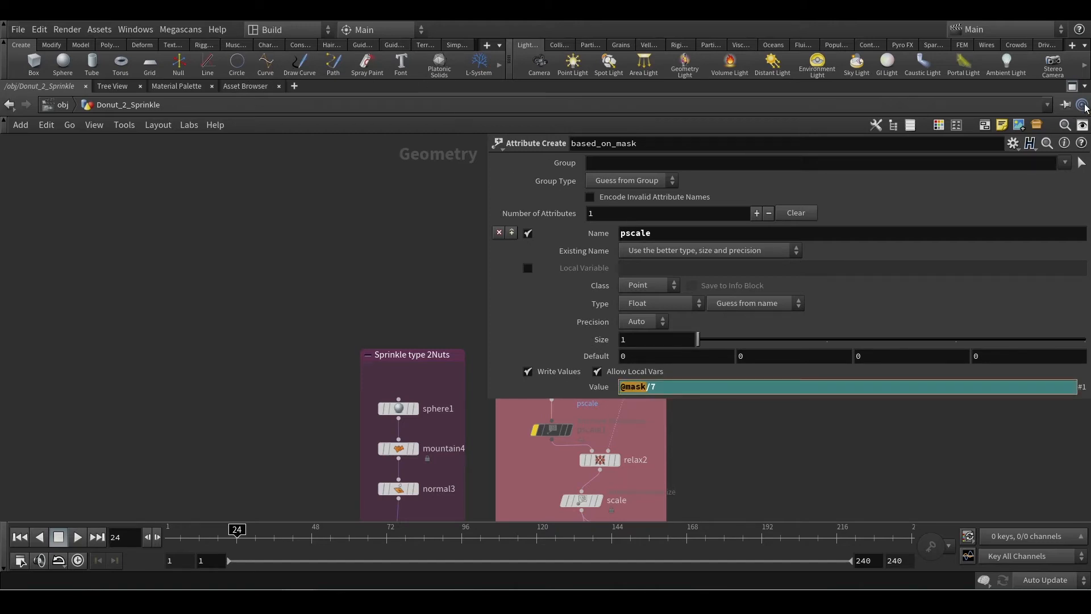
# Restore the split layout, check based_on_mask's point attributes in the geometry spreadsheet, and return to the scene view
pyautogui.click(1082, 105)
pyautogui.click(384, 86)
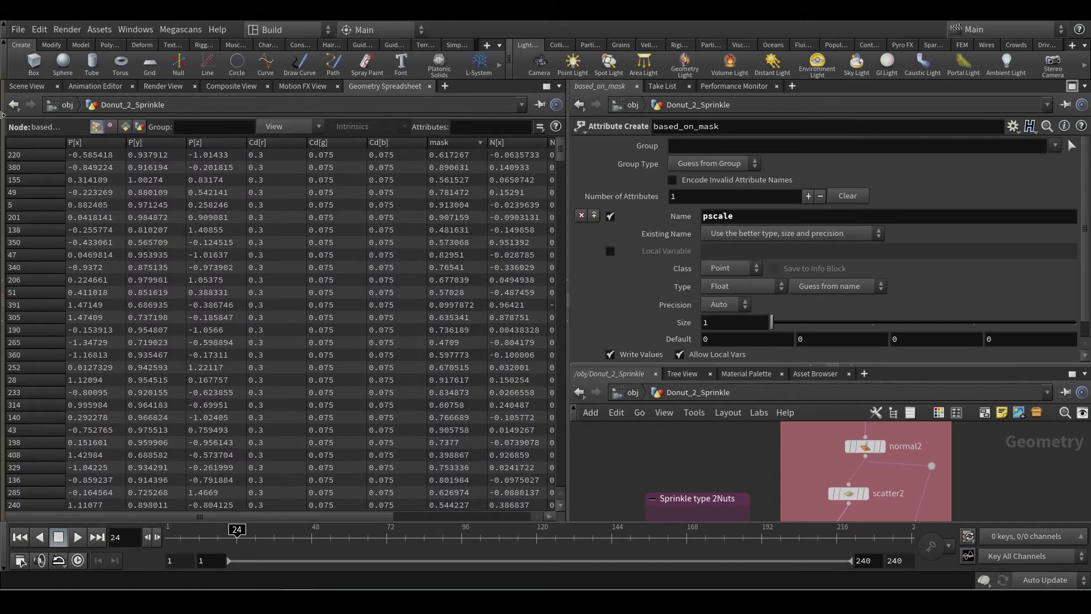
pyautogui.click(25, 87)
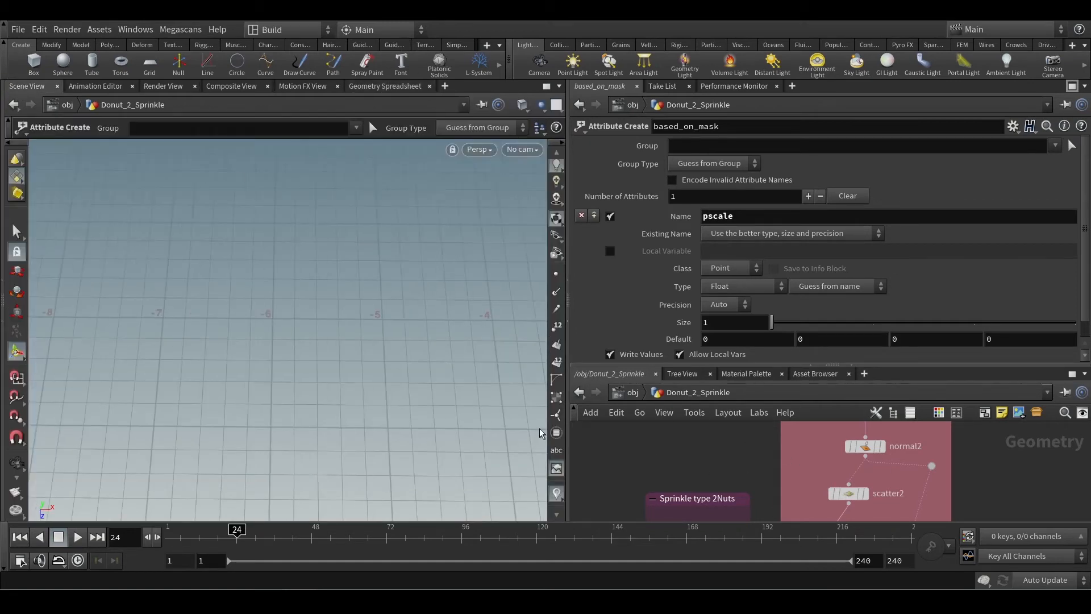
pyautogui.hotkey('space', 'f')
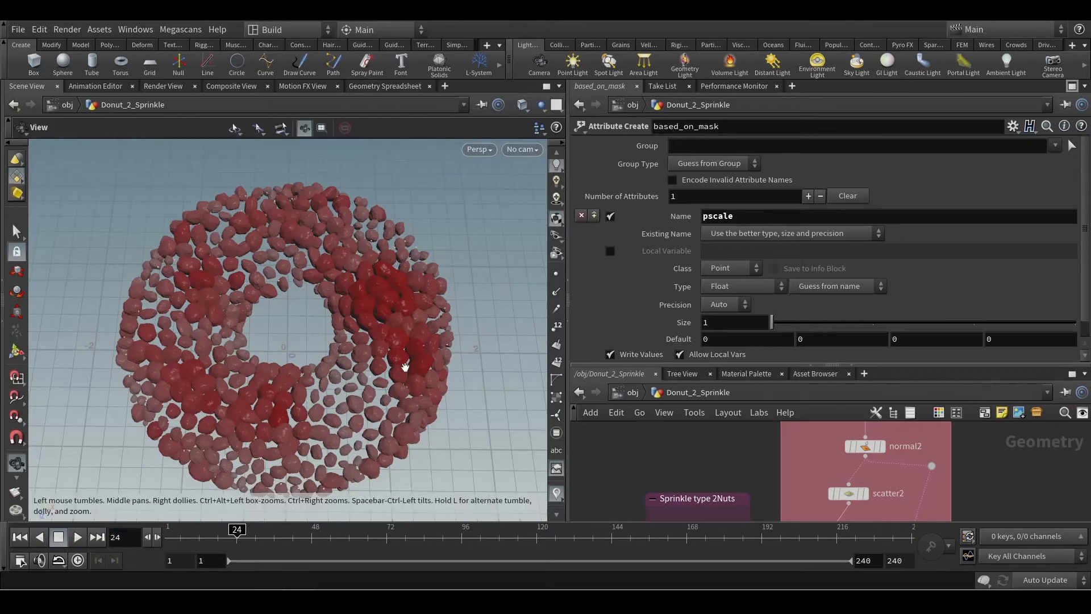
pyautogui.keyDown('alt'); pyautogui.moveTo(407, 365); pyautogui.dragTo(392, 342); pyautogui.keyUp('alt')
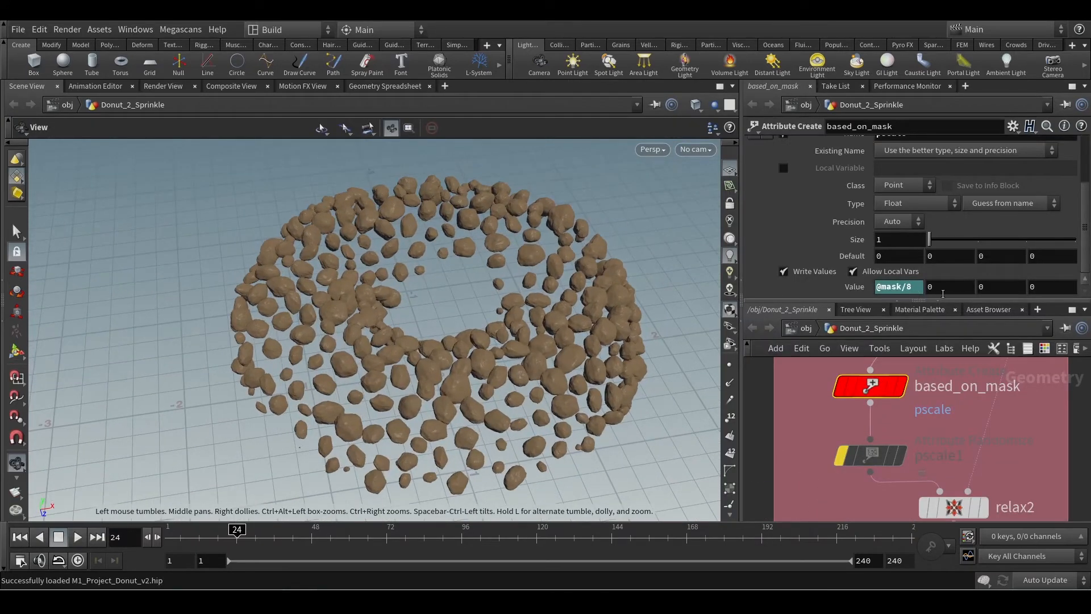
pyautogui.moveTo(906, 286); pyautogui.dragTo(917, 286)
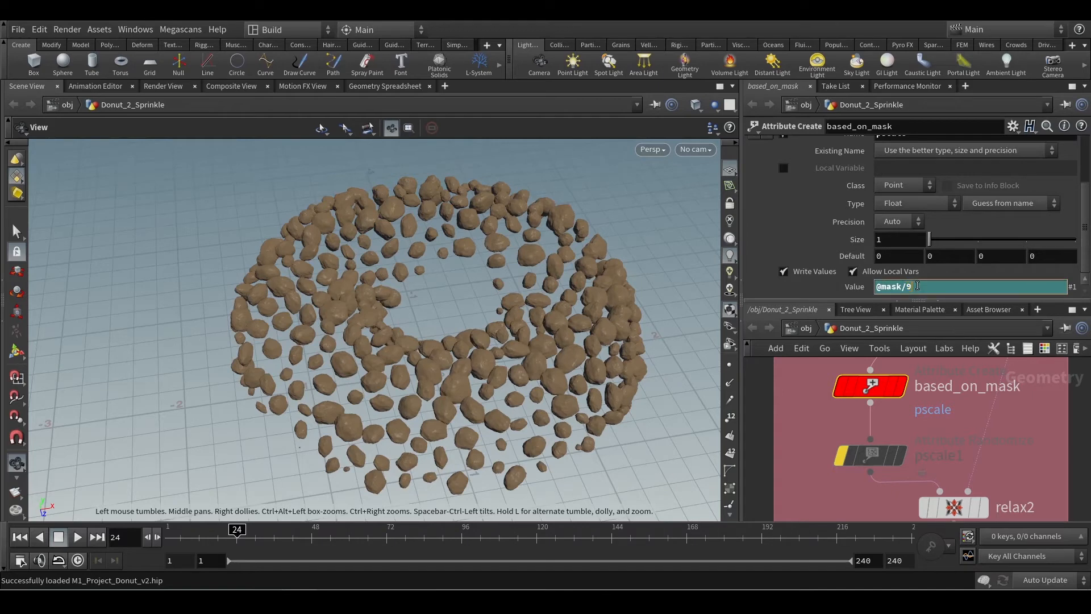
pyautogui.press('Return')
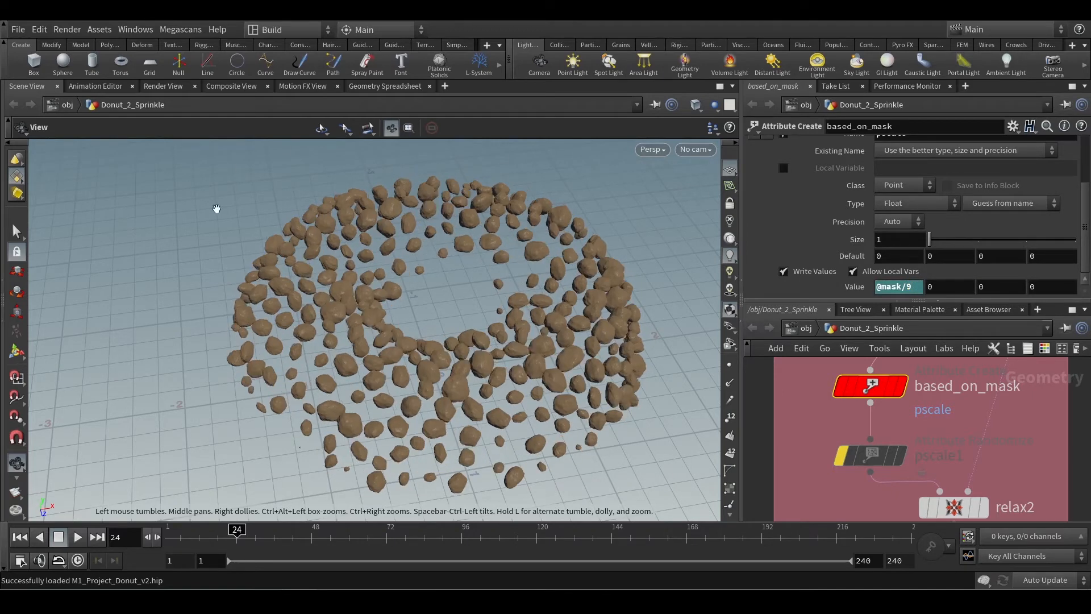
pyautogui.moveTo(432, 324); pyautogui.dragTo(439, 280)
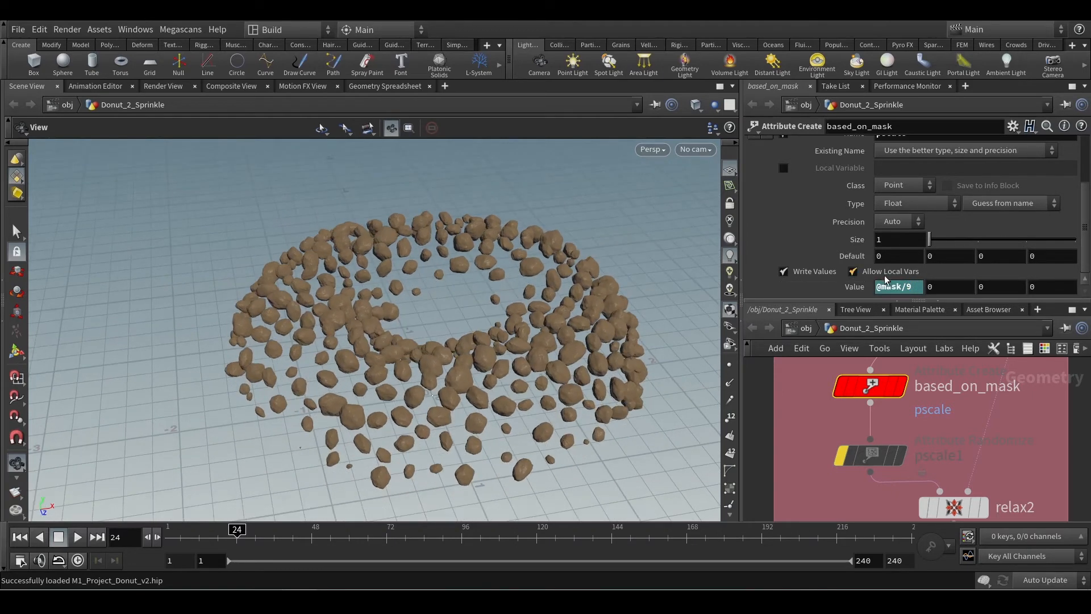
pyautogui.moveTo(435, 350); pyautogui.dragTo(415, 443)
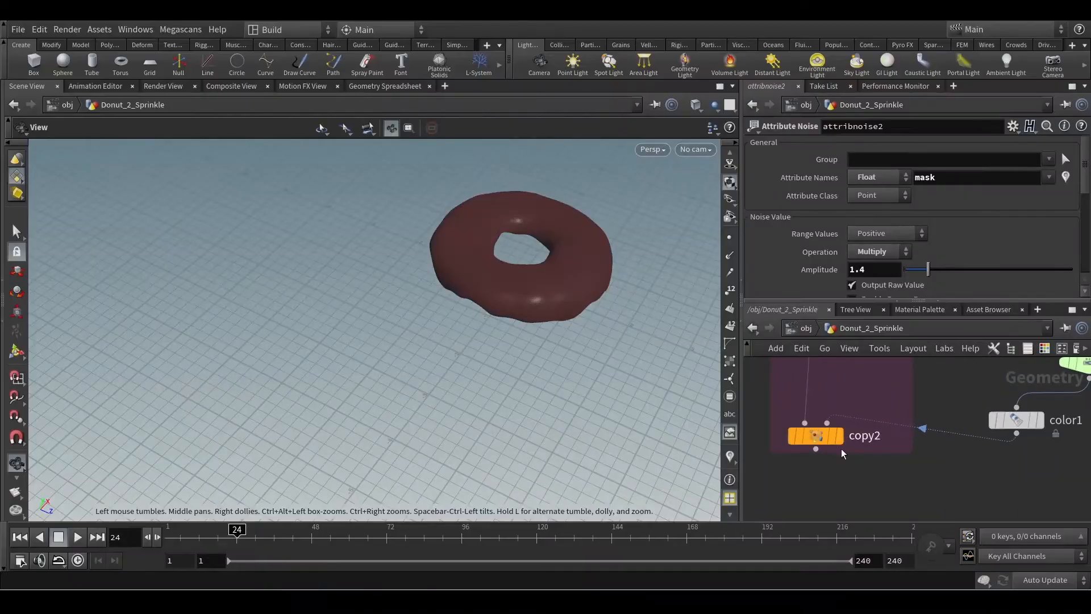
# Display the copy2 node and return to the object level with both donuts
pyautogui.click(840, 438)
pyautogui.click(818, 440)
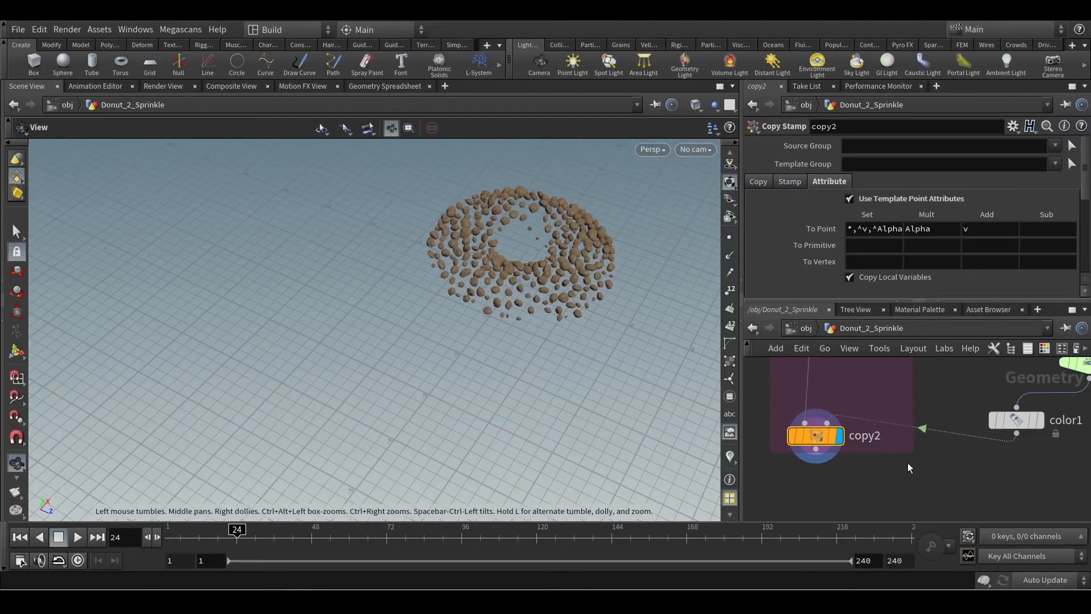
pyautogui.click(805, 329)
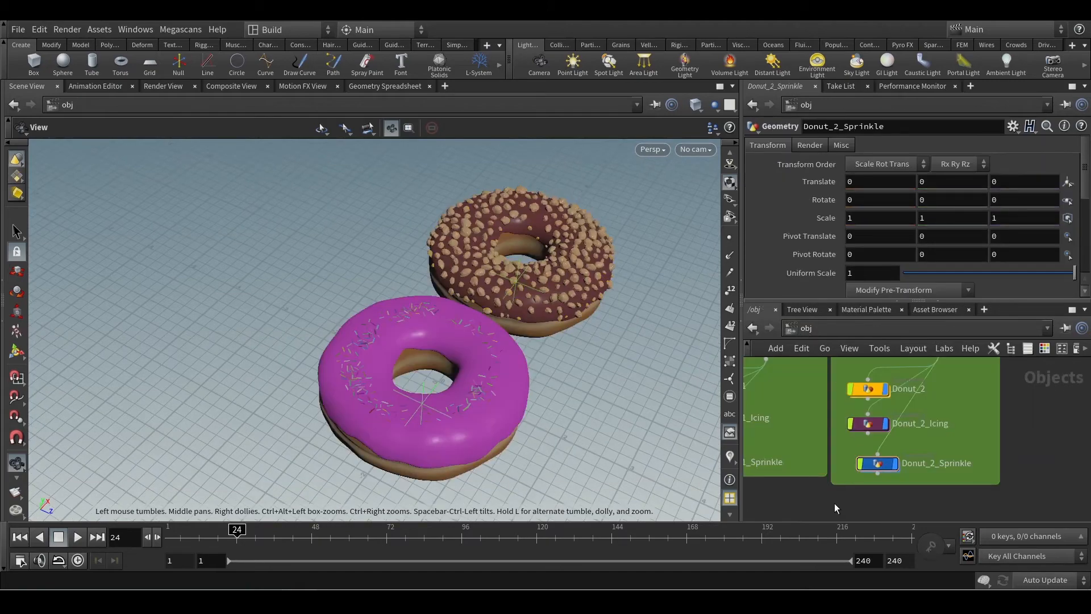
# Examine the sprinkles on the pink donut up close and enter the Donut_1_Sprinkle network
pyautogui.moveTo(595, 381); pyautogui.dragTo(398, 246)
pyautogui.scroll(5, 409, 268)
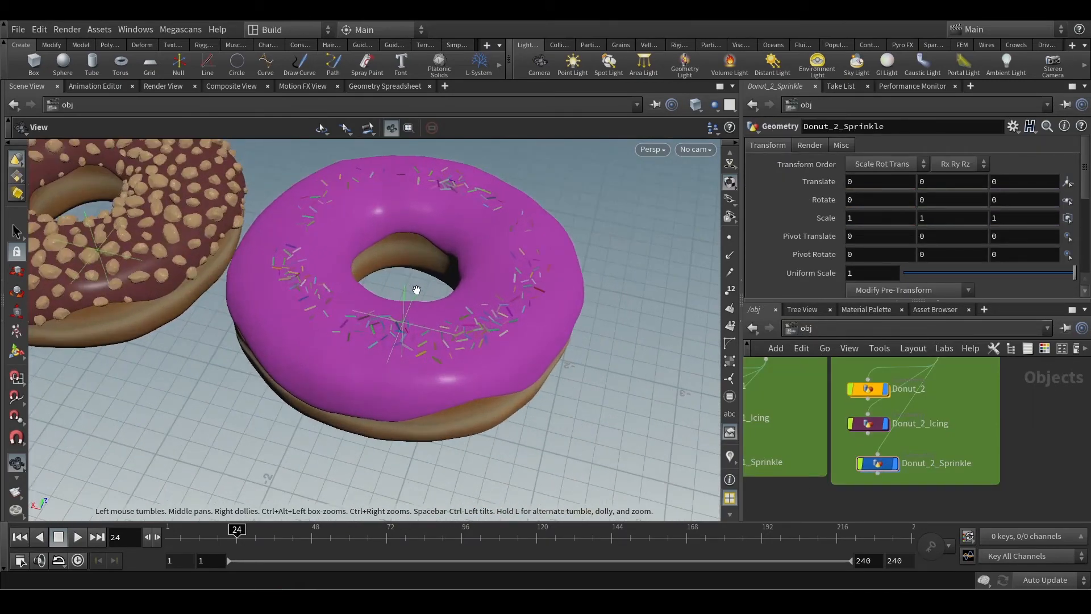
pyautogui.scroll(-5, 462, 323)
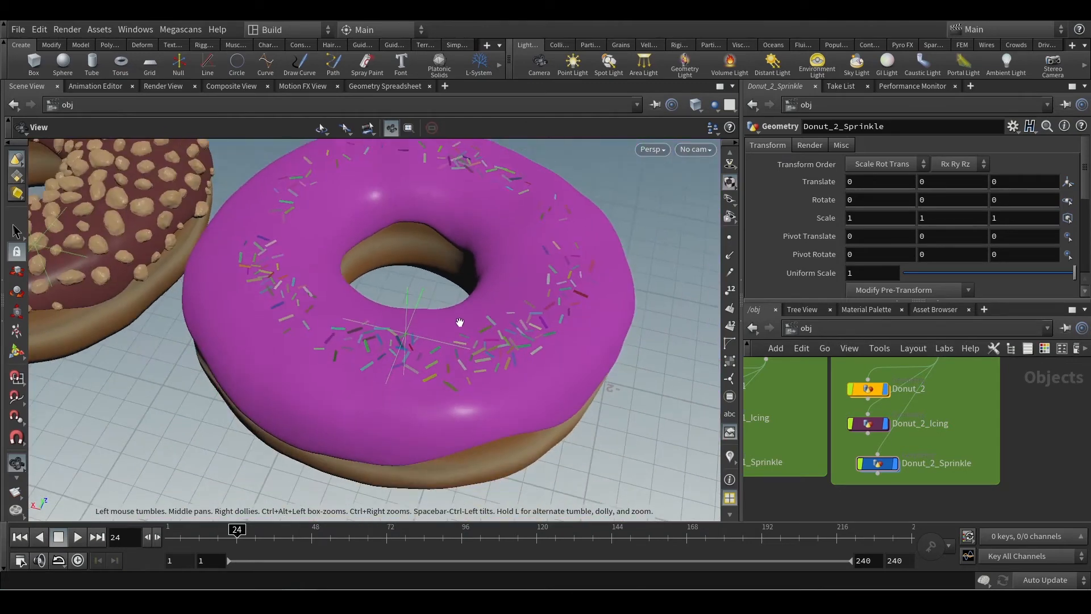
pyautogui.scroll(5, 461, 321)
pyautogui.scroll(2, 503, 398)
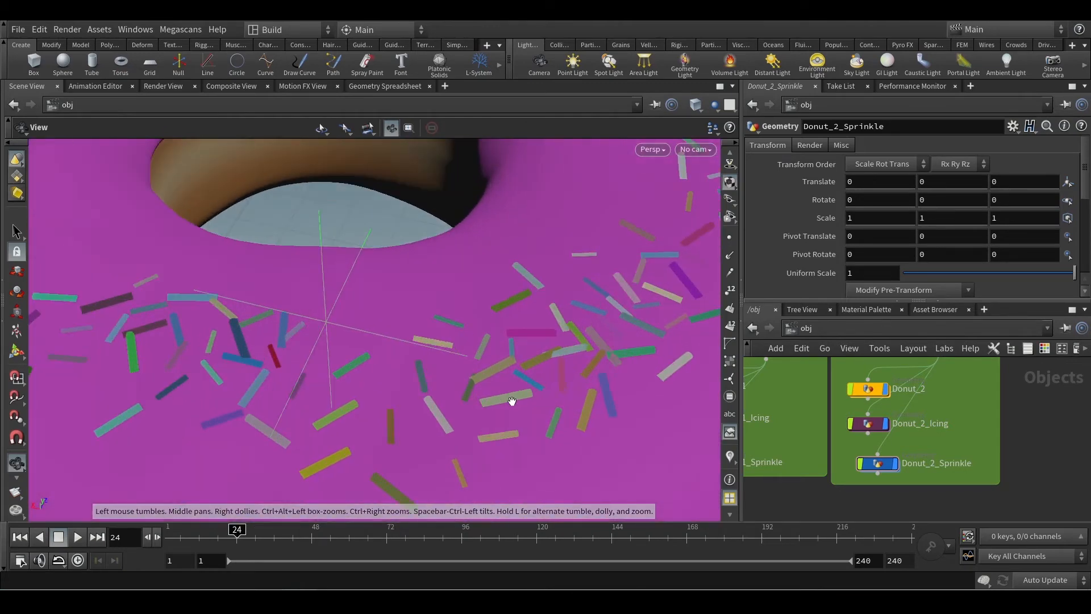
pyautogui.moveTo(886, 444); pyautogui.dragTo(1009, 444, button='middle')
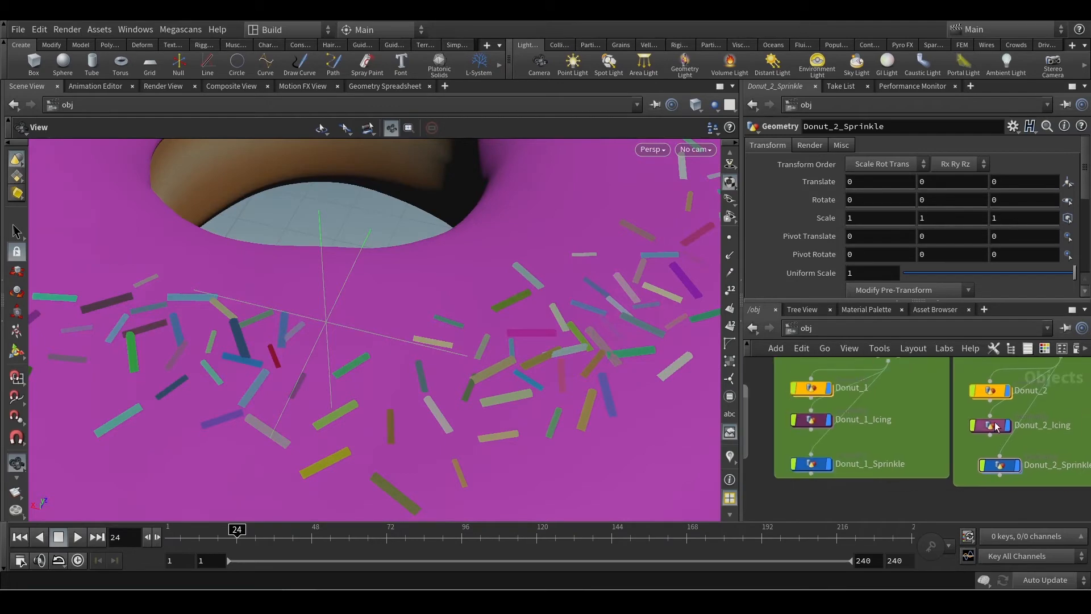
pyautogui.click(818, 467)
pyautogui.doubleClick(817, 468)
pyautogui.scroll(4, 834, 482)
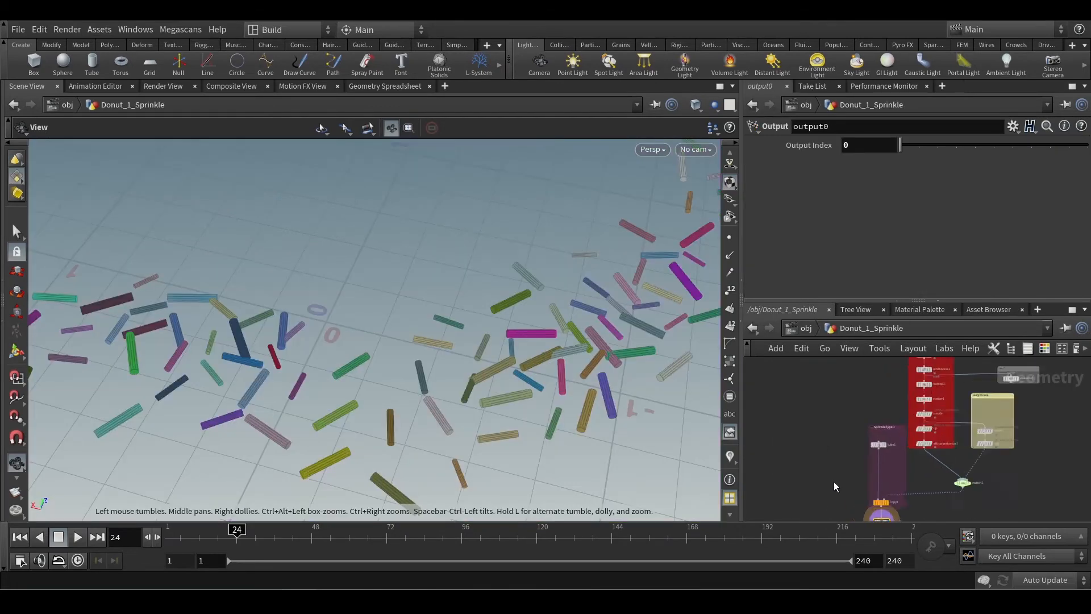
# Insert a Normal node on the wire between tube1 and copy1
pyautogui.moveTo(834, 482); pyautogui.dragTo(821, 434, button='middle')
pyautogui.scroll(3, 851, 427)
pyautogui.press('Tab')
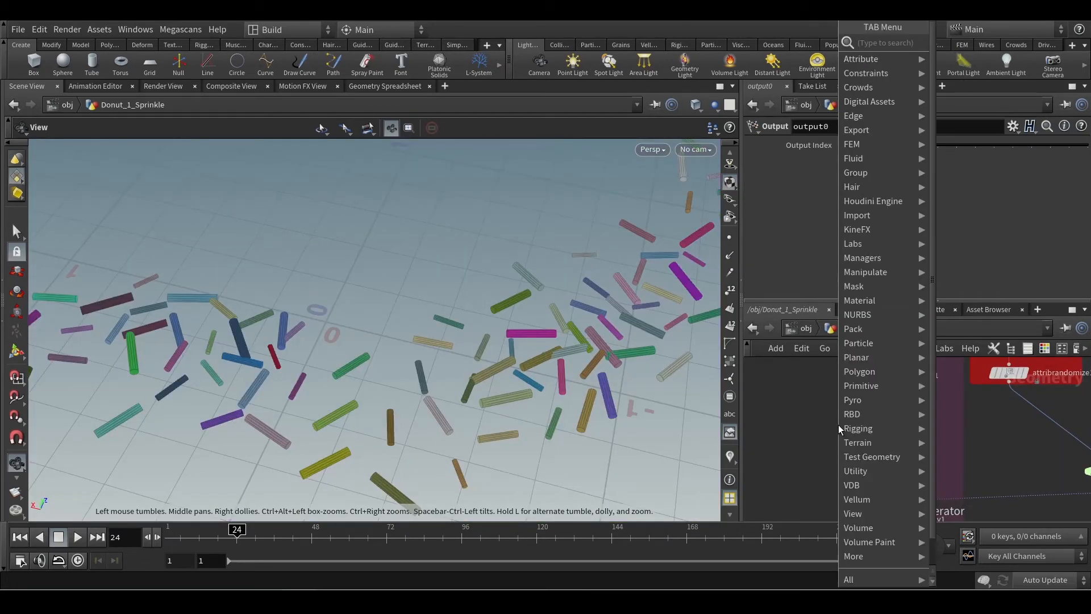
pyautogui.write('no')
pyautogui.press('Return')
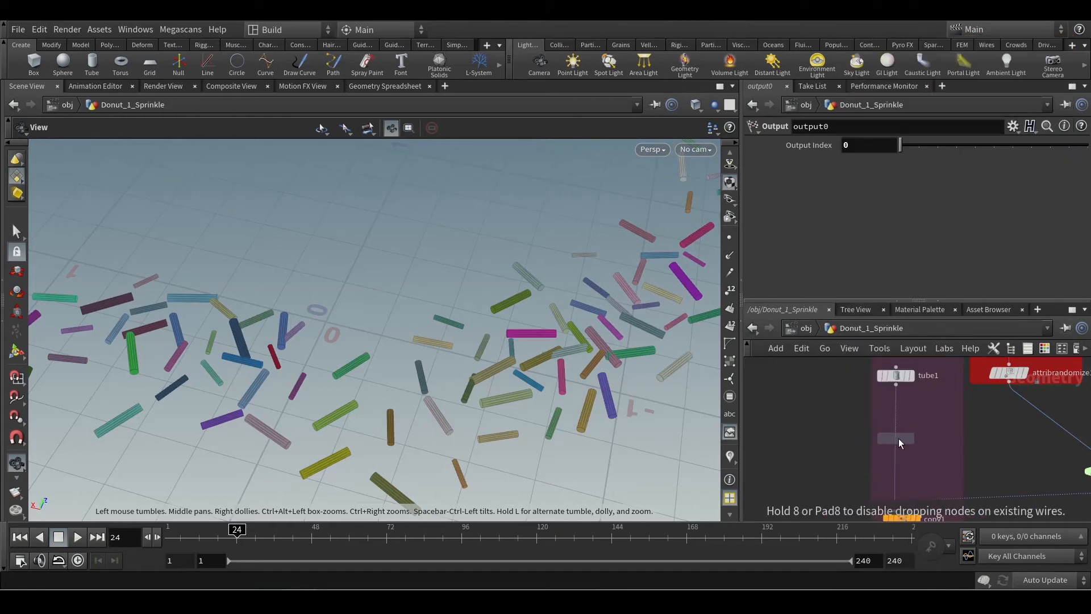
pyautogui.click(898, 439)
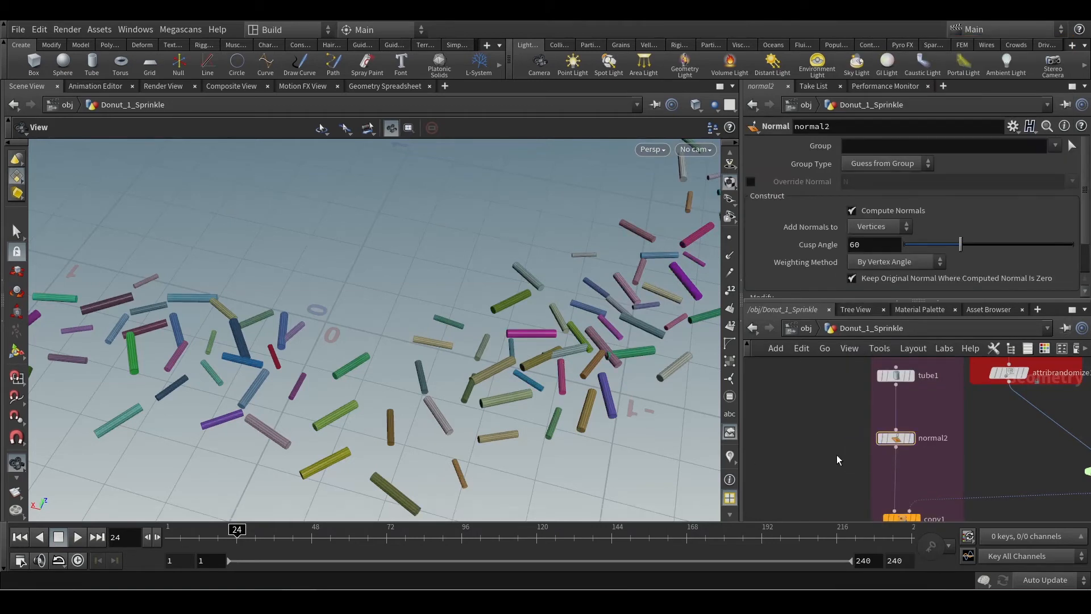
# Toggle the bypass of normal2 on and off to compare the sprinkle shading
pyautogui.scroll(3, 886, 448)
pyautogui.click(875, 434)
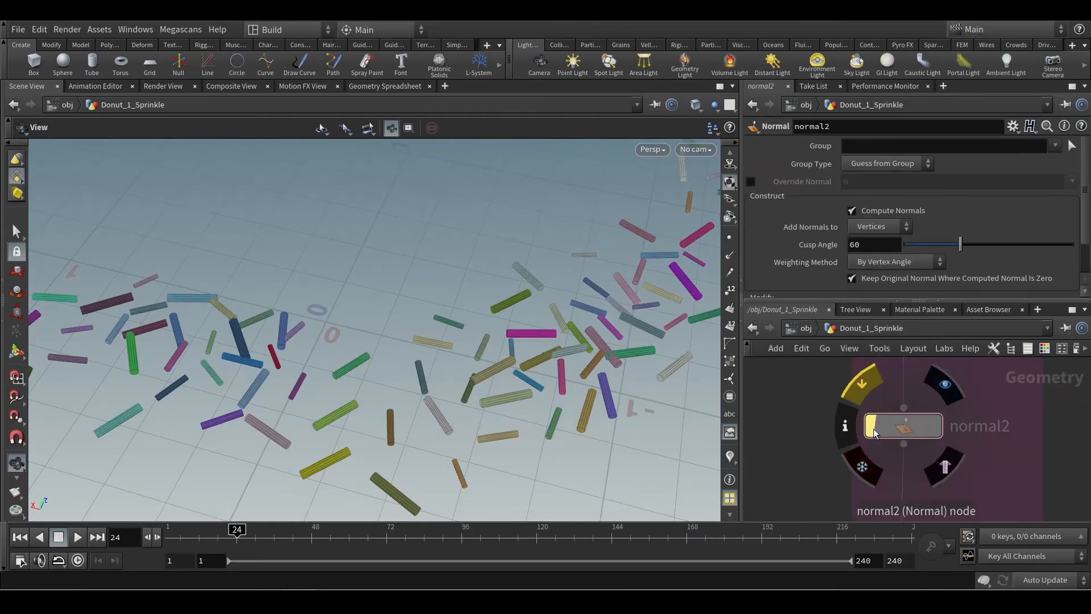
pyautogui.click(876, 433)
pyautogui.click(875, 434)
pyautogui.click(866, 424)
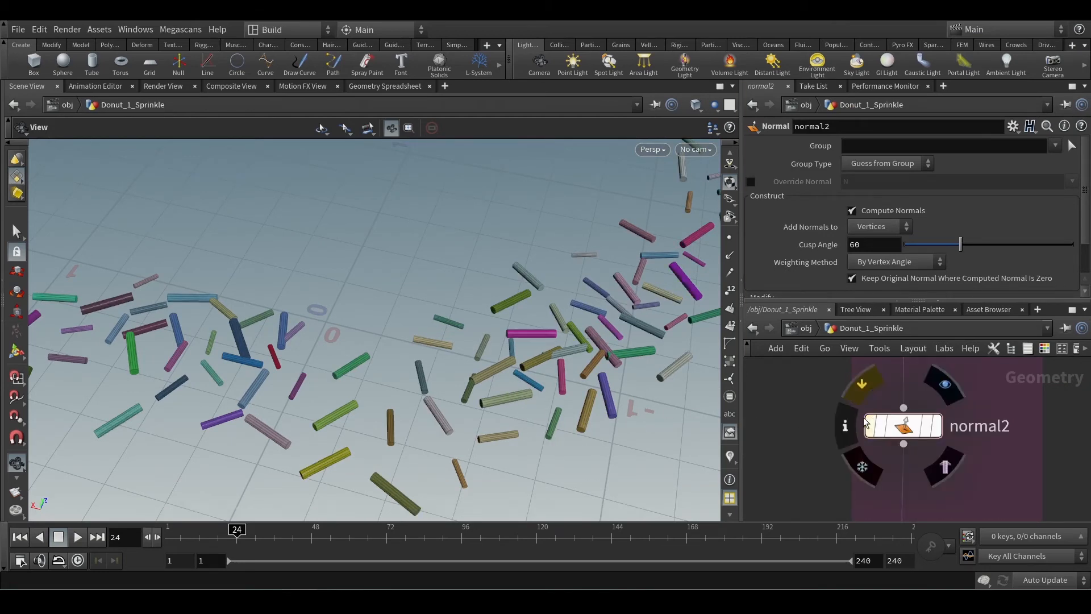
# Return to the object level and check the sprinkle shading on the pink donut
pyautogui.click(805, 327)
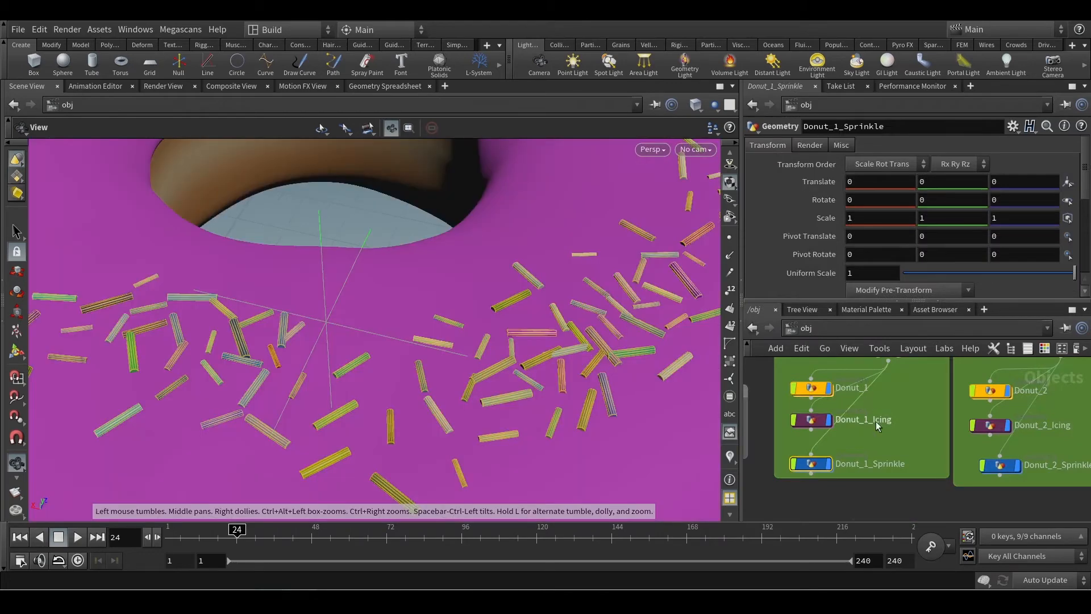
pyautogui.scroll(-5, 629, 349)
pyautogui.scroll(5, 620, 351)
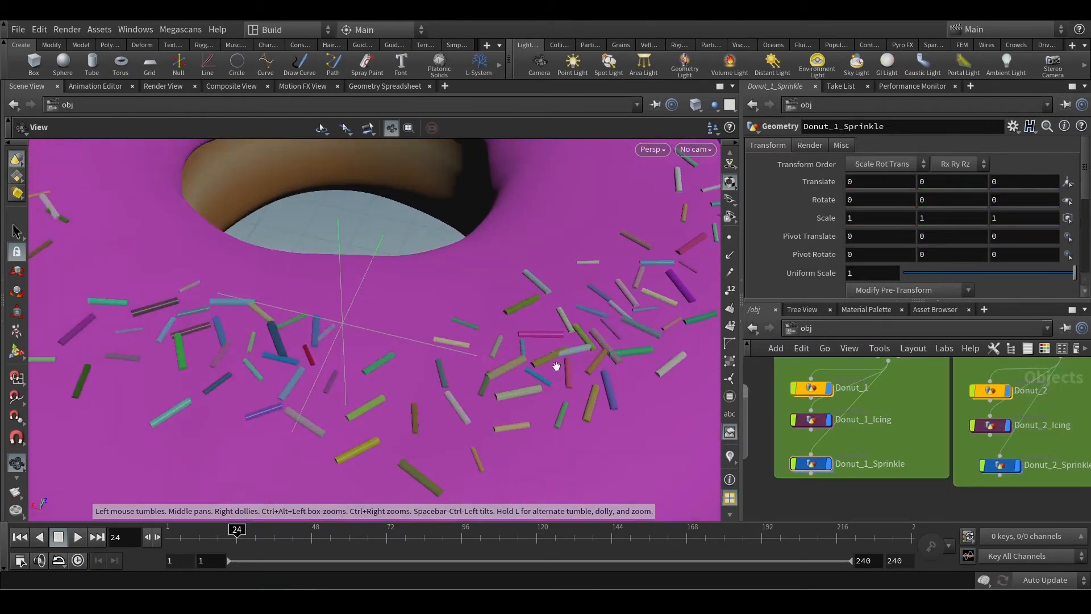
pyautogui.scroll(2, 331, 365)
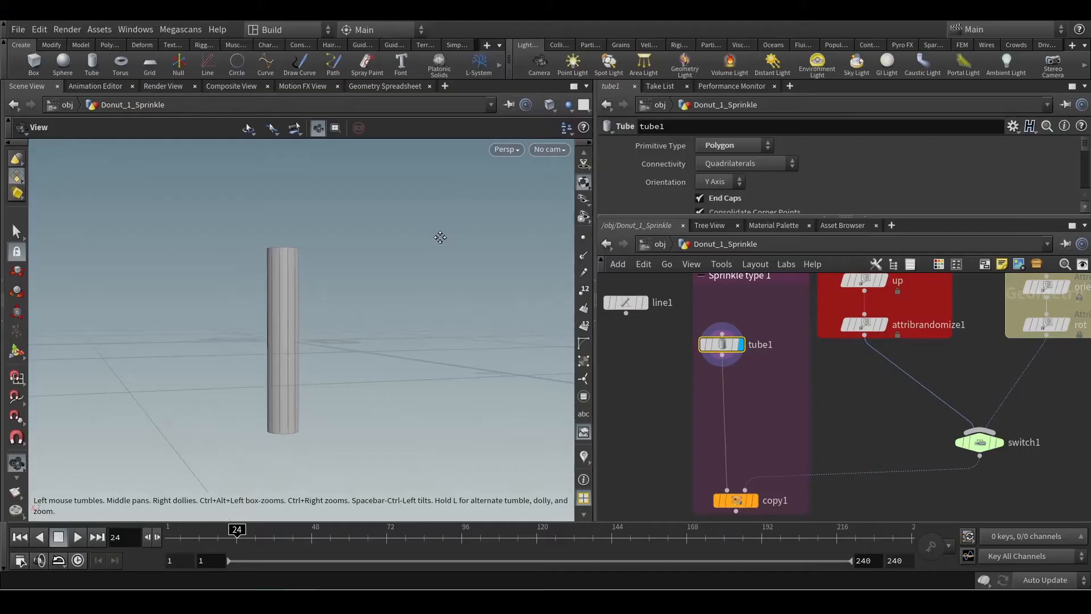
# Set tube1's Rows to 5 and insert a Bend node between tube1 and copy1
pyautogui.moveTo(438, 237); pyautogui.dragTo(418, 292)
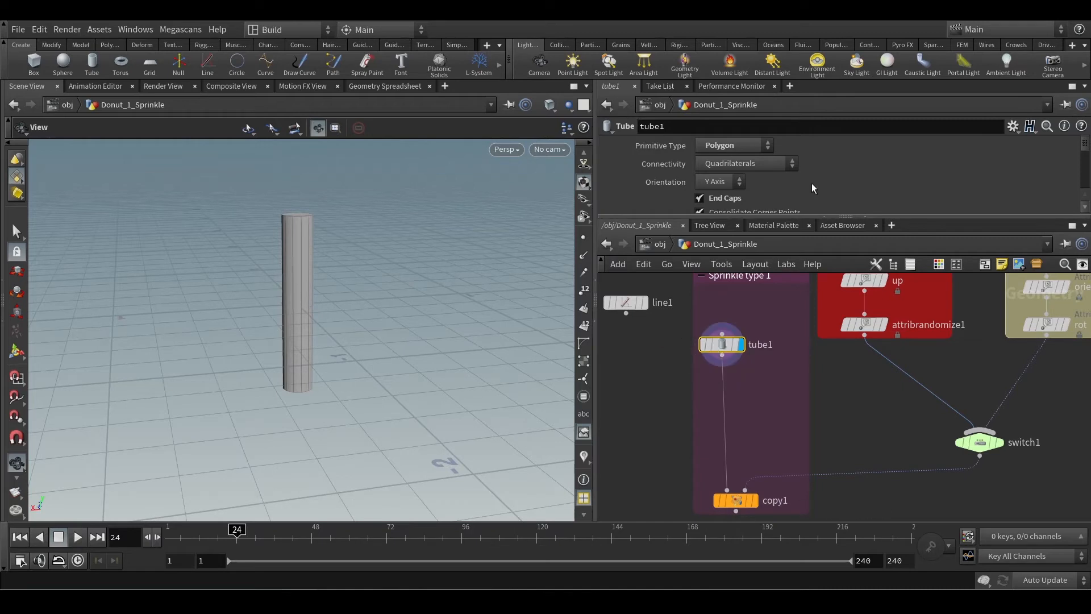
pyautogui.scroll(-5, 813, 188)
pyautogui.scroll(-2, 739, 182)
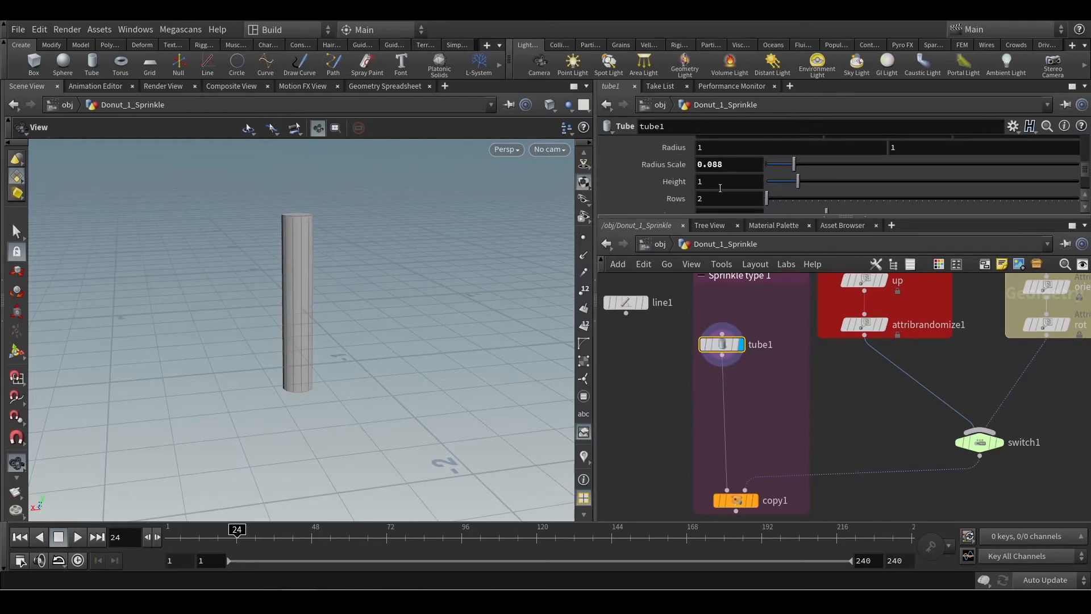
pyautogui.moveTo(773, 200); pyautogui.dragTo(786, 200)
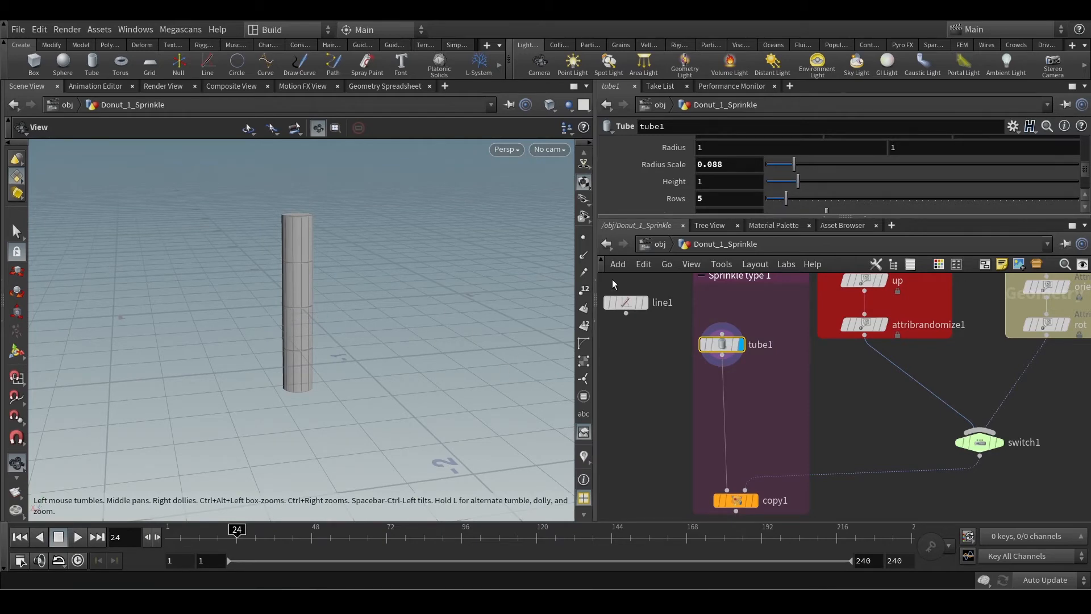
pyautogui.press('Tab')
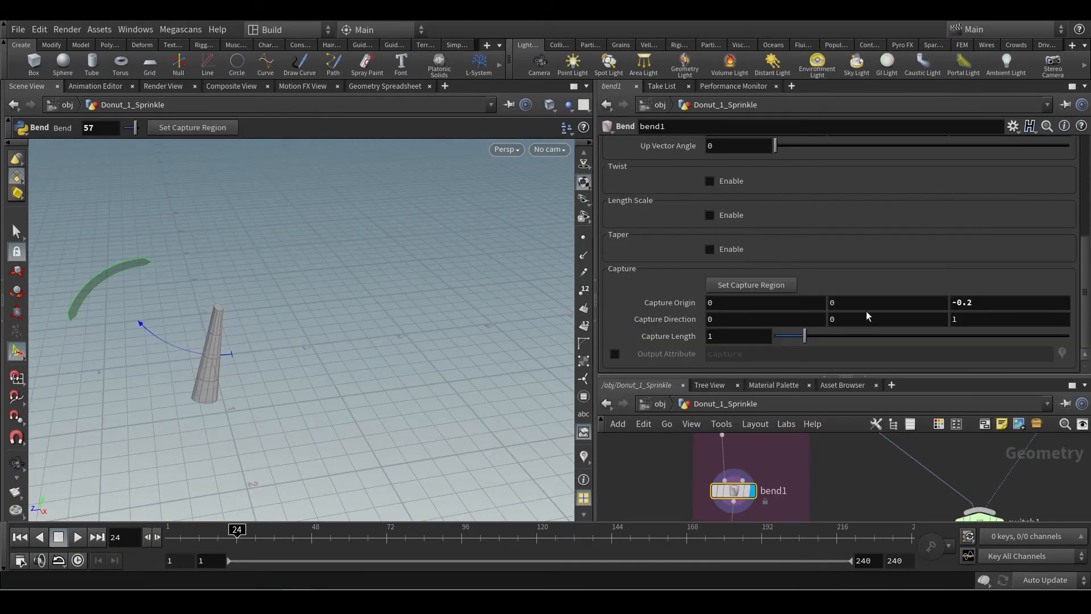
pyautogui.scroll(-2, 765, 463)
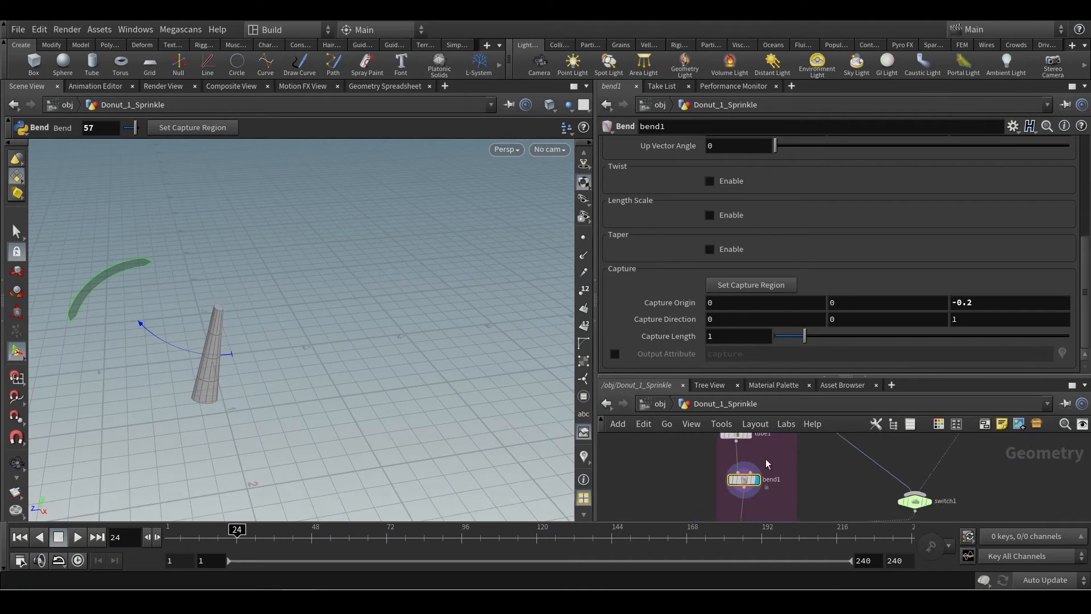
pyautogui.moveTo(966, 303)
pyautogui.mouseDown(button='middle')
pyautogui.moveTo(1003, 303)
pyautogui.moveTo(970, 305)
pyautogui.mouseUp(button='middle')
pyautogui.hotkey('ctrl', 'z')
# Display the copy1 node and inspect the bent sprinkle copies up close
pyautogui.moveTo(742, 486)
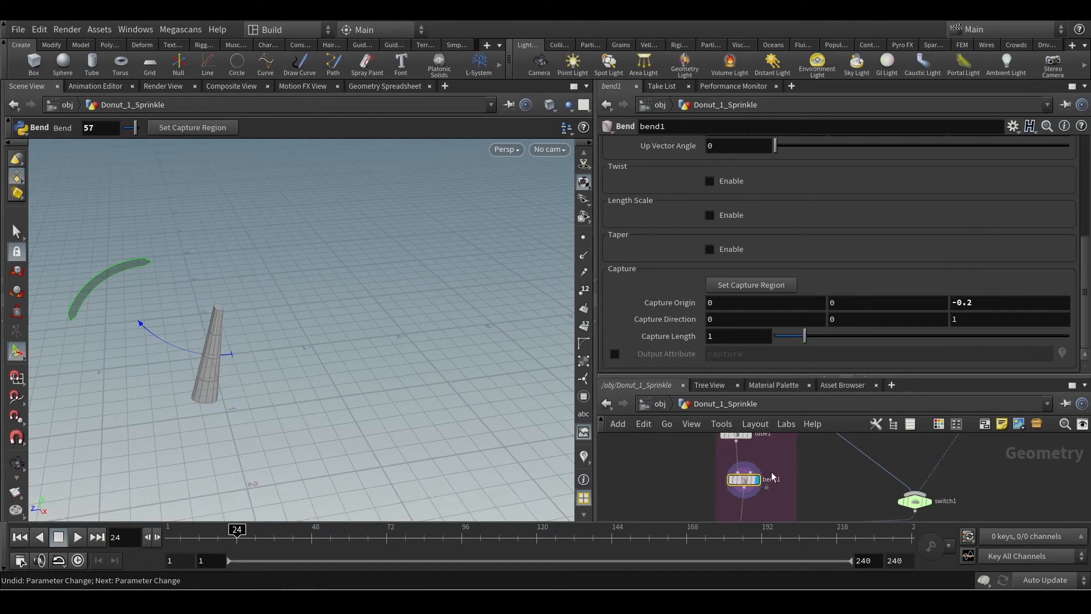
pyautogui.moveTo(835, 499); pyautogui.dragTo(804, 423, button='middle')
pyautogui.click(729, 471)
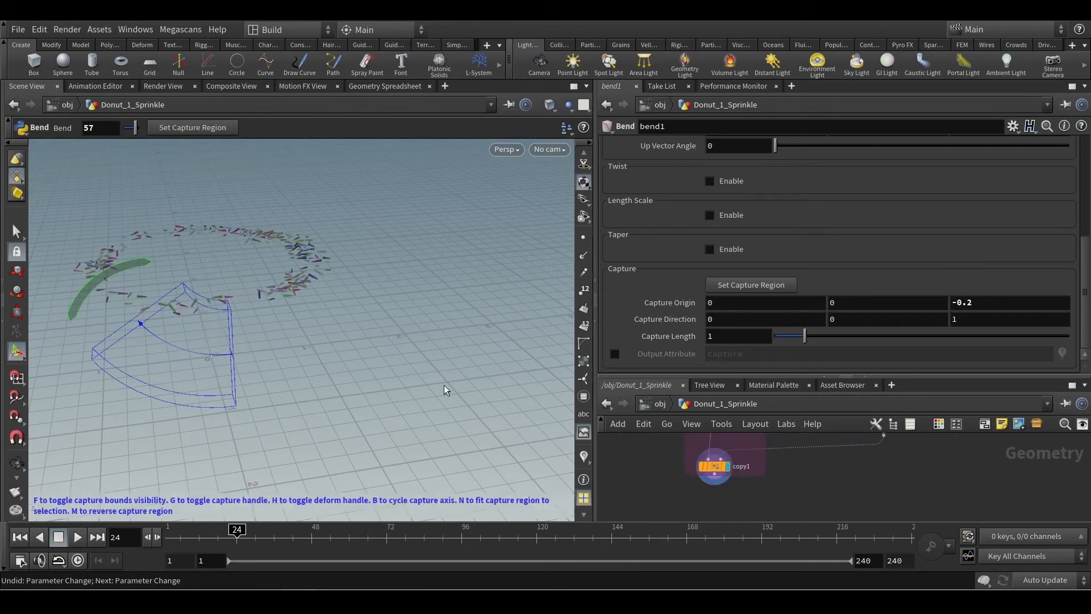
pyautogui.scroll(6, 214, 295)
pyautogui.keyDown('alt'); pyautogui.moveTo(244, 305); pyautogui.dragTo(200, 328); pyautogui.keyUp('alt')
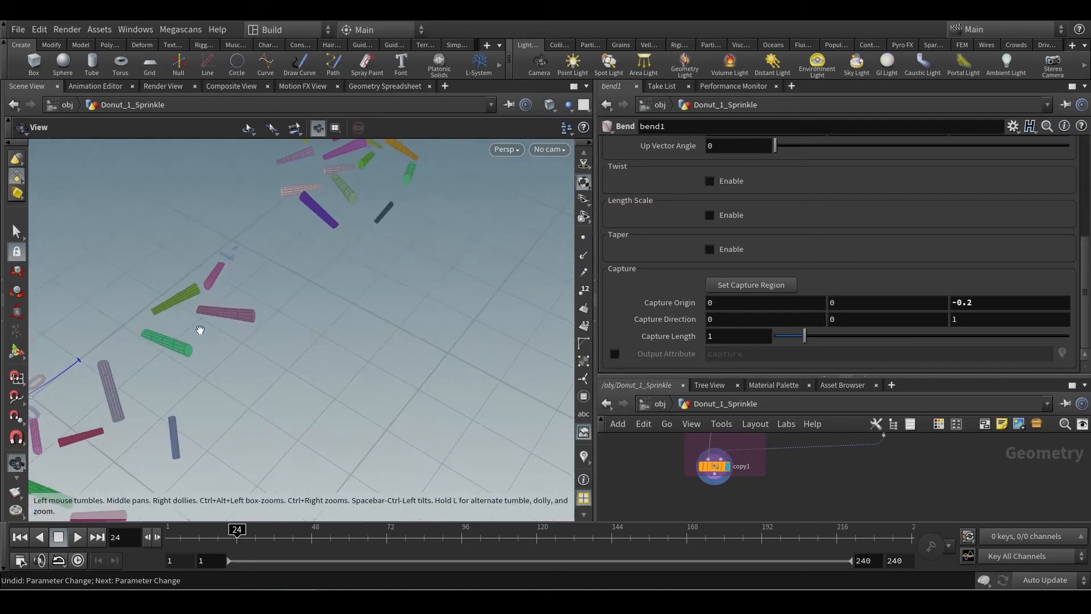
pyautogui.moveTo(245, 296); pyautogui.dragTo(220, 304)
pyautogui.scroll(-1, 253, 371)
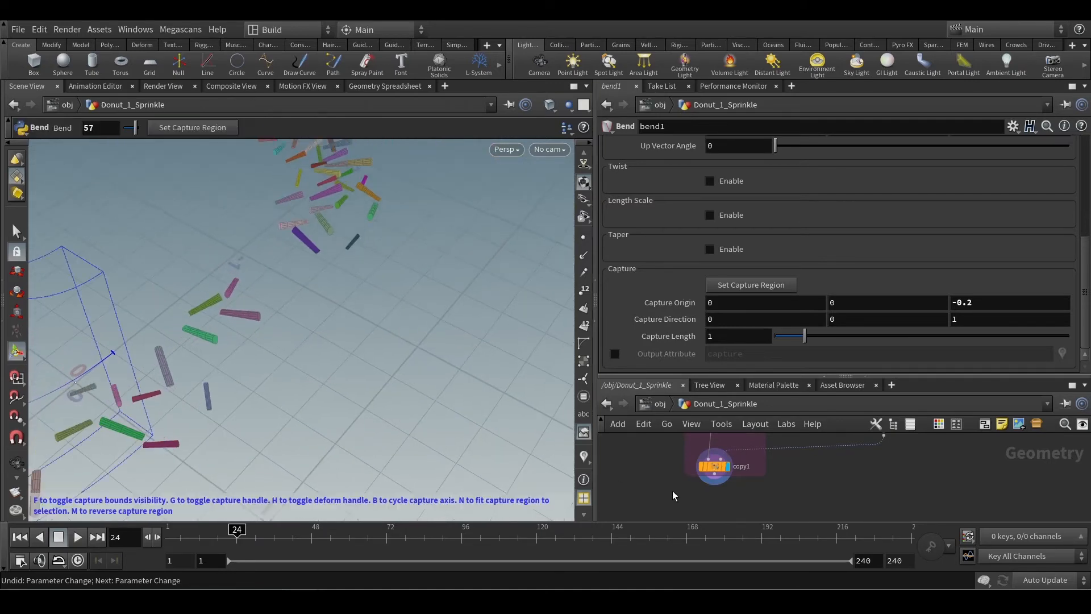
# Enlarge the network editor and move the copy1 node slightly aside below bend1
pyautogui.moveTo(652, 451); pyautogui.dragTo(696, 501, button='middle')
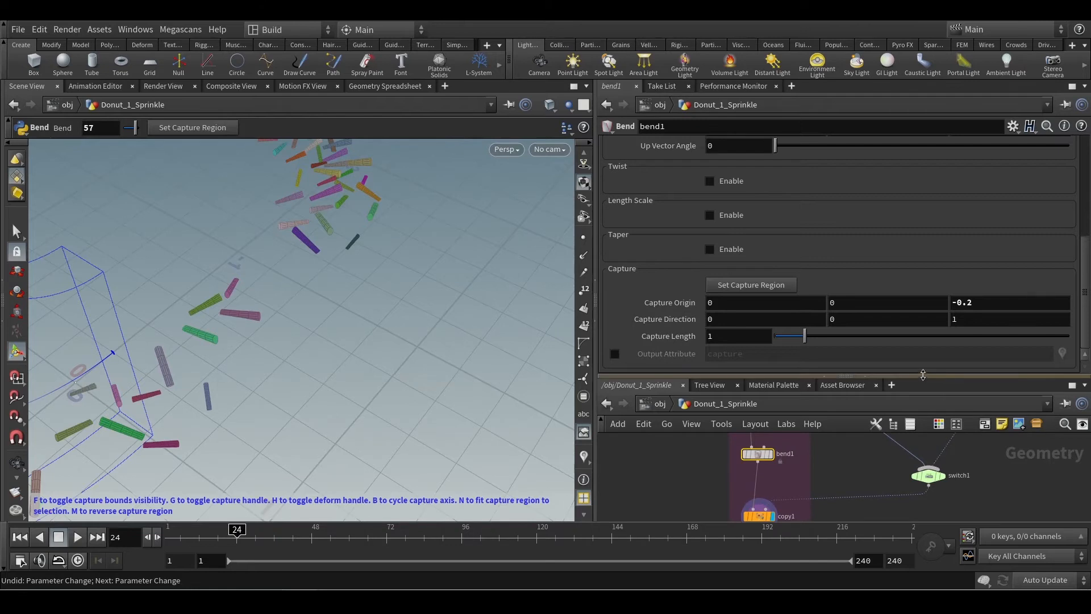
pyautogui.moveTo(924, 377); pyautogui.dragTo(923, 216)
pyautogui.scroll(3, 766, 394)
pyautogui.moveTo(826, 363); pyautogui.dragTo(836, 391, button='middle')
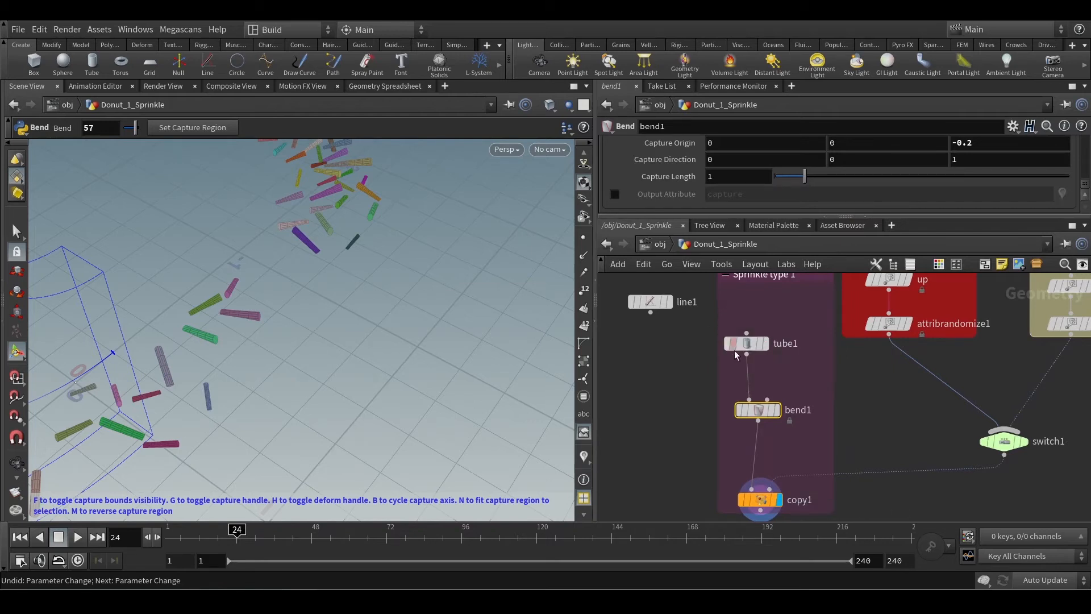
pyautogui.moveTo(762, 500); pyautogui.dragTo(787, 469)
# Review the Stamp options of the copy1 node, including its variable fields
pyautogui.click(788, 470)
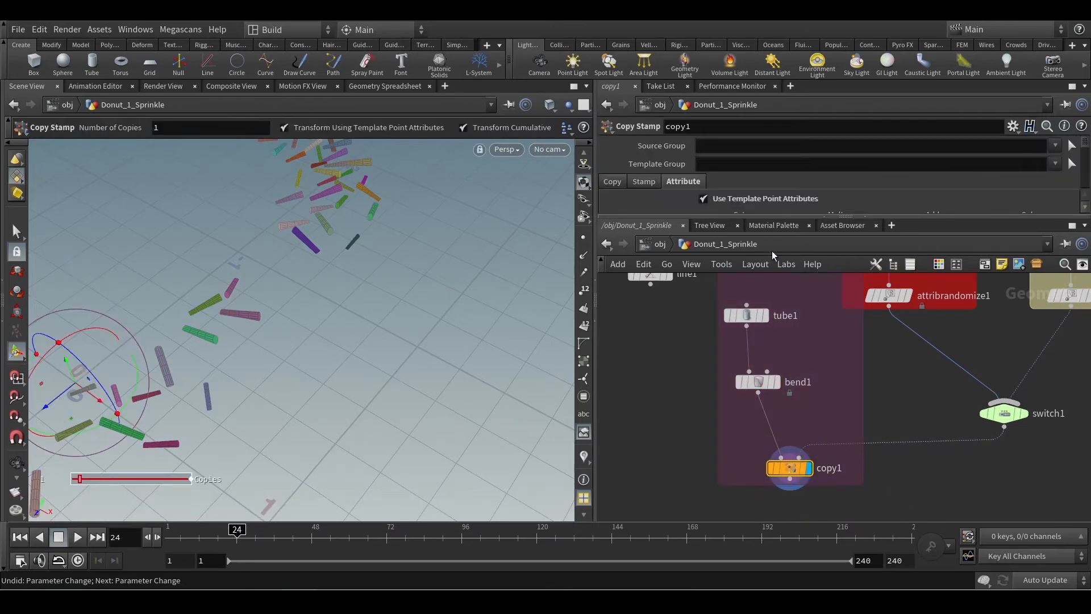
pyautogui.moveTo(858, 219); pyautogui.dragTo(858, 365)
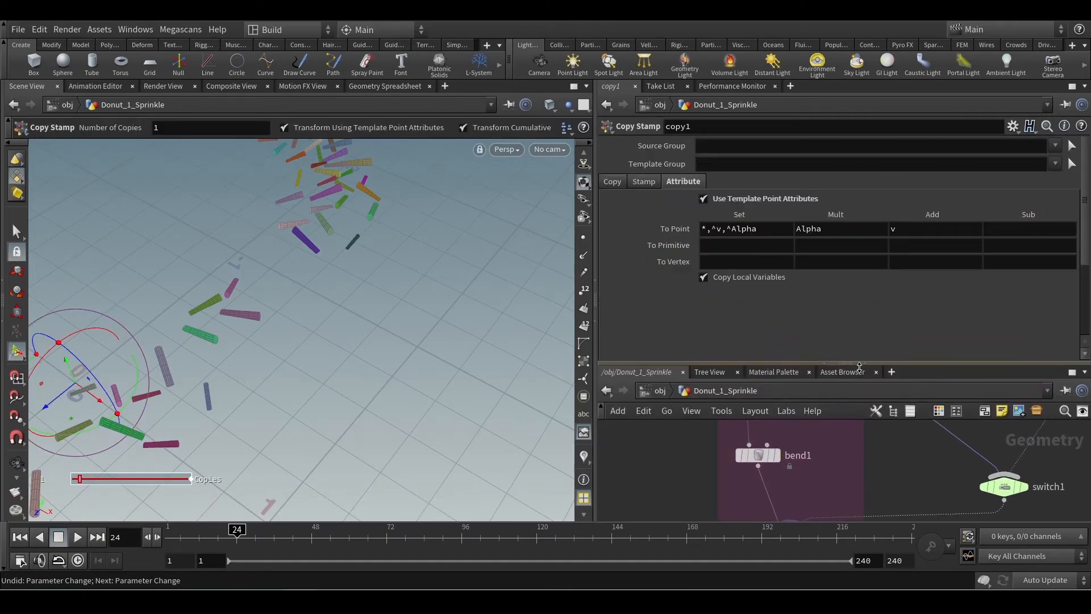
pyautogui.click(647, 182)
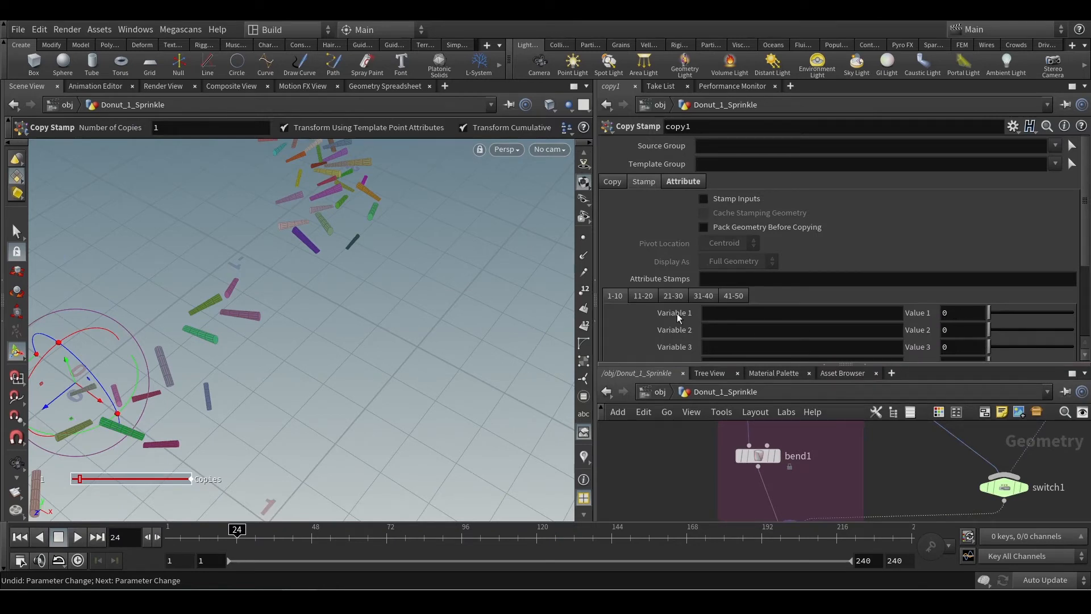
pyautogui.scroll(-3, 699, 463)
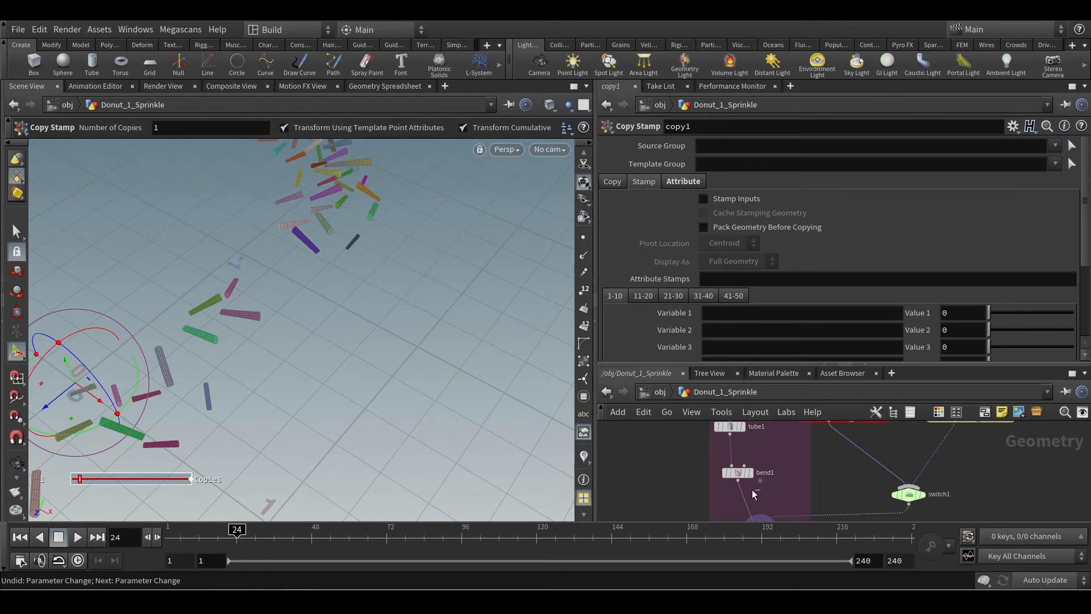
# Delete the Bend node between tube1 and copy1
pyautogui.click(717, 469)
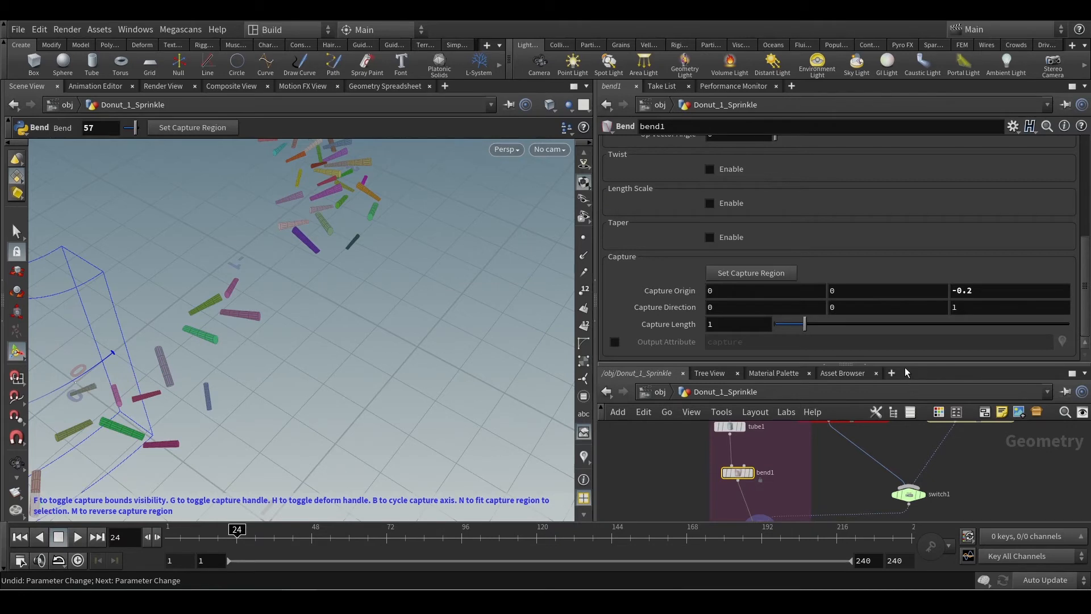
pyautogui.moveTo(905, 365); pyautogui.dragTo(904, 278)
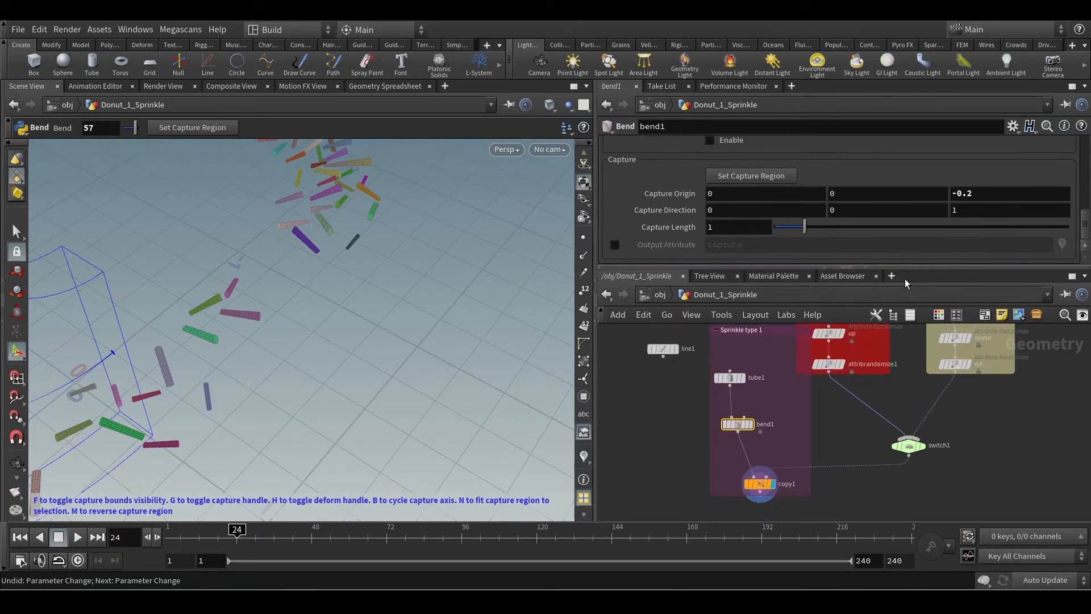
pyautogui.press('Delete')
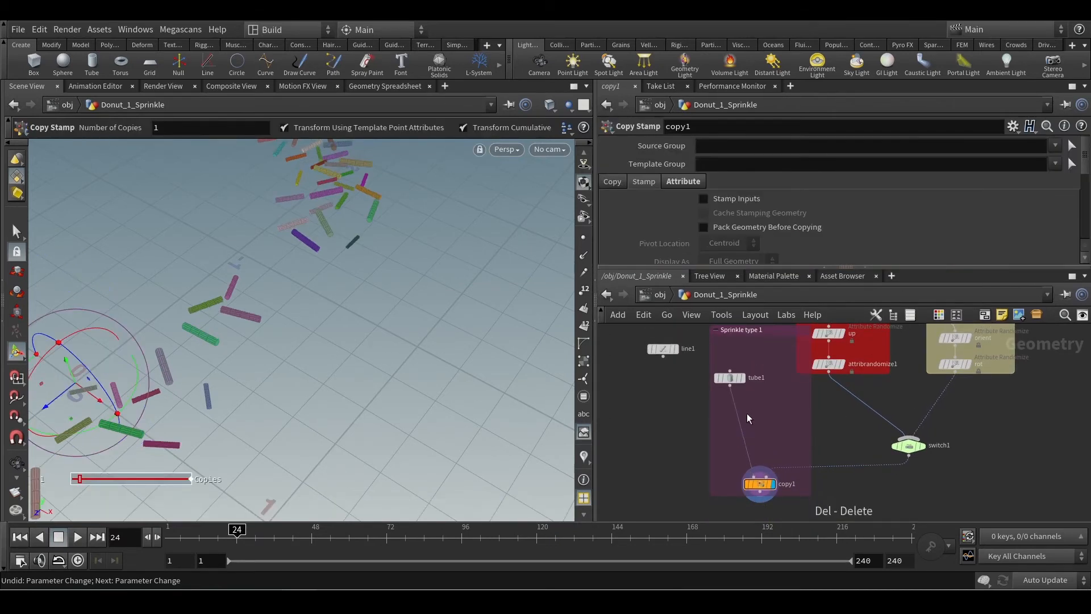
# Add a new Line node below line1 and delete the old line1 node
pyautogui.moveTo(689, 381); pyautogui.dragTo(703, 416)
pyautogui.scroll(3, 703, 417)
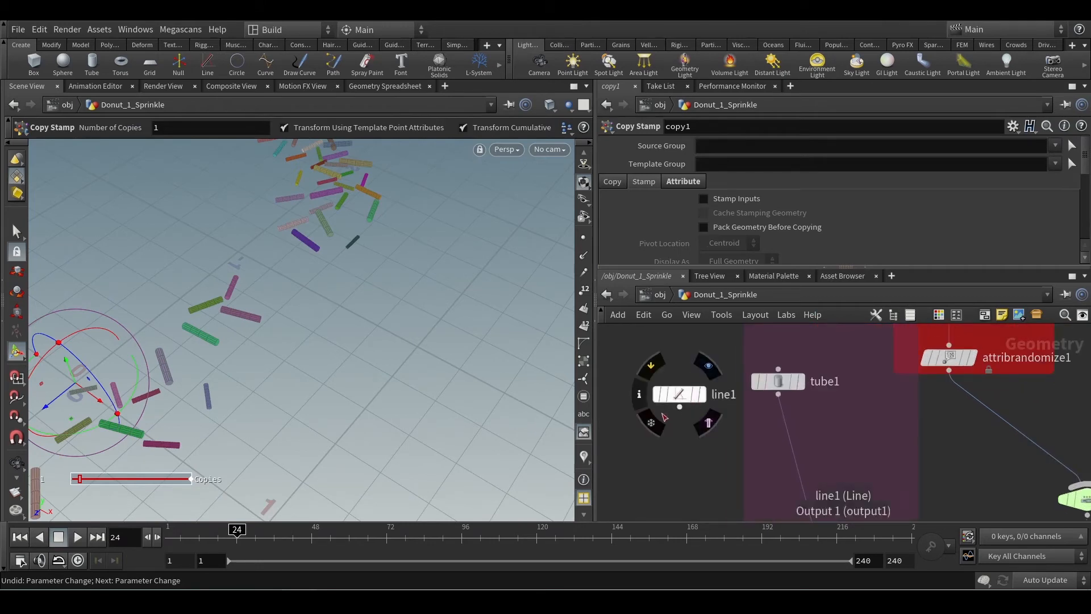
pyautogui.press('Tab')
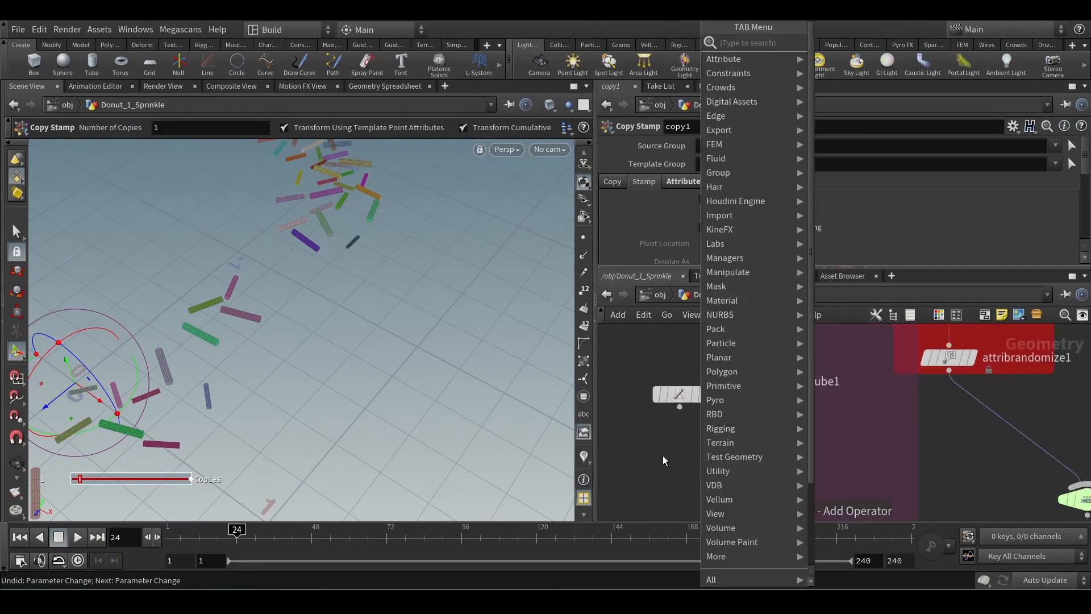
pyautogui.moveTo(753, 384)
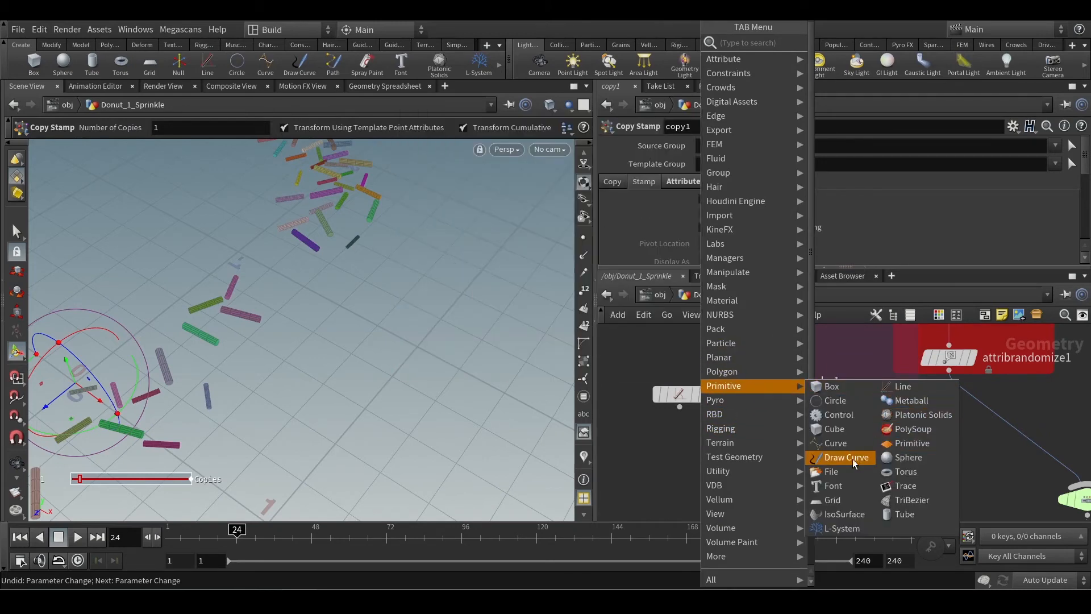
pyautogui.click(940, 390)
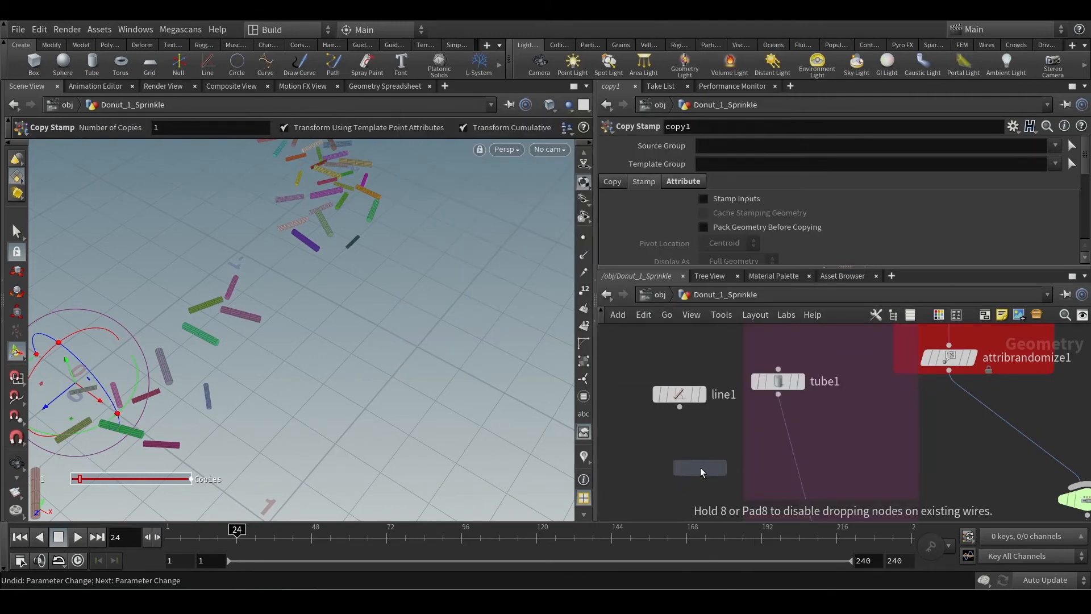
pyautogui.click(700, 467)
pyautogui.click(677, 395)
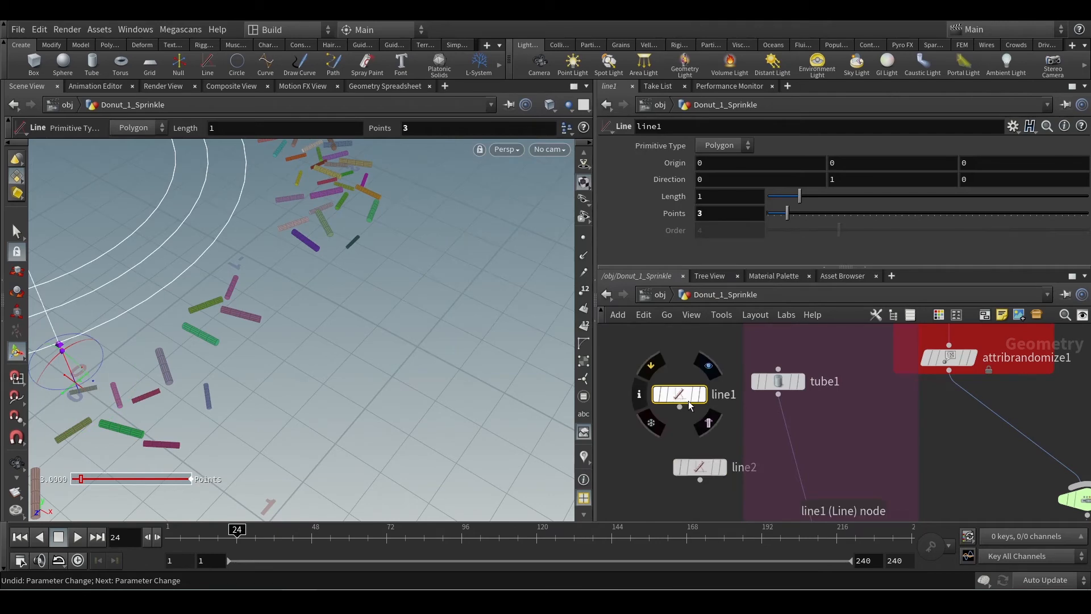
pyautogui.press('Delete')
# Move line2 beside the sprinkle network box and wire it into copy1 in place of tube1
pyautogui.moveTo(699, 469); pyautogui.dragTo(685, 426)
pyautogui.moveTo(782, 420); pyautogui.dragTo(697, 444)
pyautogui.keyDown('alt'); pyautogui.moveTo(370, 364); pyautogui.dragTo(275, 353); pyautogui.keyUp('alt')
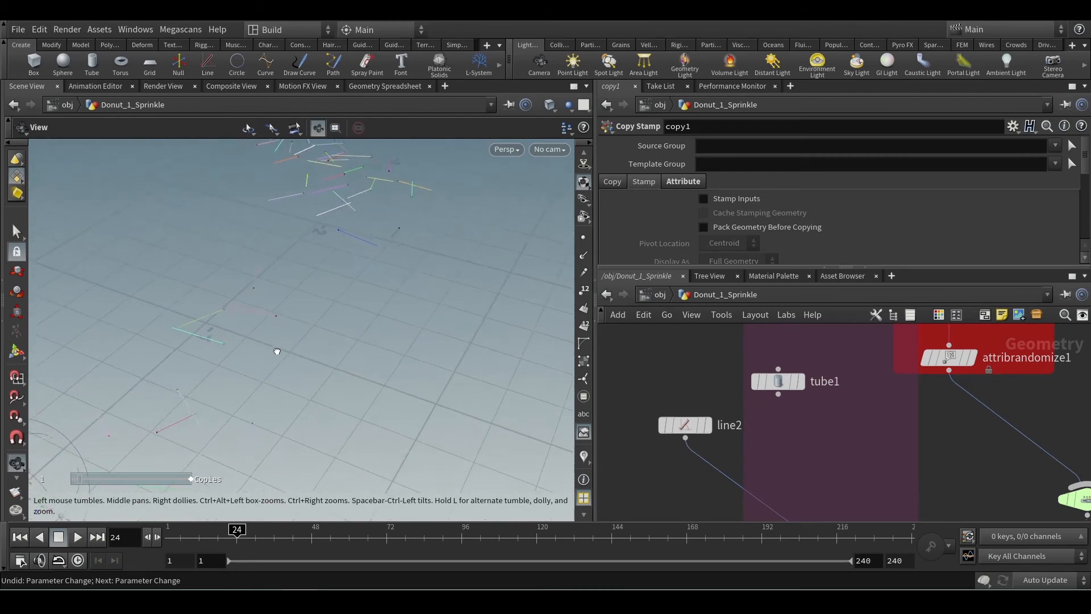
# Set line2's Points to 3
pyautogui.click(685, 427)
pyautogui.middleClick(685, 427)
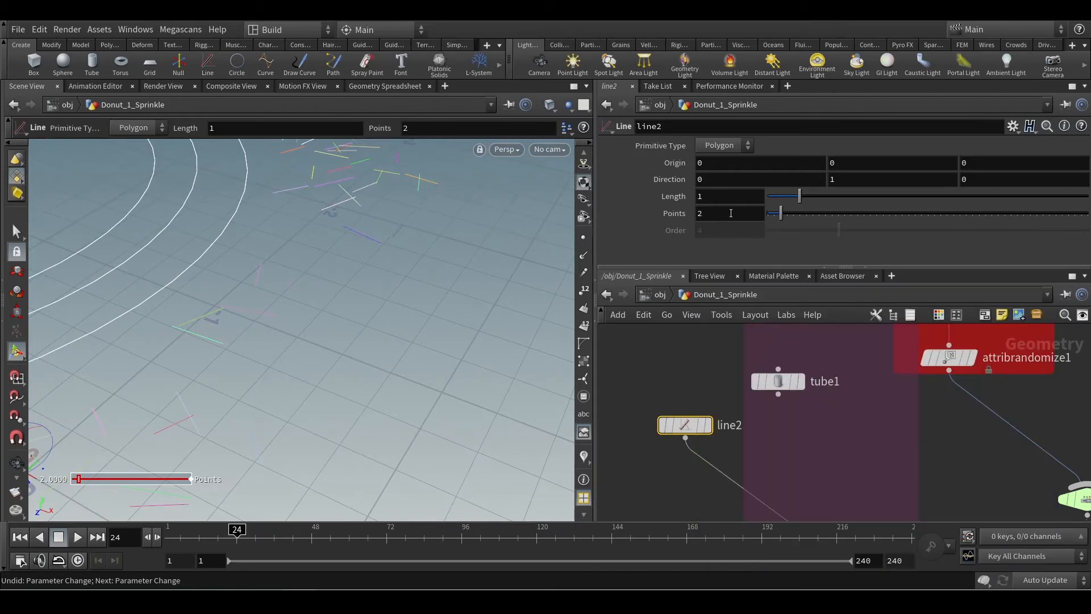
pyautogui.click(709, 213)
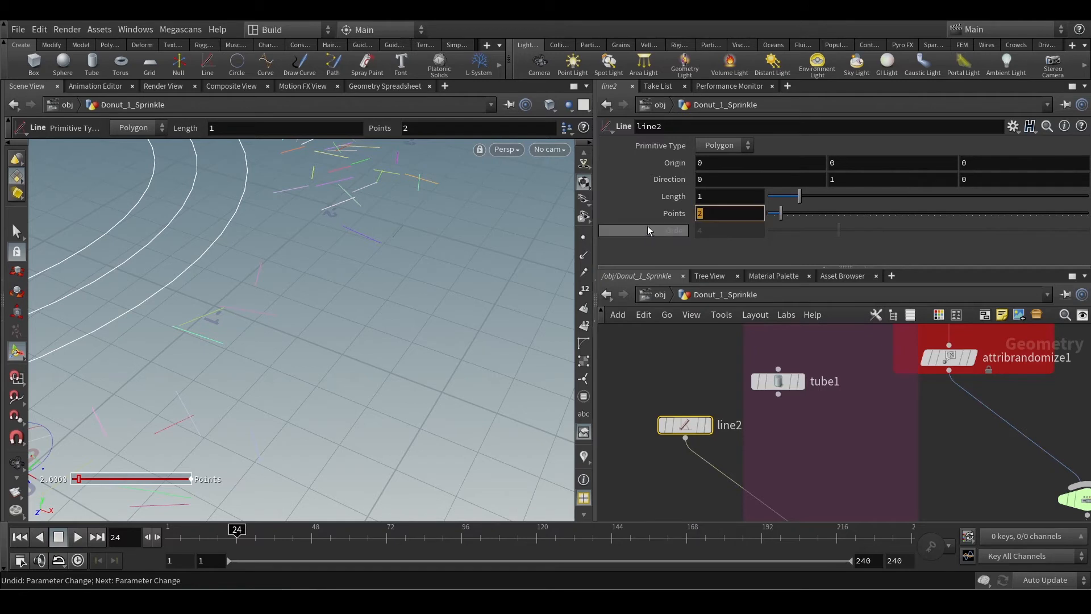
pyautogui.write('3')
pyautogui.press('Return')
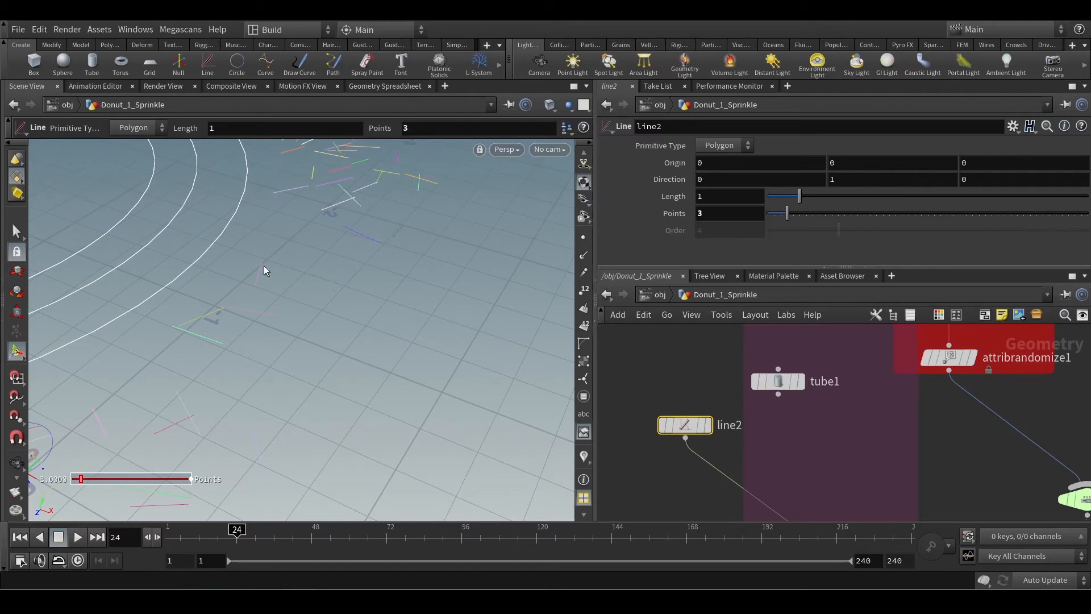
# Display the geometry points and examine the line copies around the donut ring up close and from a low angle
pyautogui.click(584, 238)
pyautogui.scroll(5, 250, 317)
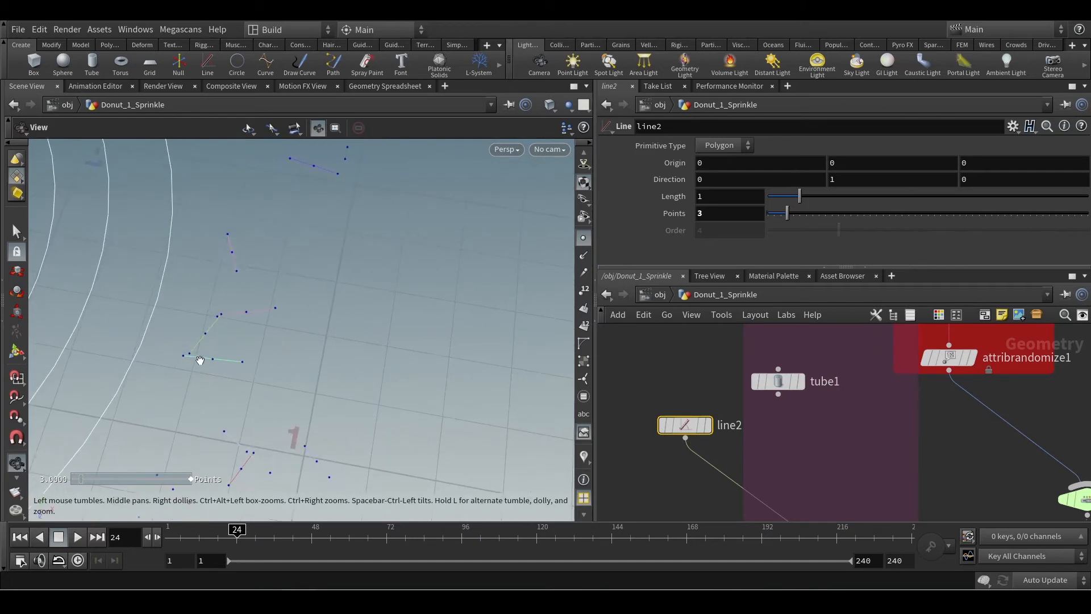
pyautogui.press('Return')
pyautogui.scroll(-5, 690, 476)
pyautogui.moveTo(698, 484); pyautogui.dragTo(710, 419, button='middle')
pyautogui.scroll(3, 733, 443)
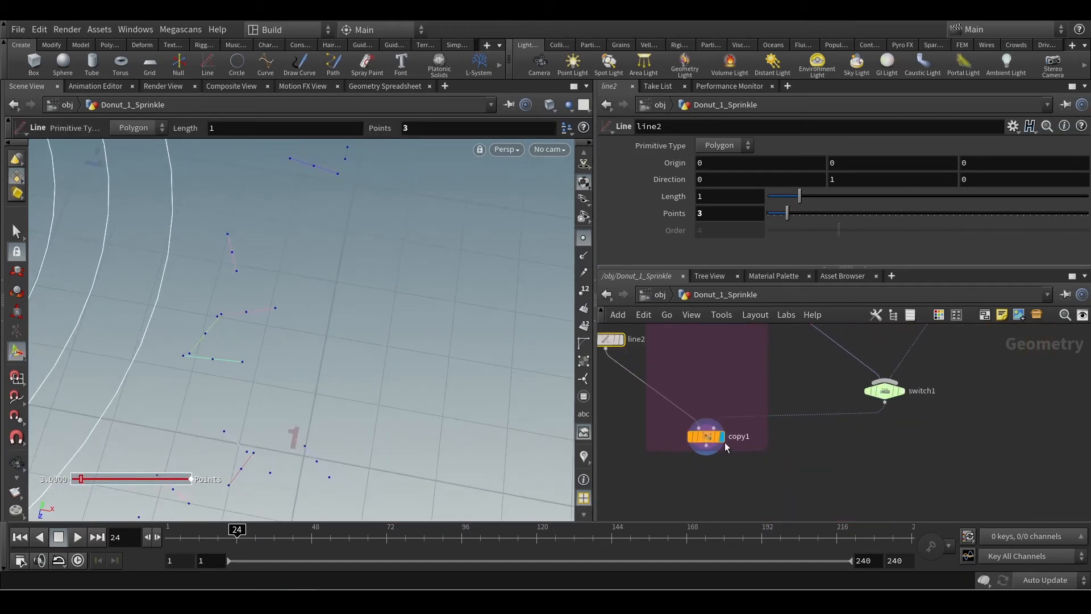
pyautogui.scroll(-4, 824, 480)
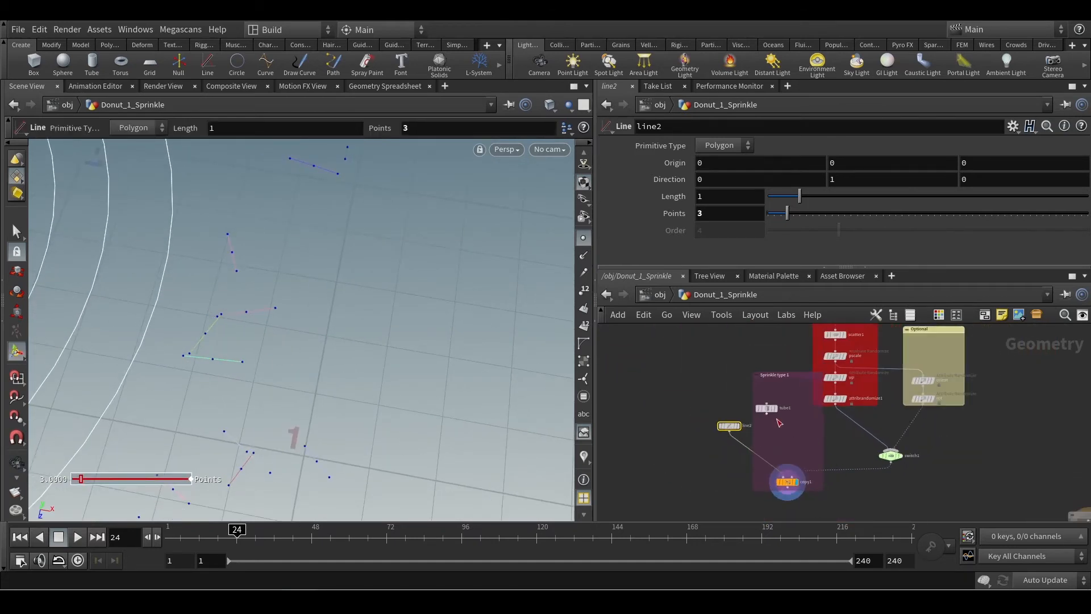
pyautogui.scroll(3, 805, 500)
pyautogui.press('Escape')
pyautogui.scroll(-6, 250, 395)
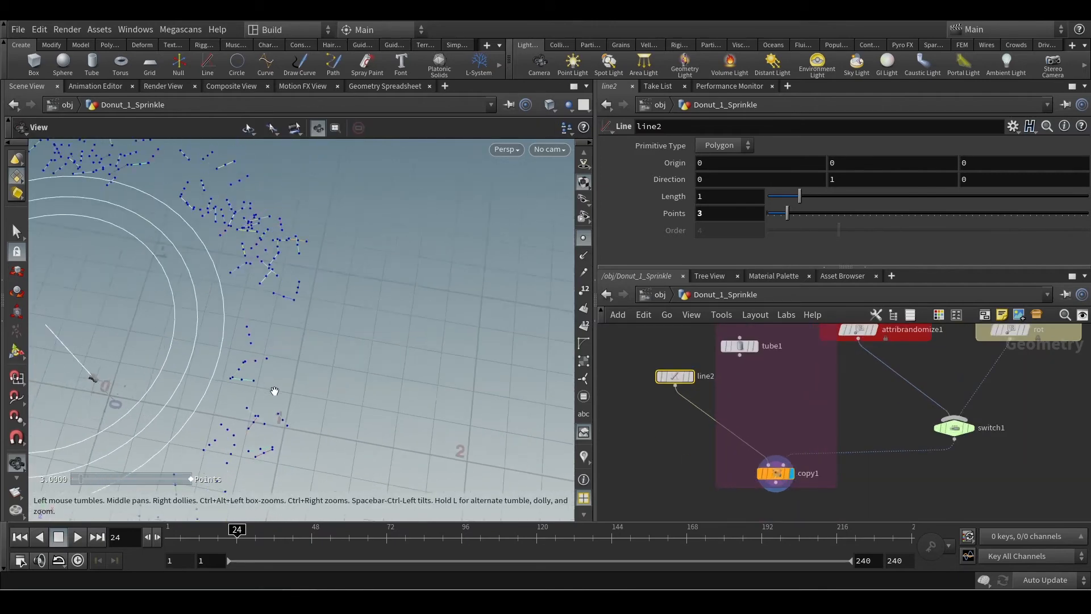
pyautogui.moveTo(277, 396); pyautogui.dragTo(222, 378)
pyautogui.scroll(3, 223, 378)
pyautogui.press('Return')
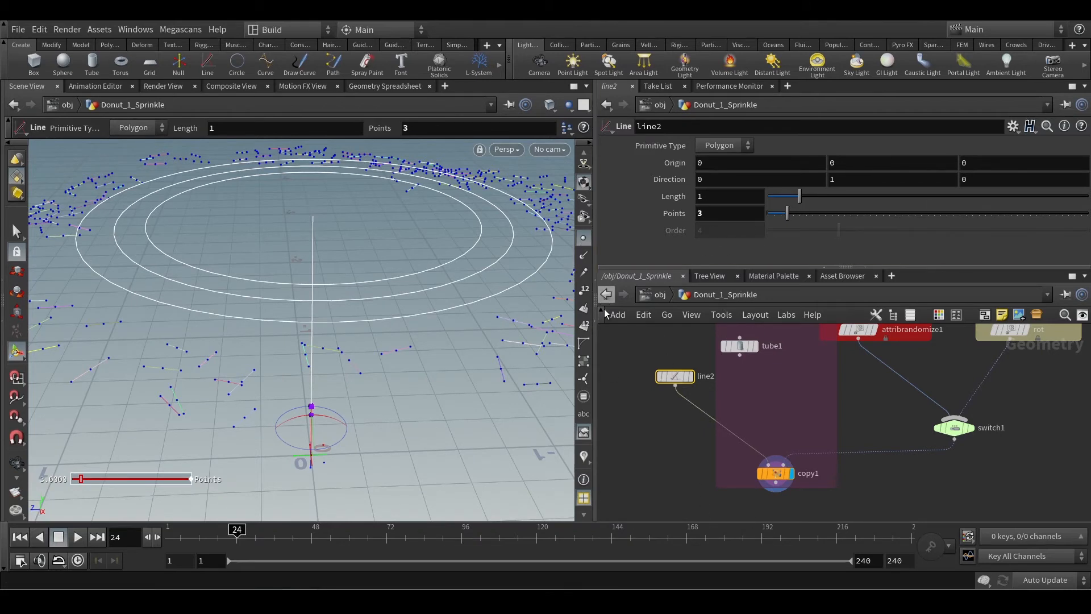
# Hide the point markers, deselect line2 and switch the viewport to the Select tool
pyautogui.click(584, 239)
pyautogui.keyDown('alt'); pyautogui.moveTo(404, 373); pyautogui.dragTo(441, 400); pyautogui.keyUp('alt')
pyautogui.press('Return')
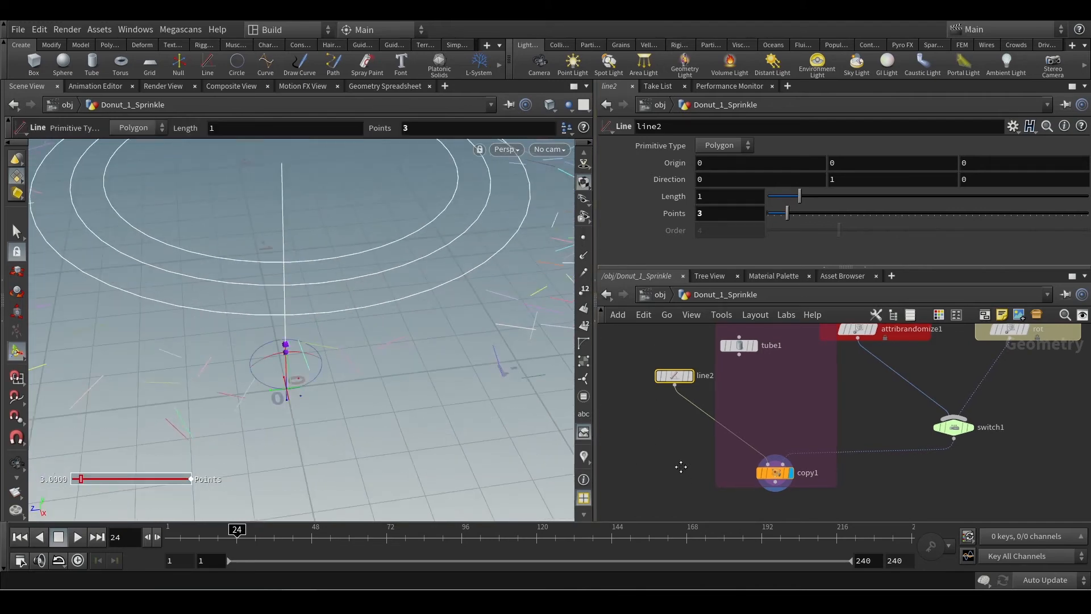
pyautogui.moveTo(682, 463); pyautogui.dragTo(665, 421, button='middle')
pyautogui.click(666, 421)
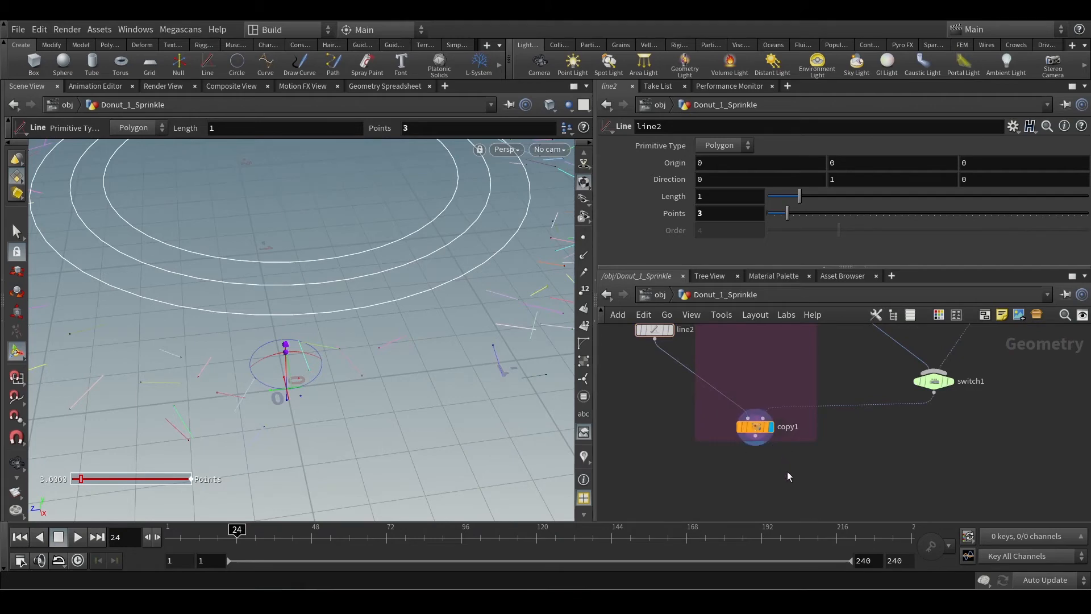
pyautogui.click(16, 231)
pyautogui.keyDown('alt'); pyautogui.moveTo(370, 419); pyautogui.dragTo(370, 361); pyautogui.keyUp('alt')
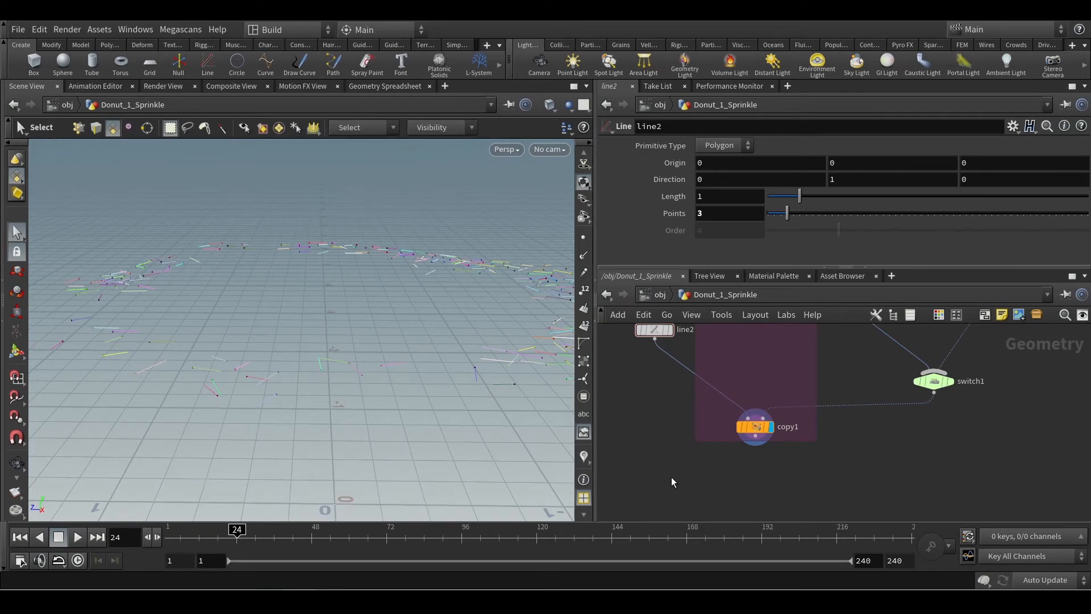
# Inspect the line copies near the grid origin with their points displayed
pyautogui.moveTo(757, 440); pyautogui.dragTo(755, 468)
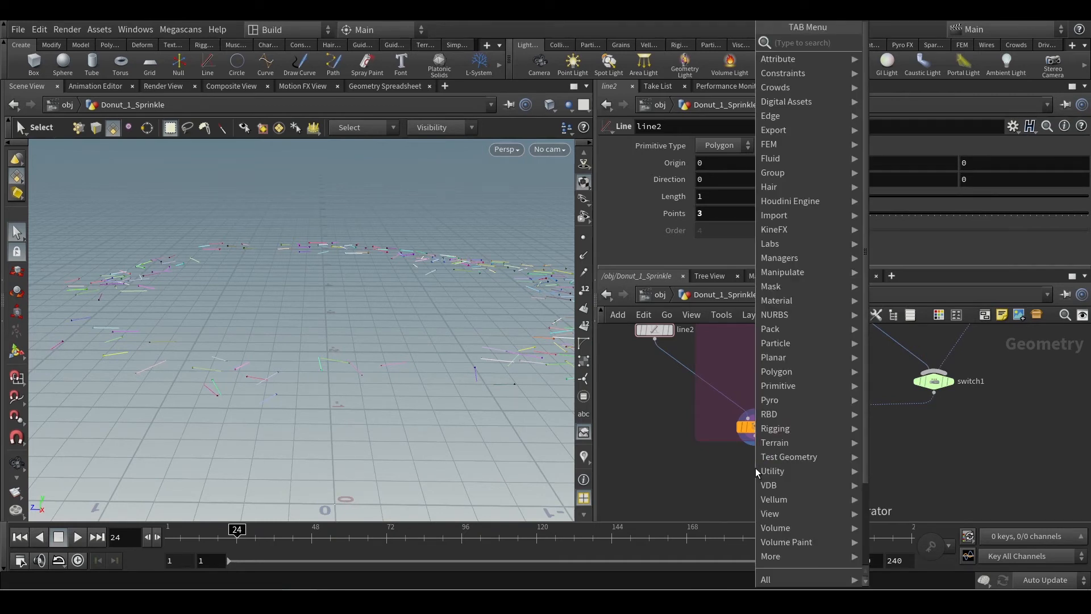
pyautogui.press('Escape')
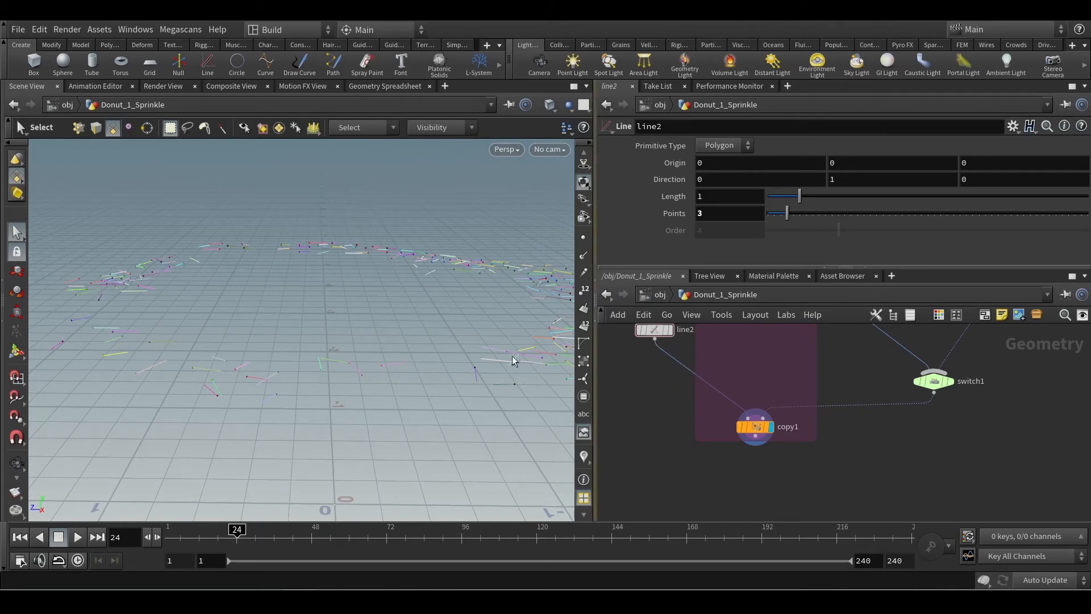
pyautogui.scroll(2, 262, 378)
pyautogui.scroll(5, 263, 379)
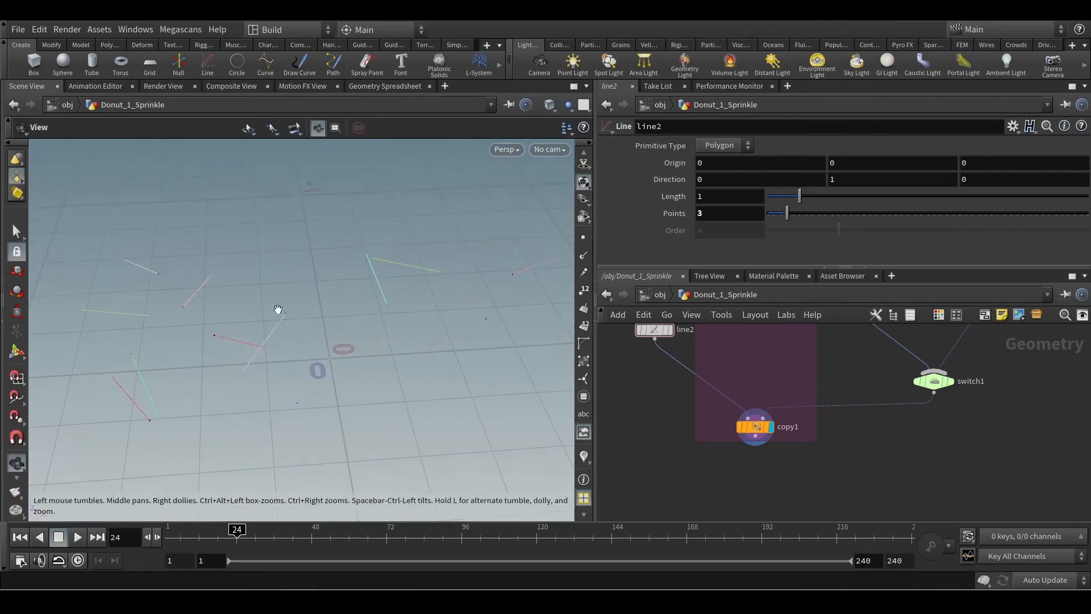
pyautogui.press('s')
pyautogui.click(583, 237)
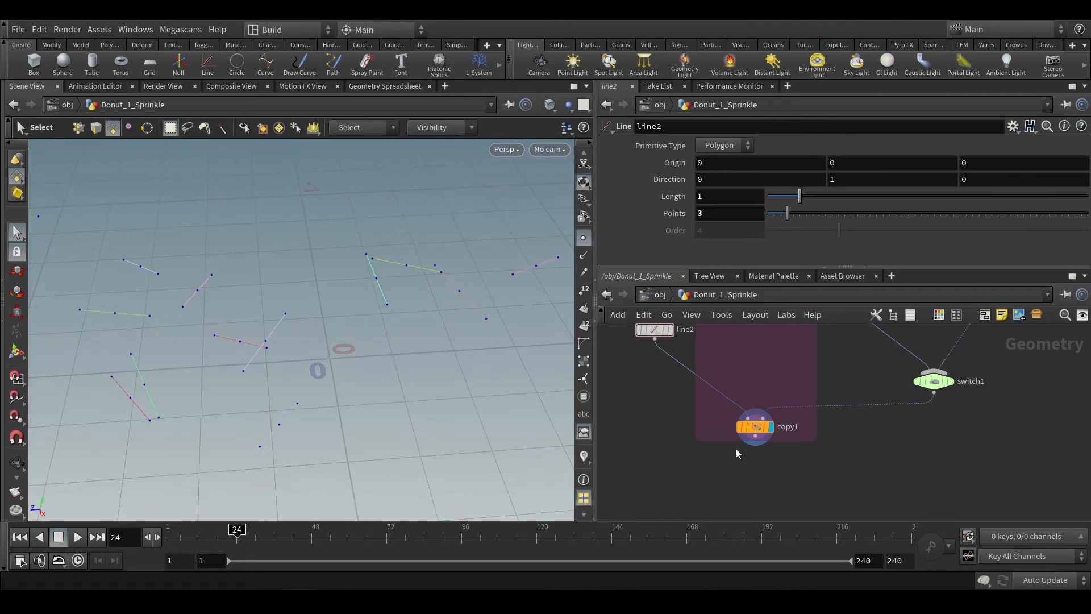
pyautogui.click(755, 436)
pyautogui.press('Tab')
pyautogui.write('ji')
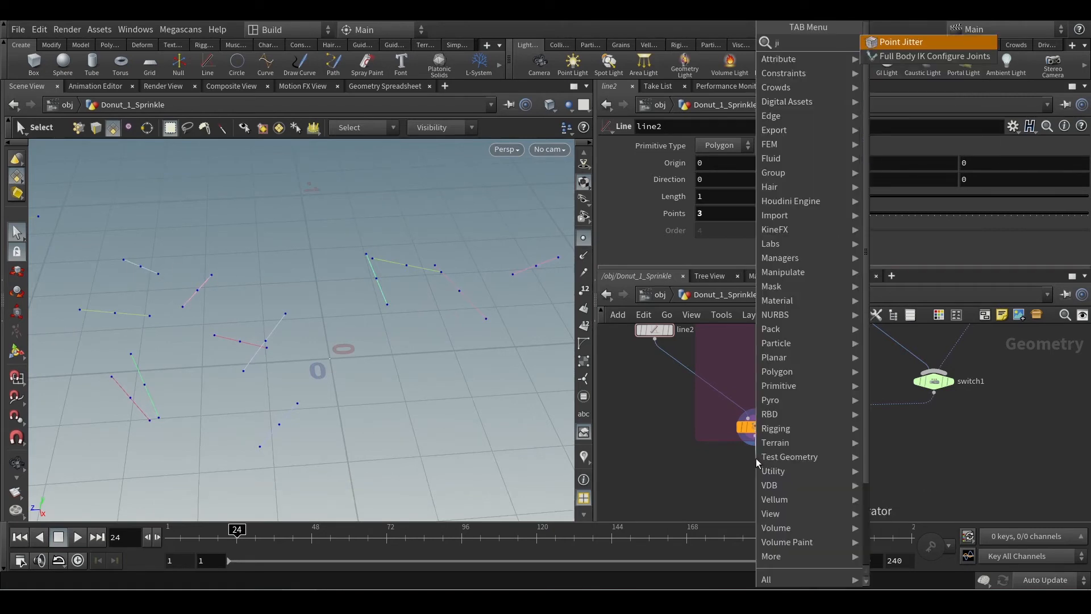
pyautogui.press('BackSpace')
pyautogui.press('BackSpace')
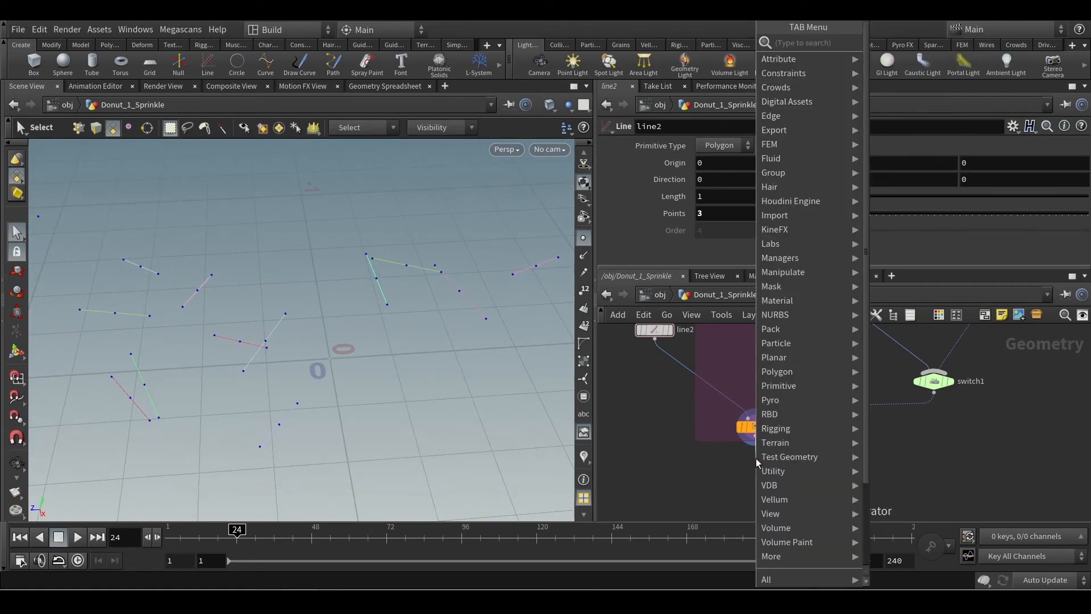
pyautogui.press('Escape')
# Add a Point Jitter node below copy1, connect it to copy1's output and display it
pyautogui.press('Tab')
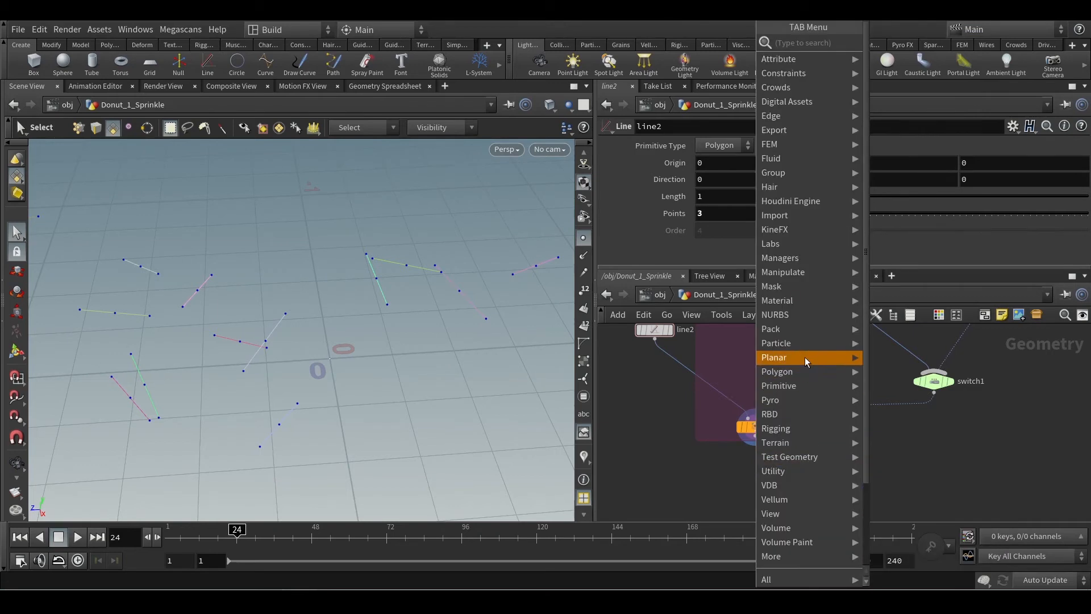
pyautogui.moveTo(808, 271)
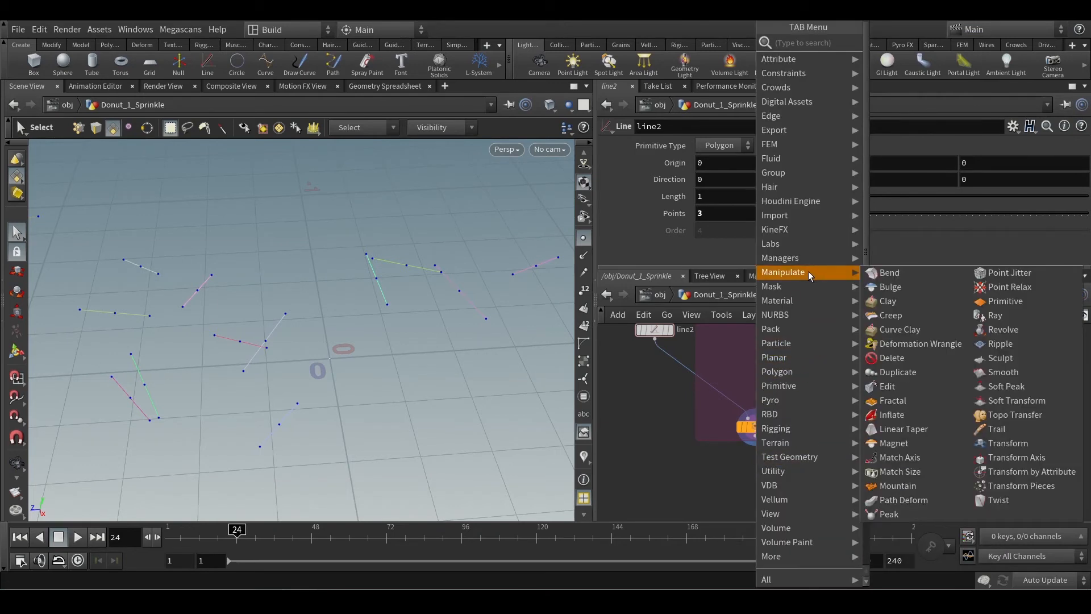
pyautogui.click(1009, 273)
pyautogui.click(755, 457)
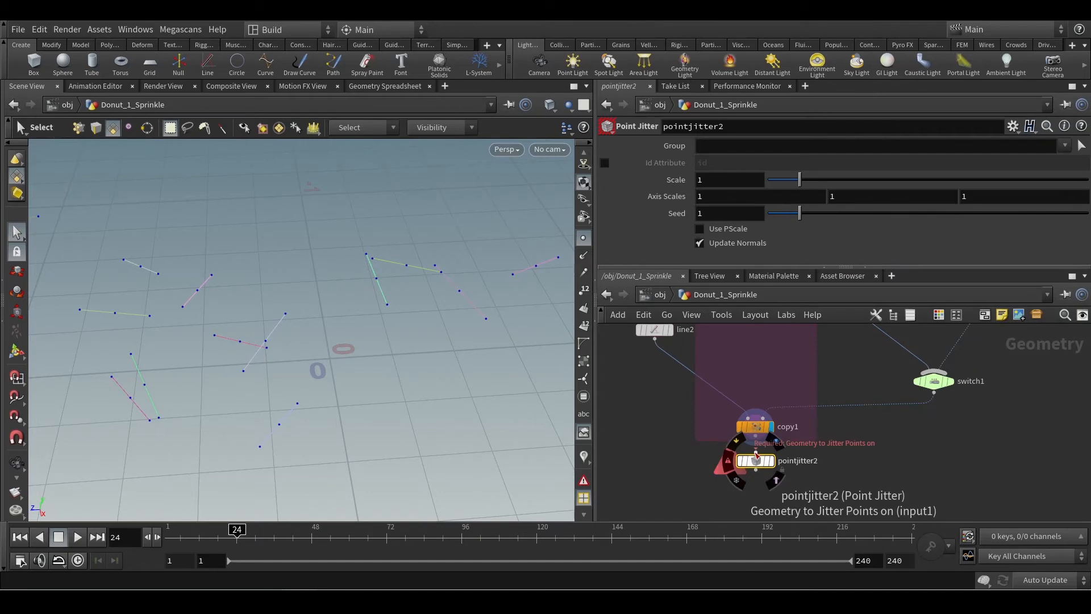
pyautogui.moveTo(755, 453); pyautogui.dragTo(755, 433)
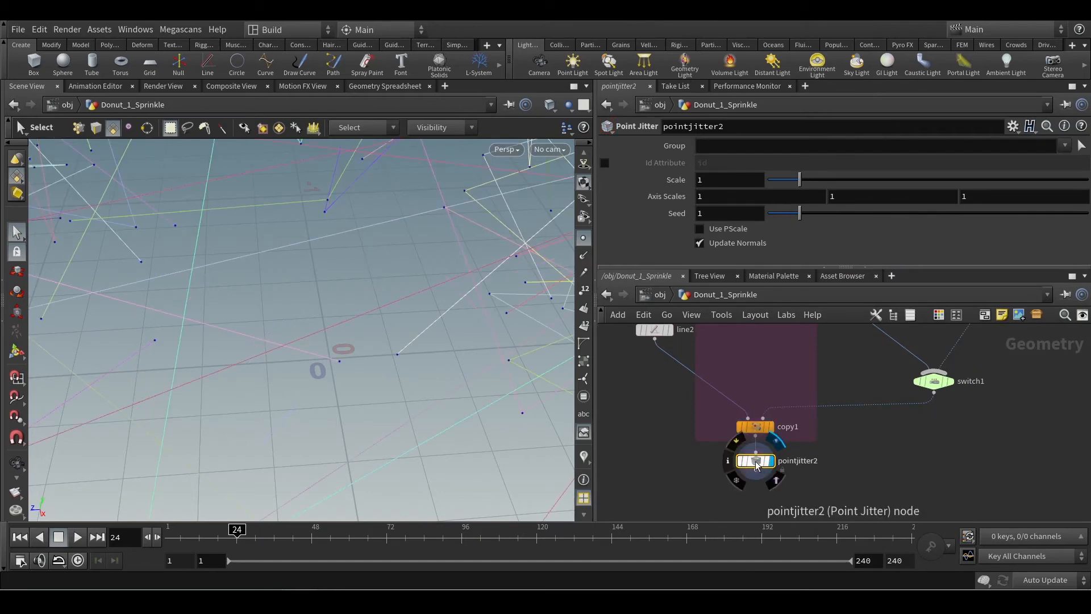
pyautogui.keyDown('alt'); pyautogui.scroll(-5, 312, 371); pyautogui.keyUp('alt')
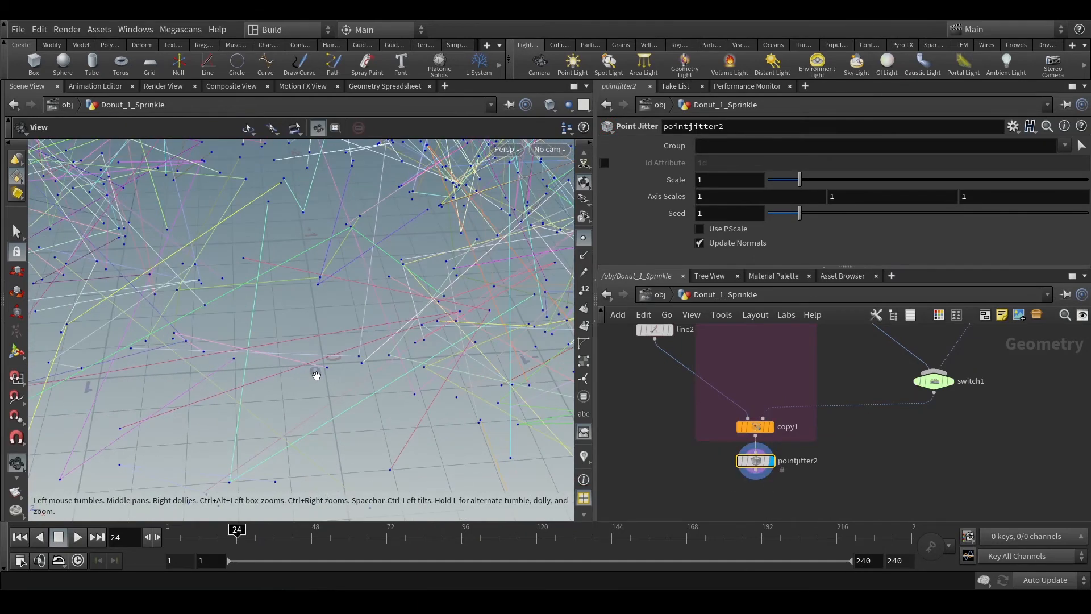
# Set pointjitter2's scale to 0.16 and inspect the jittered three-point lines up close
pyautogui.scroll(-10, 317, 375)
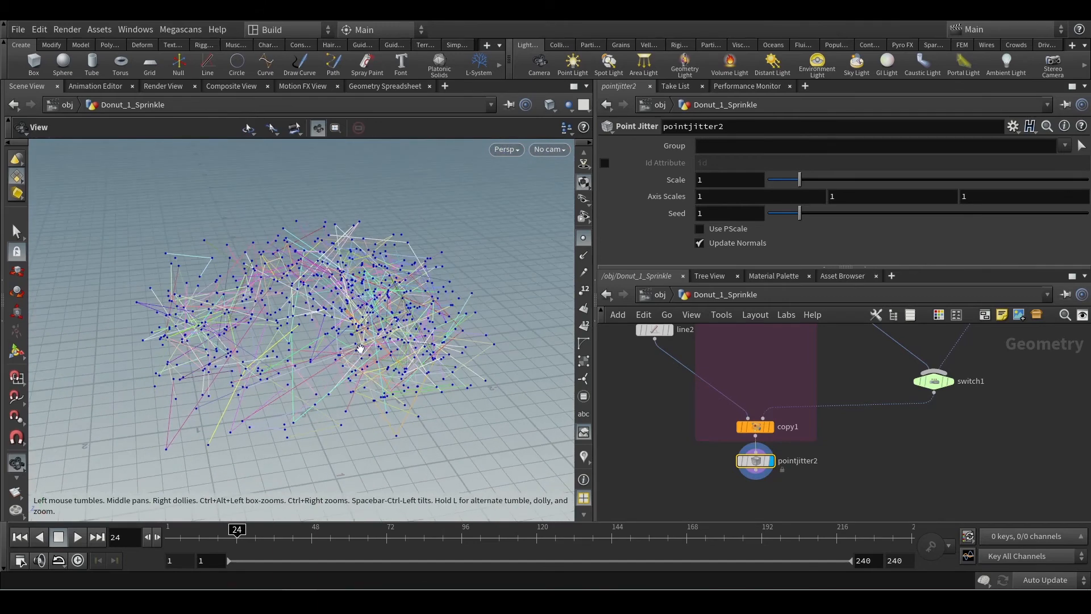
pyautogui.press('s')
pyautogui.moveTo(799, 180); pyautogui.dragTo(774, 181)
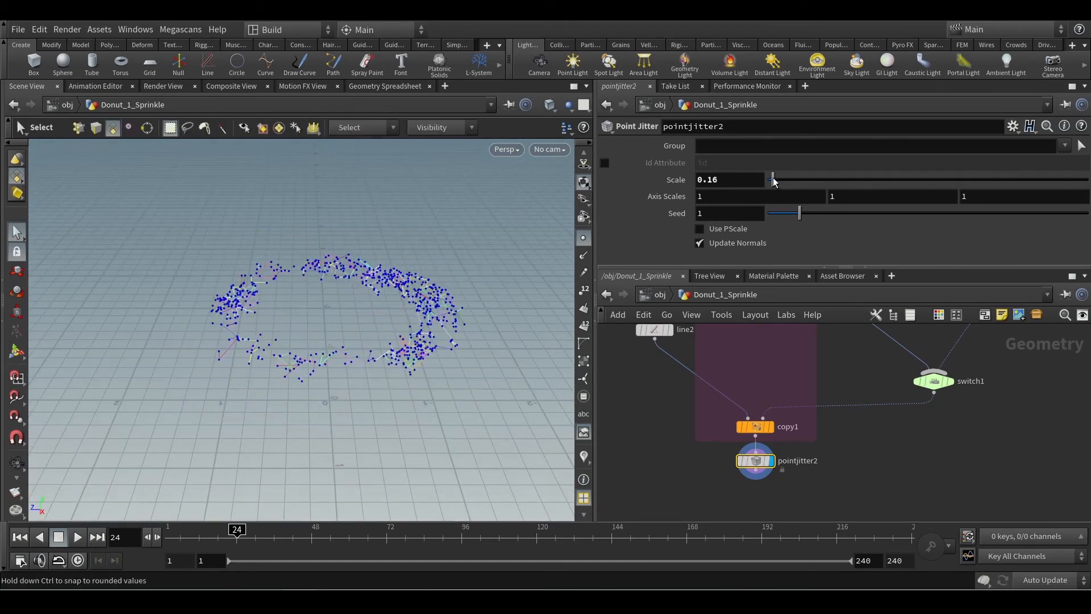
pyautogui.press('Escape')
pyautogui.scroll(10, 352, 365)
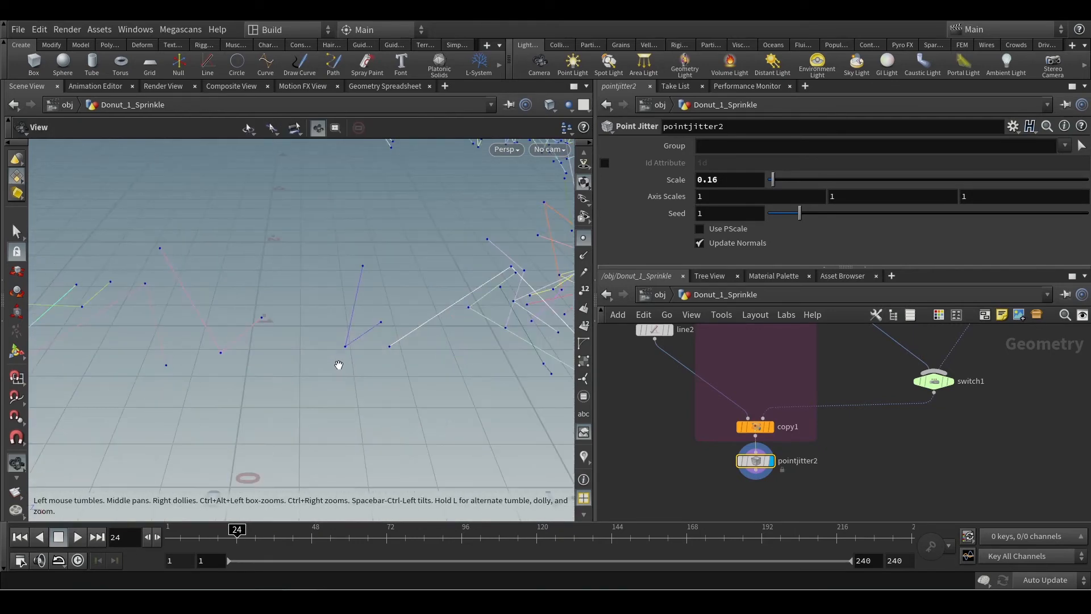
pyautogui.moveTo(344, 356)
pyautogui.mouseDown()
pyautogui.moveTo(310, 358)
pyautogui.moveTo(354, 348)
pyautogui.moveTo(333, 358)
pyautogui.mouseUp()
pyautogui.press('s')
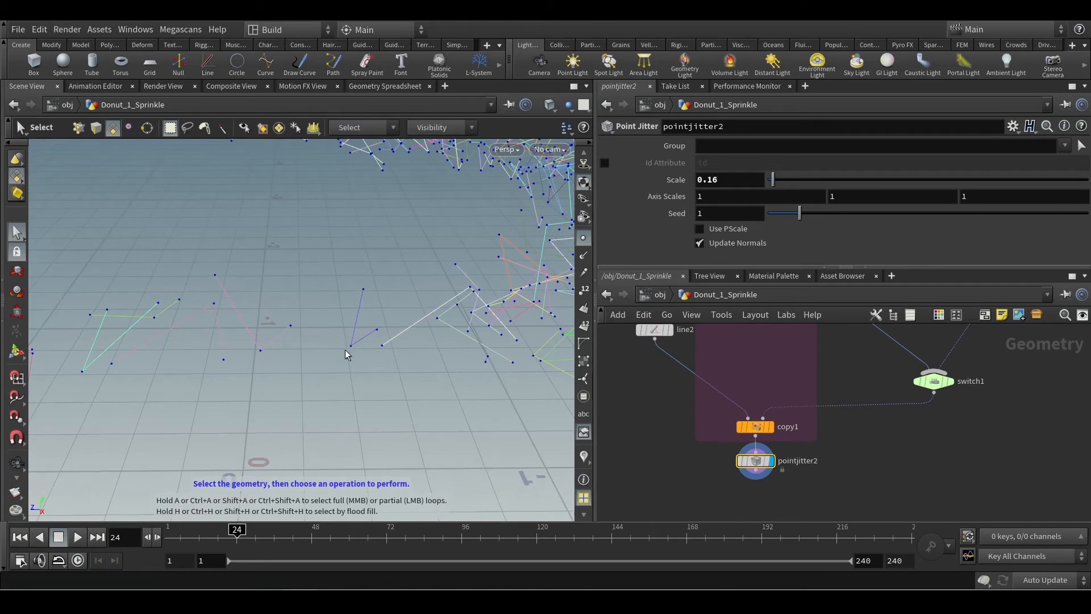
# Add a PolyWire node below pointjitter2 with a wire radius of 0.027, display it and view the thickened lines around the ring
pyautogui.moveTo(714, 472); pyautogui.dragTo(722, 400, button='middle')
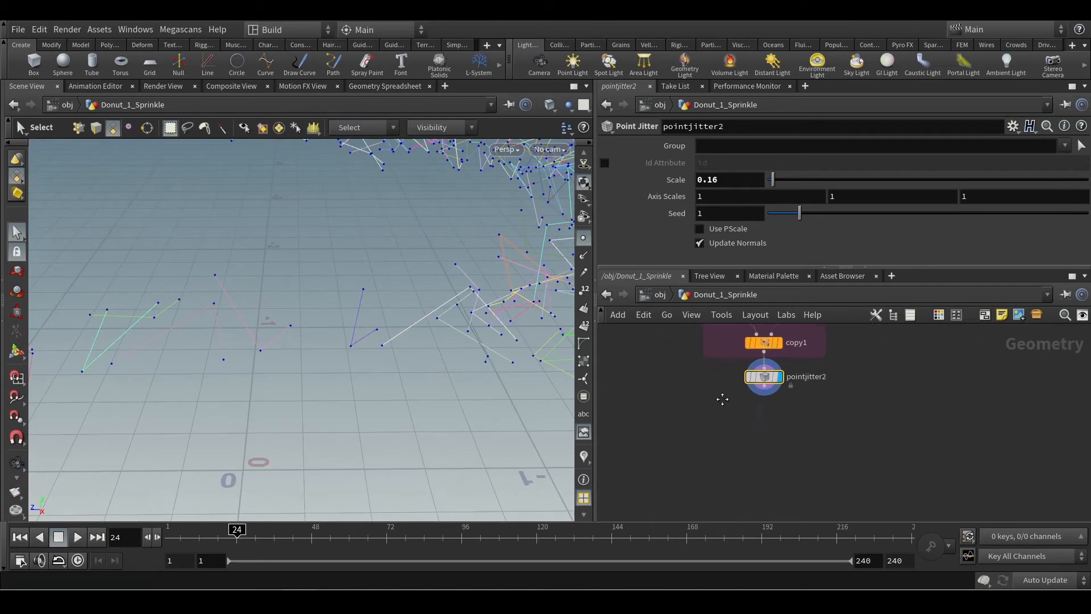
pyautogui.click(764, 393)
pyautogui.click(771, 421)
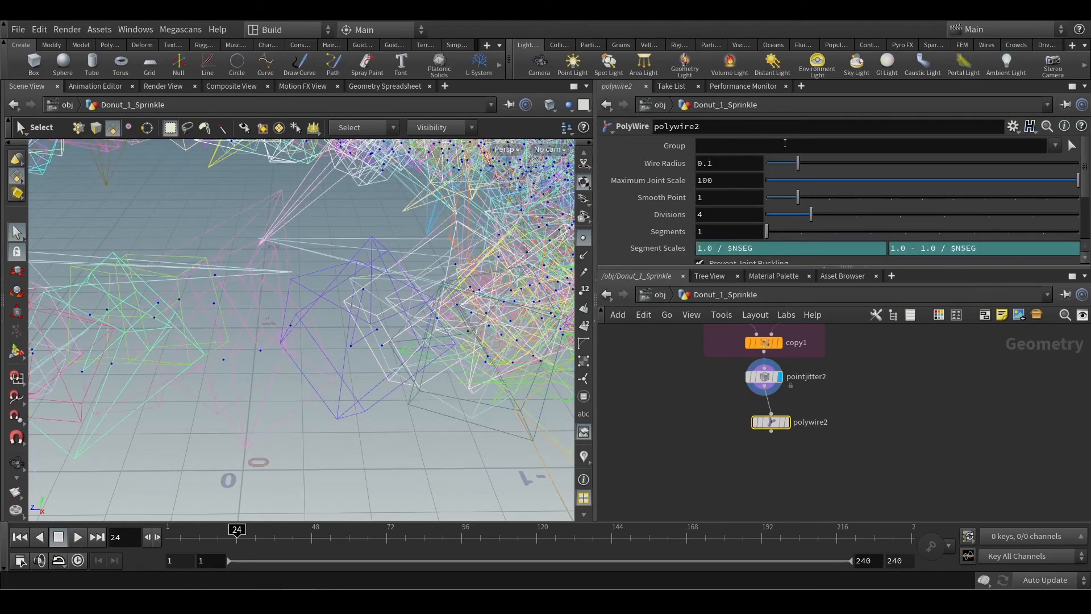
pyautogui.moveTo(797, 163); pyautogui.dragTo(775, 164)
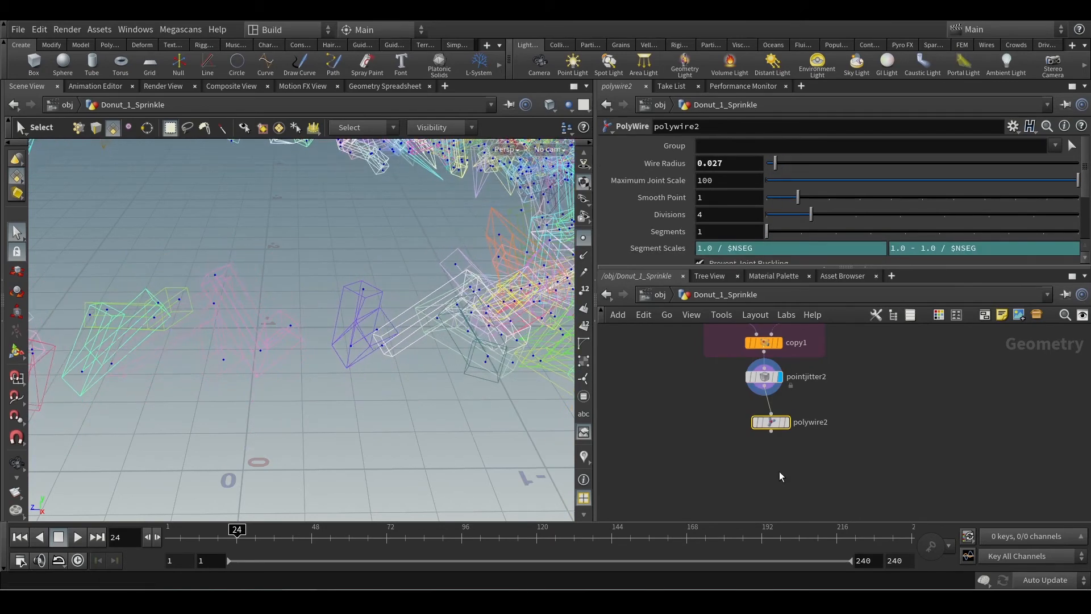
pyautogui.click(786, 423)
pyautogui.press('Escape')
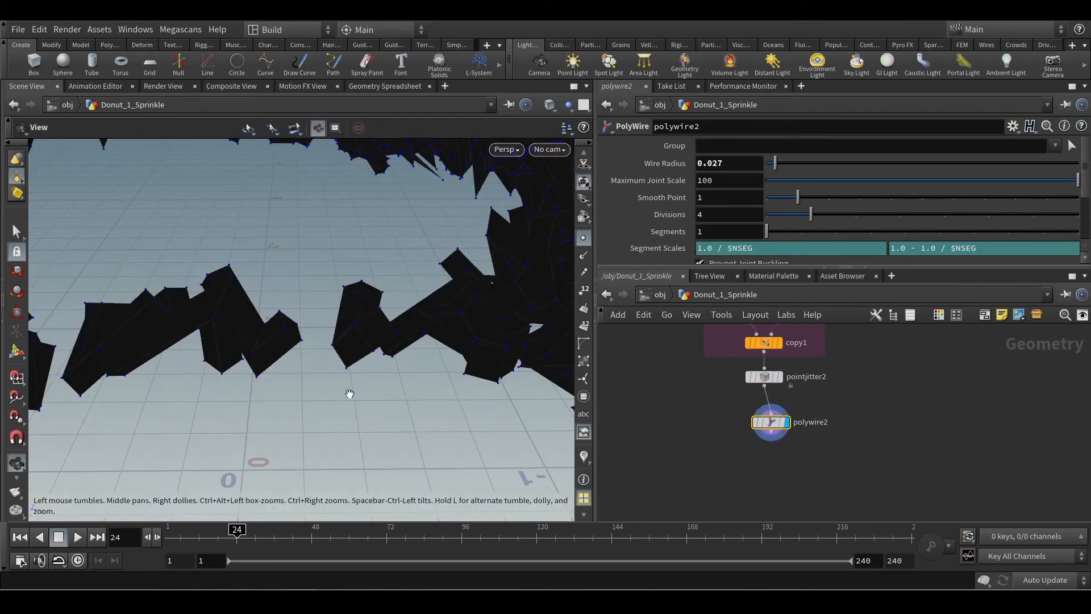
pyautogui.moveTo(348, 395); pyautogui.dragTo(393, 399)
pyautogui.scroll(-8, 352, 386)
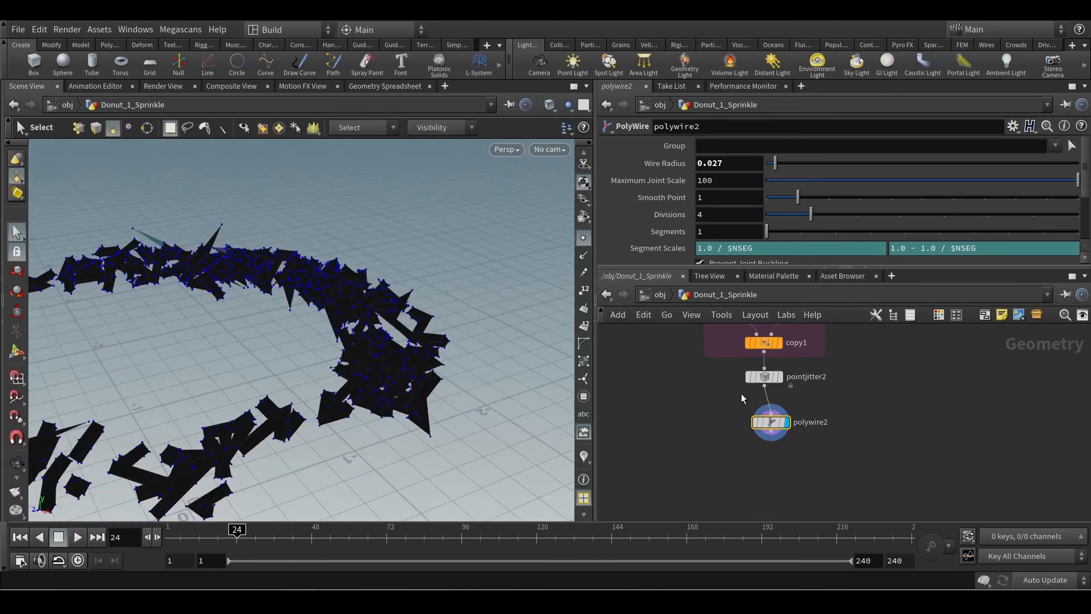
# Review the sprinkle network from object_merge1 to copy1, and check the node information of copy1 and line2
pyautogui.moveTo(878, 377); pyautogui.dragTo(832, 443, button='middle')
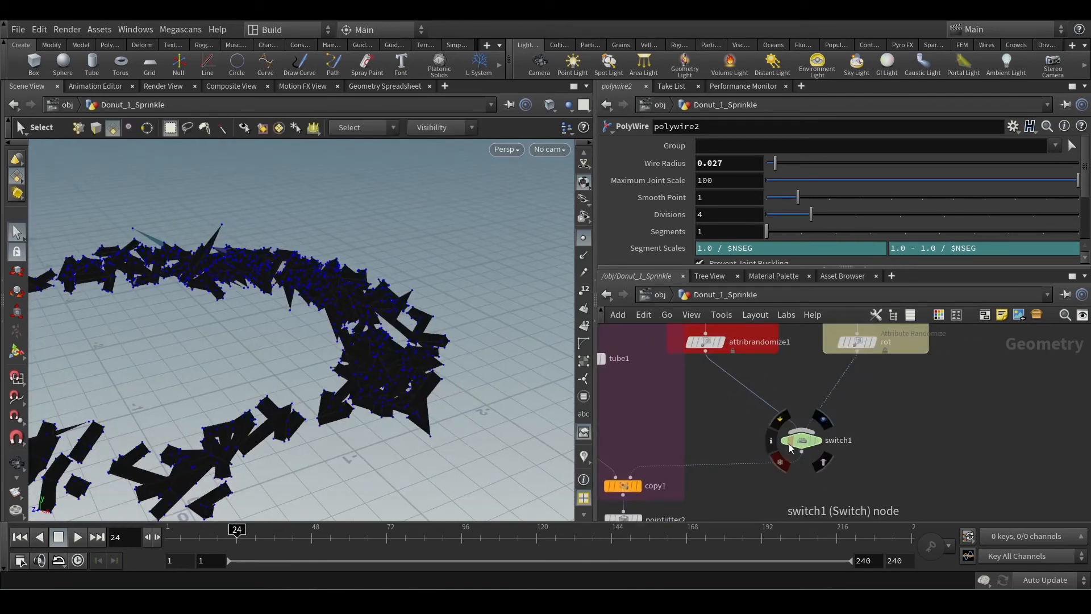
pyautogui.moveTo(700, 465); pyautogui.dragTo(830, 422, button='middle')
pyautogui.middleClick(755, 445)
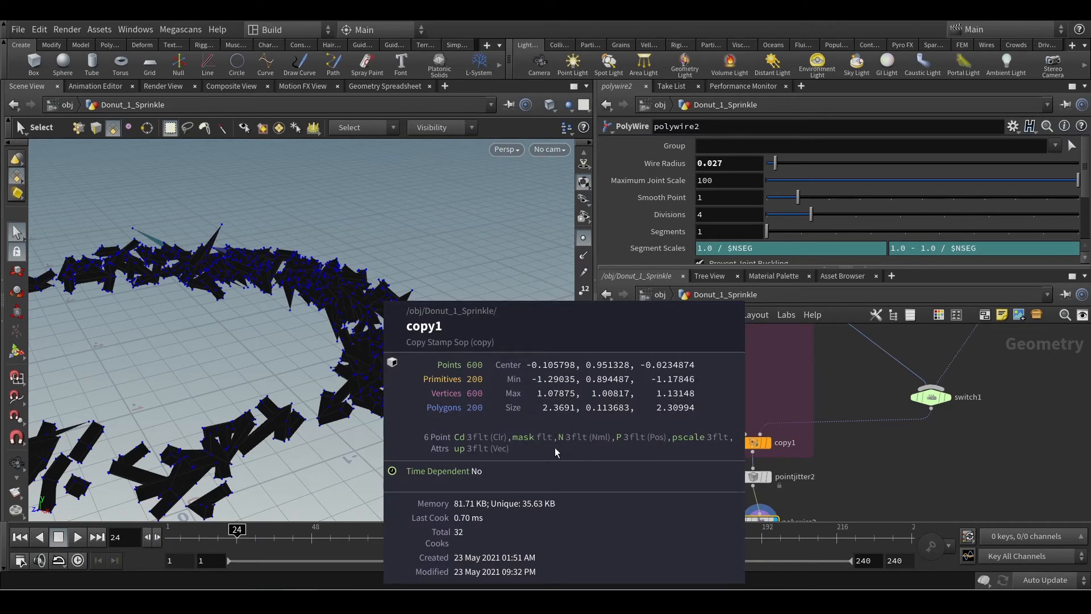
pyautogui.scroll(-3, 883, 428)
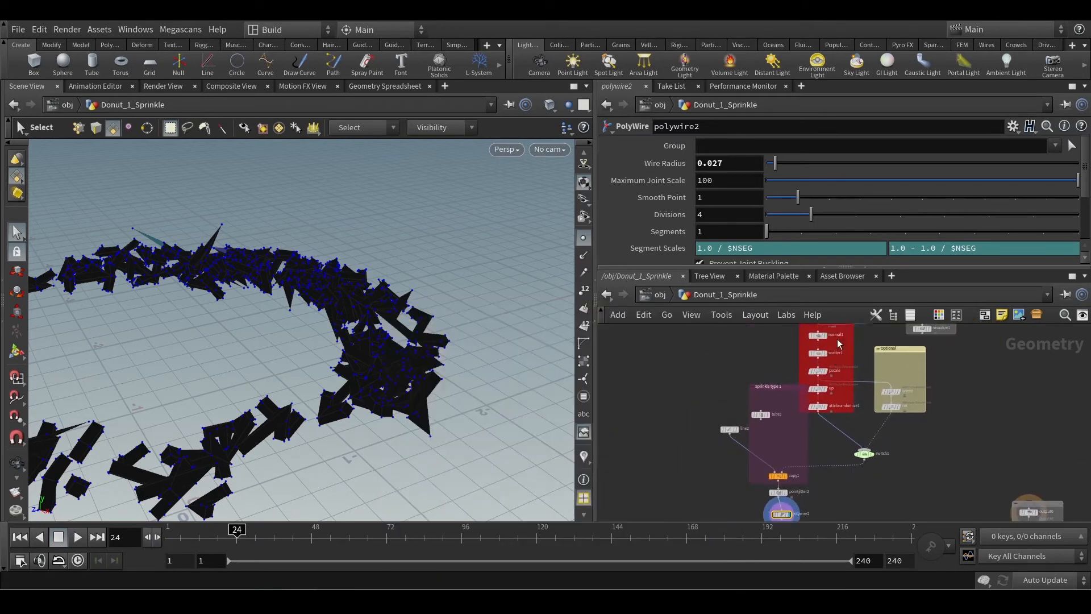
pyautogui.scroll(5, 827, 345)
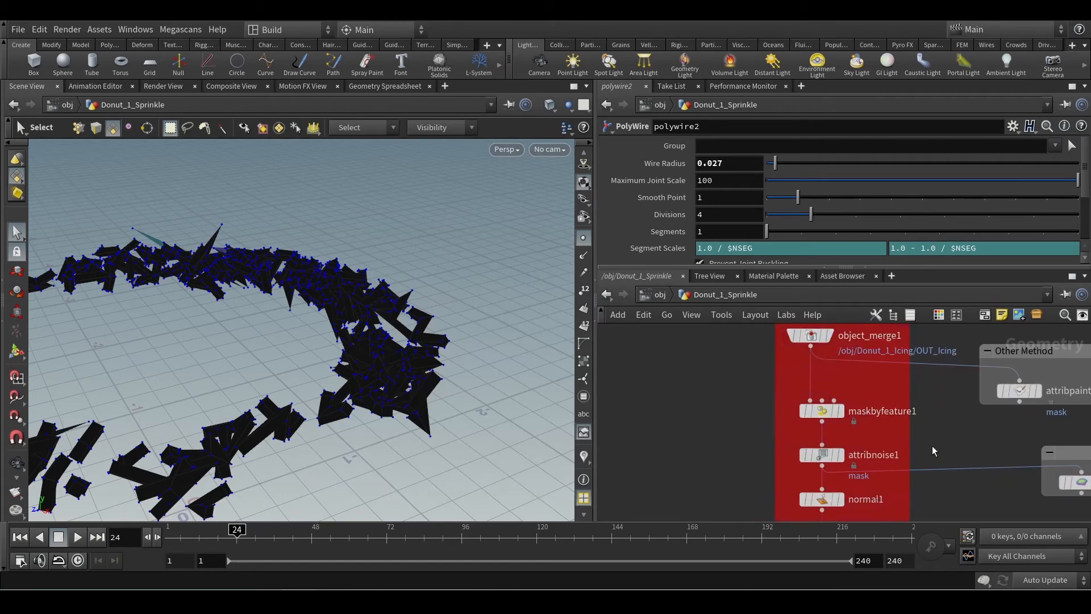
pyautogui.moveTo(831, 515); pyautogui.dragTo(831, 461, button='middle')
pyautogui.scroll(-3, 936, 472)
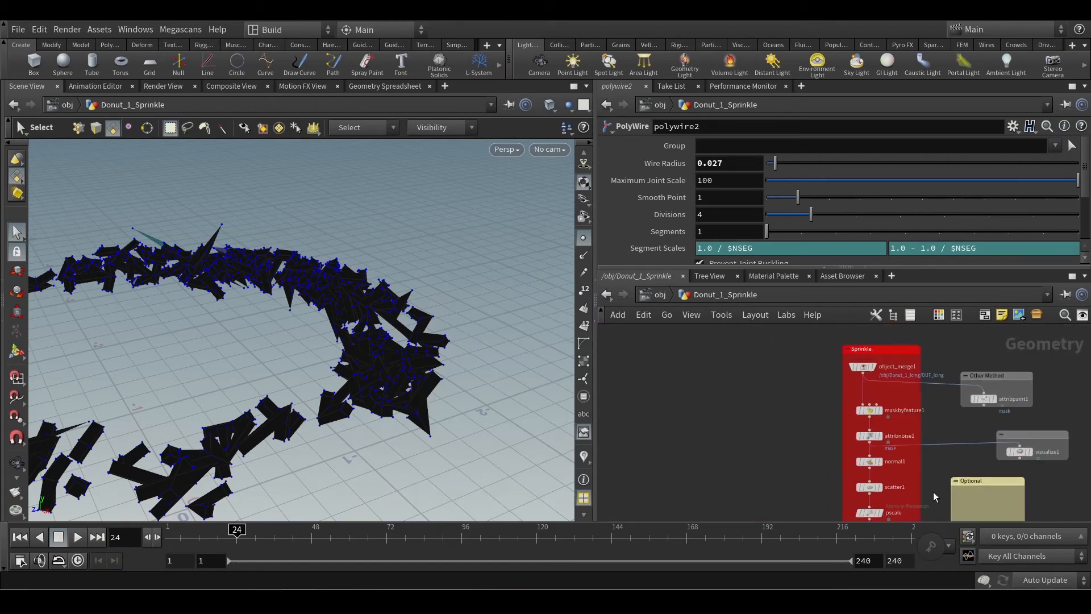
pyautogui.moveTo(939, 491); pyautogui.dragTo(943, 395, button='middle')
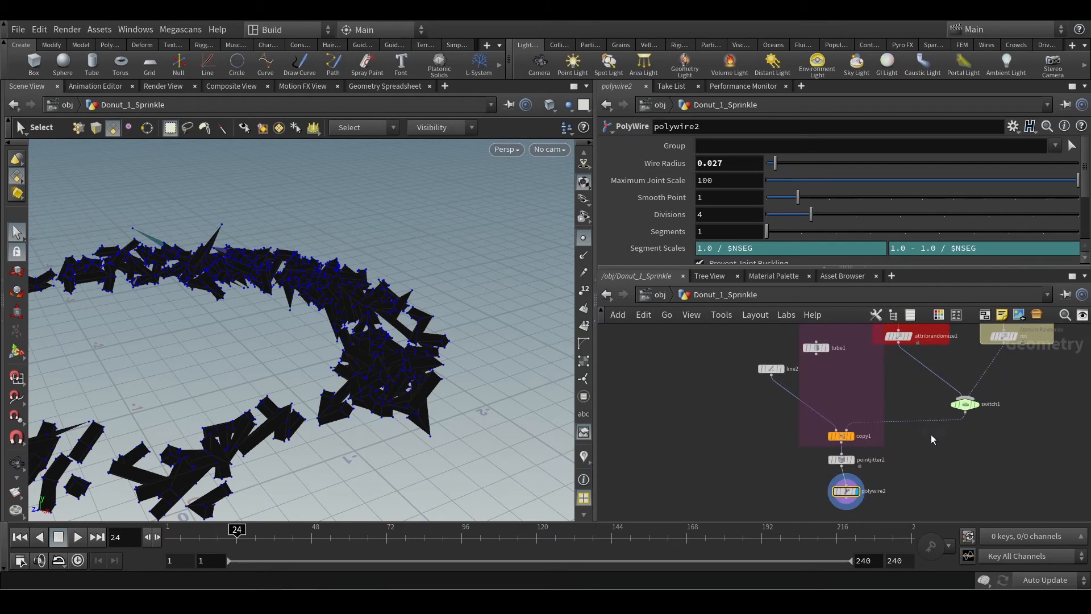
pyautogui.scroll(2, 930, 434)
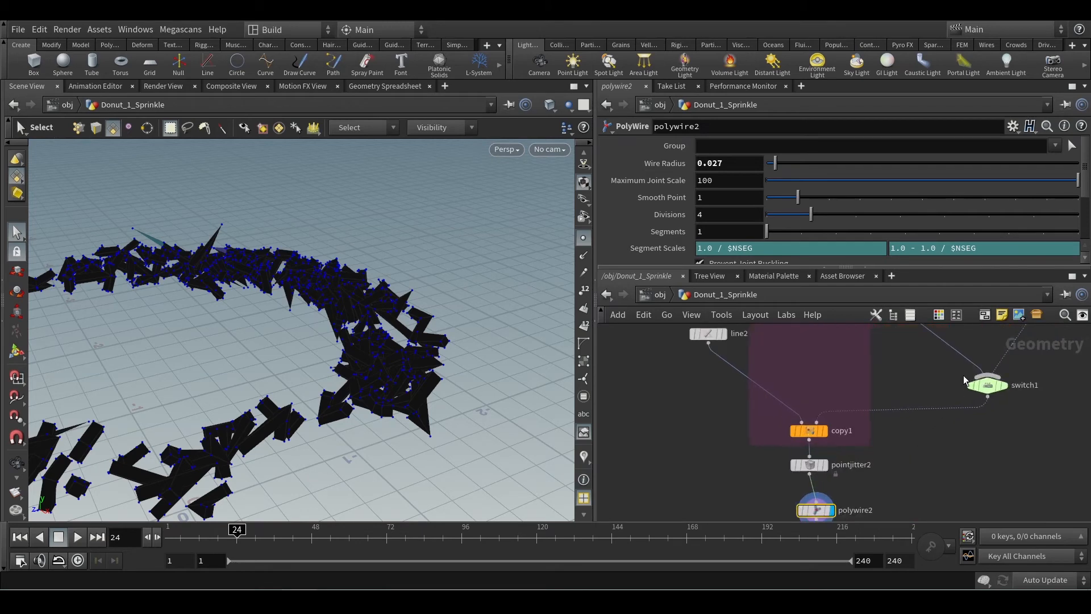
pyautogui.middleClick(715, 342)
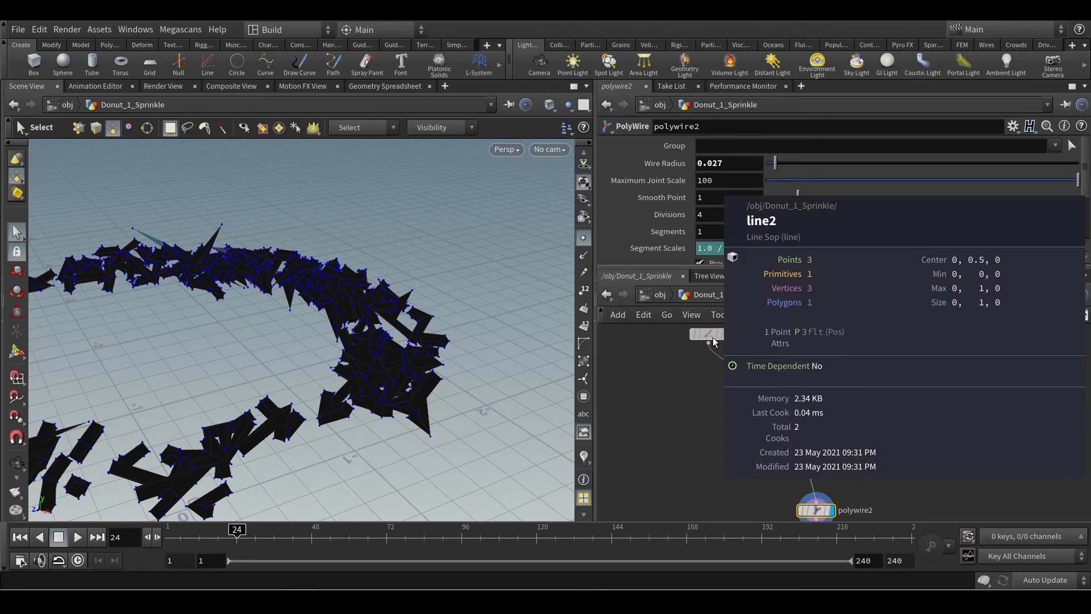
# Add a Normal node after polywire2, display it and view the shaded sprinkles around the ring
pyautogui.moveTo(919, 474); pyautogui.dragTo(921, 389, button='middle')
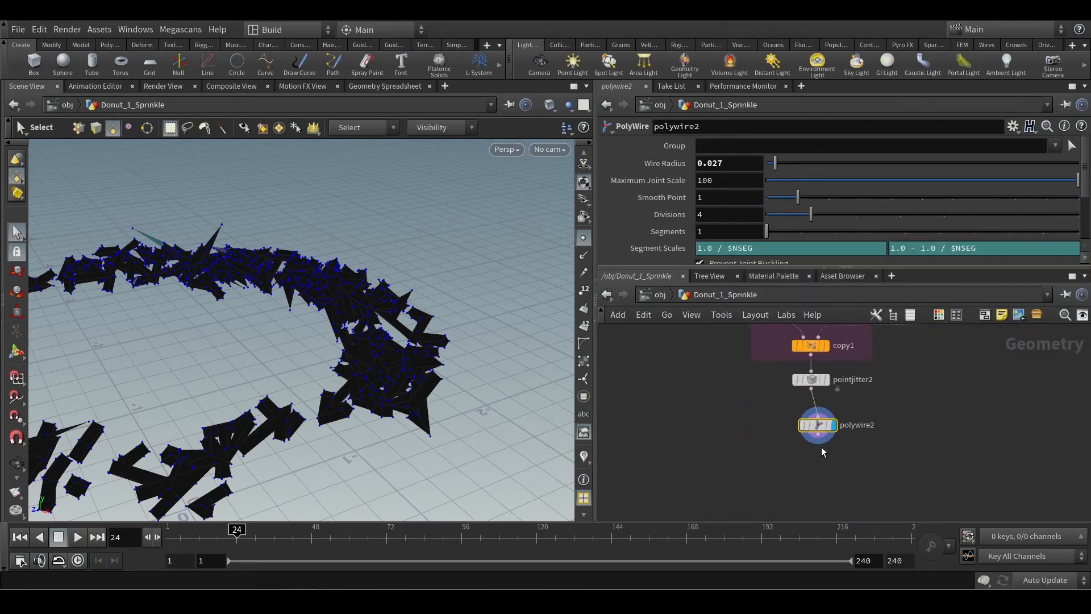
pyautogui.moveTo(818, 436); pyautogui.dragTo(818, 461)
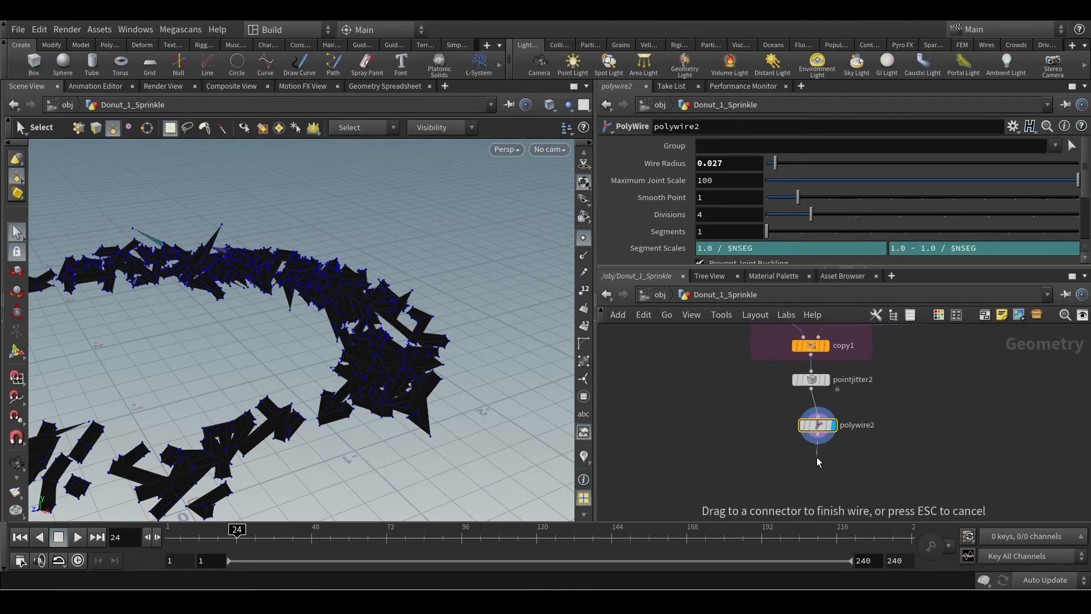
pyautogui.press('Tab')
pyautogui.write('no')
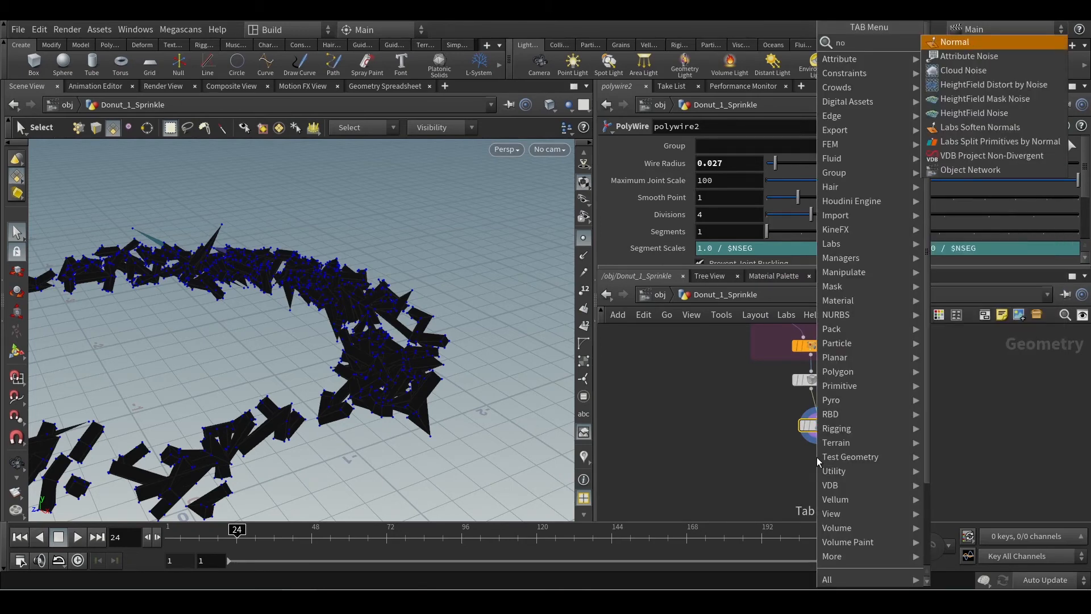
pyautogui.press('Return')
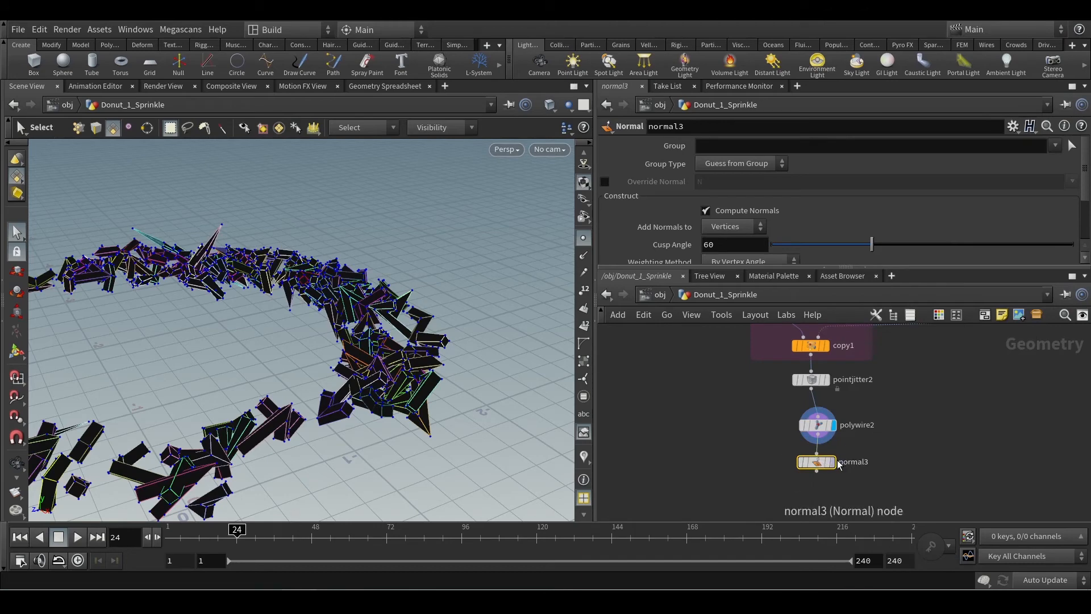
pyautogui.scroll(-3, 333, 405)
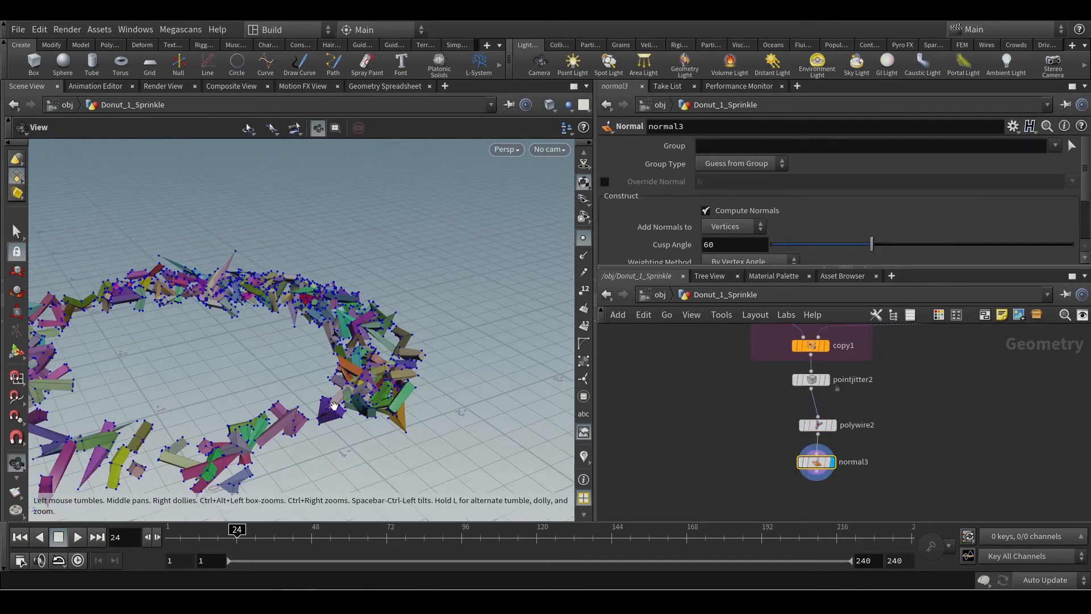
pyautogui.keyDown('alt'); pyautogui.moveTo(332, 406); pyautogui.dragTo(278, 411); pyautogui.keyUp('alt')
pyautogui.scroll(3, 297, 404)
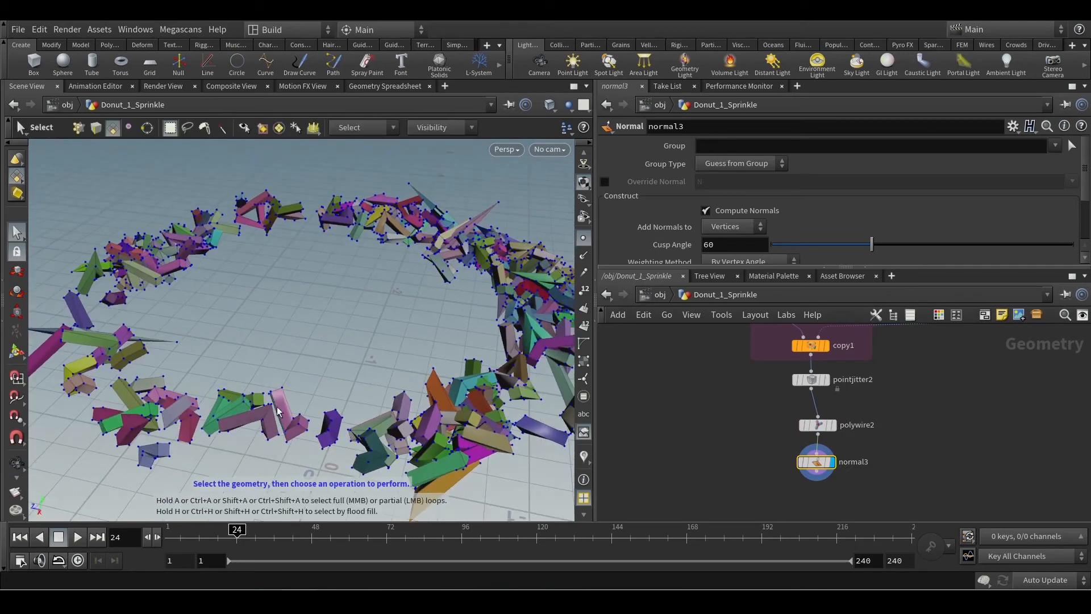
# Hide the point markers and inspect the bent sprinkles from above and up close
pyautogui.click(583, 238)
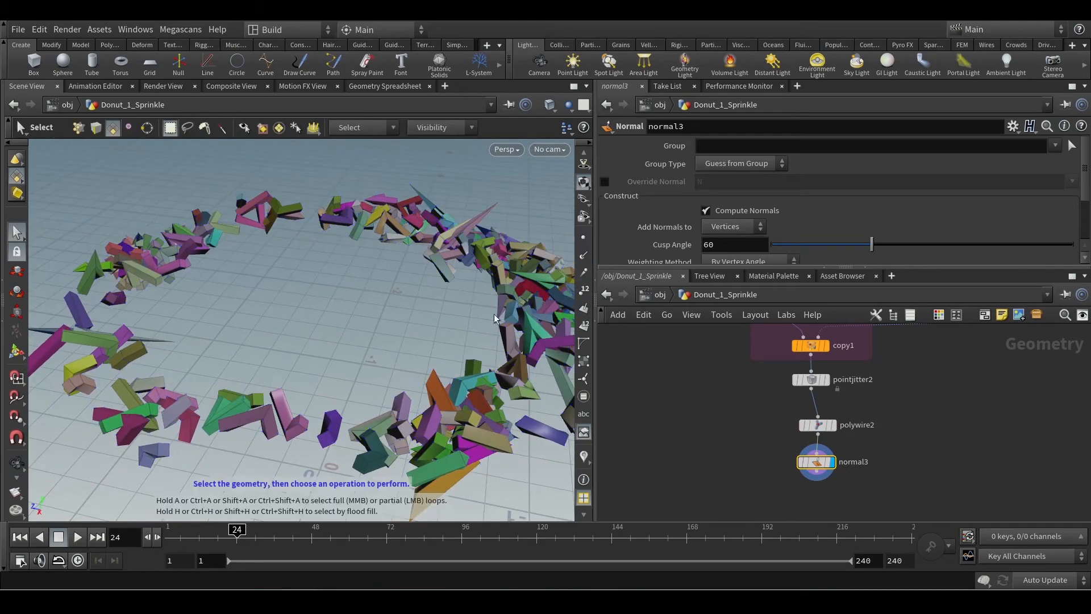
pyautogui.keyDown('alt'); pyautogui.moveTo(494, 319); pyautogui.dragTo(443, 426); pyautogui.keyUp('alt')
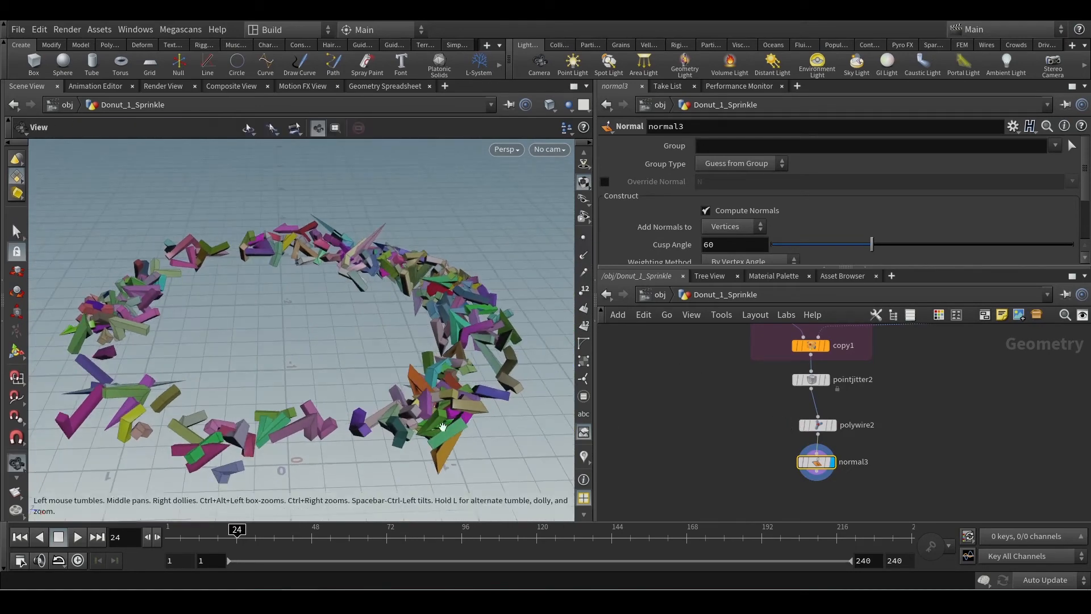
pyautogui.scroll(4, 432, 425)
pyautogui.scroll(3, 398, 425)
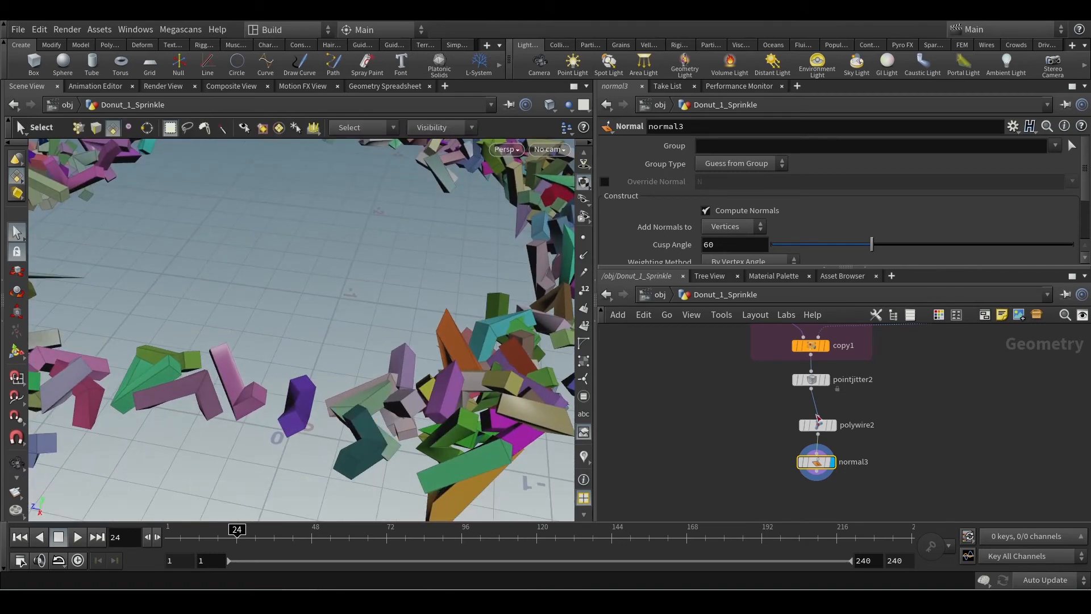
# Set polywire2's divisions to 7 and inspect the rounder sprinkles from another angle
pyautogui.click(817, 420)
pyautogui.click(803, 427)
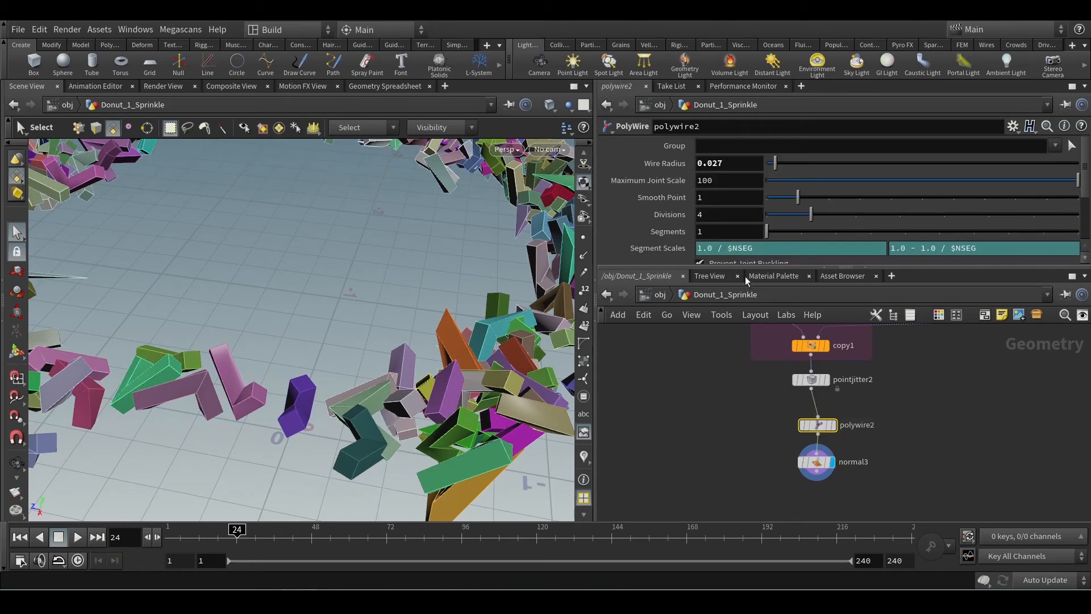
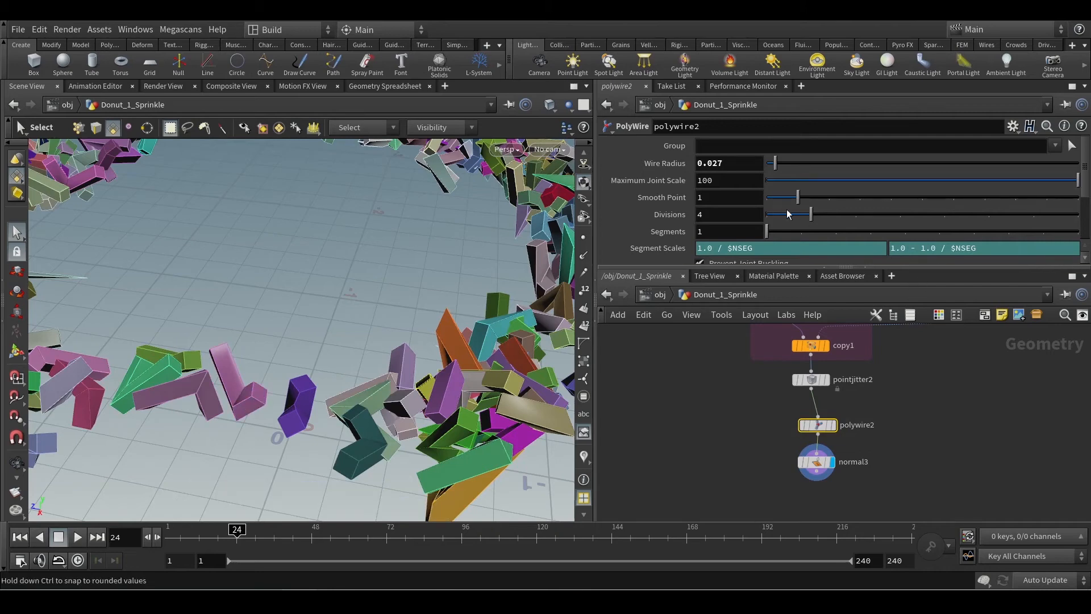
pyautogui.moveTo(861, 214); pyautogui.dragTo(932, 216)
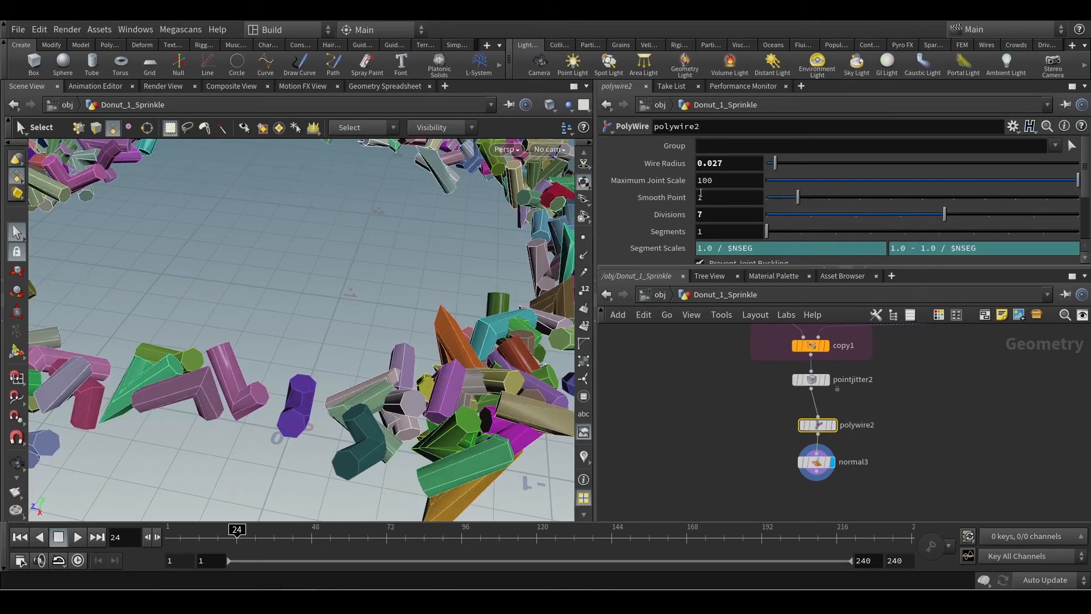
pyautogui.keyDown('alt'); pyautogui.moveTo(250, 359); pyautogui.dragTo(327, 376); pyautogui.keyUp('alt')
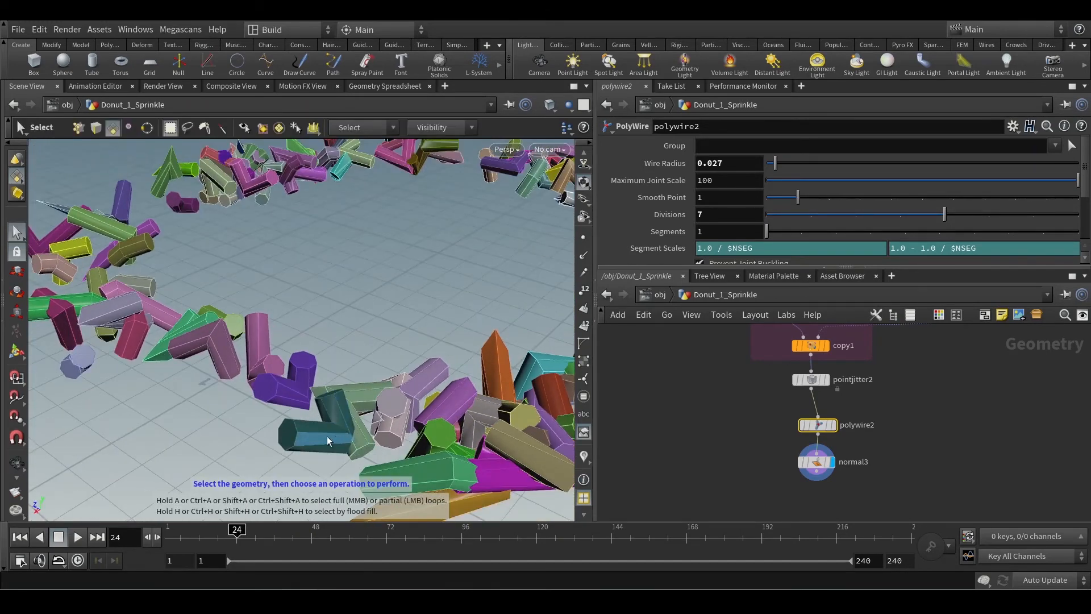
pyautogui.scroll(-3, 327, 376)
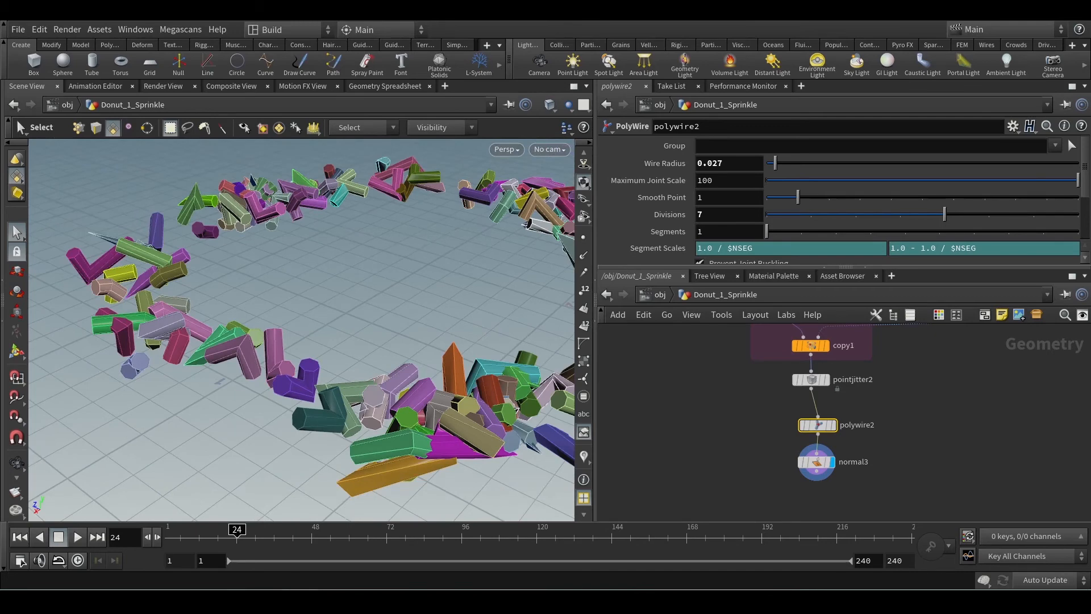
# Display pointjitter2's output with its point markers shown and inspect the jittered lines near the grid origin
pyautogui.click(230, 602)
pyautogui.scroll(5, 587, 440)
pyautogui.moveTo(383, 311); pyautogui.dragTo(245, 341)
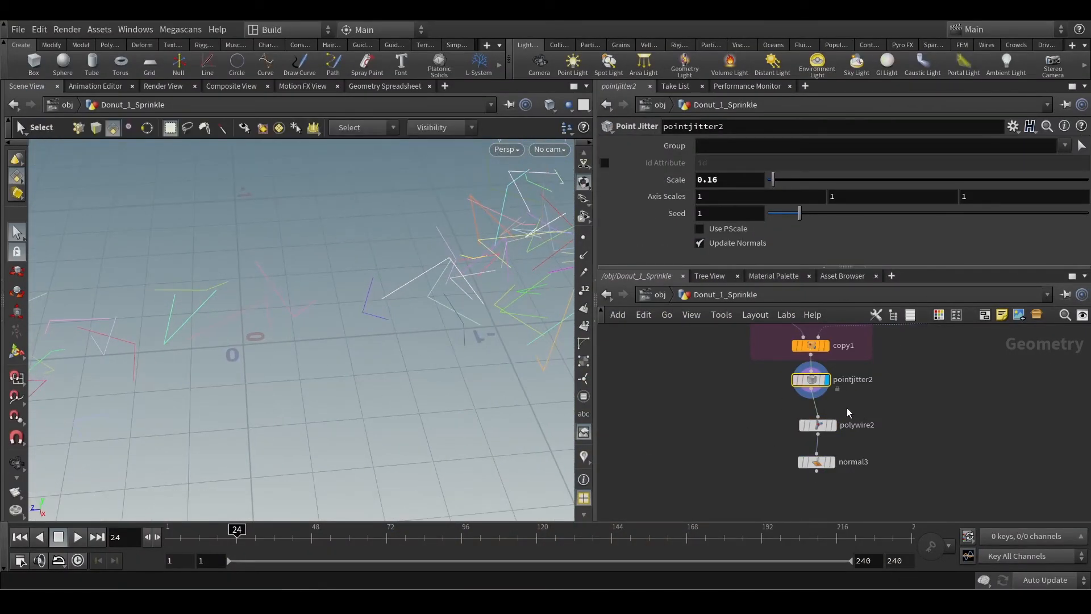
pyautogui.click(584, 237)
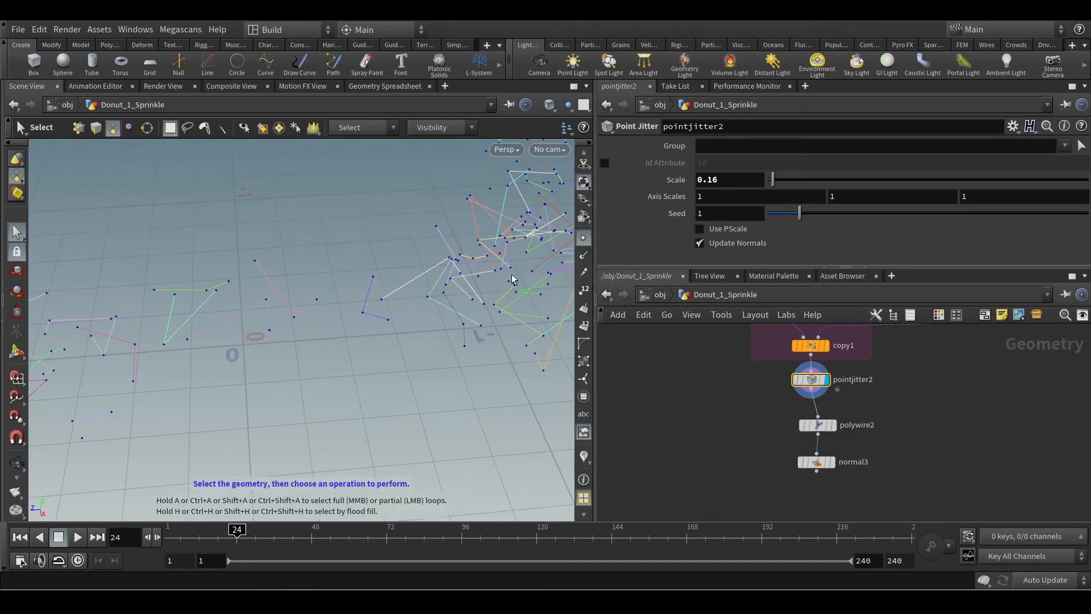
pyautogui.moveTo(214, 348)
pyautogui.mouseDown()
pyautogui.moveTo(258, 348)
pyautogui.moveTo(231, 361)
pyautogui.mouseUp()
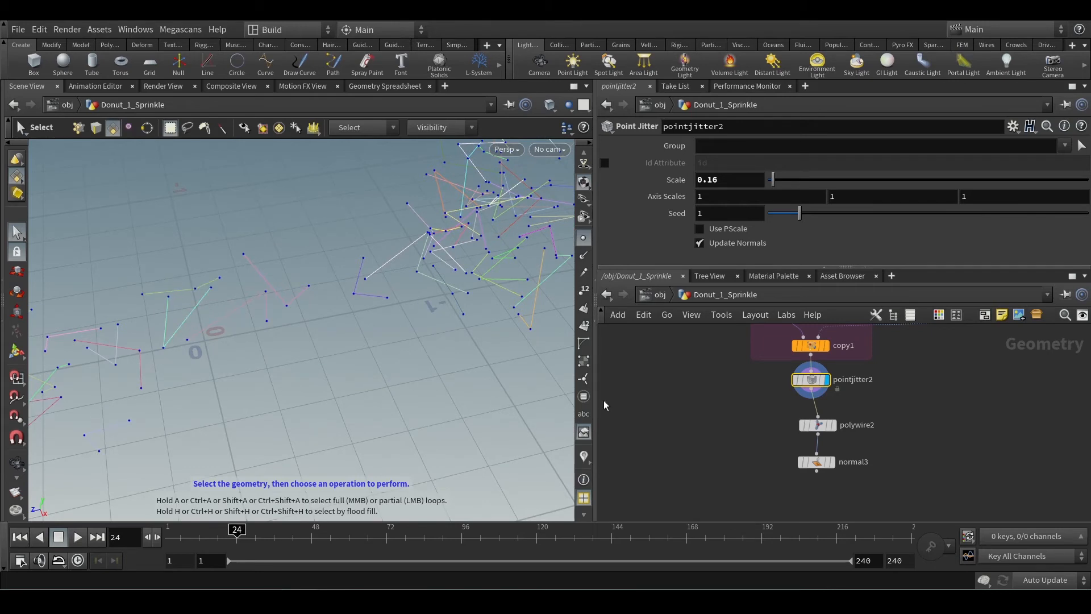
# Insert a Resample node between pointjitter2 and polywire2 and display its output
pyautogui.press('Tab')
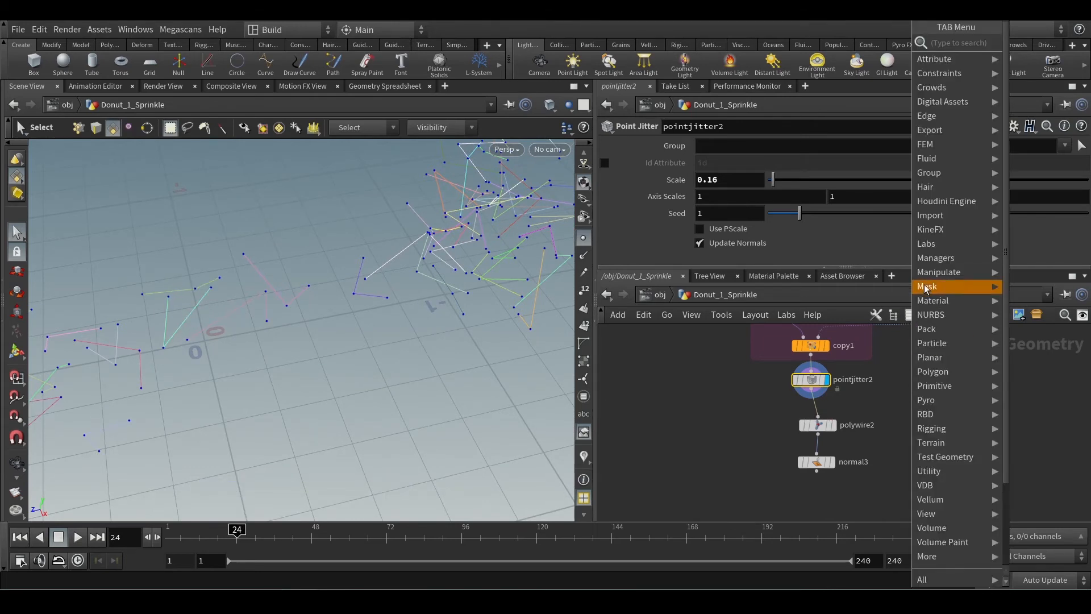
pyautogui.moveTo(930, 276)
pyautogui.moveTo(943, 471)
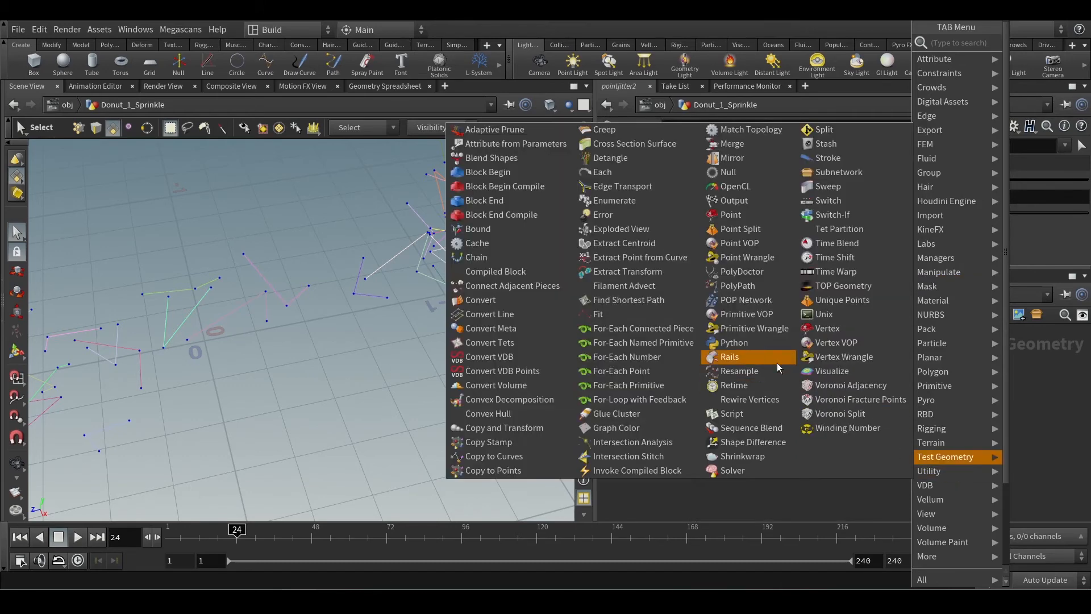
pyautogui.click(722, 375)
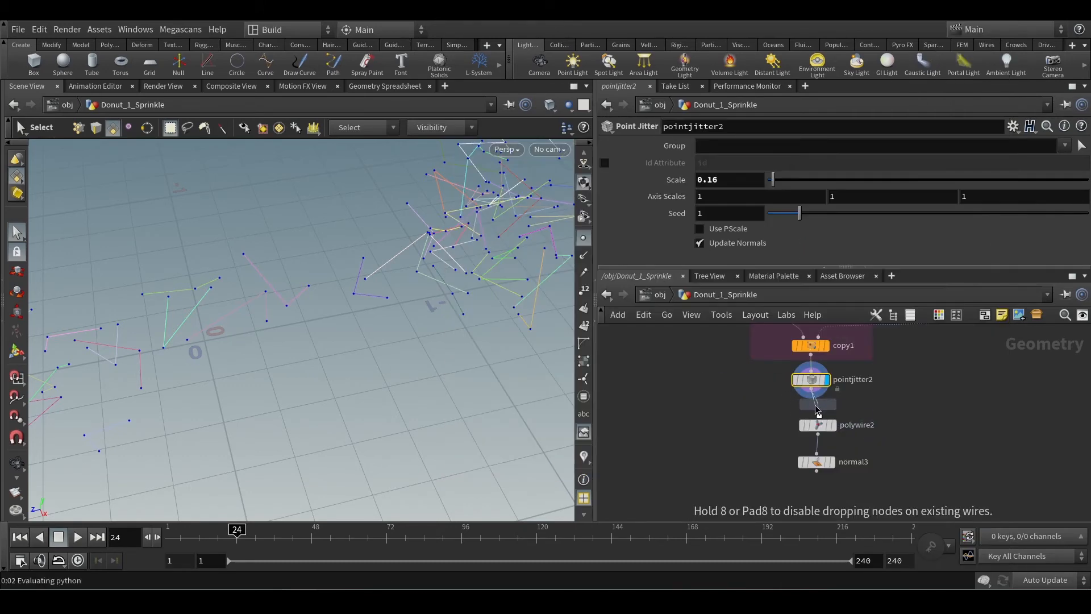
pyautogui.click(818, 413)
pyautogui.click(833, 417)
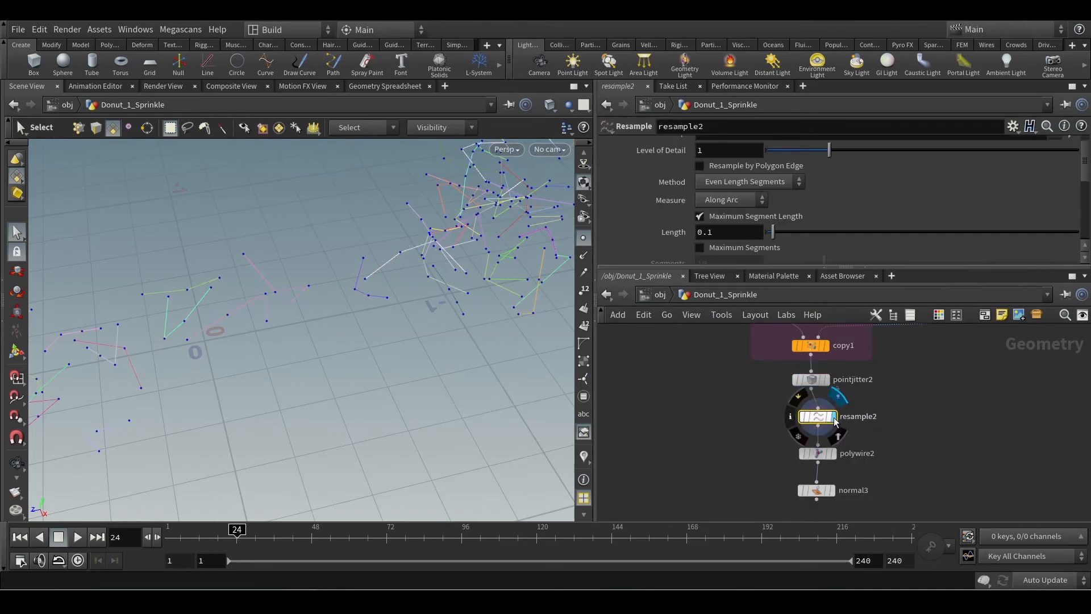
# Try resample2 maximum segment lengths of 0.05 and 0.01 while viewing the points along the jittered lines
pyautogui.keyDown('alt'); pyautogui.moveTo(104, 393); pyautogui.dragTo(157, 358, button='right'); pyautogui.keyUp('alt')
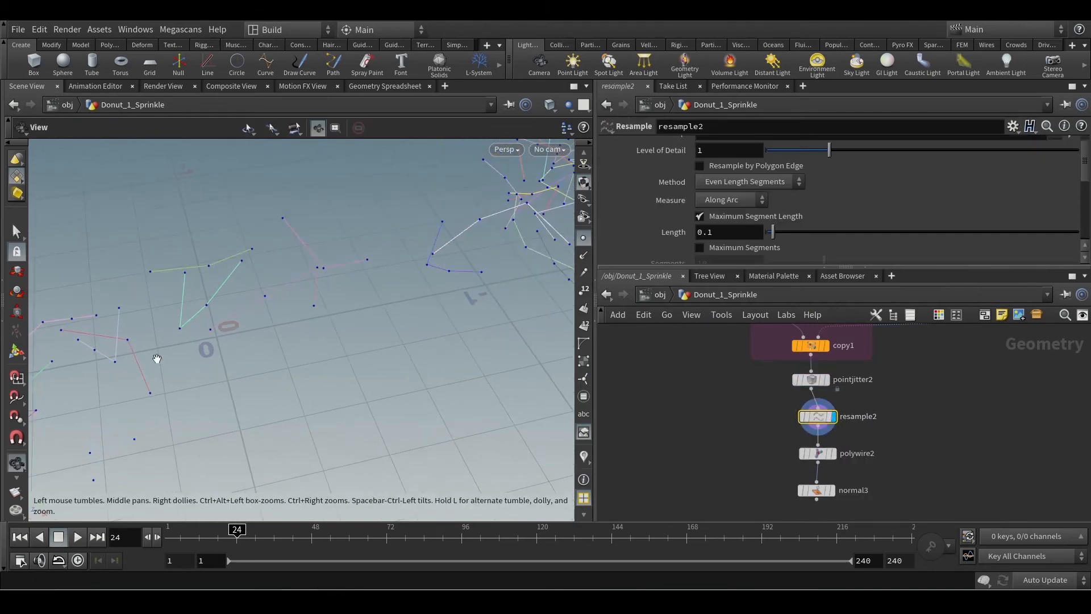
pyautogui.press('s')
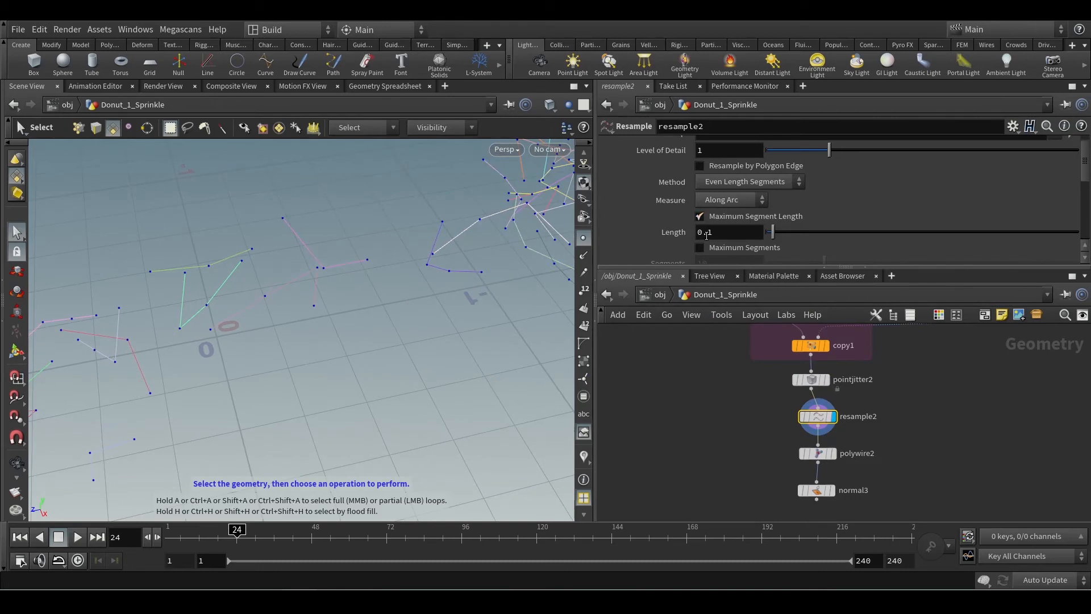
pyautogui.click(736, 238)
pyautogui.press('Return')
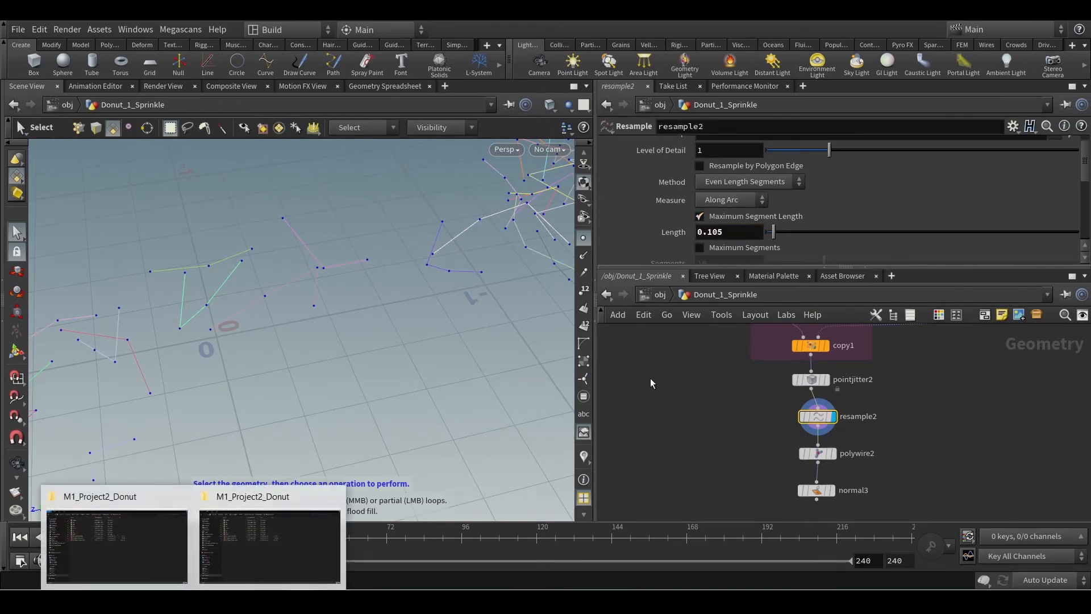
pyautogui.click(710, 233)
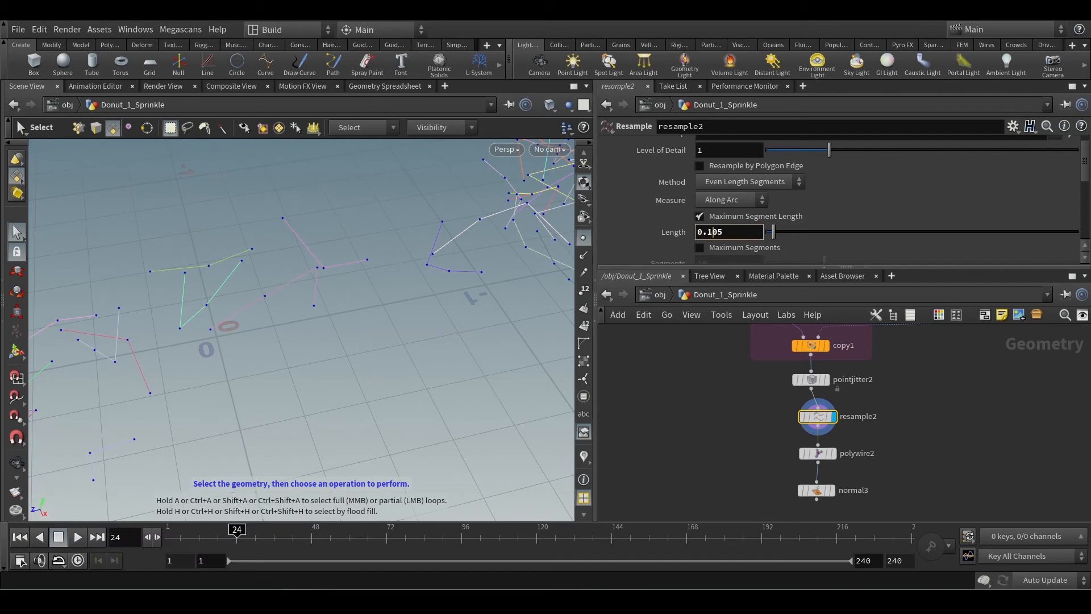
pyautogui.press('BackSpace')
pyautogui.press('Return')
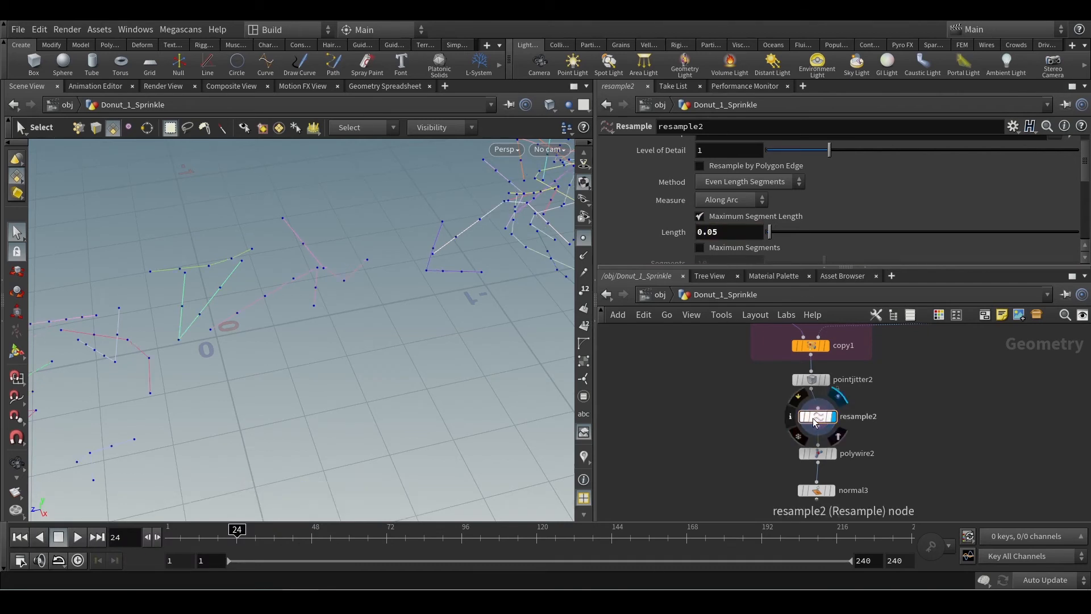
pyautogui.press('Escape')
pyautogui.press('s')
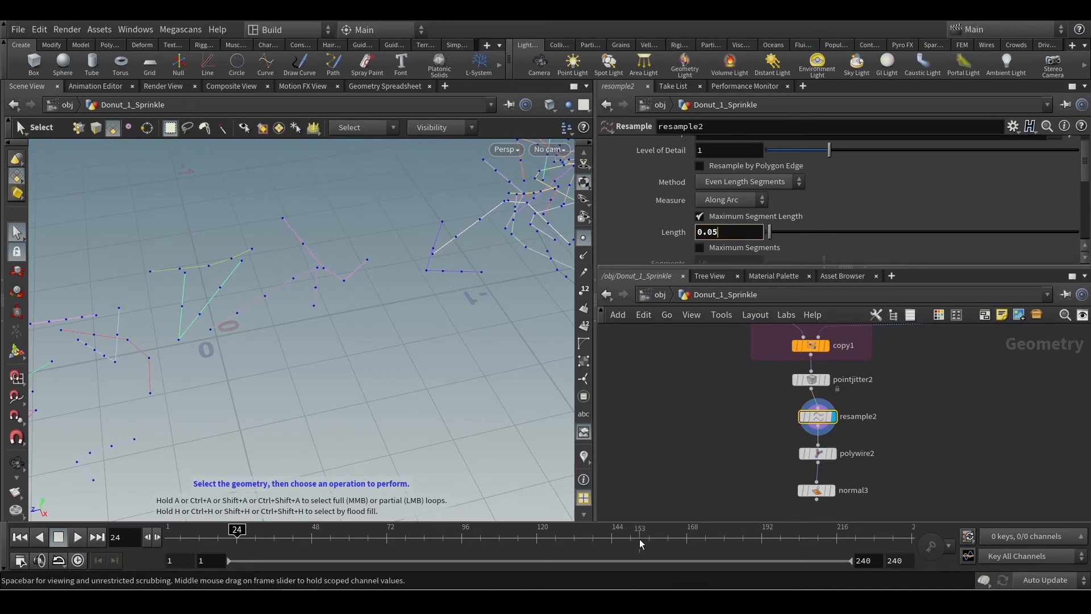
pyautogui.press('Return')
pyautogui.keyDown('alt'); pyautogui.moveTo(226, 208); pyautogui.dragTo(238, 230, button='right'); pyautogui.keyUp('alt')
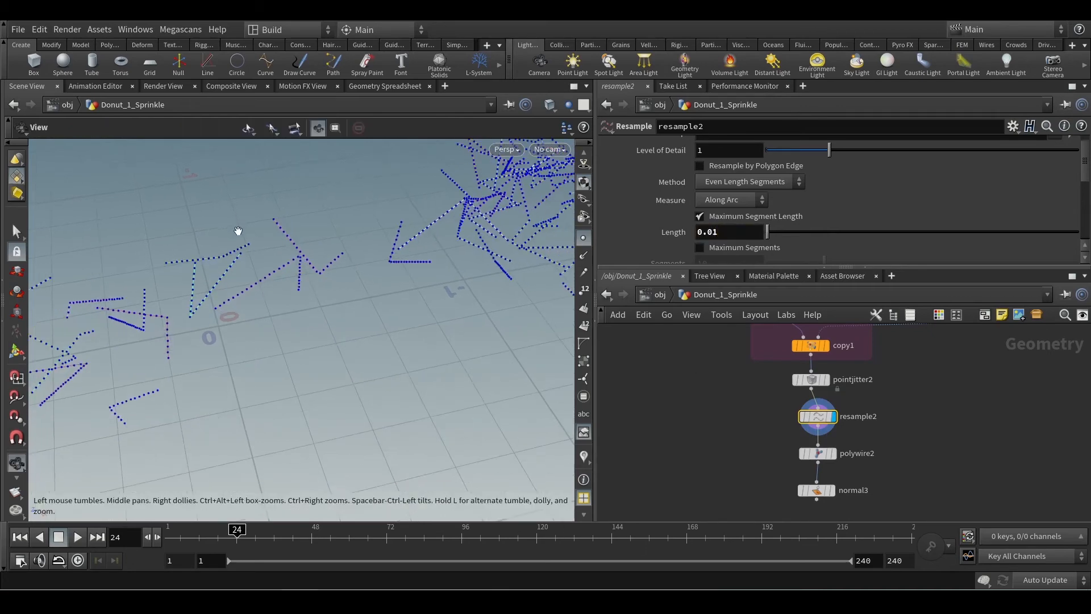
# Enlarge the parameter area and set resample2 to treat polygons as Subdivision Curves
pyautogui.scroll(-1, 824, 211)
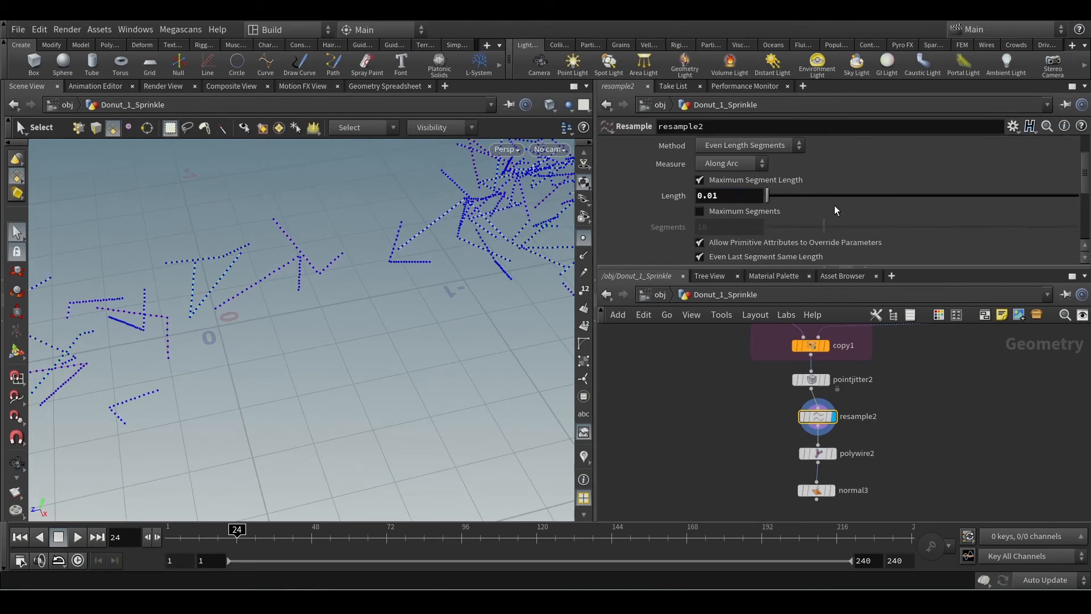
pyautogui.scroll(-4, 779, 196)
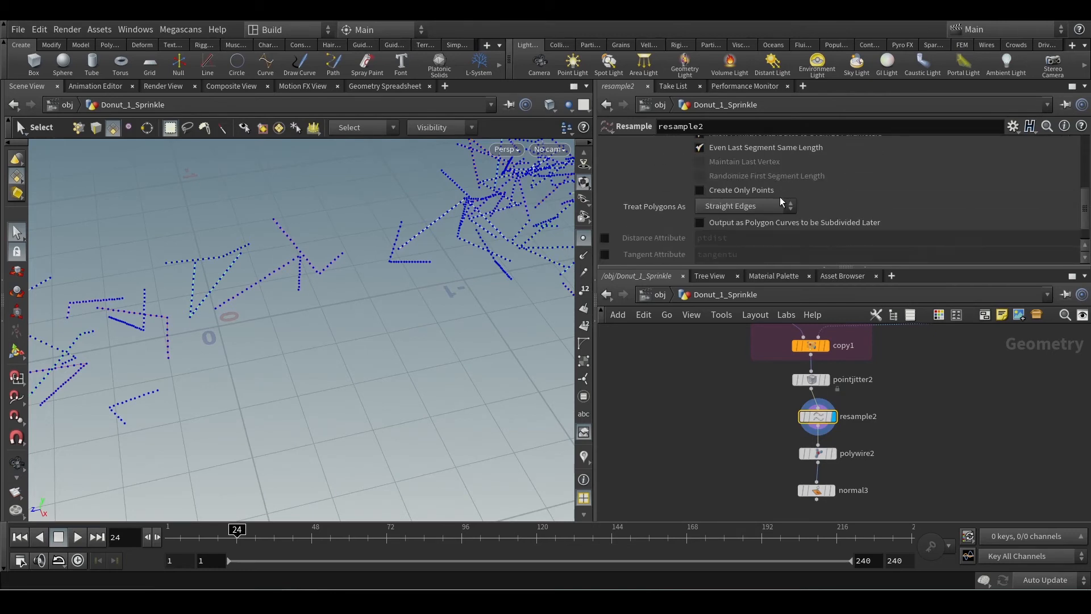
pyautogui.scroll(3, 674, 223)
pyautogui.moveTo(789, 267); pyautogui.dragTo(790, 377)
pyautogui.scroll(-2, 708, 291)
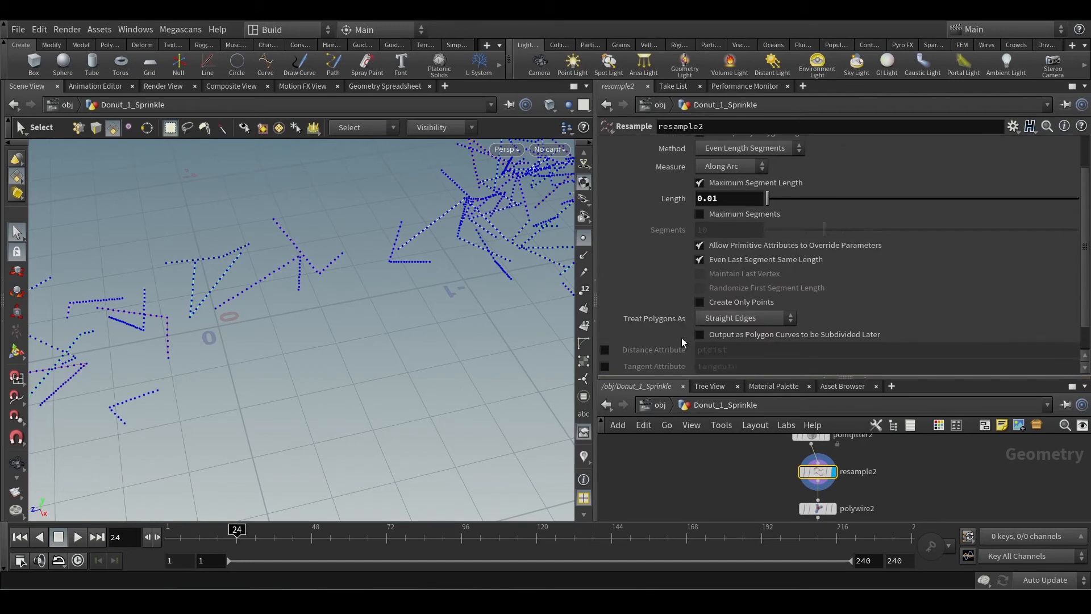
pyautogui.click(748, 302)
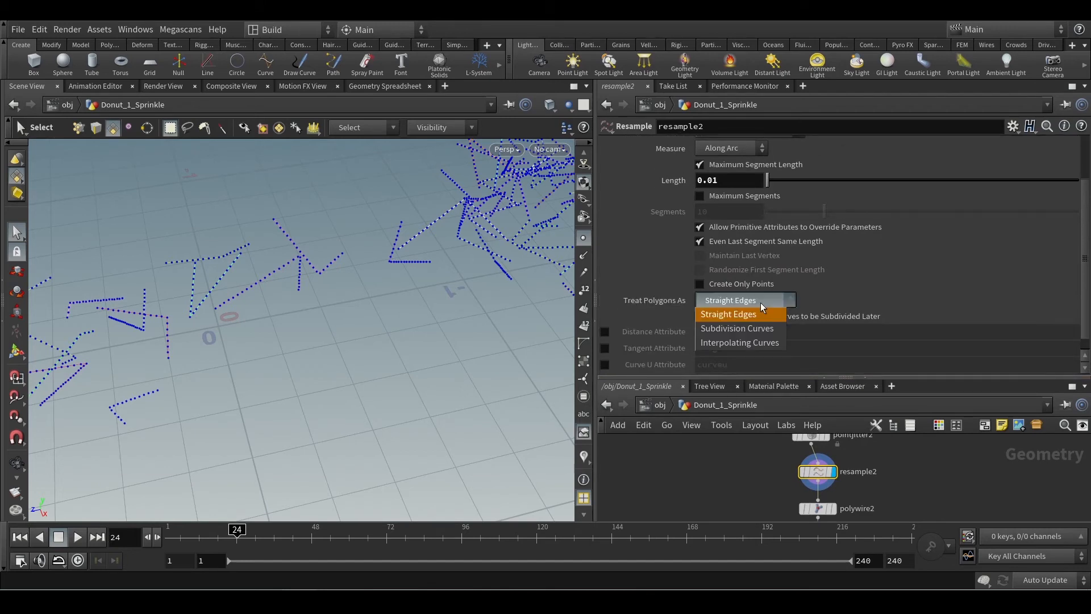
pyautogui.click(756, 330)
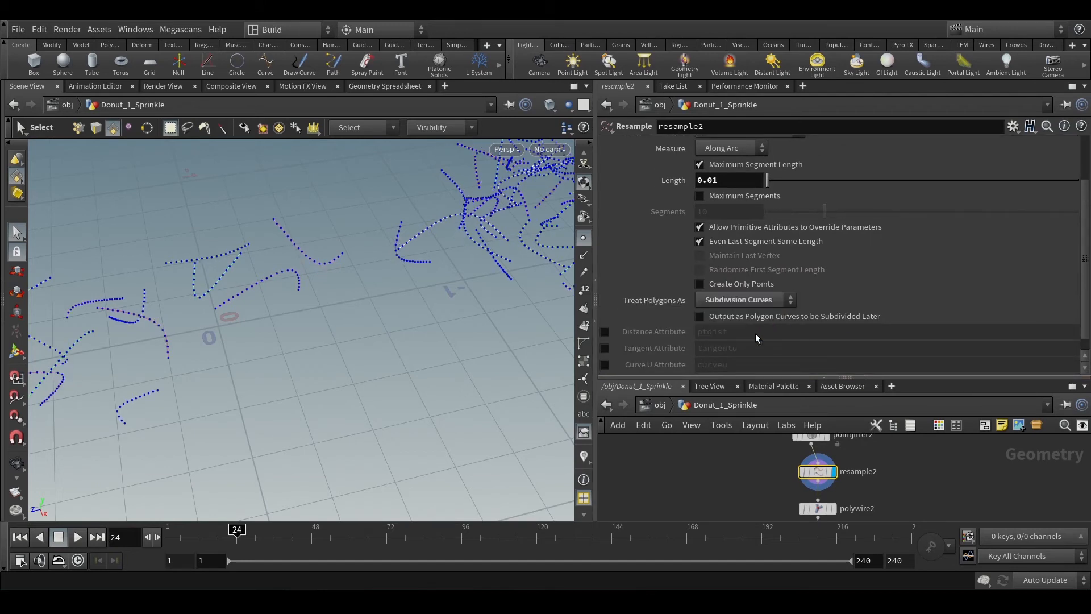
# Set resample2's maximum segment length to 0.04 and inspect the curved lines from several angles
pyautogui.keyDown('alt'); pyautogui.moveTo(298, 309); pyautogui.dragTo(241, 276); pyautogui.keyUp('alt')
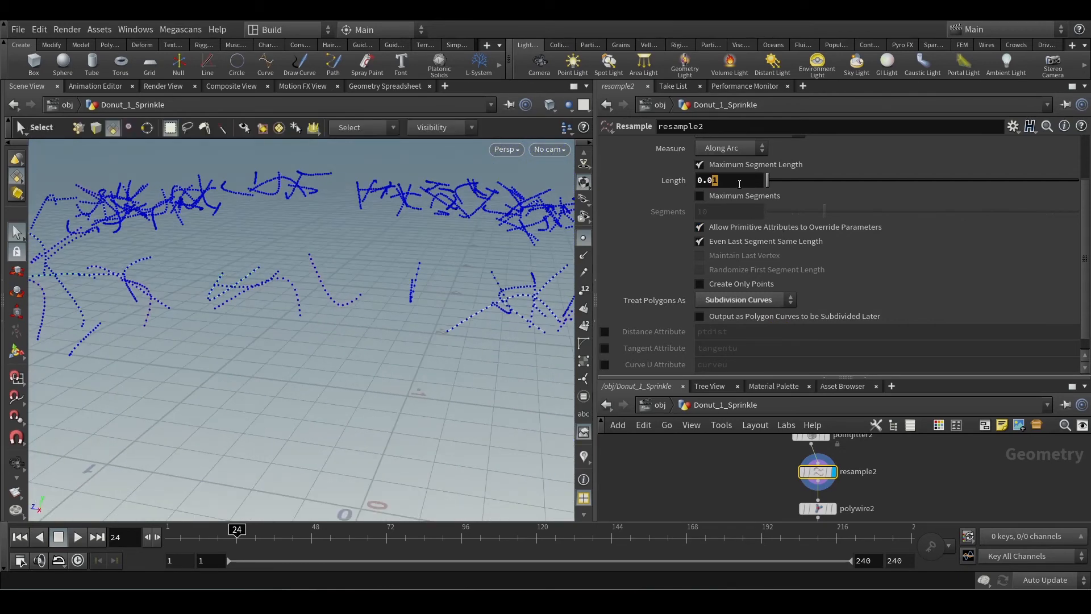
pyautogui.press('Return')
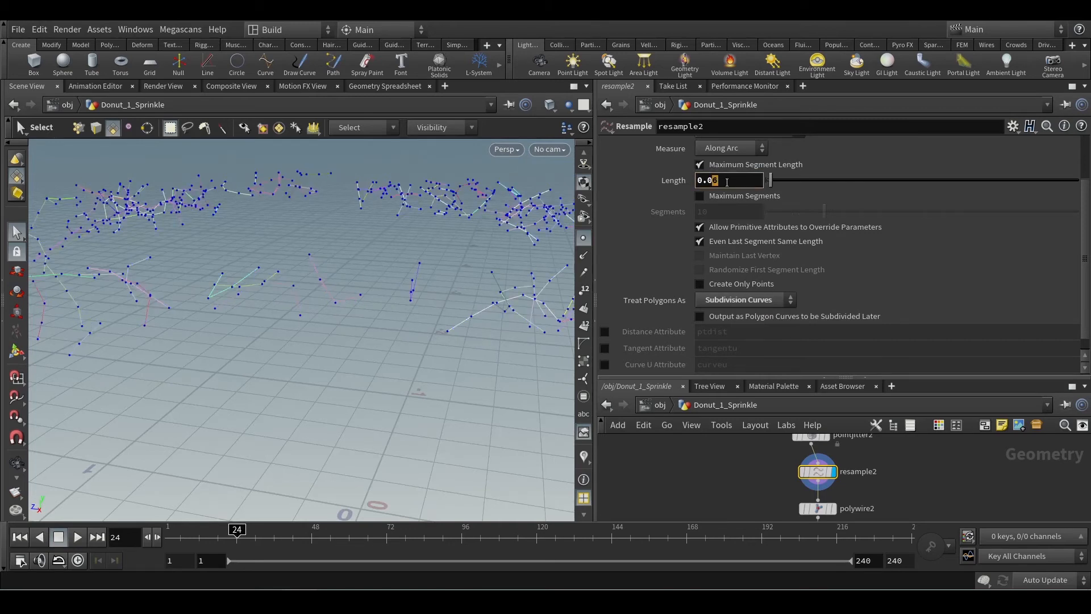
pyautogui.press('Return')
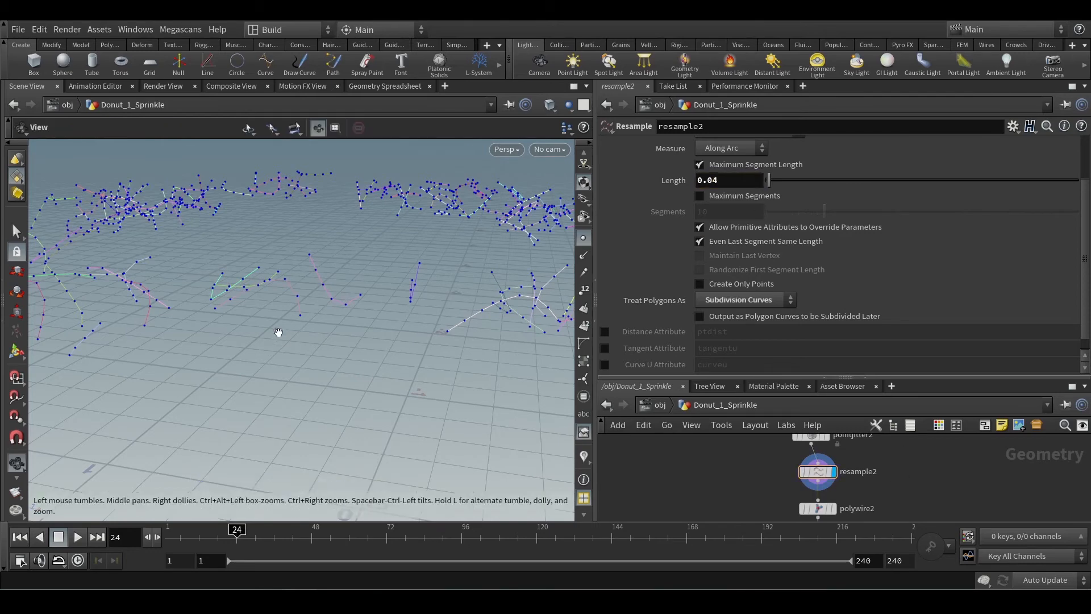
pyautogui.keyDown('alt'); pyautogui.moveTo(278, 334); pyautogui.dragTo(319, 386); pyautogui.keyUp('alt')
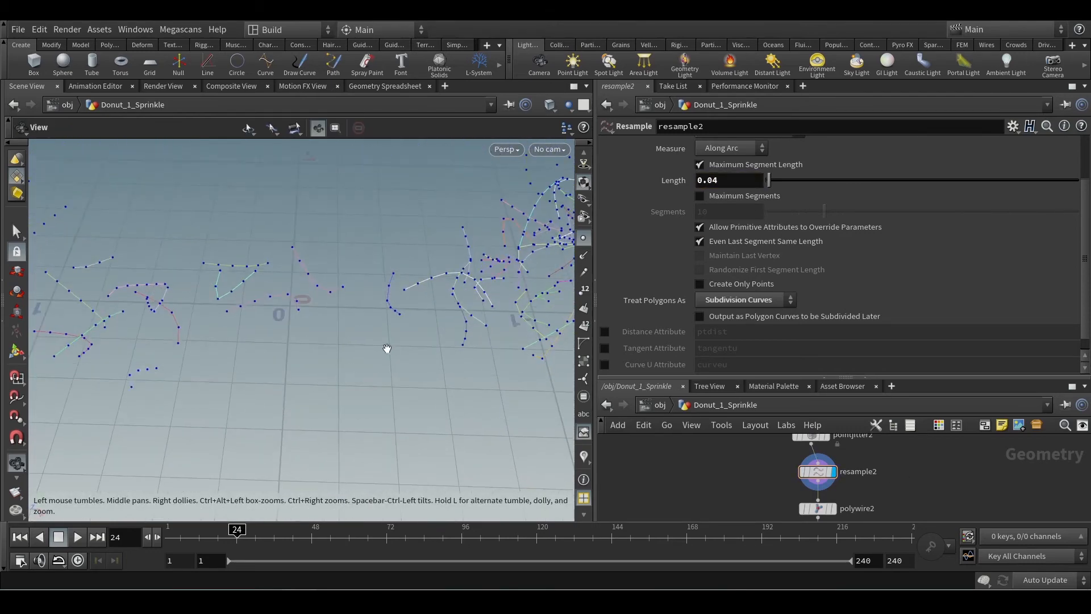
pyautogui.keyDown('alt'); pyautogui.moveTo(387, 349); pyautogui.dragTo(431, 329); pyautogui.keyUp('alt')
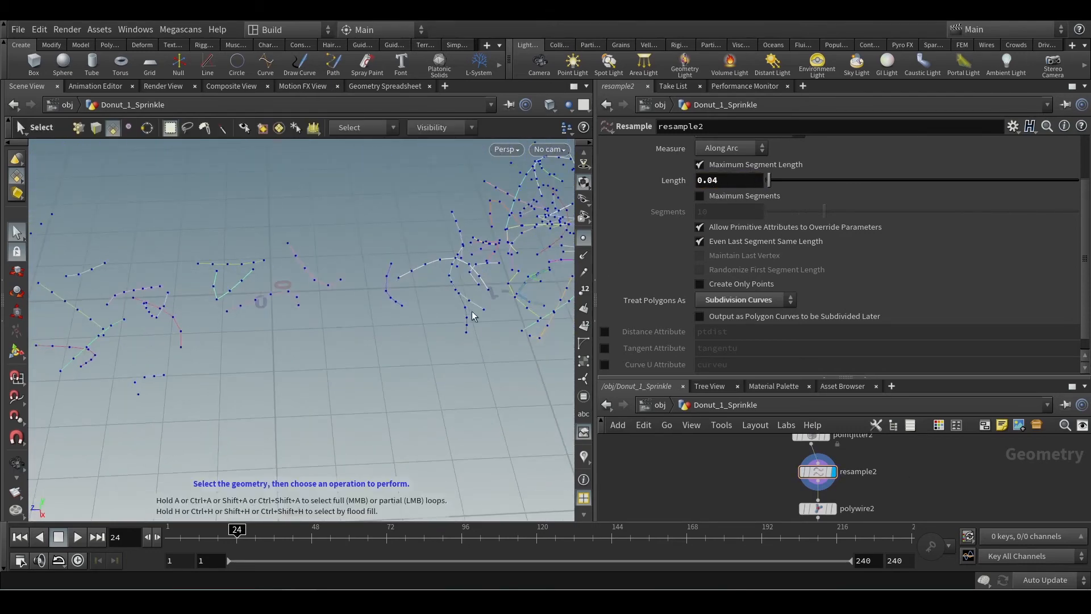
# Display polywire2 and then normal3, hide the point markers and inspect the smoothly bent sprinkles
pyautogui.moveTo(855, 494); pyautogui.dragTo(818, 471, button='middle')
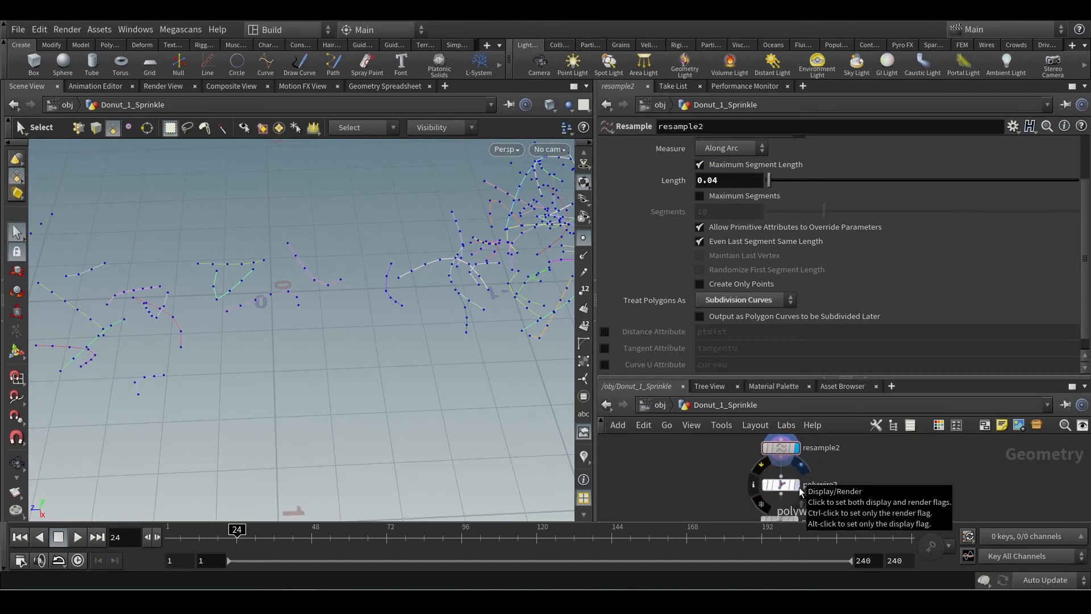
pyautogui.click(797, 488)
pyautogui.click(786, 488)
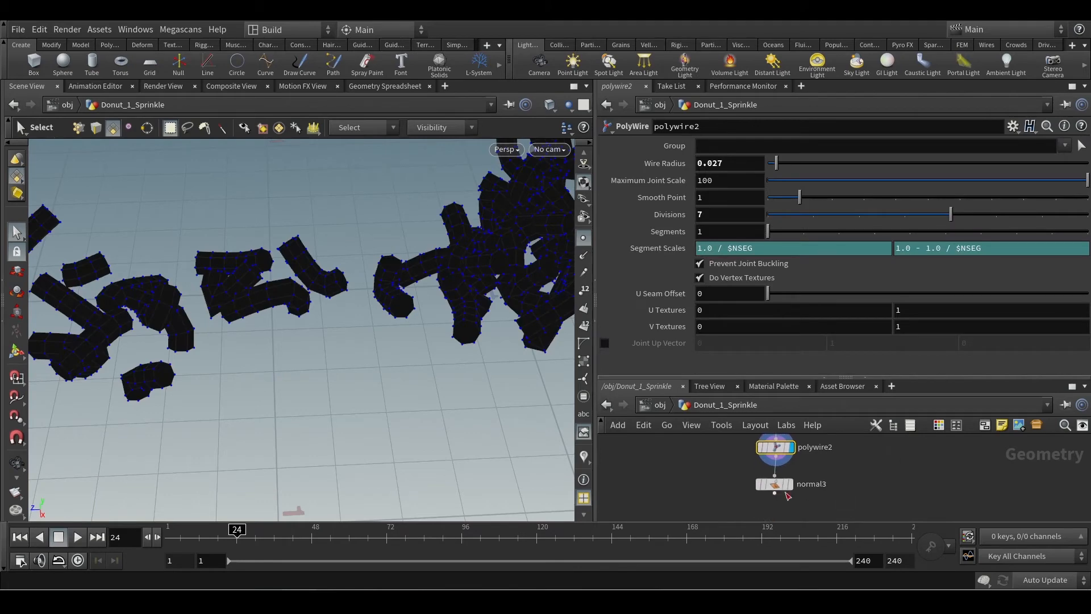
pyautogui.click(793, 489)
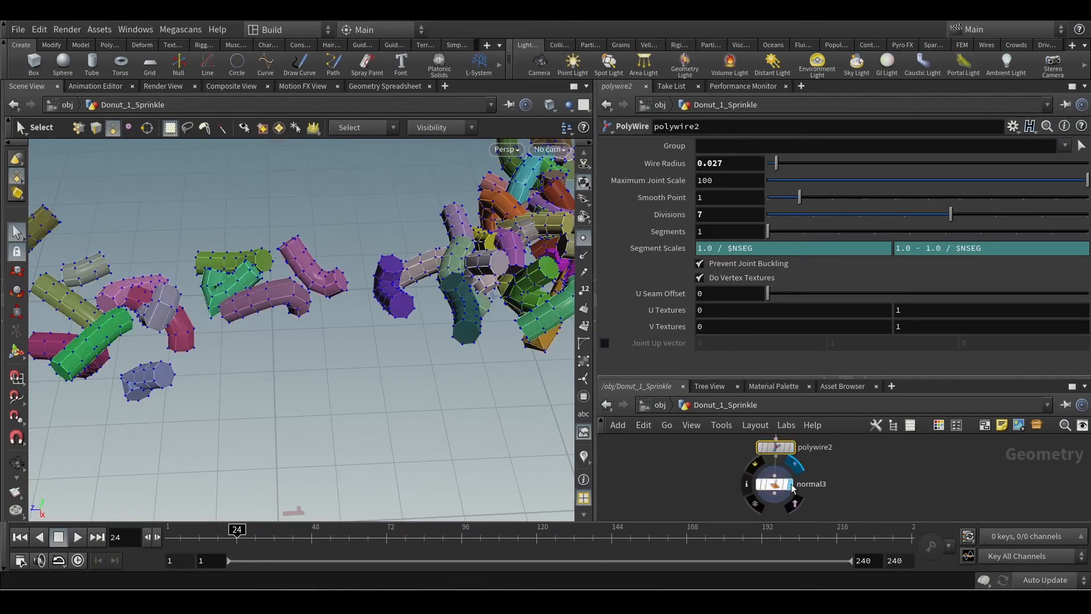
pyautogui.click(779, 485)
pyautogui.moveTo(252, 346)
pyautogui.mouseDown()
pyautogui.moveTo(343, 302)
pyautogui.moveTo(316, 324)
pyautogui.moveTo(278, 314)
pyautogui.moveTo(296, 322)
pyautogui.moveTo(393, 245)
pyautogui.moveTo(328, 266)
pyautogui.moveTo(329, 366)
pyautogui.moveTo(221, 324)
pyautogui.moveTo(173, 348)
pyautogui.moveTo(216, 352)
pyautogui.moveTo(196, 307)
pyautogui.moveTo(231, 299)
pyautogui.moveTo(253, 273)
pyautogui.moveTo(248, 364)
pyautogui.mouseUp()
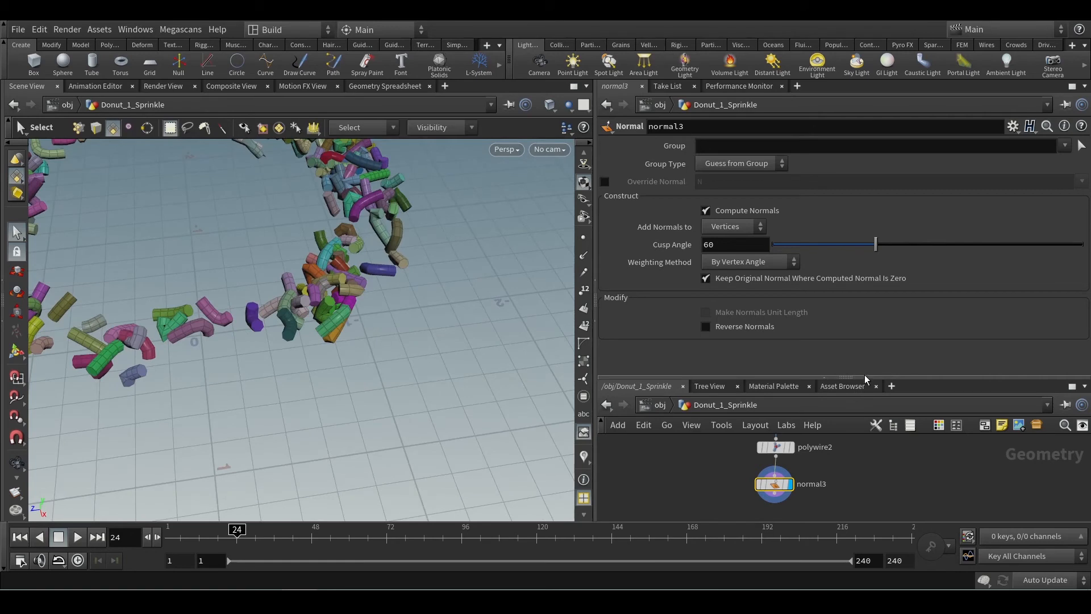
# Set the Max Value of the pscale Attribute Randomize node to 0.07 and inspect the sprinkle ring from another angle
pyautogui.moveTo(866, 380); pyautogui.dragTo(868, 242)
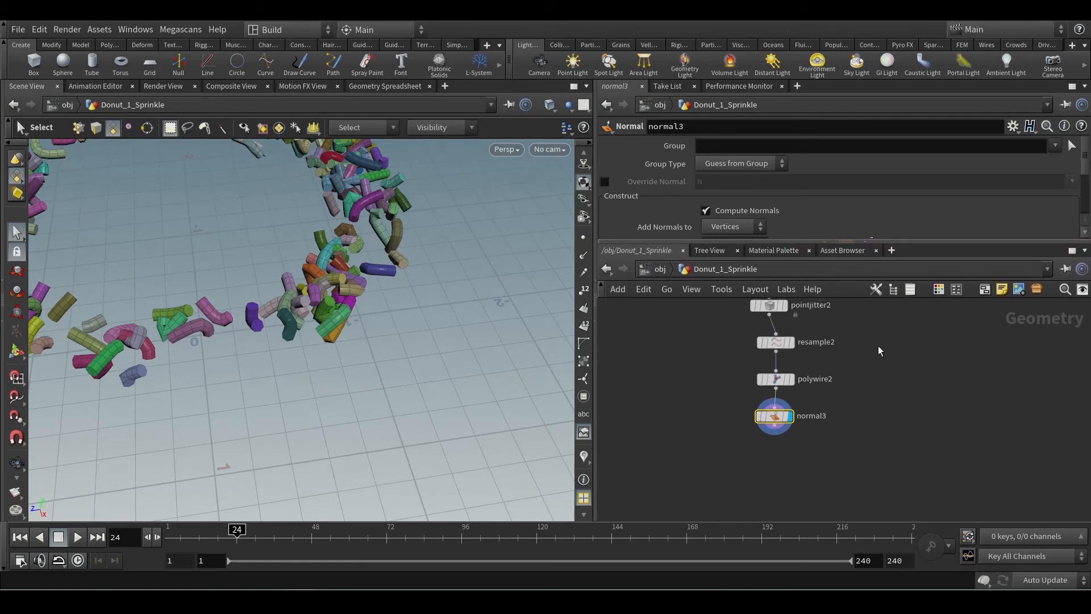
pyautogui.moveTo(879, 348); pyautogui.dragTo(833, 519, button='middle')
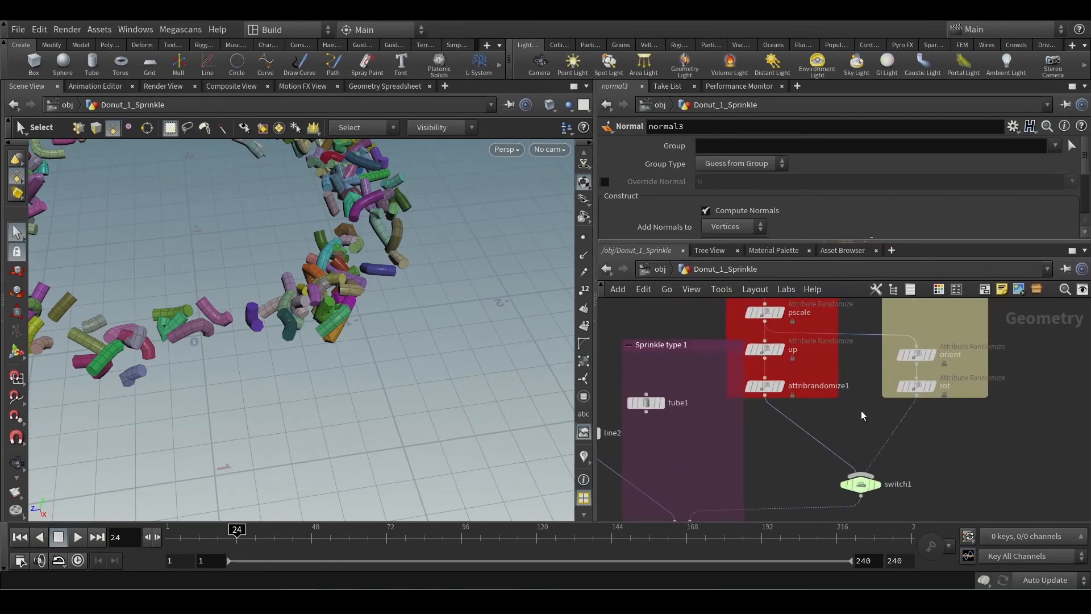
pyautogui.moveTo(862, 415); pyautogui.dragTo(886, 475, button='middle')
pyautogui.click(789, 372)
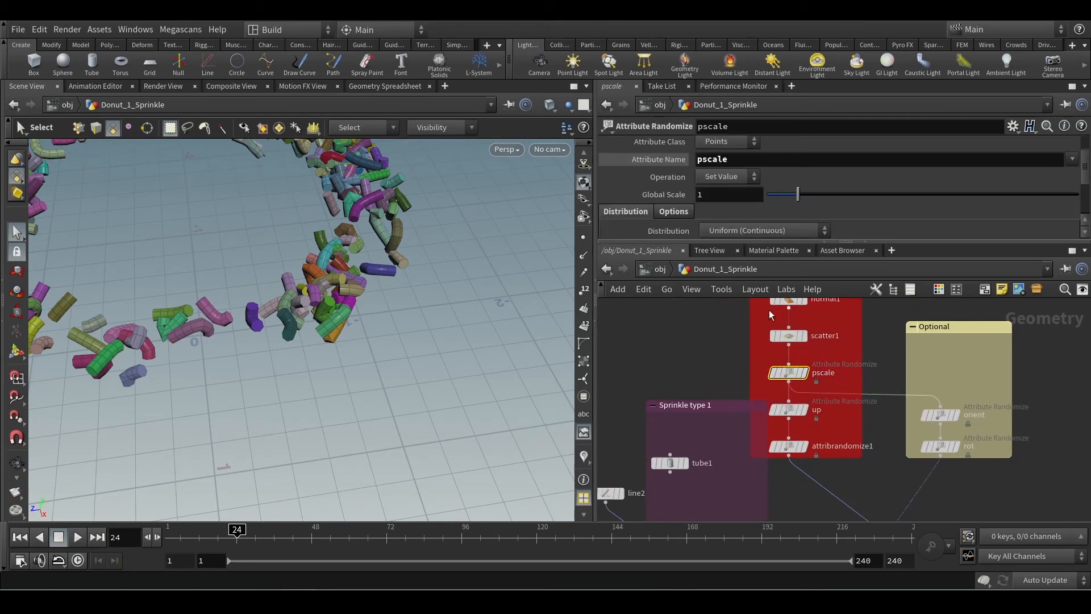
pyautogui.scroll(-3, 739, 199)
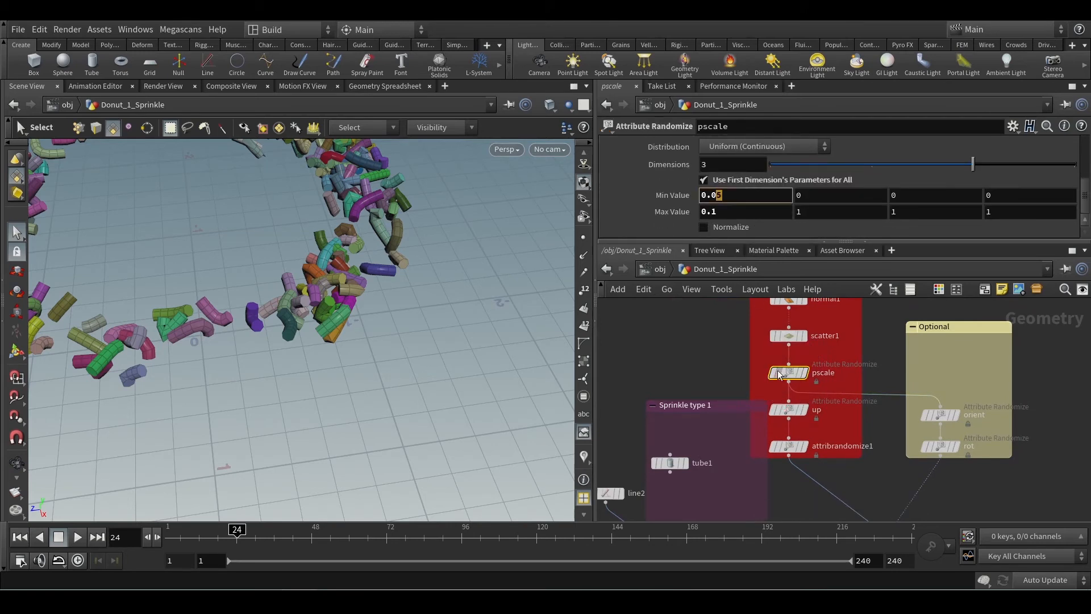
pyautogui.click(745, 217)
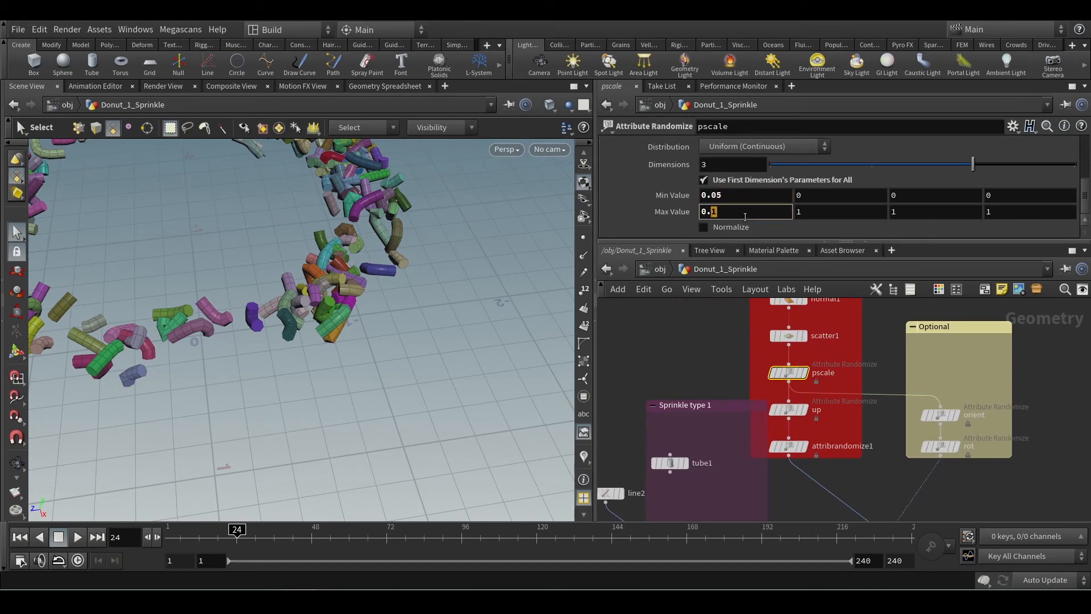
pyautogui.write('0')
pyautogui.press('BackSpace')
pyautogui.press('BackSpace')
pyautogui.write('07')
pyautogui.press('Return')
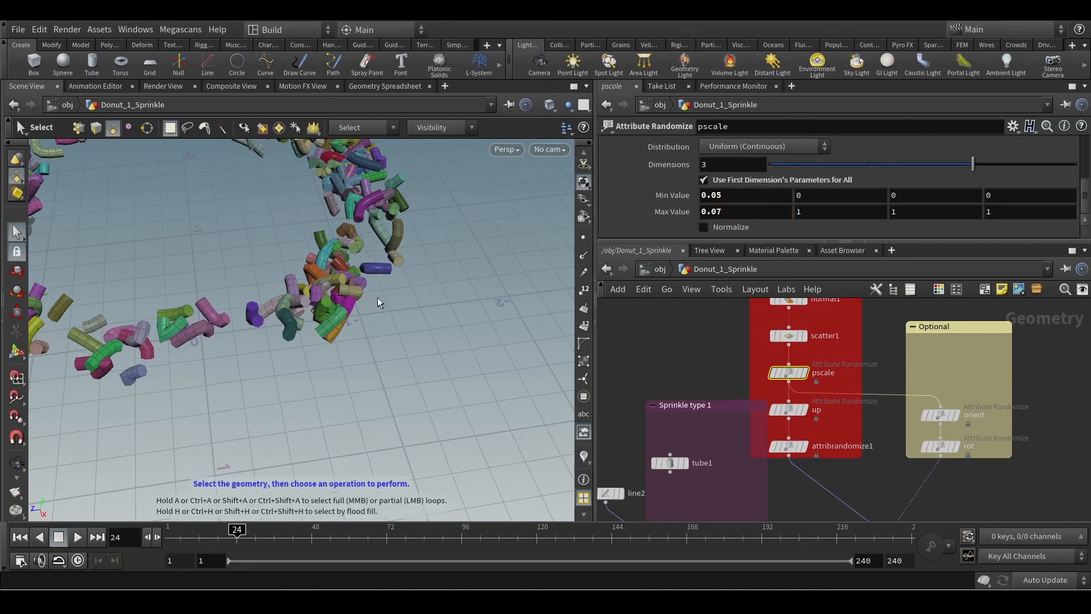
pyautogui.scroll(-4, 371, 305)
pyautogui.moveTo(352, 320); pyautogui.dragTo(303, 308)
pyautogui.scroll(4, 302, 305)
pyautogui.press('s')
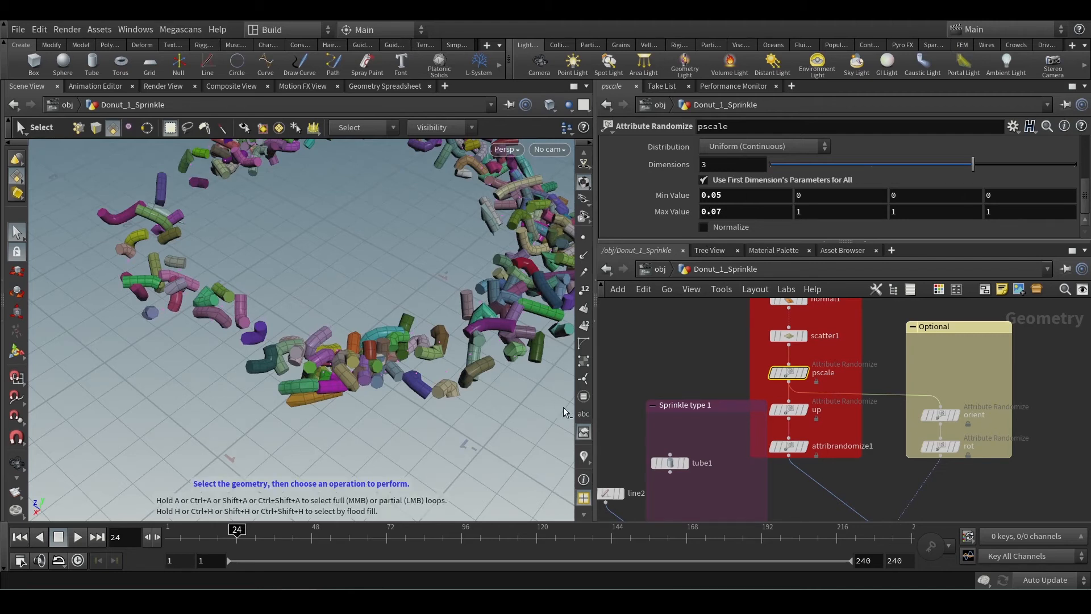
# Undo the last change to the pscale node's Max Value
pyautogui.moveTo(681, 353); pyautogui.dragTo(749, 300, button='middle')
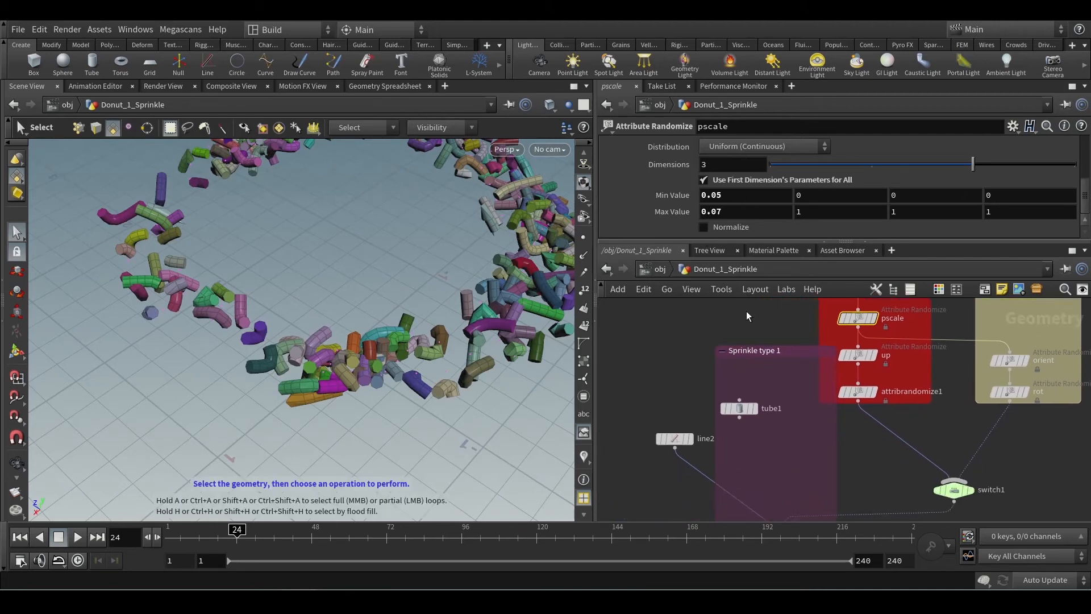
pyautogui.moveTo(688, 440)
pyautogui.hotkey('ctrl', 'z')
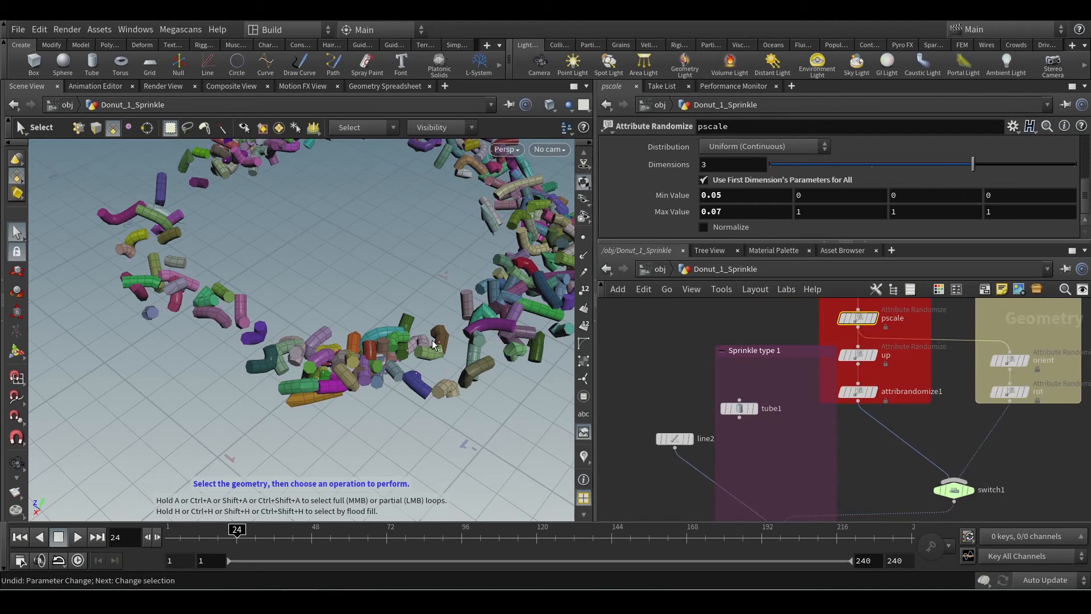
pyautogui.moveTo(670, 405)
pyautogui.mouseDown(button='middle')
pyautogui.moveTo(655, 320)
pyautogui.moveTo(664, 340)
pyautogui.mouseUp(button='middle')
pyautogui.moveTo(679, 492); pyautogui.dragTo(648, 400, button='middle')
pyautogui.moveTo(815, 443); pyautogui.dragTo(810, 384, button='middle')
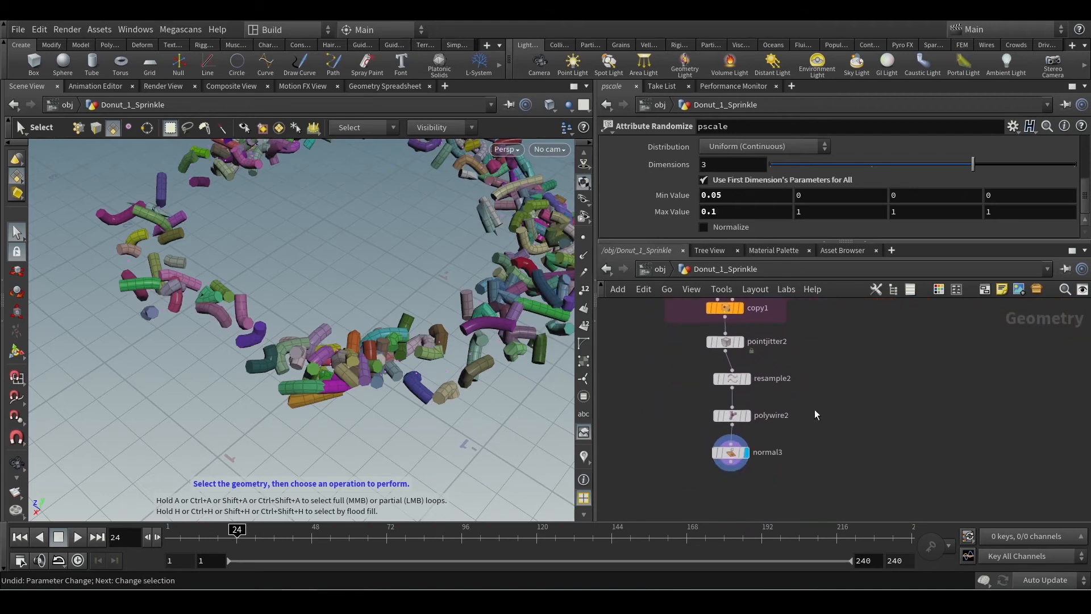
# Select polywire2 and inspect the bent sprinkles and their thickness up close, leaving its Wire Radius at 0.027
pyautogui.click(732, 415)
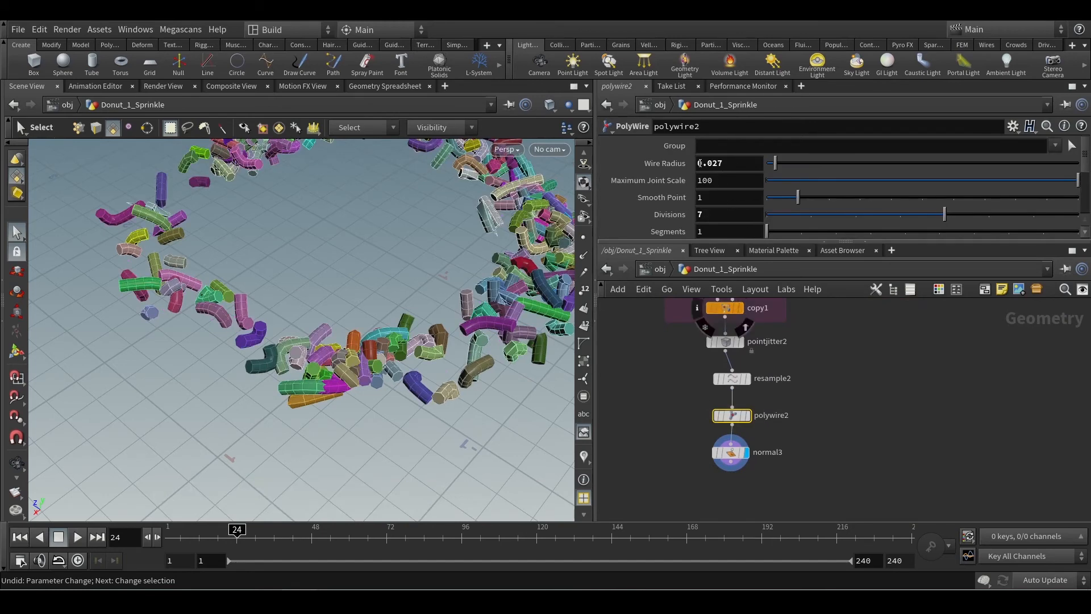
pyautogui.scroll(5, 479, 307)
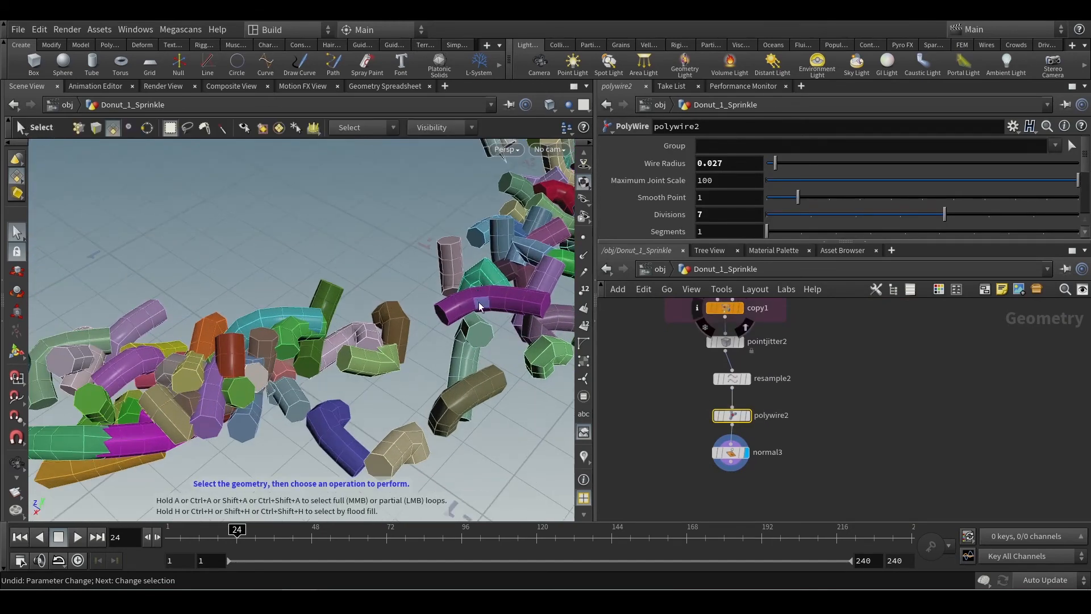
pyautogui.scroll(3, 484, 316)
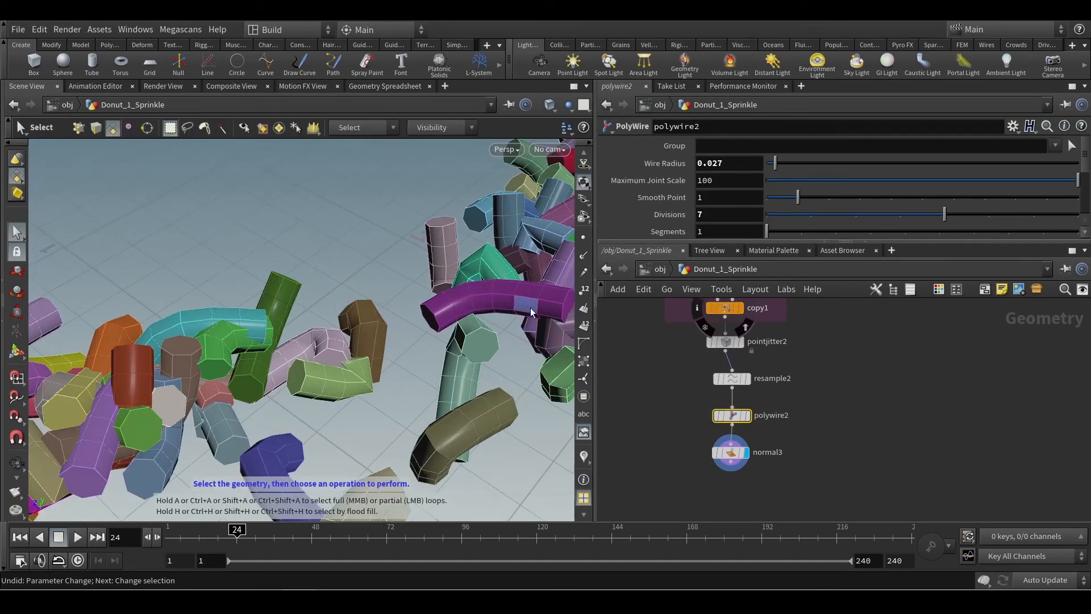
pyautogui.keyDown('alt'); pyautogui.moveTo(530, 311); pyautogui.dragTo(525, 294); pyautogui.keyUp('alt')
pyautogui.keyDown('alt'); pyautogui.moveTo(488, 404); pyautogui.dragTo(442, 423, button='right'); pyautogui.keyUp('alt')
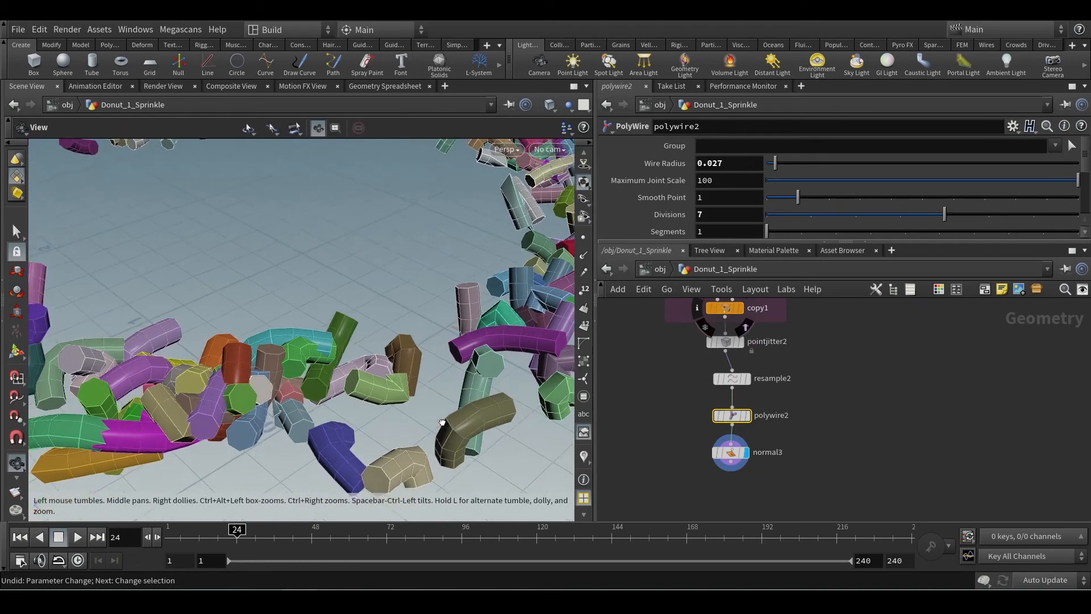
pyautogui.keyDown('alt'); pyautogui.moveTo(442, 422); pyautogui.dragTo(434, 424); pyautogui.keyUp('alt')
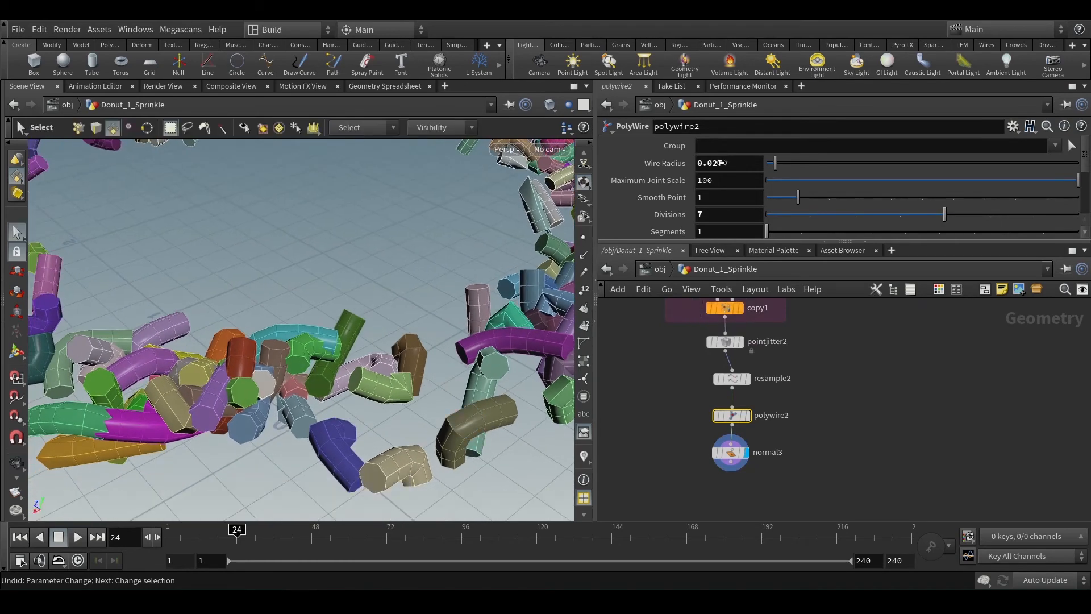
pyautogui.moveTo(721, 163); pyautogui.dragTo(718, 191, button='middle')
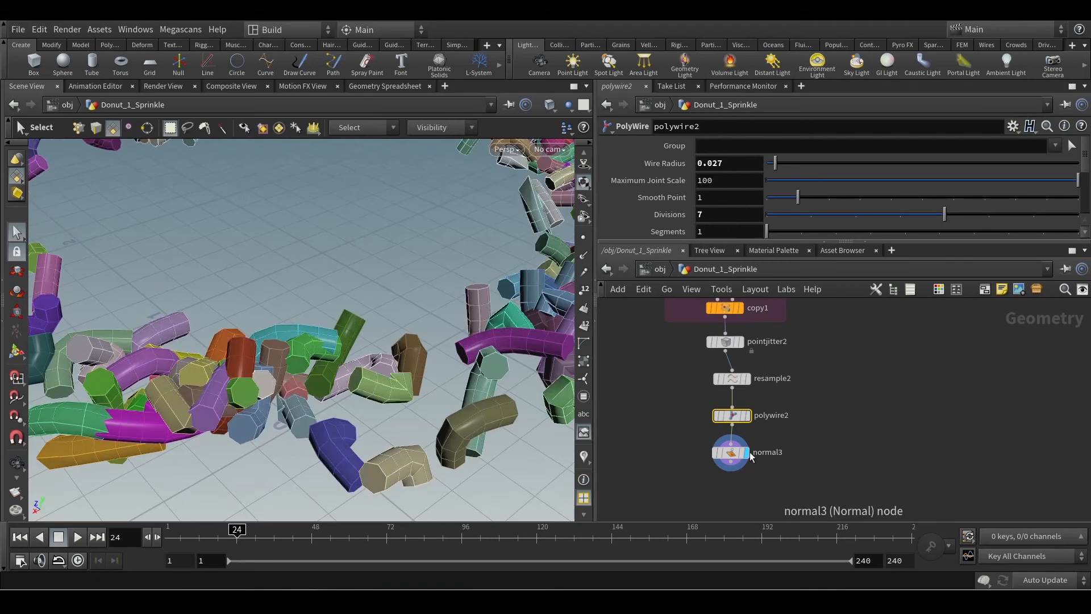
# Move normal3 and polywire2 further down the network to make room below resample2
pyautogui.moveTo(732, 453); pyautogui.dragTo(731, 476)
pyautogui.moveTo(736, 411); pyautogui.dragTo(736, 427)
pyautogui.press('Escape')
pyautogui.keyDown('alt'); pyautogui.moveTo(390, 357); pyautogui.dragTo(247, 375); pyautogui.keyUp('alt')
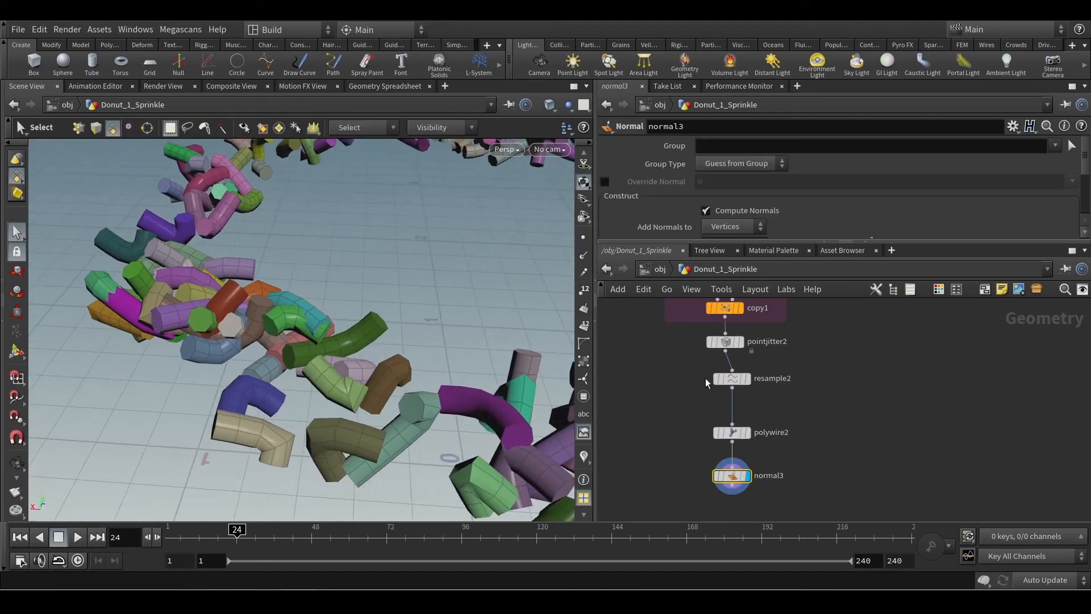
# Select and display resample2 with point markers turned on to examine the points along the curves
pyautogui.click(747, 378)
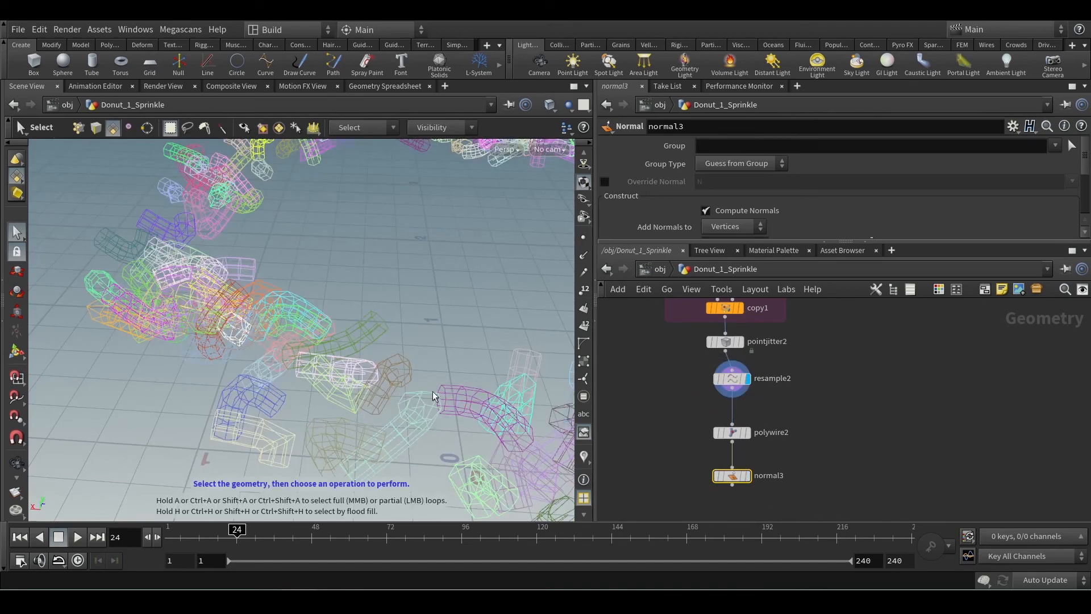
pyautogui.click(732, 379)
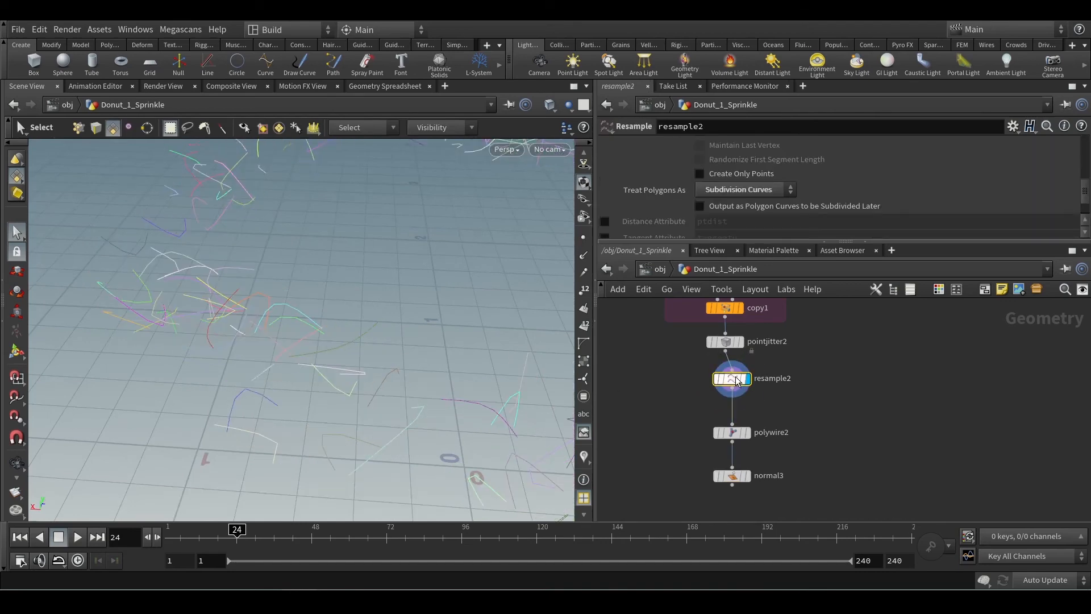
pyautogui.click(586, 244)
pyautogui.keyDown('alt'); pyautogui.moveTo(429, 343); pyautogui.dragTo(444, 361); pyautogui.keyUp('alt')
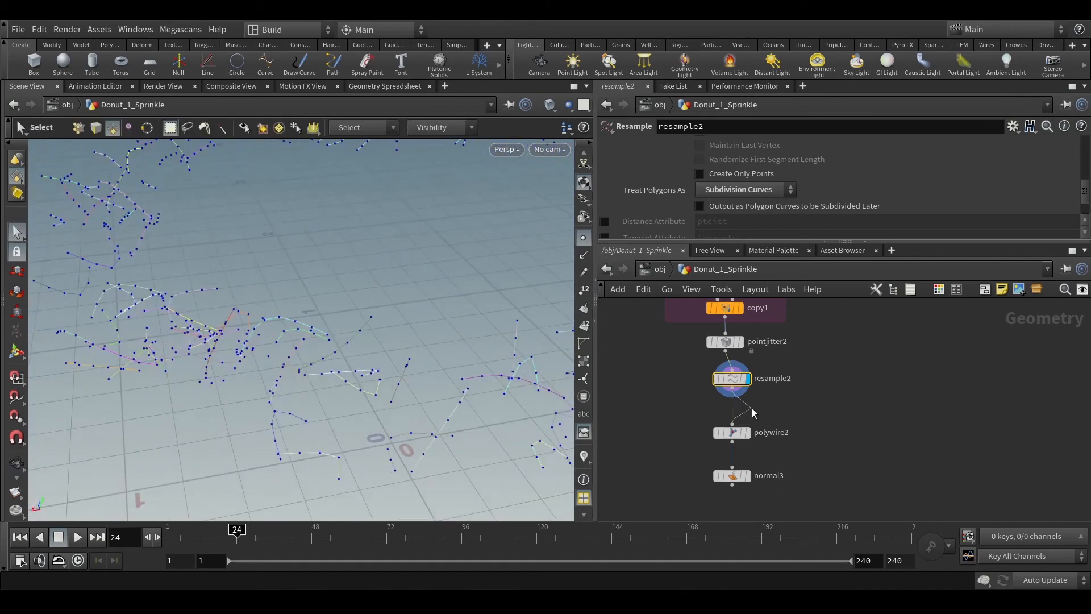
# Insert a Smooth node between resample2 and polywire2 and display it
pyautogui.press('Tab')
pyautogui.write('sn')
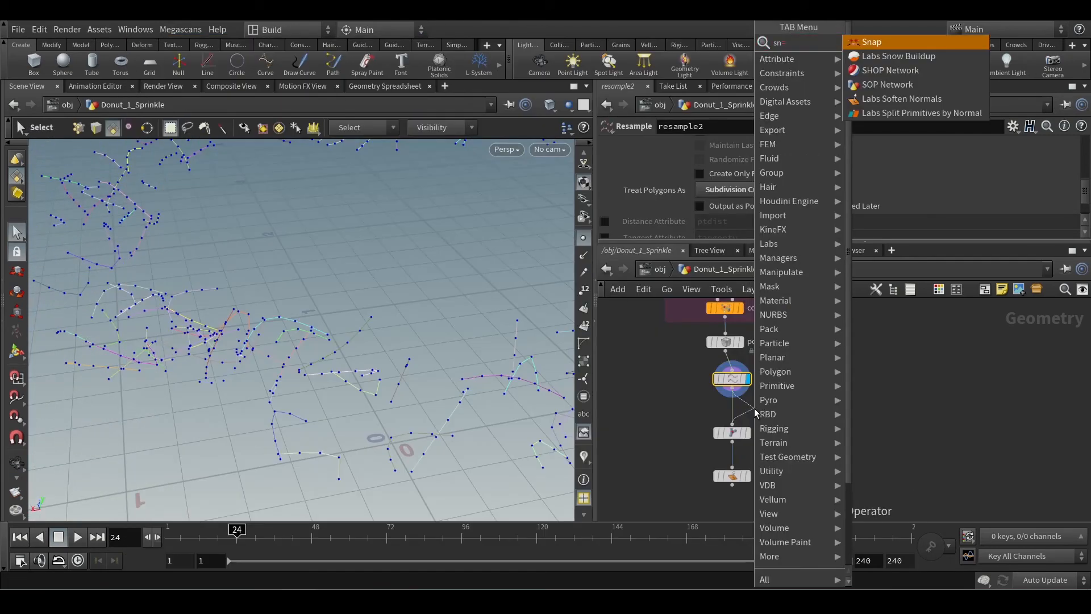
pyautogui.press('BackSpace')
pyautogui.press('BackSpace')
pyautogui.write('smoo')
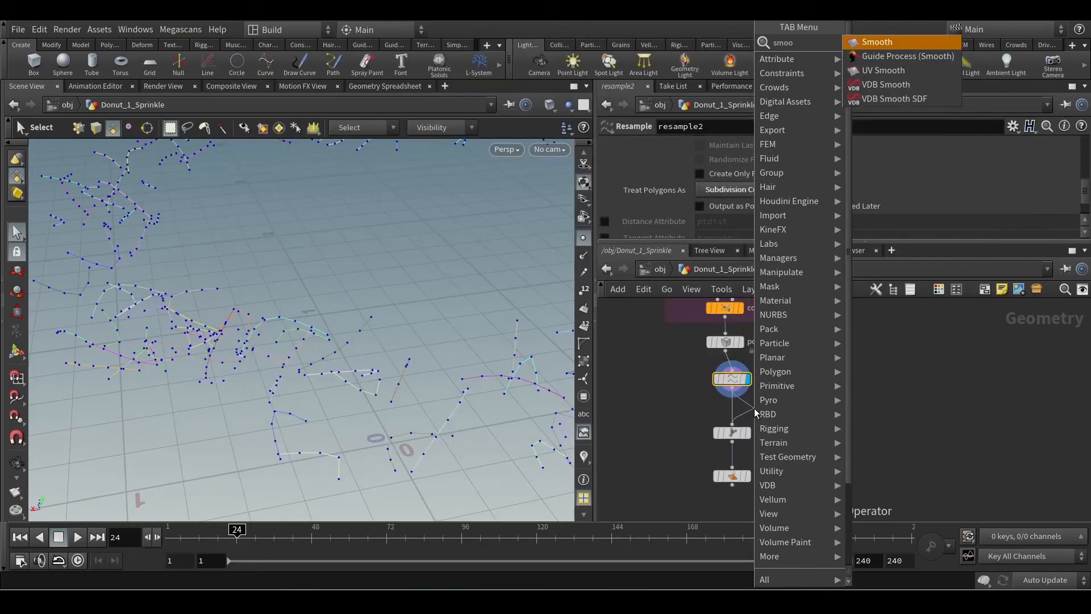
pyautogui.press('Return')
pyautogui.click(755, 415)
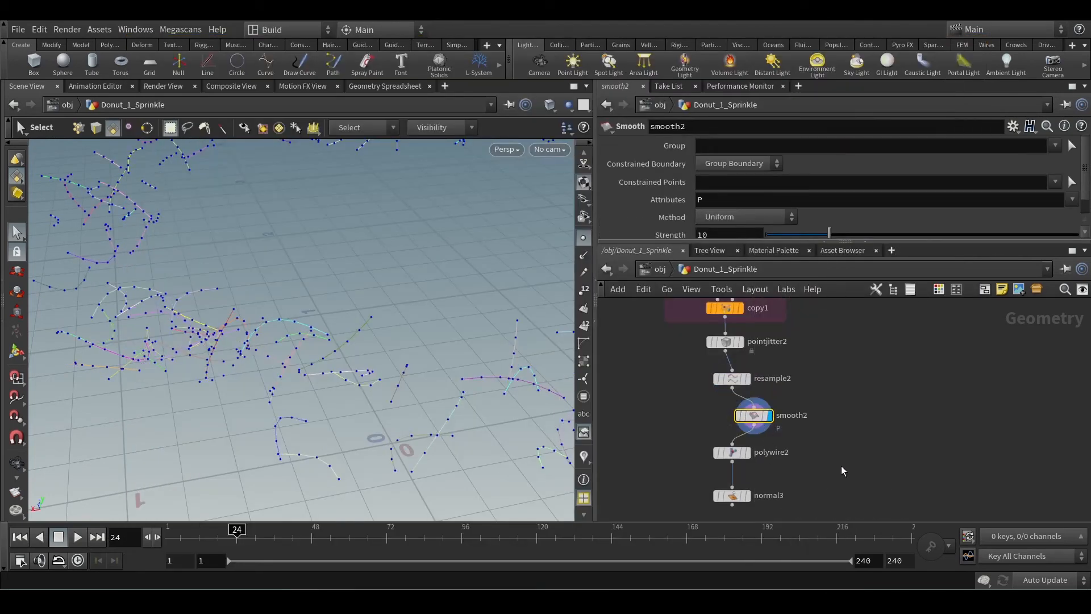
# Display normal3, hide the point markers and inspect the smoothed sprinkles from several angles
pyautogui.moveTo(842, 469); pyautogui.dragTo(836, 431, button='middle')
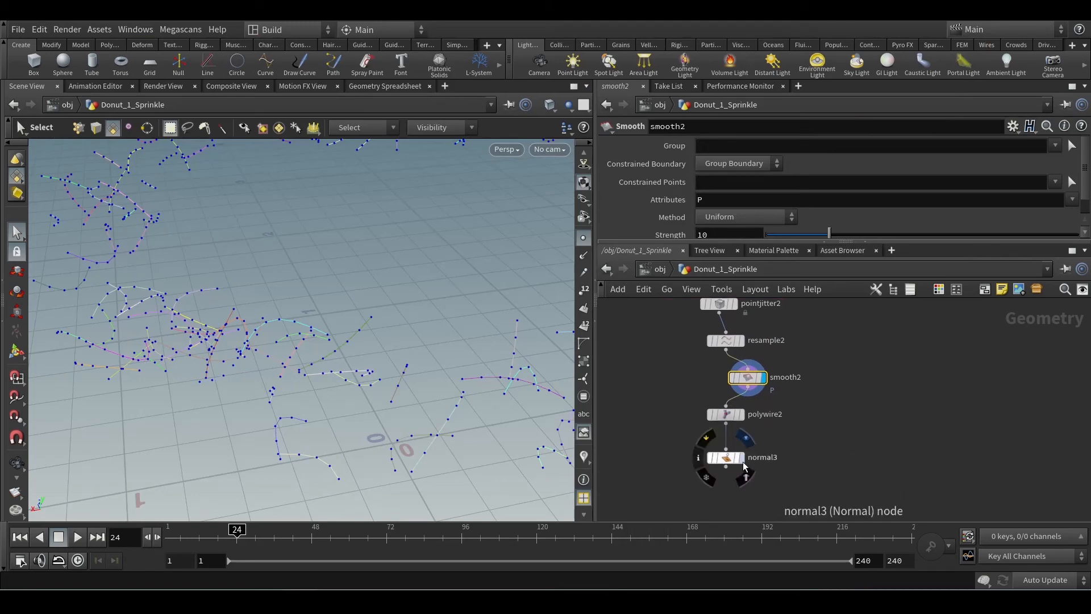
pyautogui.click(744, 465)
pyautogui.click(727, 457)
pyautogui.press('Escape')
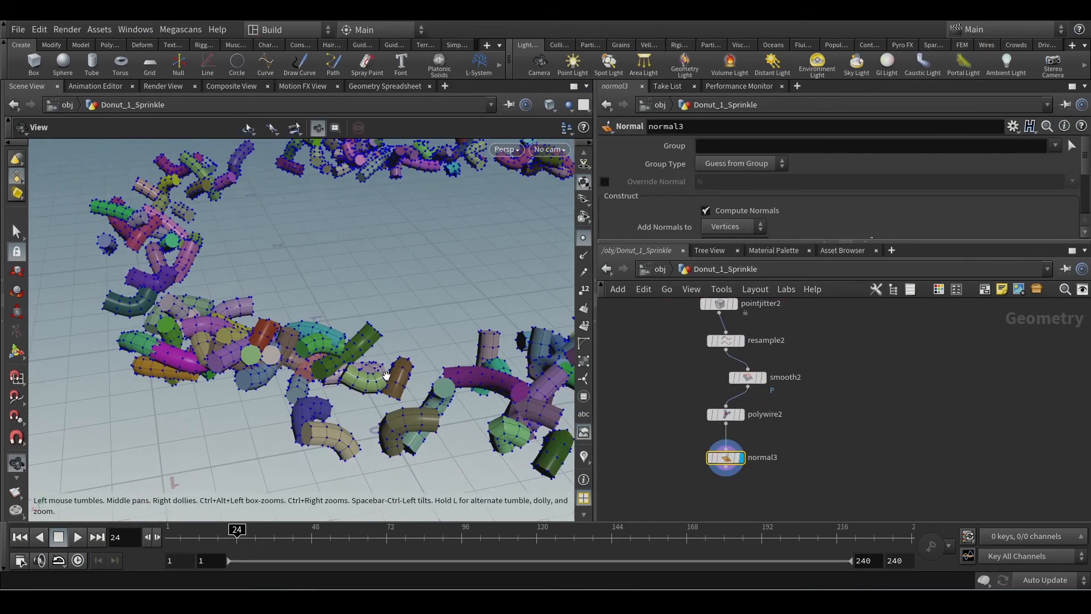
pyautogui.moveTo(386, 376)
pyautogui.mouseDown()
pyautogui.moveTo(430, 356)
pyautogui.moveTo(483, 402)
pyautogui.moveTo(354, 362)
pyautogui.moveTo(406, 356)
pyautogui.moveTo(401, 382)
pyautogui.mouseUp()
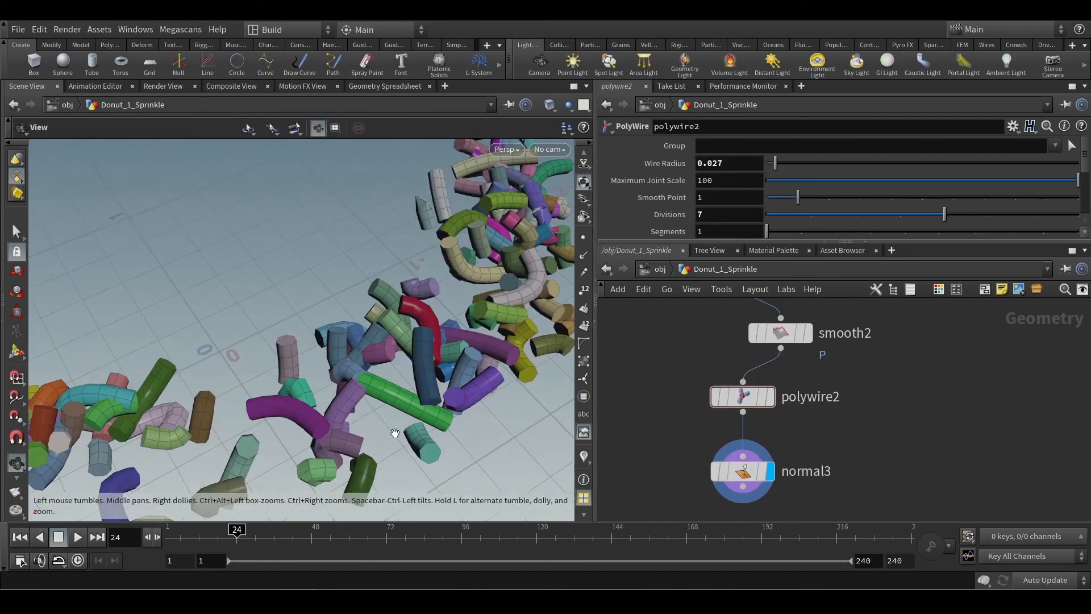
pyautogui.moveTo(381, 411); pyautogui.dragTo(434, 453)
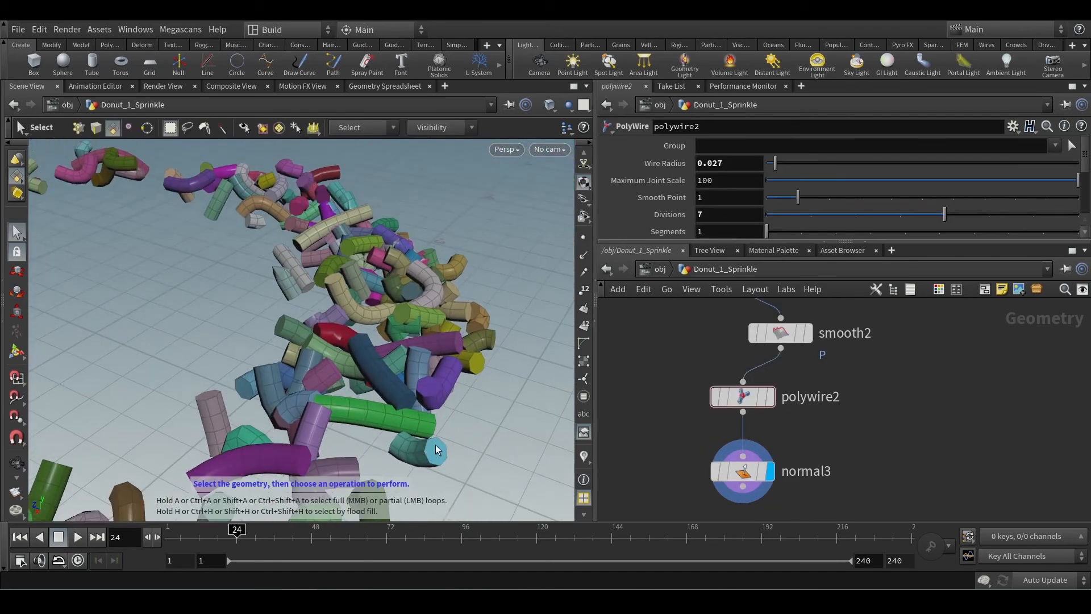
# Move normal3 down and insert a Subdivide node between polywire2 and normal3
pyautogui.moveTo(631, 450); pyautogui.dragTo(652, 383, button='middle')
pyautogui.moveTo(766, 403); pyautogui.dragTo(767, 460)
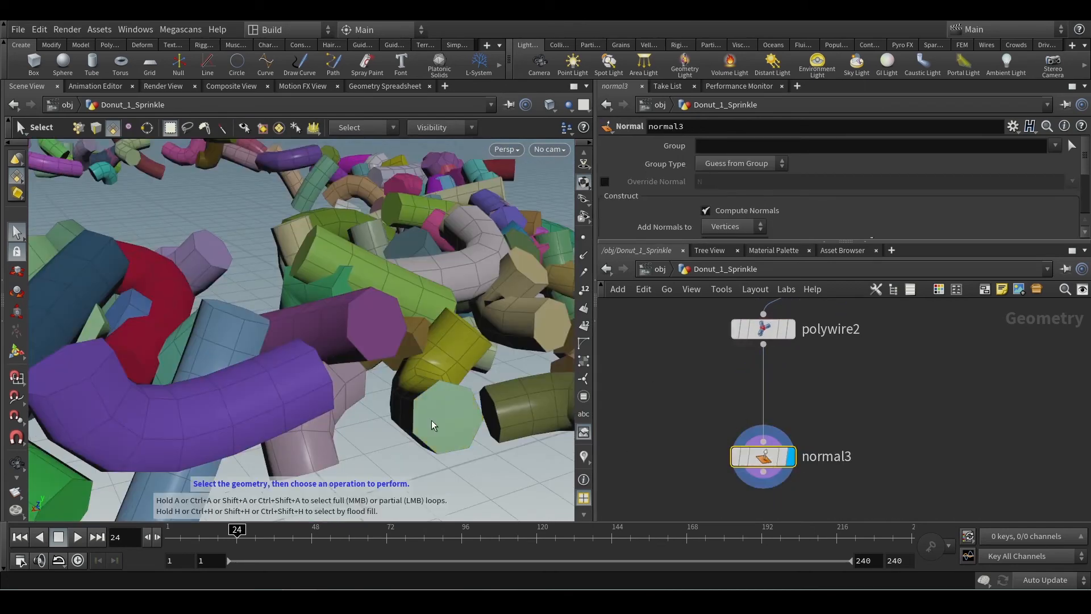
pyautogui.click(765, 392)
pyautogui.press('Tab')
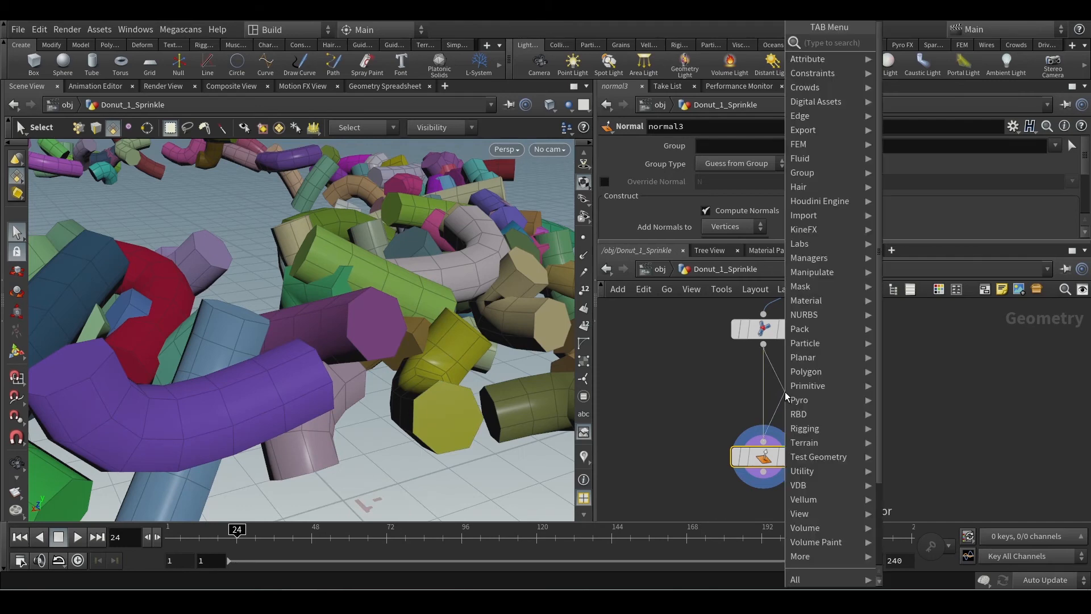
pyautogui.write('subd')
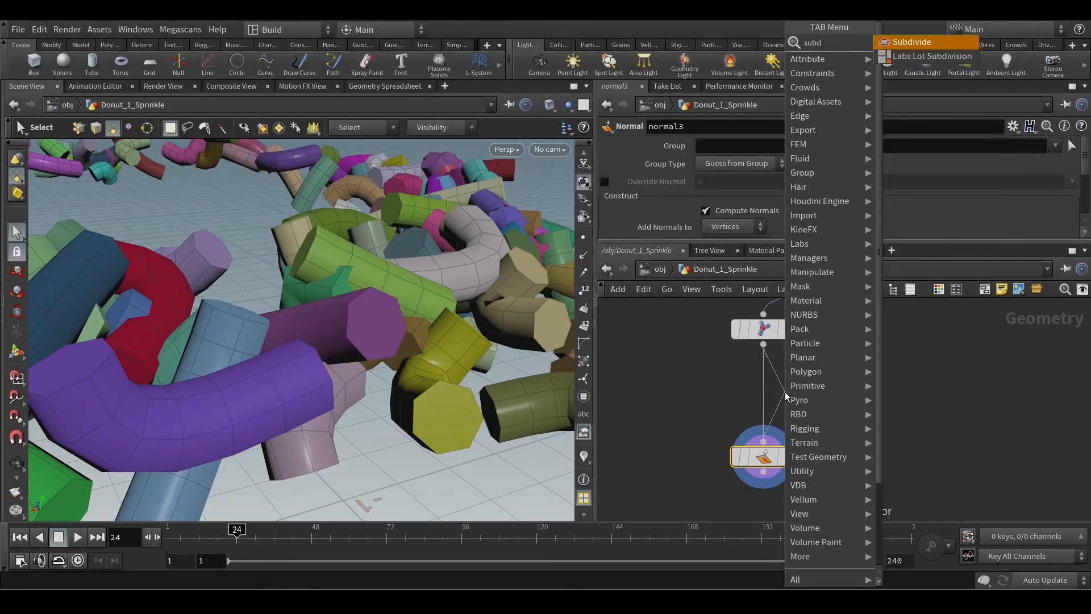
pyautogui.write('i')
pyautogui.press('Return')
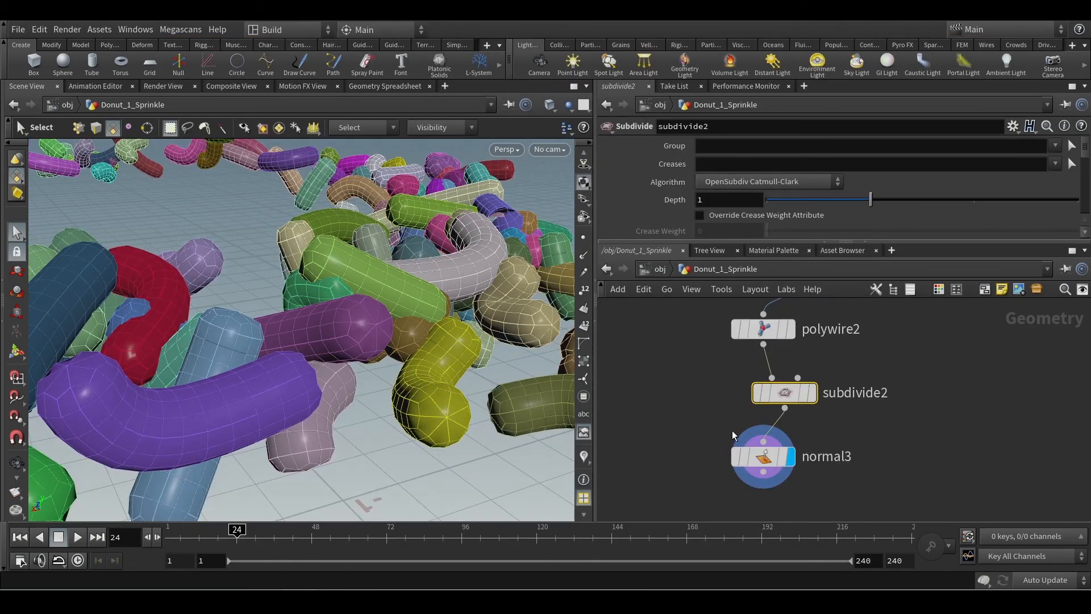
# Set subdivide2's Depth to 2 and inspect the rounded sprinkles around the ring
pyautogui.moveTo(392, 398)
pyautogui.keyDown('alt'); pyautogui.mouseDown()
pyautogui.moveTo(373, 397)
pyautogui.moveTo(366, 419)
pyautogui.moveTo(263, 394)
pyautogui.moveTo(388, 409)
pyautogui.mouseUp(); pyautogui.keyUp('alt')
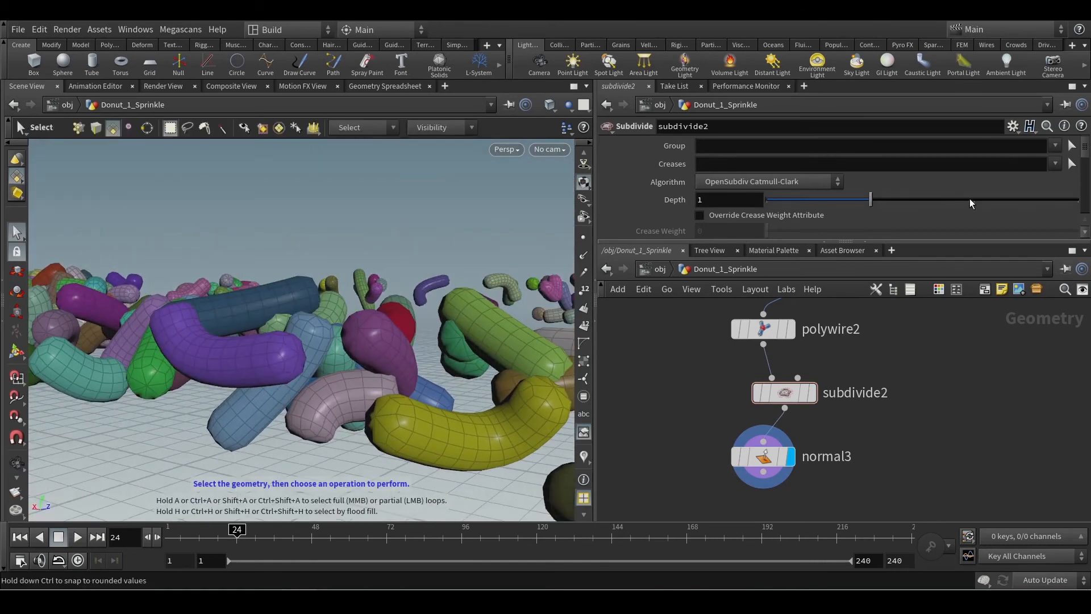
pyautogui.click(970, 198)
pyautogui.keyDown('alt'); pyautogui.moveTo(392, 398); pyautogui.dragTo(339, 361); pyautogui.keyUp('alt')
pyautogui.keyDown('alt'); pyautogui.moveTo(489, 356); pyautogui.dragTo(444, 347); pyautogui.keyUp('alt')
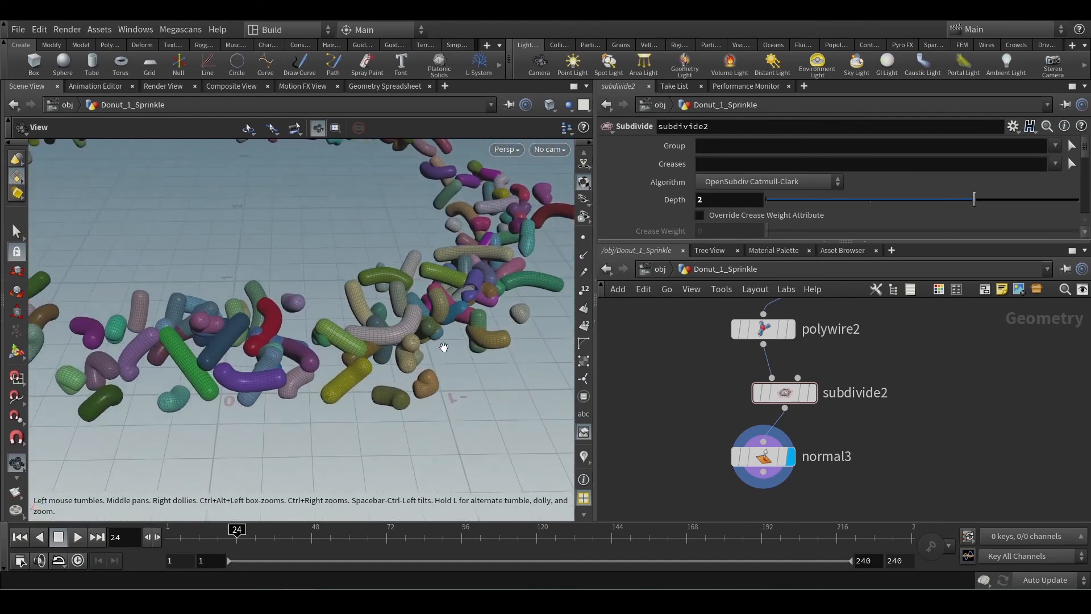
pyautogui.press('s')
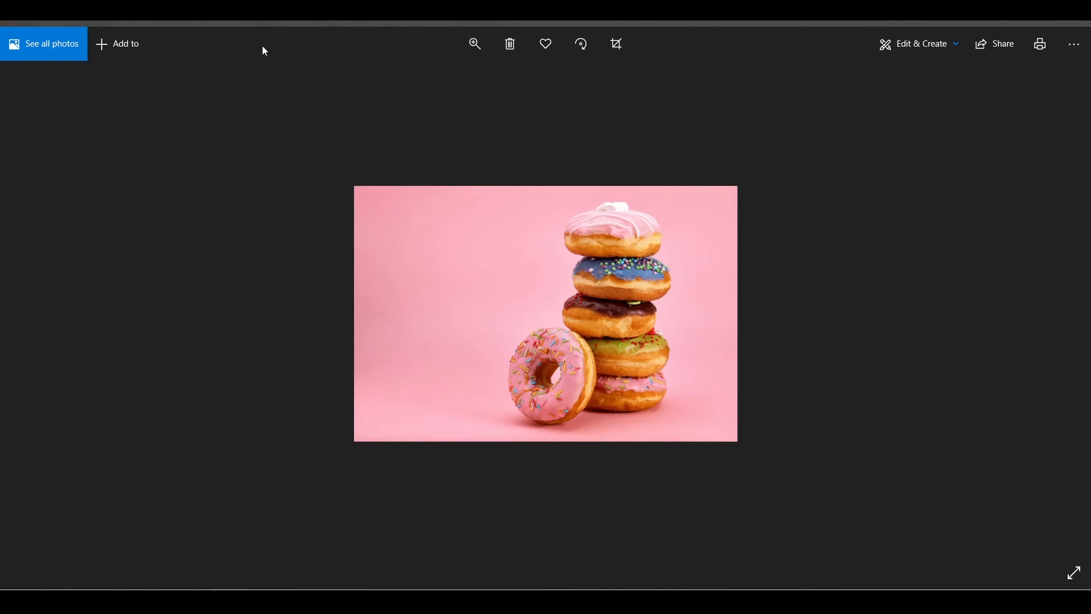
# In the Photos app, zoom into the donut reference pictures and examine the shape and thickness of the sprinkles
pyautogui.click(475, 43)
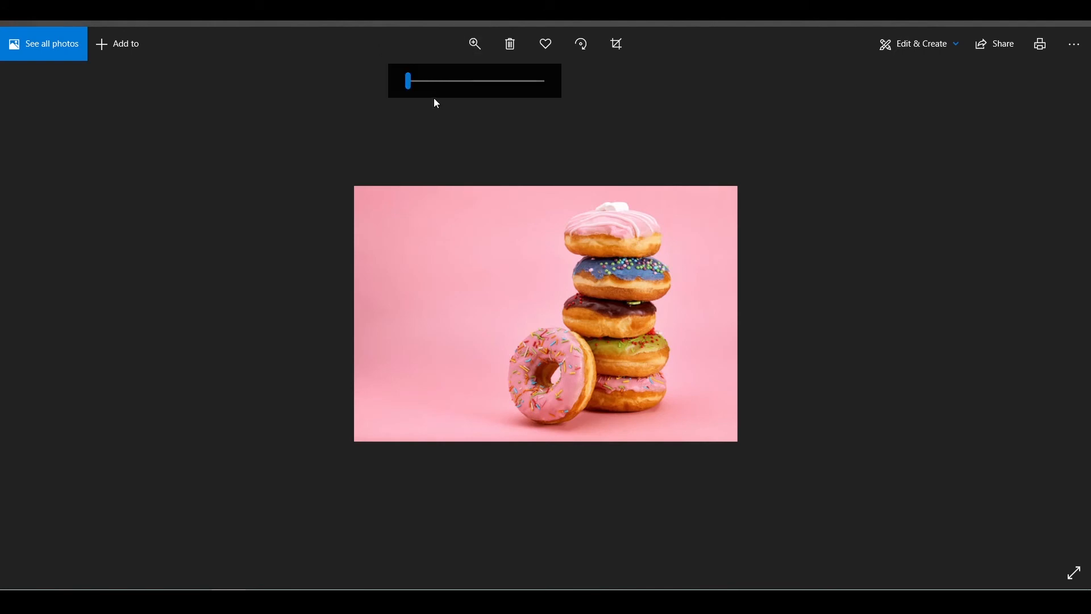
pyautogui.moveTo(406, 81); pyautogui.dragTo(463, 81)
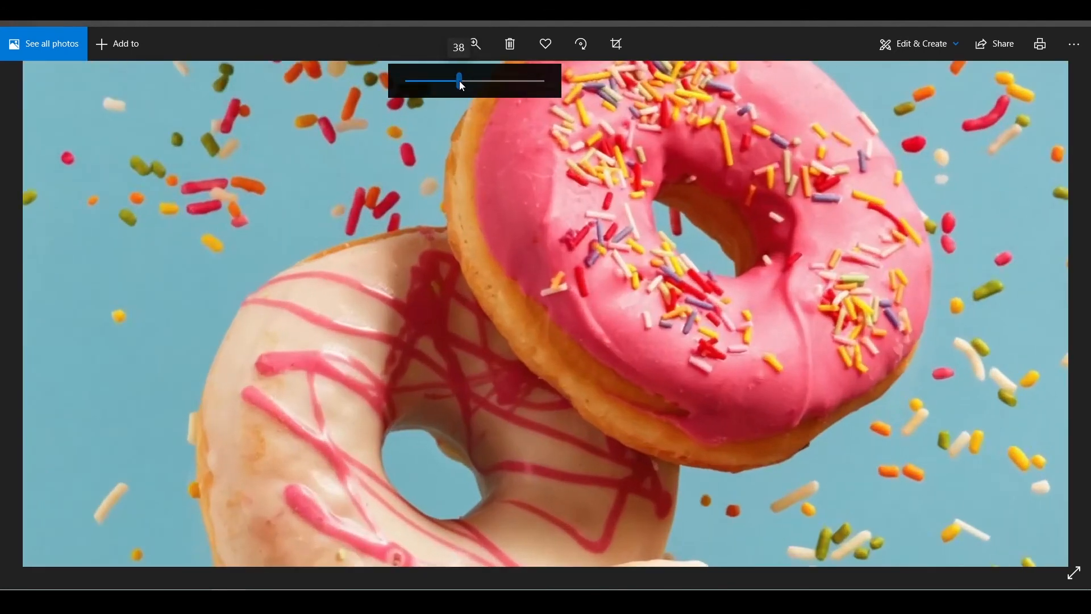
pyautogui.moveTo(459, 81); pyautogui.dragTo(453, 81)
pyautogui.moveTo(657, 334); pyautogui.dragTo(573, 407)
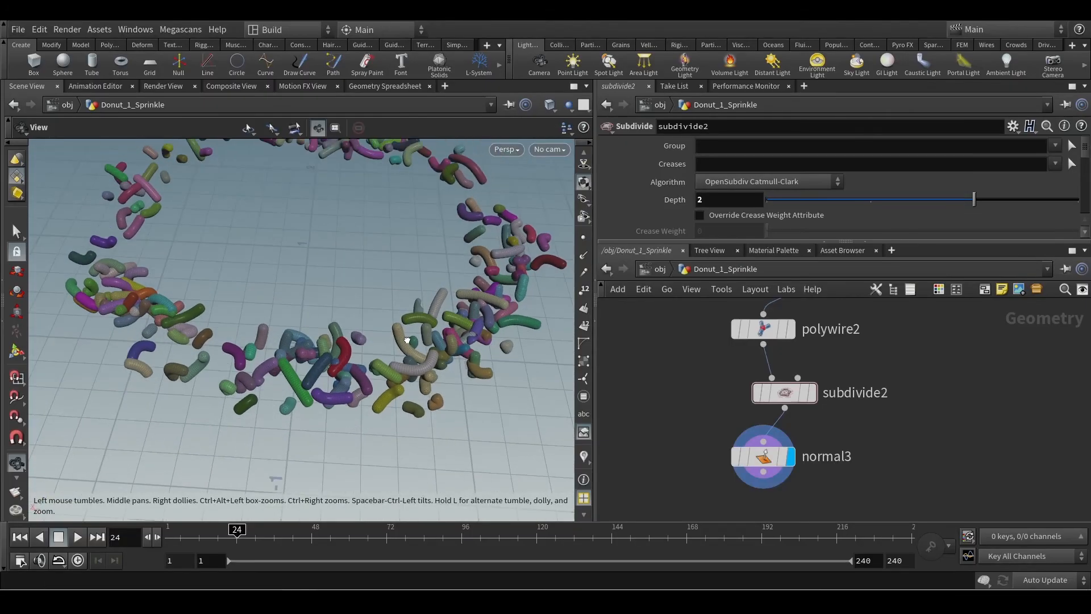
# Back in Houdini, set polywire2's Wire Radius to 0.01 and inspect the sprinkle ring from above and from the side
pyautogui.press('Escape')
pyautogui.moveTo(405, 296); pyautogui.dragTo(413, 332)
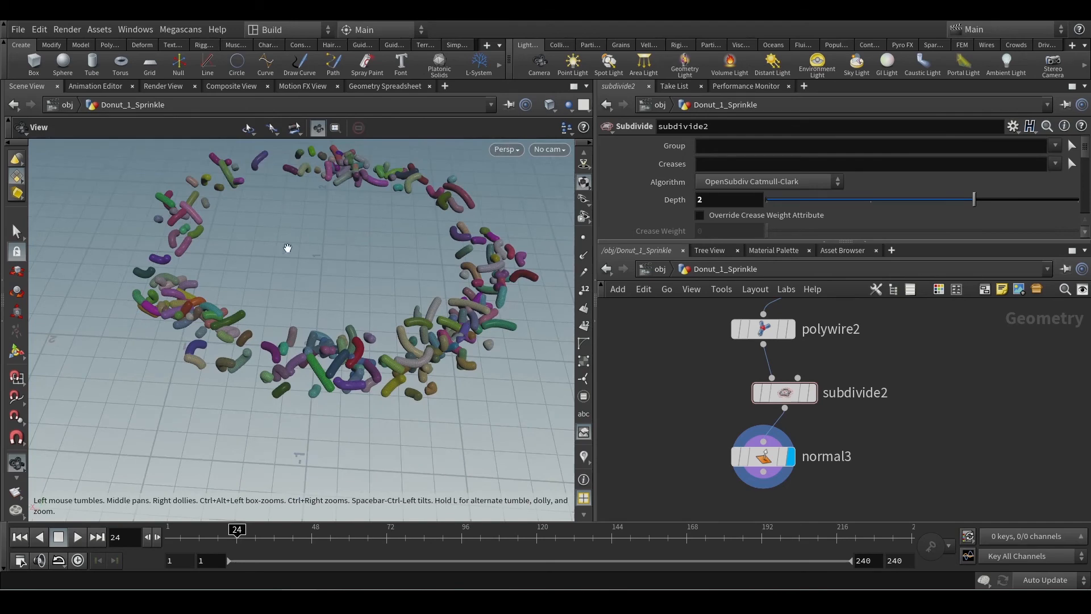
pyautogui.moveTo(659, 371); pyautogui.dragTo(699, 414, button='middle')
pyautogui.moveTo(702, 377); pyautogui.dragTo(912, 390)
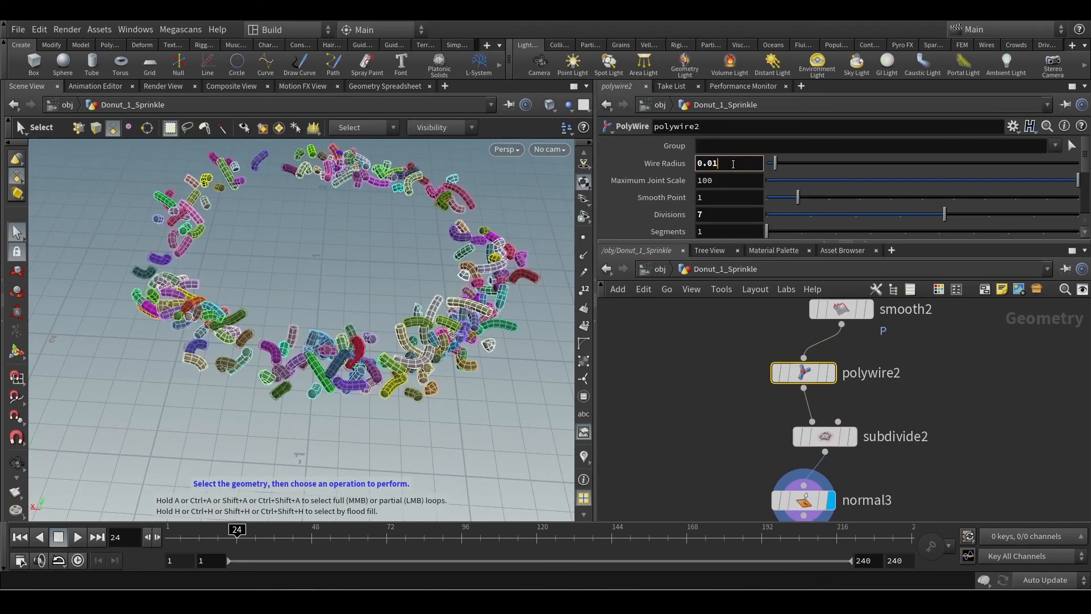
pyautogui.press('Escape')
pyautogui.moveTo(415, 349); pyautogui.dragTo(359, 334)
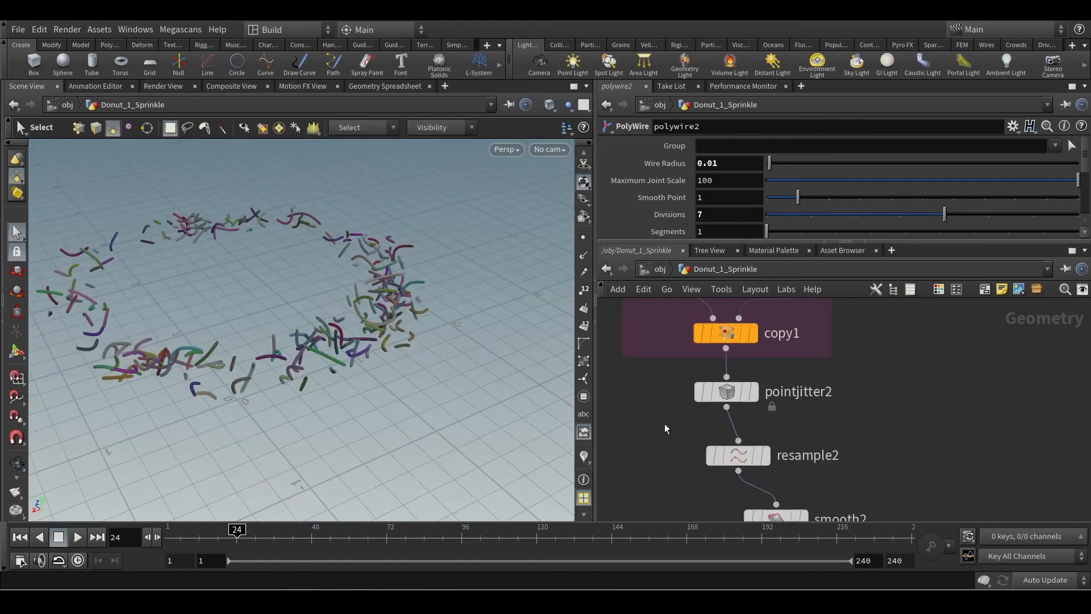
pyautogui.press('Escape')
pyautogui.moveTo(509, 390); pyautogui.dragTo(356, 327)
pyautogui.scroll(8, 317, 332)
pyautogui.moveTo(328, 322); pyautogui.dragTo(329, 361)
pyautogui.press('s')
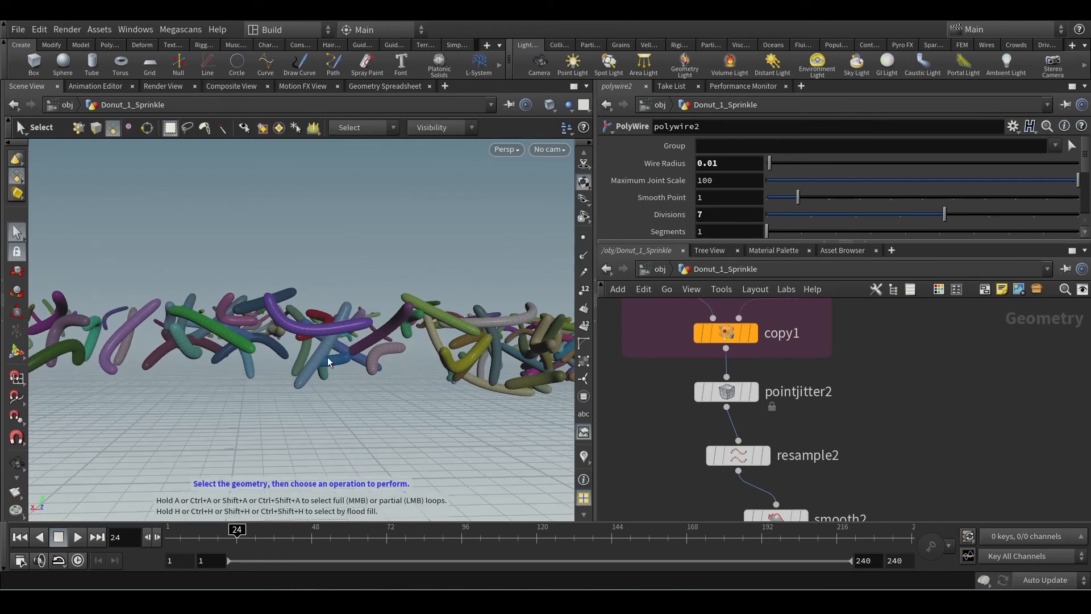
# Select and display pointjitter2 to examine the jittered lines, and return the display to normal3 for comparison
pyautogui.click(756, 392)
pyautogui.click(731, 394)
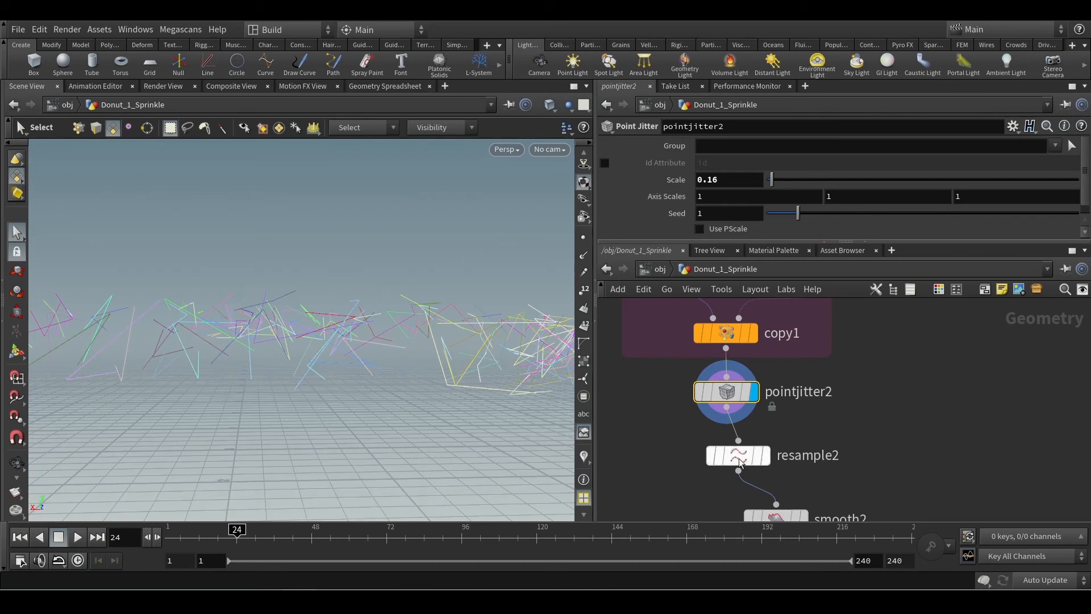
pyautogui.scroll(-4, 672, 495)
pyautogui.moveTo(672, 492); pyautogui.dragTo(676, 365, button='middle')
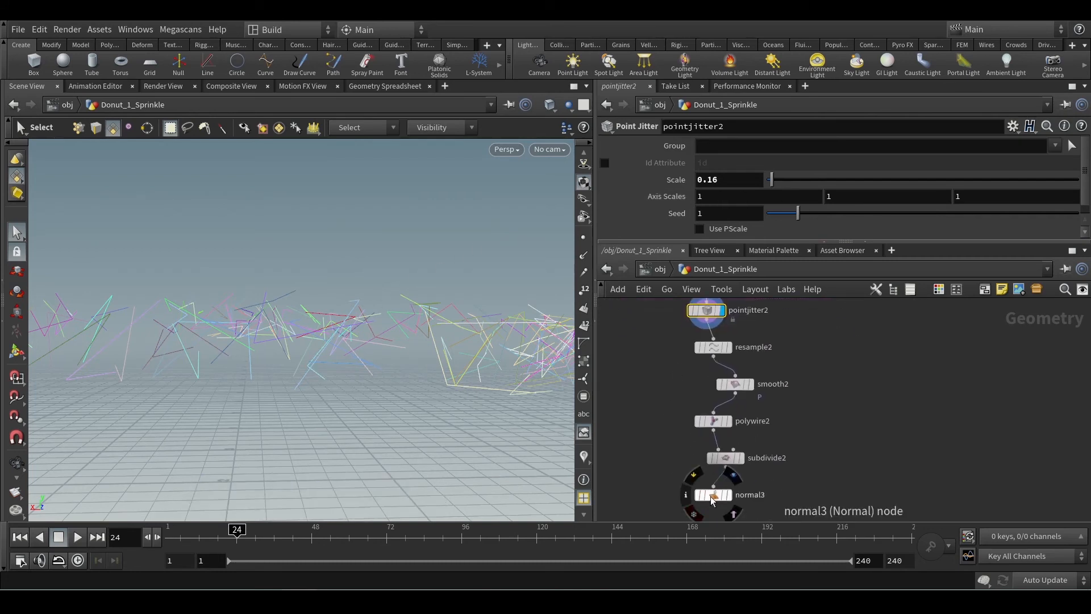
pyautogui.click(729, 495)
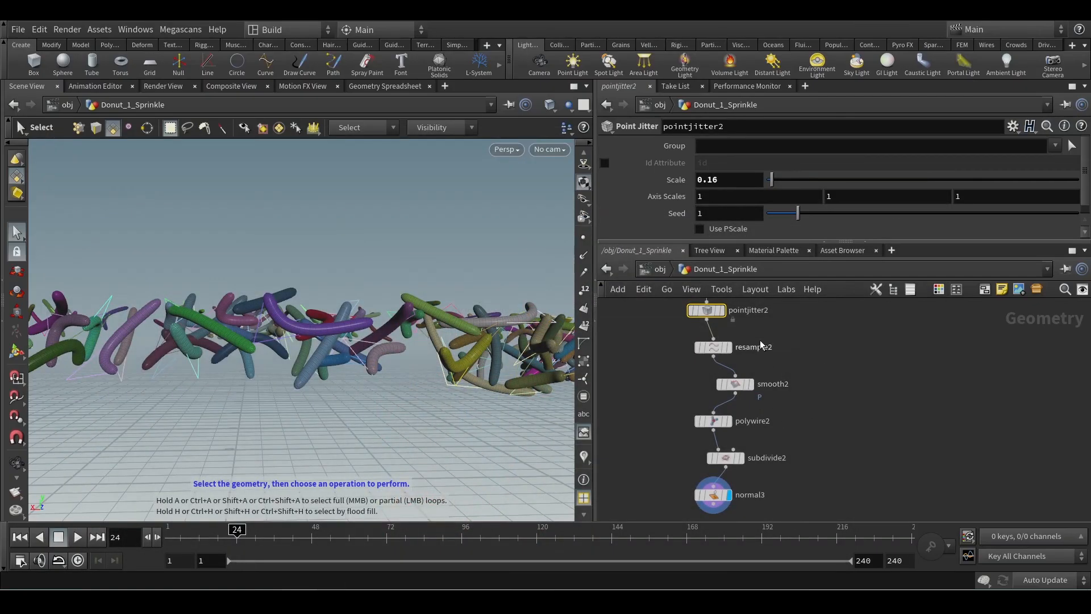
pyautogui.moveTo(762, 344); pyautogui.dragTo(753, 385, button='middle')
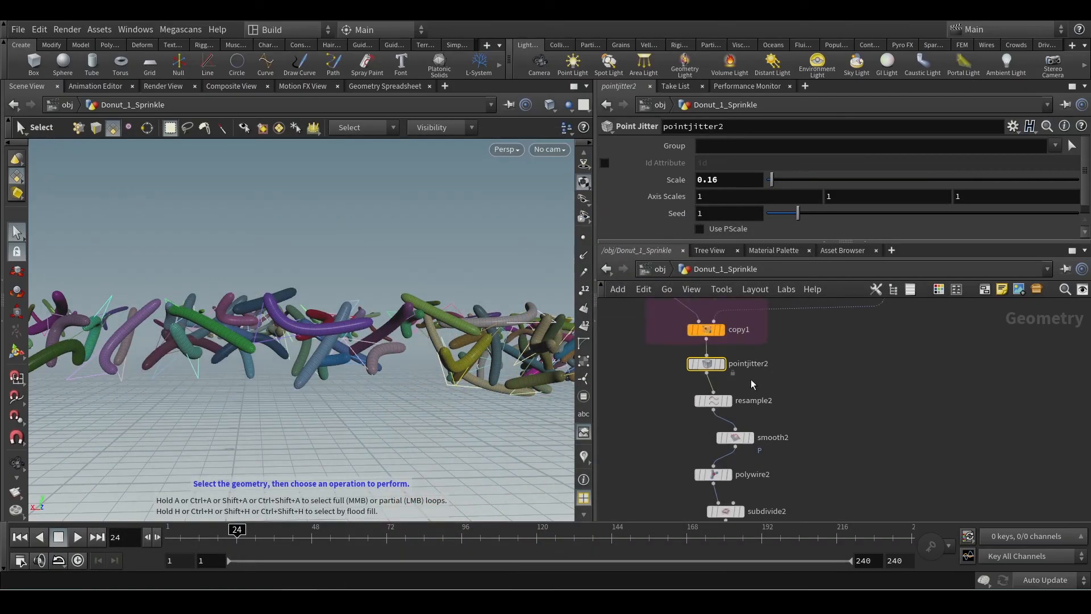
# Flatten the sprinkles vertically by lowering the Y Axis Scale of pointjitter2, and inspect the ring from the side and above
pyautogui.click(833, 196)
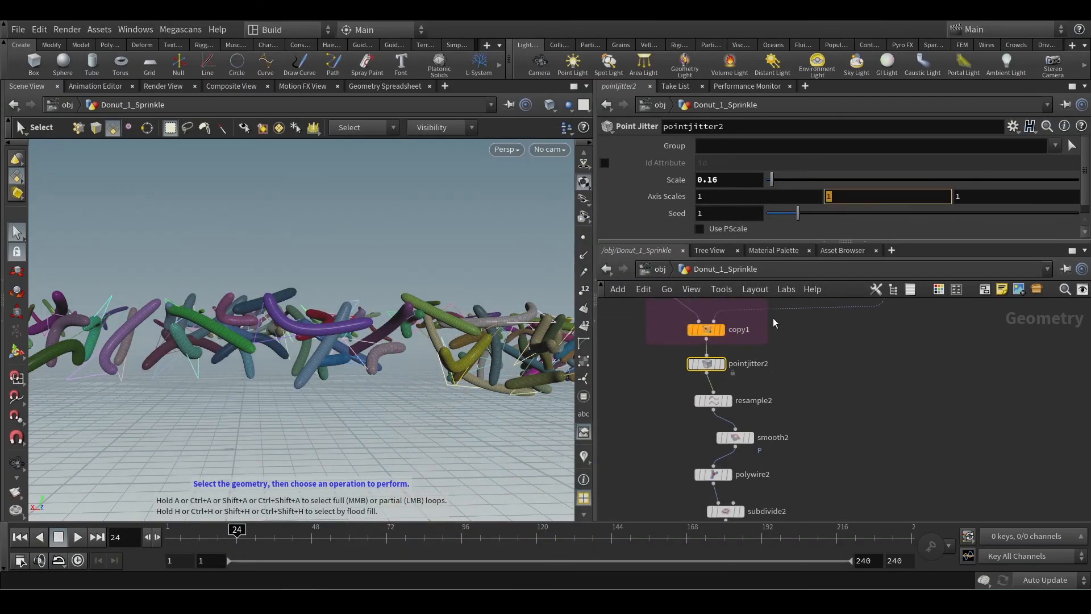
pyautogui.moveTo(860, 199); pyautogui.dragTo(788, 193, button='middle')
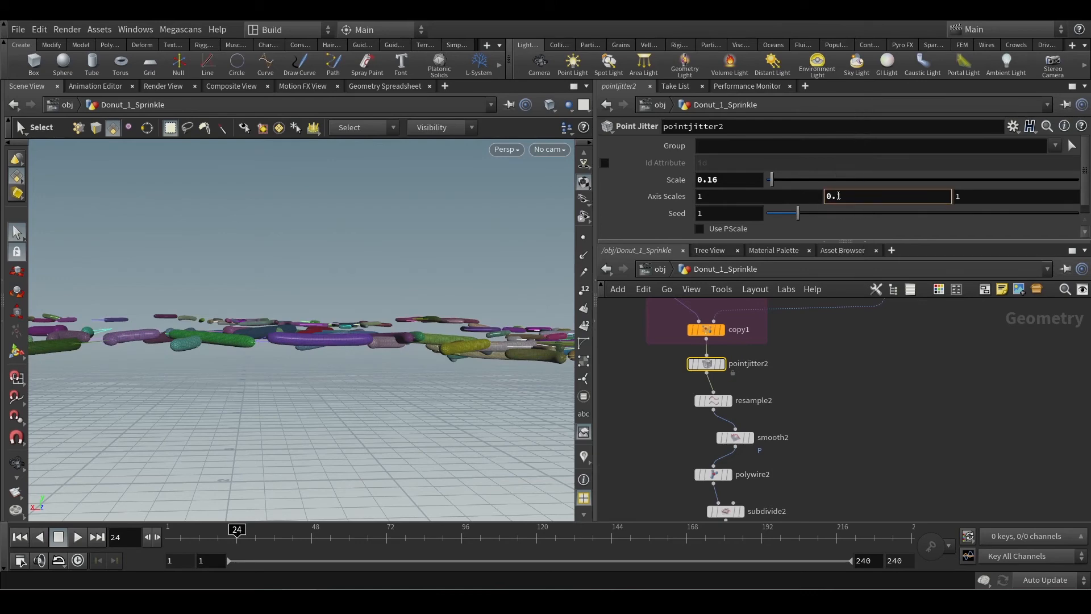
pyautogui.press('Escape')
pyautogui.moveTo(365, 360); pyautogui.dragTo(420, 319)
pyautogui.scroll(-6, 420, 320)
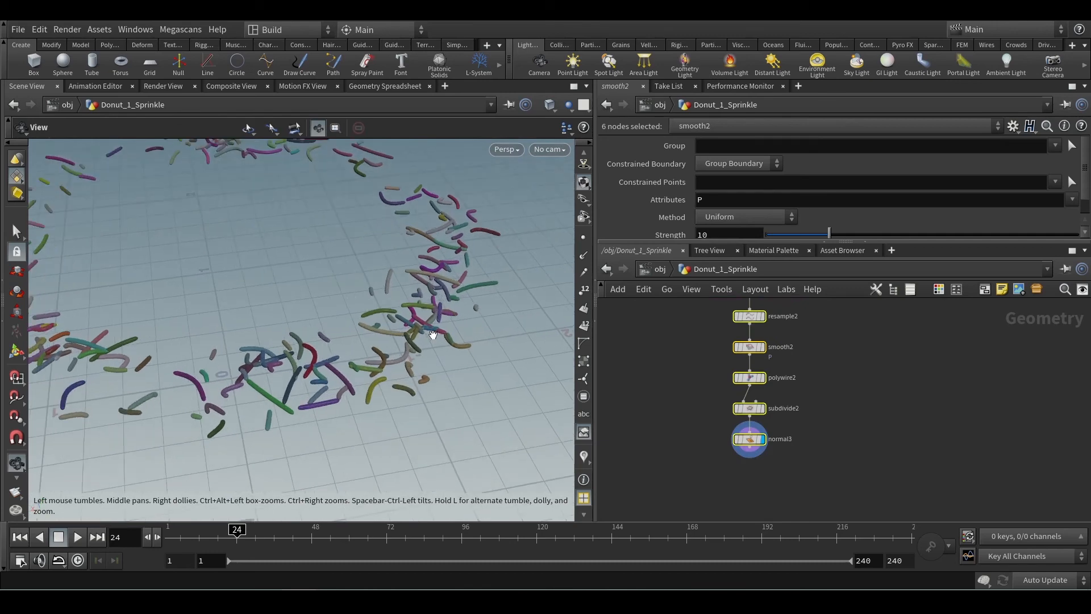
# At the object level, disconnect null2 from Donut_1, Donut_1_Icing and Donut_1_Sprinkle
pyautogui.press('s')
pyautogui.click(649, 361)
pyautogui.click(660, 269)
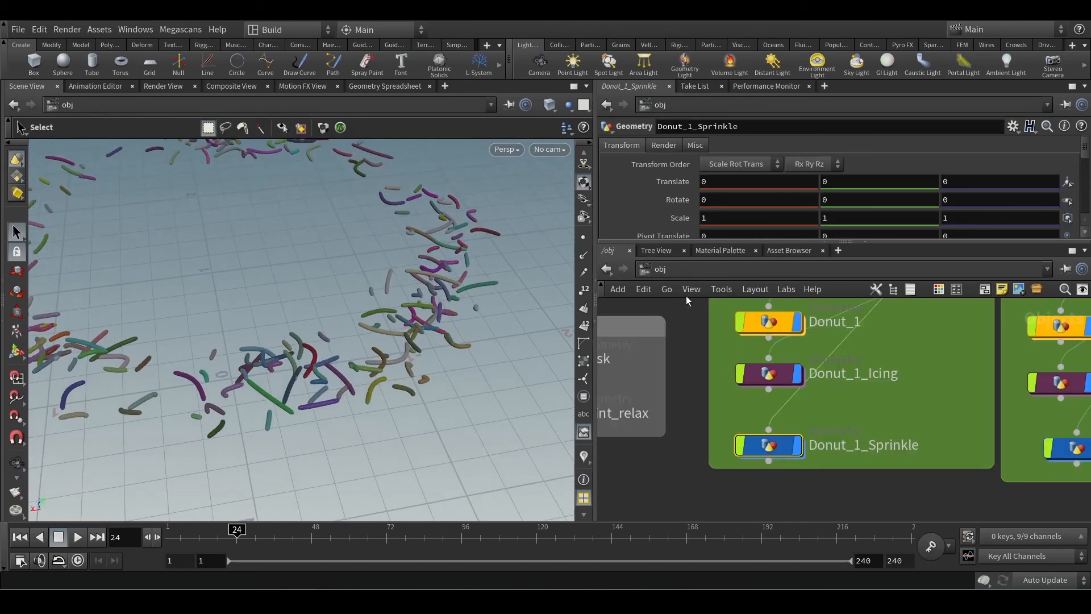
pyautogui.click(749, 317)
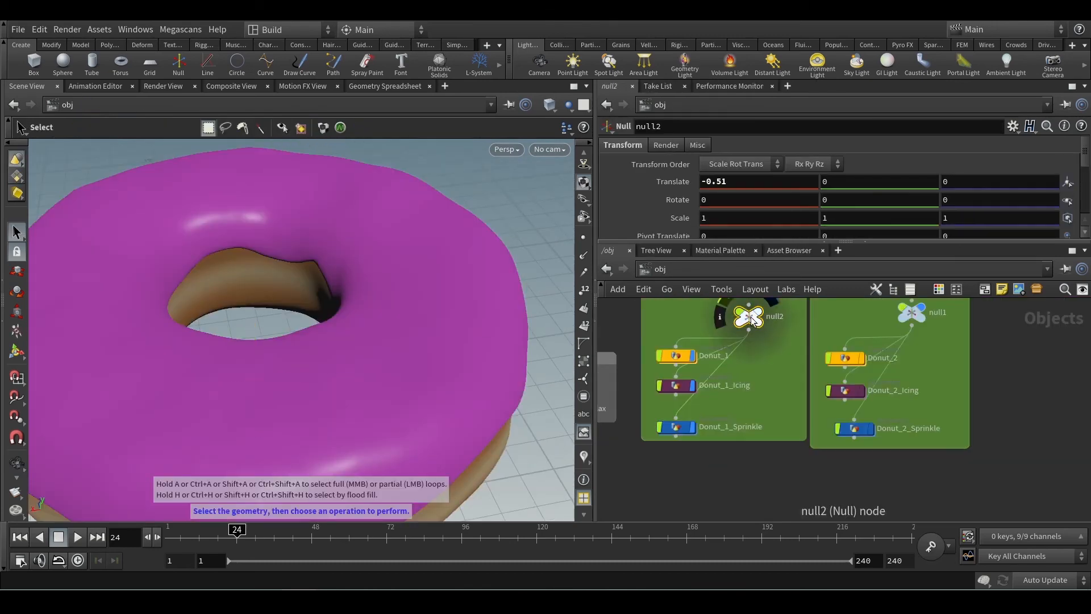
pyautogui.click(757, 313)
pyautogui.moveTo(754, 474); pyautogui.dragTo(748, 492, button='middle')
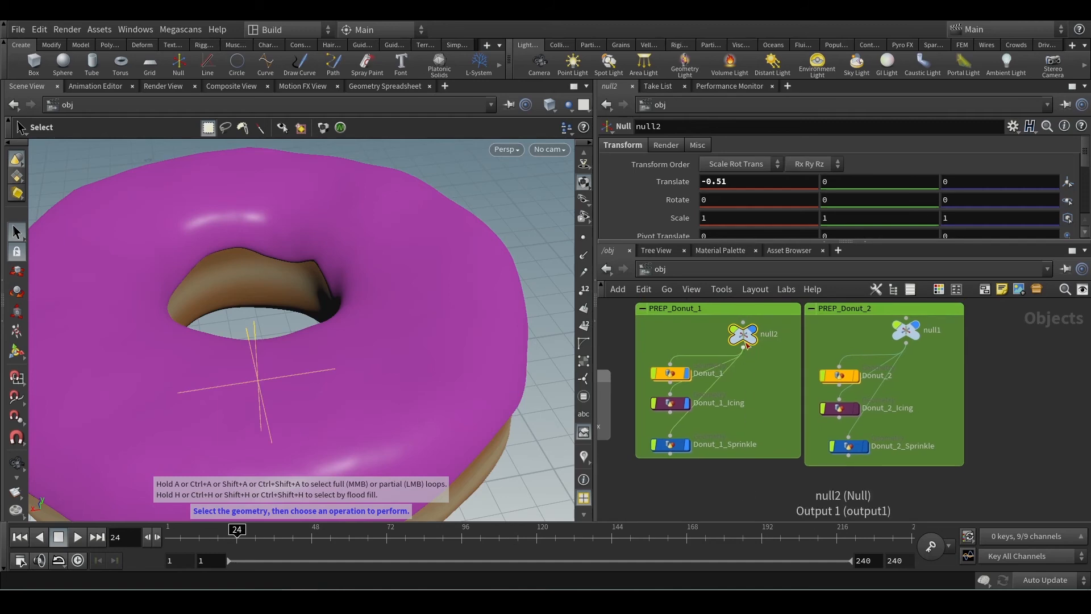
pyautogui.moveTo(746, 338)
pyautogui.mouseDown()
pyautogui.moveTo(768, 341)
pyautogui.moveTo(757, 394)
pyautogui.mouseUp()
pyautogui.press('y')
# Reopen the Donut_1_Sprinkle network, show all objects in the viewport, and inspect how the sprinkles lie on the icing
pyautogui.doubleClick(679, 445)
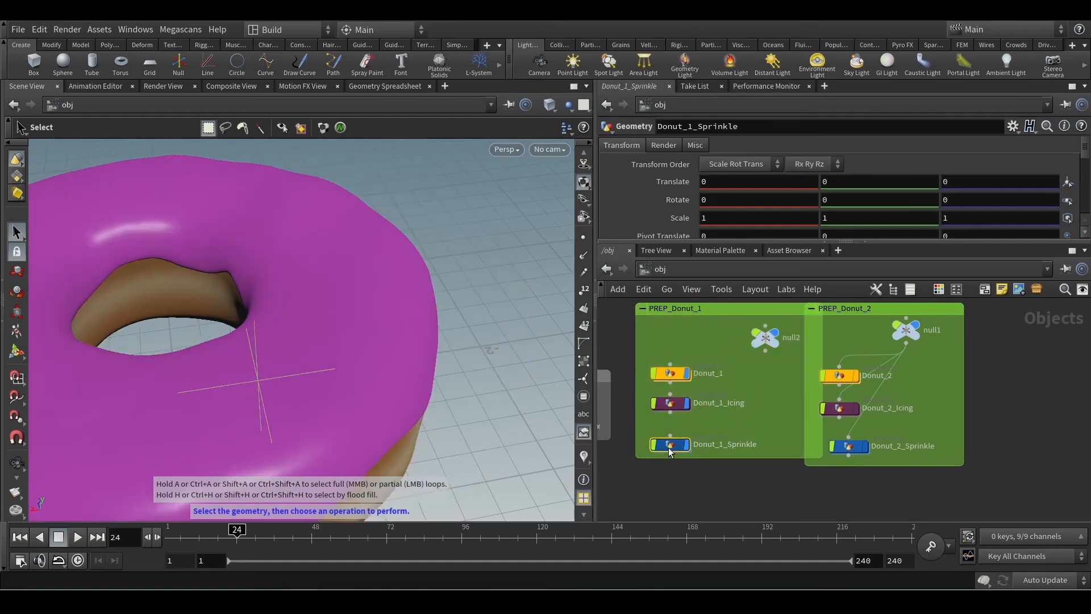
pyautogui.click(568, 106)
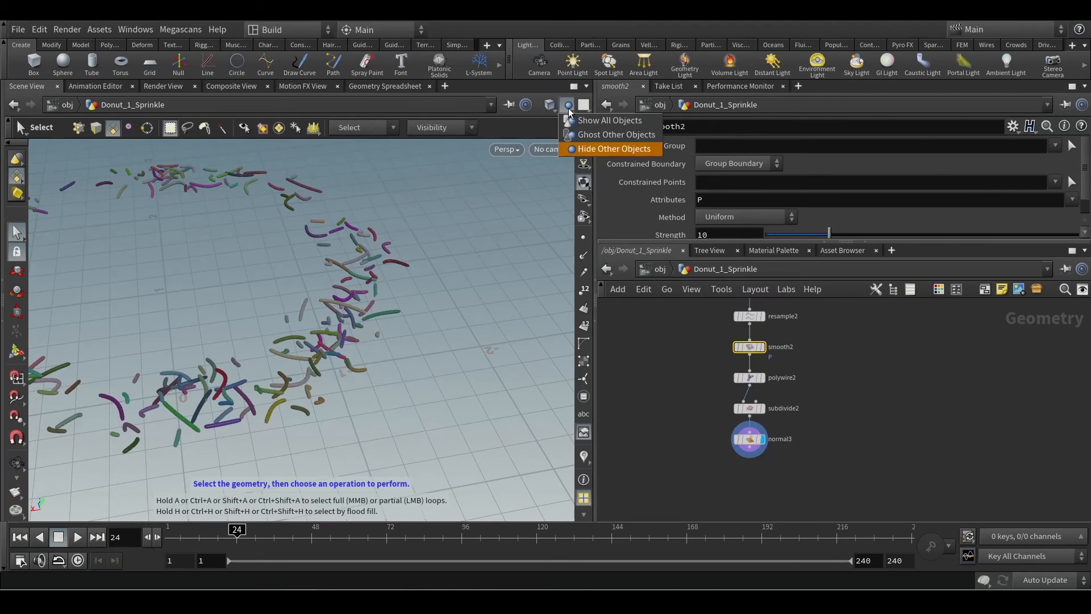
pyautogui.click(603, 122)
pyautogui.press('Escape')
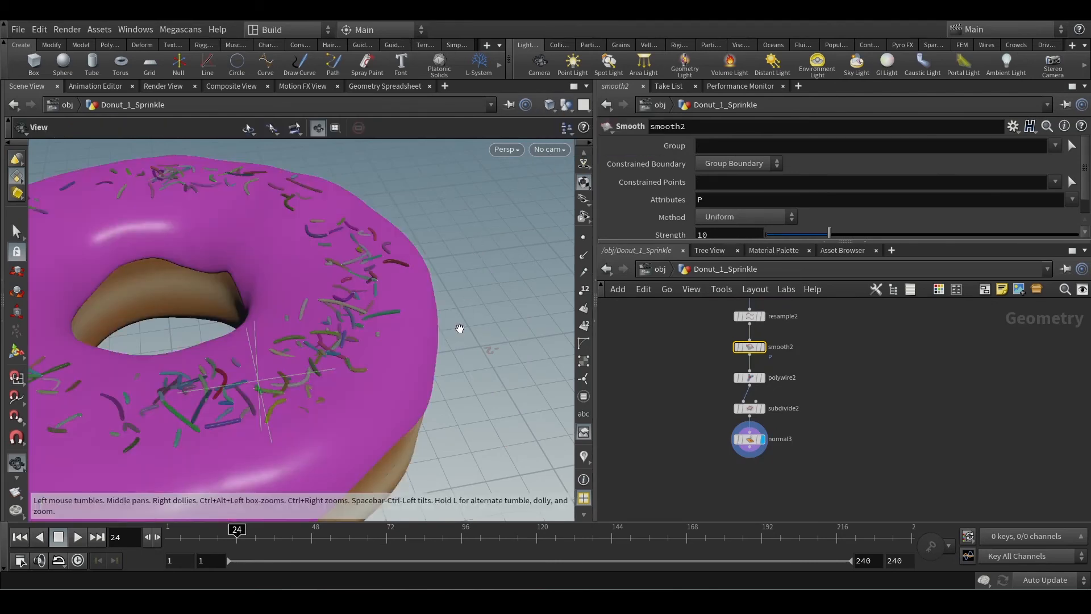
pyautogui.moveTo(455, 323); pyautogui.dragTo(600, 400)
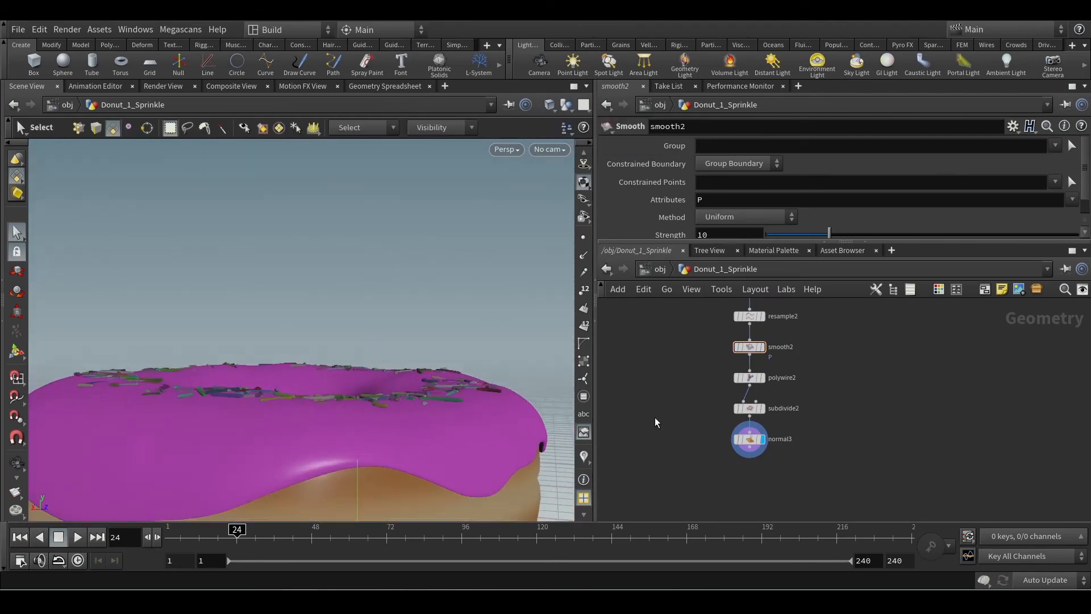
pyautogui.press('Escape')
pyautogui.moveTo(444, 305); pyautogui.dragTo(416, 312)
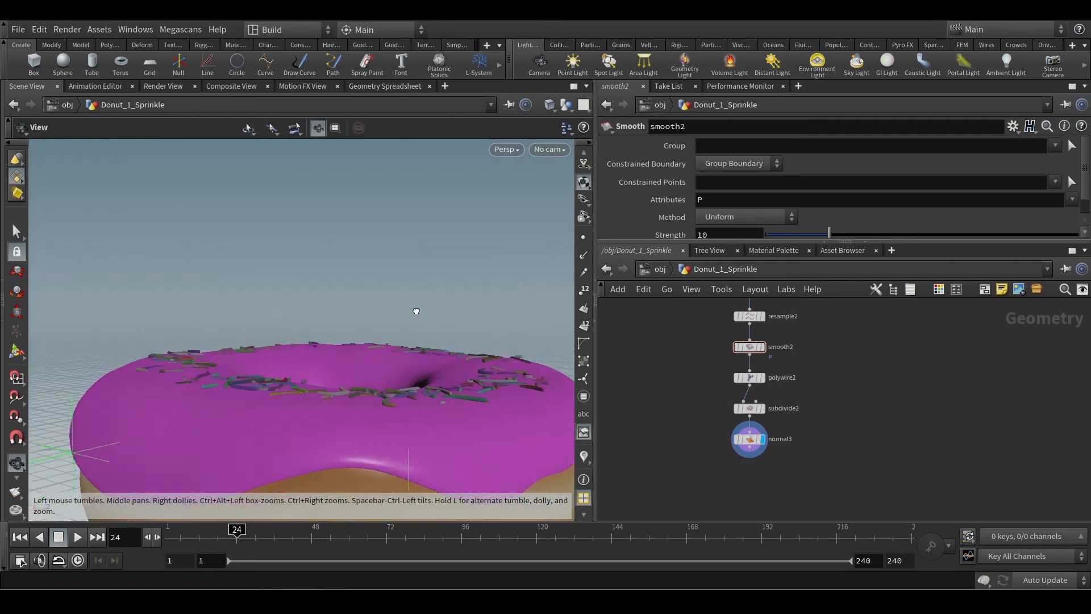
pyautogui.moveTo(417, 312); pyautogui.dragTo(426, 378, button='right')
pyautogui.moveTo(426, 377)
pyautogui.mouseDown()
pyautogui.moveTo(370, 324)
pyautogui.moveTo(407, 377)
pyautogui.mouseUp()
# Set pointjitter2's Y Axis Scale to 1 and inspect the sprinkles on the icing from the side
pyautogui.moveTo(699, 366); pyautogui.dragTo(704, 461, button='middle')
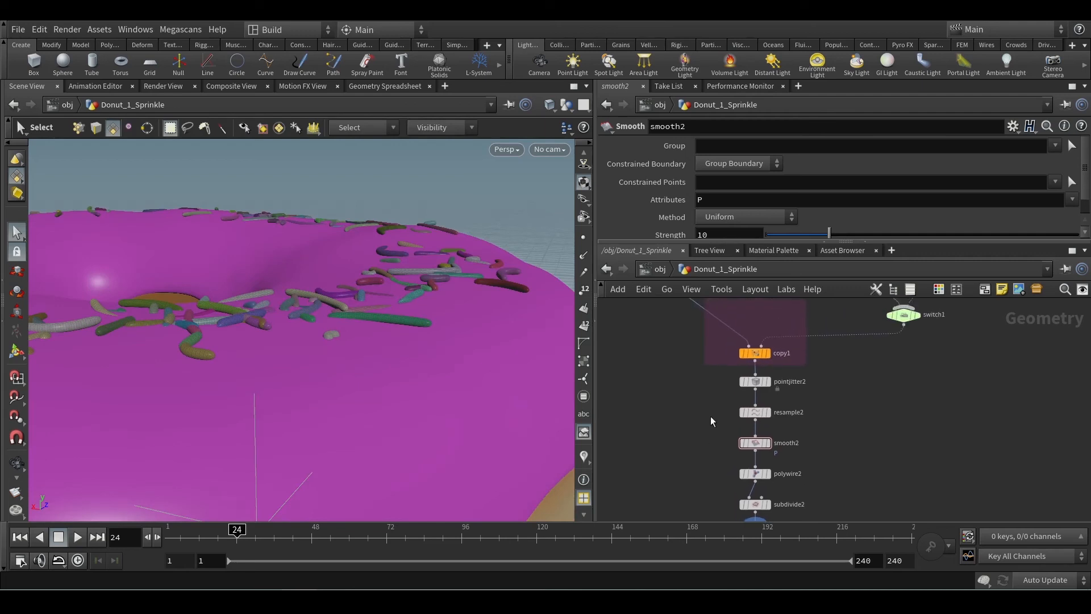
pyautogui.moveTo(780, 373); pyautogui.dragTo(782, 373)
pyautogui.moveTo(838, 197); pyautogui.dragTo(760, 215)
pyautogui.write('1')
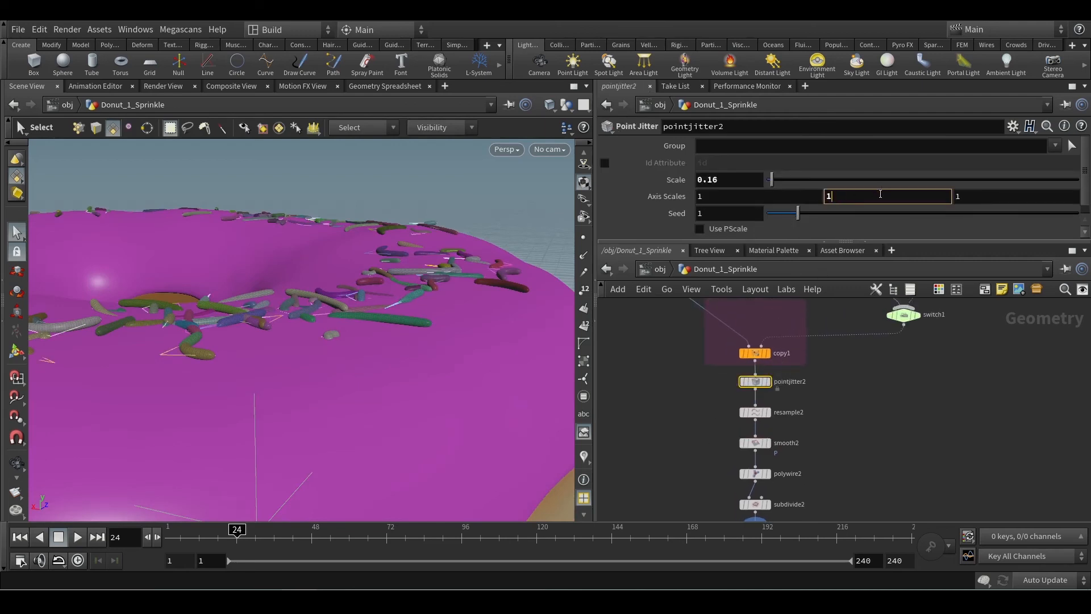
pyautogui.press('Return')
pyautogui.click(934, 424)
pyautogui.keyDown('alt'); pyautogui.scroll(-5, 412, 353); pyautogui.keyUp('alt')
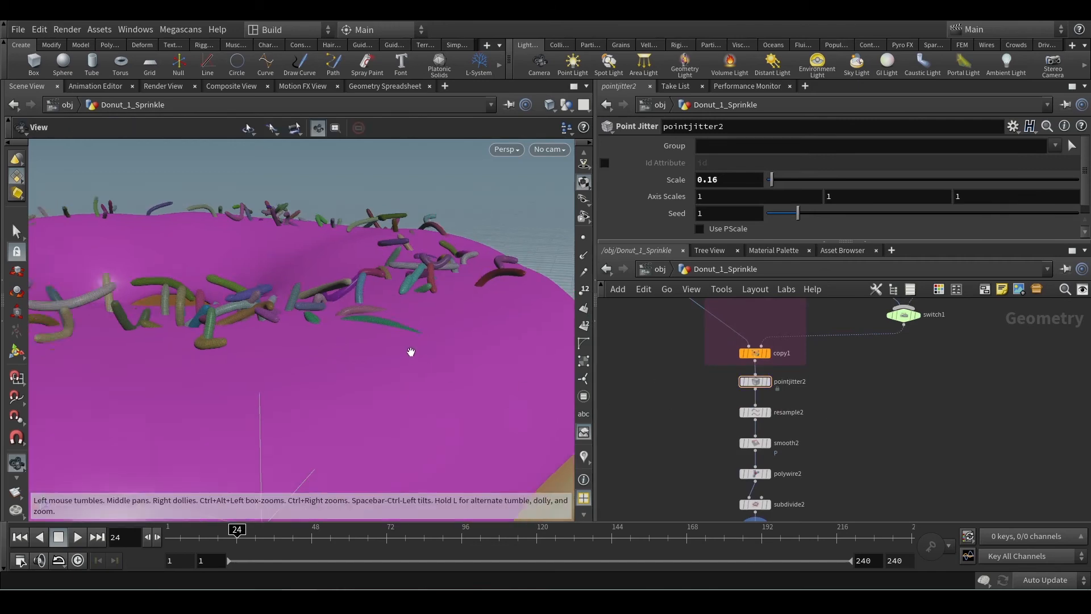
pyautogui.moveTo(401, 348)
pyautogui.keyDown('alt'); pyautogui.mouseDown()
pyautogui.moveTo(349, 339)
pyautogui.moveTo(348, 325)
pyautogui.moveTo(392, 334)
pyautogui.moveTo(384, 352)
pyautogui.mouseUp(); pyautogui.keyUp('alt')
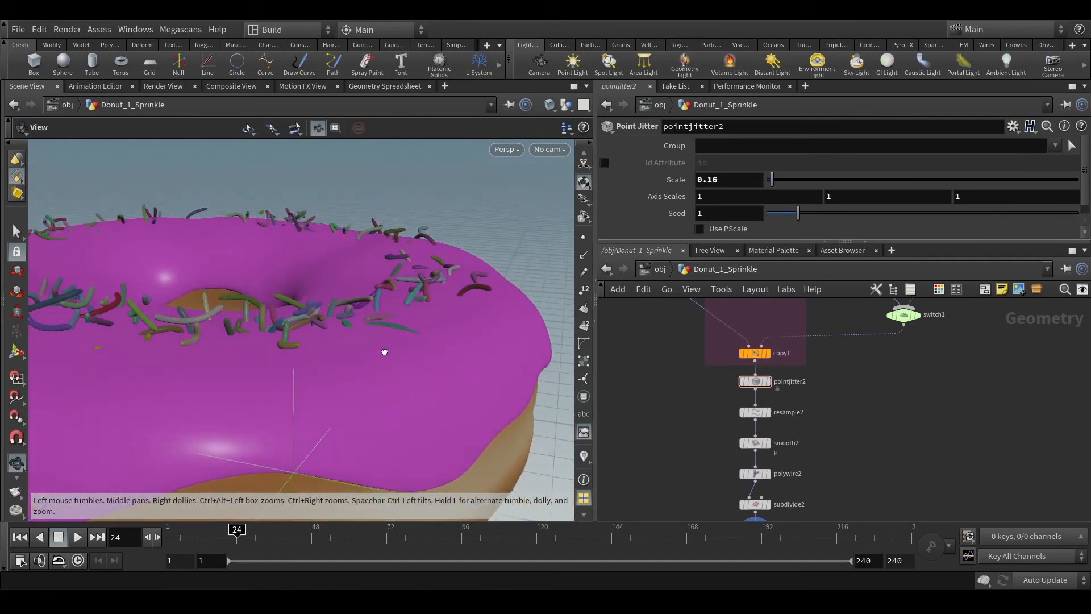
# Set pointjitter2's Y Axis Scale to 0.1 and check the sprinkles from the side and above
pyautogui.click(827, 195)
pyautogui.write('.1')
pyautogui.press('Return')
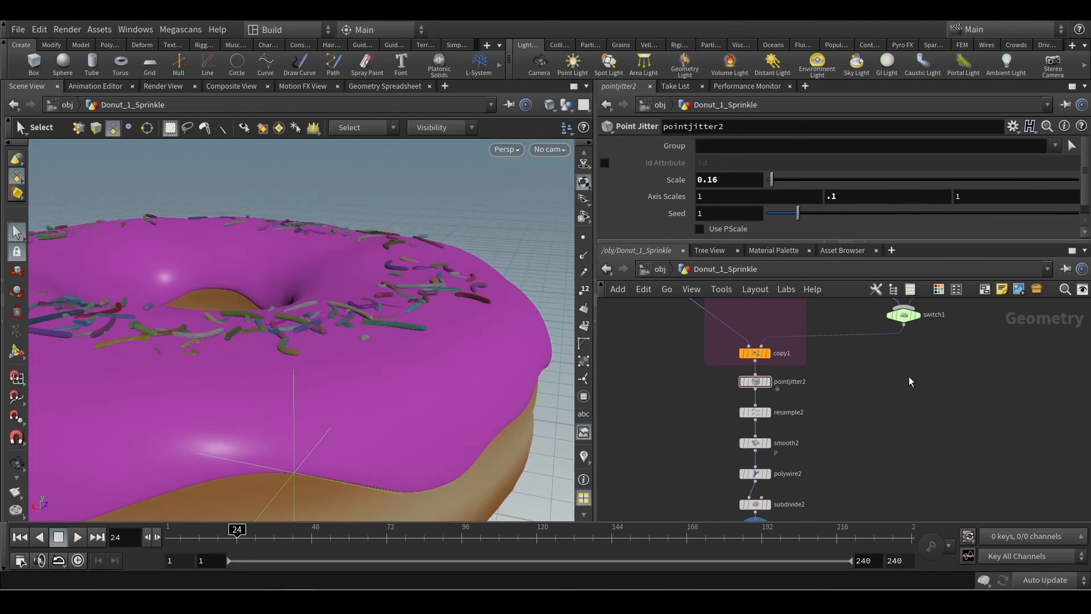
pyautogui.moveTo(390, 340); pyautogui.dragTo(319, 346)
pyautogui.scroll(-2, 392, 319)
pyautogui.moveTo(319, 346); pyautogui.dragTo(332, 384, button='middle')
pyautogui.scroll(-2, 189, 350)
pyautogui.moveTo(190, 350); pyautogui.dragTo(221, 356)
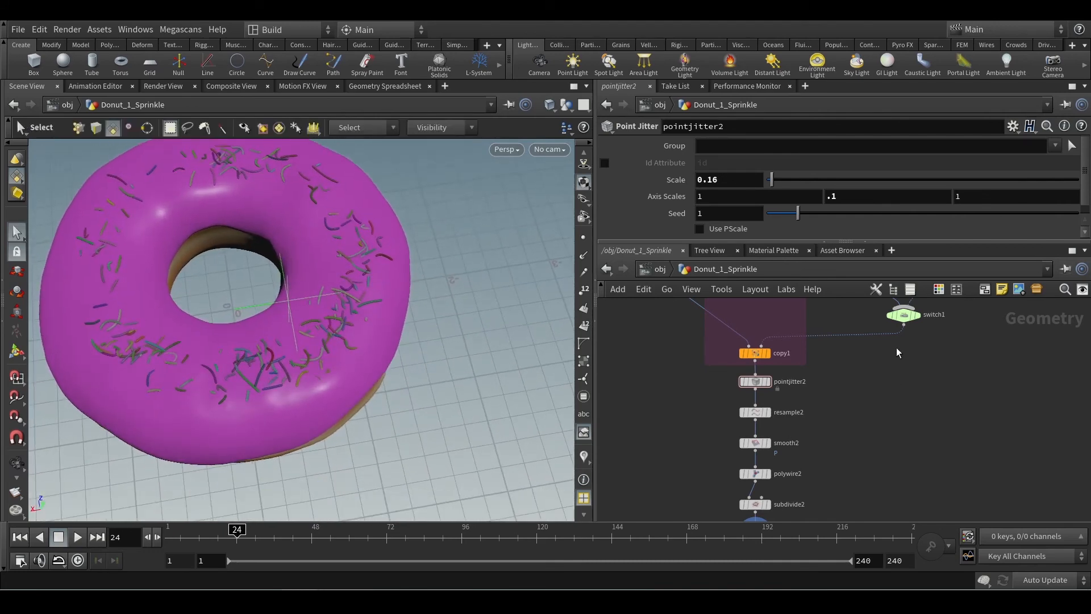
# Examine the length, bending and distribution of the sprinkles on the front of the pink icing
pyautogui.scroll(-3, 919, 400)
pyautogui.moveTo(959, 405); pyautogui.dragTo(817, 392, button='middle')
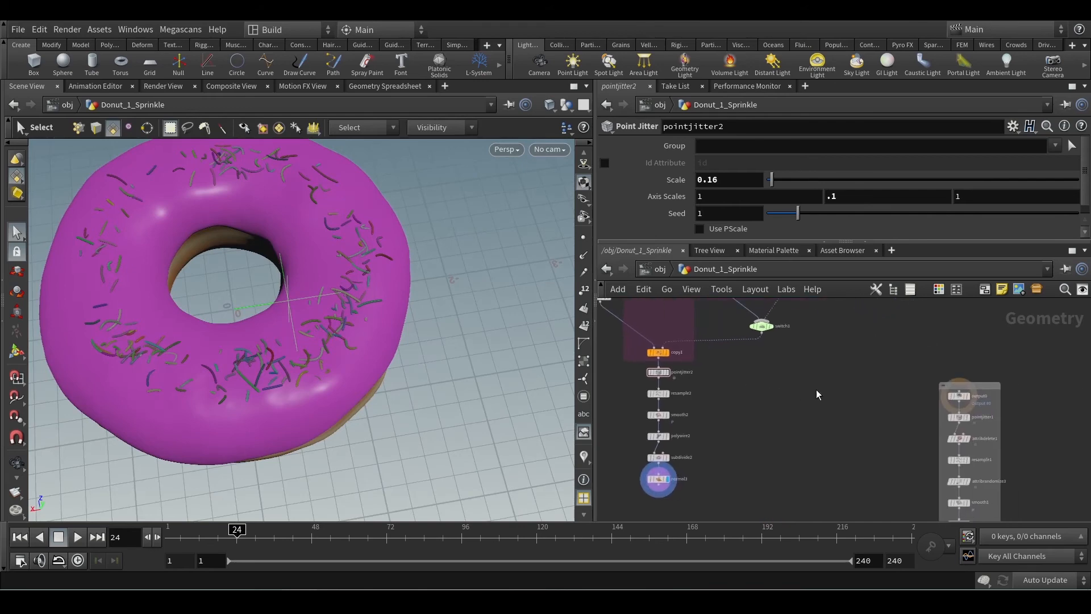
pyautogui.moveTo(259, 382); pyautogui.dragTo(264, 405)
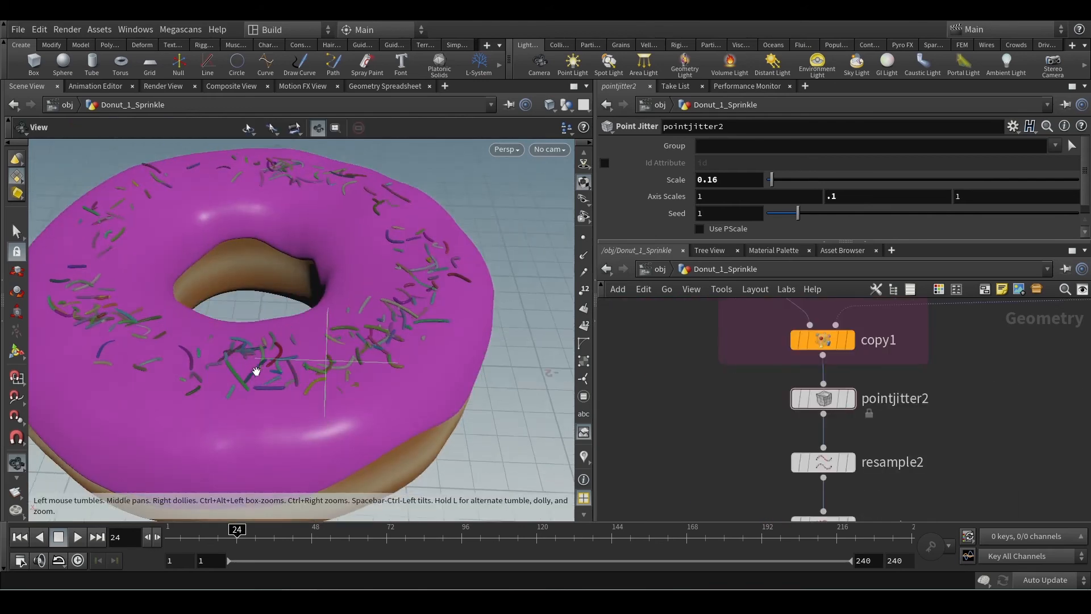
pyautogui.scroll(3, 246, 389)
pyautogui.moveTo(264, 405); pyautogui.dragTo(332, 373, button='middle')
pyautogui.scroll(-2, 294, 362)
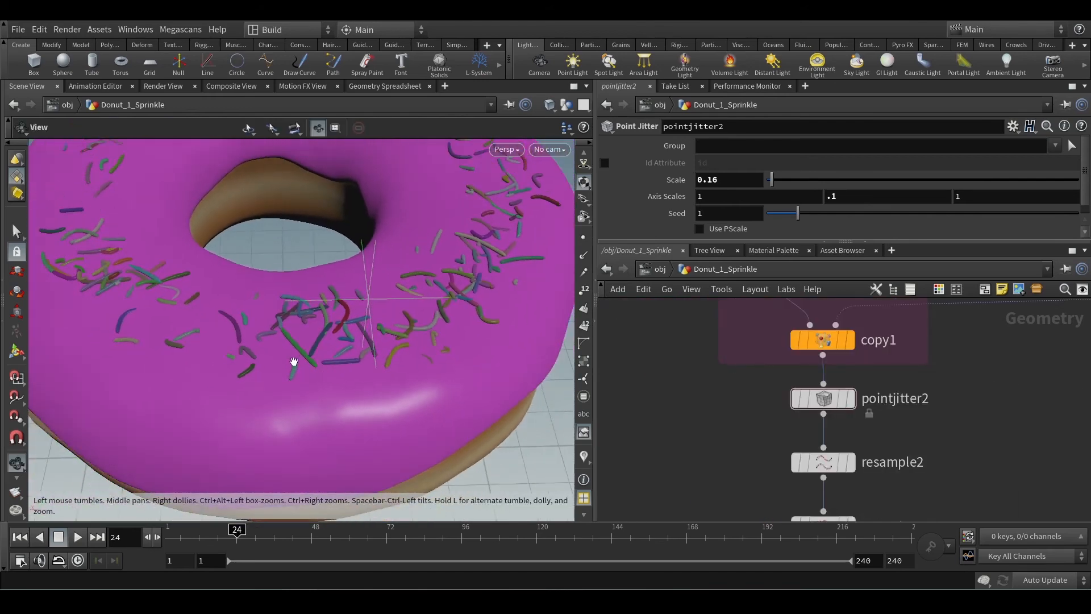
pyautogui.moveTo(295, 363); pyautogui.dragTo(263, 352)
pyautogui.press('s')
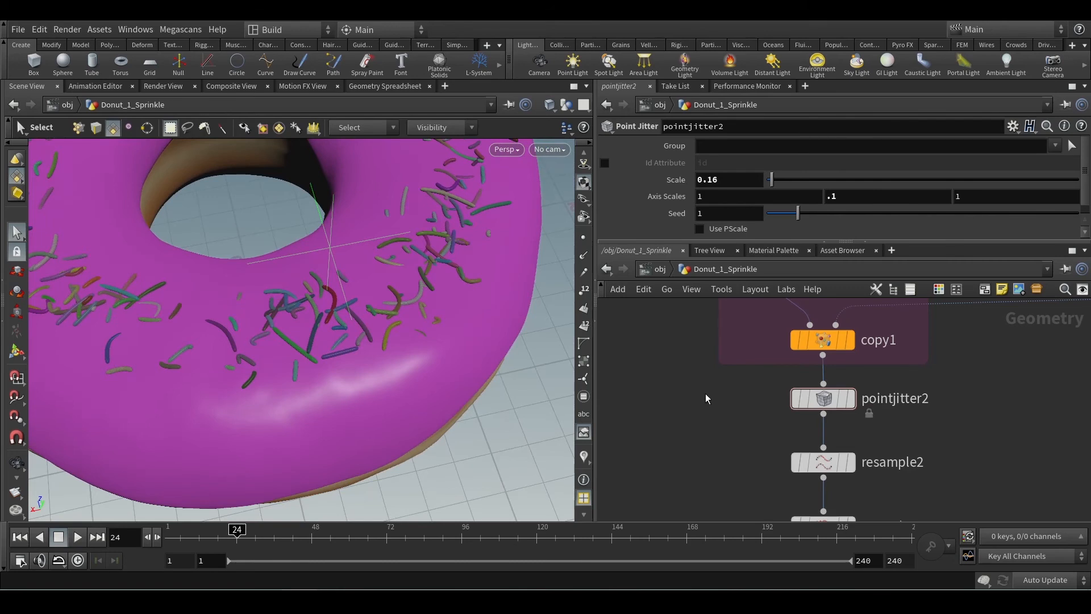
# Try a Length of 0.02 on line2, and undo the change
pyautogui.moveTo(692, 386); pyautogui.dragTo(764, 485, button='middle')
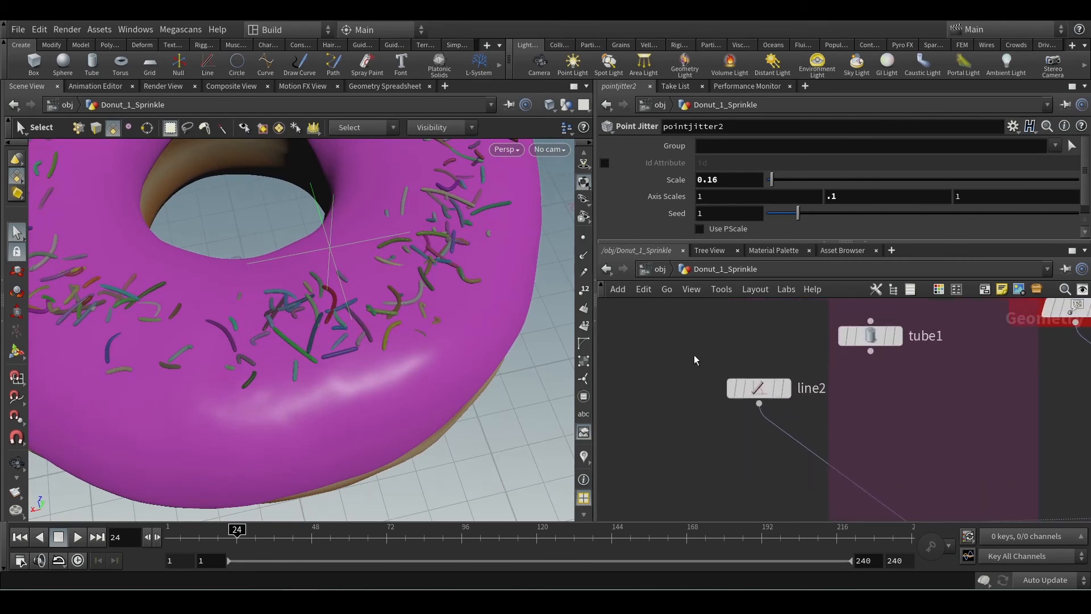
pyautogui.click(764, 389)
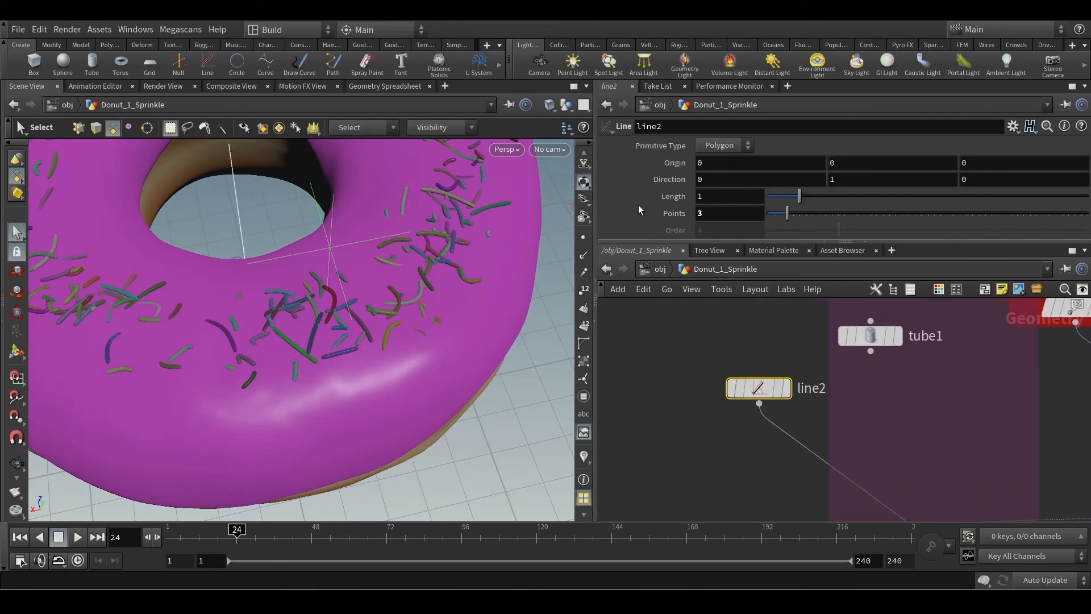
pyautogui.moveTo(799, 196); pyautogui.dragTo(769, 196)
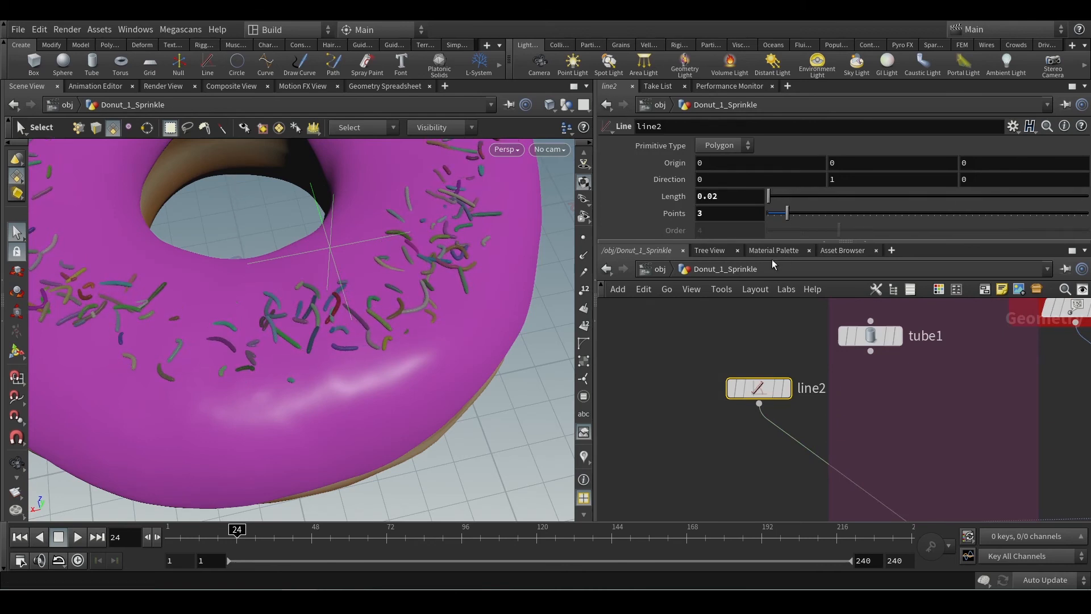
pyautogui.hotkey('ctrl', 'z')
# Set pointjitter2's Scale to 0.08 and inspect the sprinkles up close
pyautogui.moveTo(756, 458); pyautogui.dragTo(667, 331, button='middle')
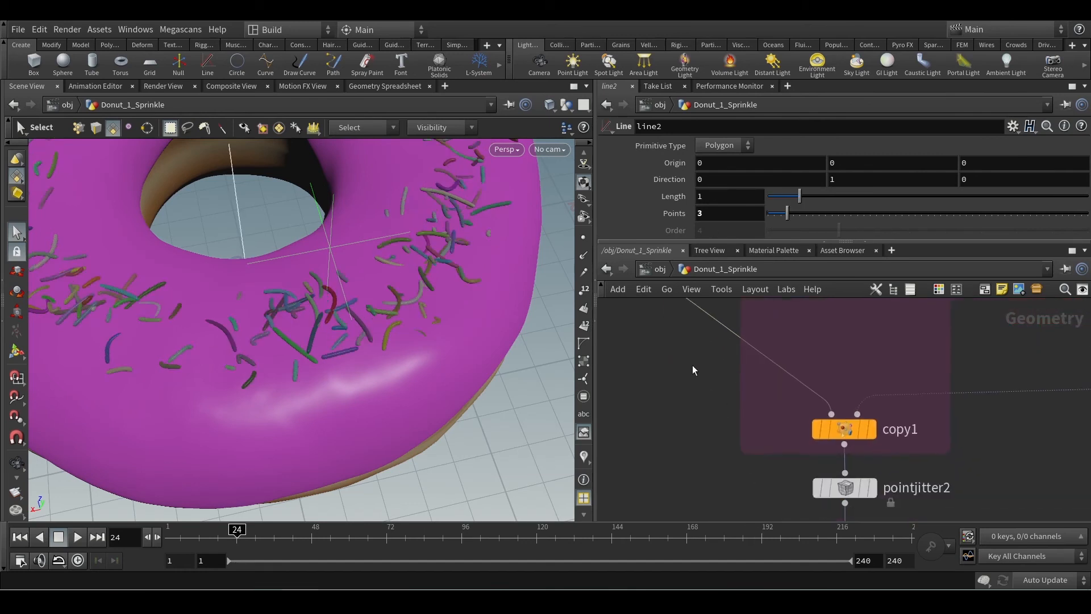
pyautogui.moveTo(707, 454); pyautogui.dragTo(684, 375, button='middle')
pyautogui.moveTo(818, 410); pyautogui.dragTo(775, 410)
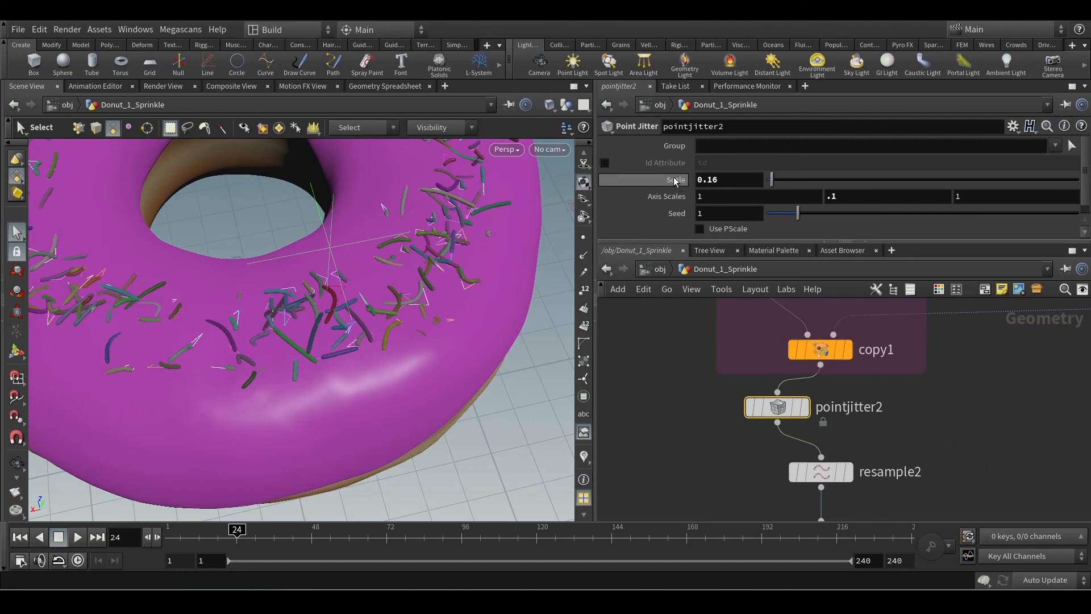
pyautogui.moveTo(674, 182); pyautogui.dragTo(674, 206, button='middle')
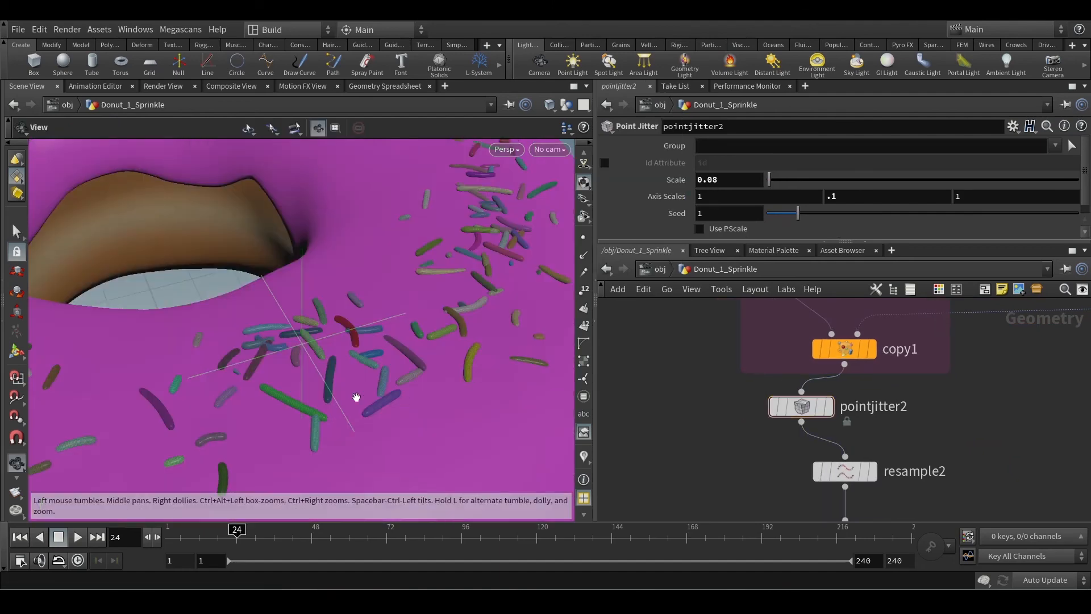
pyautogui.moveTo(356, 397); pyautogui.dragTo(338, 379)
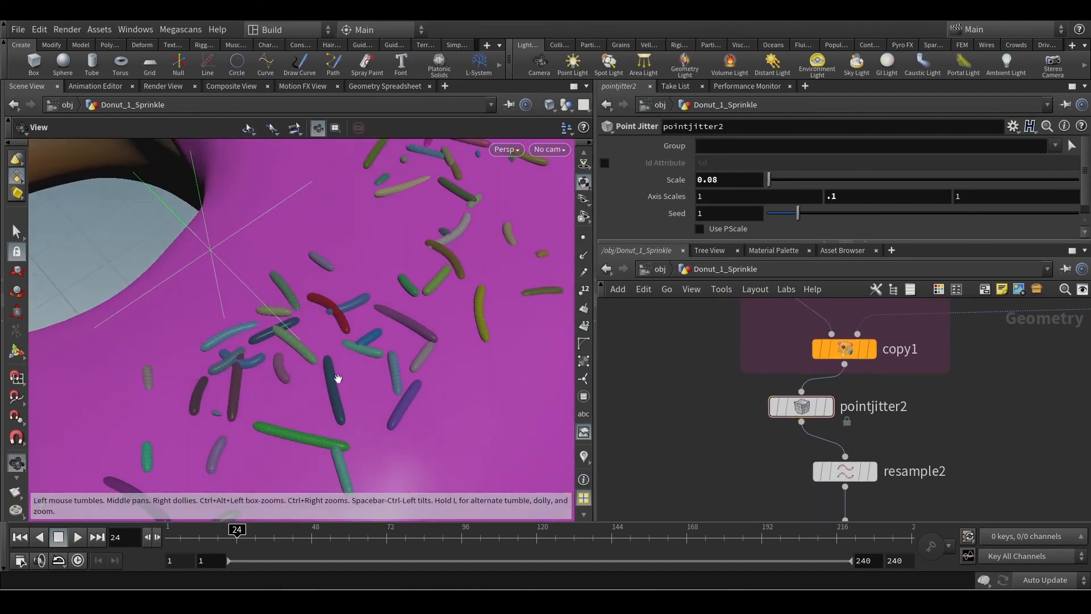
pyautogui.press('s')
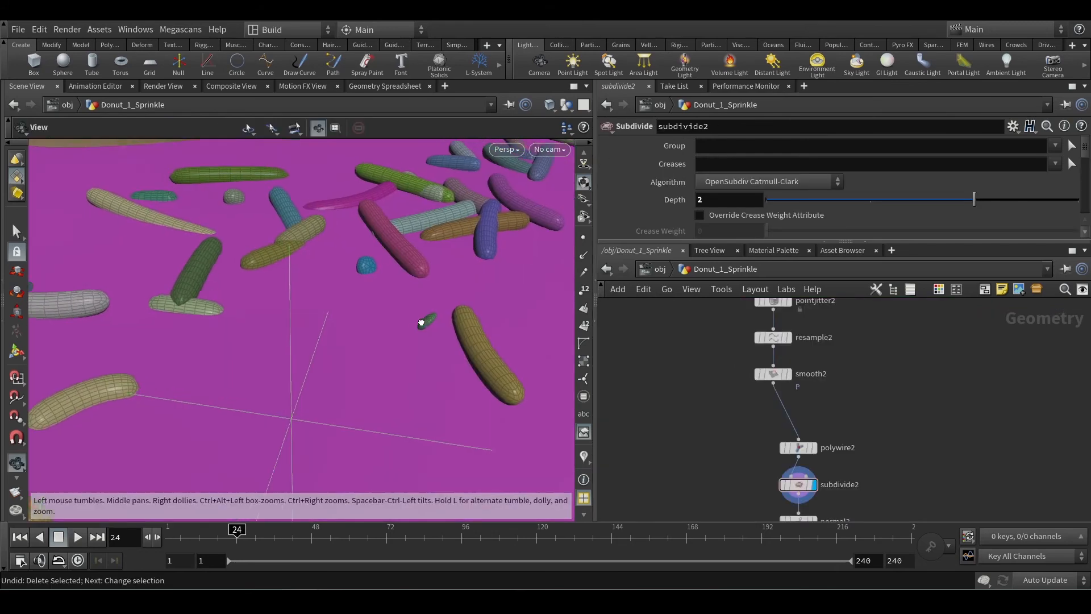
# Try a Scale of 0.12 on pointjitter2, and set it back to 0.08
pyautogui.moveTo(421, 320); pyautogui.dragTo(438, 332)
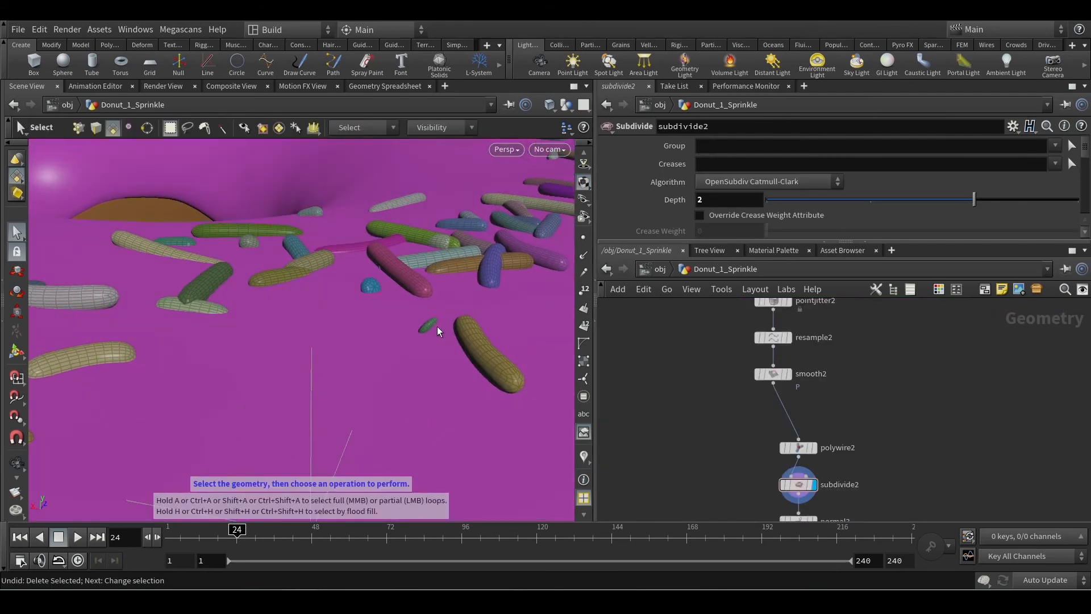
pyautogui.scroll(3, 708, 376)
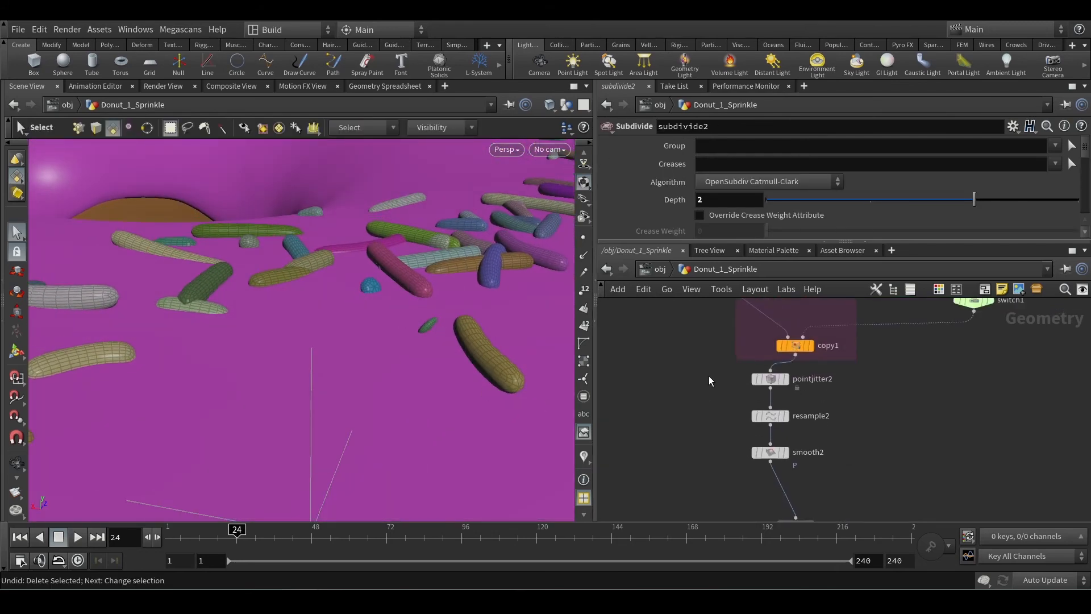
pyautogui.click(759, 378)
pyautogui.moveTo(717, 179); pyautogui.dragTo(755, 185, button='middle')
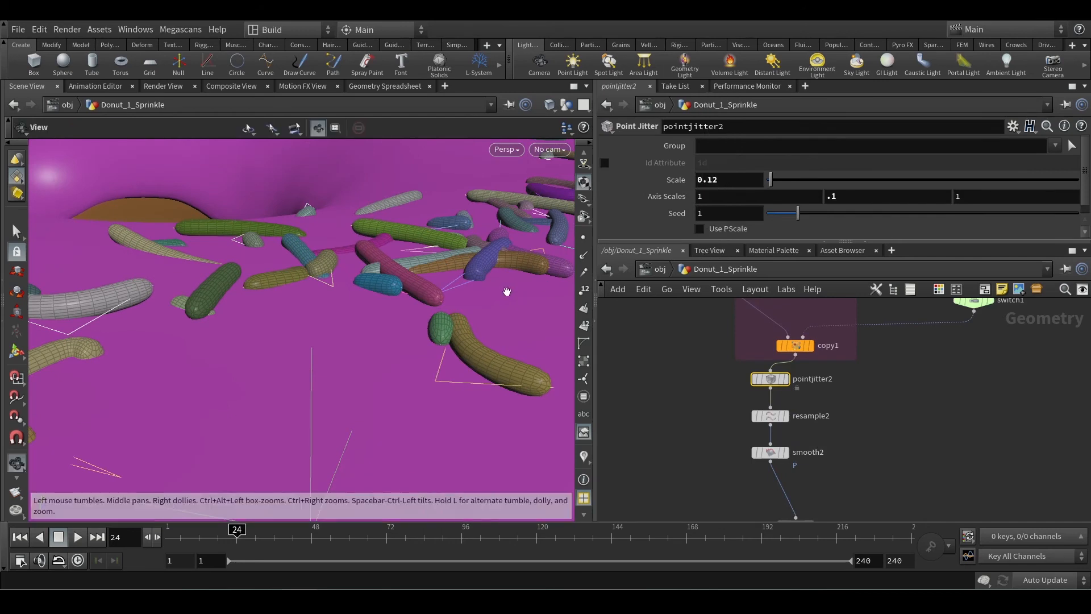
pyautogui.doubleClick(707, 179)
pyautogui.write('08')
pyautogui.press('Return')
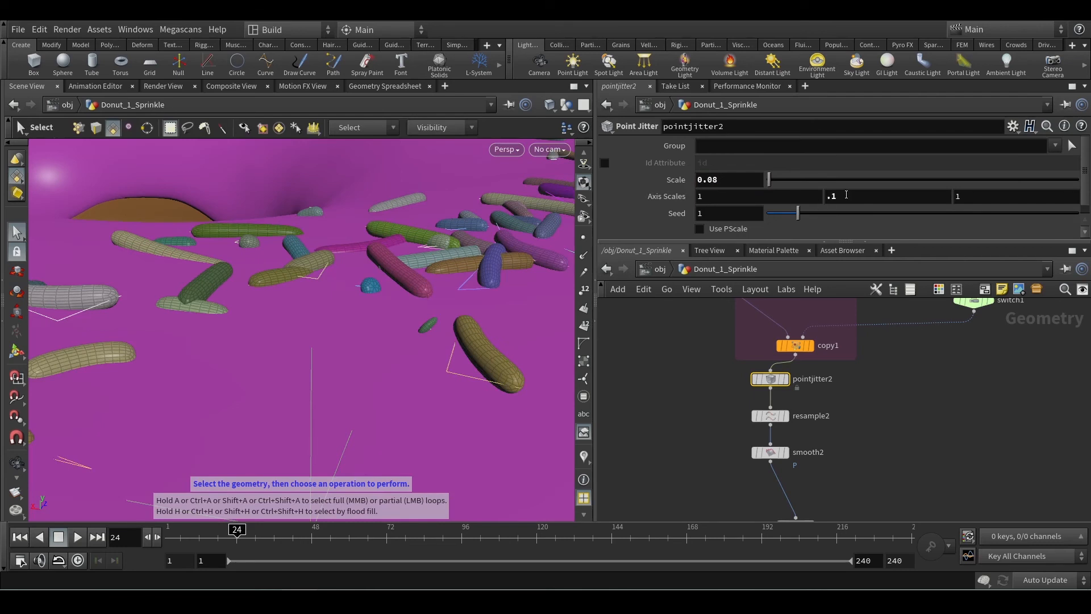
# Set pointjitter2's Y Axis Scale to 0.22 and check the sprinkles from the side
pyautogui.moveTo(831, 195); pyautogui.dragTo(917, 212, button='middle')
pyautogui.scroll(-3, 378, 256)
pyautogui.moveTo(377, 256)
pyautogui.keyDown('alt'); pyautogui.mouseDown()
pyautogui.moveTo(431, 253)
pyautogui.moveTo(358, 253)
pyautogui.mouseUp(); pyautogui.keyUp('alt')
# Display the normal3 node's output and inspect the finished sprinkles across the whole donut
pyautogui.moveTo(795, 460); pyautogui.dragTo(767, 320, button='middle')
pyautogui.click(766, 371)
pyautogui.click(787, 452)
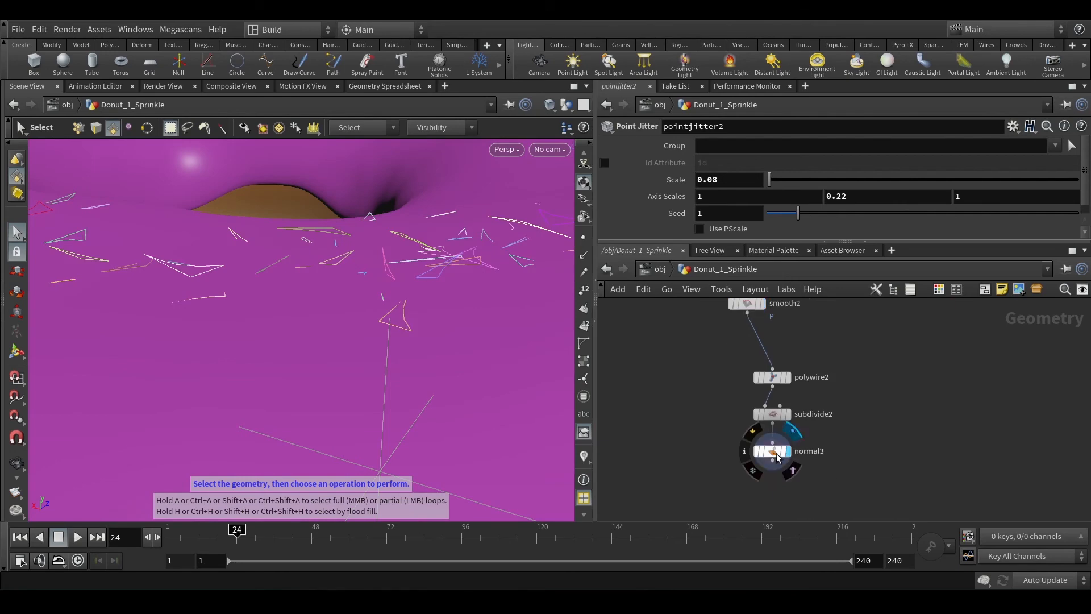
pyautogui.click(772, 457)
pyautogui.scroll(-4, 359, 261)
pyautogui.moveTo(364, 261)
pyautogui.keyDown('alt'); pyautogui.mouseDown()
pyautogui.moveTo(372, 312)
pyautogui.moveTo(367, 276)
pyautogui.mouseUp(); pyautogui.keyUp('alt')
pyautogui.moveTo(403, 227); pyautogui.dragTo(407, 351, button='middle')
pyautogui.scroll(-2, 400, 321)
pyautogui.scroll(-3, 407, 351)
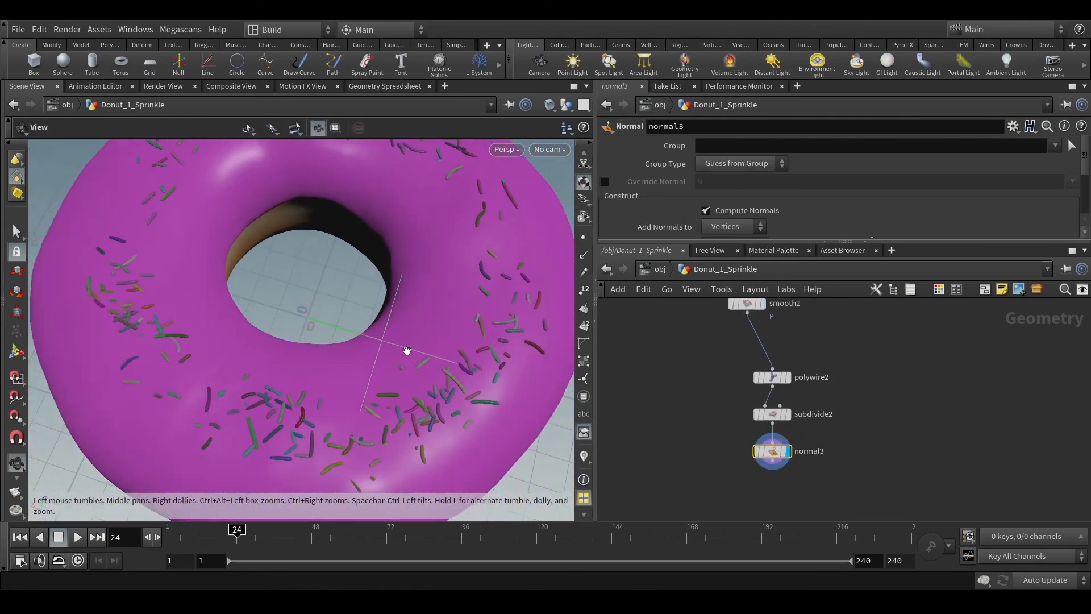
# Inspect the sprinkles up close from several angles, checking their shape and thickness on the icing
pyautogui.scroll(3, 409, 351)
pyautogui.scroll(5, 445, 377)
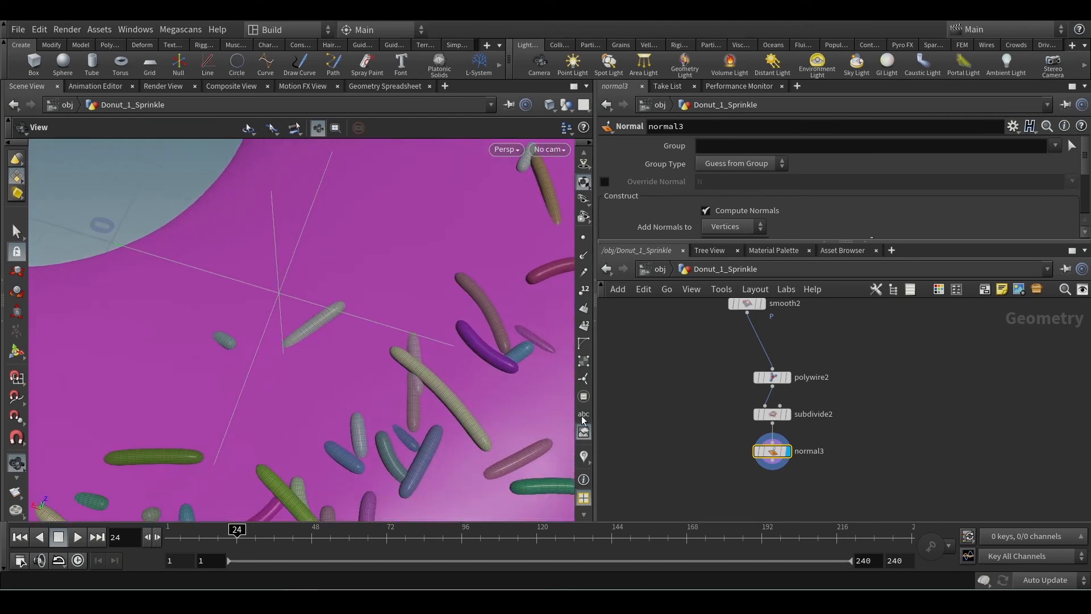
pyautogui.scroll(-1, 434, 372)
pyautogui.scroll(-2, 434, 372)
pyautogui.moveTo(442, 401); pyautogui.dragTo(423, 360)
pyautogui.scroll(5, 447, 385)
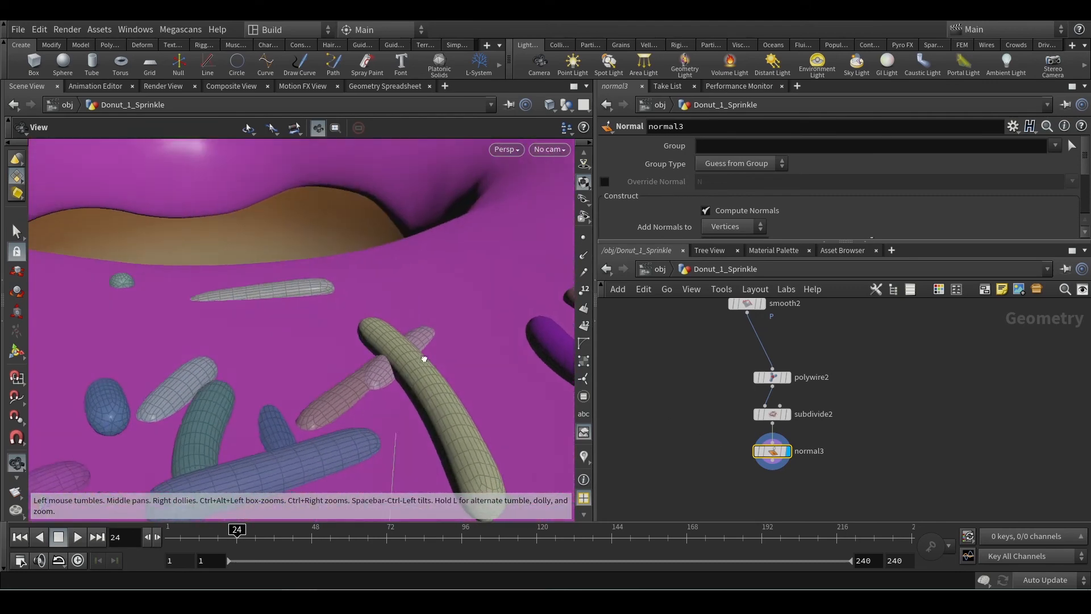
pyautogui.moveTo(424, 360); pyautogui.dragTo(390, 314, button='middle')
pyautogui.moveTo(389, 314); pyautogui.dragTo(450, 317)
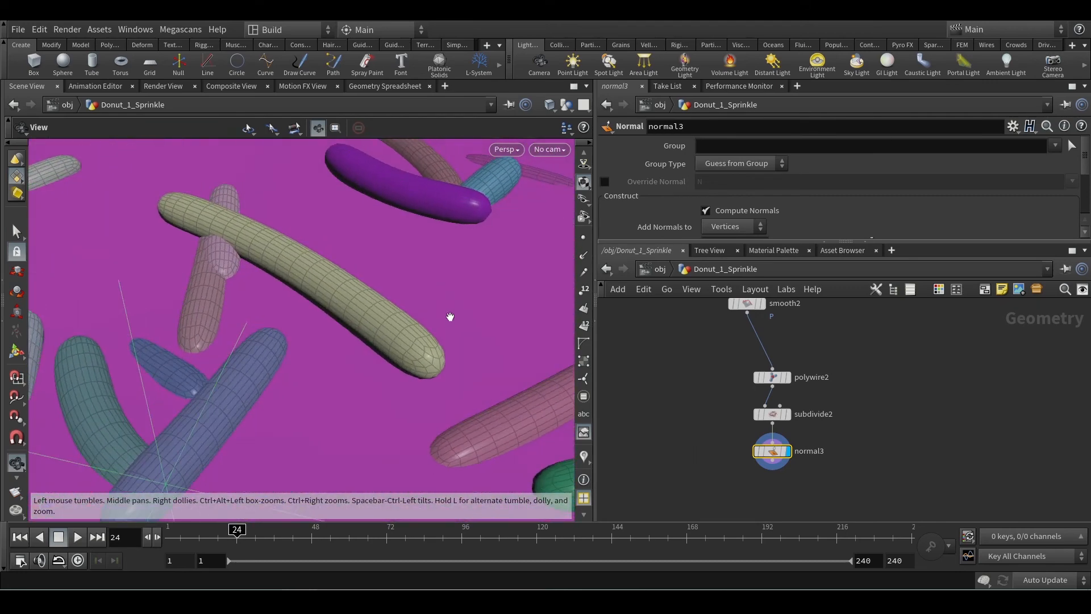
pyautogui.press('s')
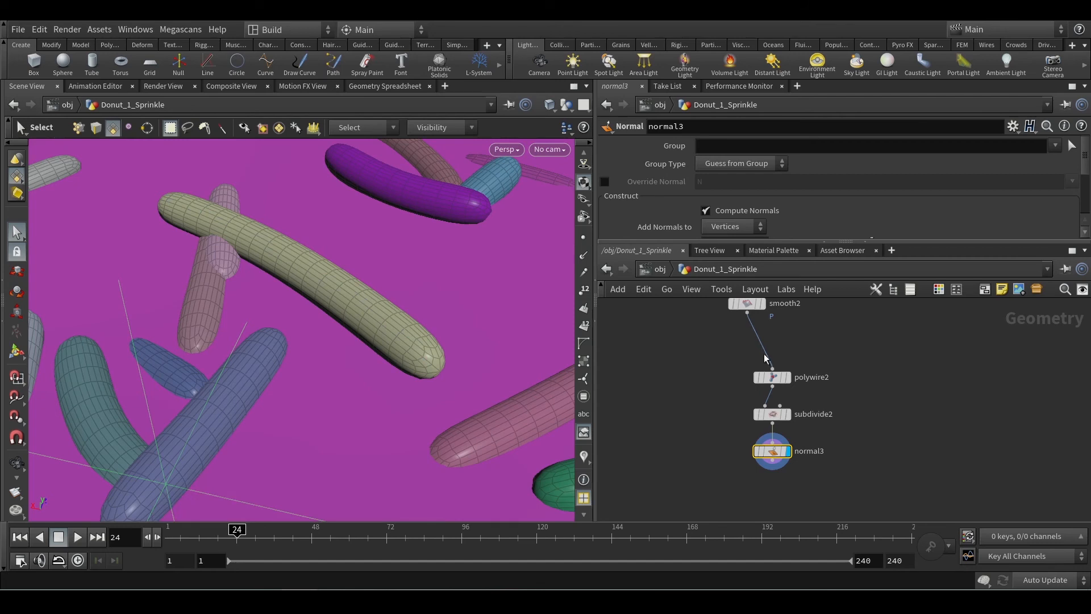
# Align the polywire2 node beneath smooth2 and make room between the two nodes
pyautogui.moveTo(767, 375); pyautogui.dragTo(725, 333)
pyautogui.click(742, 359)
pyautogui.press('Escape')
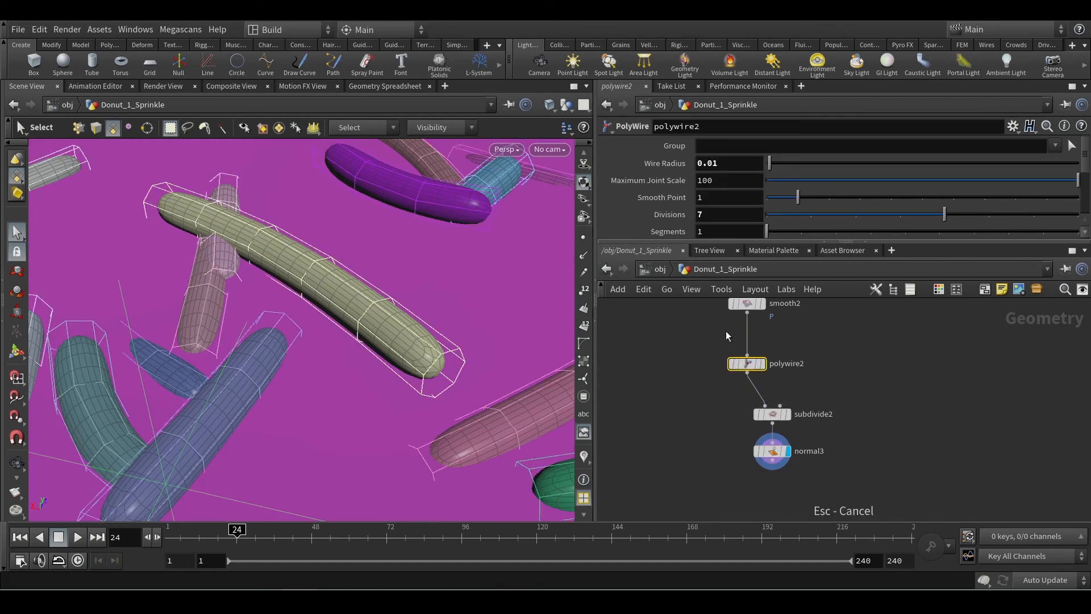
pyautogui.moveTo(827, 334); pyautogui.dragTo(832, 380, button='middle')
pyautogui.moveTo(756, 418); pyautogui.dragTo(804, 432)
pyautogui.moveTo(715, 400); pyautogui.dragTo(834, 431)
pyautogui.click(775, 384)
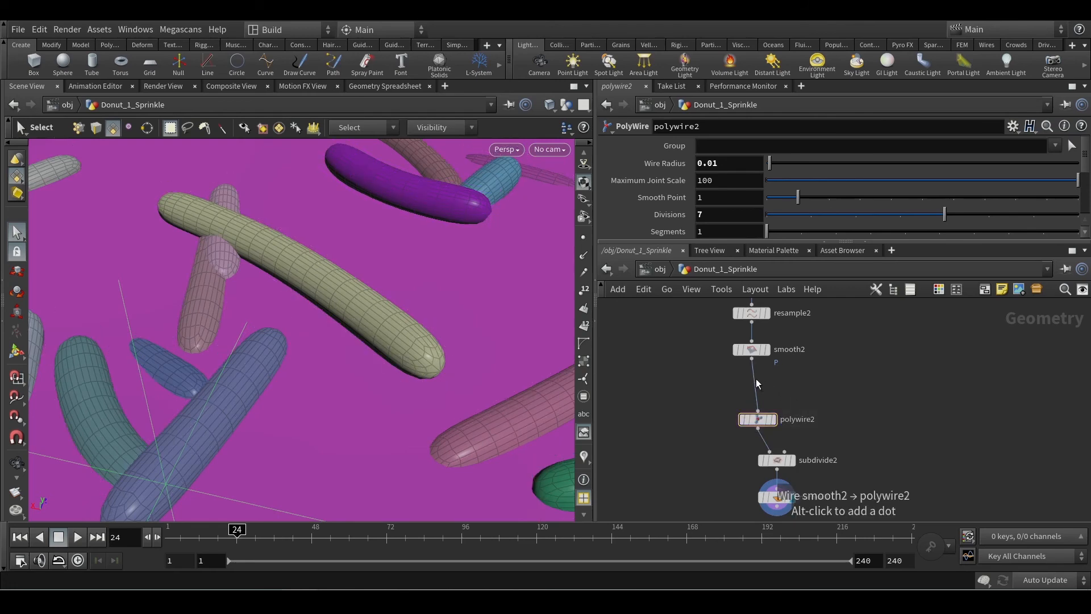
# Insert an Attribute Randomize node between smooth2 and polywire2
pyautogui.click(755, 382)
pyautogui.press('Tab')
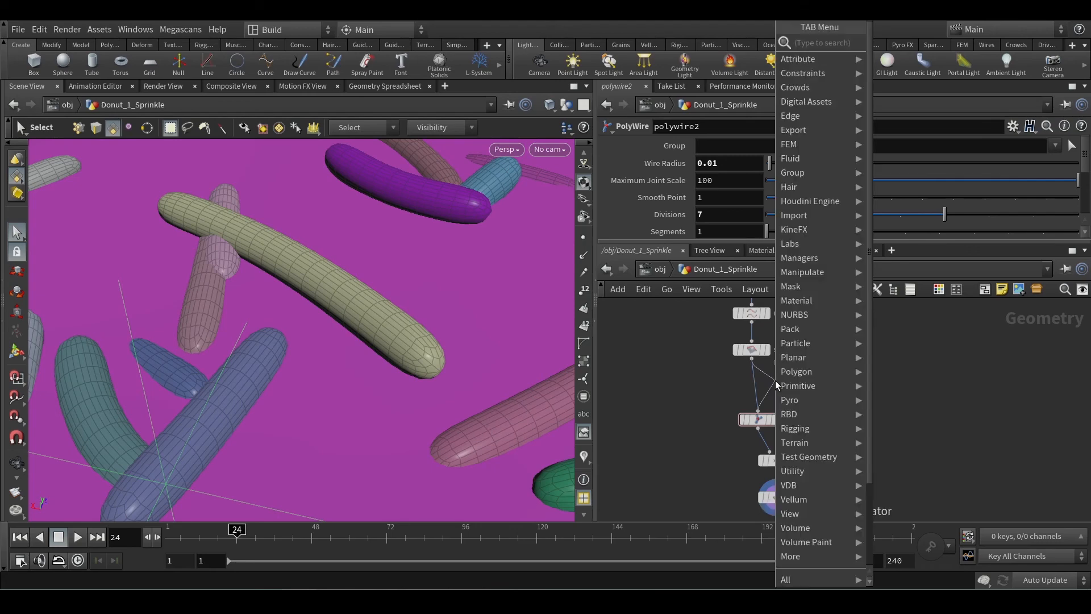
pyautogui.write('atra')
pyautogui.press('Return')
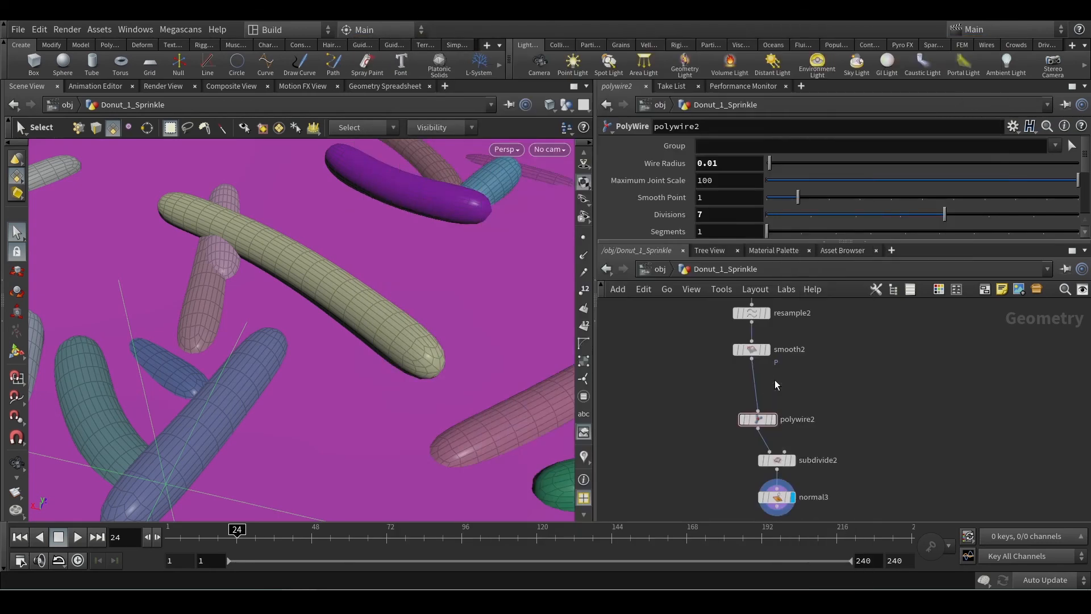
pyautogui.click(758, 382)
# Set the Attribute Name of attribrandomize4 to thickness
pyautogui.scroll(5, 736, 195)
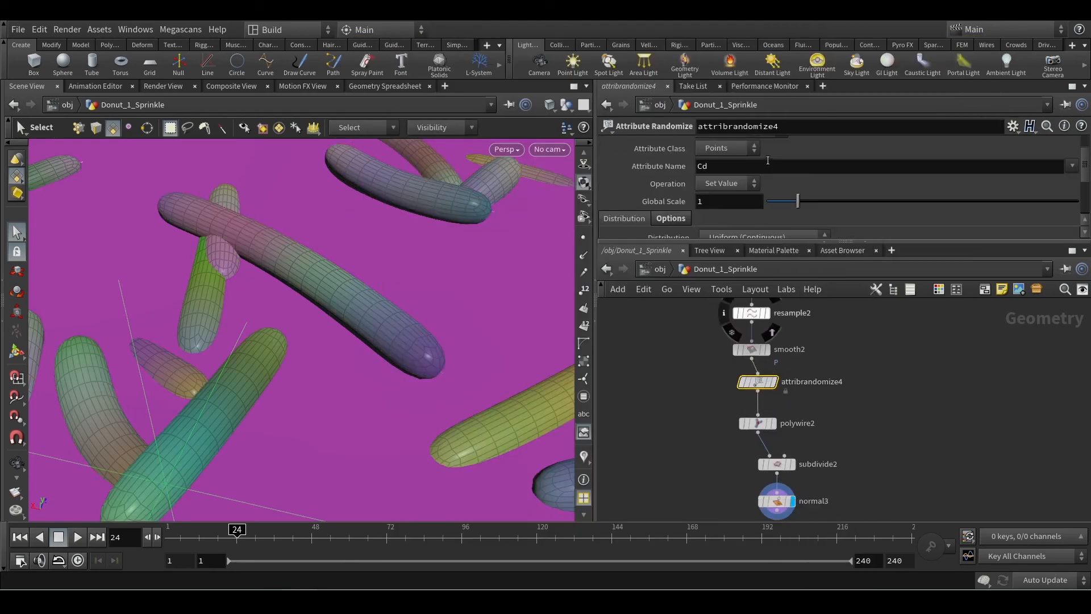
pyautogui.doubleClick(736, 195)
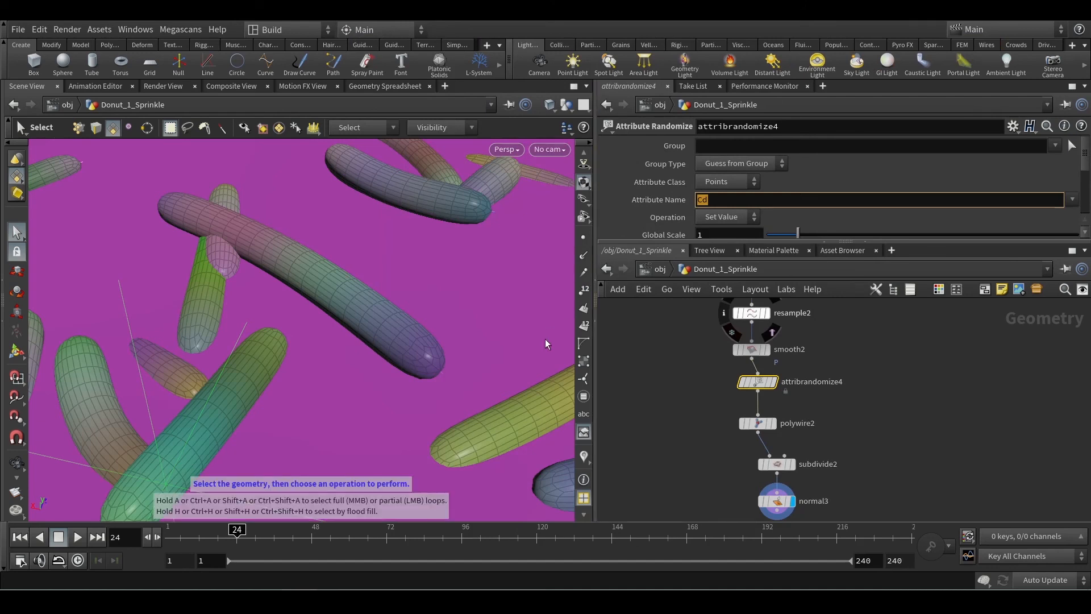
pyautogui.write('psa')
pyautogui.press('BackSpace')
pyautogui.press('BackSpace')
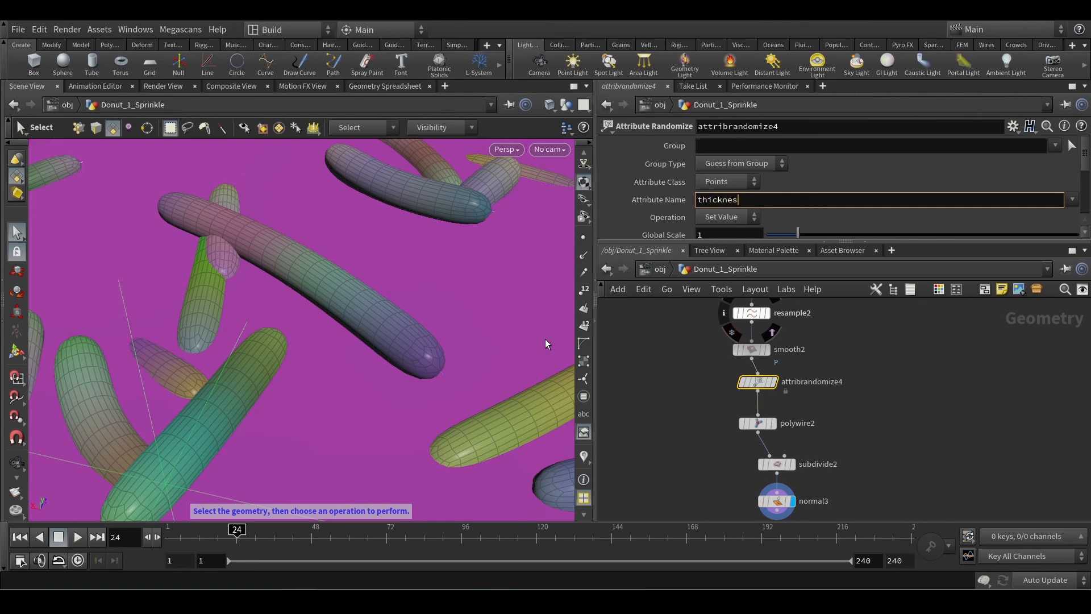
pyautogui.press('Return')
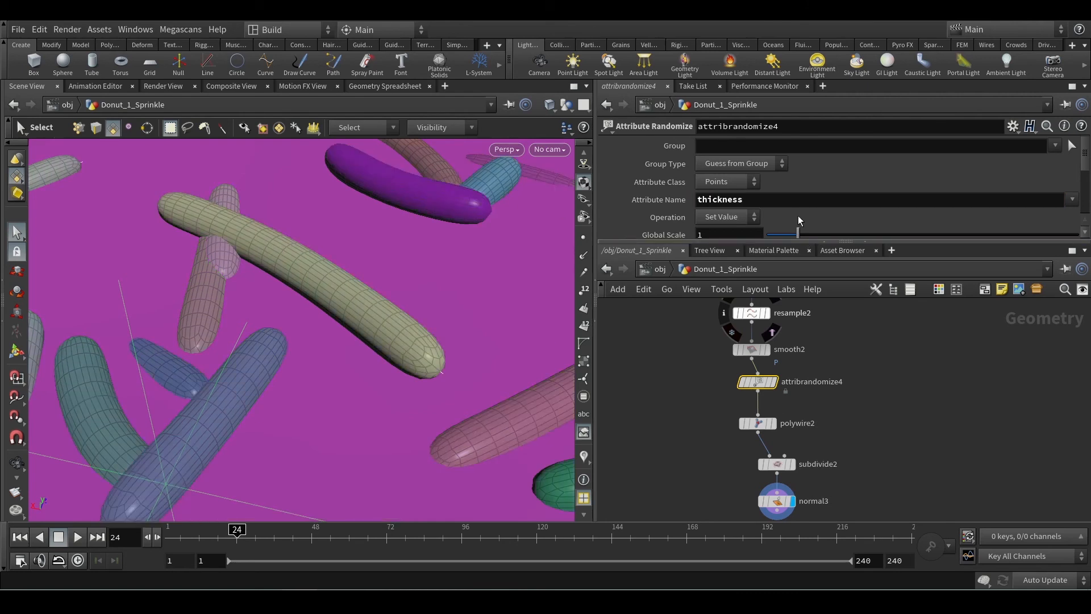
# Set the thickness attribute's Dimensions to 1 and keep the Uniform (Continuous) distribution
pyautogui.scroll(-5, 763, 203)
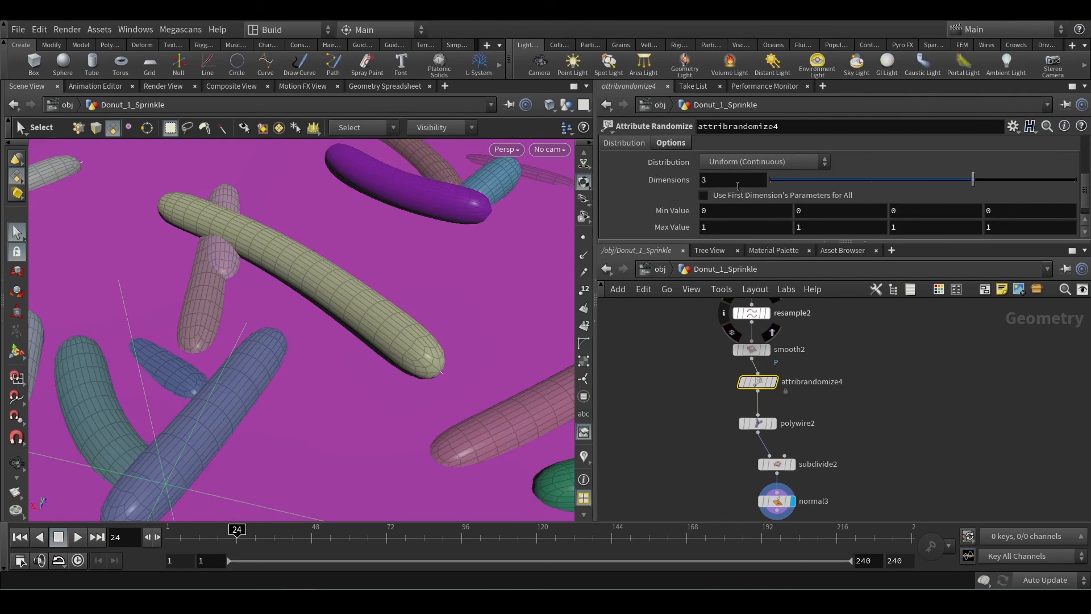
pyautogui.click(793, 179)
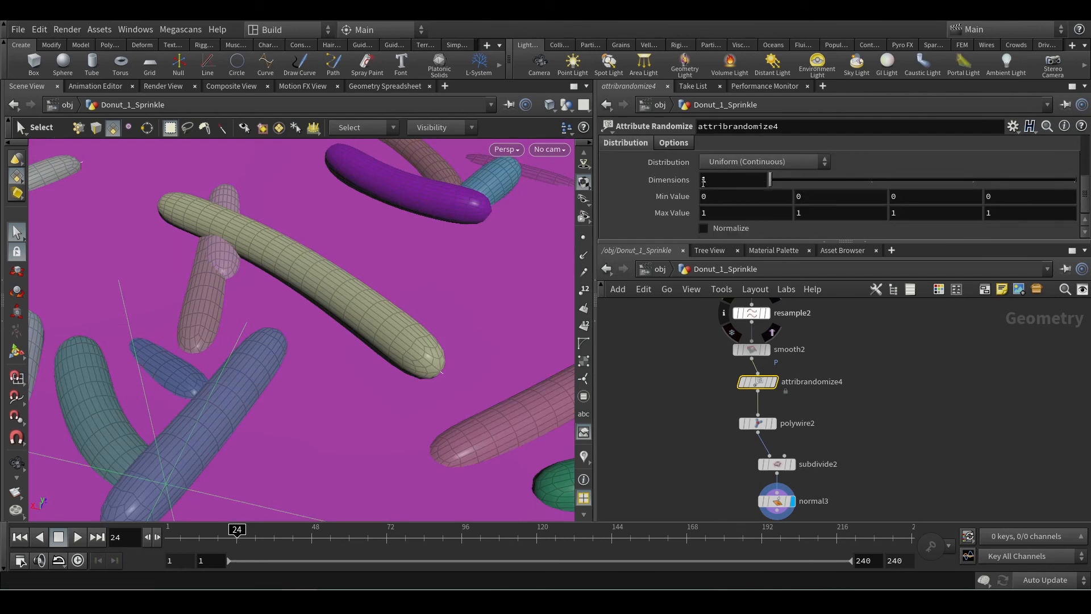
pyautogui.click(742, 162)
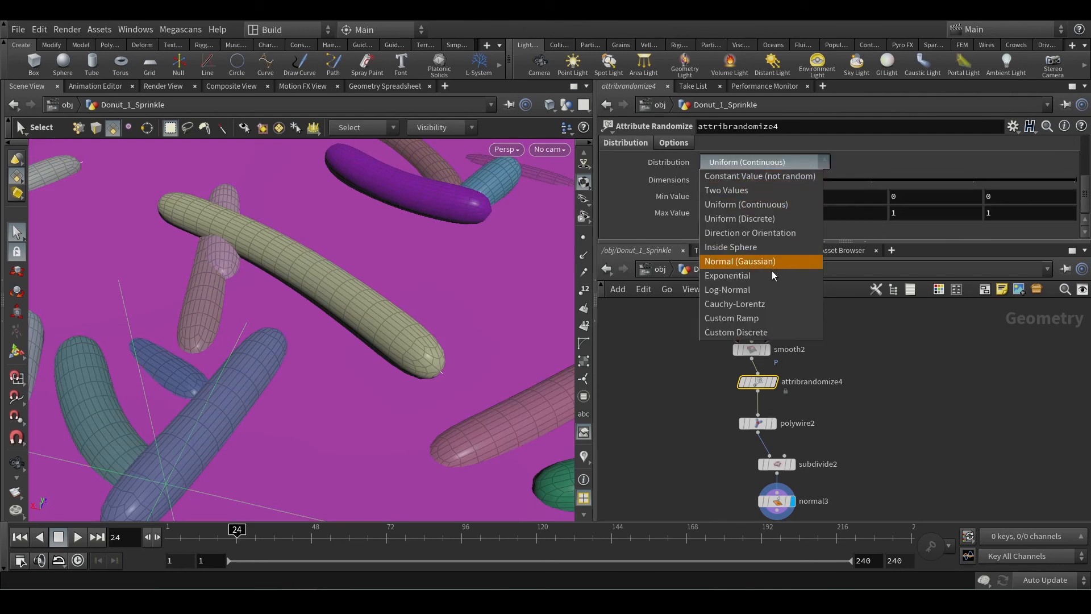
pyautogui.click(669, 403)
# Set attribrandomize4's first Min Value to 0.05 and its first Max Value to 0.07
pyautogui.click(717, 202)
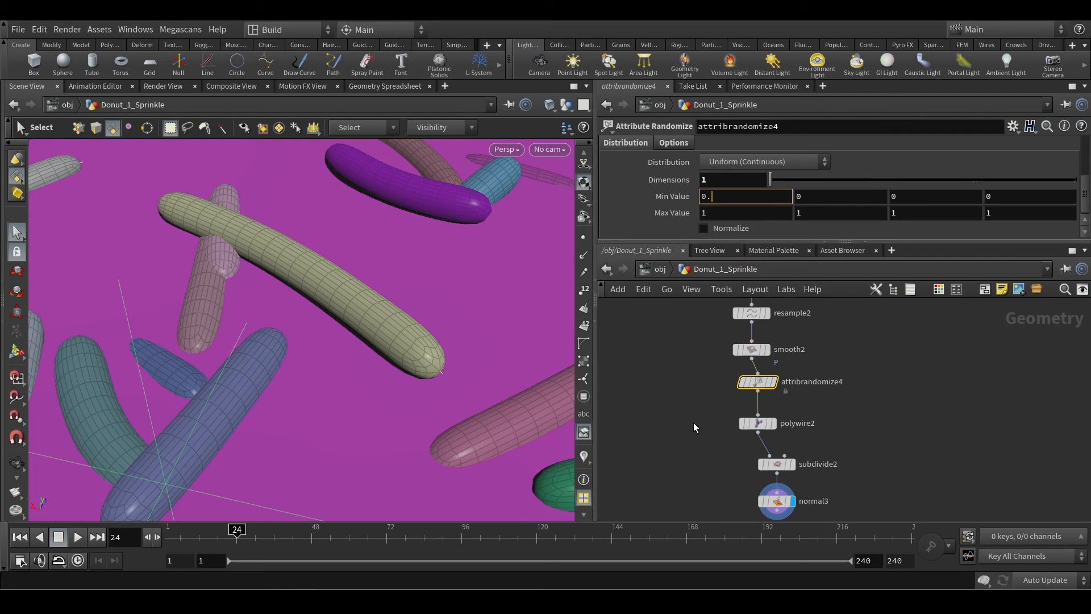
pyautogui.press('Tab')
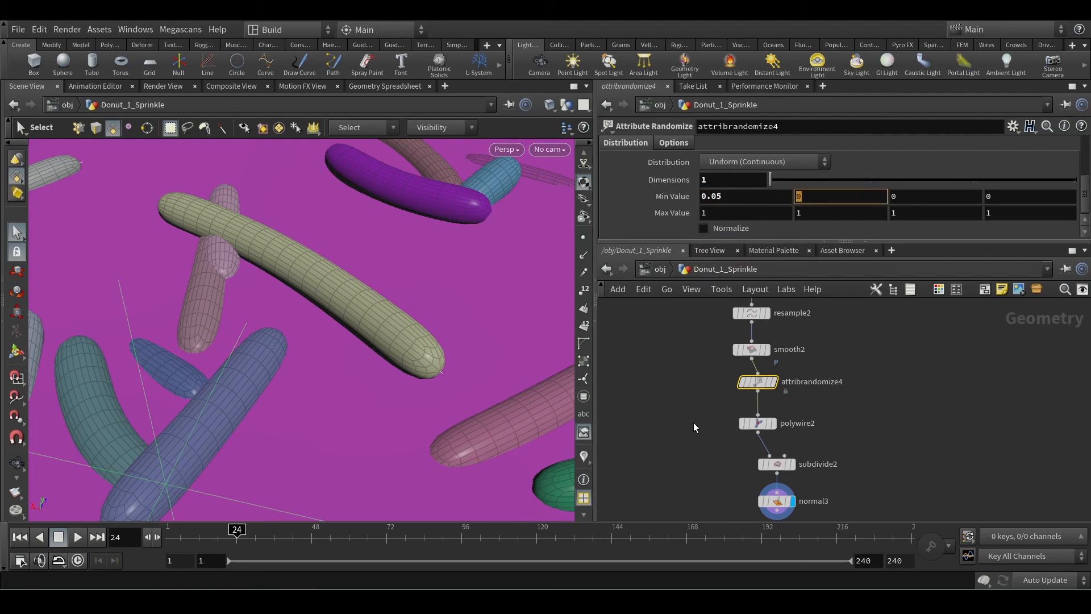
pyautogui.click(737, 211)
pyautogui.write('0.0')
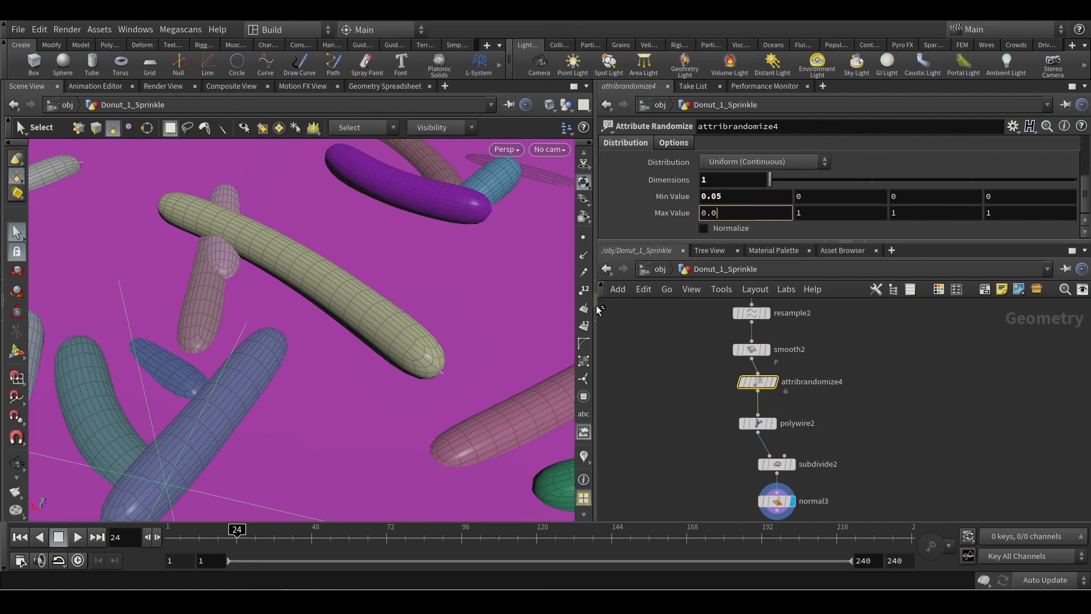
pyautogui.write('7')
pyautogui.press('Return')
pyautogui.scroll(1, 725, 418)
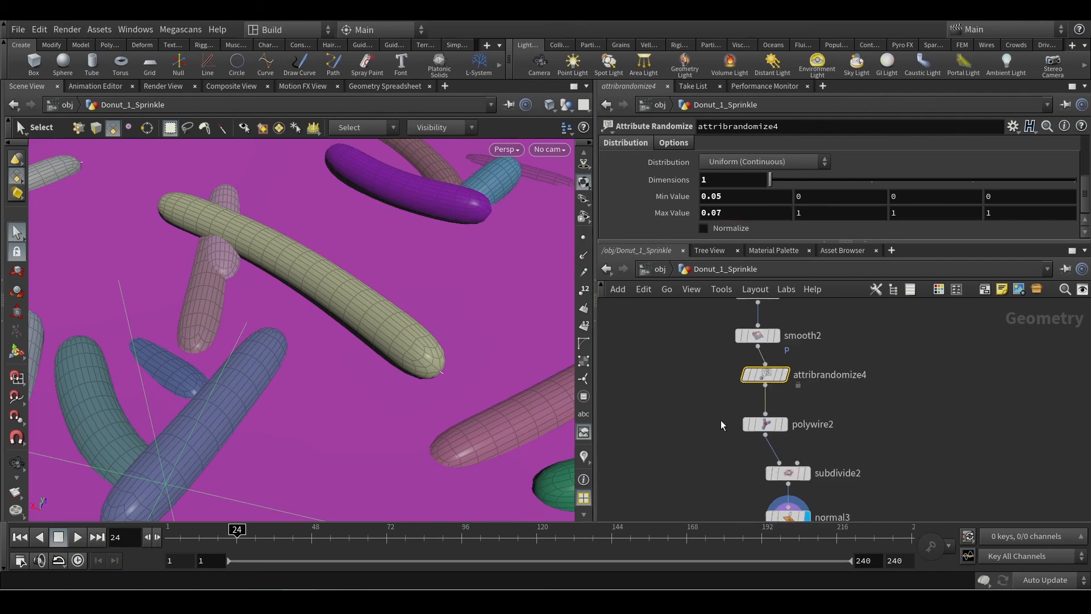
pyautogui.click(761, 423)
pyautogui.moveTo(687, 400); pyautogui.dragTo(803, 436)
pyautogui.click(739, 164)
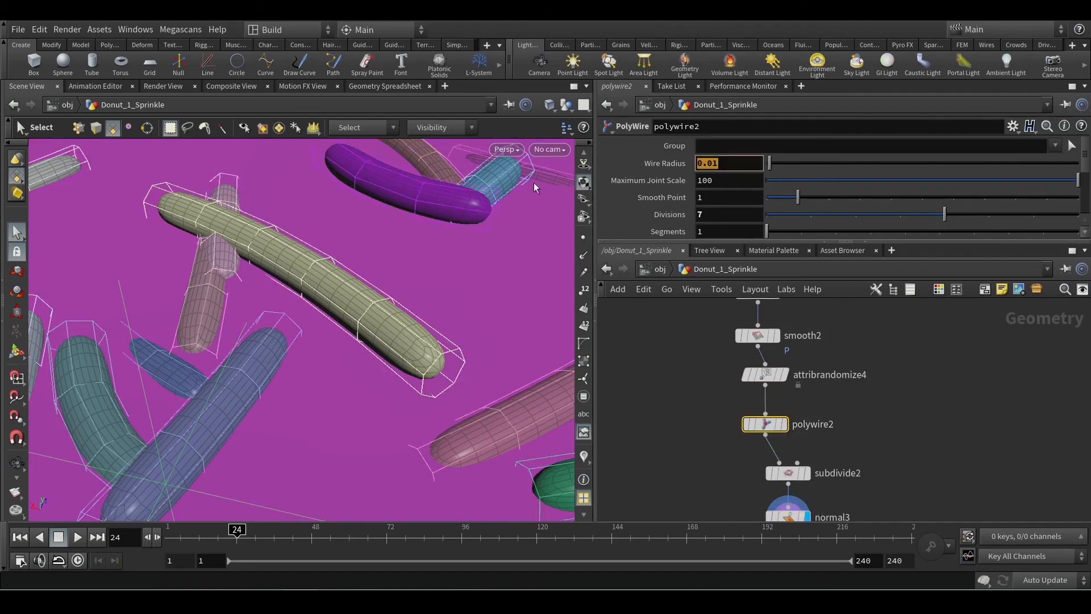
pyautogui.write('@thickness')
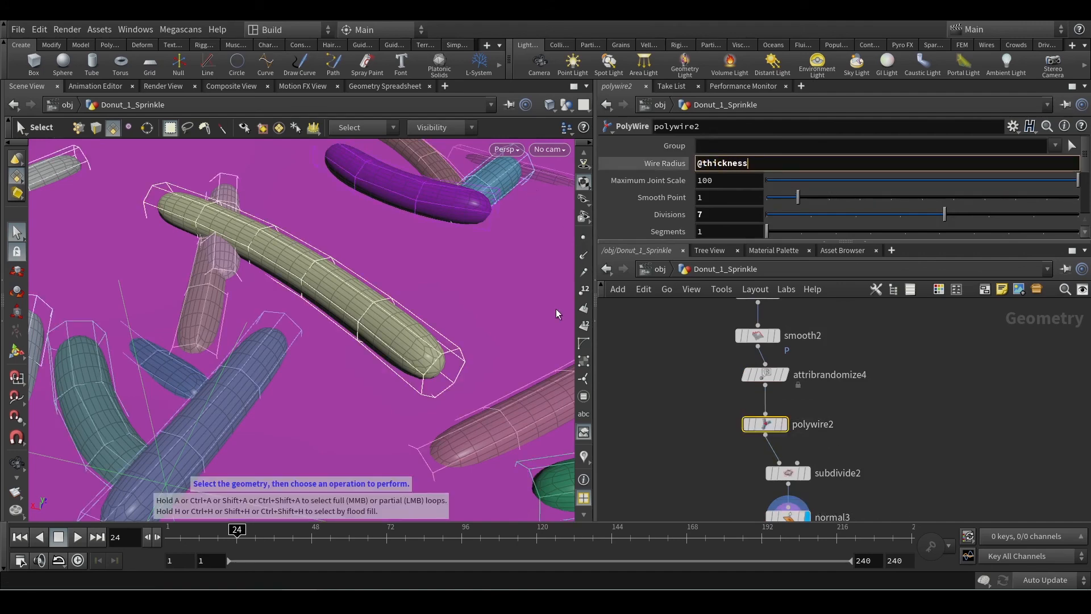
pyautogui.press('Return')
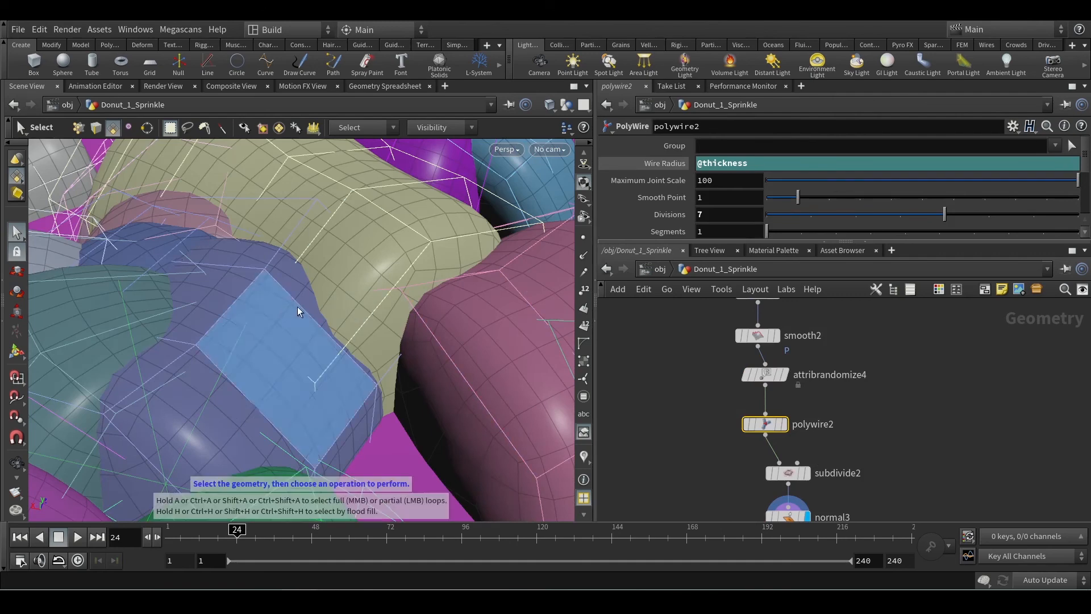
pyautogui.scroll(-10, 304, 306)
pyautogui.scroll(-4, 309, 302)
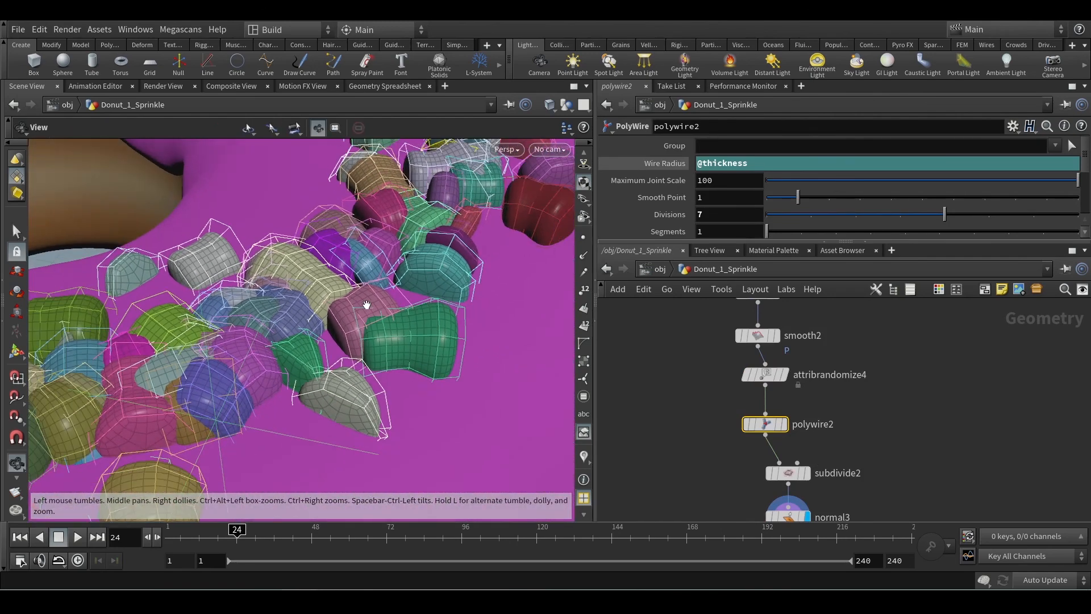
pyautogui.keyDown('alt'); pyautogui.moveTo(366, 306); pyautogui.dragTo(390, 329); pyautogui.keyUp('alt')
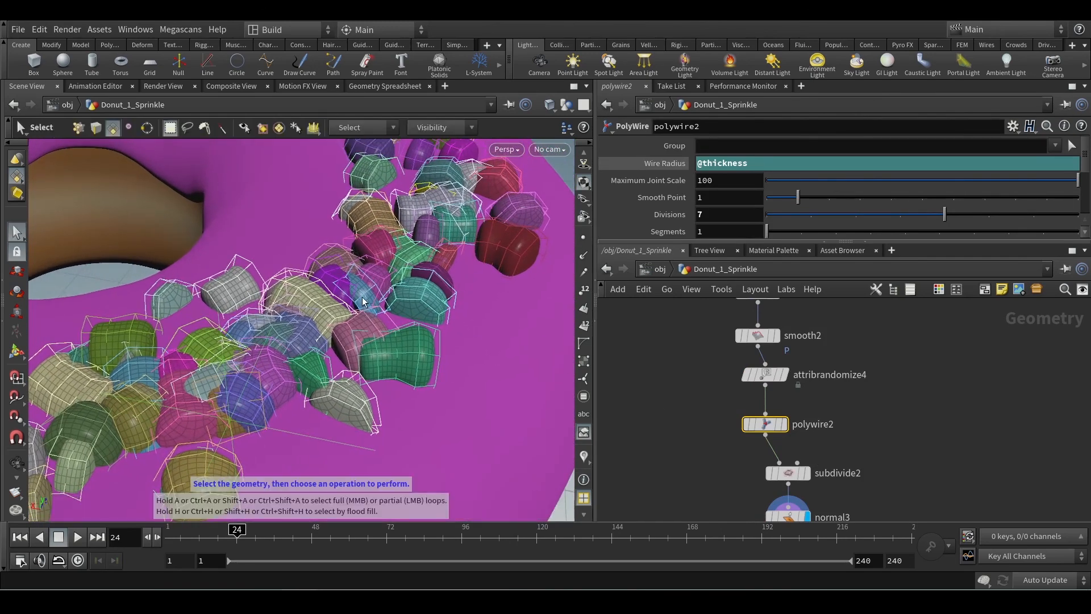
pyautogui.scroll(-8, 443, 314)
pyautogui.scroll(-5, 439, 311)
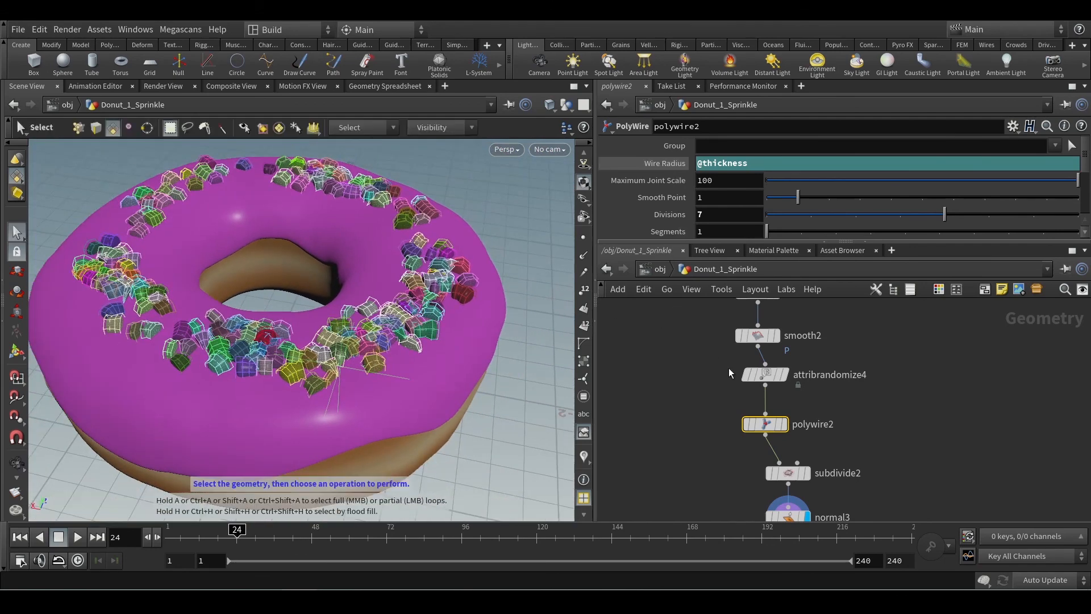
# Compare the settings of polywire2 and attribrandomize4, and set attribrandomize4's first Min Value to 0.005
pyautogui.click(765, 374)
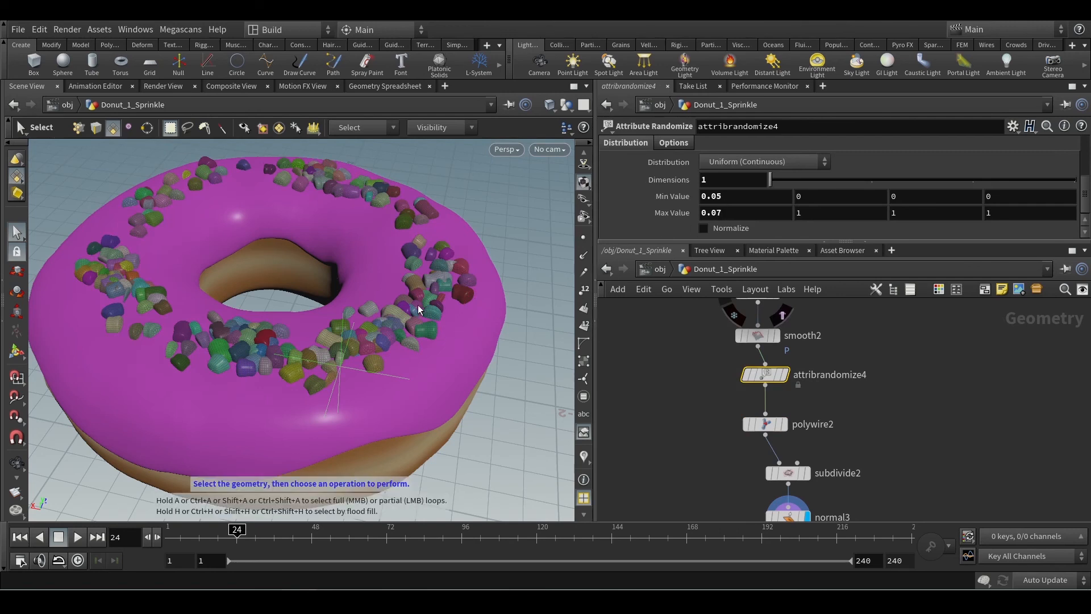
pyautogui.click(764, 424)
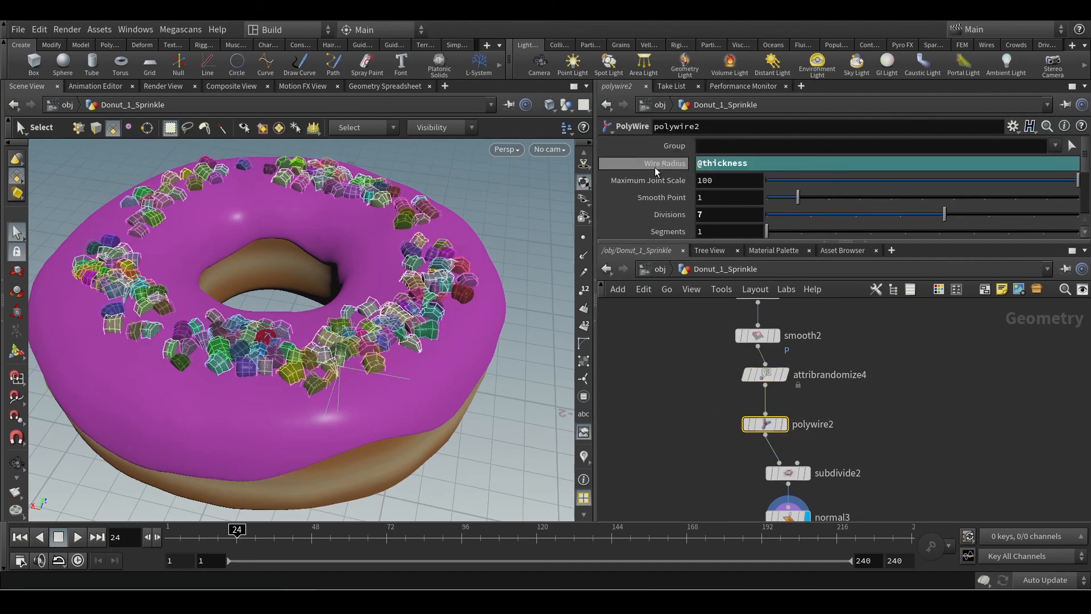
pyautogui.click(750, 376)
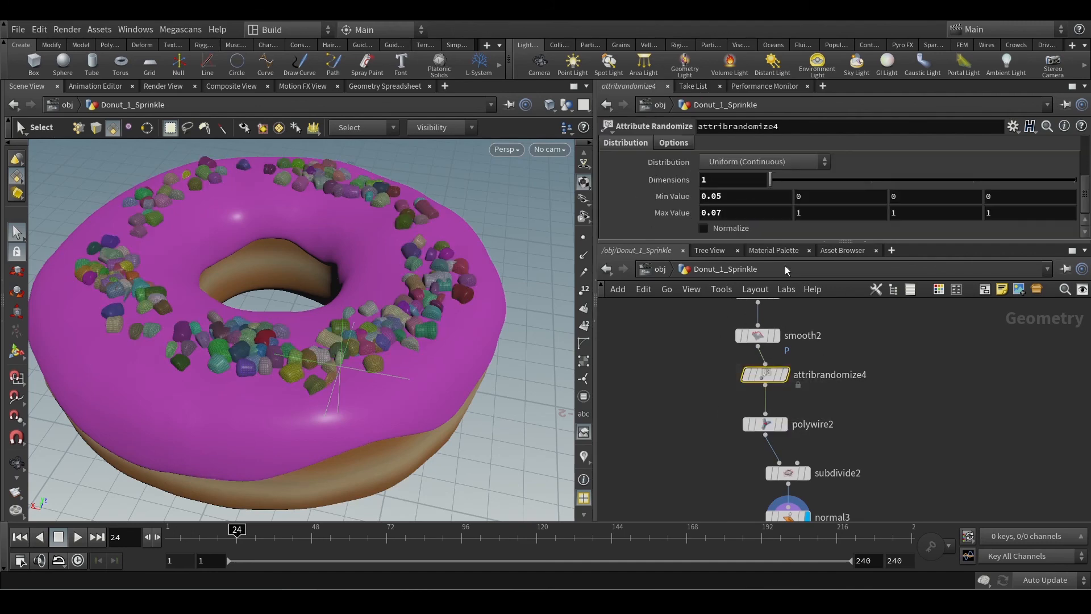
pyautogui.click(725, 201)
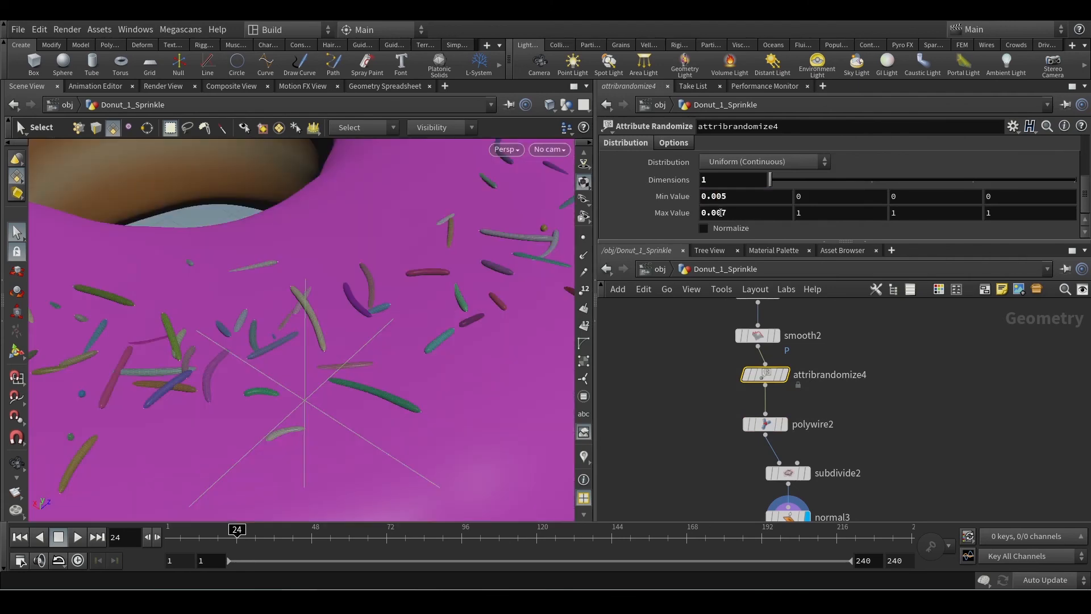
# Set attribrandomize4's first Max Value to 0.01 and inspect the varied sprinkle thickness up close
pyautogui.moveTo(720, 213); pyautogui.dragTo(740, 214)
pyautogui.press('Return')
pyautogui.moveTo(716, 213); pyautogui.dragTo(733, 215)
pyautogui.write('1')
pyautogui.press('Return')
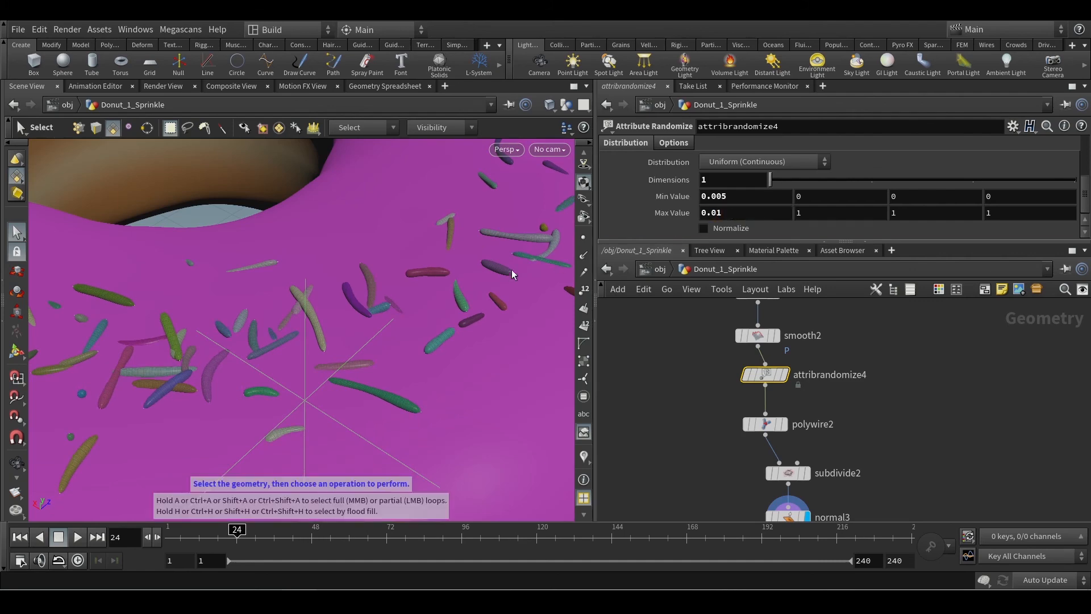
pyautogui.scroll(5, 373, 307)
pyautogui.keyDown('alt'); pyautogui.moveTo(373, 307); pyautogui.dragTo(398, 324); pyautogui.keyUp('alt')
pyautogui.press('s')
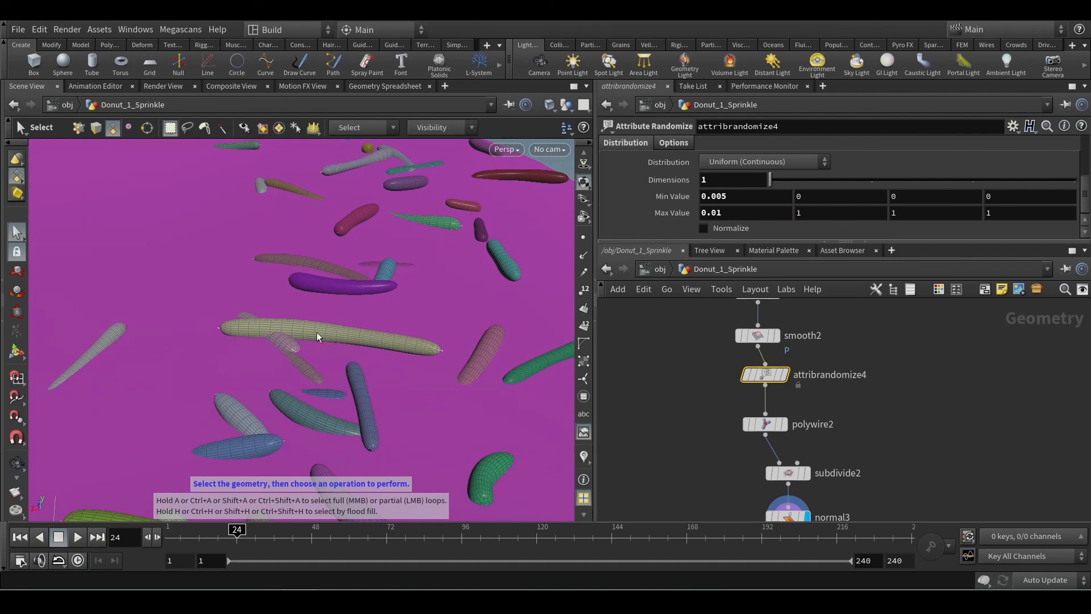
pyautogui.keyDown('alt'); pyautogui.moveTo(326, 277); pyautogui.dragTo(370, 336); pyautogui.keyUp('alt')
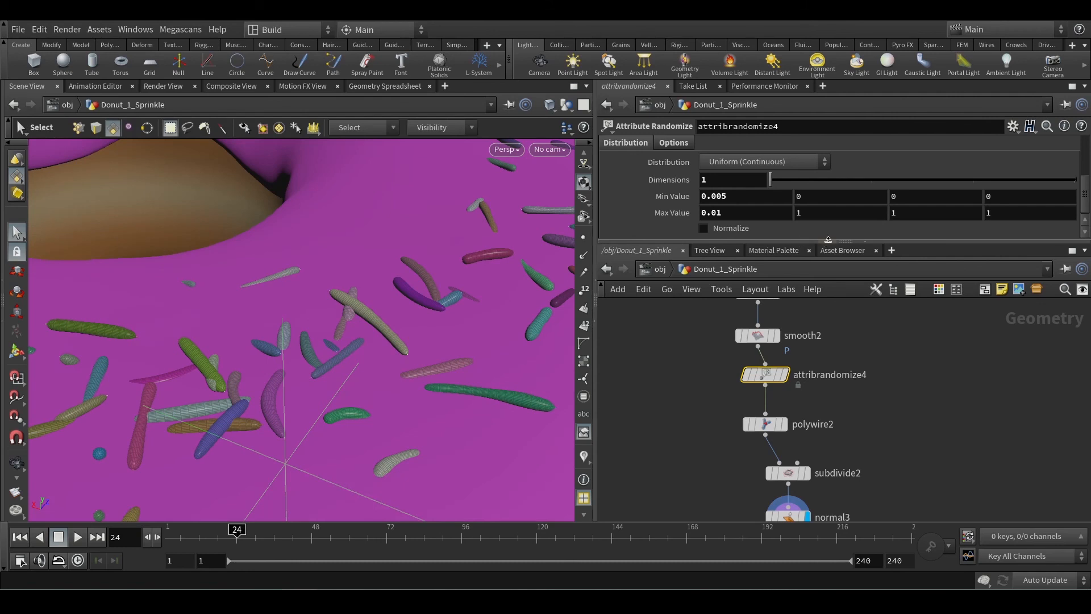
# Enlarge the parameter area and set attribrandomize4's Distribution to Custom Ramp
pyautogui.moveTo(828, 242); pyautogui.dragTo(816, 289)
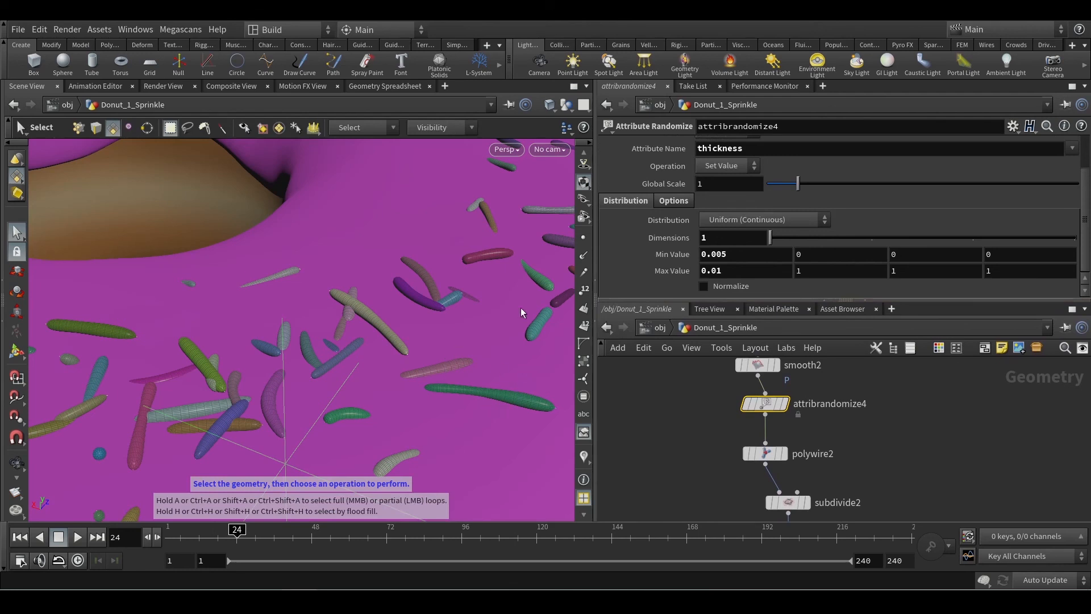
pyautogui.click(761, 219)
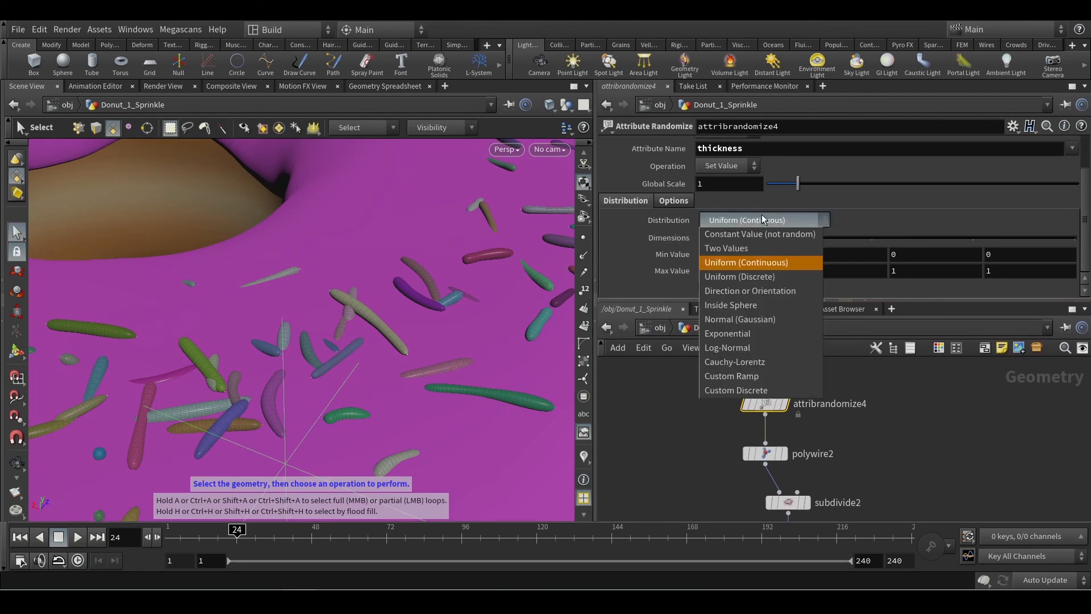
pyautogui.click(756, 376)
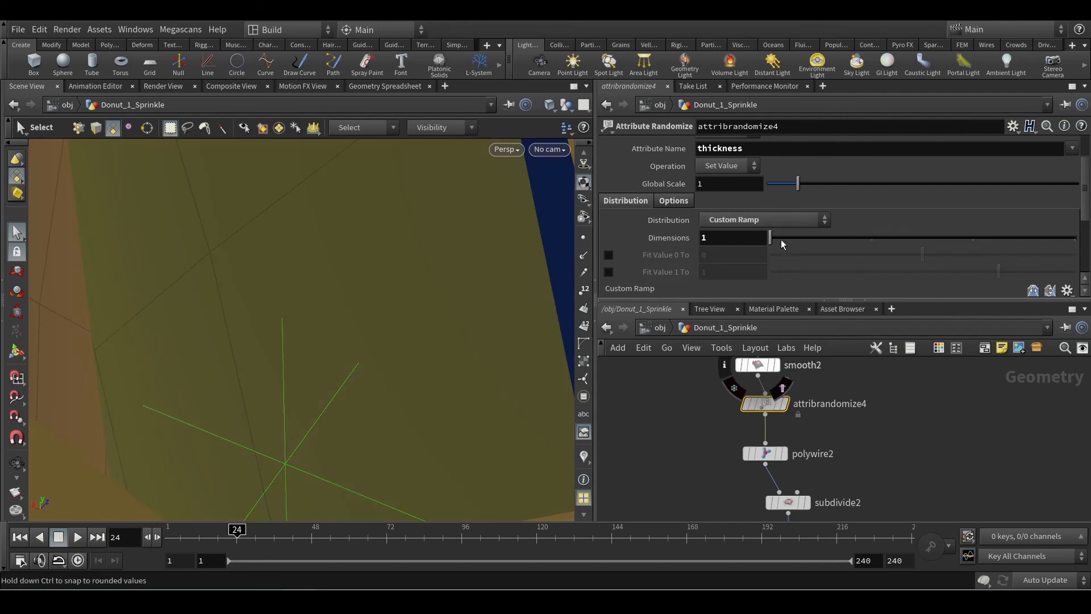
# Enable both fit values for attribrandomize4's custom ramp, with Fit Value 0 To at 0.005 and Fit Value 1 To at 0.09
pyautogui.scroll(-3, 781, 244)
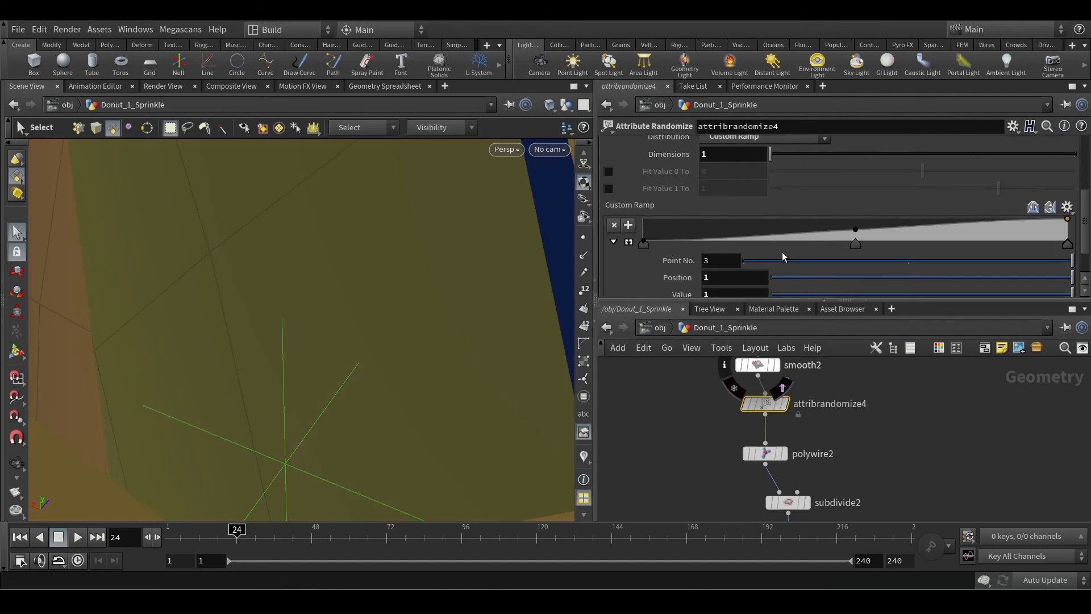
pyautogui.click(609, 171)
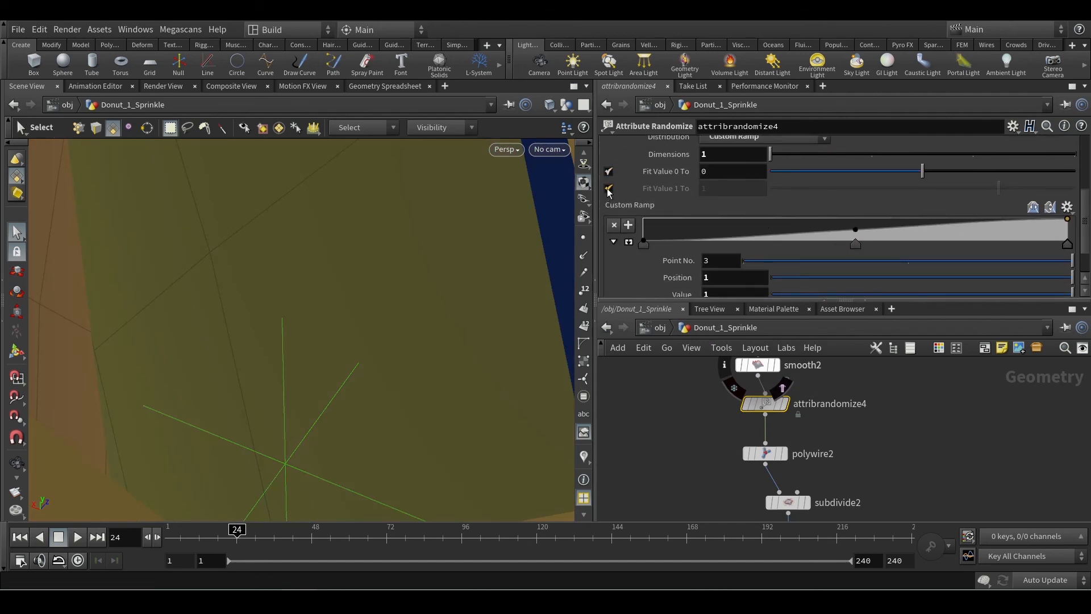
pyautogui.click(608, 188)
pyautogui.click(727, 171)
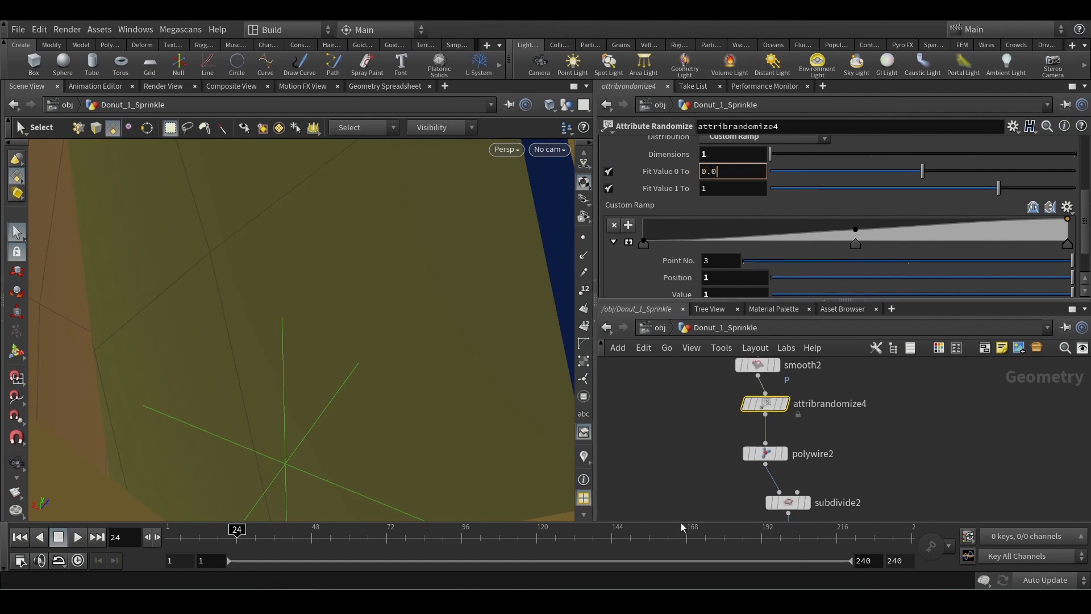
pyautogui.press('Tab')
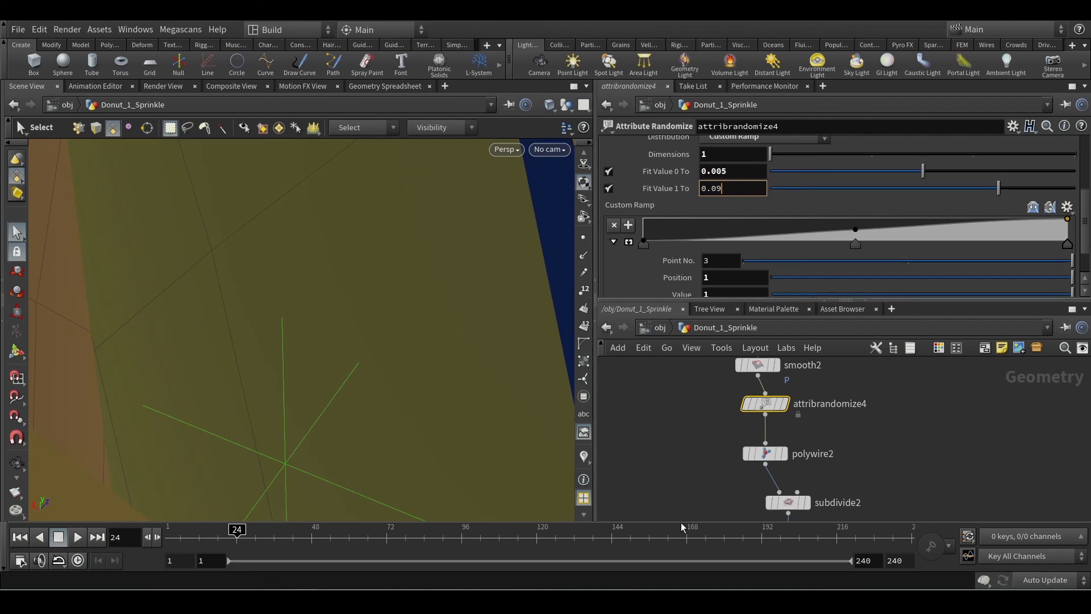
pyautogui.press('Return')
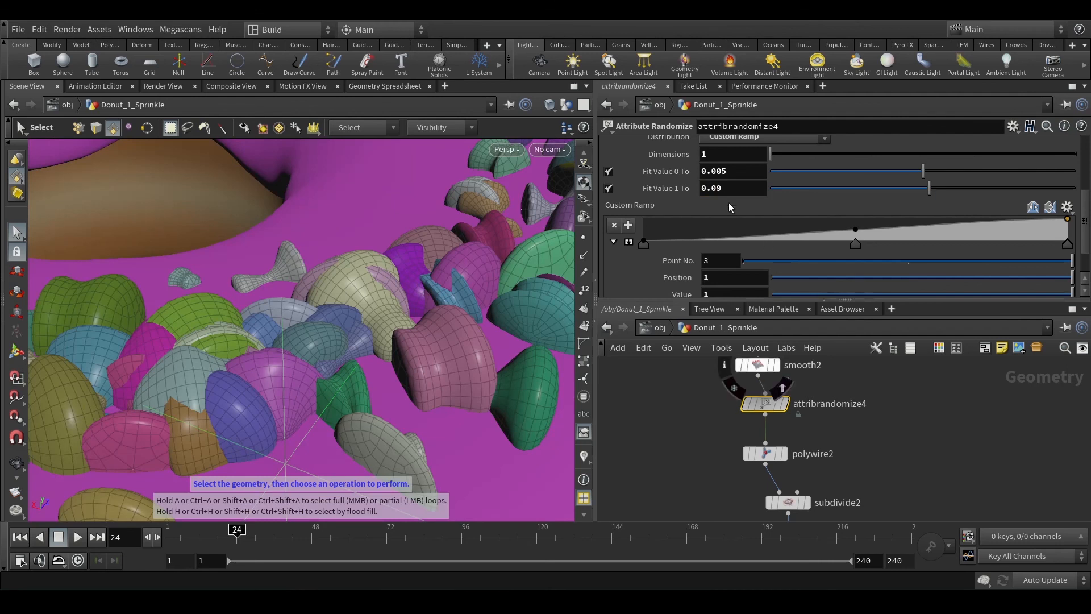
# Set attribrandomize4's Fit Value 1 To to 0.009
pyautogui.scroll(1, 735, 213)
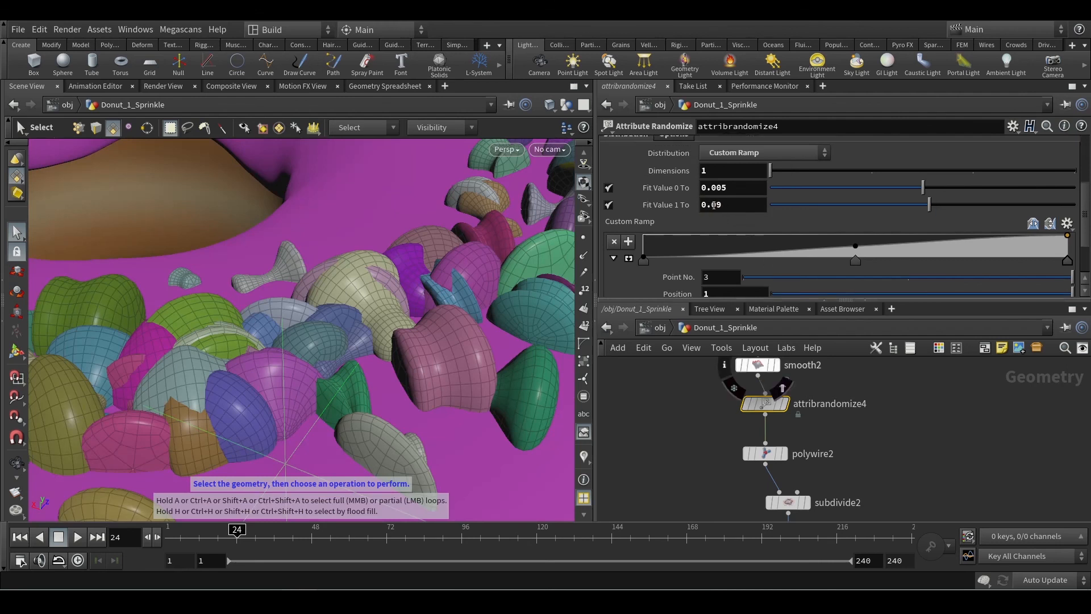
pyautogui.moveTo(717, 205); pyautogui.dragTo(757, 225)
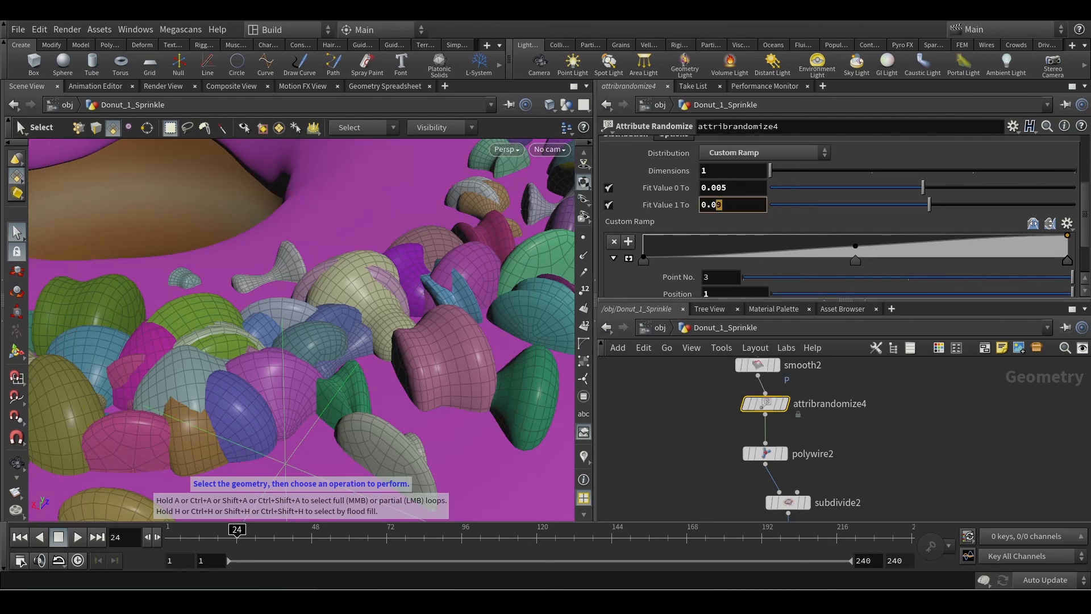
pyautogui.press('Return')
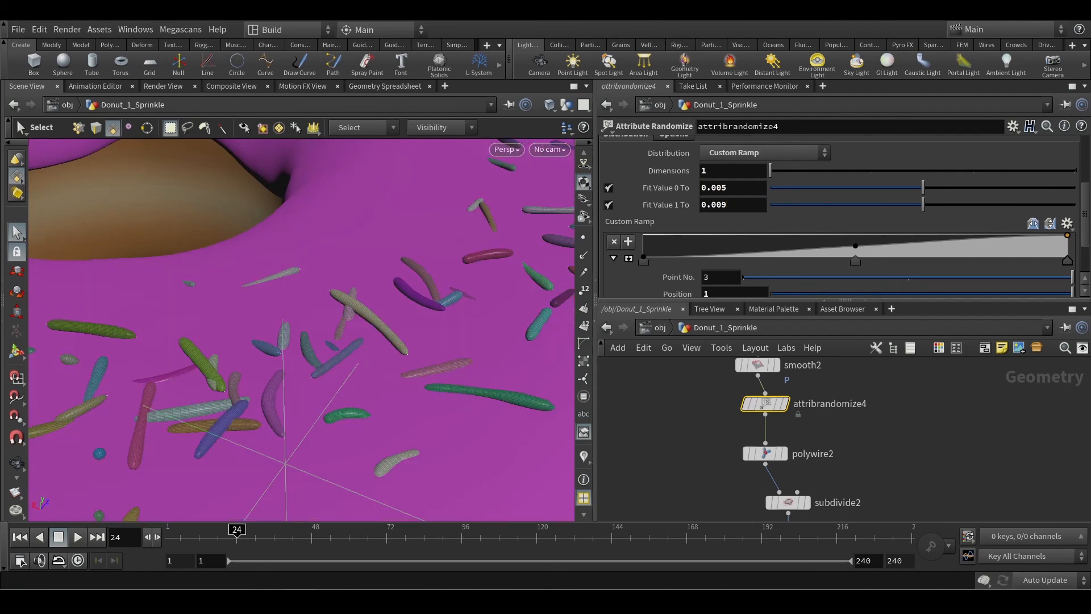
# Shape attribrandomize4's custom ramp unevenly: raise the middle point to the maximum, add two lower points before it and a dip near position 0.84
pyautogui.moveTo(855, 245); pyautogui.dragTo(848, 234)
pyautogui.click(769, 244)
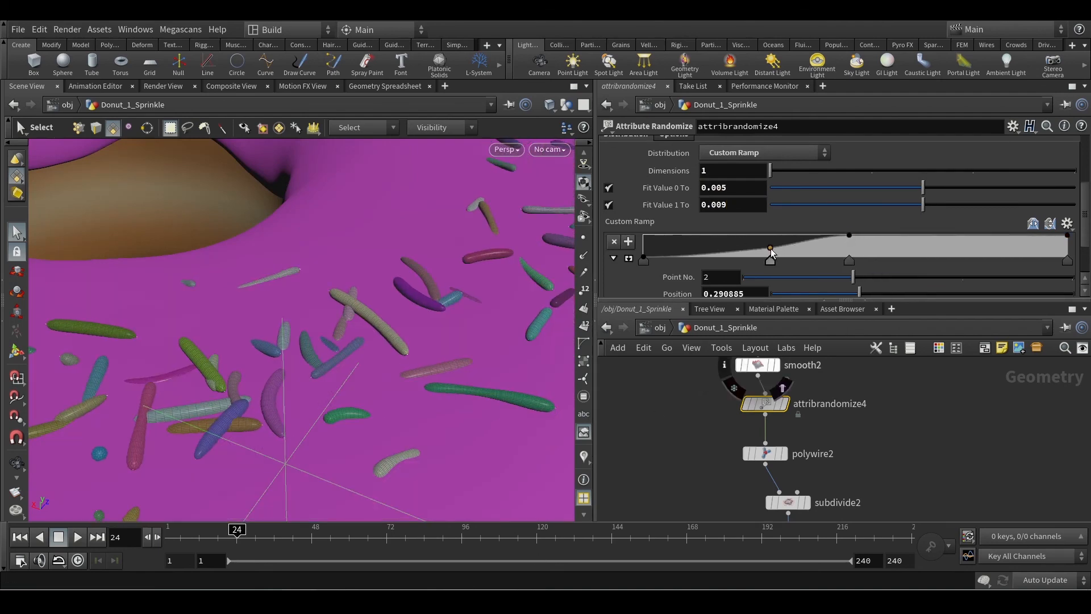
pyautogui.click(704, 241)
pyautogui.moveTo(702, 239); pyautogui.dragTo(678, 229)
pyautogui.hotkey('ctrl', 'z')
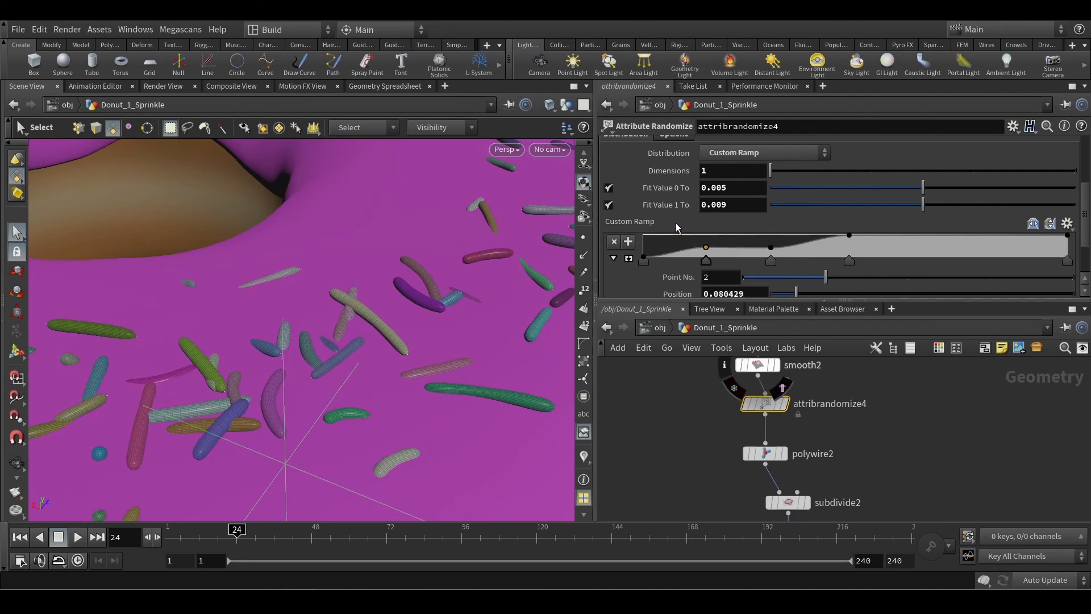
pyautogui.moveTo(998, 238); pyautogui.dragTo(999, 255)
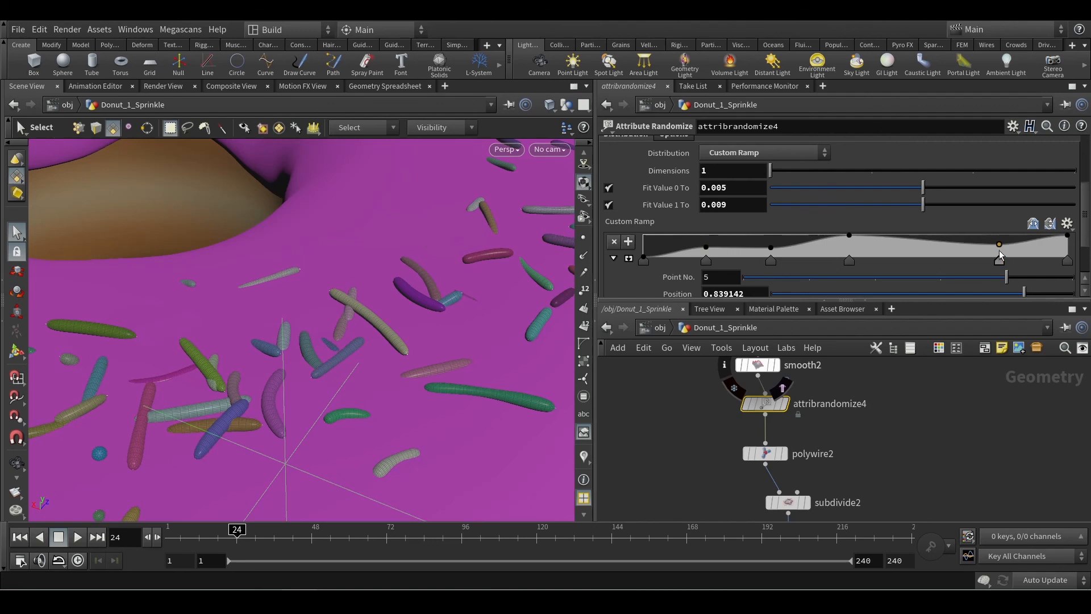
pyautogui.scroll(-5, 404, 357)
pyautogui.scroll(3, 426, 341)
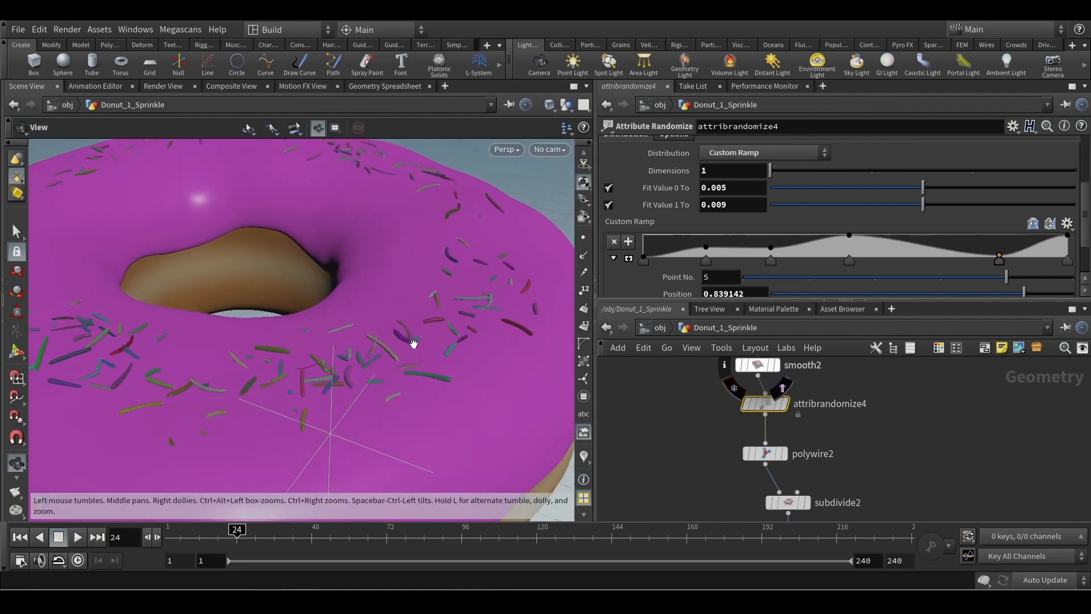
pyautogui.keyDown('alt'); pyautogui.moveTo(422, 333); pyautogui.dragTo(387, 361); pyautogui.keyUp('alt')
# Line up the node chain from pointjitter2 to normal3 beneath copy1 and move line2 closer to the Sprinkle type 1 box
pyautogui.moveTo(706, 441); pyautogui.dragTo(770, 465)
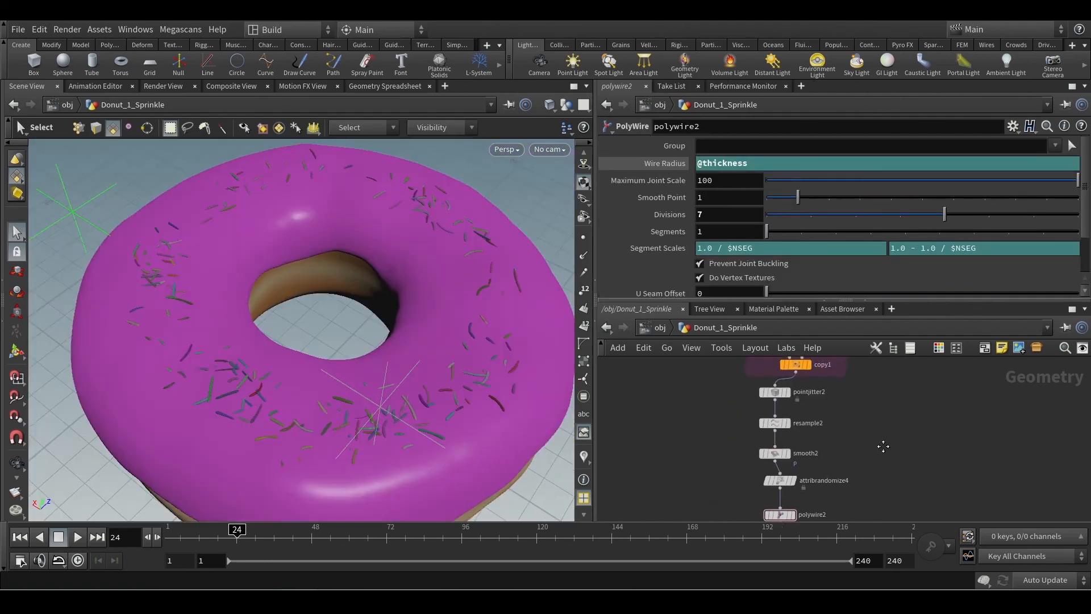
pyautogui.scroll(-3, 875, 420)
pyautogui.moveTo(883, 446); pyautogui.dragTo(845, 396, button='middle')
pyautogui.moveTo(417, 263); pyautogui.dragTo(432, 399)
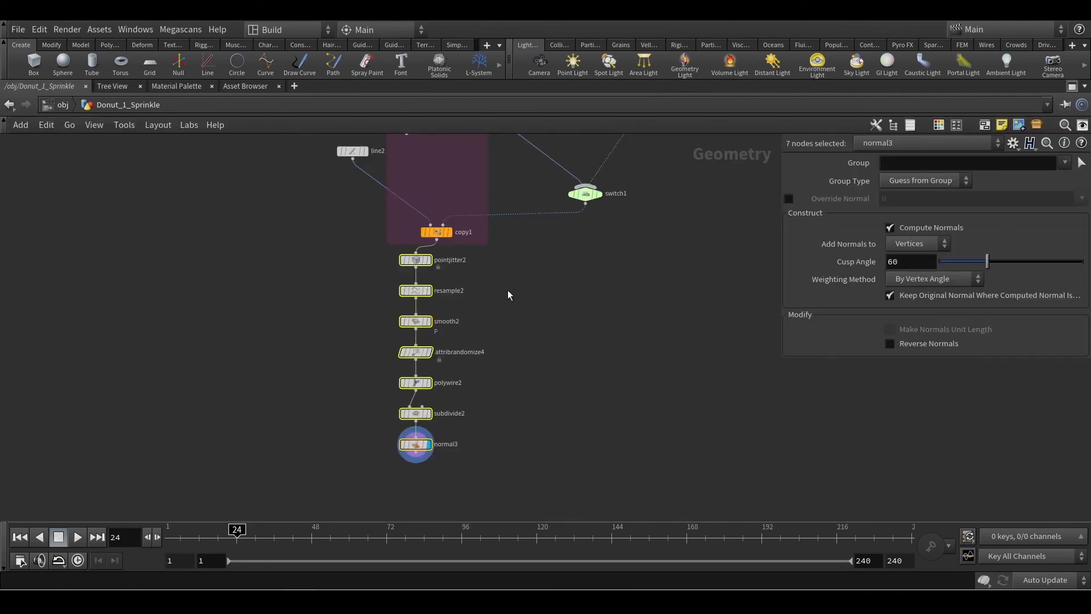
pyautogui.moveTo(508, 294); pyautogui.dragTo(537, 323, button='middle')
pyautogui.moveTo(449, 285); pyautogui.dragTo(470, 294)
pyautogui.press('Escape')
pyautogui.click(581, 300)
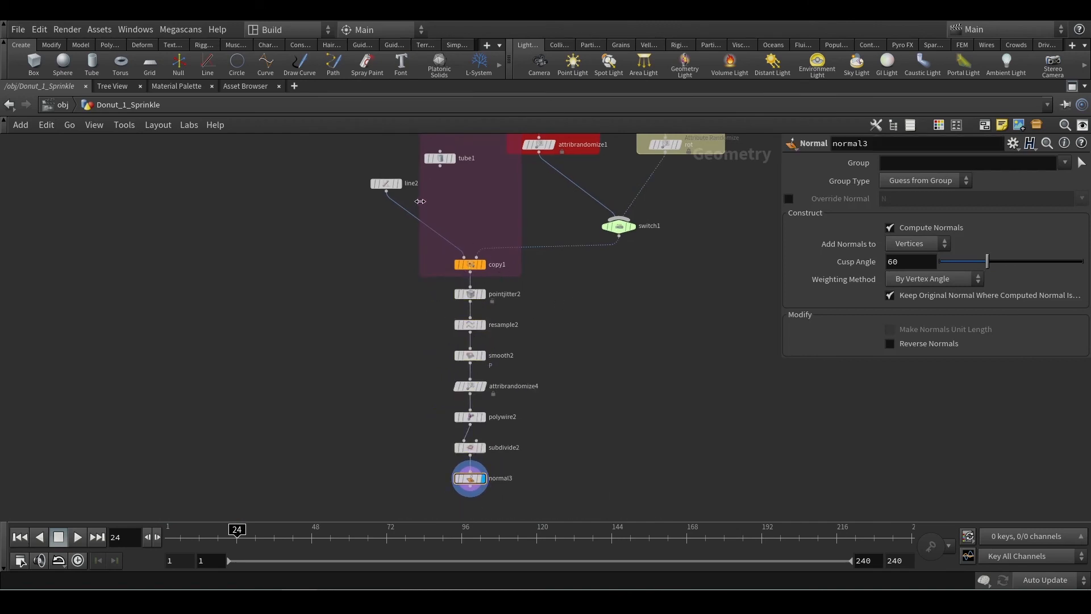
pyautogui.moveTo(386, 184); pyautogui.dragTo(398, 192)
pyautogui.moveTo(392, 190)
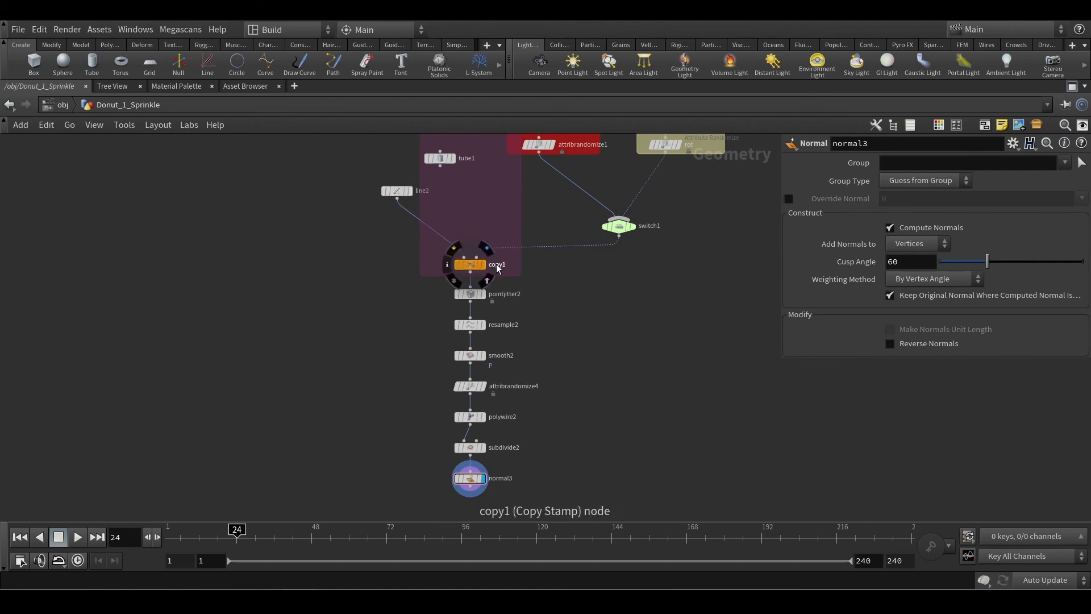
# Review the scatter part of the network and the settings of line2 and pointjitter2
pyautogui.moveTo(655, 156); pyautogui.dragTo(671, 341, button='middle')
pyautogui.moveTo(601, 189); pyautogui.dragTo(601, 232, button='middle')
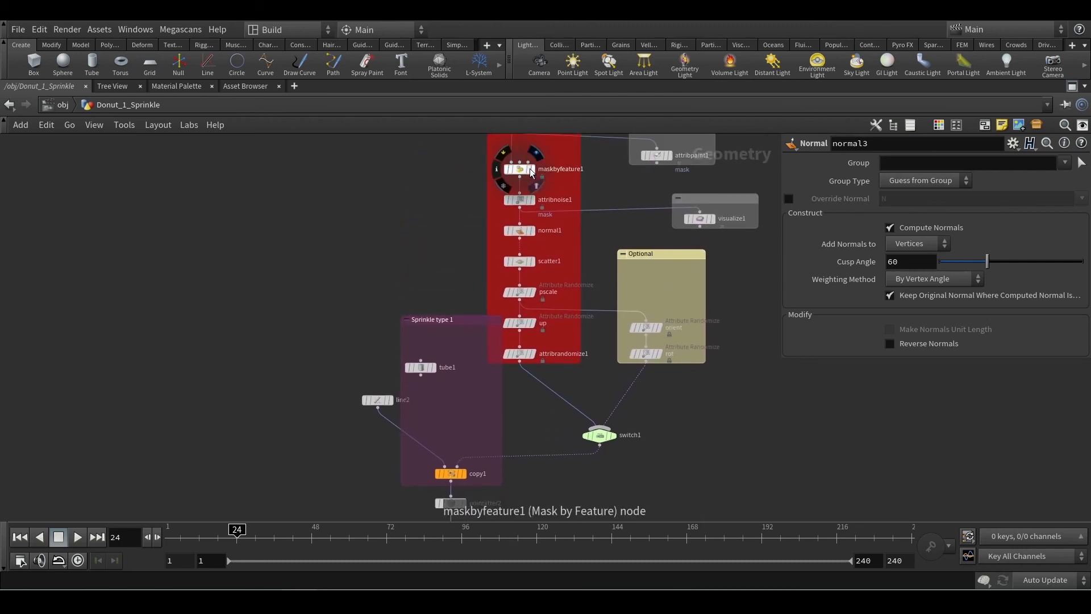
pyautogui.moveTo(702, 429); pyautogui.dragTo(717, 348, button='middle')
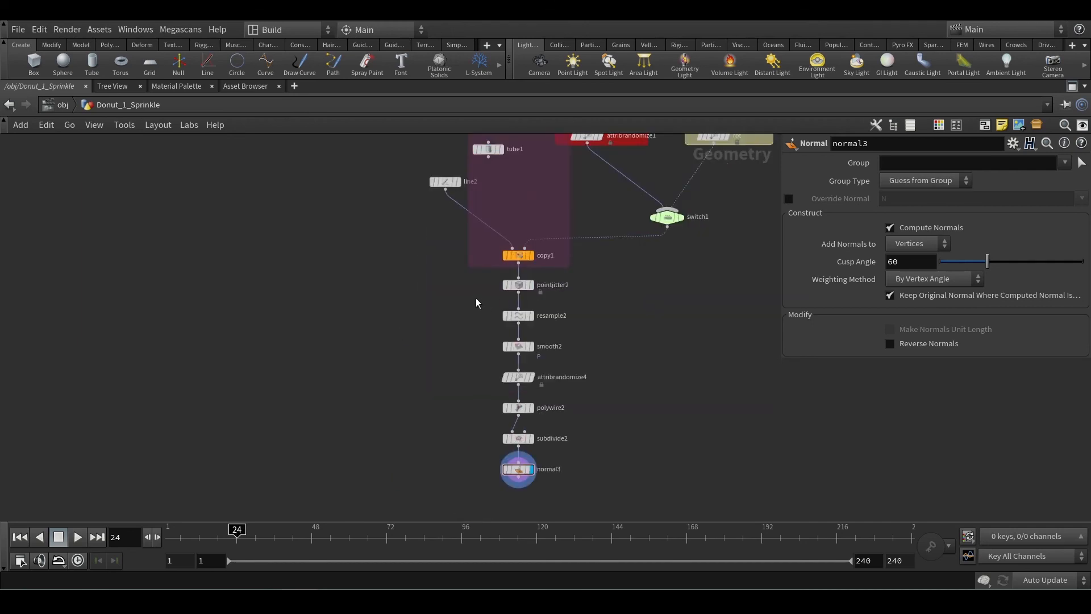
pyautogui.click(445, 182)
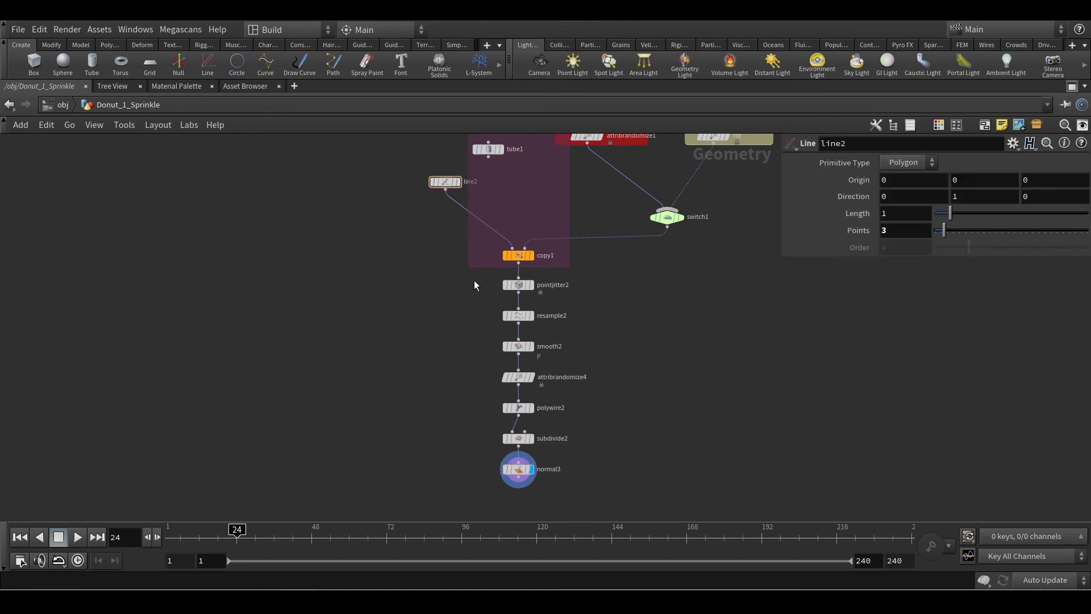
pyautogui.click(505, 285)
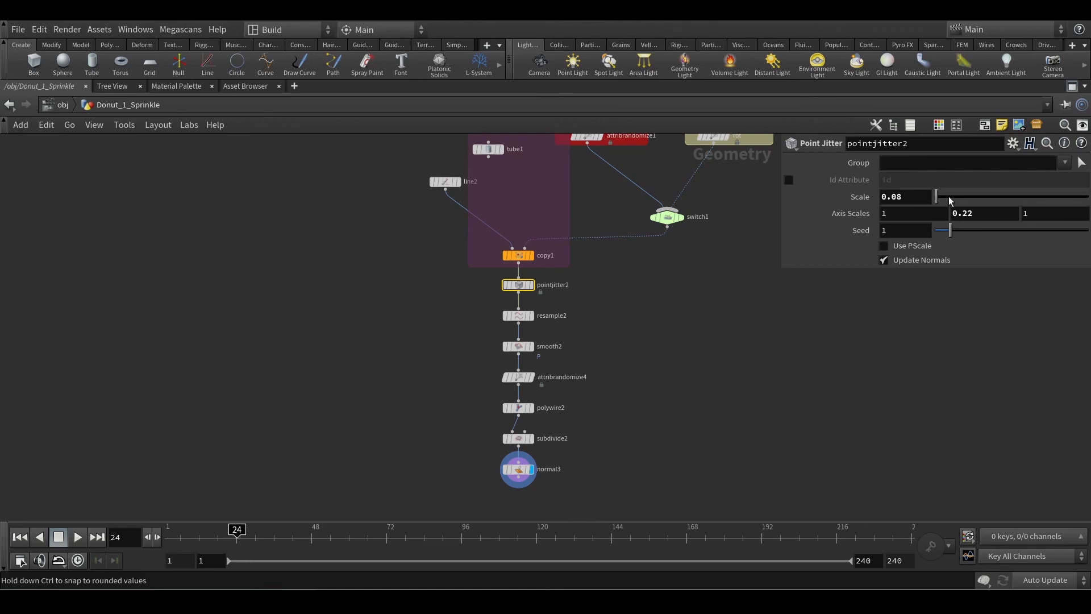
# Review the settings of resample2, smooth2, attribrandomize4 and polywire2 in order
pyautogui.moveTo(480, 307); pyautogui.dragTo(558, 356)
pyautogui.moveTo(469, 305); pyautogui.dragTo(565, 358)
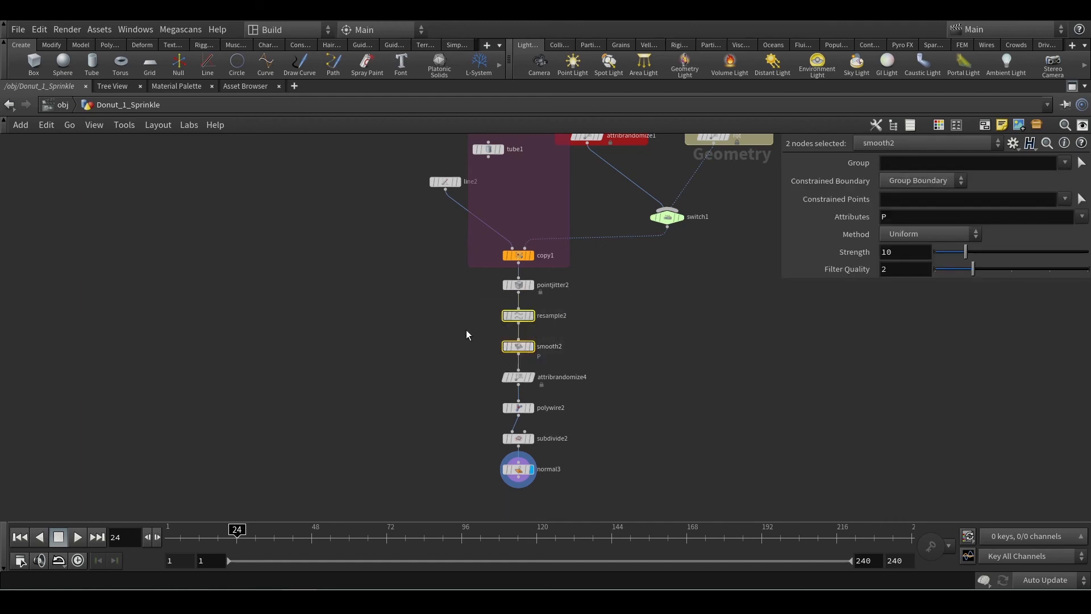
pyautogui.moveTo(460, 307); pyautogui.dragTo(560, 327)
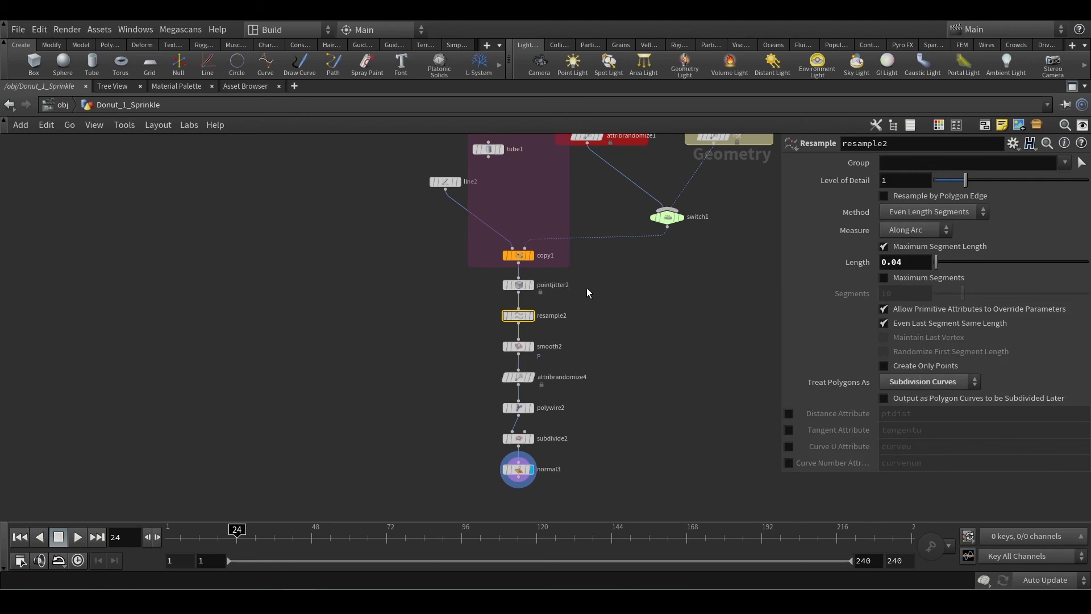
pyautogui.moveTo(479, 332); pyautogui.dragTo(591, 362)
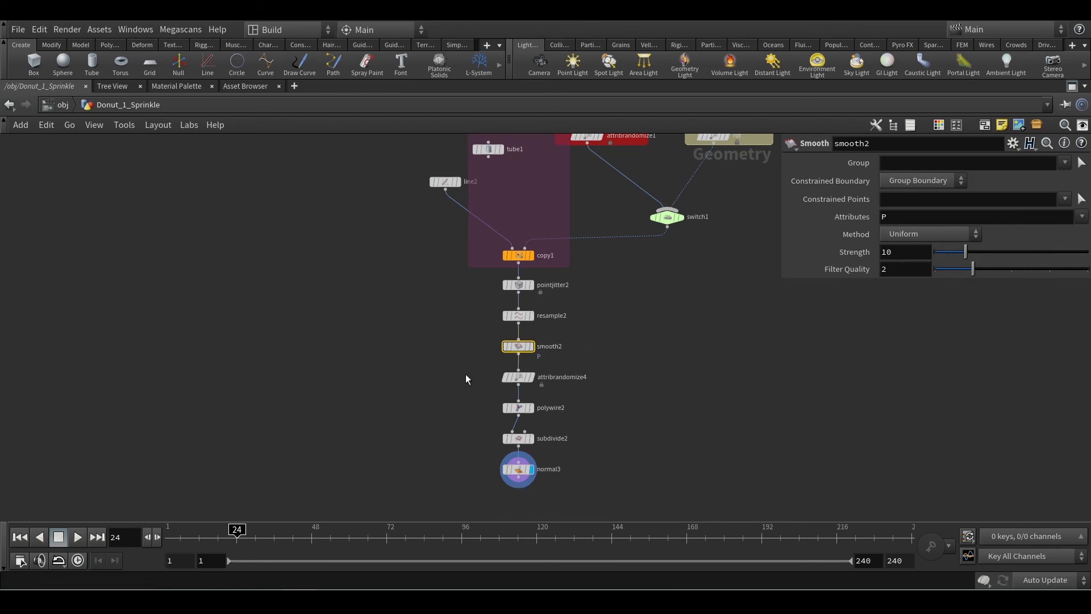
pyautogui.moveTo(507, 379); pyautogui.dragTo(564, 386)
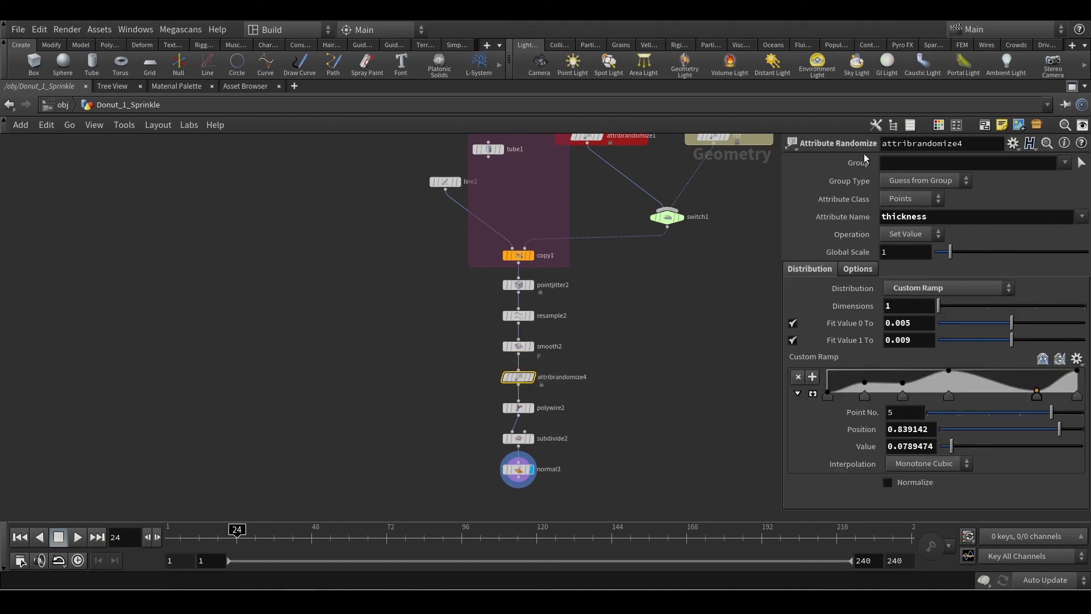
pyautogui.moveTo(605, 394); pyautogui.dragTo(491, 406)
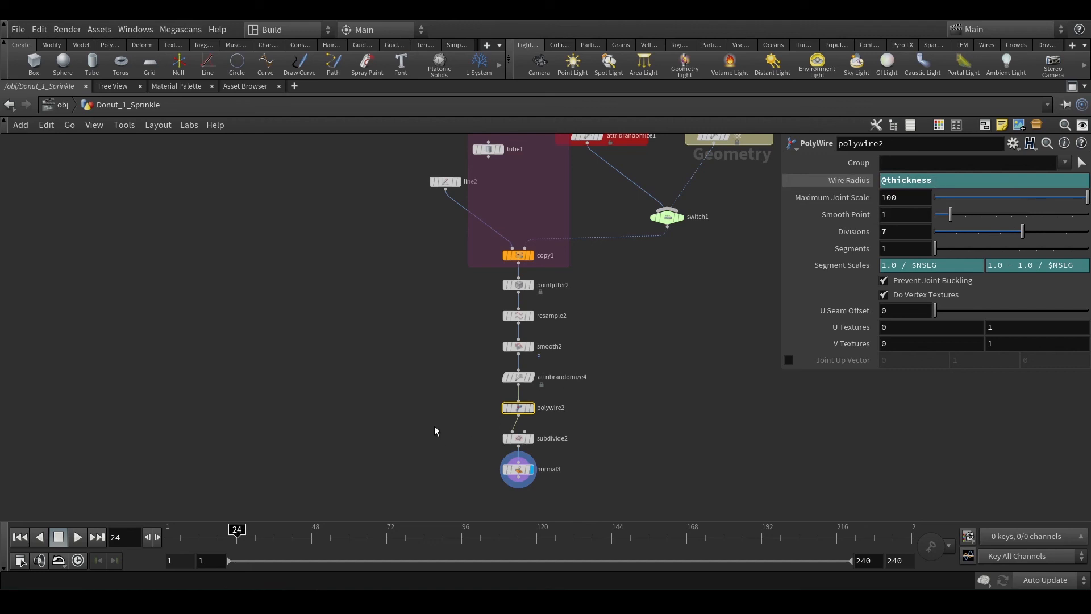
pyautogui.moveTo(487, 370); pyautogui.dragTo(566, 384)
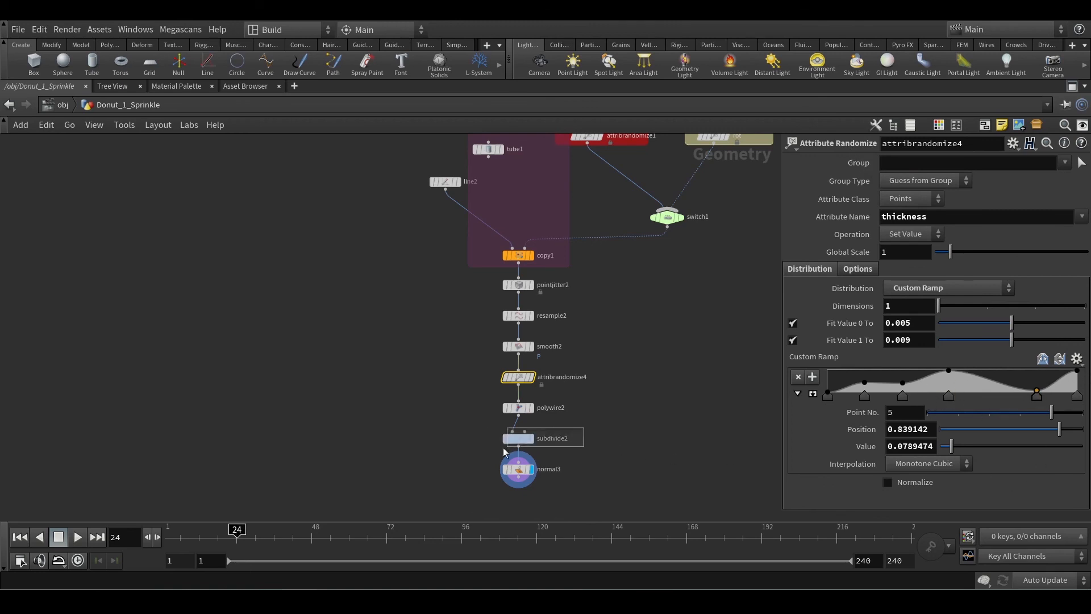
# Select subdivide2, restore the split layout and inspect the subdivided sprinkles up close on the donut
pyautogui.moveTo(503, 447); pyautogui.dragTo(499, 442)
pyautogui.hotkey('ctrl', 'b')
pyautogui.moveTo(482, 400); pyautogui.dragTo(436, 407)
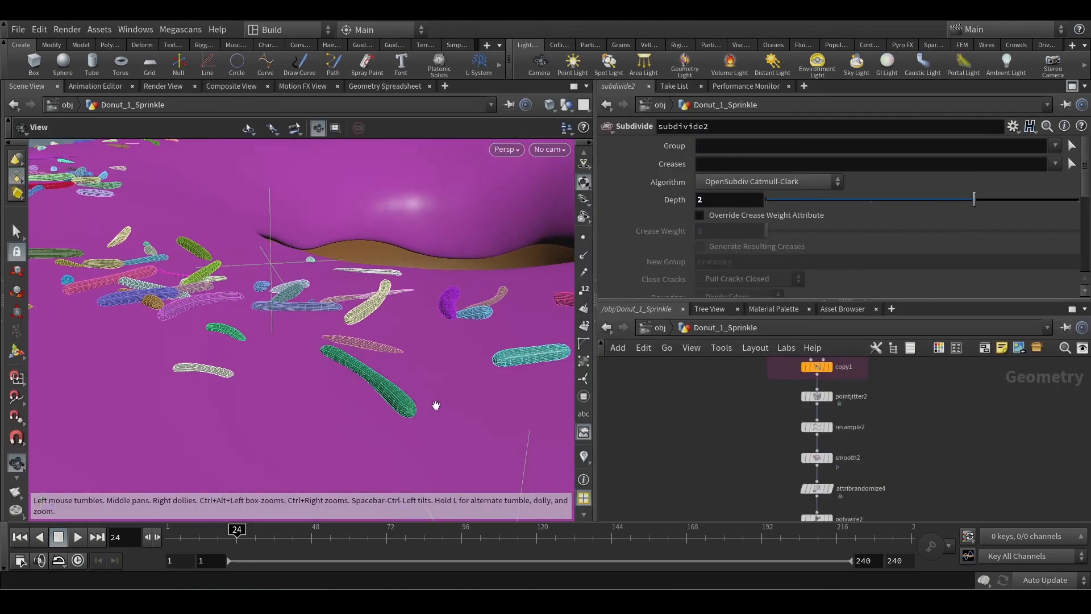
pyautogui.scroll(5, 418, 412)
pyautogui.scroll(-3, 360, 401)
pyautogui.moveTo(362, 395); pyautogui.dragTo(309, 397)
pyautogui.press('s')
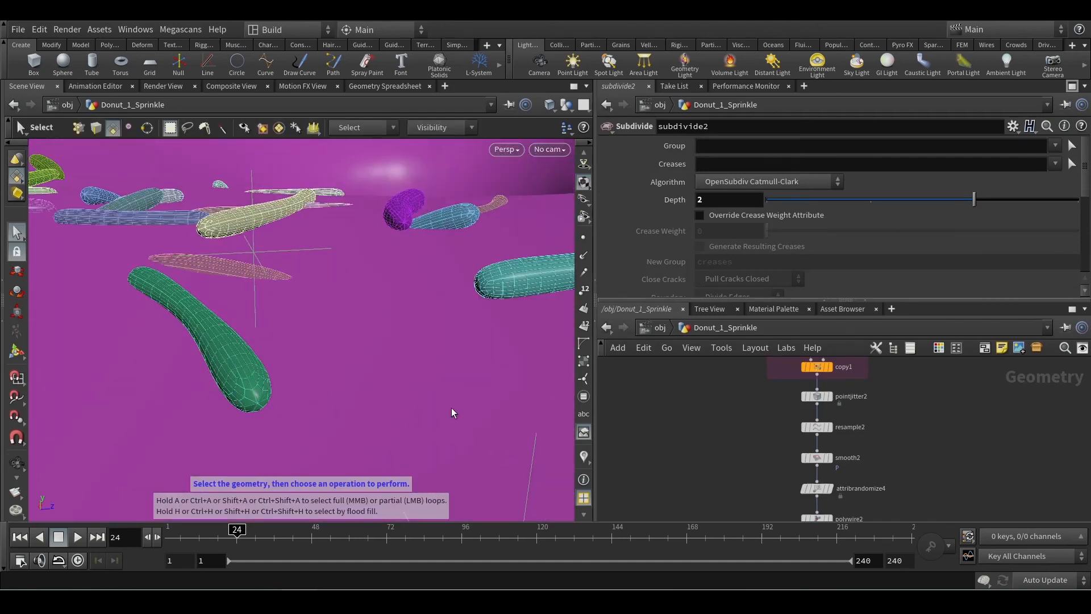
# Select polywire2, compare the sprinkles with subdivide2 bypassed and active, and check the whole donut
pyautogui.moveTo(756, 479); pyautogui.dragTo(718, 393, button='middle')
pyautogui.click(778, 433)
pyautogui.click(765, 465)
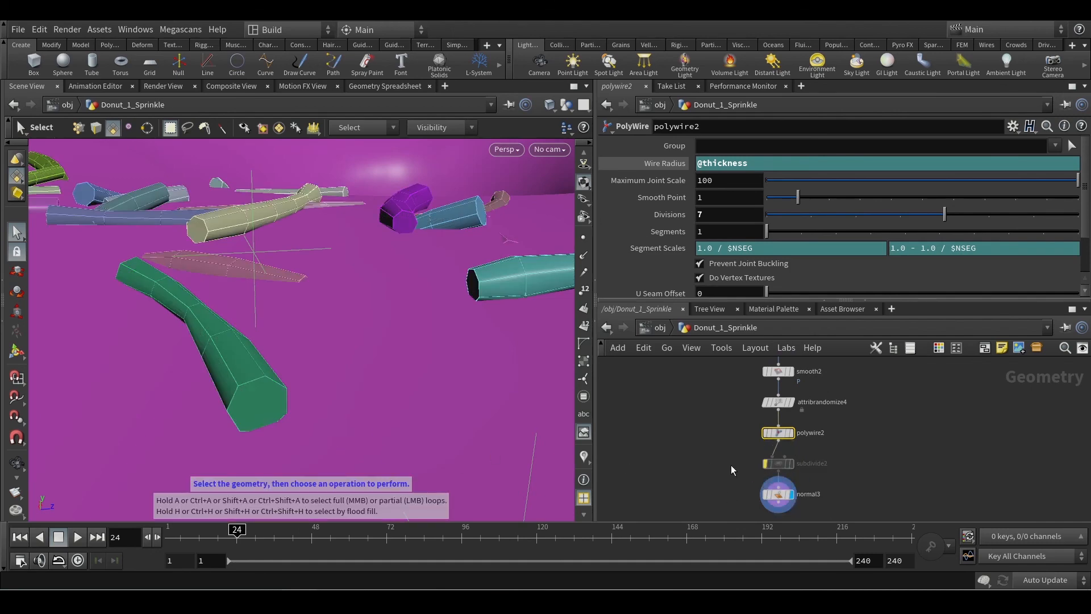
pyautogui.click(765, 464)
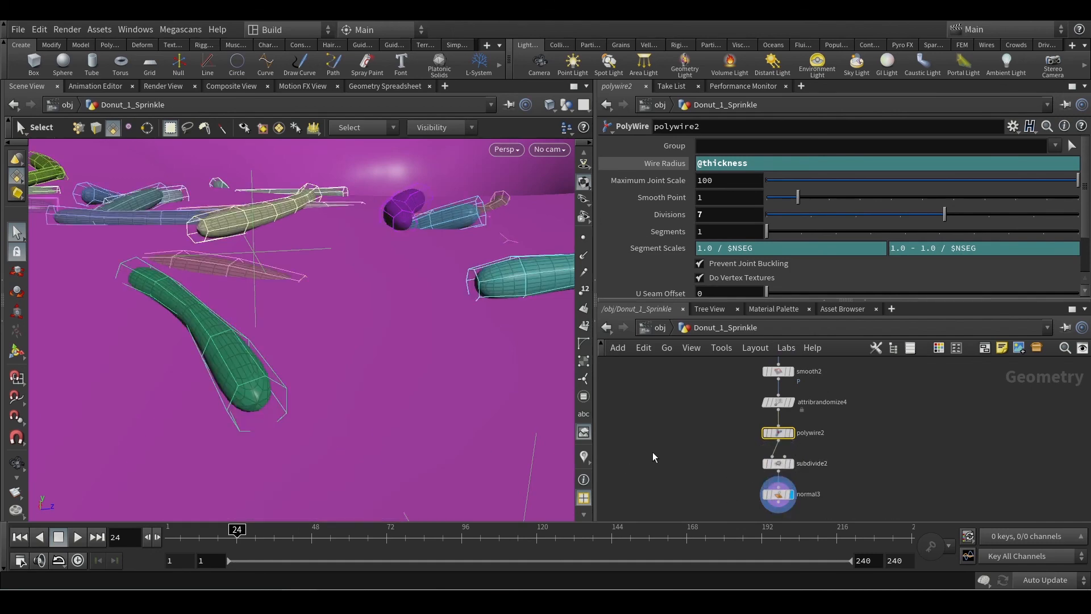
pyautogui.scroll(-10, 400, 408)
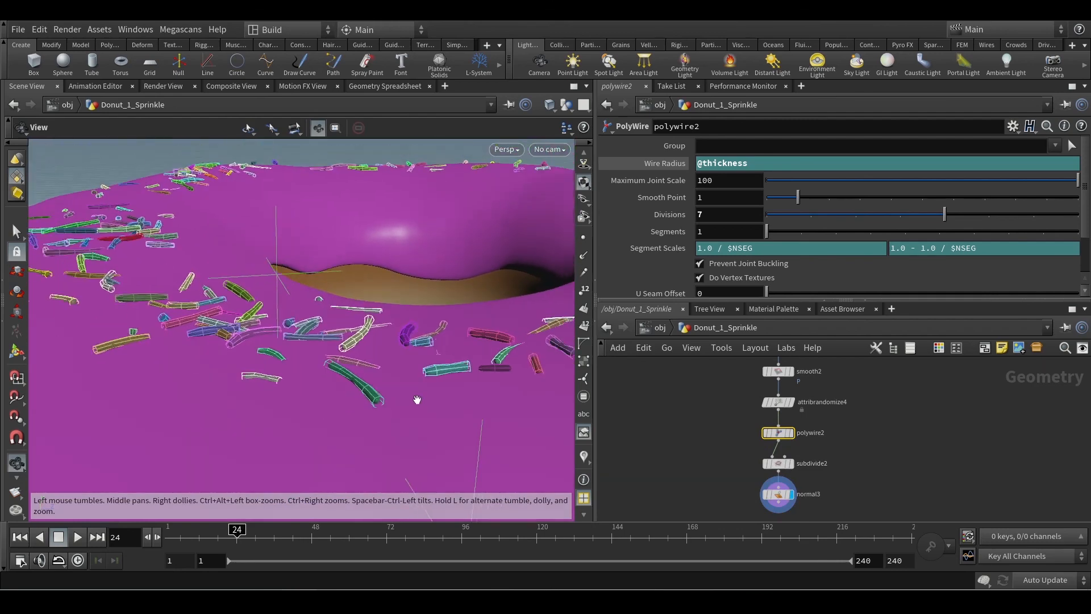
pyautogui.scroll(-5, 417, 400)
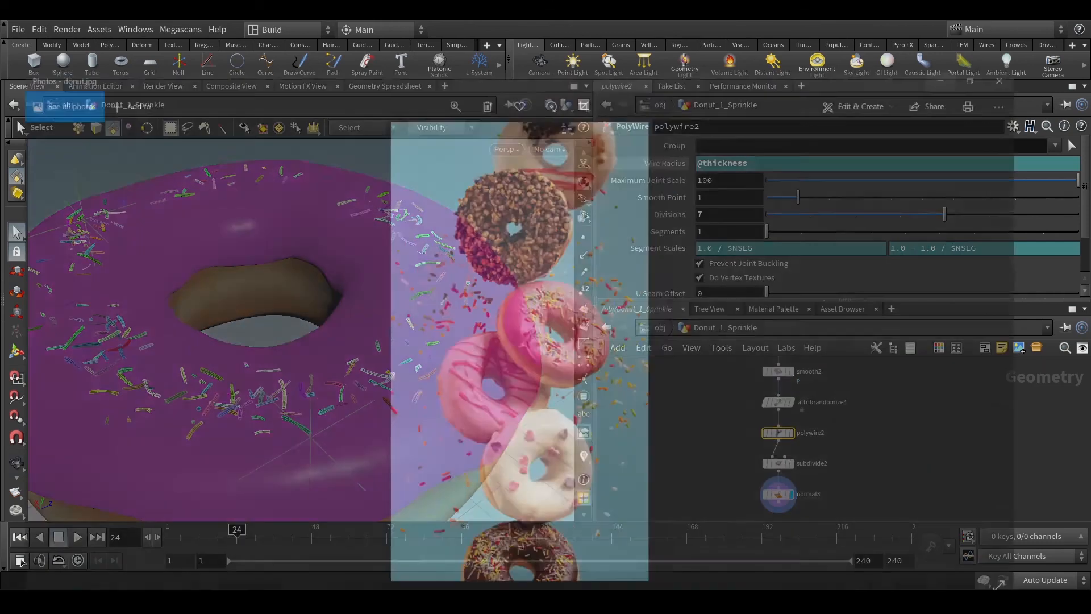